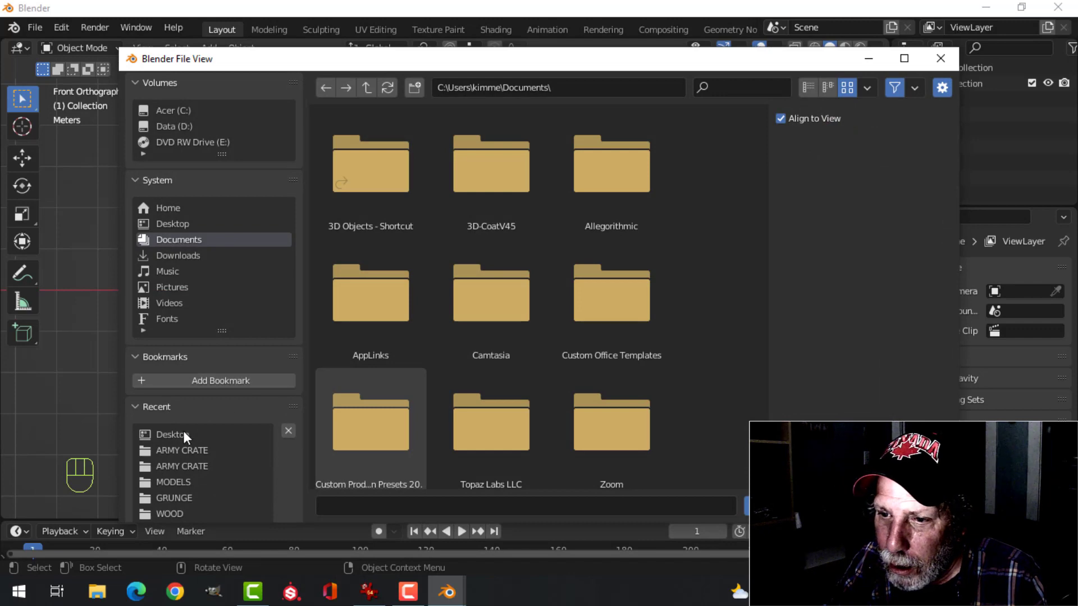
Load ArmyCrateReference.jpg from the Desktop as a reference image and scale it up by a factor of 2
left_click(175, 434)
left_click(479, 292)
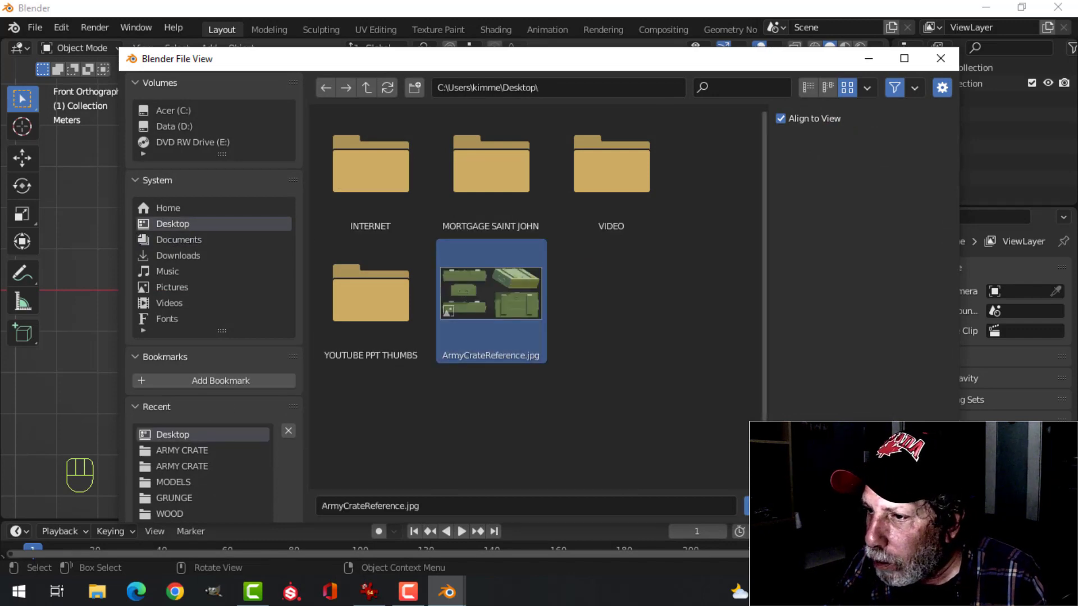
left_click(747, 505)
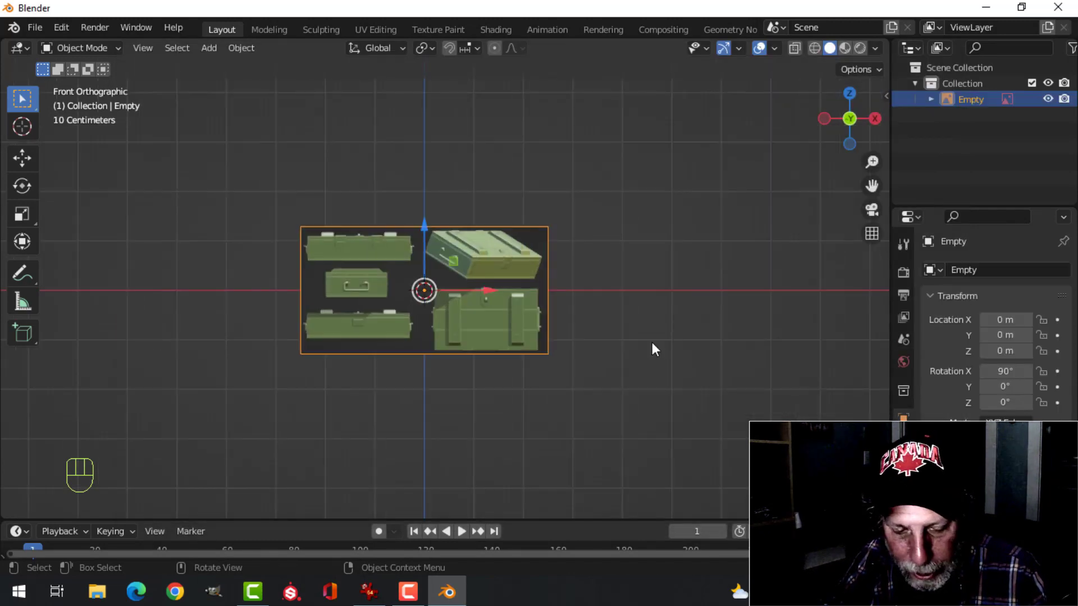
type("s2")
key("Return")
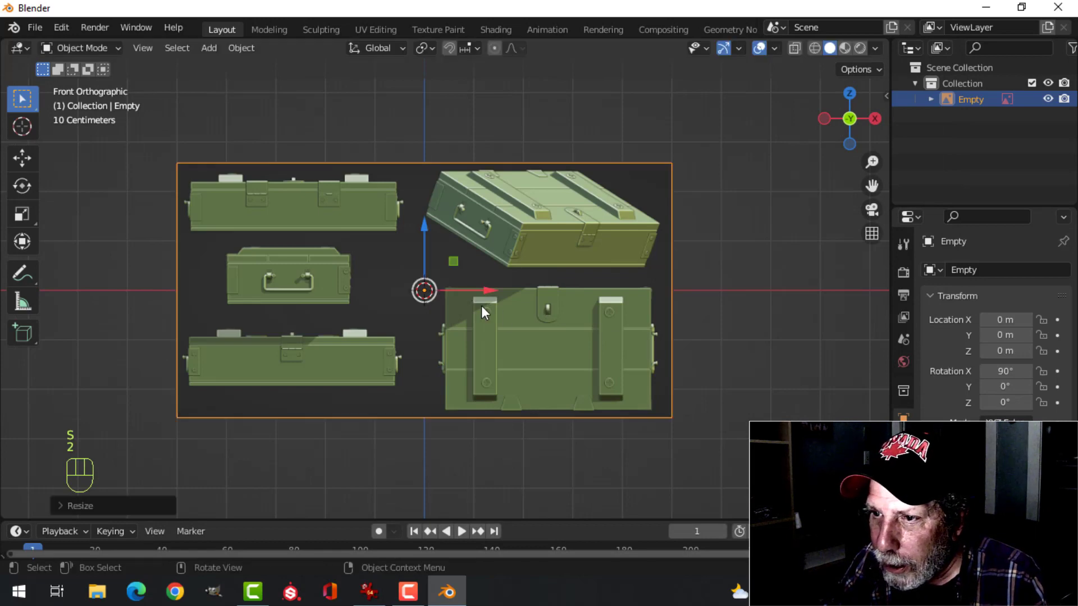
Move the reference image to about X 2.68 m, Z 1.94 m so the lower-left crate view's bottom centre meets the origin
scroll(481, 306, "up", 1)
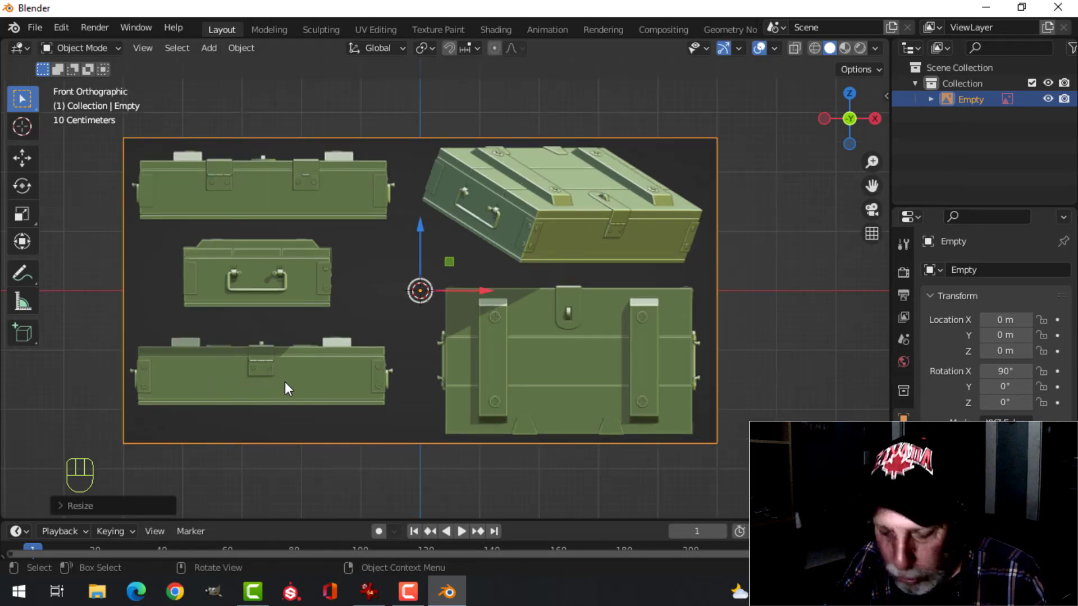
key("g")
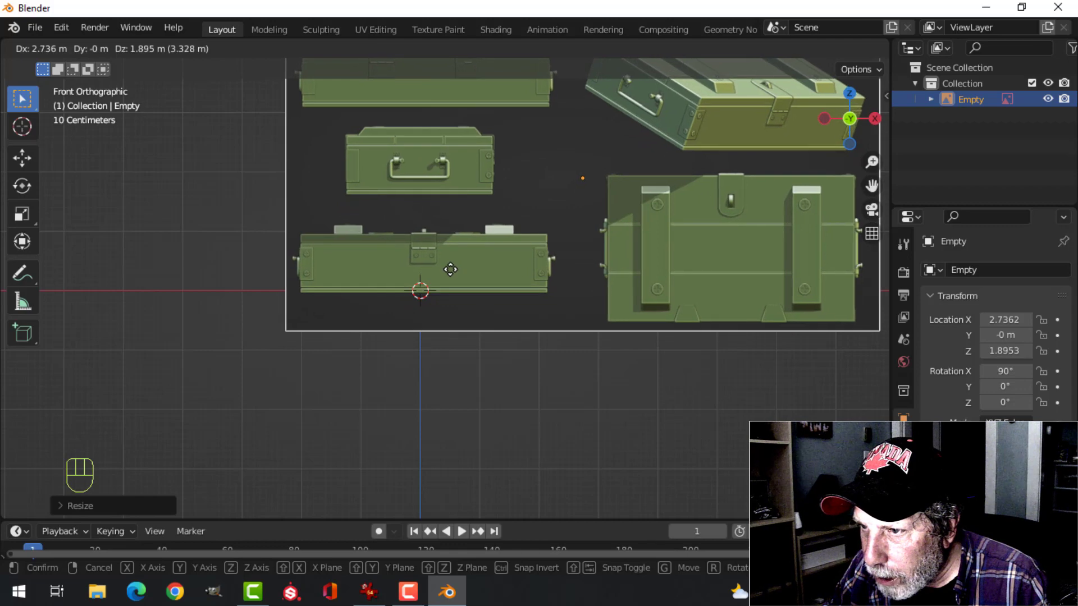
left_click(459, 274)
scroll(487, 287, "up", 6)
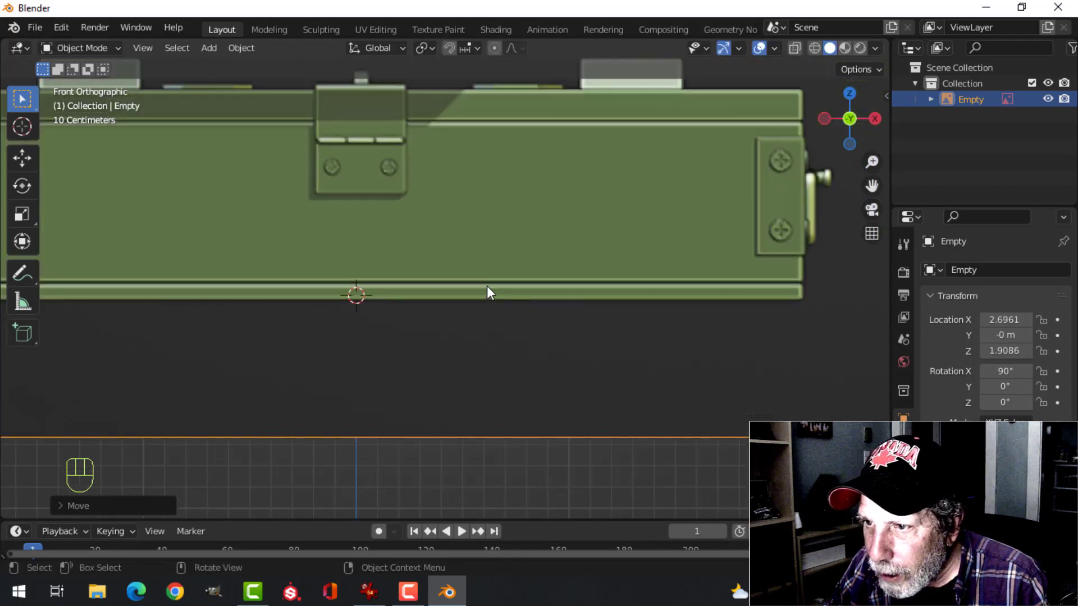
key("g")
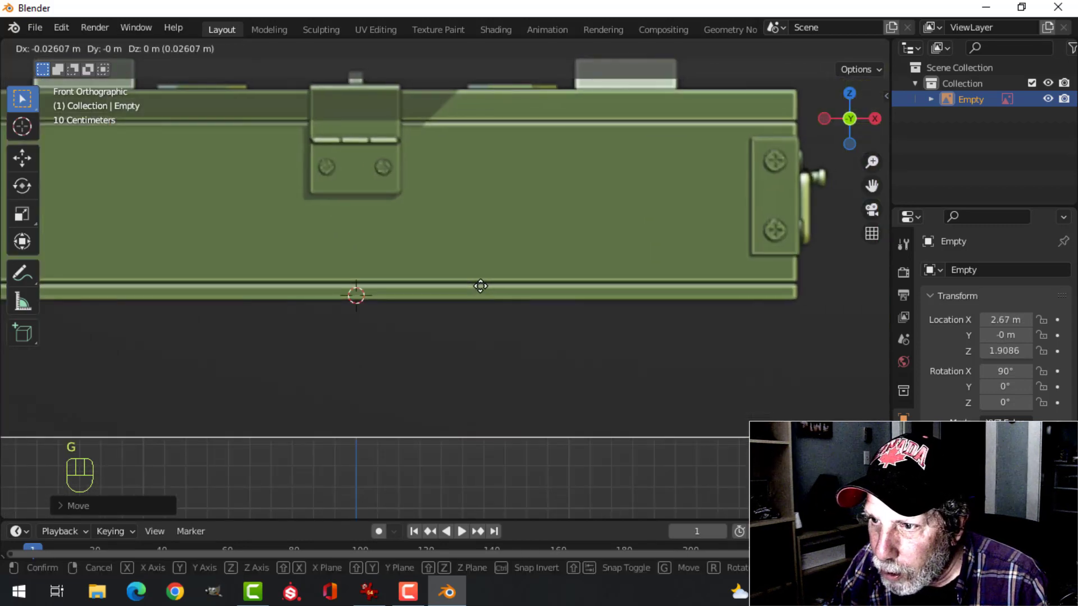
left_click(485, 279)
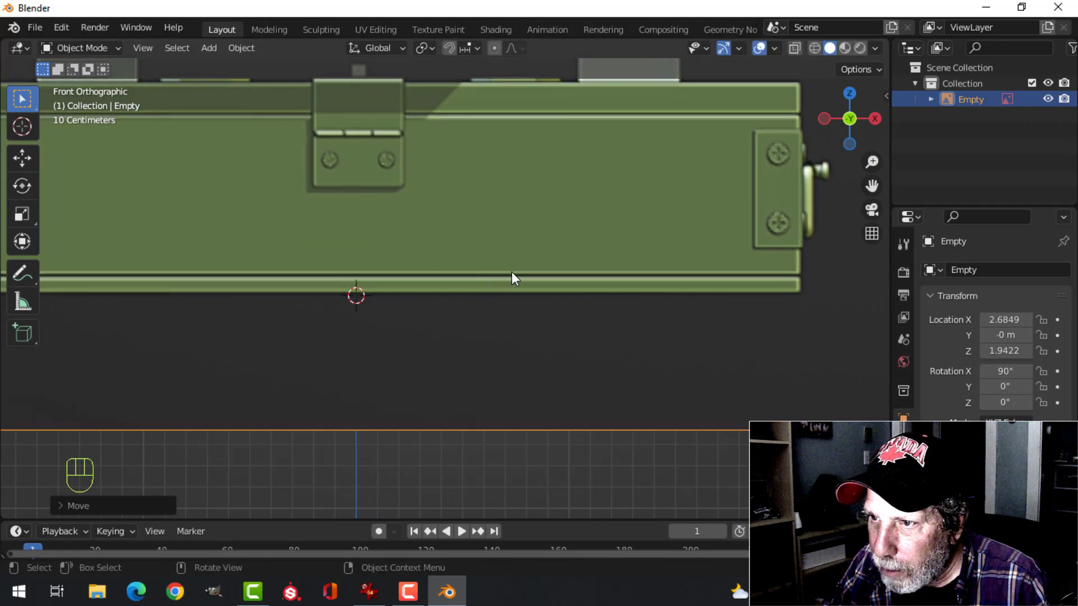
Push the reference image back along the Y axis to about 5 m, behind the modelling area
scroll(566, 260, "down", 5)
key("KP_3")
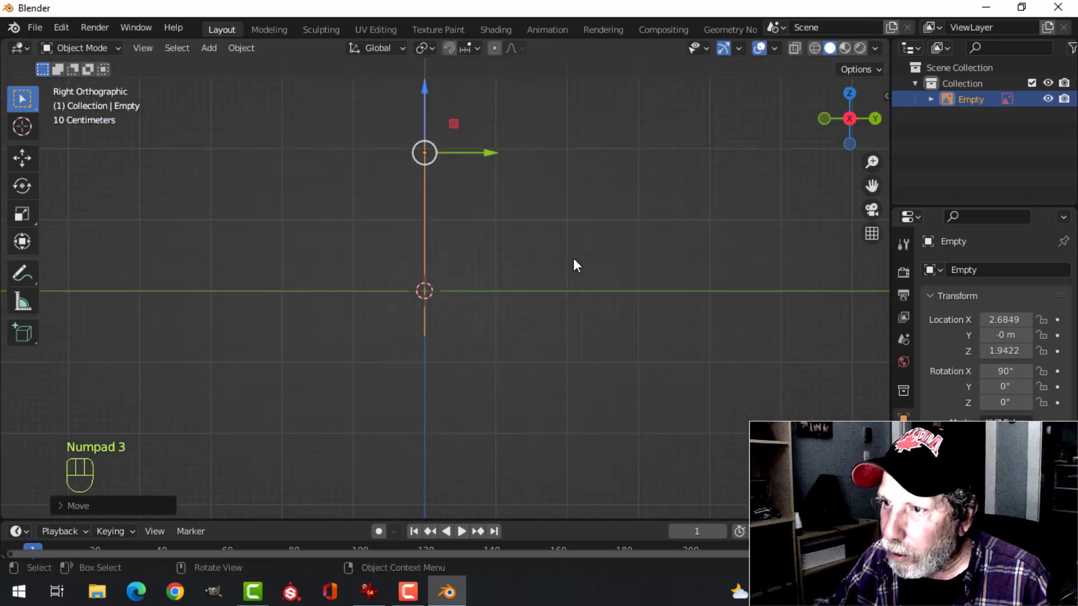
scroll(571, 258, "down", 2)
middle_click_drag(572, 259, 493, 277, "shift")
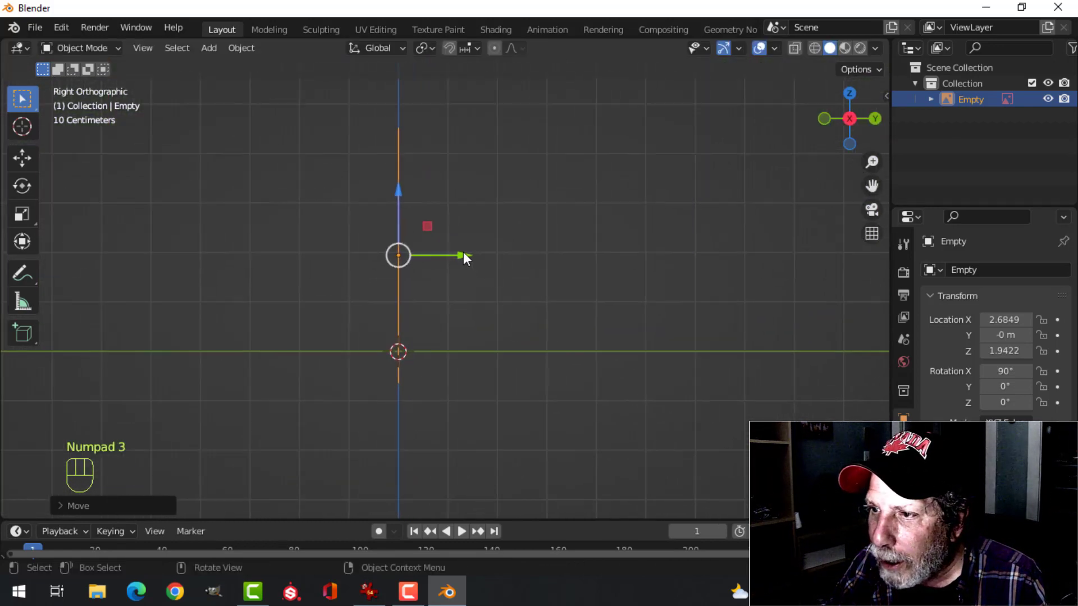
left_click_drag(464, 255, 716, 234)
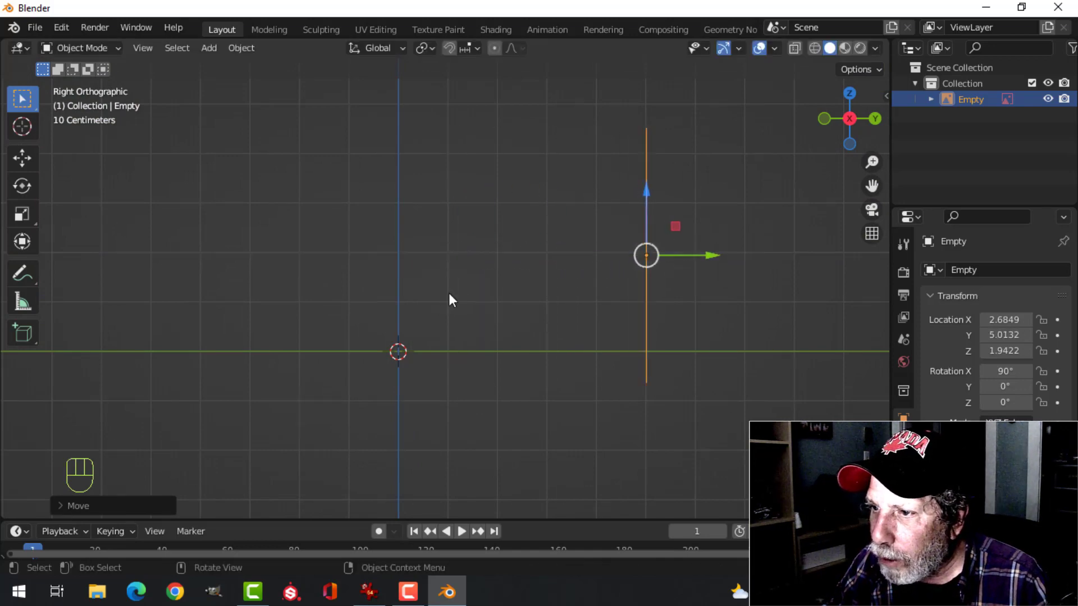
Add a plane mesh at the origin in front of the reference image and open it for editing
scroll(433, 296, "down", 3)
key("KP_1")
scroll(435, 292, "up", 5)
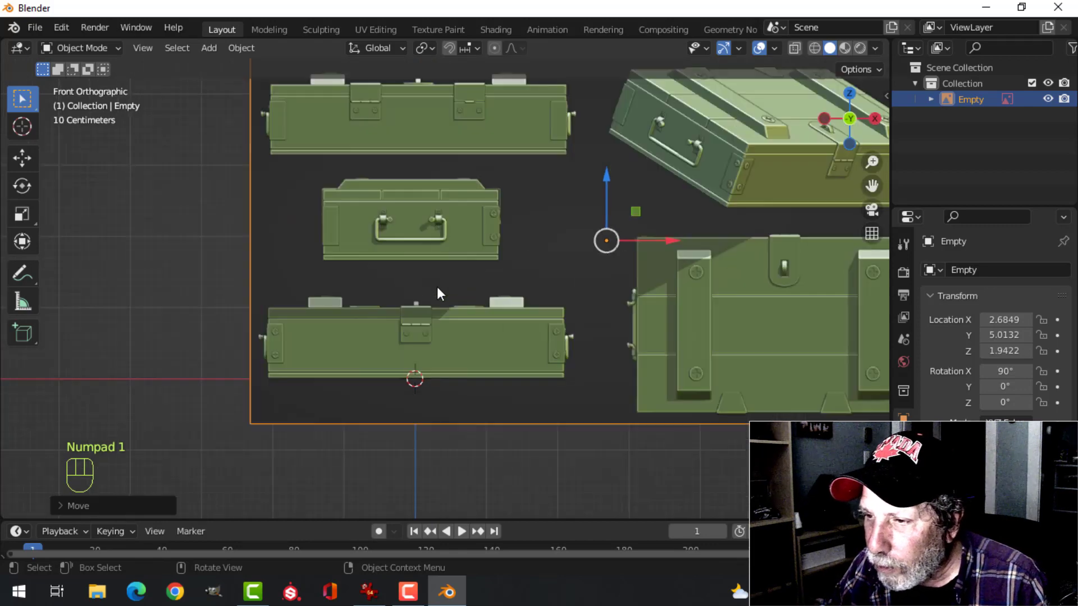
scroll(438, 287, "up", 3)
scroll(454, 309, "down", 2)
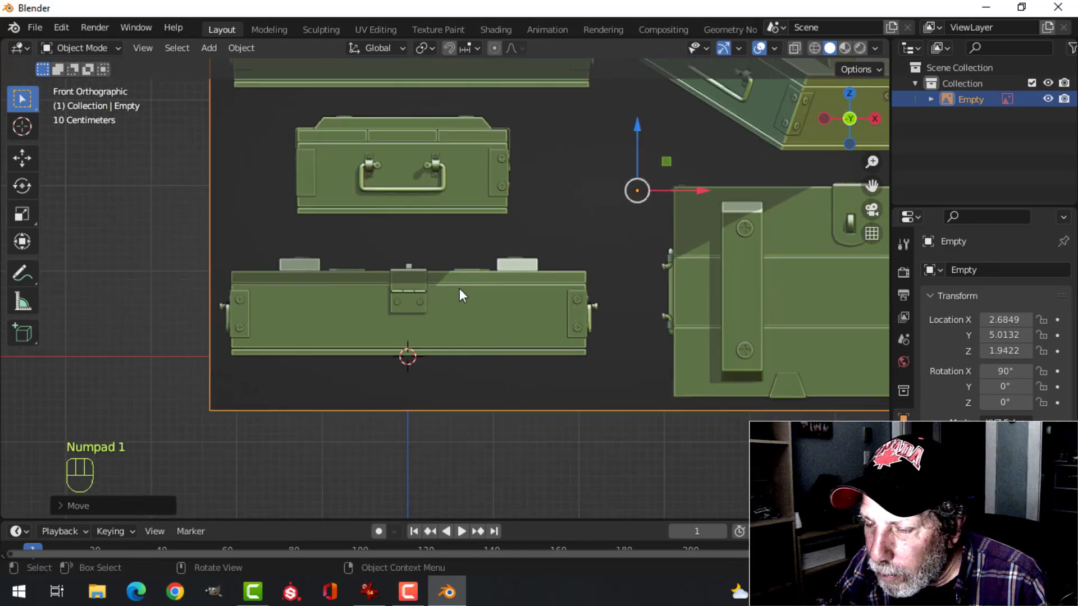
scroll(459, 288, "up", 1)
middle_click_drag(489, 301, 498, 316, "shift")
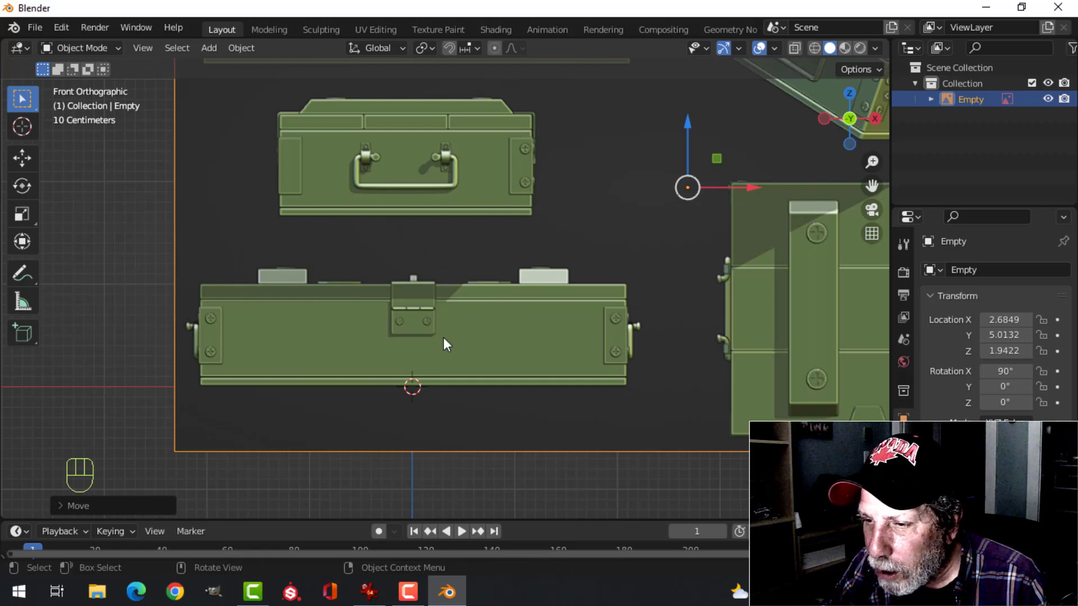
key("shift+a")
mouse_move(426, 170)
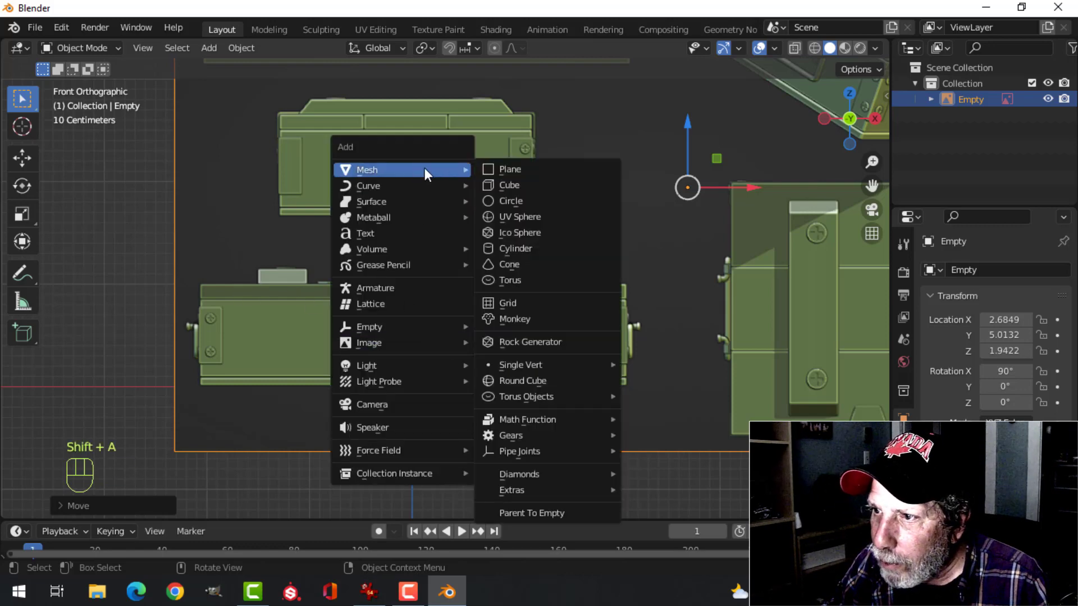
left_click(506, 170)
key("Tab")
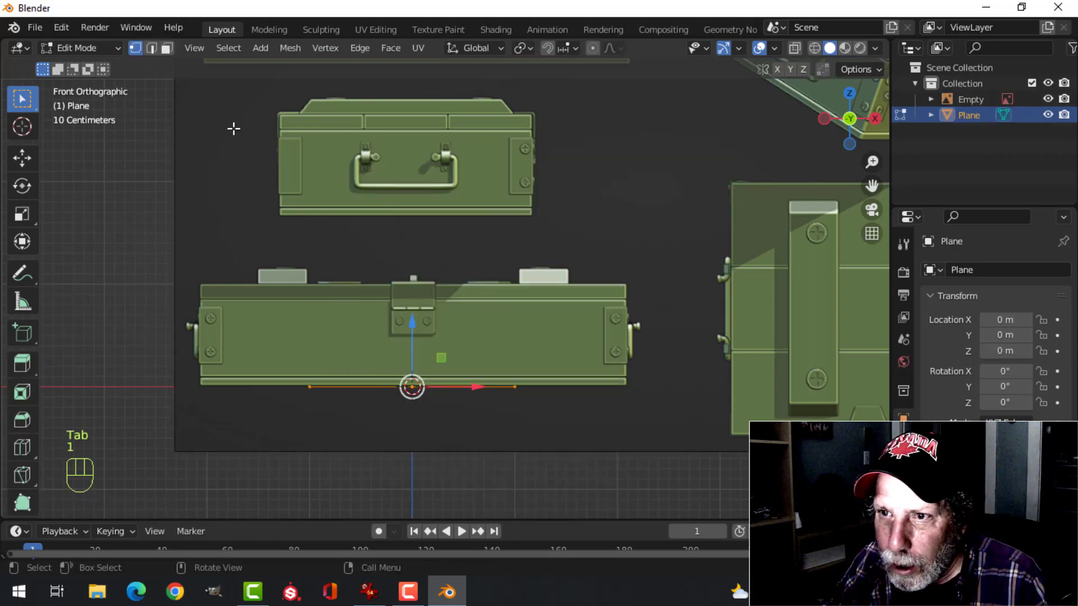
Scale the plane along X by about 2.07 to match the width of the reference crate's front view
scroll(428, 393, "up", 2)
scroll(349, 415, "down", 1)
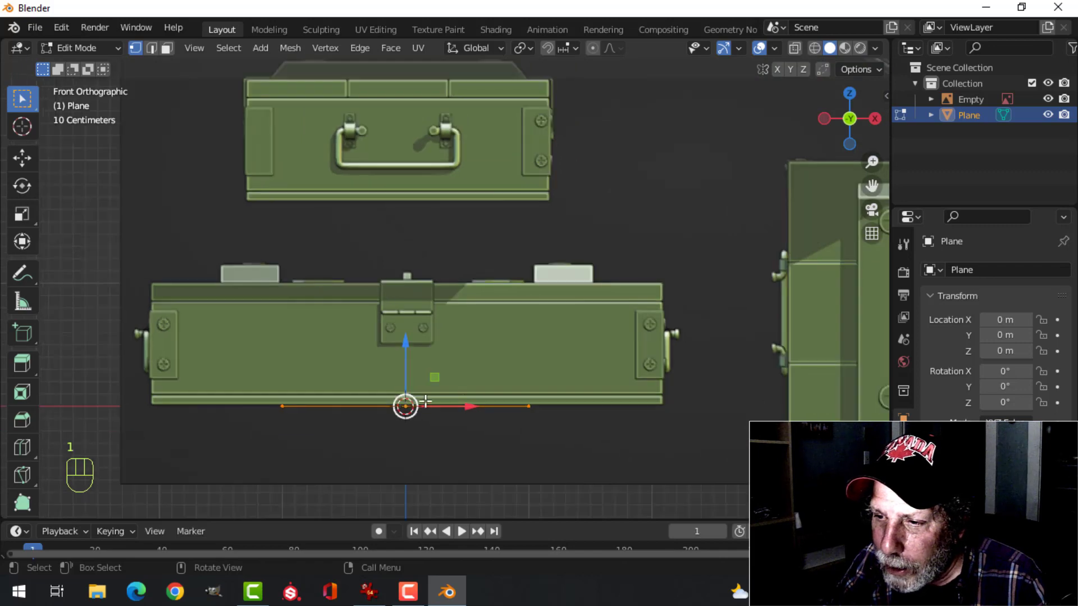
scroll(404, 404, "up", 1)
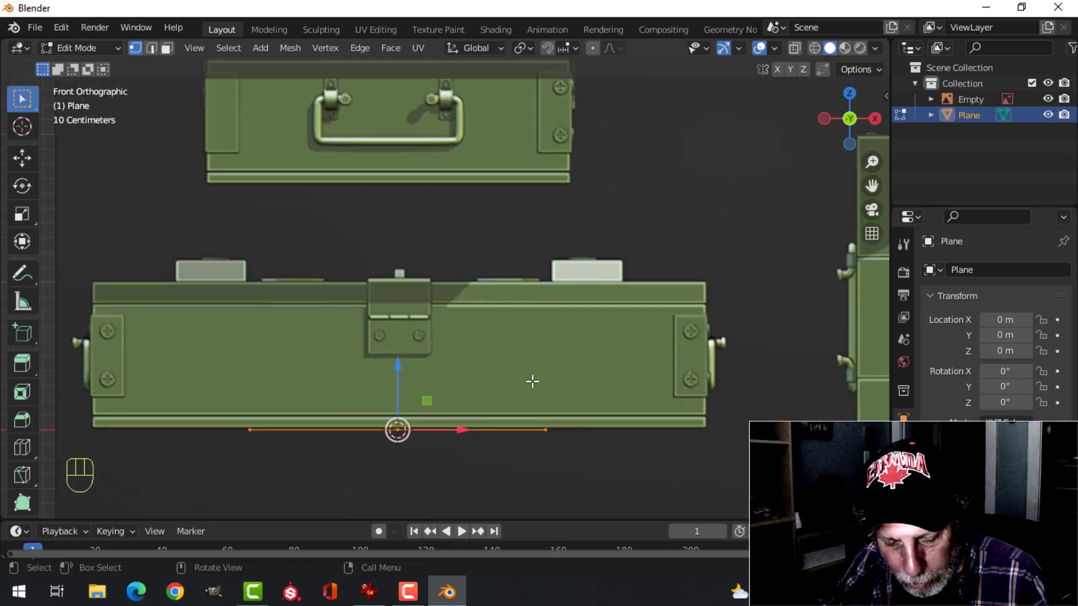
key("s")
key("x")
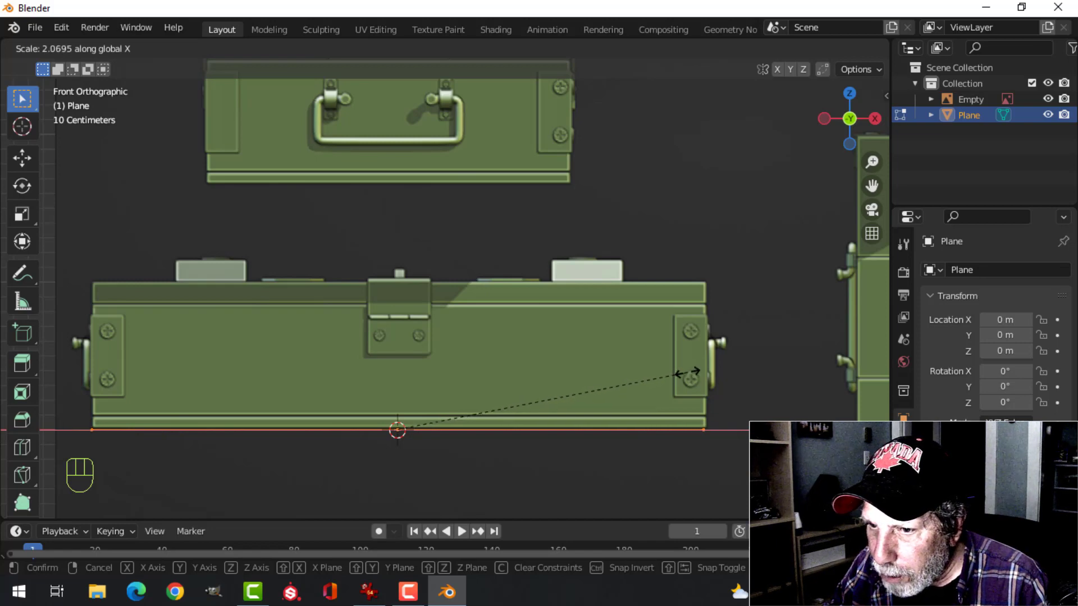
left_click(688, 370)
scroll(601, 301, "down", 3)
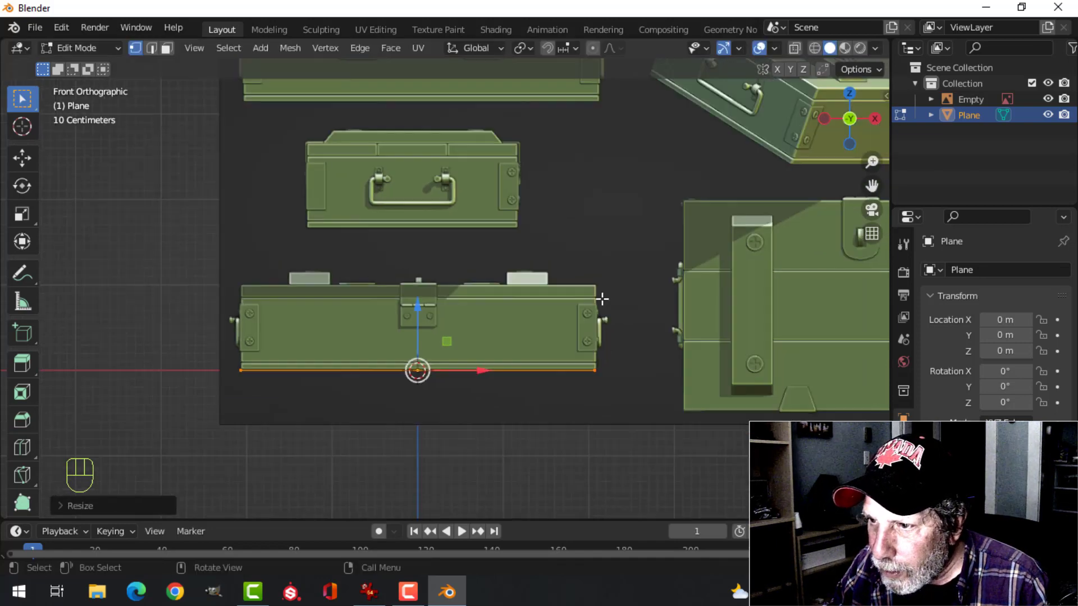
Widen the plane along Y by about 1.4, then refine its depth with a second Y scaling
middle_click_drag(601, 301, 426, 378)
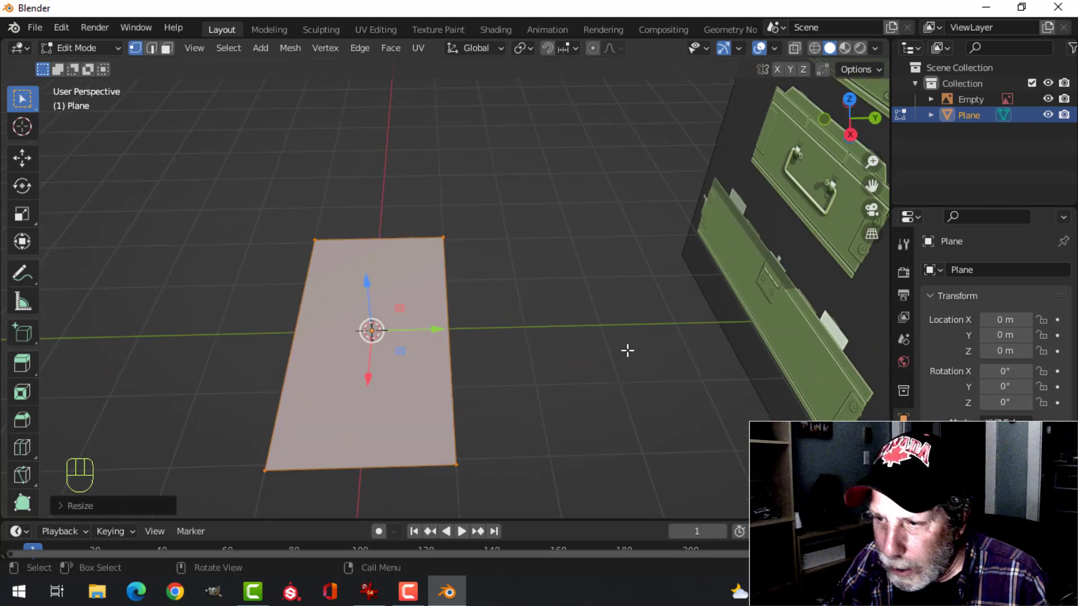
key("s")
key("y")
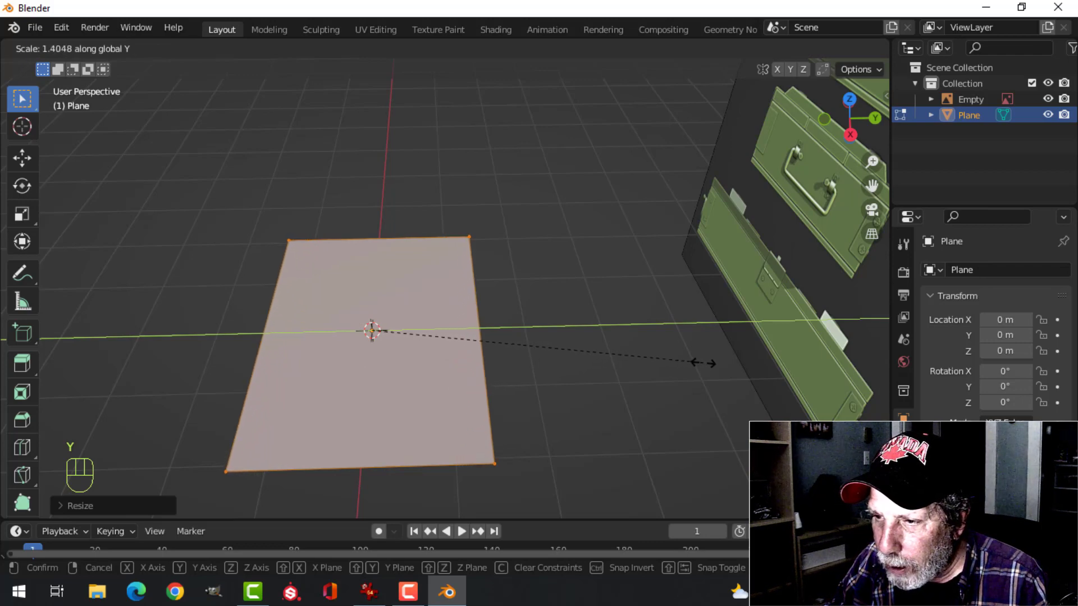
left_click(684, 362)
middle_click_drag(685, 361, 539, 296)
key("s")
key("y")
left_click(497, 379)
Extrude the plane upward about 0.09 m to the crate's lower groove, forming the bottom slab, and finish mesh editing
key("KP_1")
scroll(525, 330, "up", 4)
scroll(539, 296, "up", 2)
middle_click_drag(602, 268, 674, 268, "shift")
scroll(617, 289, "down", 1)
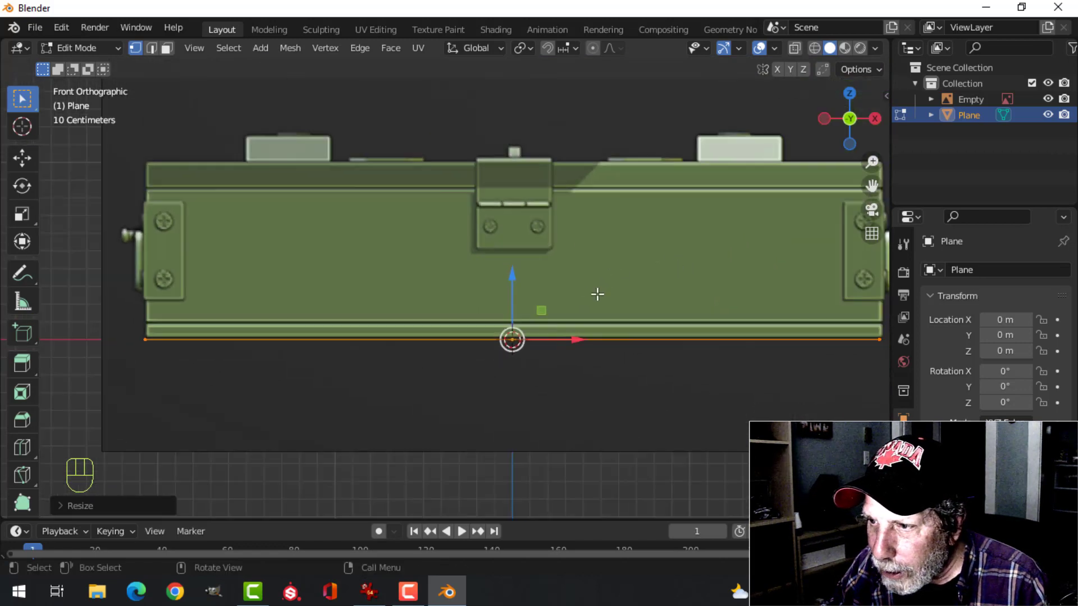
middle_click_drag(588, 293, 505, 297, "shift")
scroll(506, 297, "up", 1)
key("e")
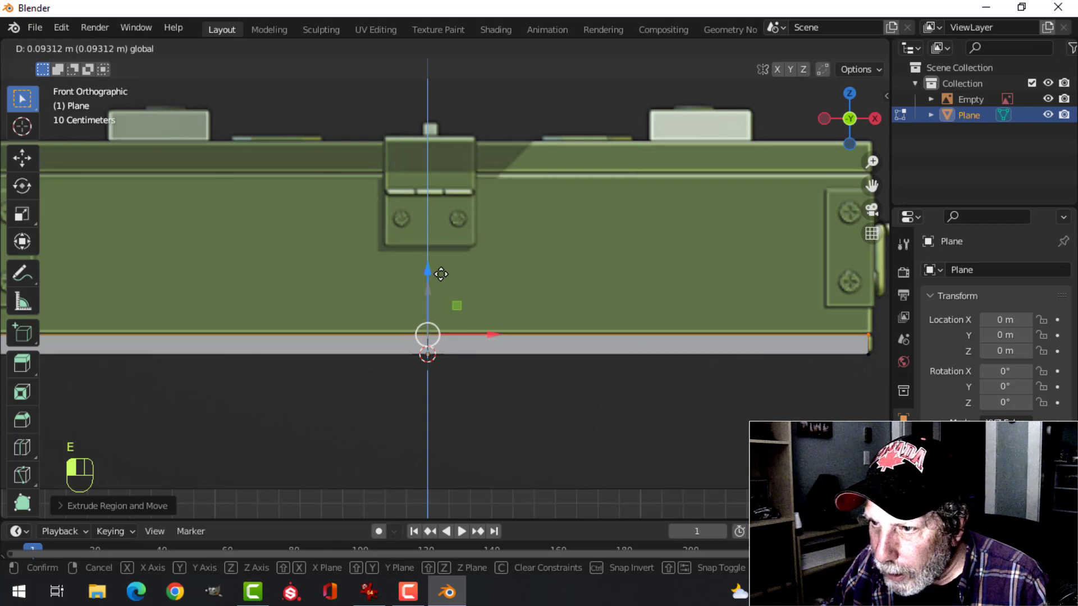
left_click(402, 281)
left_click(30, 158)
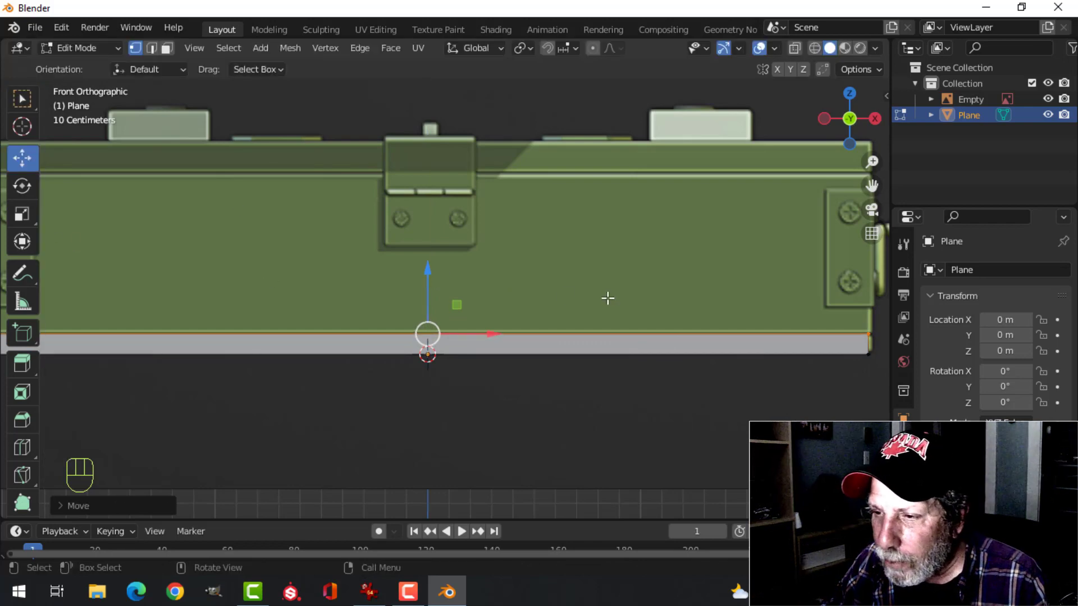
key("Tab")
Duplicate the bottom slab and raise the copy to about Z 0.107 m, leaving a thin gap between the two
scroll(592, 279, "down", 3)
middle_click_drag(592, 279, 553, 322)
key("KP_1")
key("shift+d")
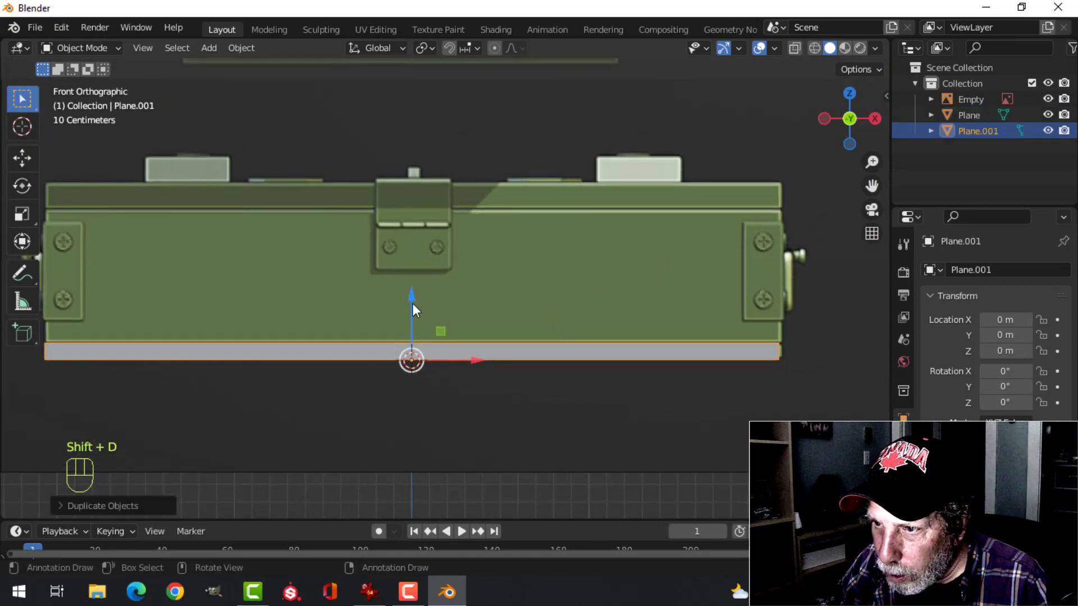
left_click_drag(413, 304, 418, 280)
left_click(25, 163)
Raise the copied slab's top face to the reference crate's lid seam to form the main body, and finish mesh editing
key("Tab")
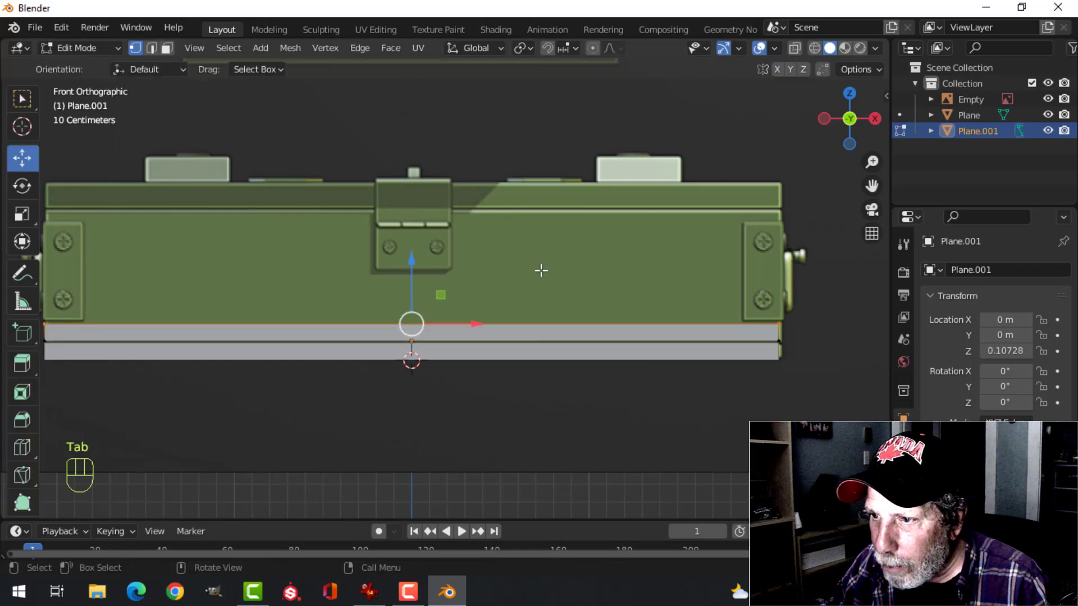
middle_click_drag(542, 270, 493, 318)
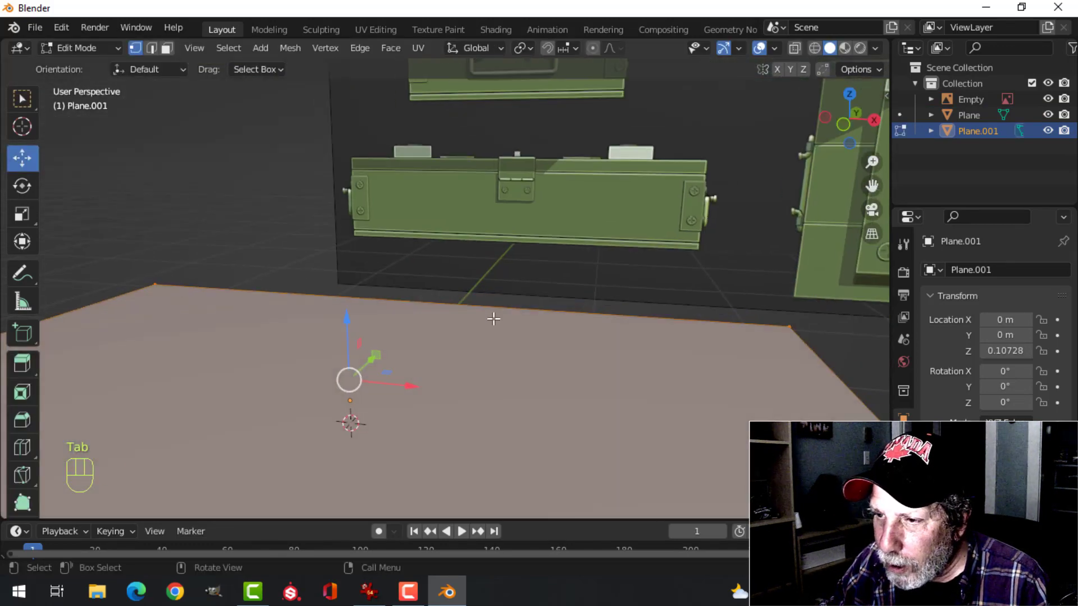
key("alt+a")
key("3")
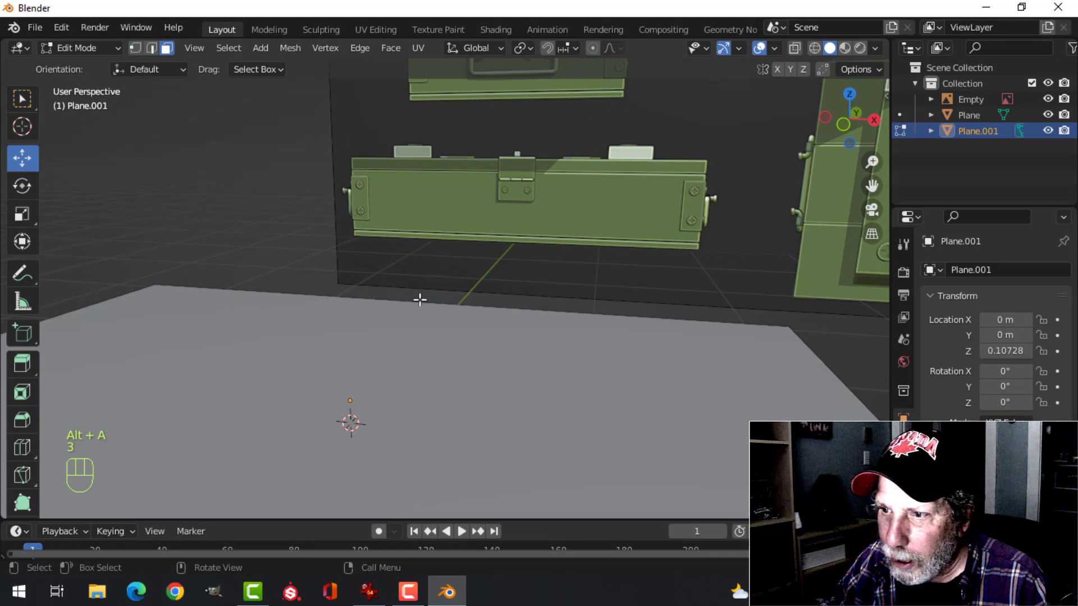
left_click(372, 366)
key("KP_1")
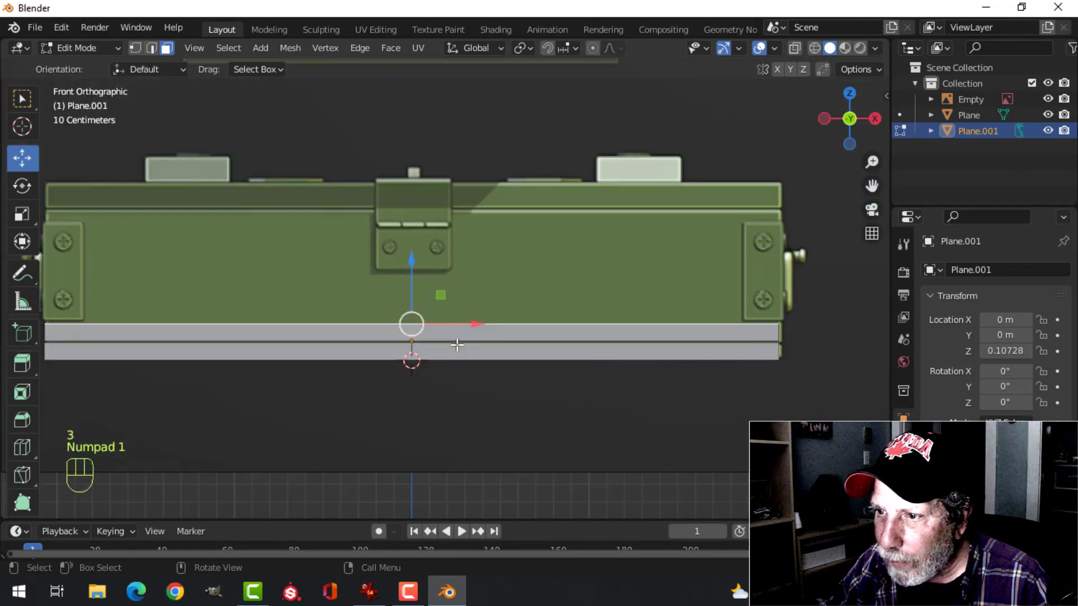
scroll(457, 344, "up", 3)
left_click_drag(391, 294, 430, 93)
key("Tab")
Duplicate the main body block and move the copy up to about Z 0.85 m, just above the original
middle_click_drag(506, 161, 565, 234)
key("alt+a")
scroll(517, 260, "down", 4)
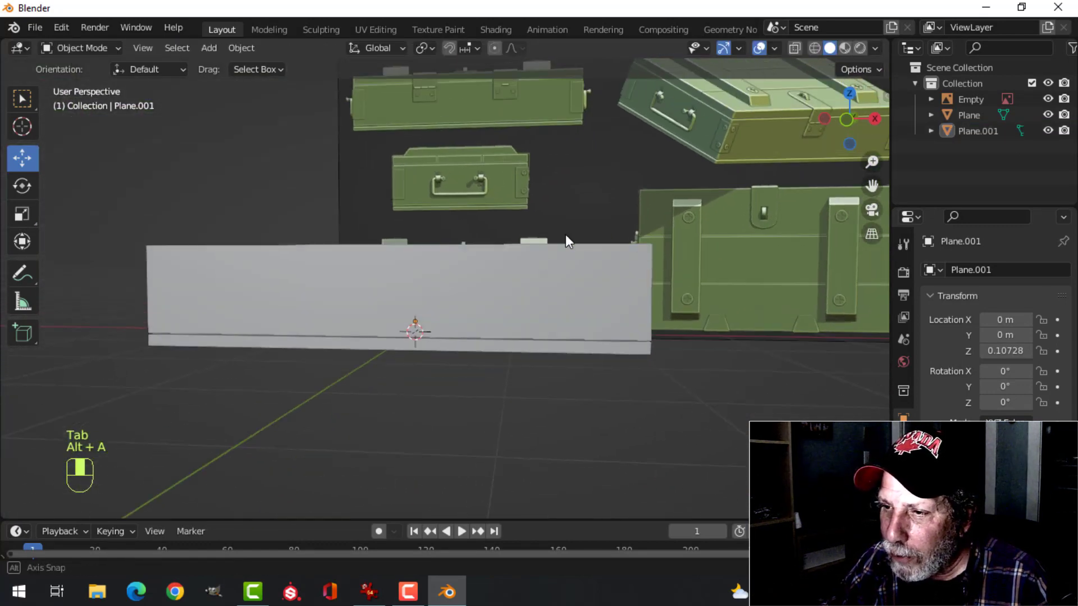
left_click(588, 261)
key("KP_1")
scroll(591, 260, "up", 3)
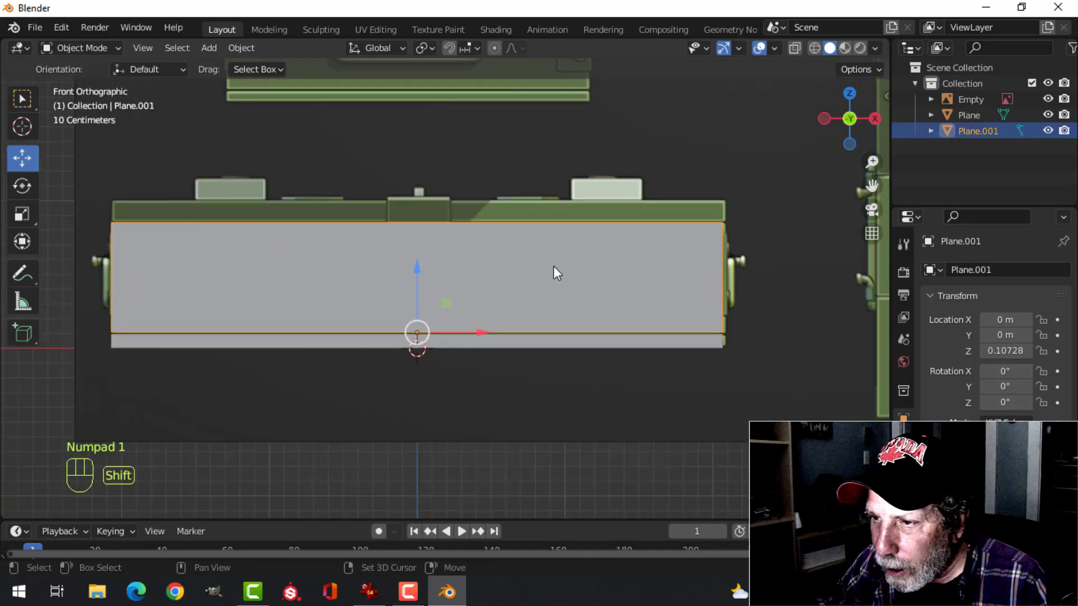
middle_click_drag(554, 274, 508, 356, "shift")
key("shift+d")
right_click(439, 355)
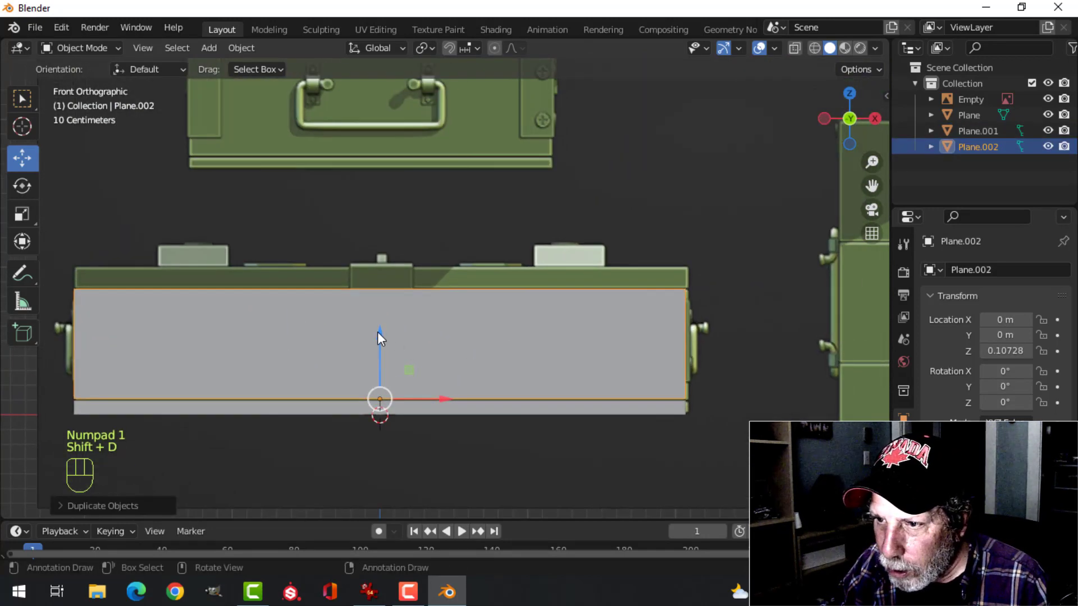
left_click_drag(378, 333, 433, 224)
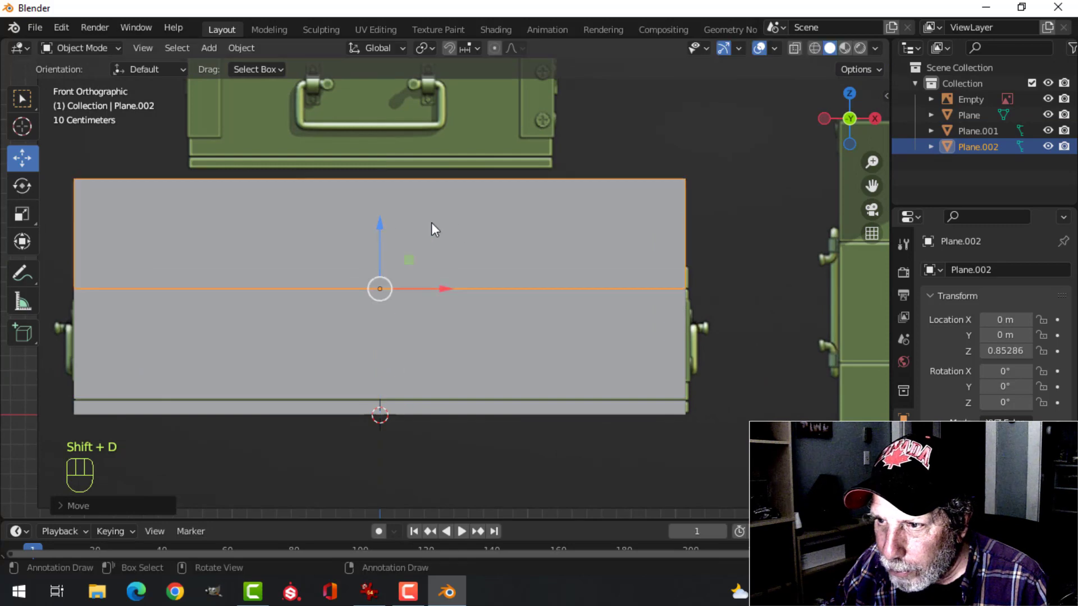
Lower the top face of the uppermost block to the reference lid's top edge, using wireframe display in front view
key("Tab")
middle_click_drag(498, 219, 472, 241)
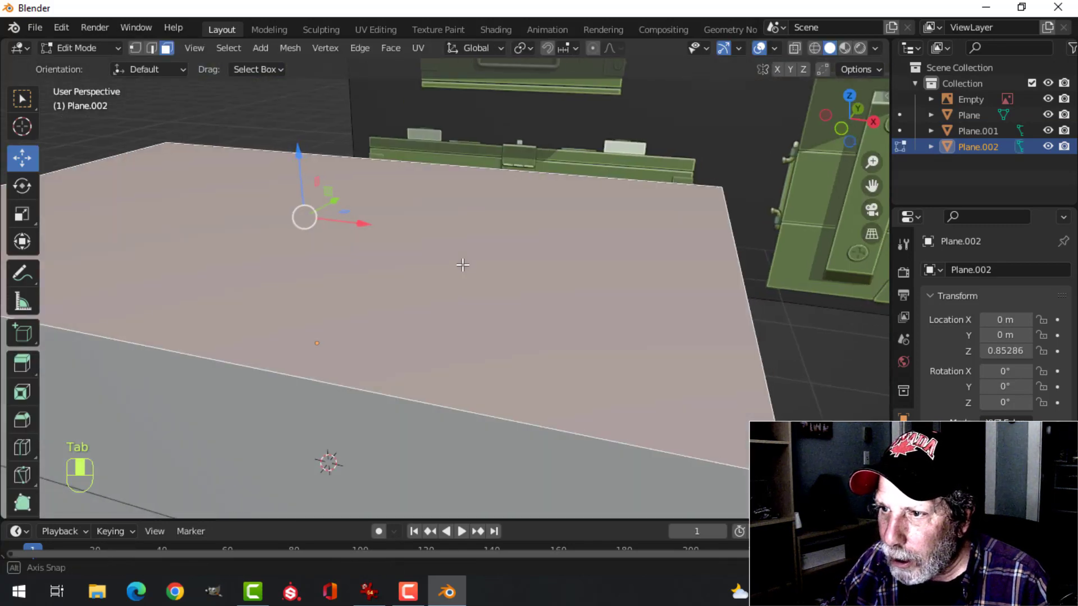
key("KP_1")
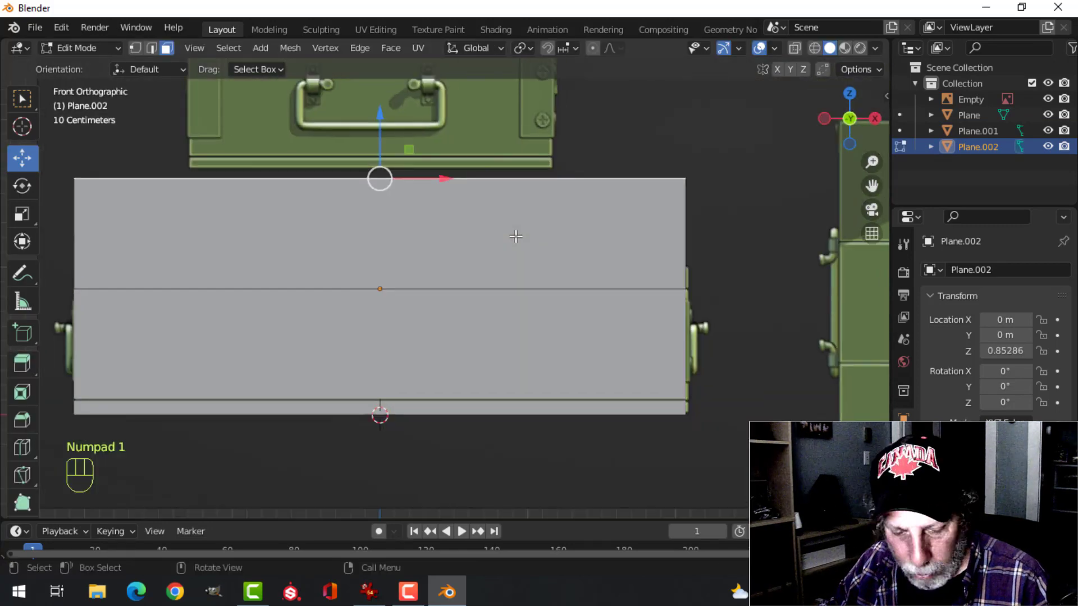
key("z")
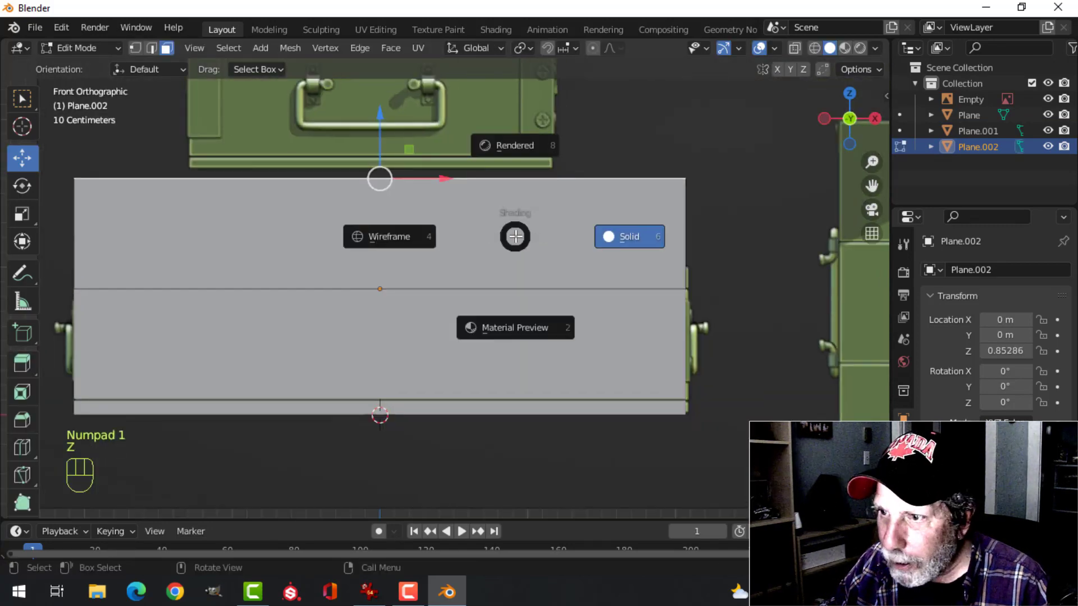
left_click(409, 240)
middle_click_drag(417, 239, 444, 286, "shift")
left_click_drag(408, 165, 399, 258)
scroll(584, 314, "down", 4)
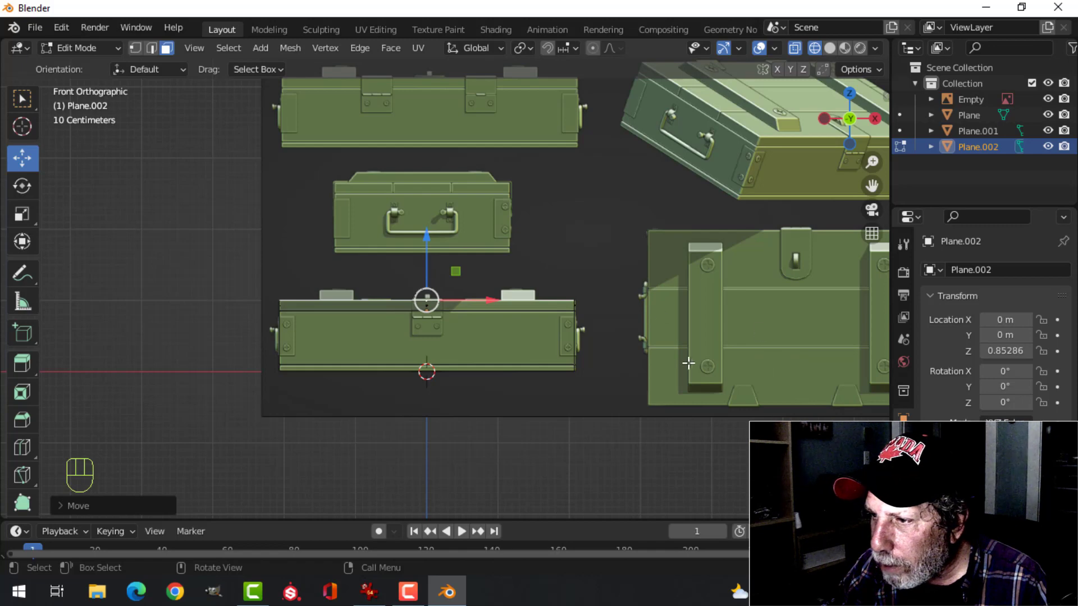
scroll(534, 318, "down", 1)
Return to solid shading and add two evenly spaced loop cuts running lengthwise along the lid block
middle_click_drag(443, 268, 594, 249)
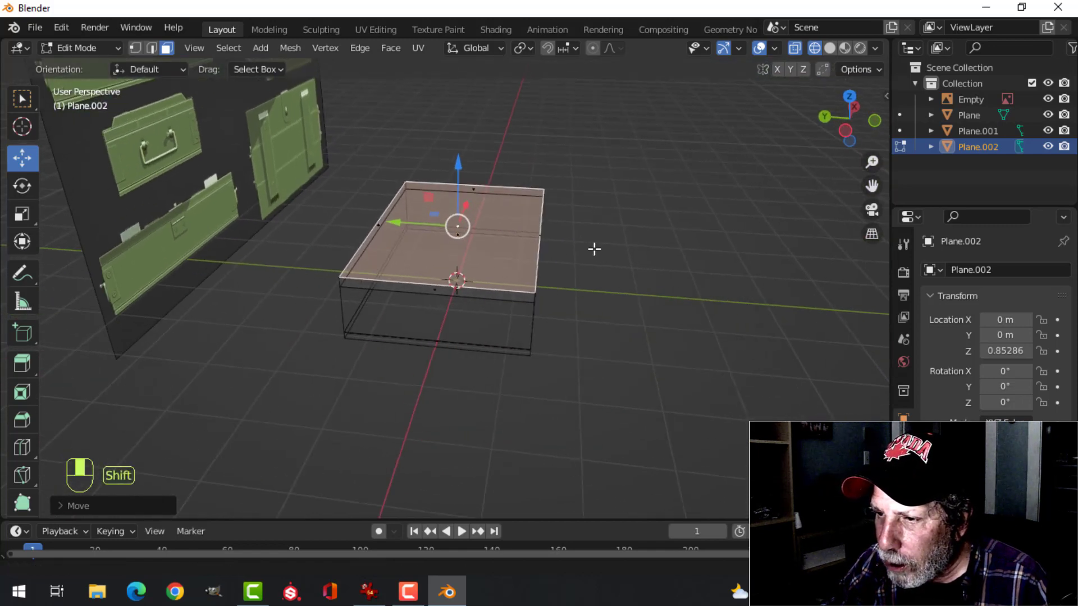
scroll(532, 290, "up", 2)
key("z")
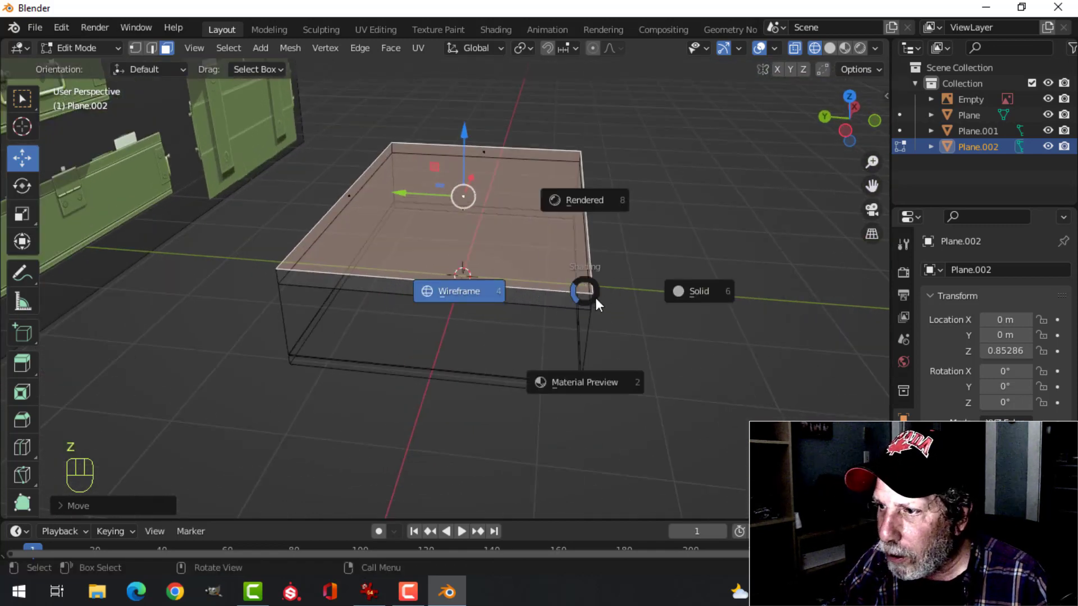
left_click(685, 301)
scroll(434, 290, "up", 2)
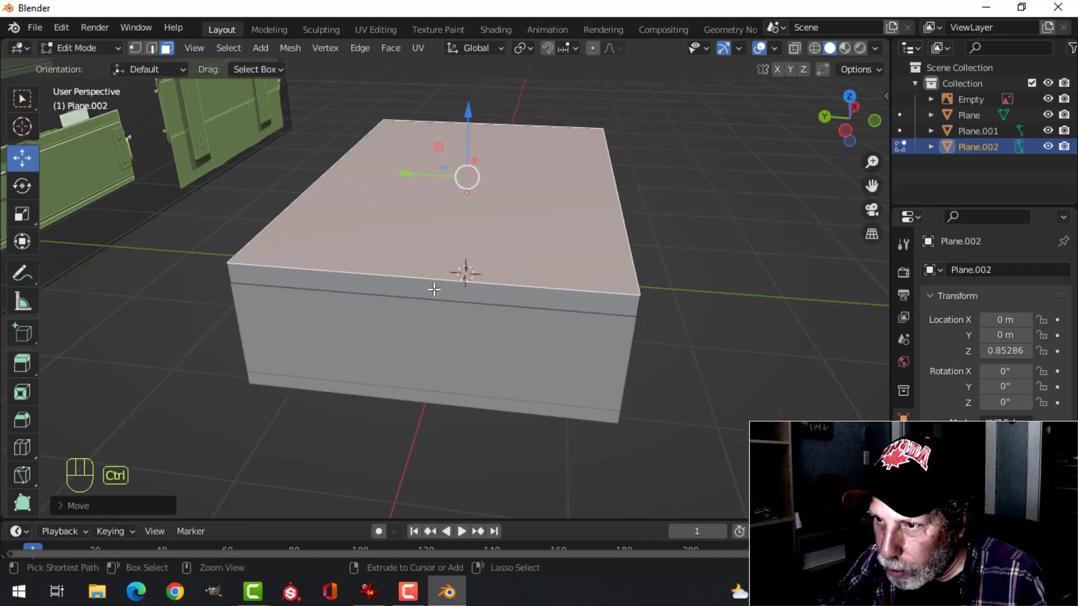
key("ctrl+r")
scroll(434, 290, "up", 1)
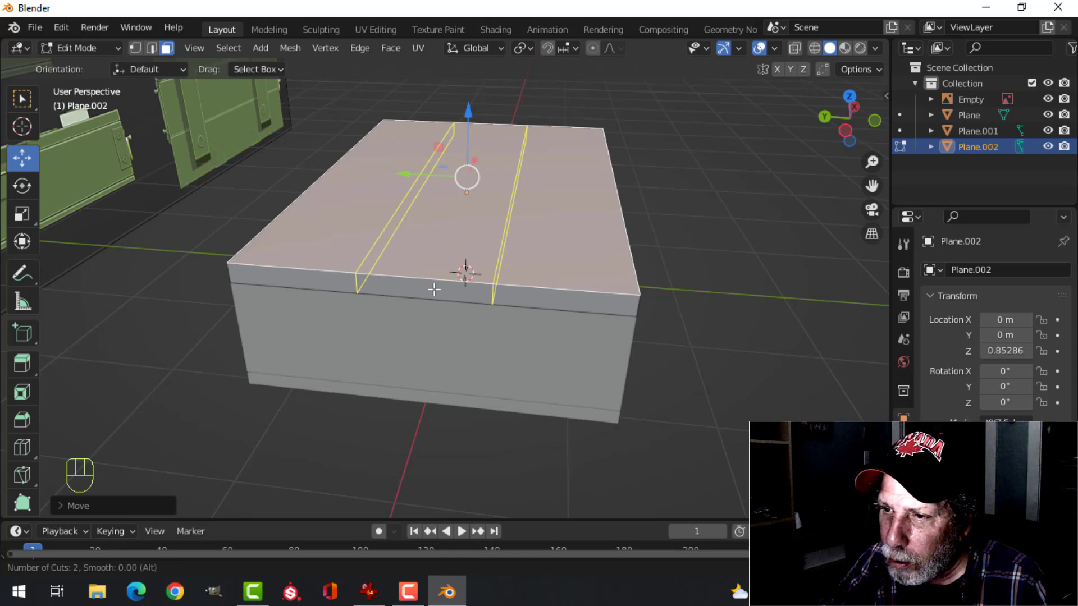
left_click(434, 290)
right_click(433, 290)
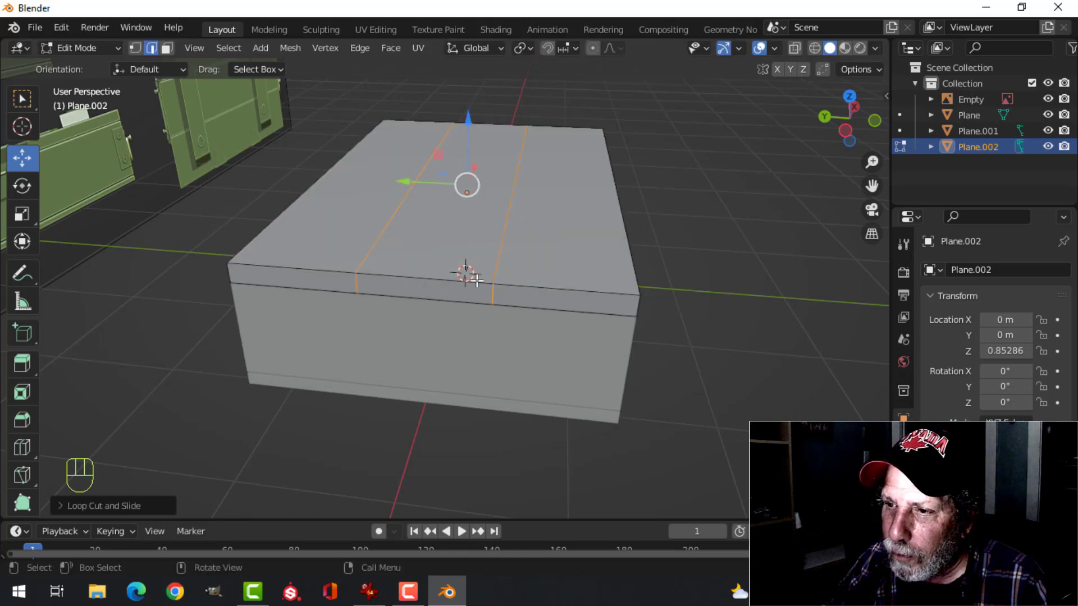
key("alt+a")
Separate the faces of the lid's middle strip into their own object and finish mesh editing
middle_click_drag(472, 278, 413, 227)
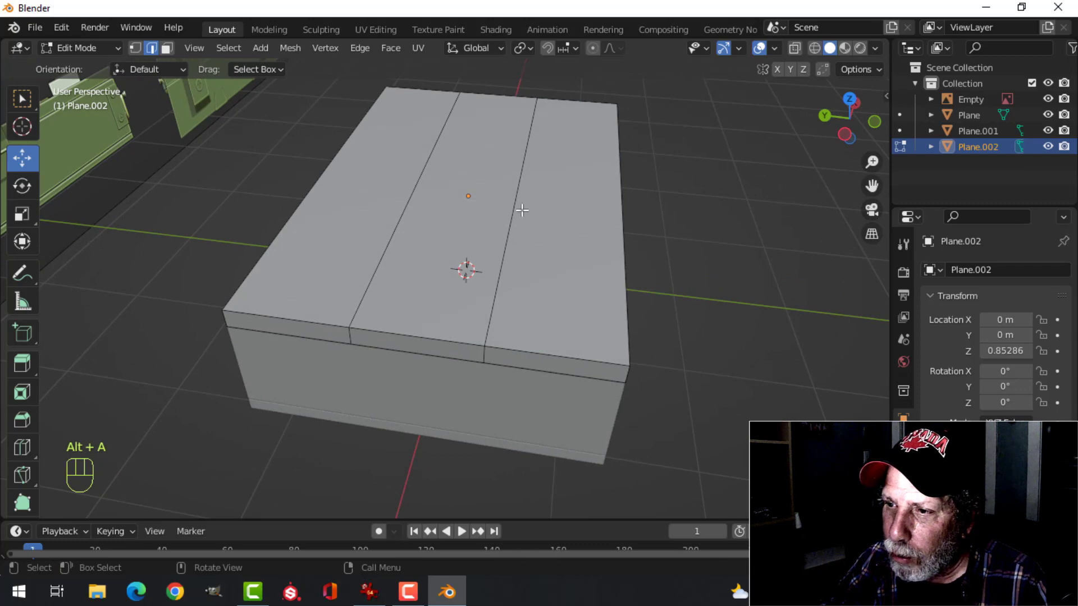
middle_click_drag(522, 210, 584, 224)
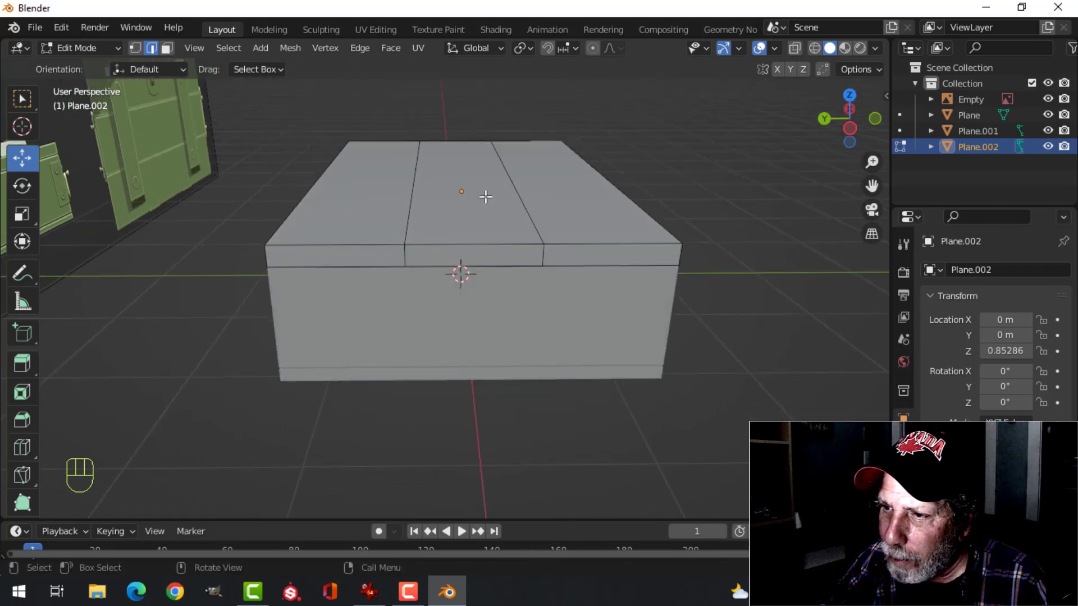
middle_click_drag(486, 197, 624, 181)
key("3")
left_click(456, 283, "alt+shift")
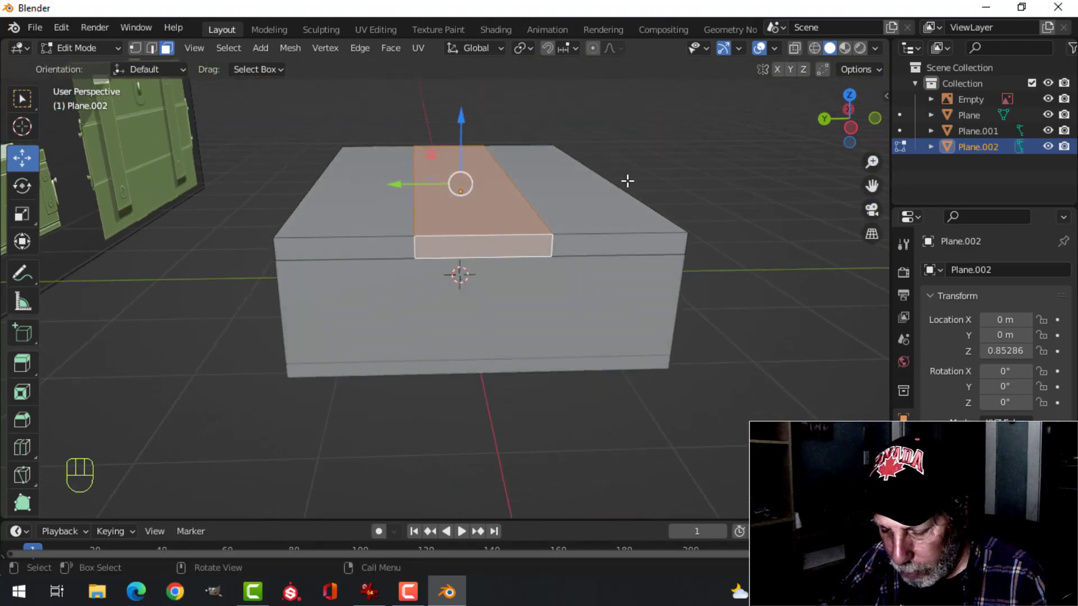
key("p")
left_click(627, 181)
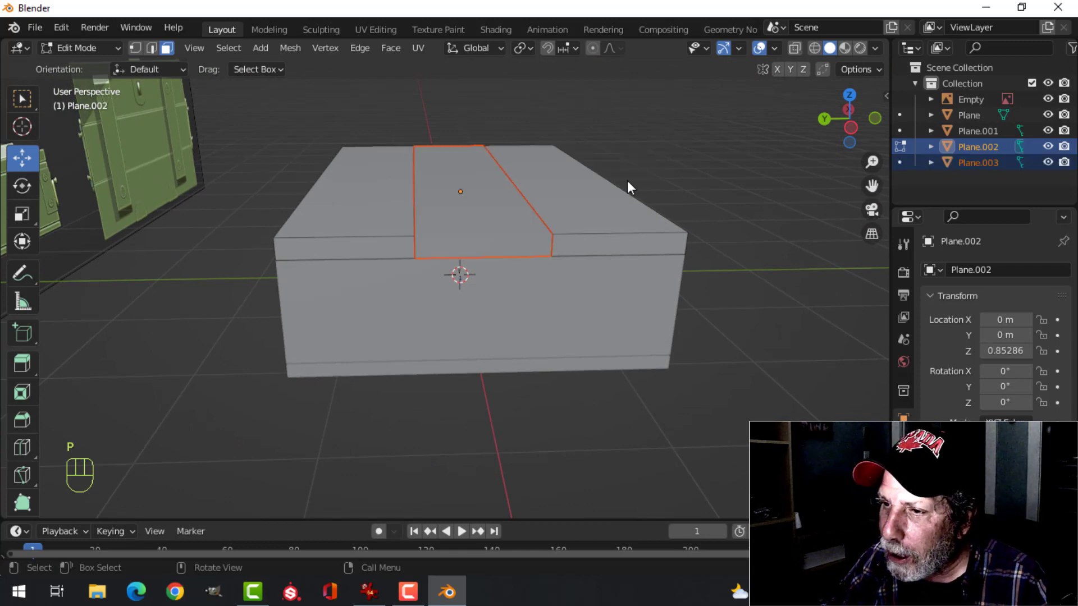
key("Tab")
left_click(487, 235)
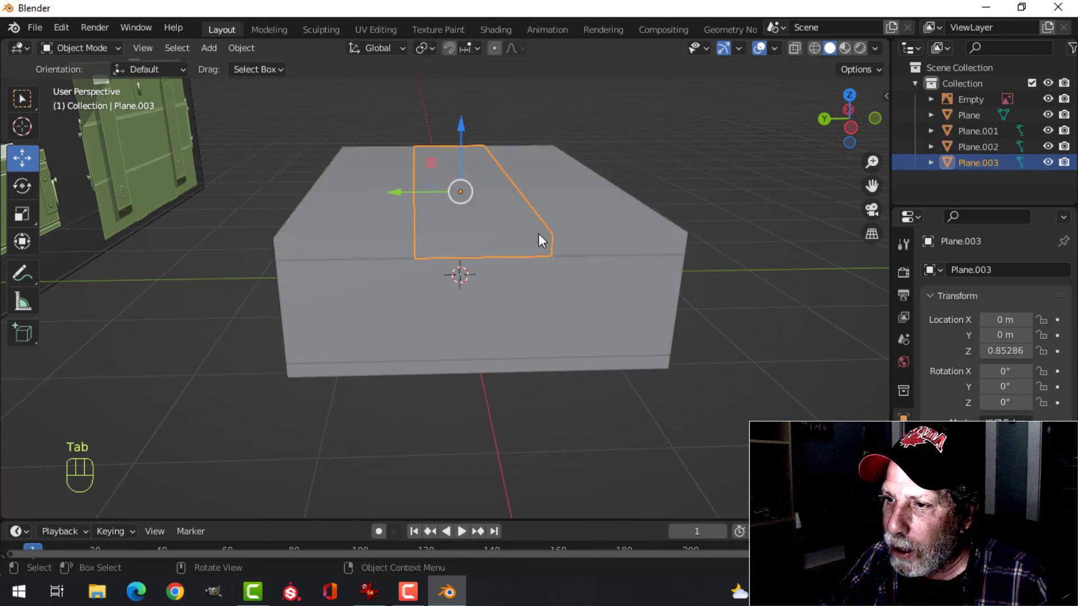
Separate the faces of the lid's rear strip from the front strip so the lid consists of three objects
left_click(374, 216)
middle_click_drag(501, 212, 591, 216)
key("Tab")
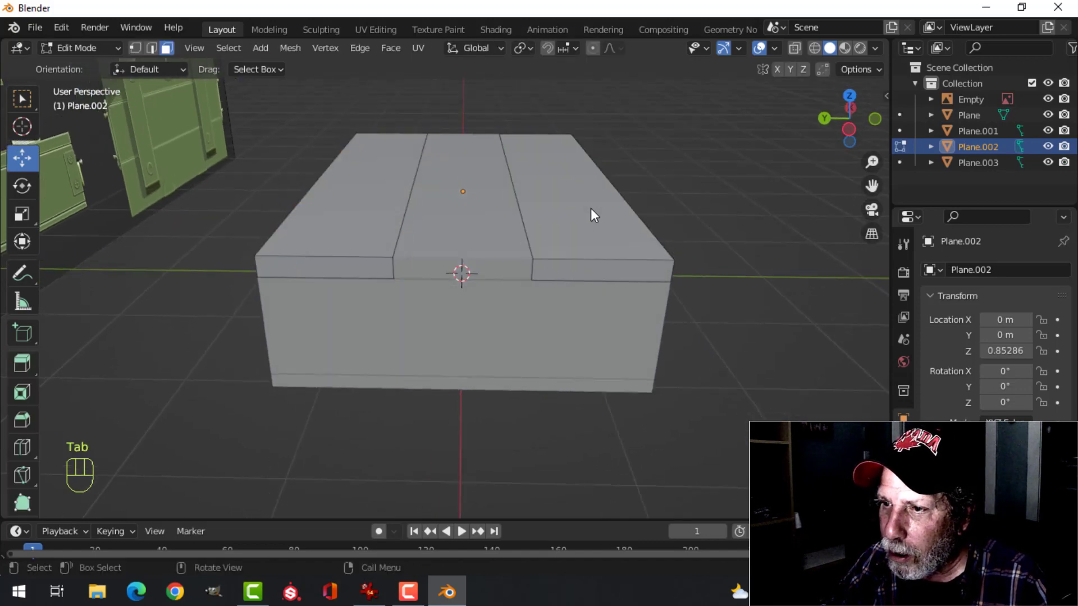
left_click(335, 257, "alt+shift")
middle_click_drag(372, 234, 517, 236)
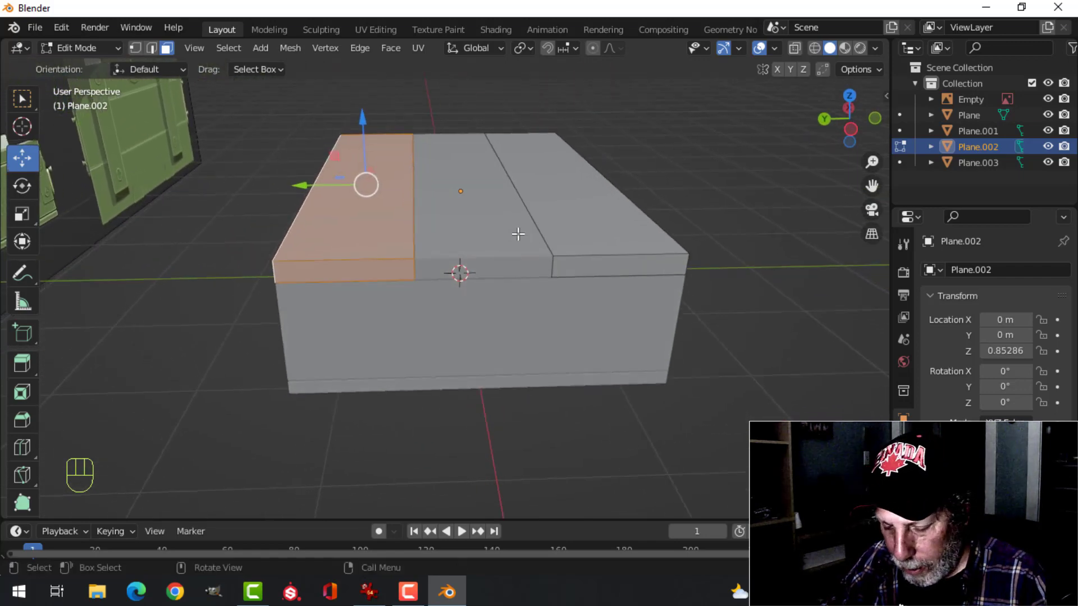
key("p")
left_click(518, 233)
key("Tab")
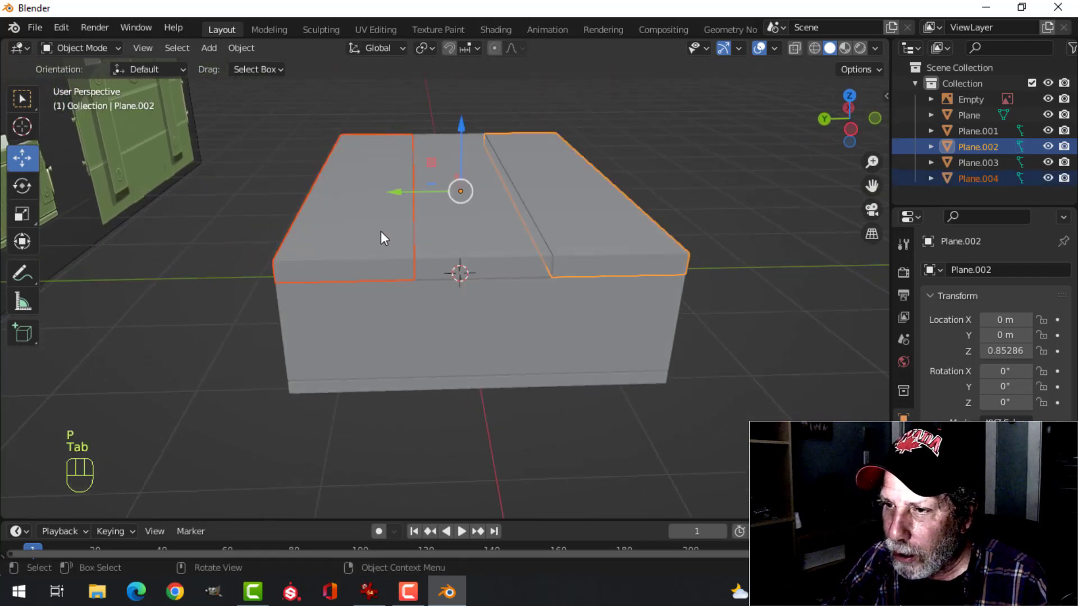
left_click(381, 233)
left_click(515, 225)
left_click(588, 215)
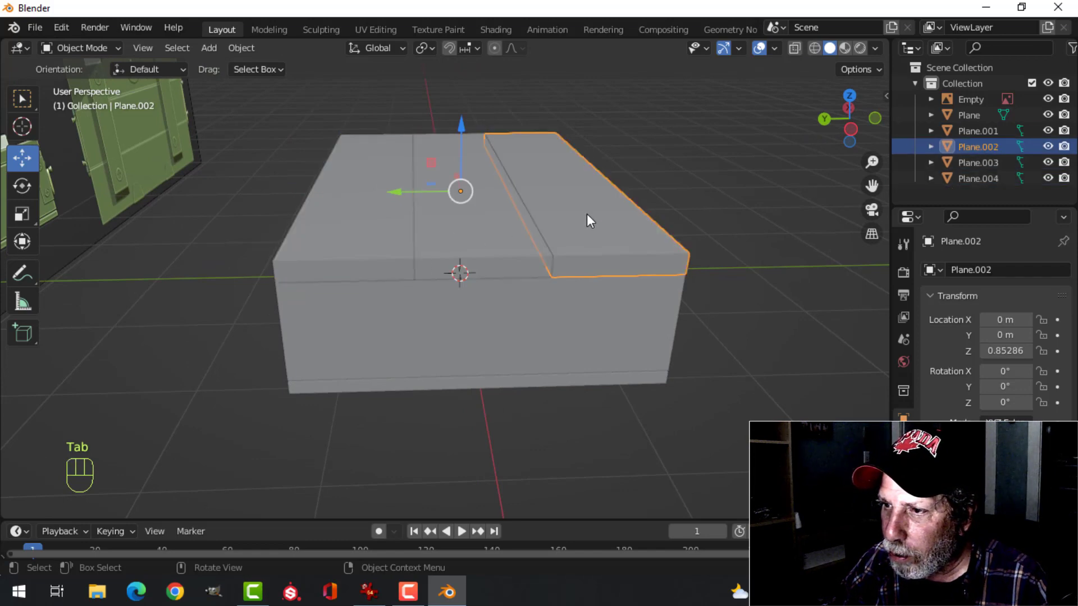
Isolate the rear lid strip, fill its open inner side with a face, and return to the full scene
left_click(366, 238)
middle_click_drag(503, 247, 488, 266)
key("slash")
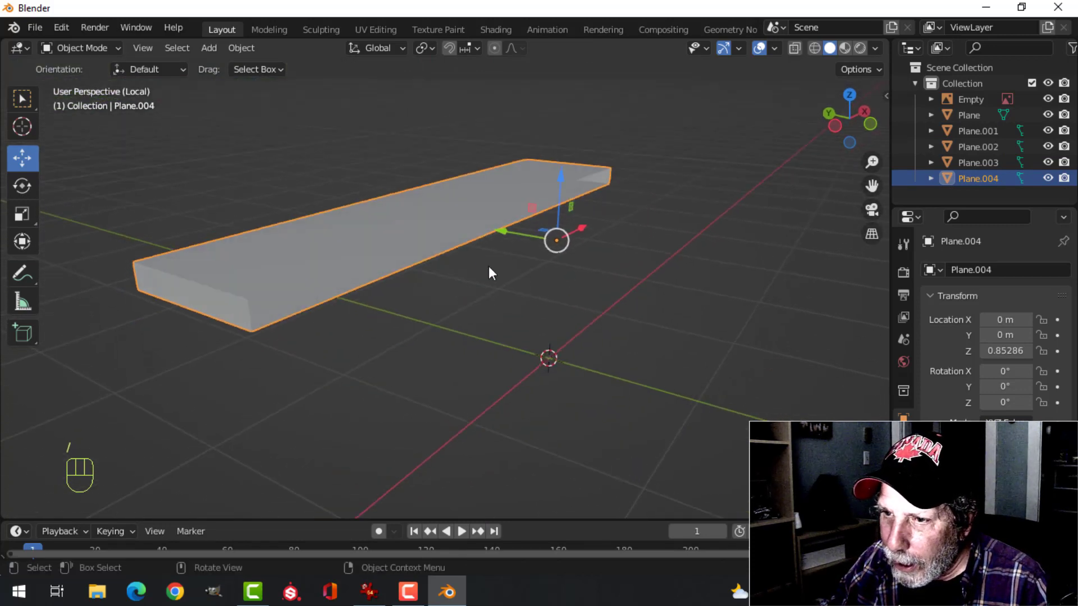
key("Tab")
scroll(346, 301, "up", 2)
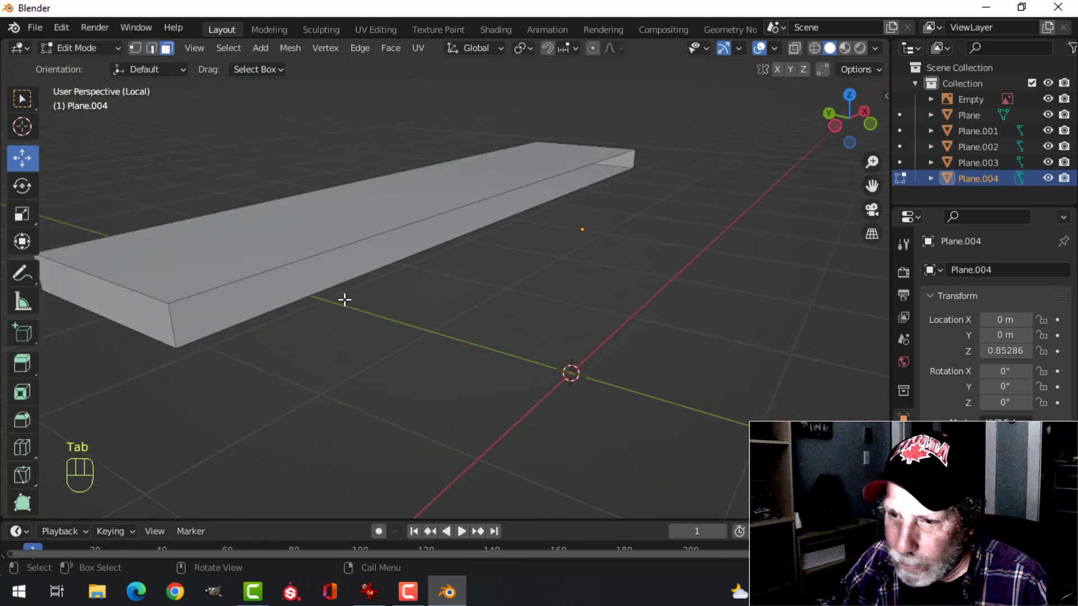
left_click(295, 286)
middle_click_drag(353, 296, 385, 281)
key("alt+a")
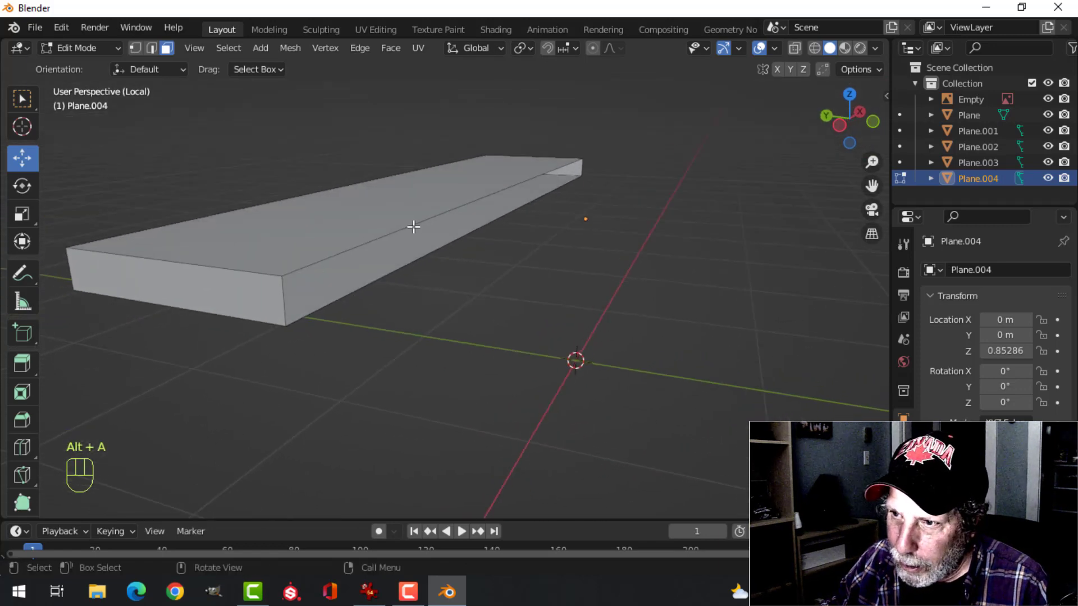
key("2")
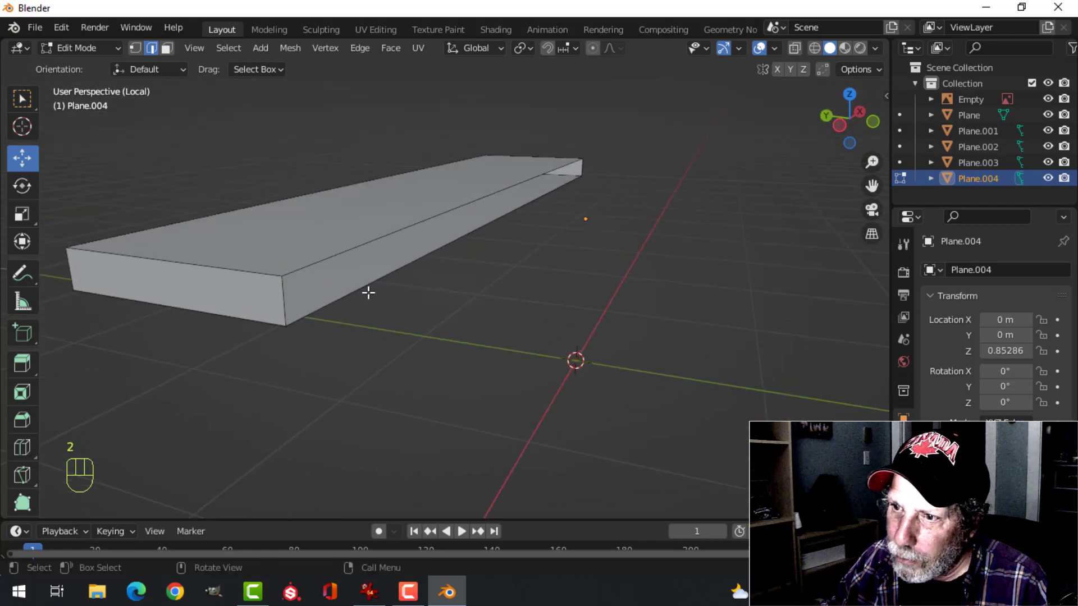
left_click(348, 247, "alt+shift")
mouse_move(380, 260)
middle_mouse_down()
mouse_move(378, 272)
mouse_move(217, 234)
mouse_move(224, 223)
mouse_move(487, 250)
mouse_move(588, 221)
mouse_move(578, 233)
mouse_move(631, 239)
mouse_move(508, 263)
middle_mouse_up()
key("f")
key("Tab")
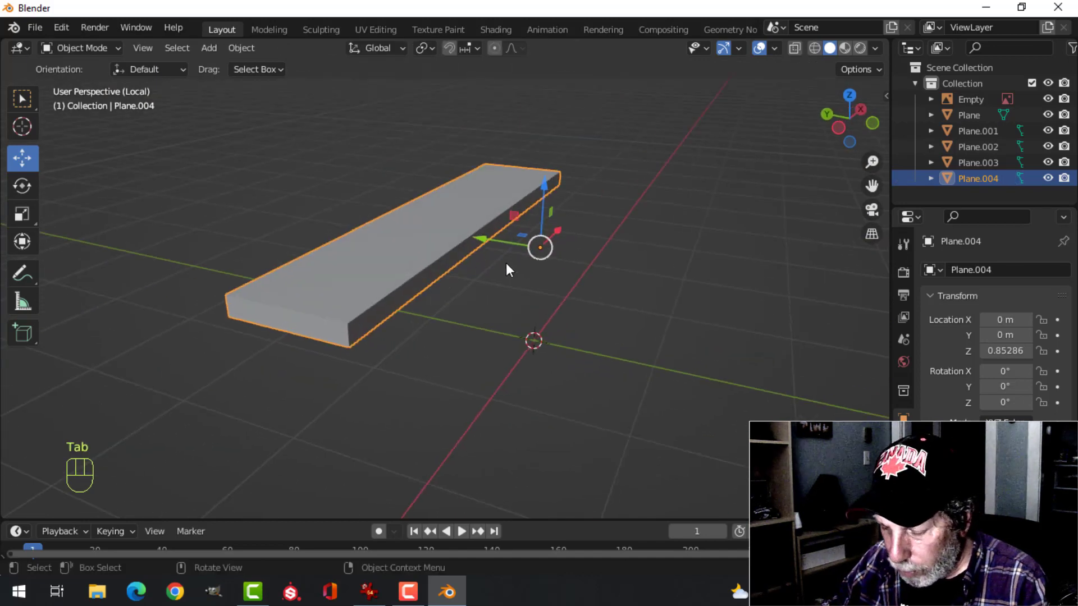
key("KP_Divide")
key("alt+a")
Isolate the middle lid strip, fill its open long sides with faces, and return to the full scene
left_click(582, 274)
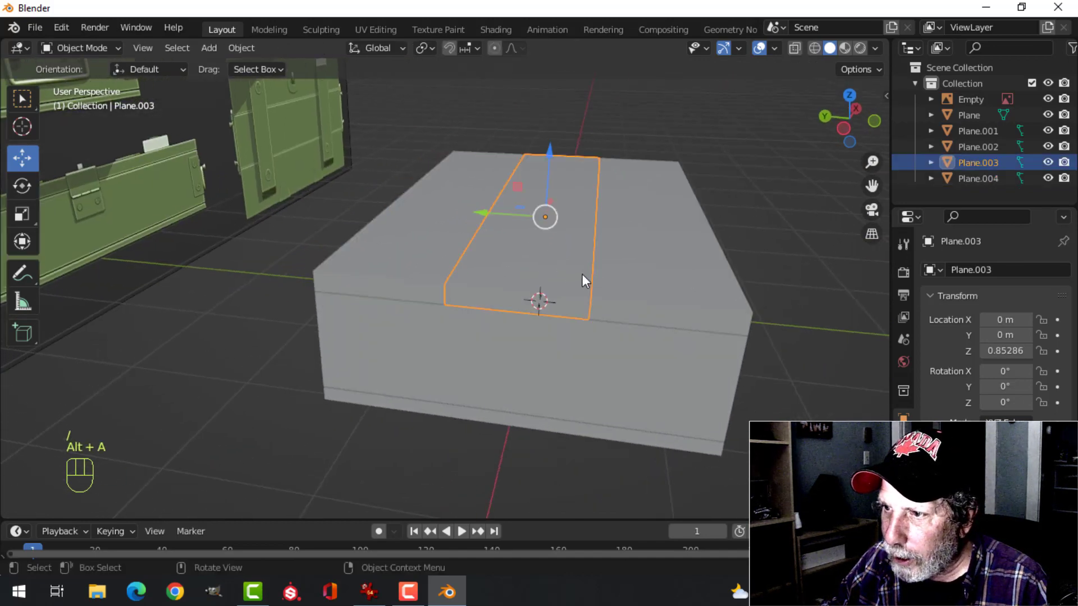
key("KP_Divide")
middle_click_drag(499, 288, 628, 325)
middle_click_drag(598, 294, 598, 282, "shift")
middle_click_drag(595, 287, 559, 301)
left_click(389, 268, "alt+shift")
key("f")
key("alt+a")
left_click(585, 306, "alt")
key("Tab")
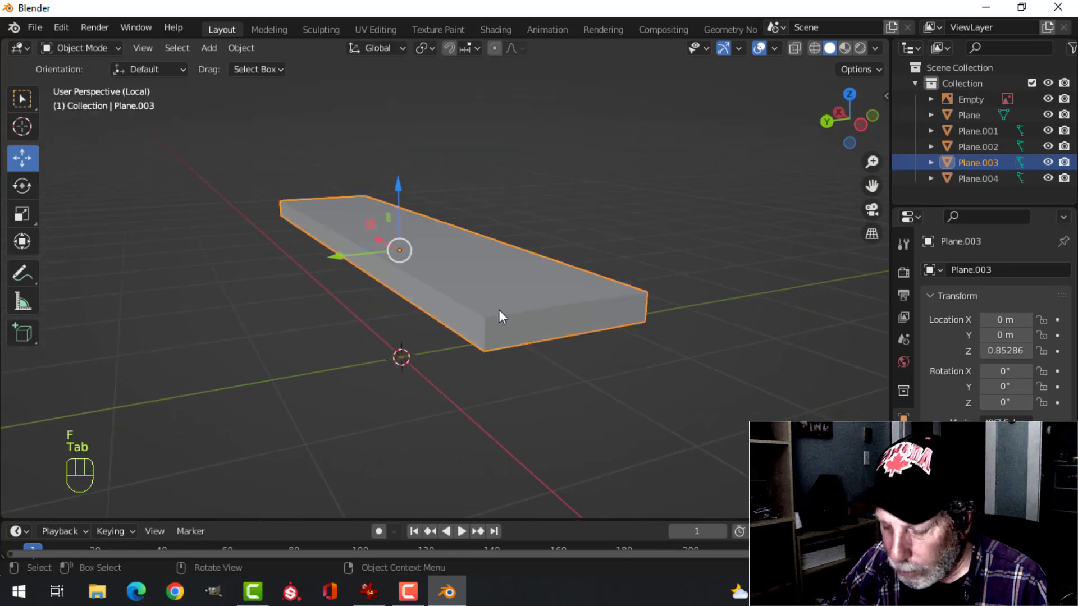
key("slash")
Isolate the front lid strip, fill its open inner side with a face, and return to the full scene
left_click(633, 264)
middle_click_drag(634, 264, 617, 295, "shift")
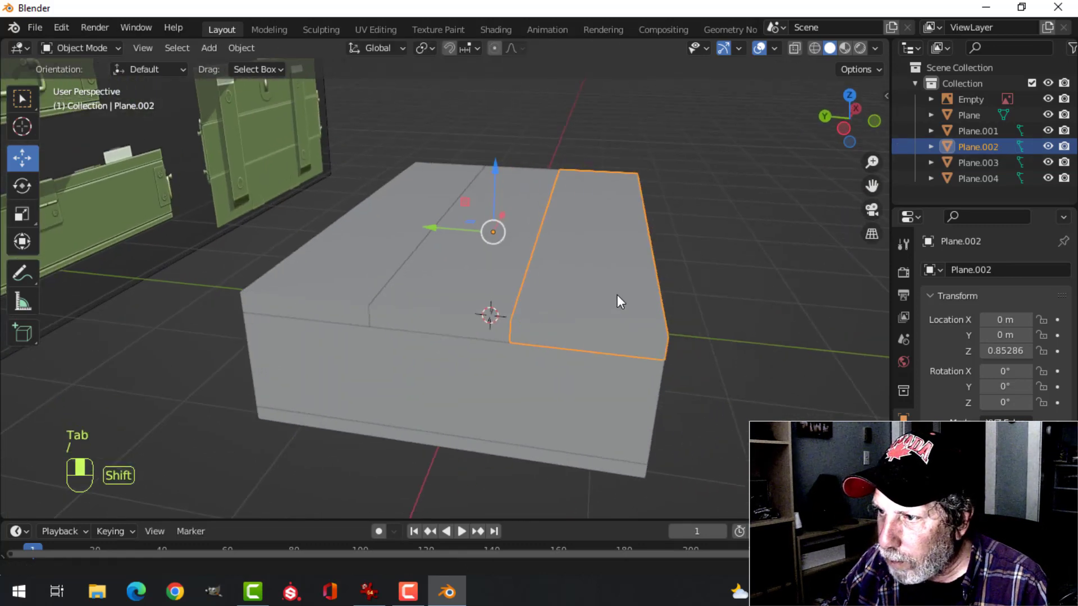
key("slash")
key("Tab")
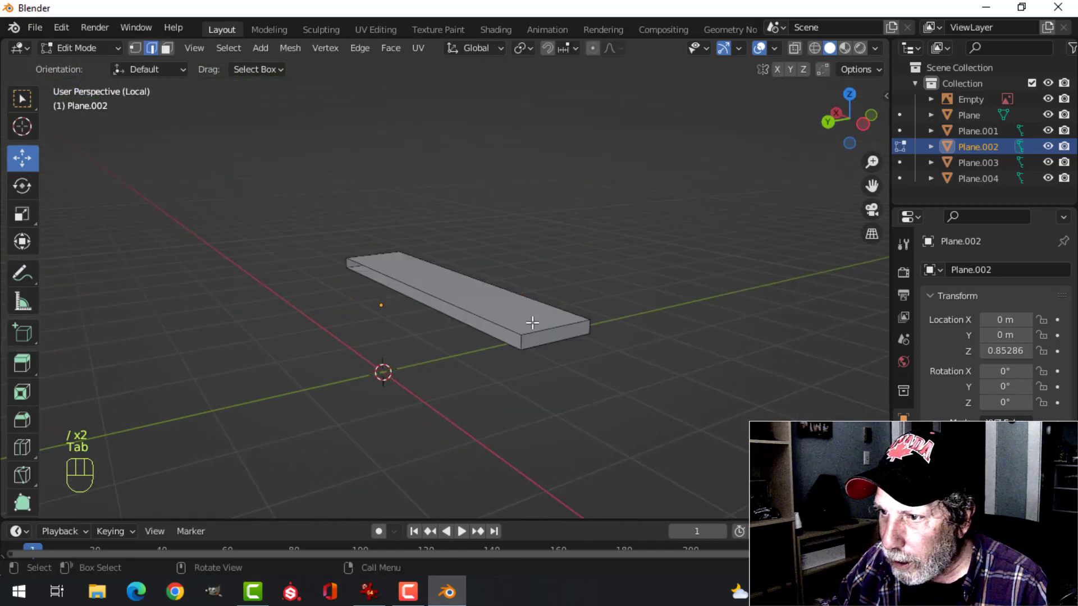
scroll(532, 323, "up", 3)
left_click(504, 335, "alt")
key("f")
key("alt+a")
middle_click_drag(574, 329, 520, 328)
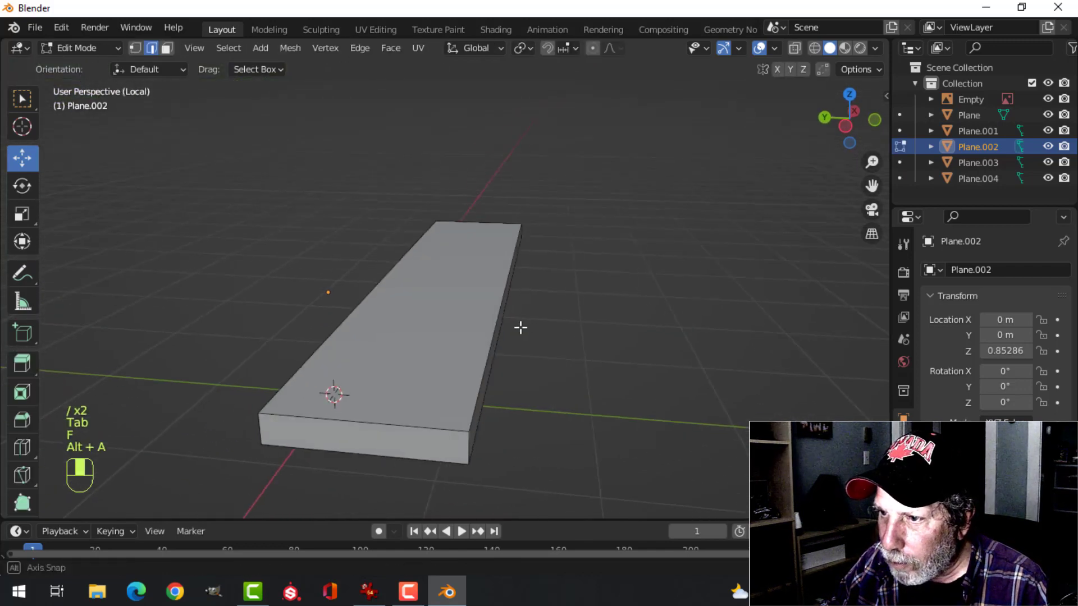
key("Tab")
key("alt+a")
key("slash")
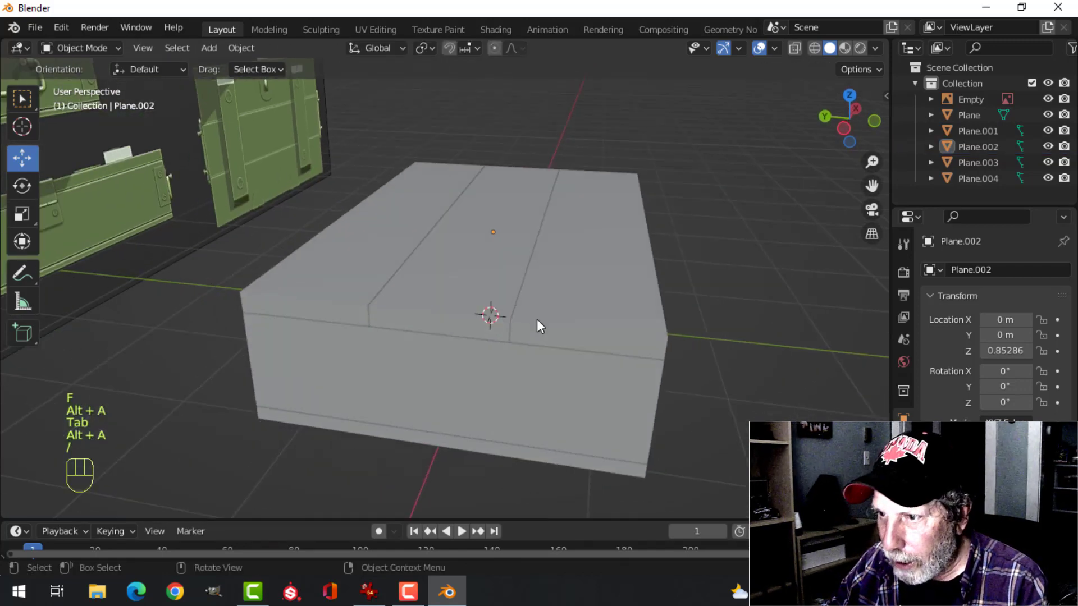
Inspect the lid strips from several angles, checking that each one selects as a separate closed object
middle_click_drag(557, 307, 511, 325)
left_click(511, 324)
left_click(432, 288)
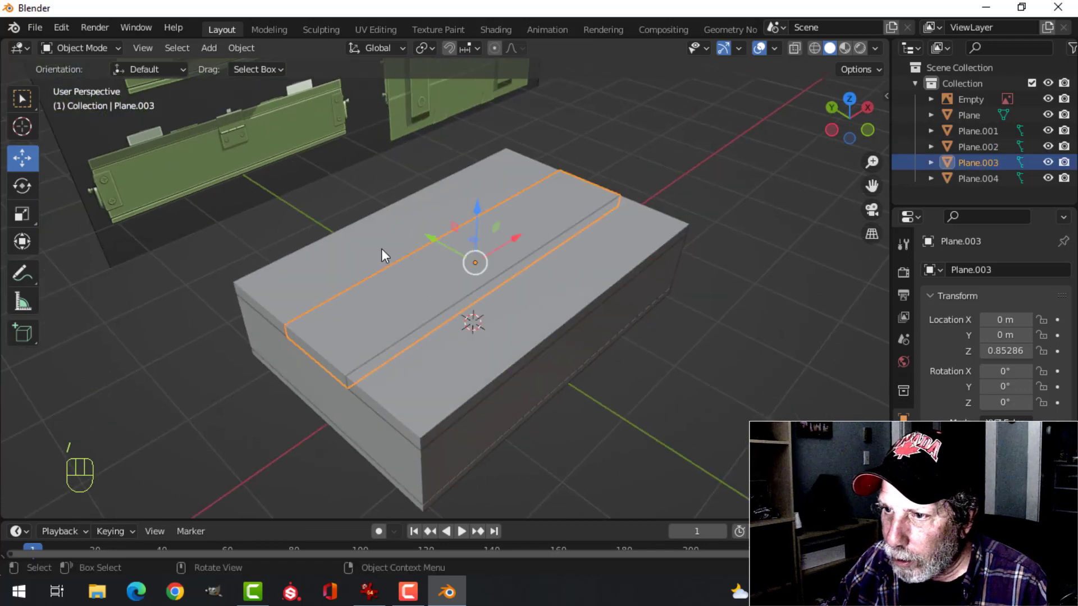
left_click(382, 256)
middle_click_drag(382, 256, 497, 304)
key("alt+a")
scroll(534, 291, "up", 3)
scroll(534, 290, "down", 1)
scroll(487, 300, "down", 1)
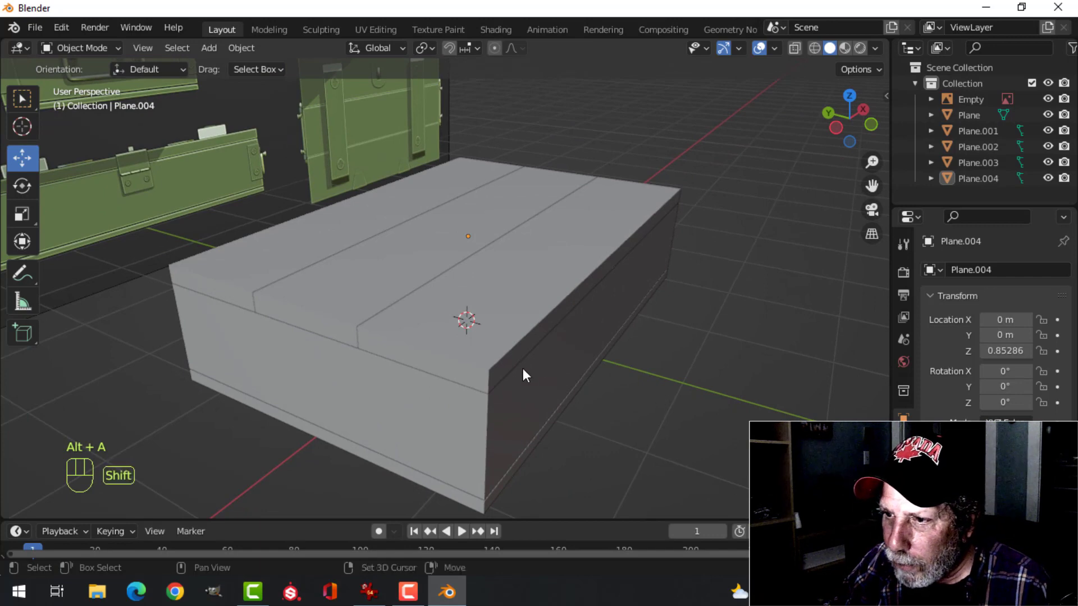
Add a Bevel modifier to the front lid strip and set it to 3 segments
middle_click_drag(523, 370, 488, 301)
left_click(487, 301)
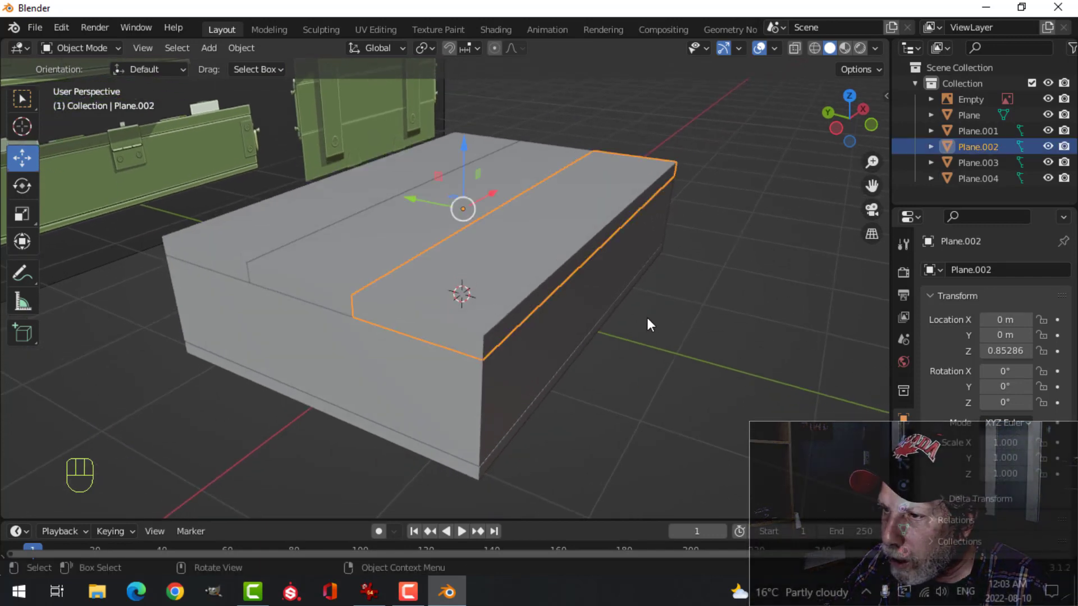
left_click(903, 442)
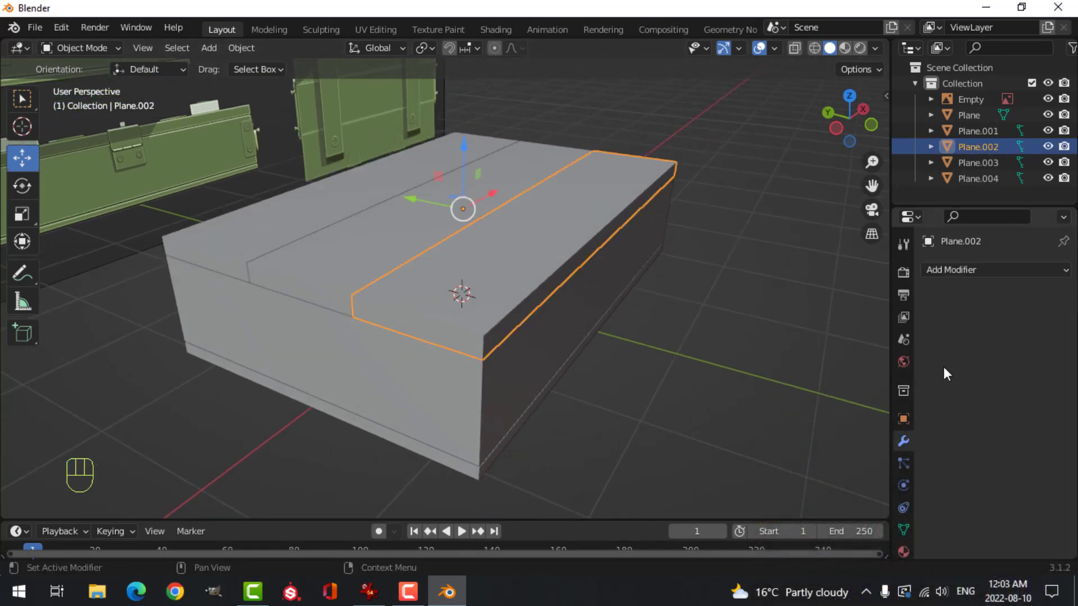
left_click(952, 272)
left_click(768, 333)
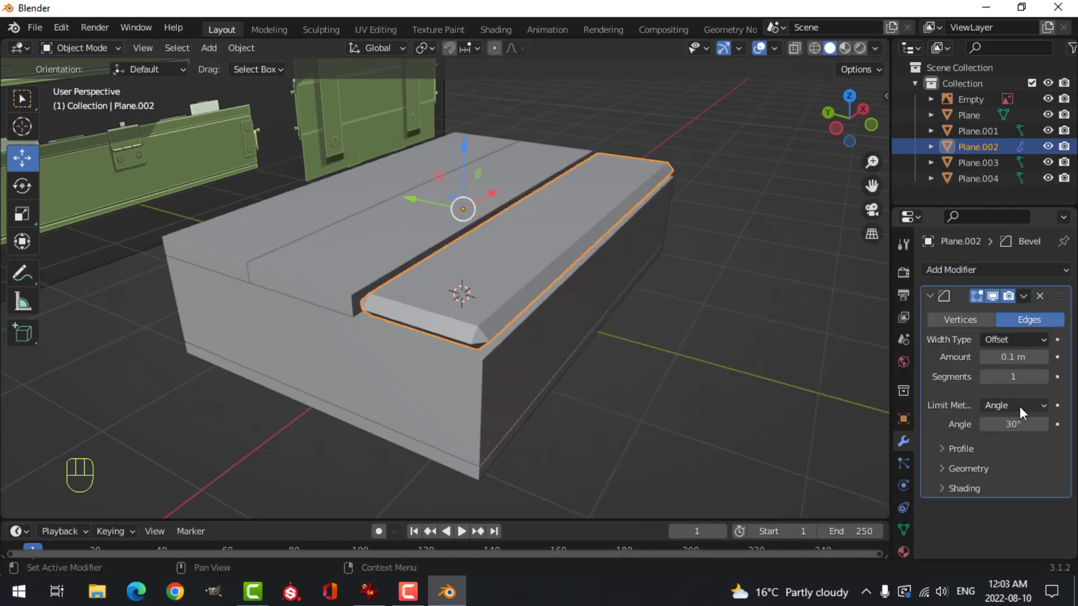
left_click(1045, 376)
left_click(1045, 376)
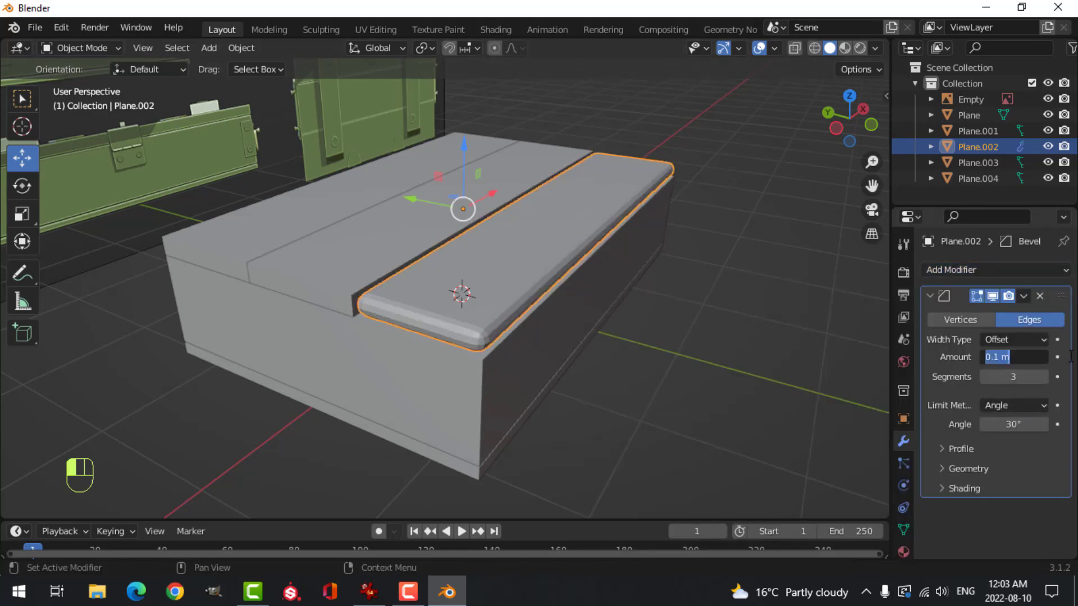
Set the front lid strip's bevel amount to 0.01 m and add a Weighted Normal modifier to it
type("0.01")
key("Return")
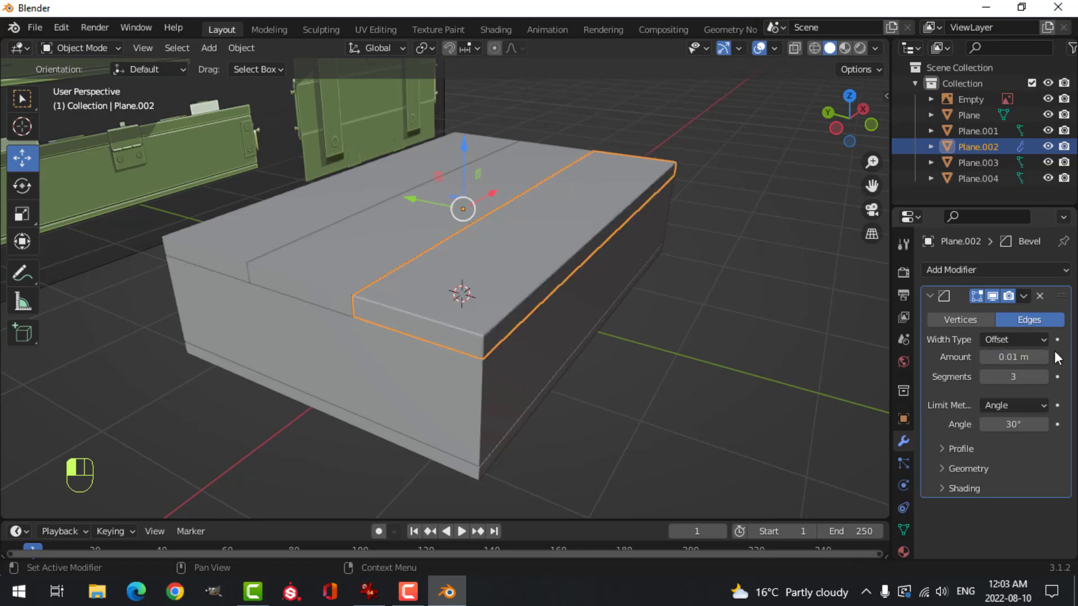
left_click(933, 295)
left_click(941, 269)
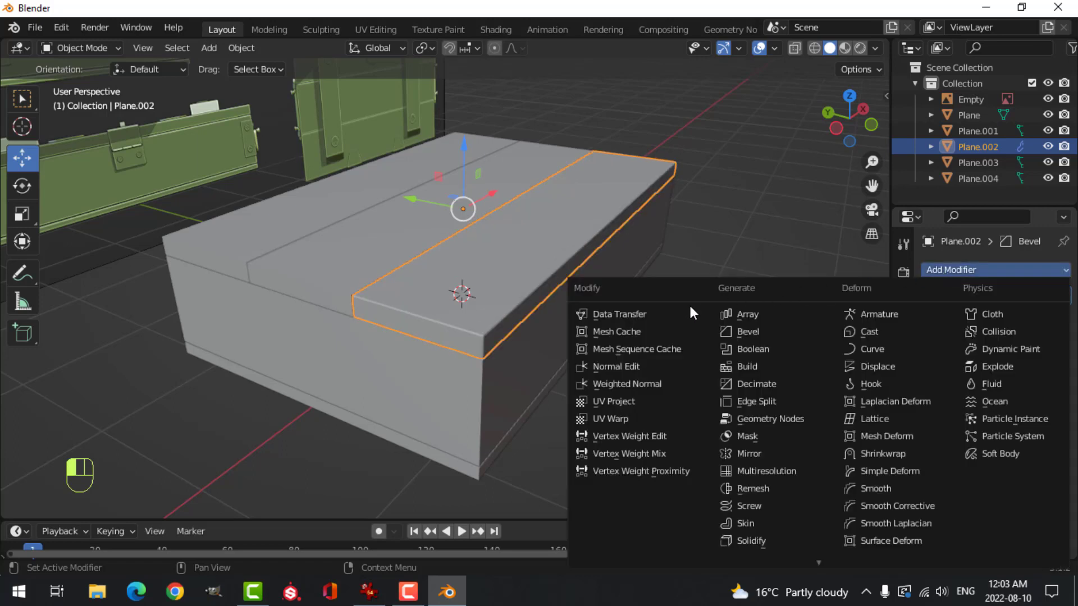
left_click(637, 384)
Enable Auto Smooth at 30° for the front lid strip and apply Shade Smooth to it
left_click(904, 528)
scroll(954, 483, "down", 1)
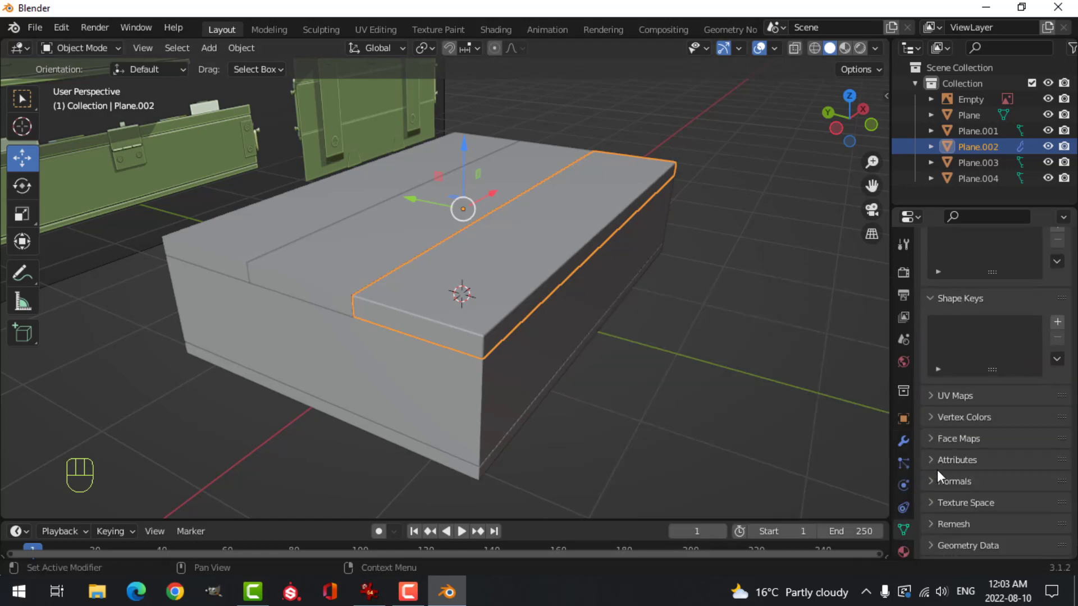
left_click(986, 505)
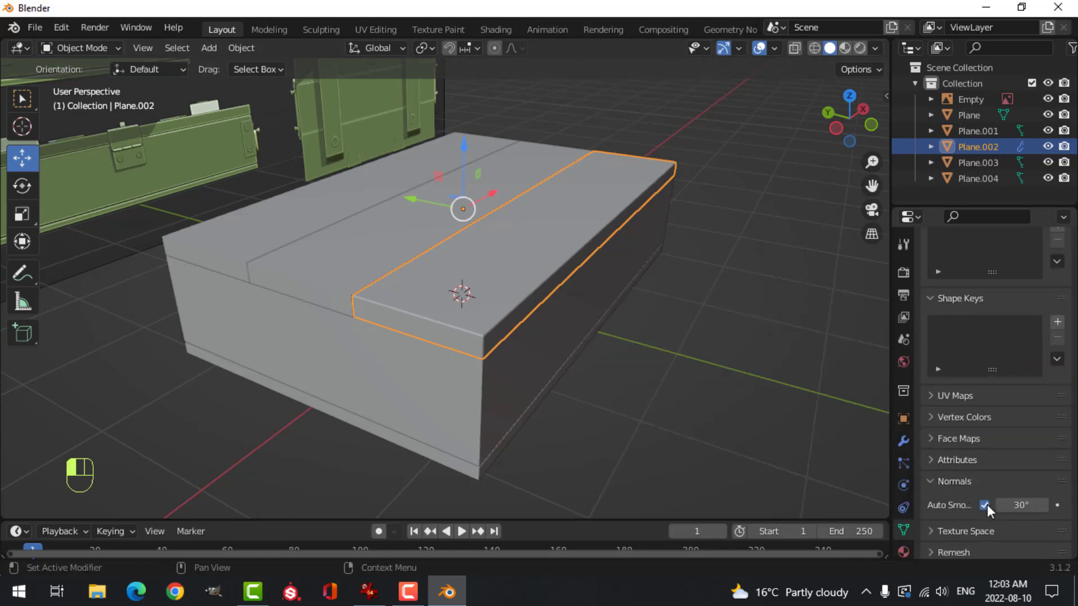
right_click(498, 268)
left_click(498, 268)
Copy the front lid strip's modifiers to the base, the body block and the other two lid strips
middle_click_drag(511, 280, 617, 280)
key("alt+a")
scroll(589, 330, "up", 3)
scroll(614, 251, "down", 2)
middle_click_drag(617, 280, 450, 284, "shift")
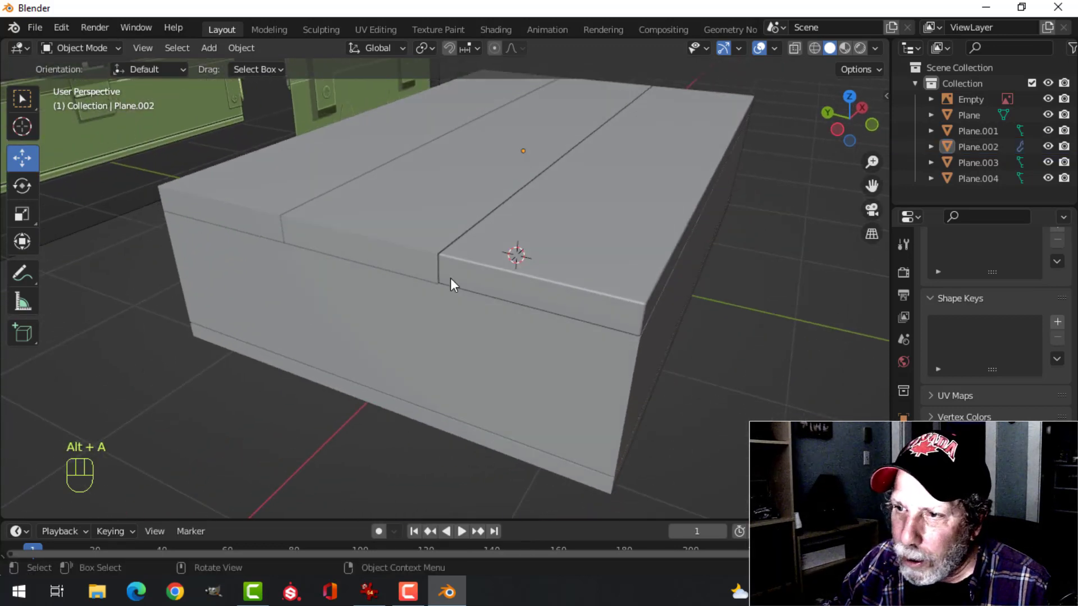
left_click(531, 460)
left_click(466, 378, "shift")
left_click(342, 228, "shift")
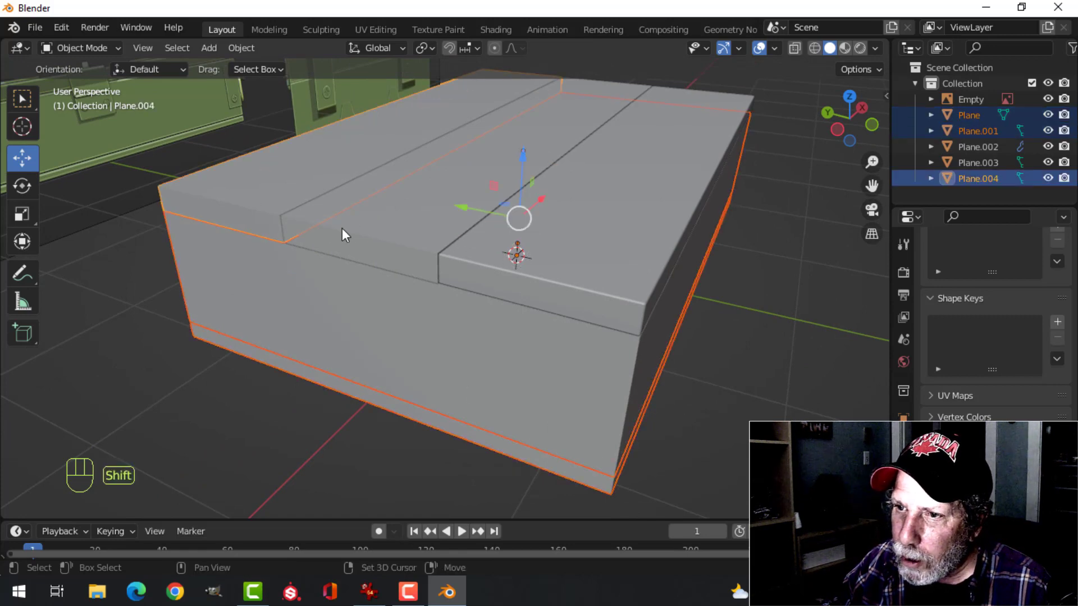
left_click(353, 221, "shift")
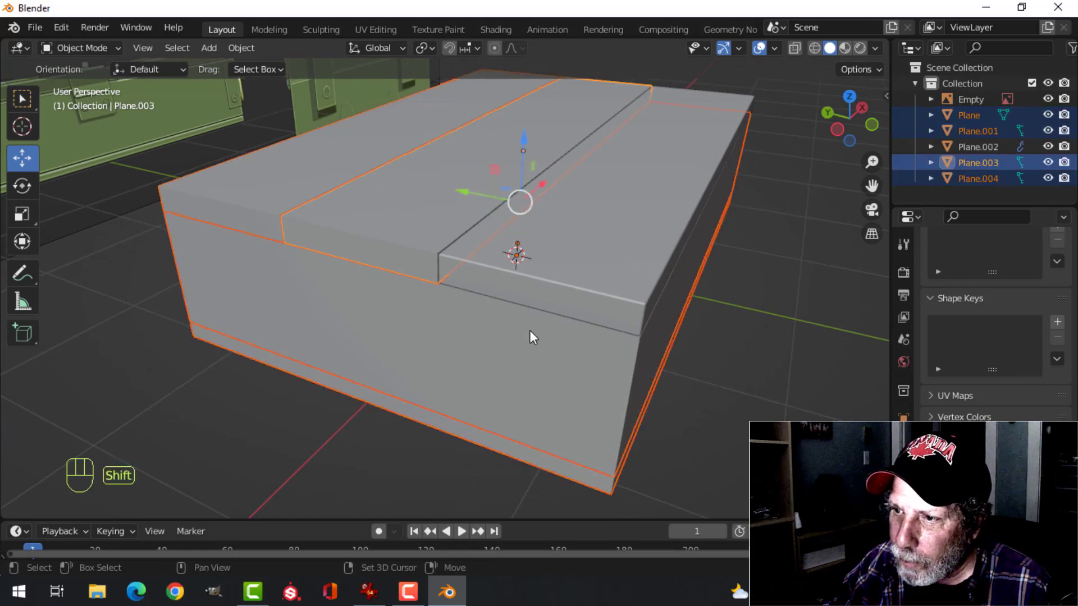
left_click(598, 263, "shift")
key("ctrl+l")
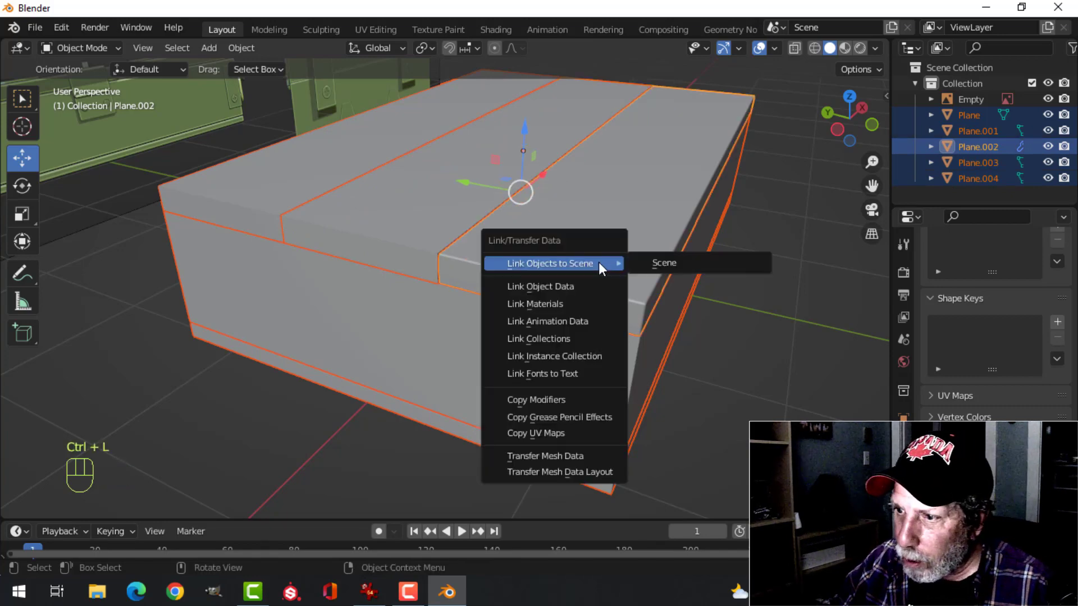
left_click(558, 399)
key("alt+a")
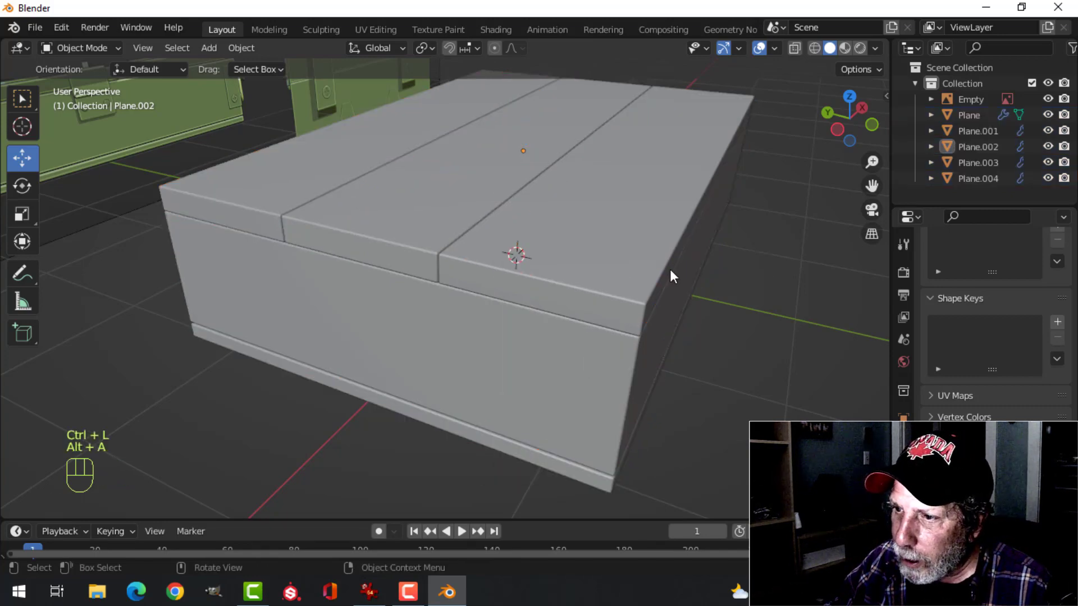
Enable Auto Smooth at 30° on the middle and back lid strips, the body block and the base
middle_click_drag(672, 275, 629, 283)
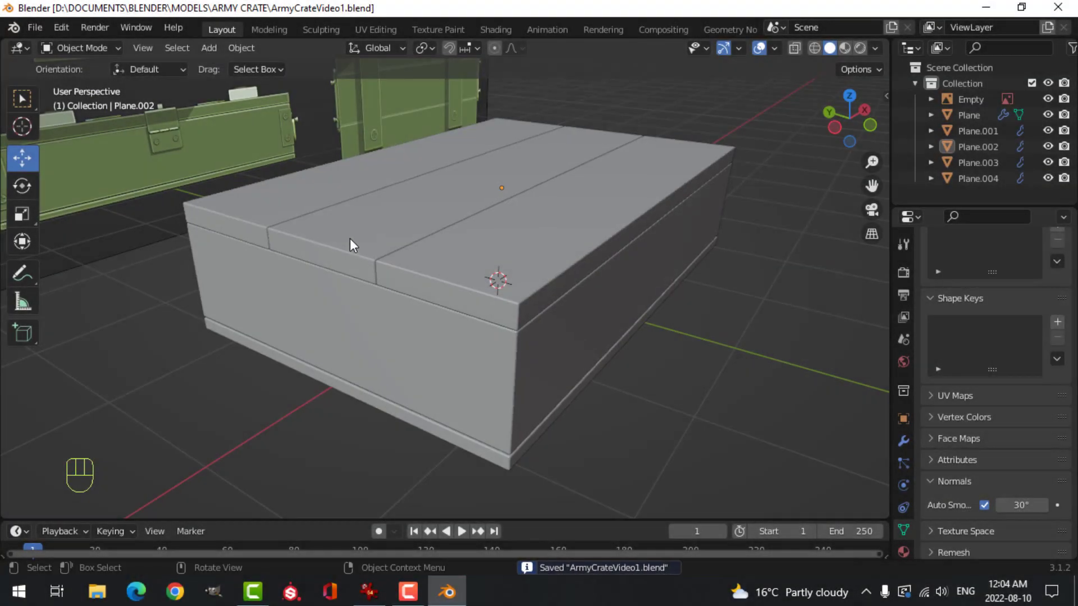
left_click(350, 241)
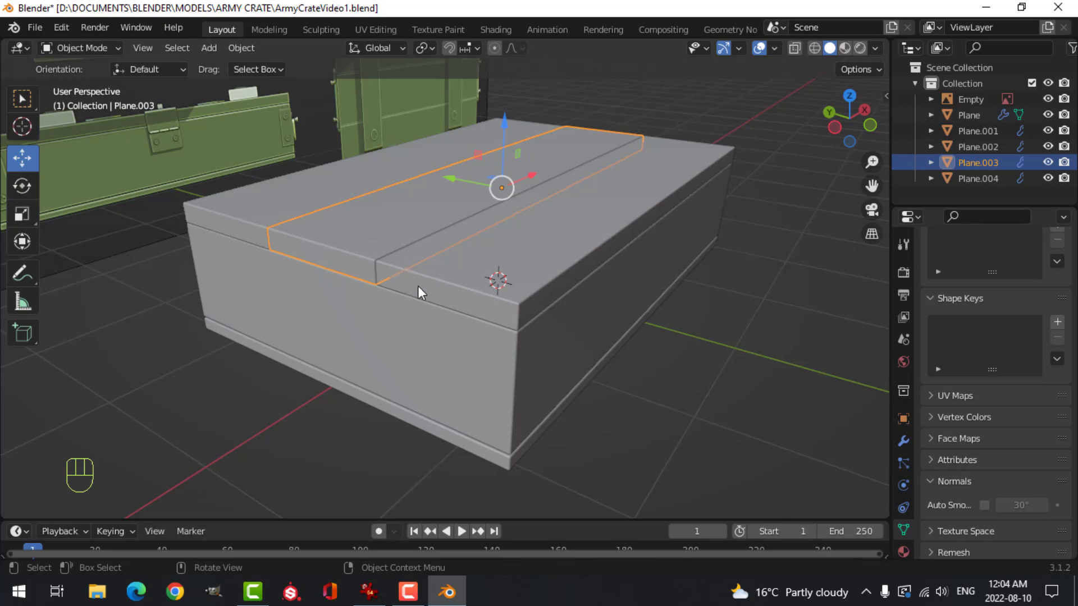
left_click(495, 287)
left_click(353, 258)
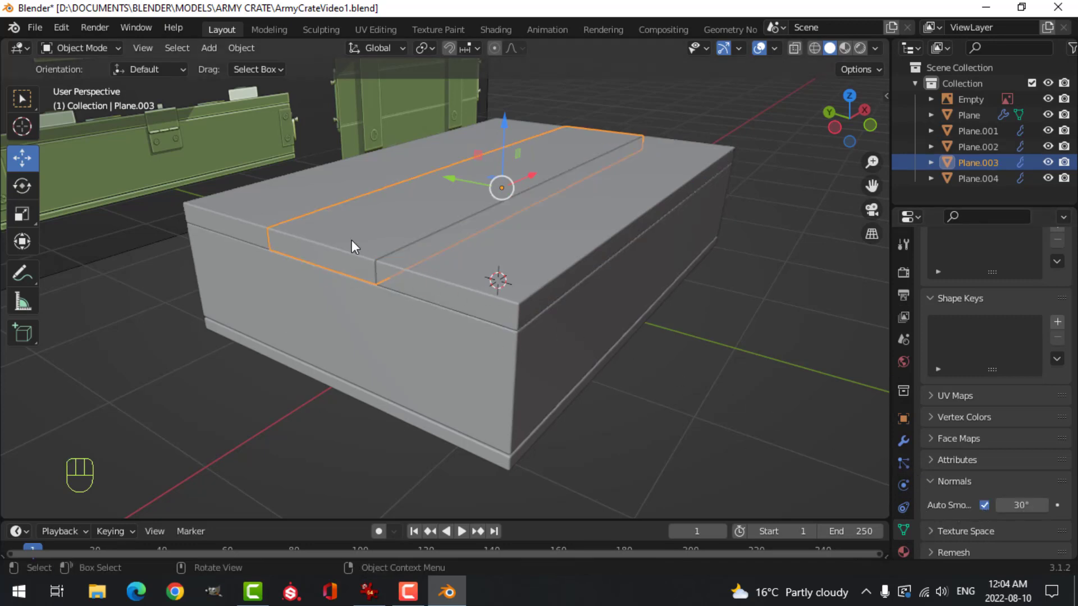
left_click(305, 199)
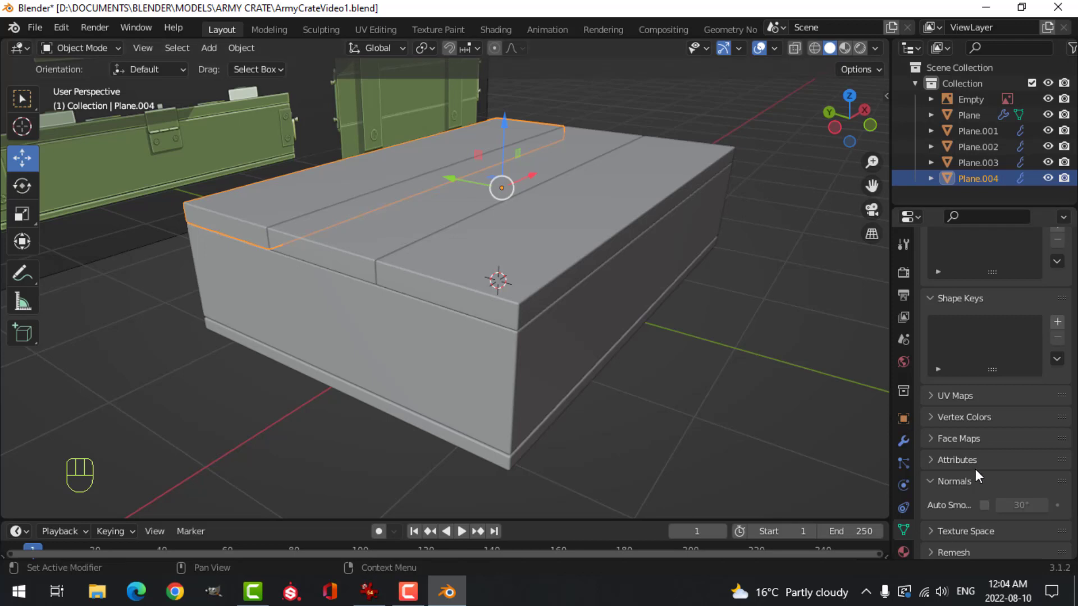
left_click(427, 396)
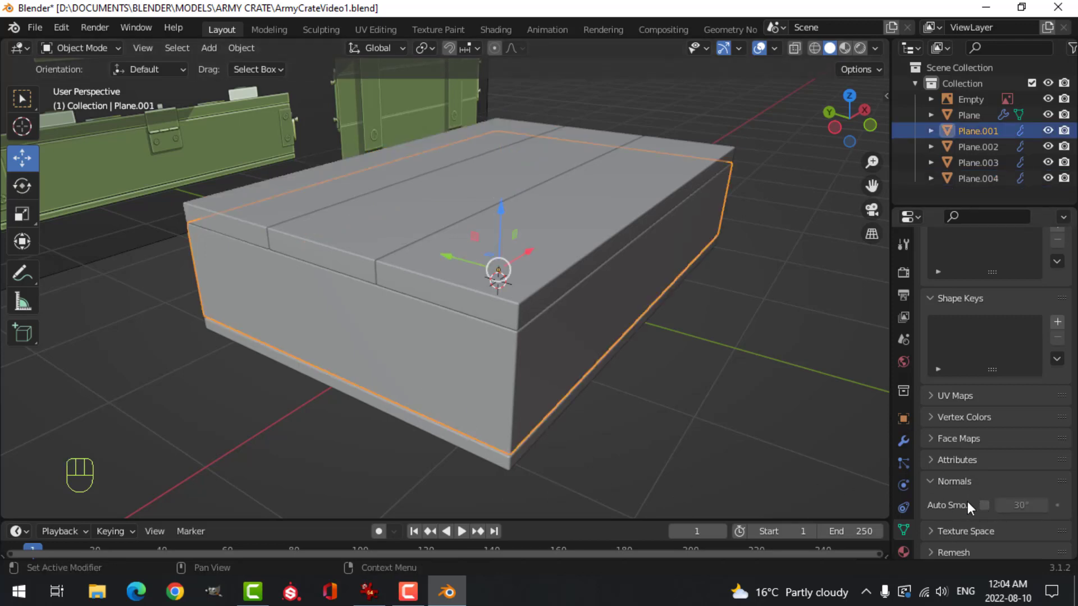
left_click(532, 466)
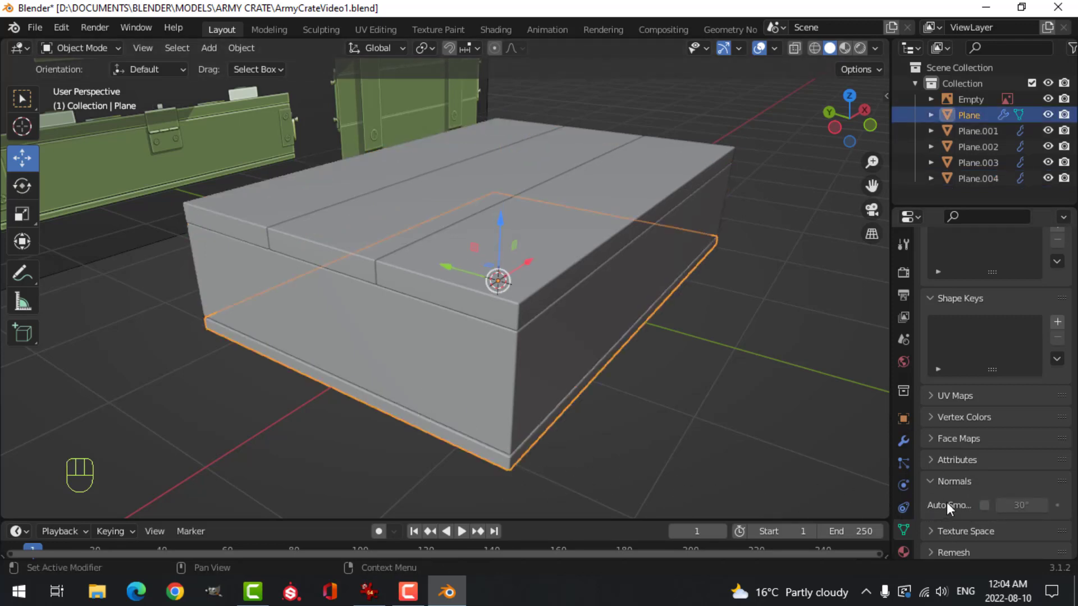
left_click(984, 505)
Apply Shade Smooth to the base, the body block and each of the three lid strips, then deselect everything
right_click(508, 456)
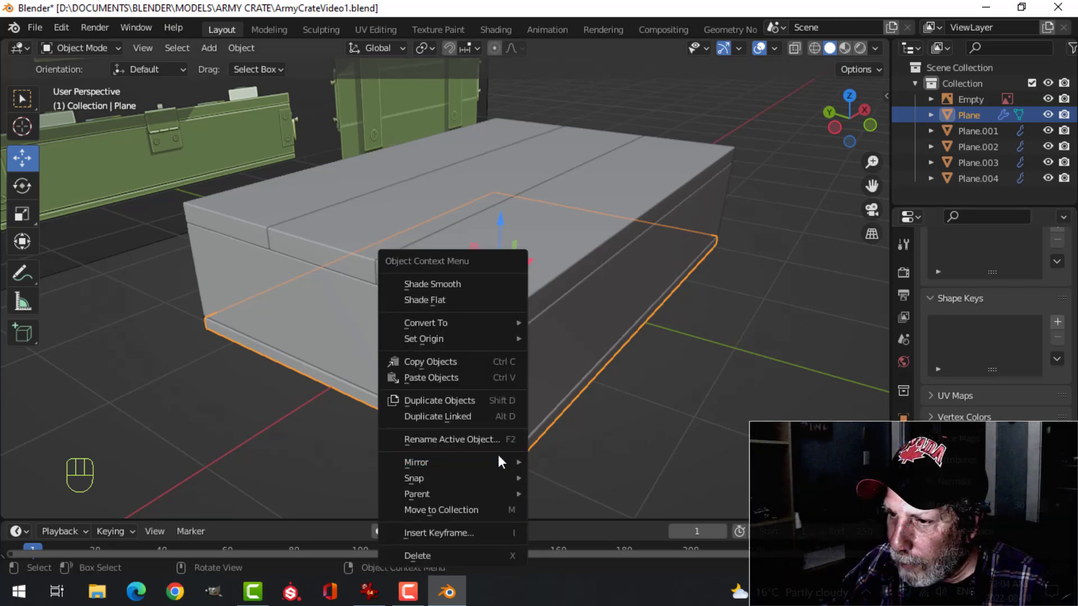
left_click(454, 284)
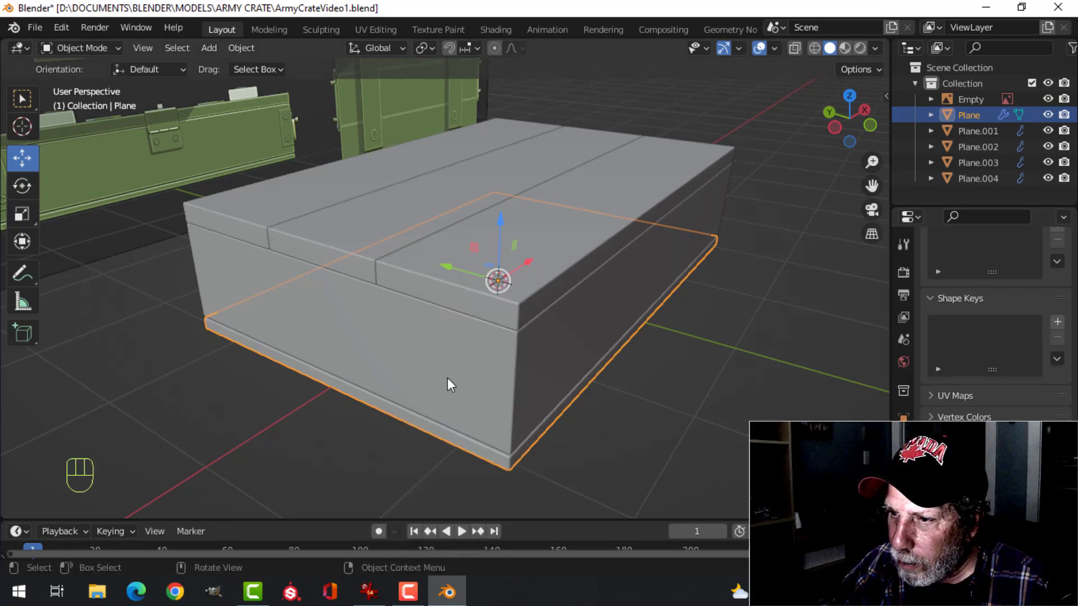
left_click(447, 378)
right_click(447, 378)
left_click(397, 284)
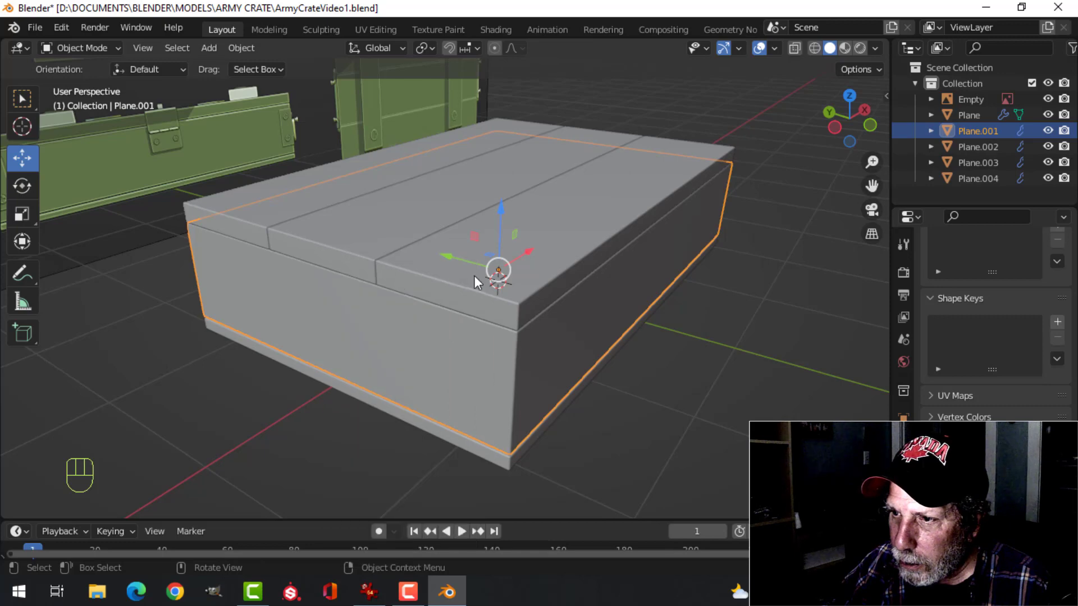
left_click(449, 274)
right_click(449, 274)
left_click(452, 275)
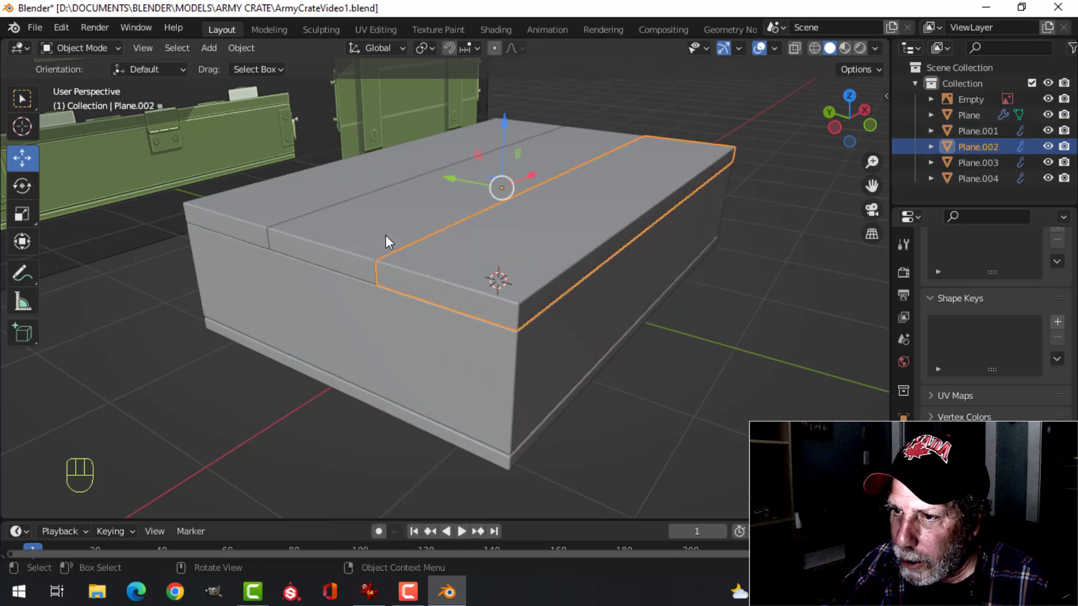
left_click(386, 236)
right_click(386, 236)
left_click(386, 236)
left_click(313, 190)
right_click(313, 190)
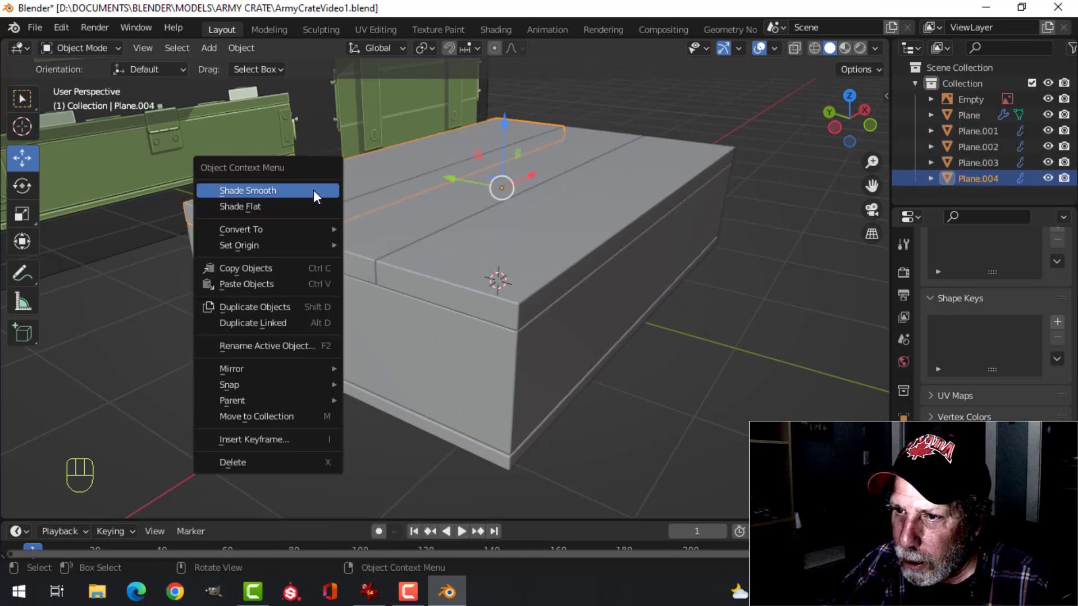
left_click(313, 190)
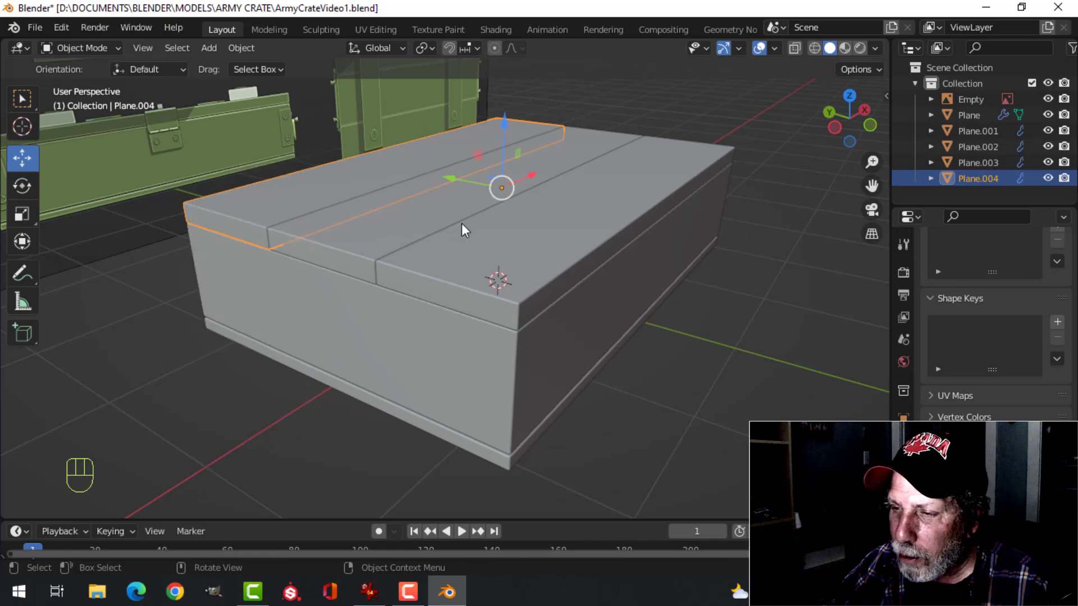
key("alt+a")
Compare the crate with the reference image from several angles and in front view
mouse_move(546, 268)
middle_mouse_down()
mouse_move(492, 271)
mouse_move(551, 275)
middle_mouse_up()
scroll(492, 272, "down", 3)
middle_click_drag(550, 275, 542, 278)
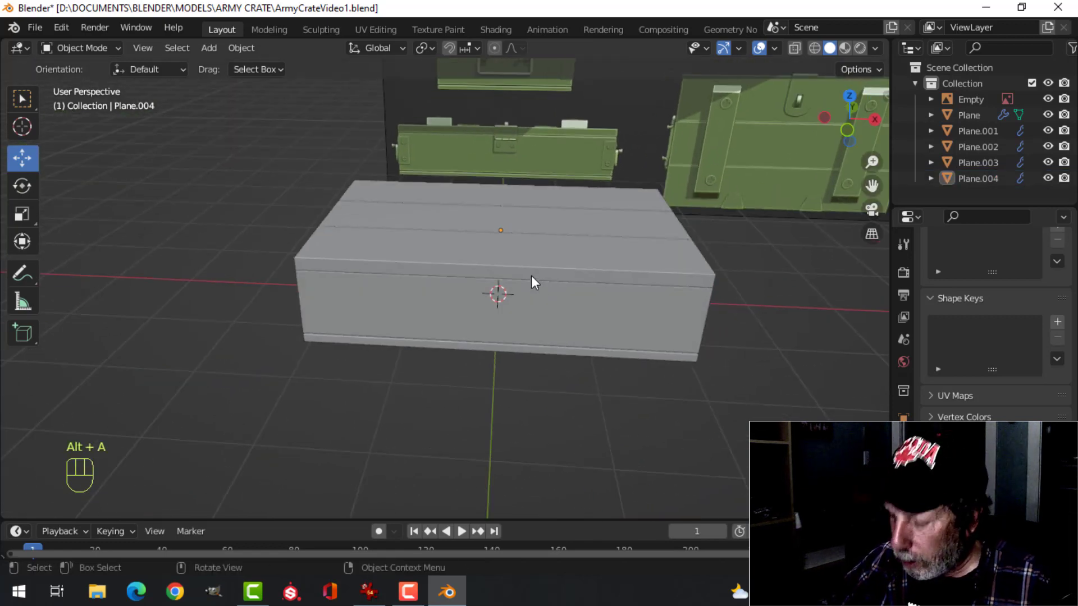
key("KP_1")
scroll(502, 210, "up", 2)
middle_click_drag(502, 210, 400, 326)
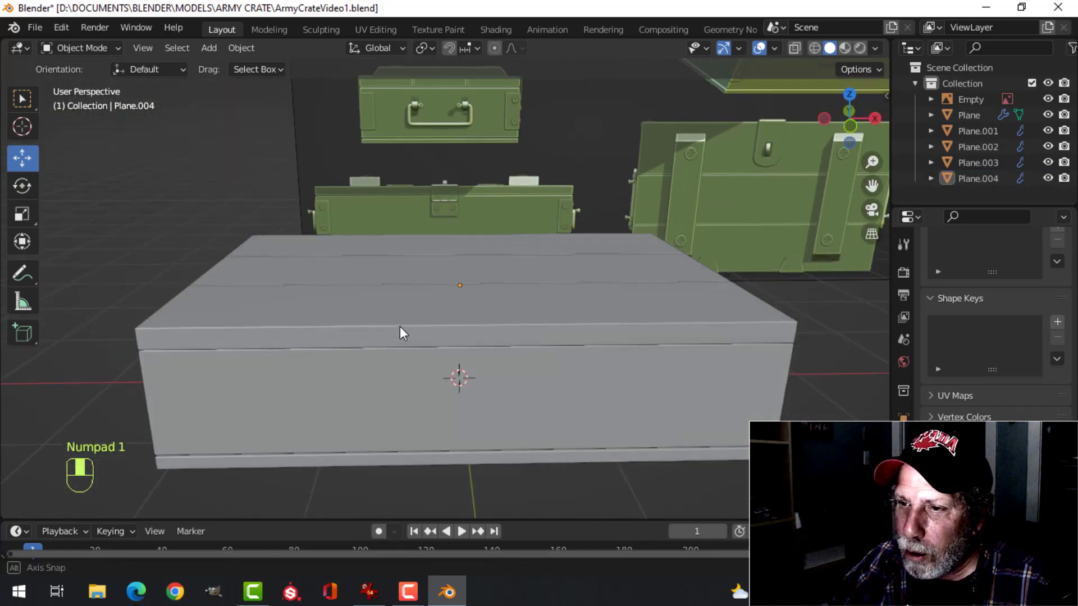
scroll(423, 271, "down", 3)
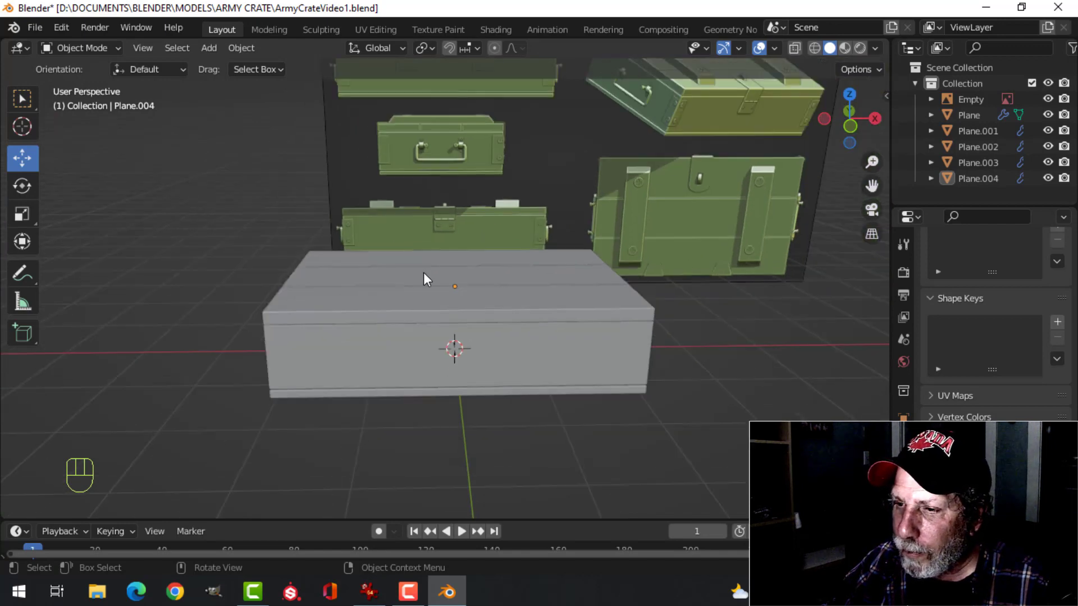
middle_click_drag(424, 272, 477, 262)
Duplicate the front lid strip and move the copy straight up about 0.15 m onto the lid in front view
left_click(519, 311)
middle_click_drag(477, 261, 598, 254)
scroll(511, 272, "up", 2)
key("shift+d")
key("KP_1")
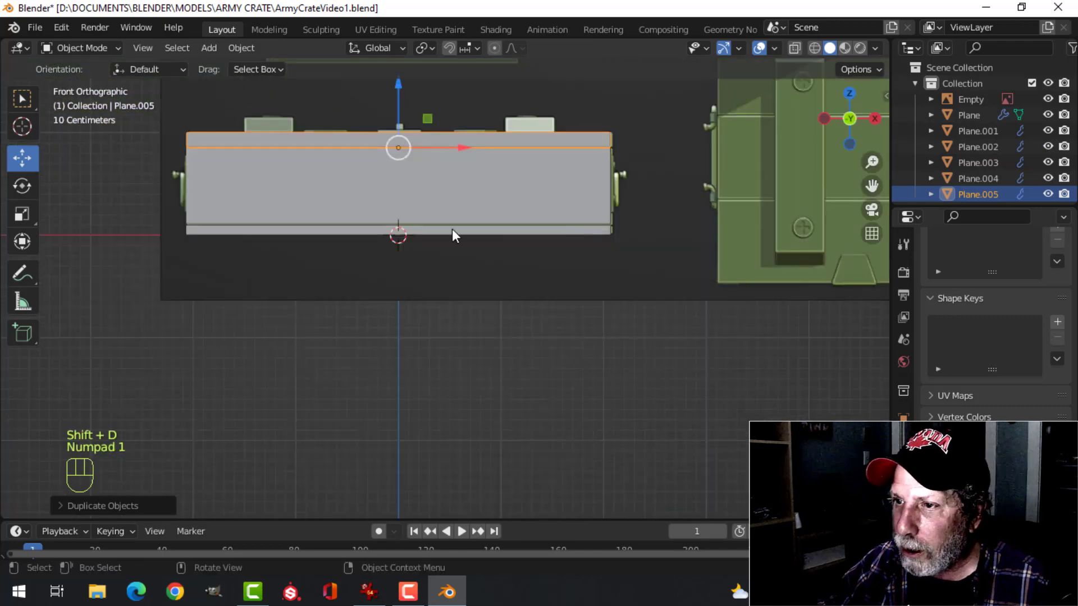
middle_click_drag(453, 228, 511, 363, "shift")
scroll(492, 254, "up", 2)
left_click_drag(465, 234, 465, 202)
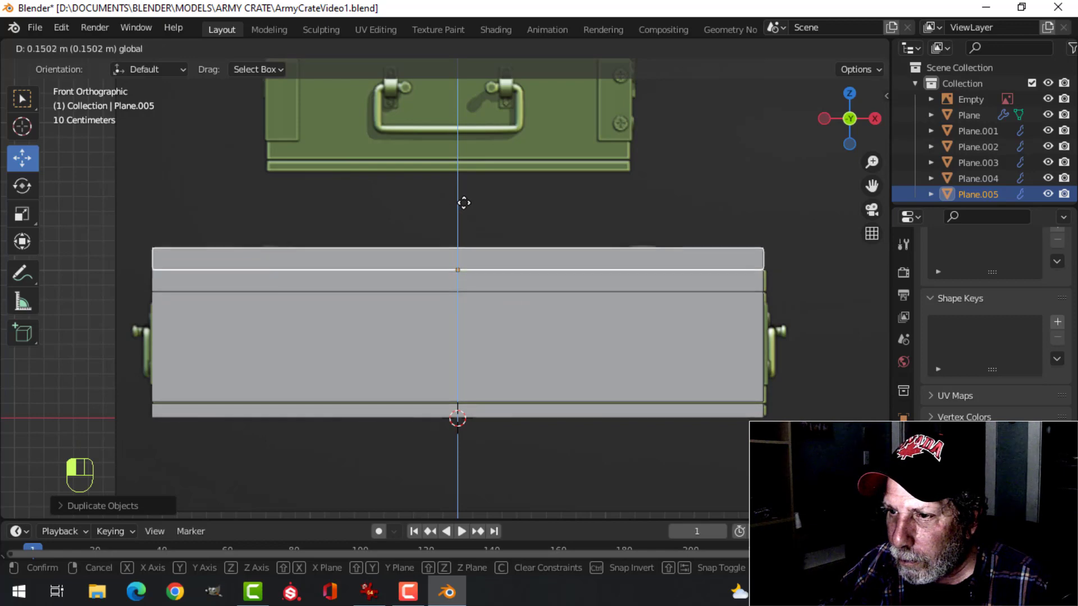
Show the scene in wireframe and scale the duplicated strip's whole mesh along X to about 0.15
key("Tab")
key("a")
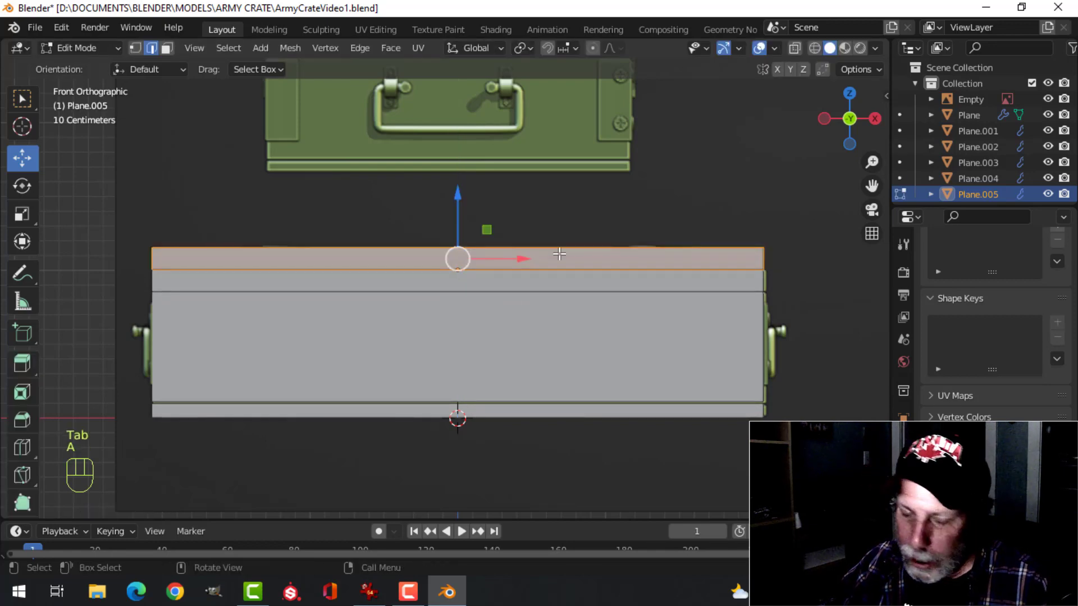
key("z")
left_click(558, 343)
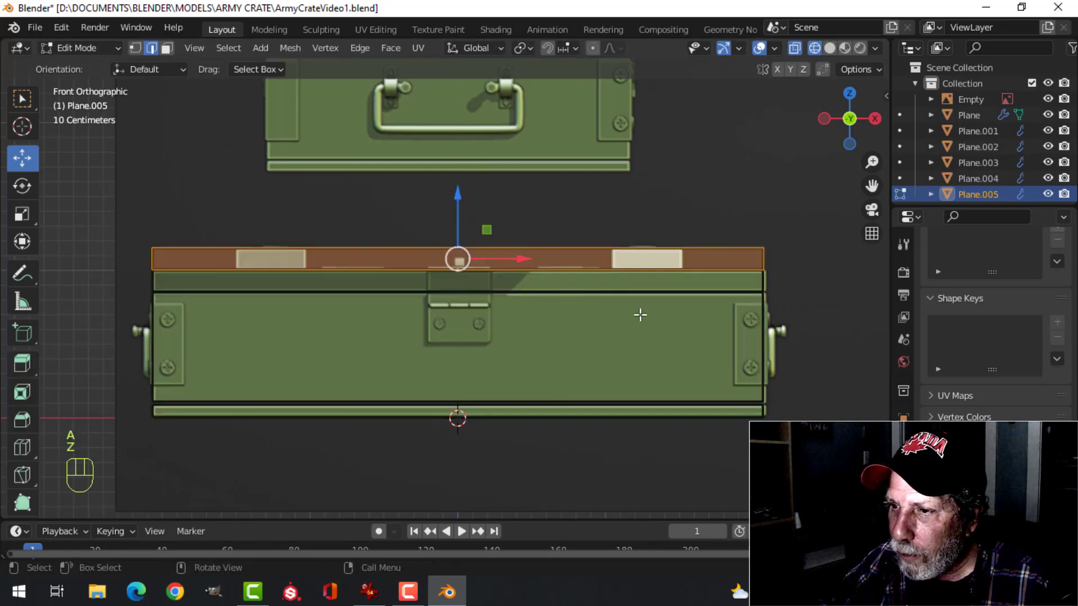
key("s")
key("x")
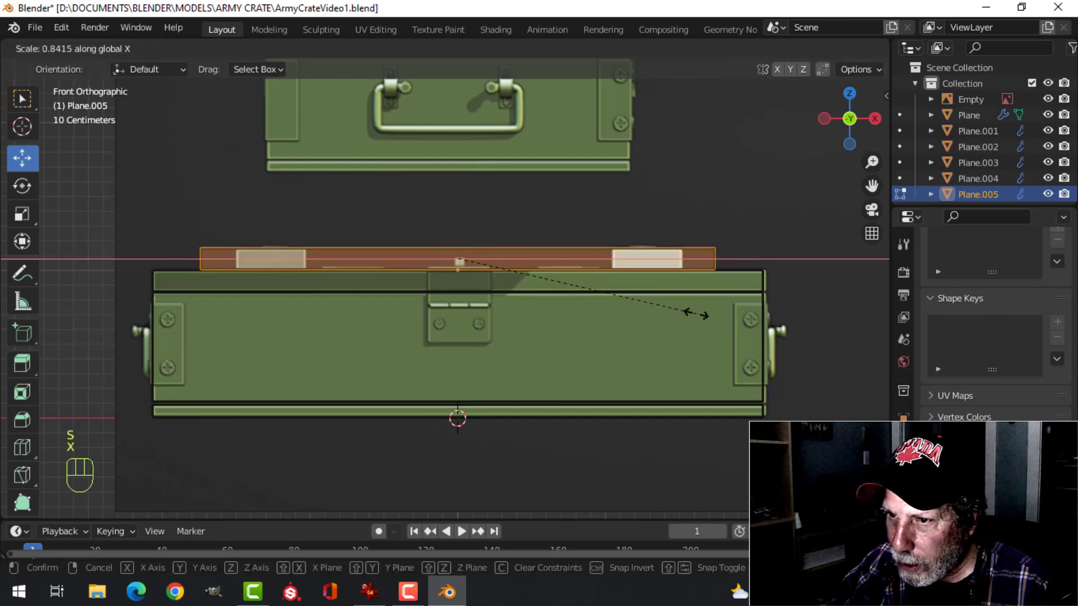
left_click(486, 293)
Move the shortened block along X onto the reference's left raised lid block and scale it along X to about 0.76 to match its width
left_click_drag(522, 260, 334, 257)
scroll(314, 257, "up", 4)
middle_click_drag(345, 265, 593, 308, "shift")
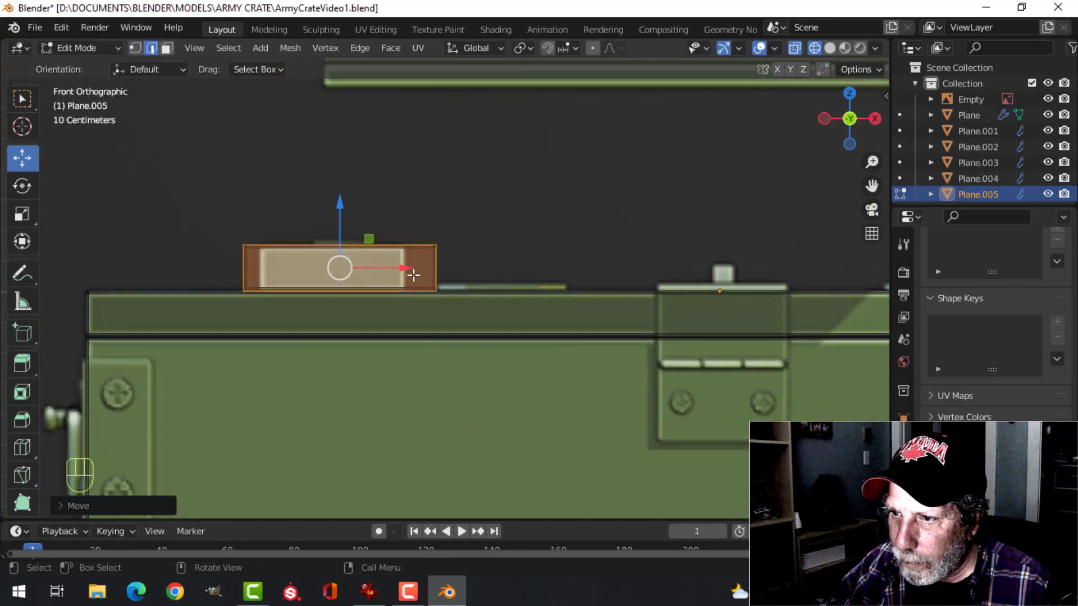
left_click_drag(403, 266, 398, 265)
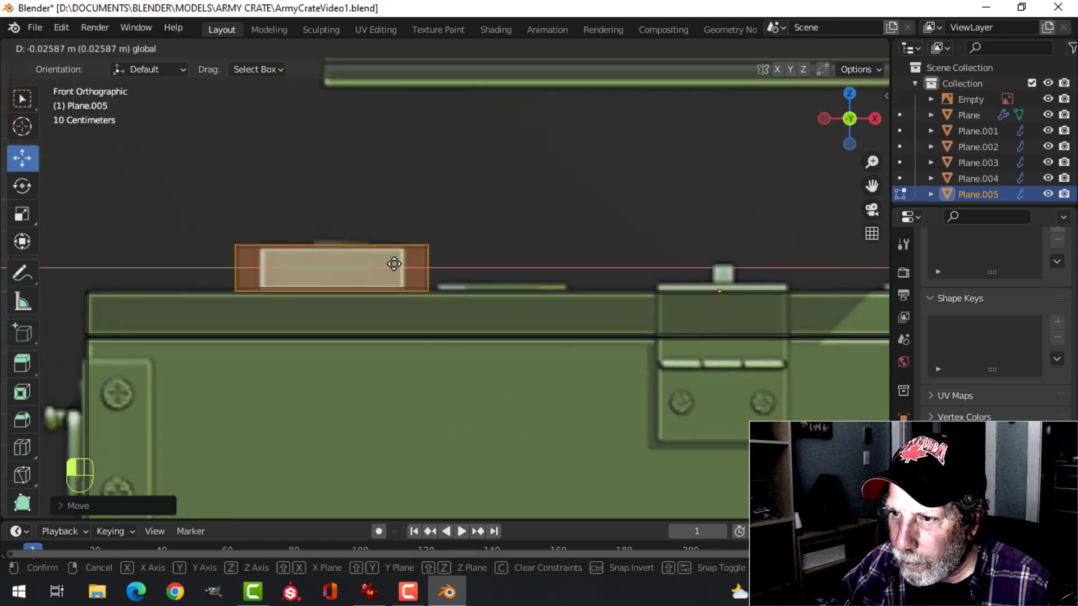
left_click_drag(395, 264, 395, 264)
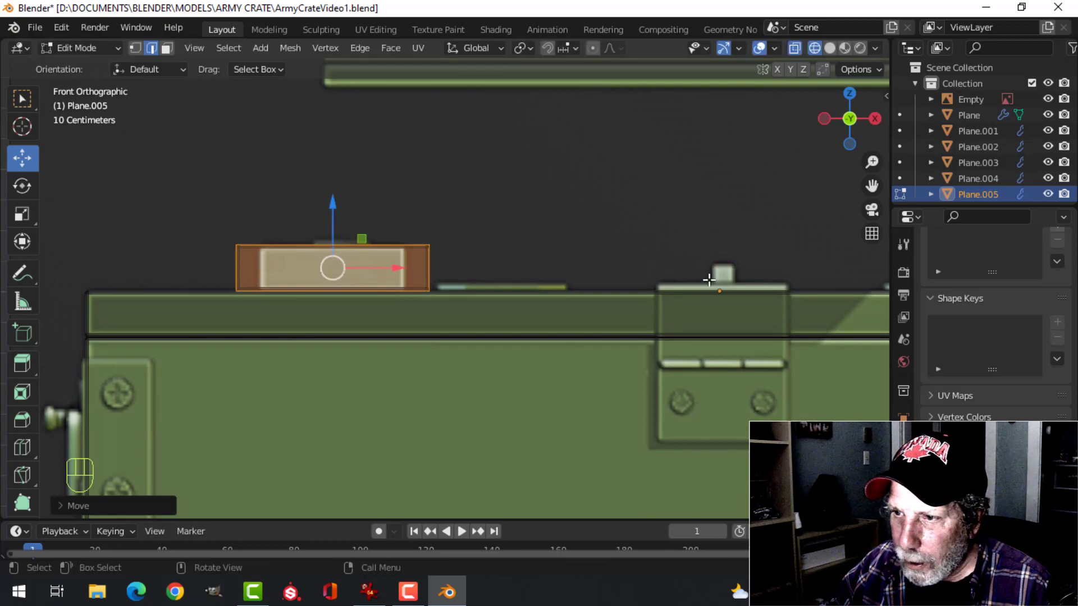
key("s")
key("x")
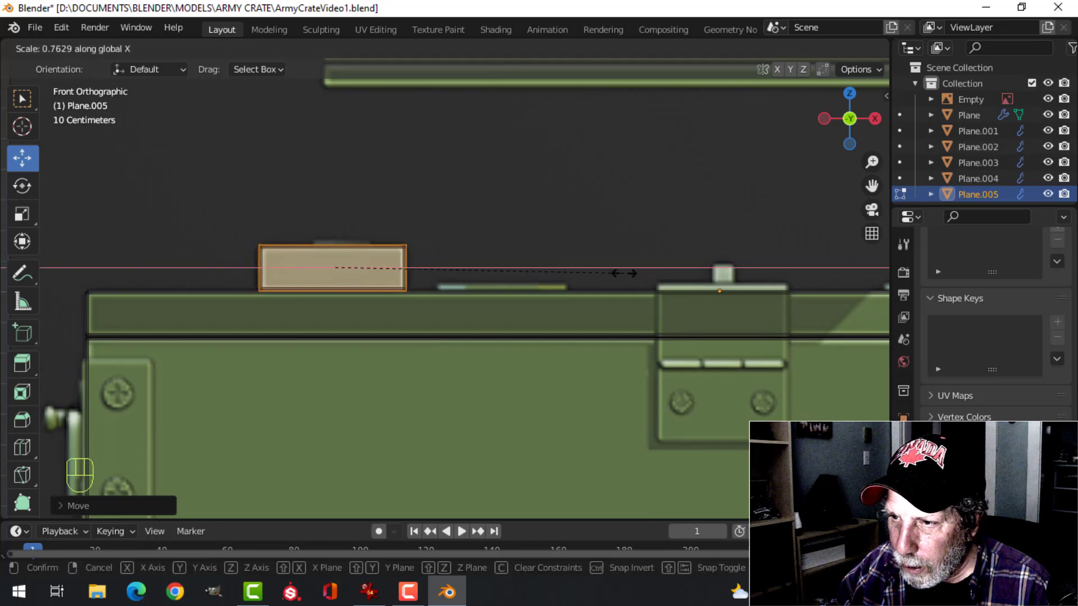
left_click(623, 273)
Return the viewport to solid shading to view the shortened block on the lid
scroll(511, 243, "down", 3)
middle_click_drag(510, 243, 685, 310)
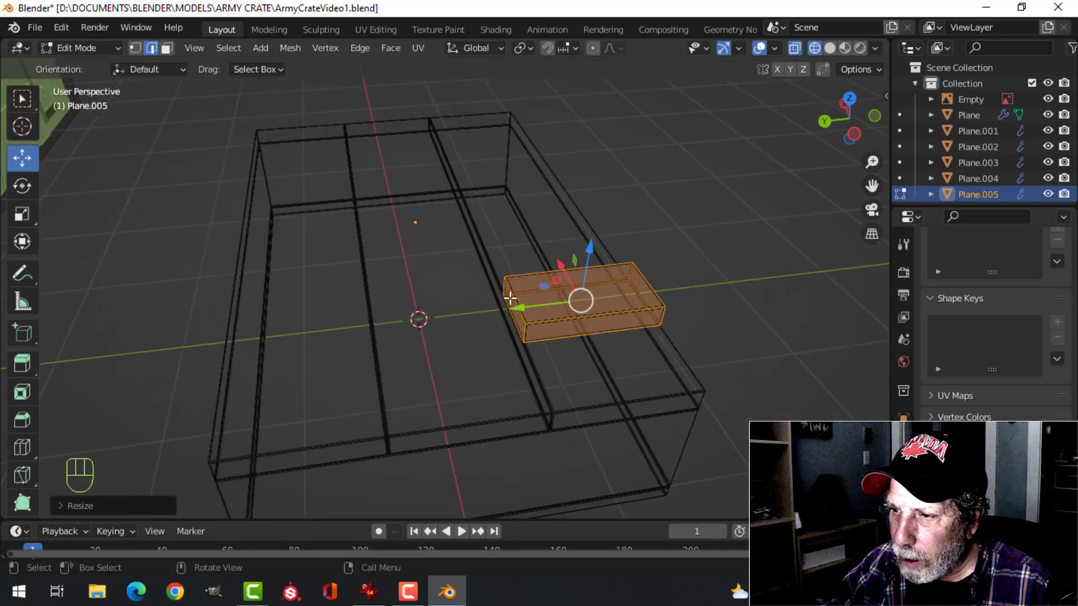
left_click(557, 300)
key("z")
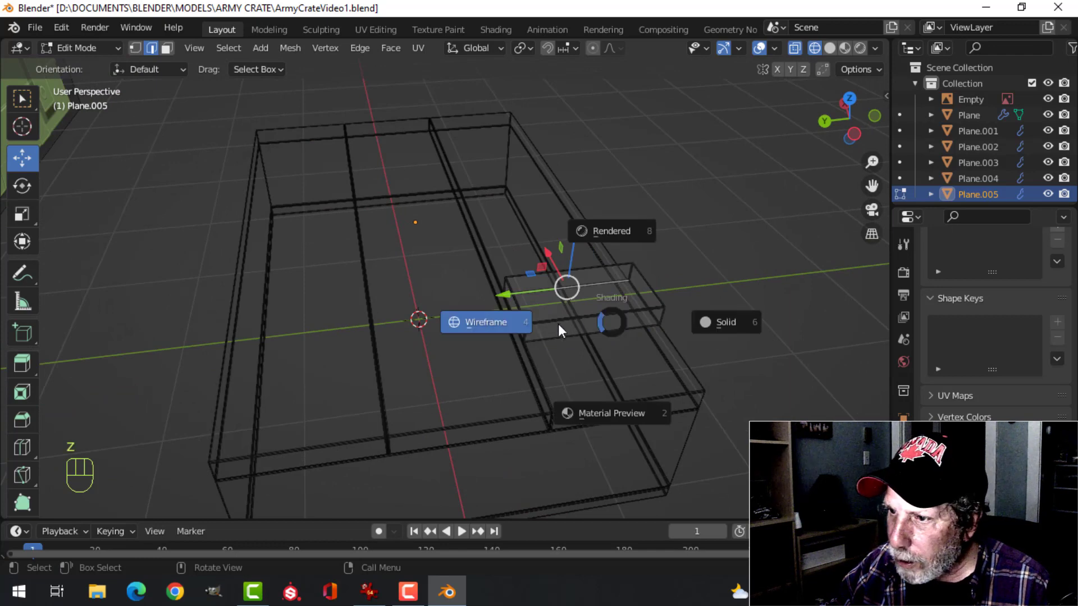
left_click(706, 323)
mouse_move(707, 320)
middle_mouse_down()
mouse_move(712, 303)
mouse_move(678, 301)
middle_mouse_up()
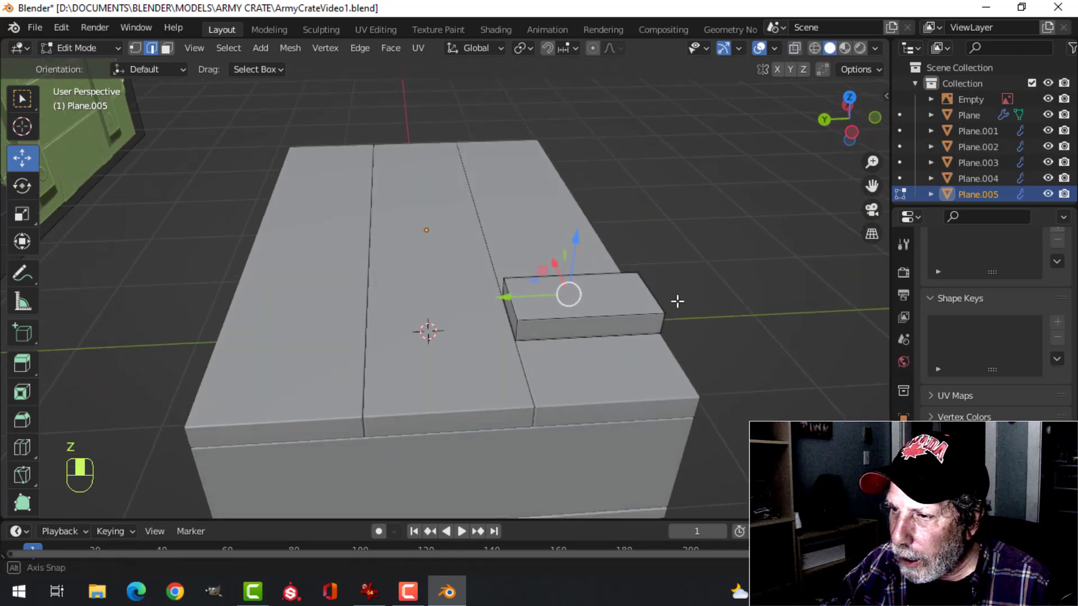
Move the whole block along Y about 0.88 m in top view so it sits over the lid's middle strip
key("a")
middle_click_drag(589, 321, 634, 336)
key("KP_7")
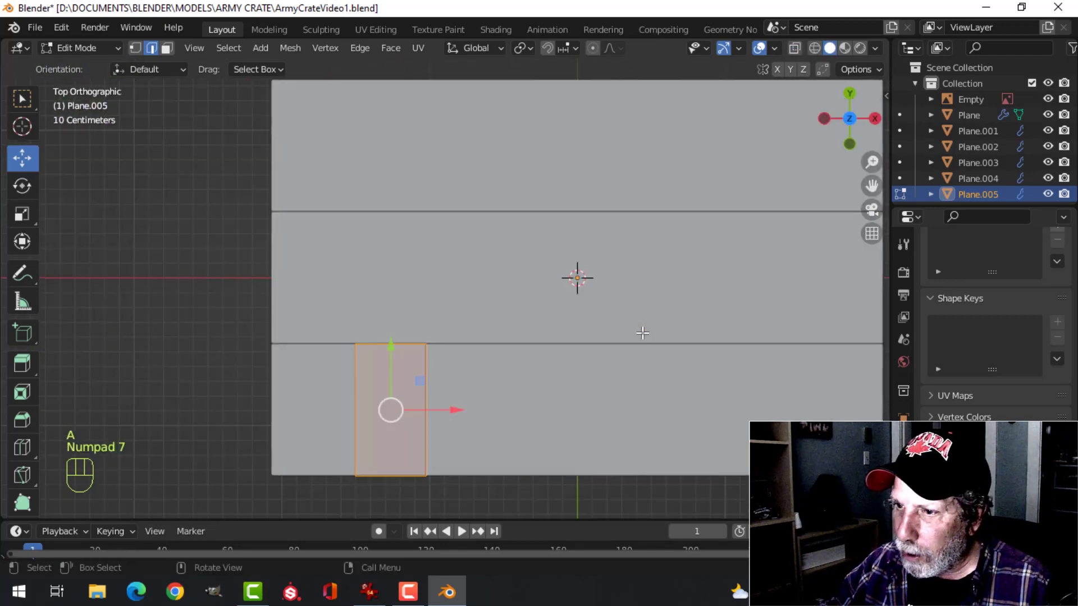
left_click_drag(391, 352, 401, 213)
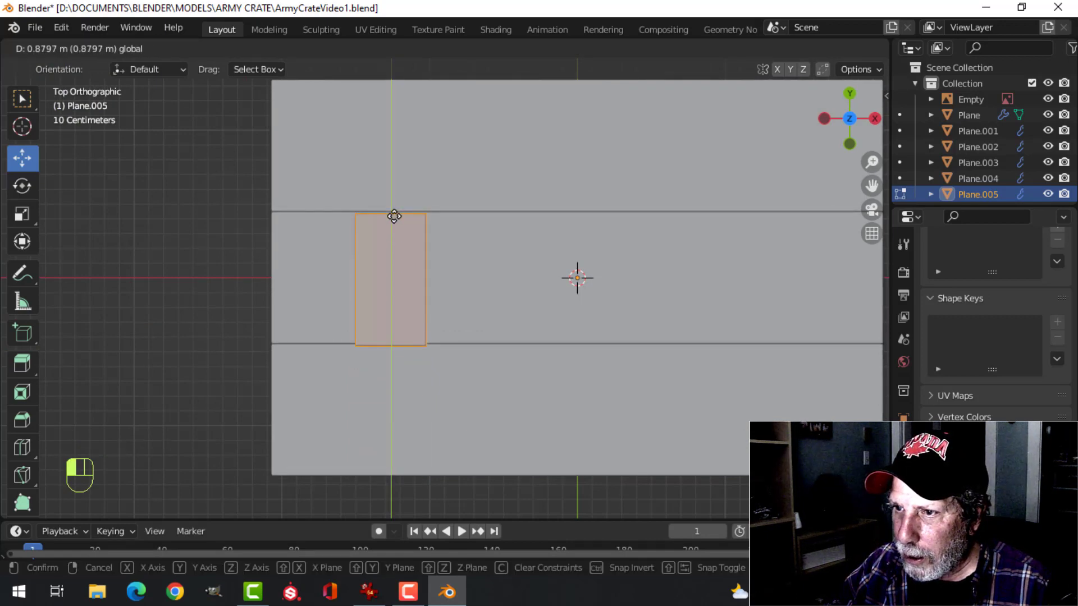
left_click_drag(394, 212, 402, 214)
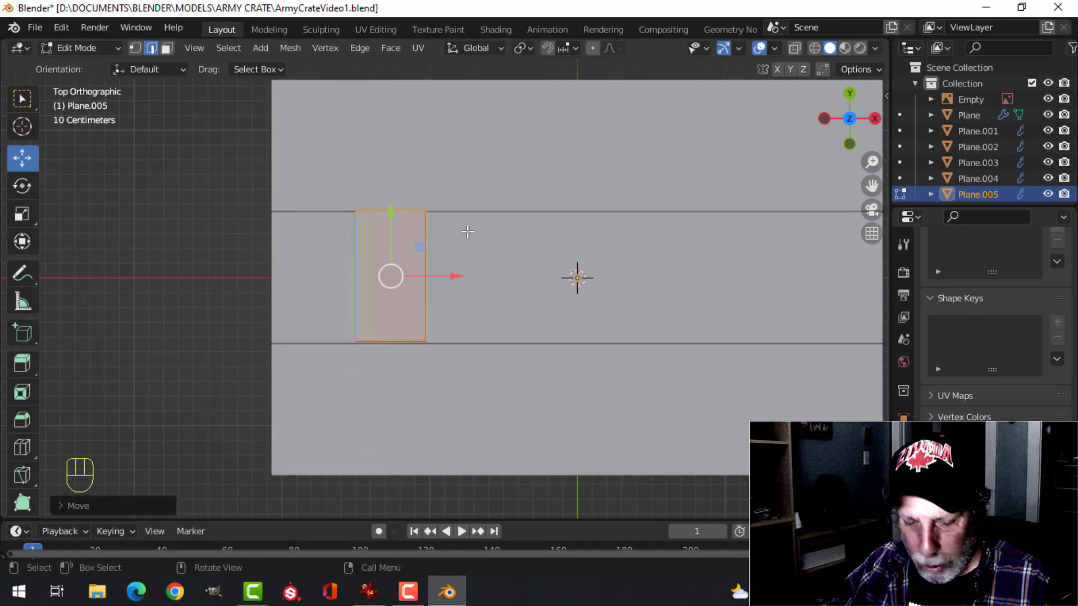
Scale the block along Y to about 2.62 so it spans nearly the full depth of the lid
key("s")
key("y")
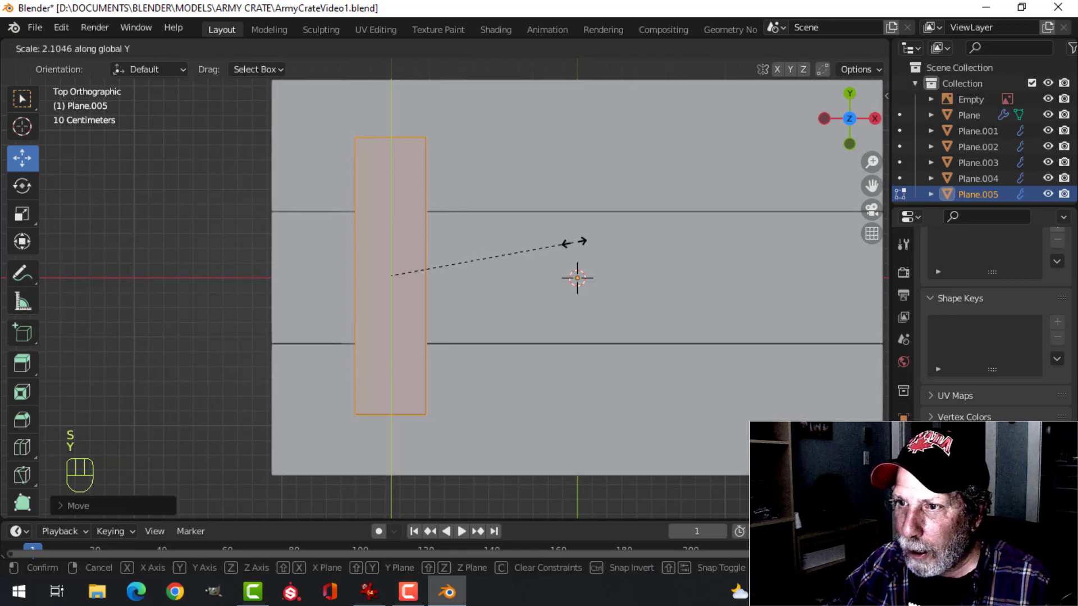
left_click(620, 245)
left_click_drag(395, 217, 396, 219)
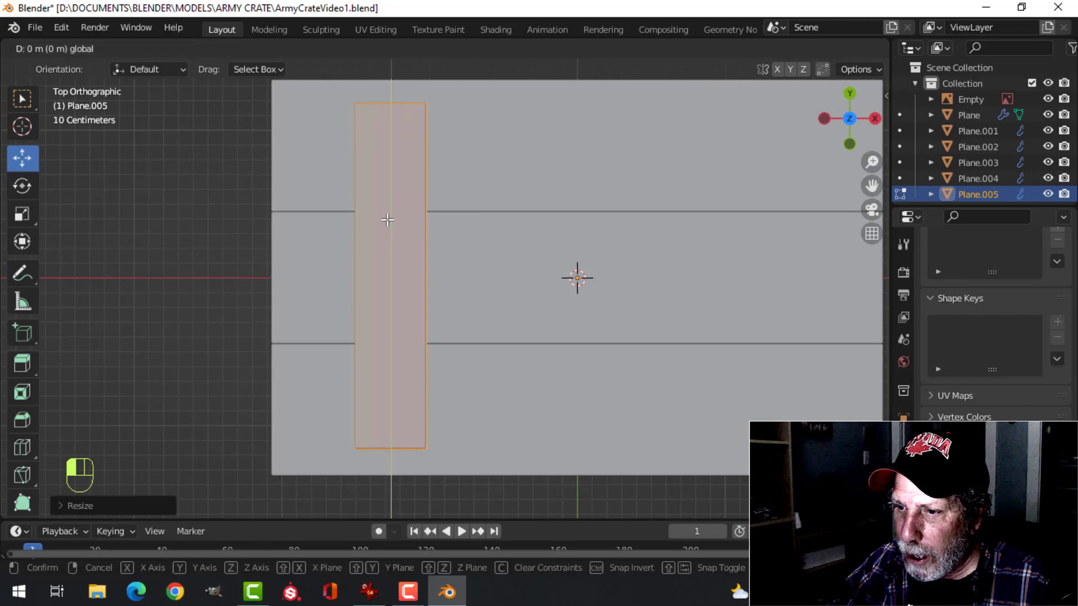
left_click_drag(396, 219, 395, 220)
scroll(647, 246, "down", 4)
key("alt+a")
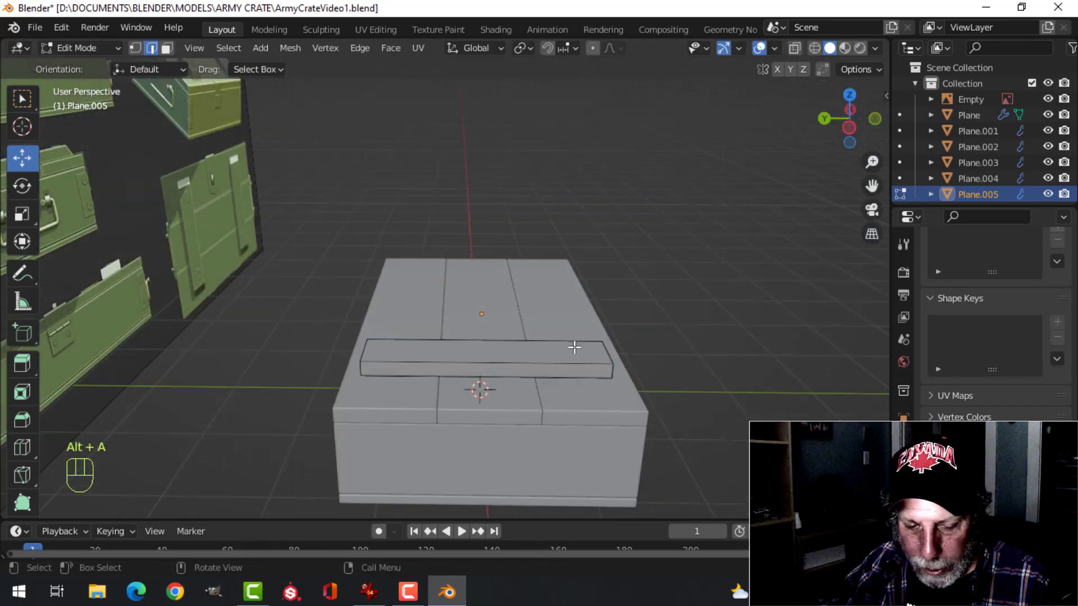
Taper the block's ends by scaling its top face along Y to about 0.93, and return to Object Mode
left_click(494, 361)
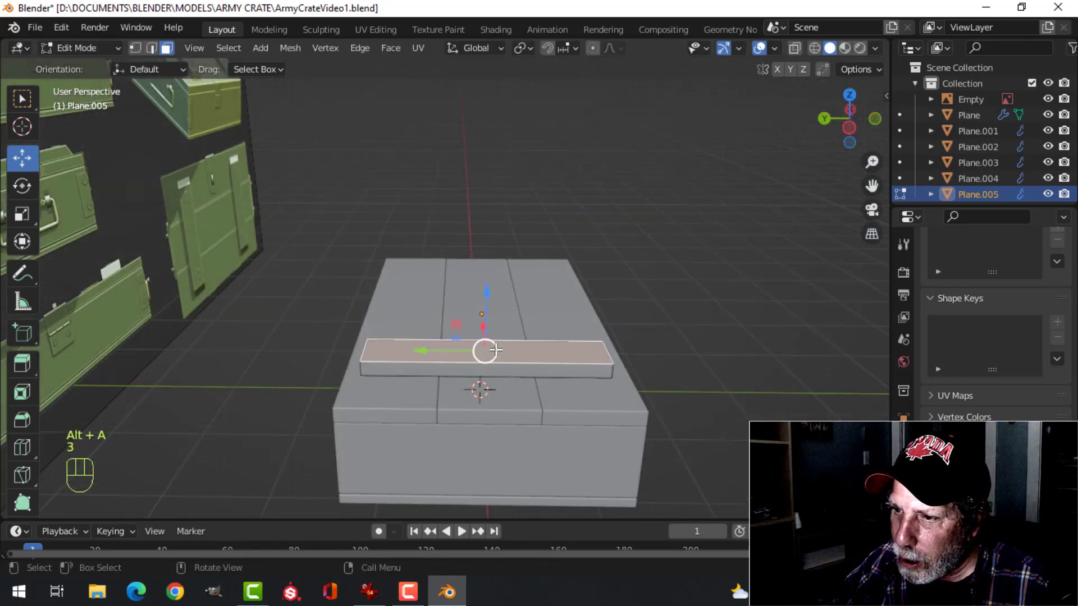
middle_click_drag(481, 351, 623, 355)
key("s")
key("y")
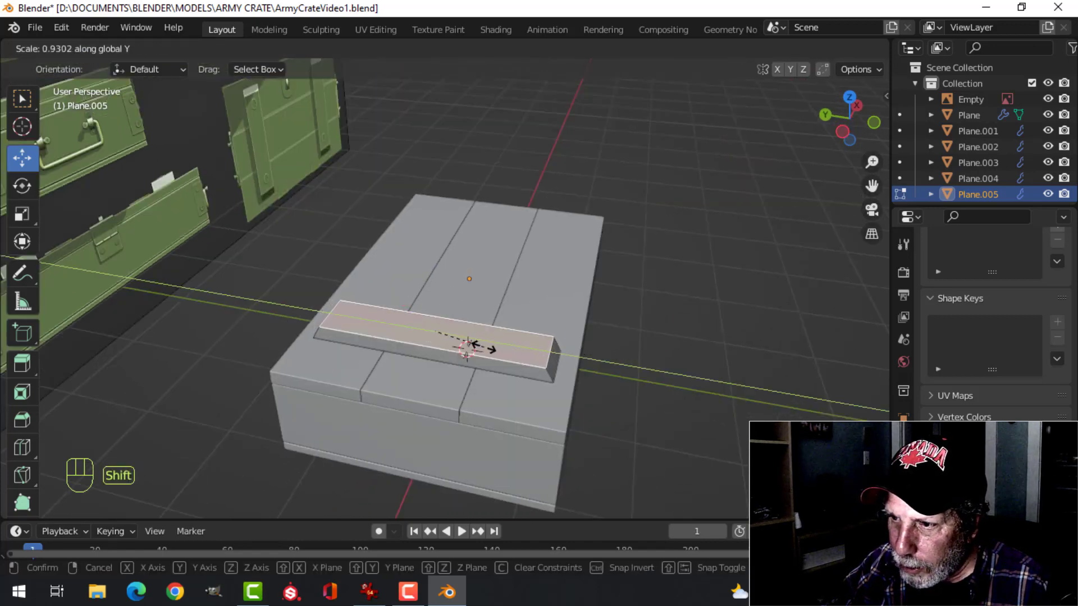
left_click(468, 345)
middle_click_drag(468, 346, 412, 310)
key("Tab")
key("alt+a")
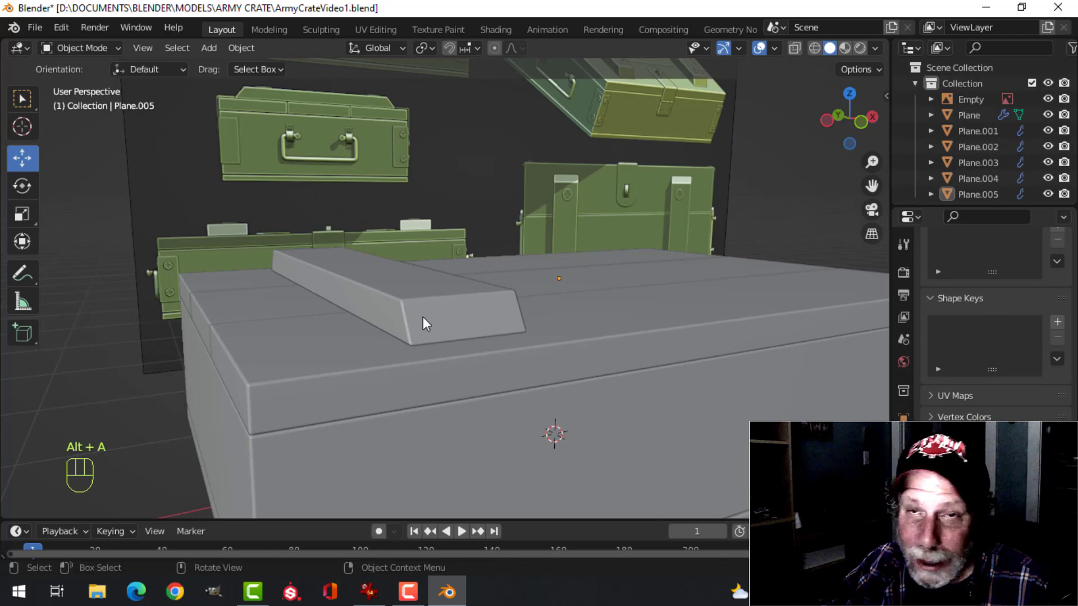
Add a Mirror modifier on the X axis to the lid block to create its counterpart on the other side
left_click(403, 304)
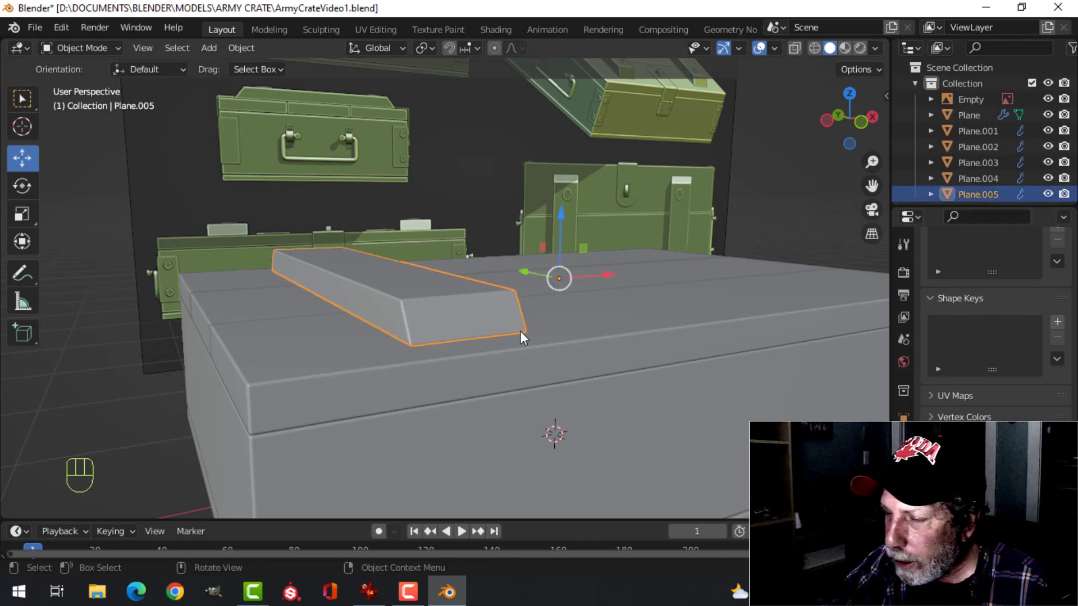
key("alt+a")
middle_click_drag(520, 337, 386, 269)
left_click(385, 270)
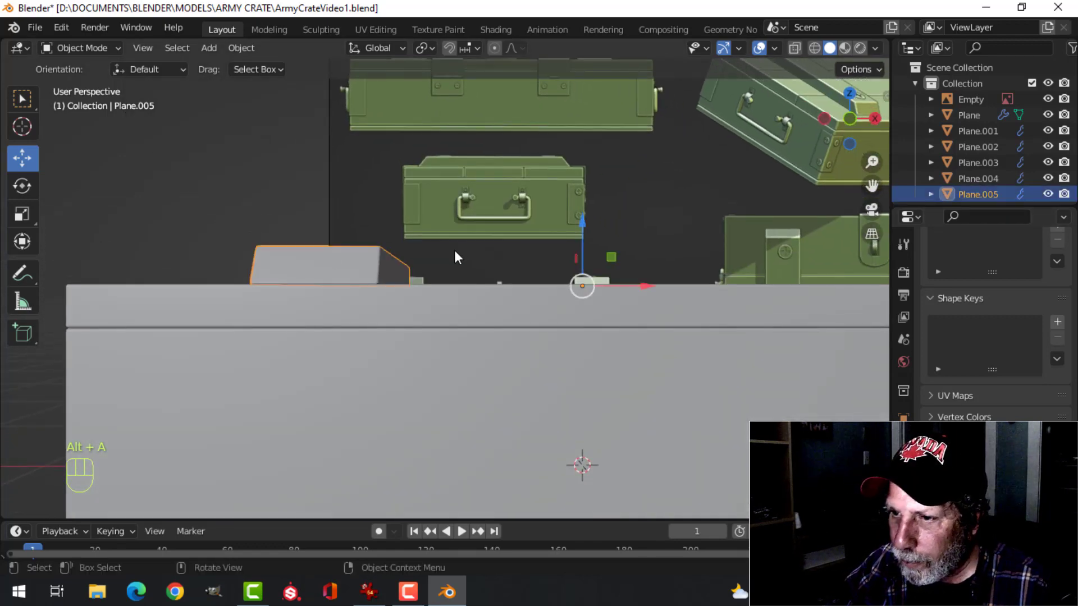
key("KP_1")
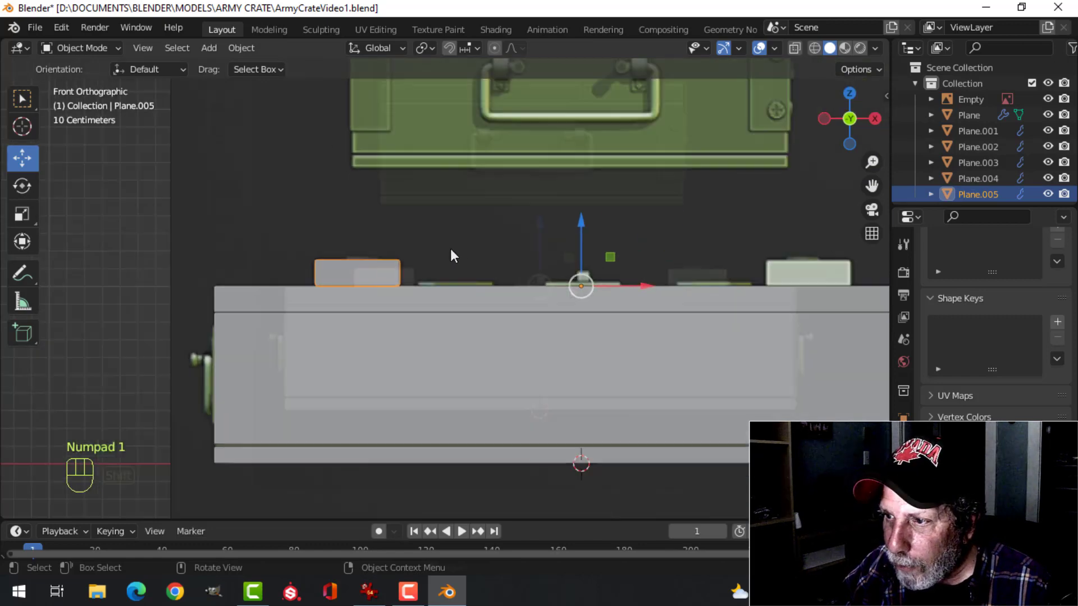
scroll(450, 248, "down", 2)
middle_click_drag(547, 418, 396, 372, "shift")
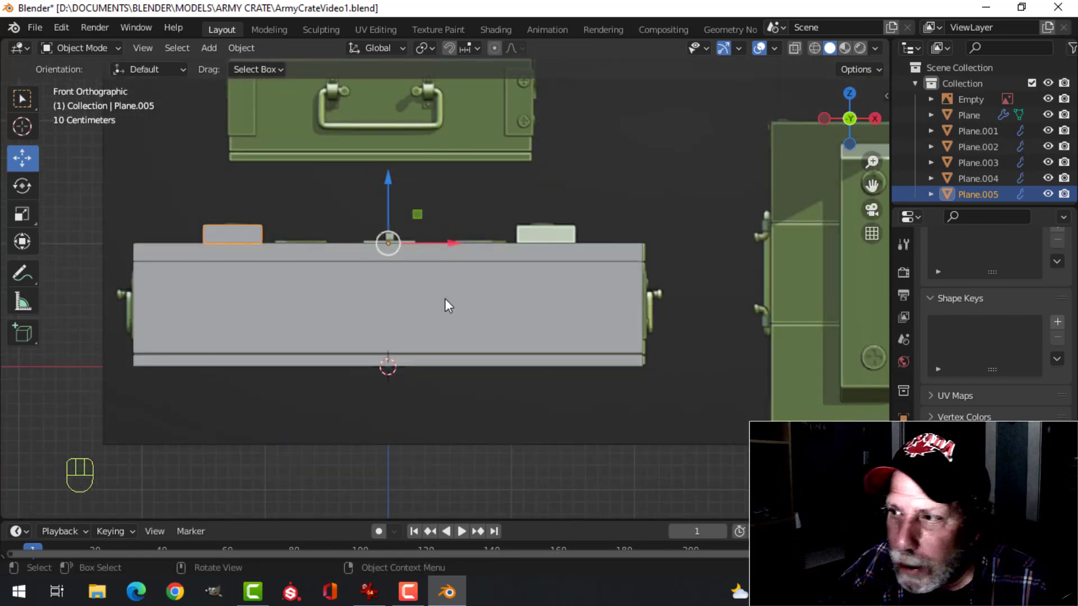
left_click(903, 441)
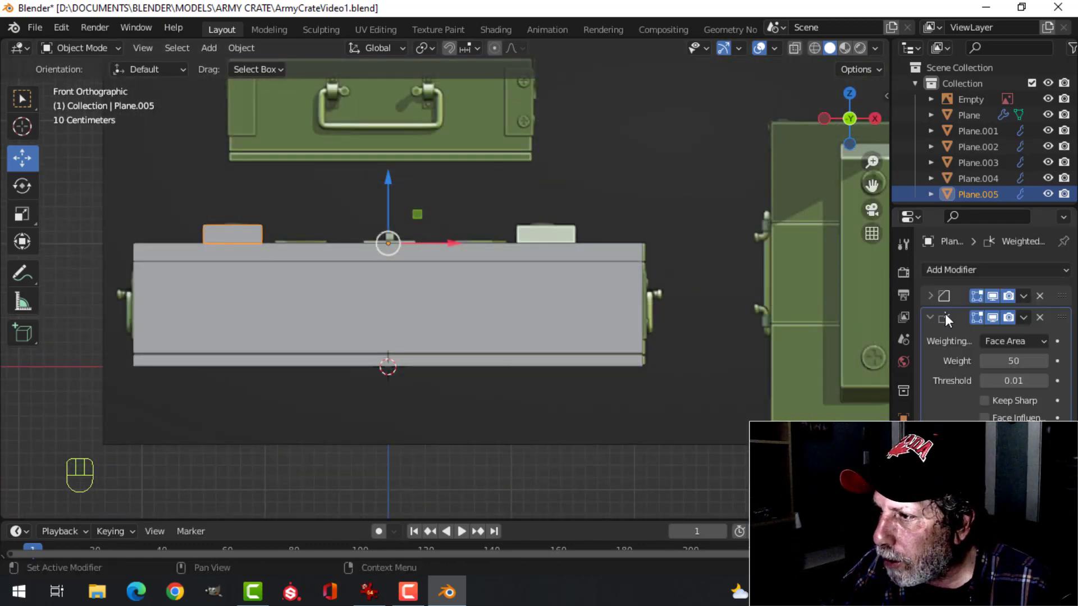
left_click(932, 318)
left_click(955, 270)
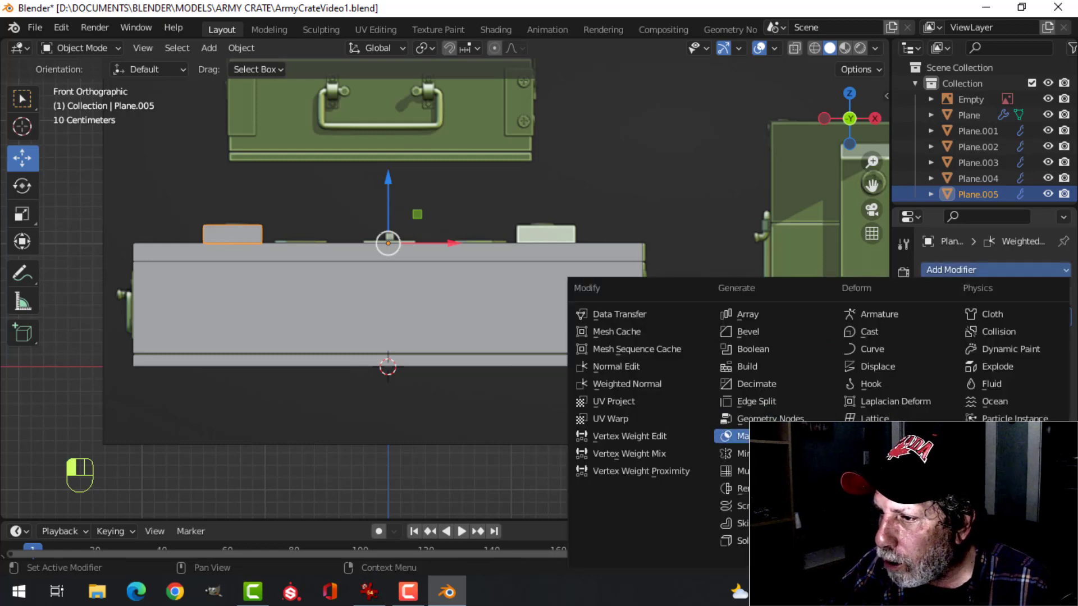
left_click(740, 453)
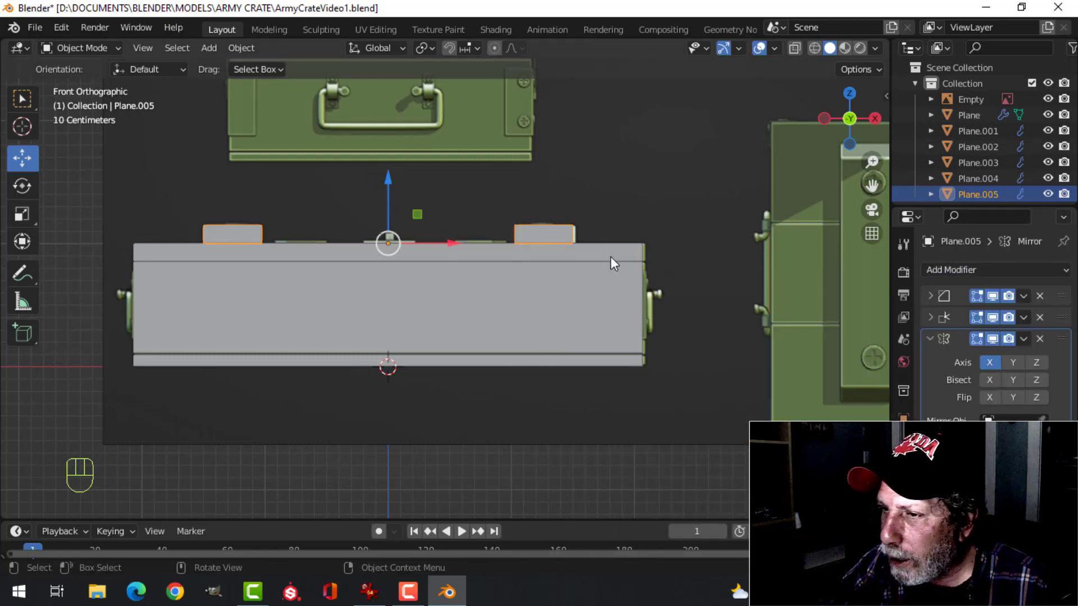
Deselect everything and save the crate file
key("alt+a")
middle_click_drag(611, 258, 543, 290)
key("KP_1")
key("ctrl+s")
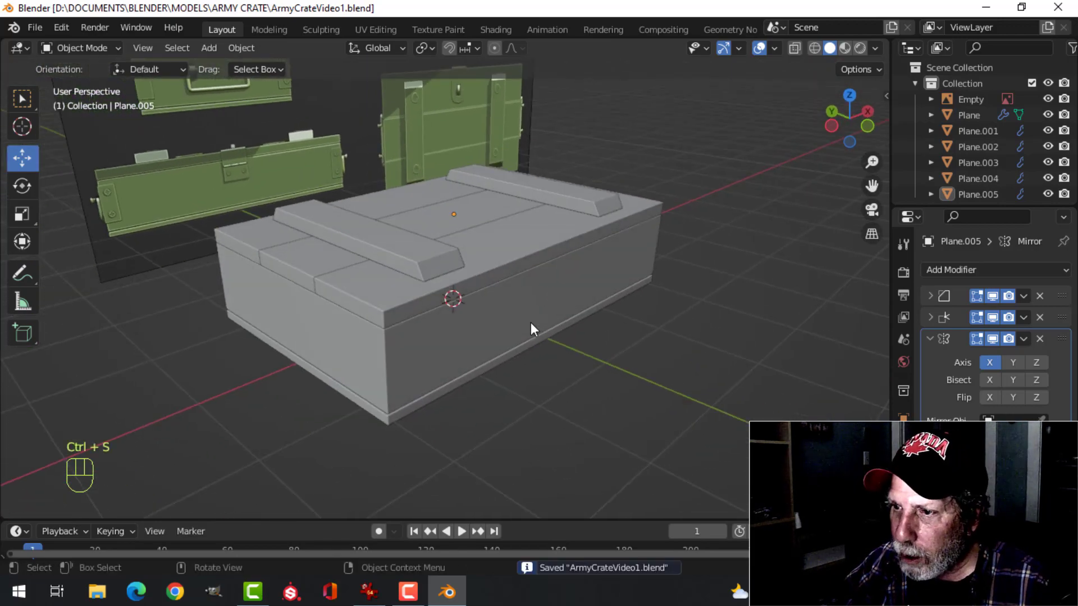
Examine the crate's body, corners and mirrored lid blocks alongside the reference image
scroll(530, 322, "up", 3)
middle_click_drag(524, 332, 488, 282, "shift")
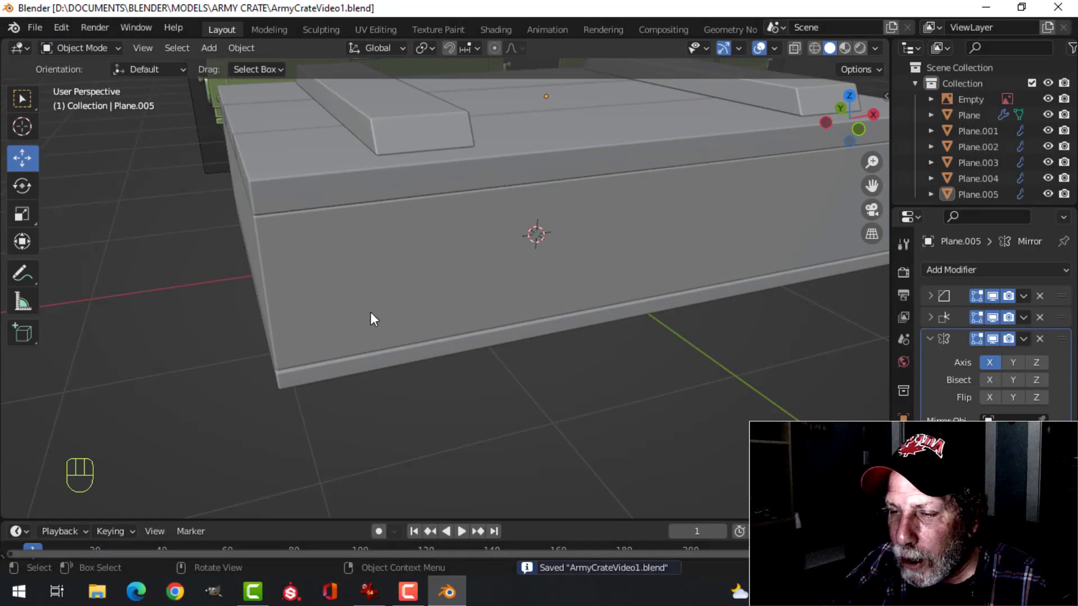
middle_click_drag(371, 312, 379, 310)
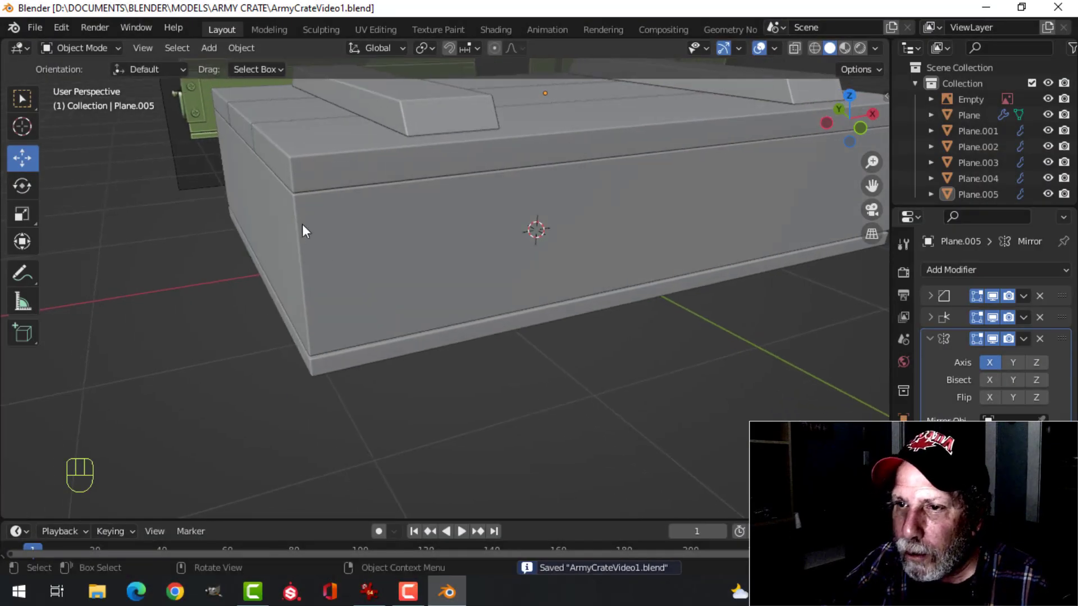
scroll(302, 224, "down", 4)
middle_click_drag(301, 233, 361, 344, "shift")
scroll(303, 230, "up", 3)
scroll(545, 309, "down", 3)
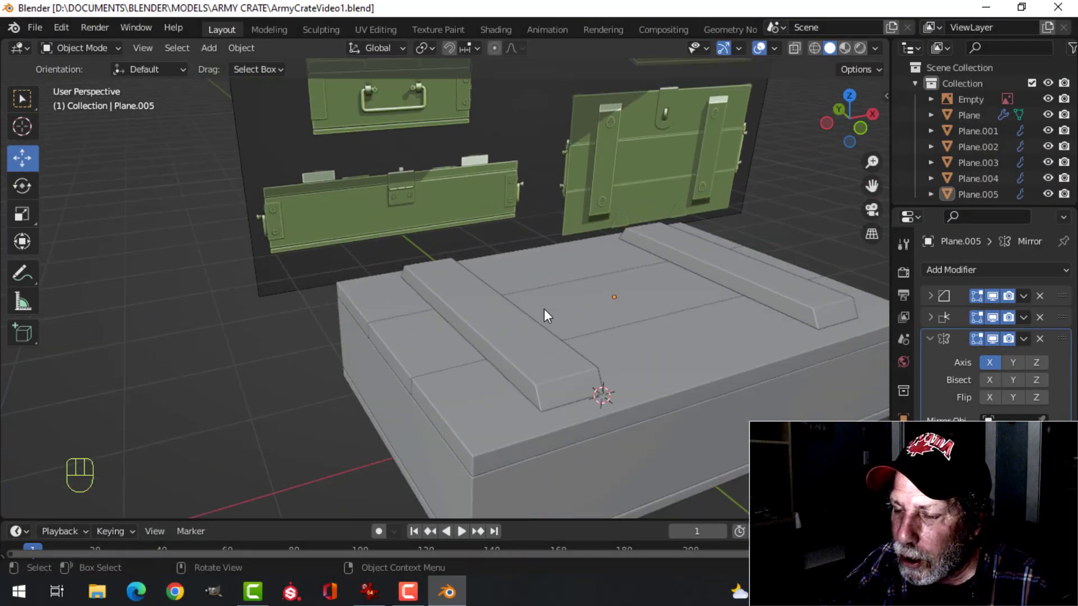
middle_click_drag(562, 375, 558, 299, "shift")
middle_click_drag(578, 323, 542, 313)
left_click(461, 328)
key("Tab")
key("alt+a")
middle_click_drag(470, 332, 484, 337, "shift")
key("Tab")
left_click(433, 357)
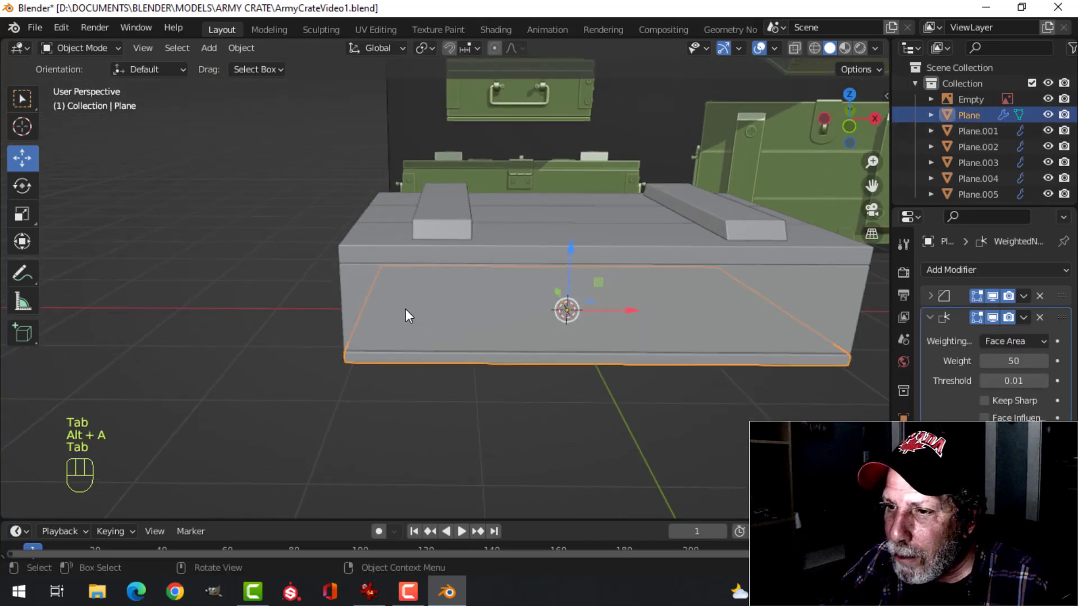
Add a vertical loop cut to the crate body's front face, slid close to its left corner
middle_click_drag(405, 308, 517, 306)
left_click(517, 306)
middle_click_drag(709, 322, 500, 310)
key("Tab")
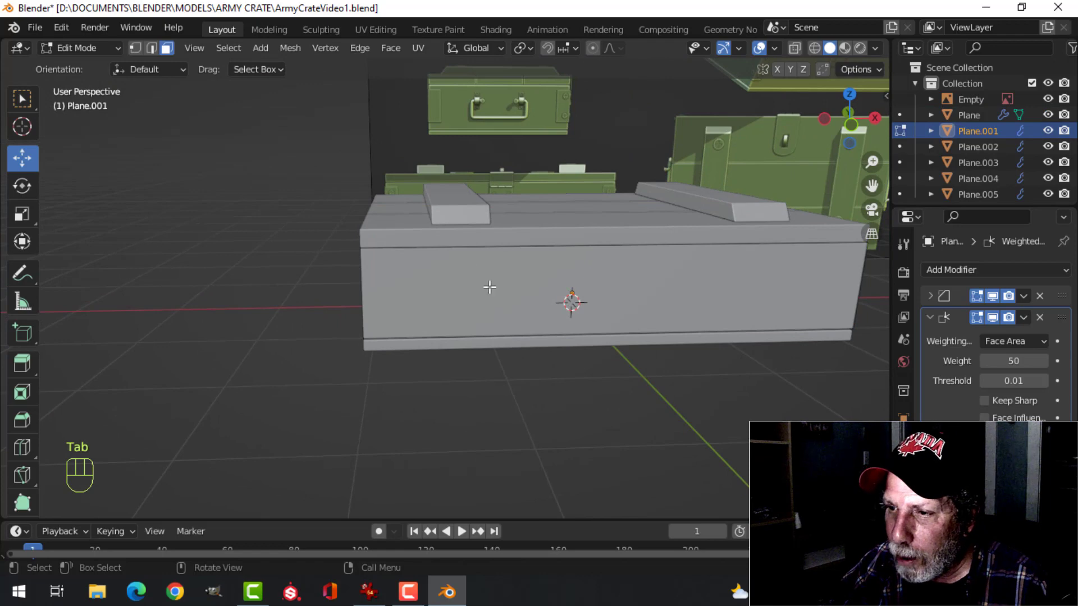
key("ctrl+r")
left_click(469, 262)
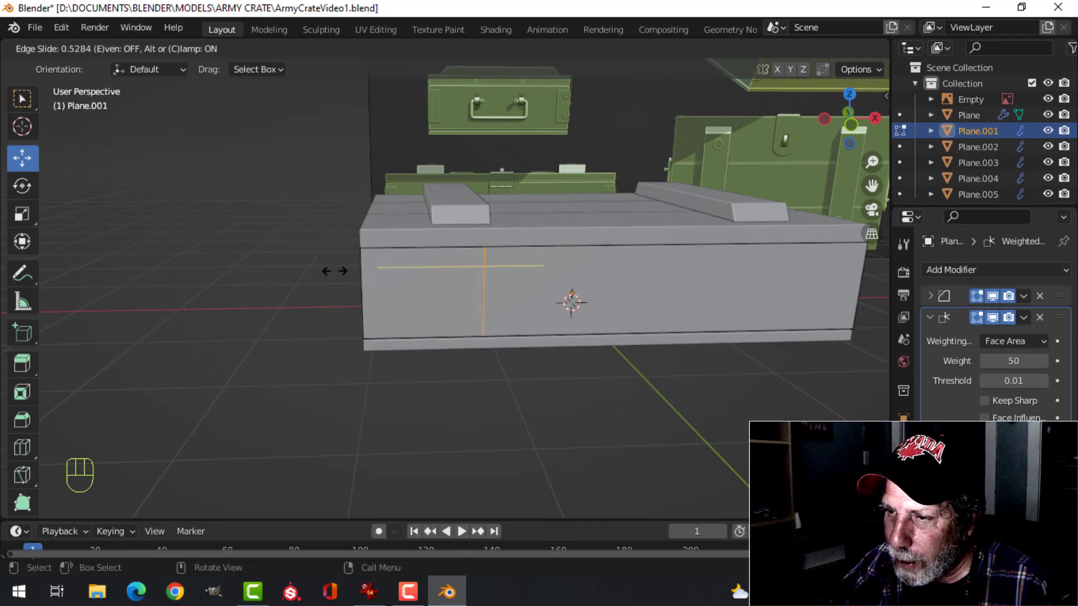
left_click(261, 268)
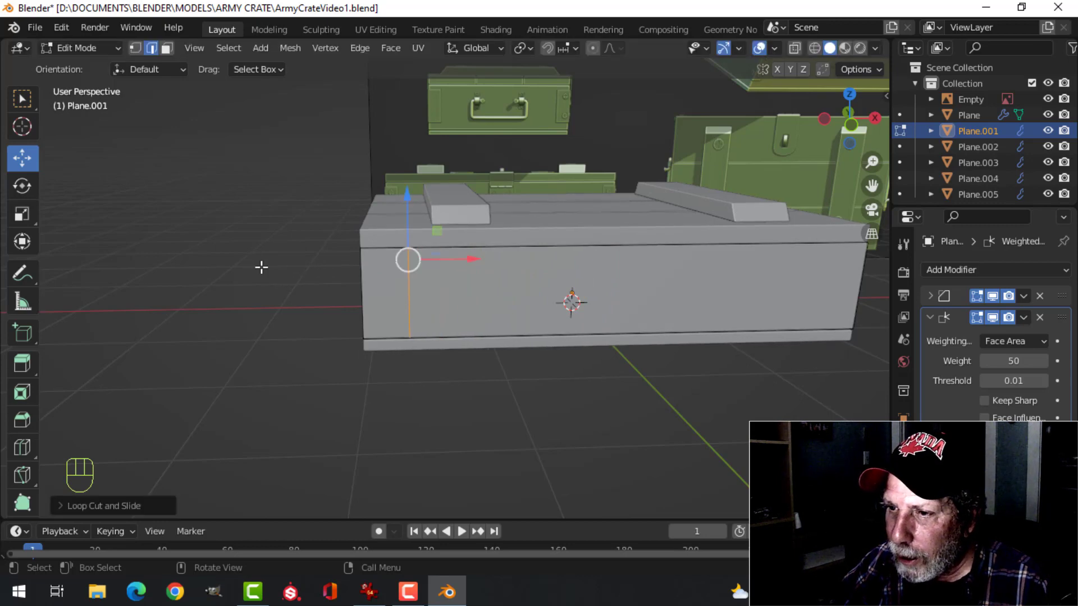
Align the new front edge along X with the reference's left corner plate in wireframe front view
key("KP_1")
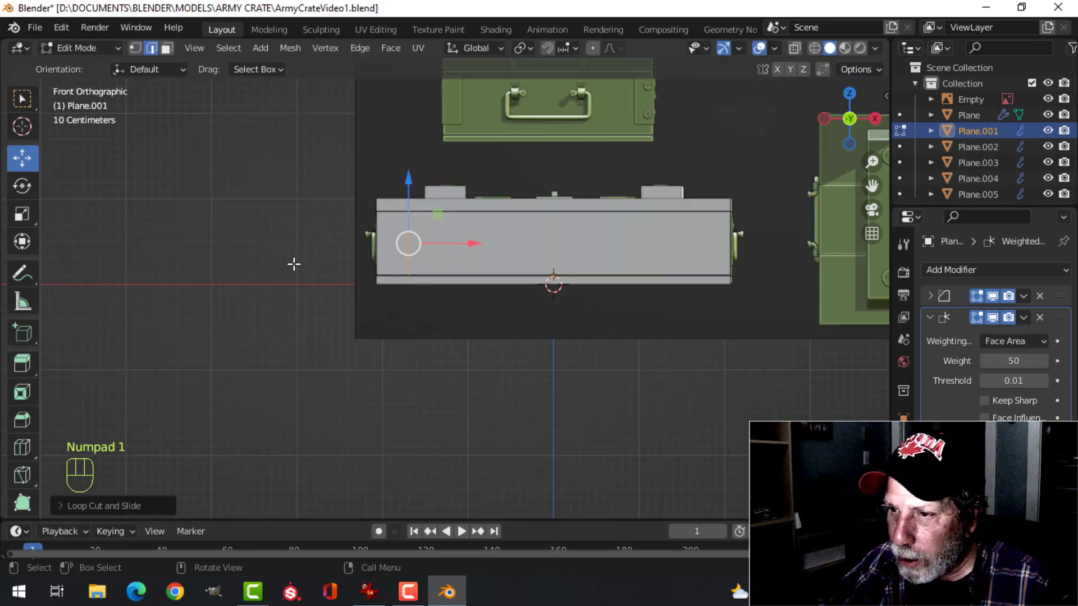
scroll(444, 288, "up", 3)
key("z")
left_click(339, 288)
scroll(399, 282, "up", 4)
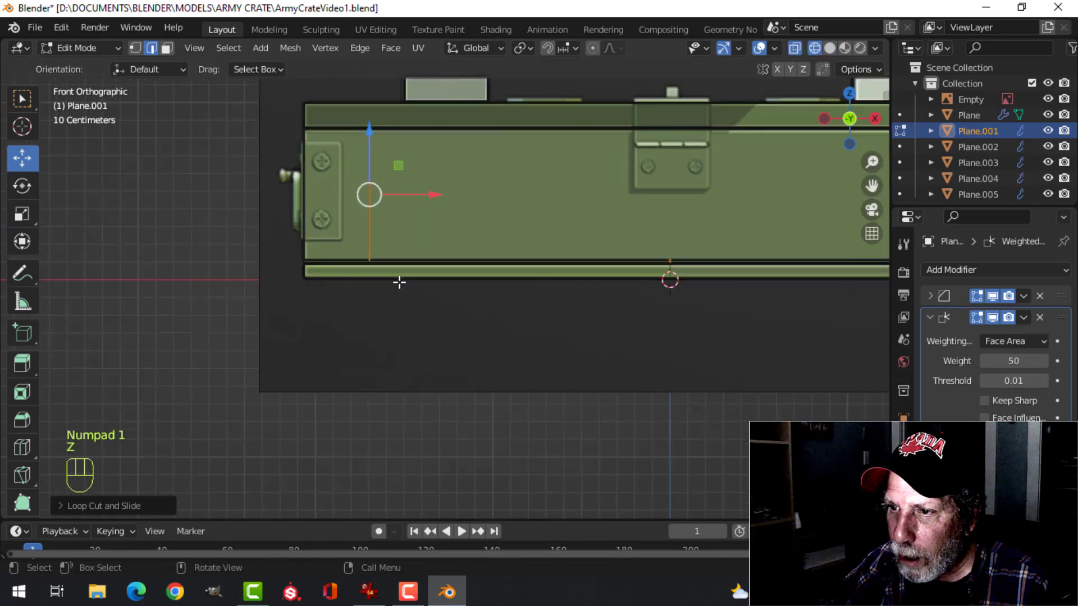
middle_click_drag(421, 263, 564, 371, "shift")
Add a vertical loop cut to the body's left side face, slid to about 0.84 toward the front corner
left_click_drag(522, 240, 509, 237)
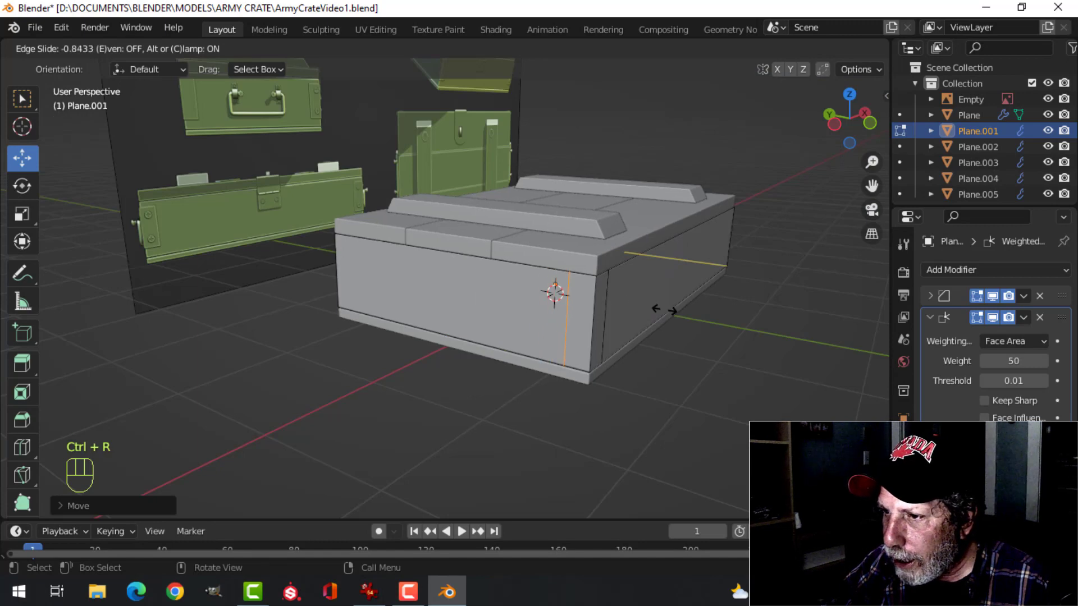
left_click(662, 312)
middle_click_drag(663, 312, 589, 270)
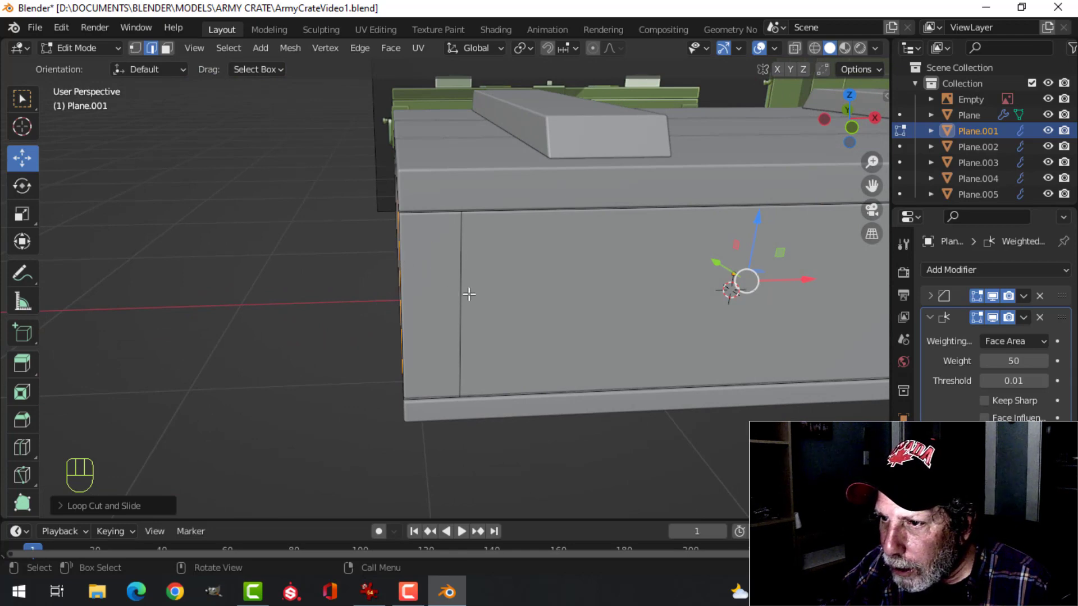
Compare the widths of the two narrow corner faces on the body's front and side
middle_click_drag(469, 294, 681, 279)
middle_click_drag(682, 243, 524, 279)
key("alt+a")
middle_click_drag(559, 225, 534, 253)
left_click(502, 252, "alt+shift")
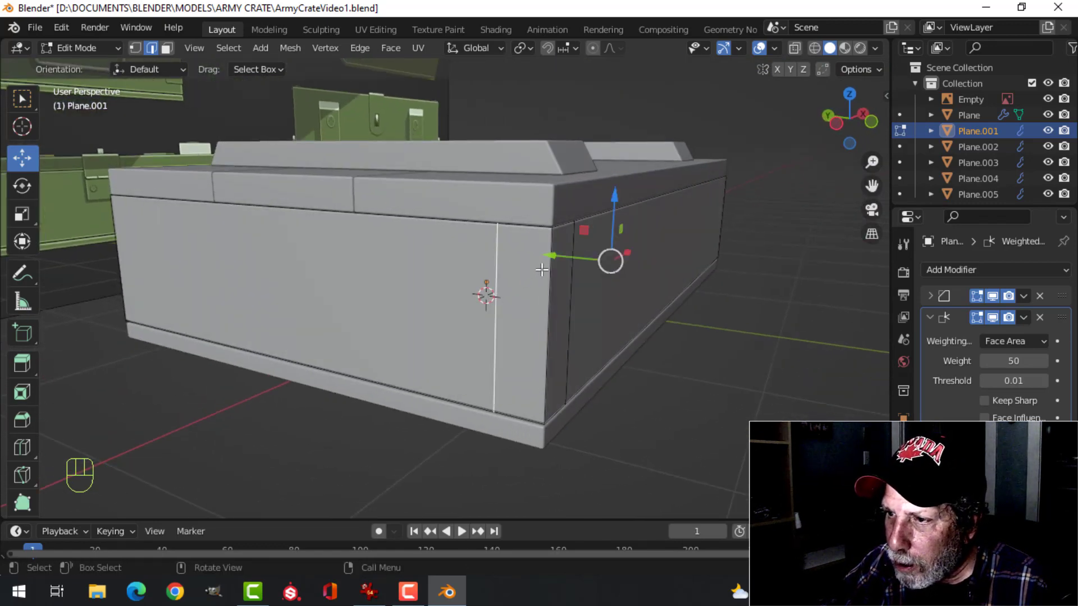
key("alt+a")
middle_click_drag(594, 277, 519, 272)
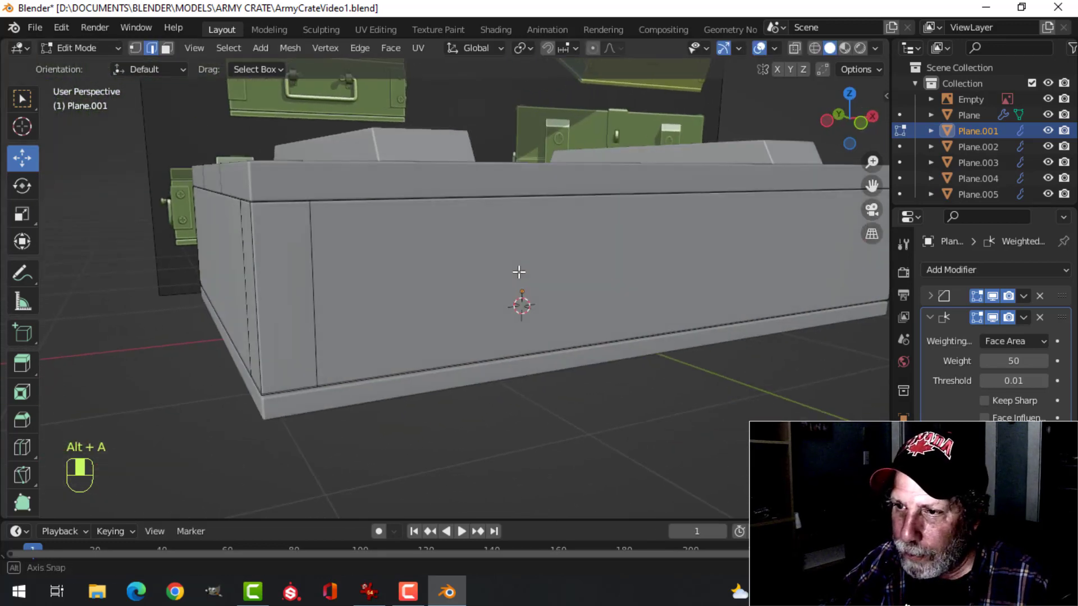
middle_click_drag(399, 287, 369, 294)
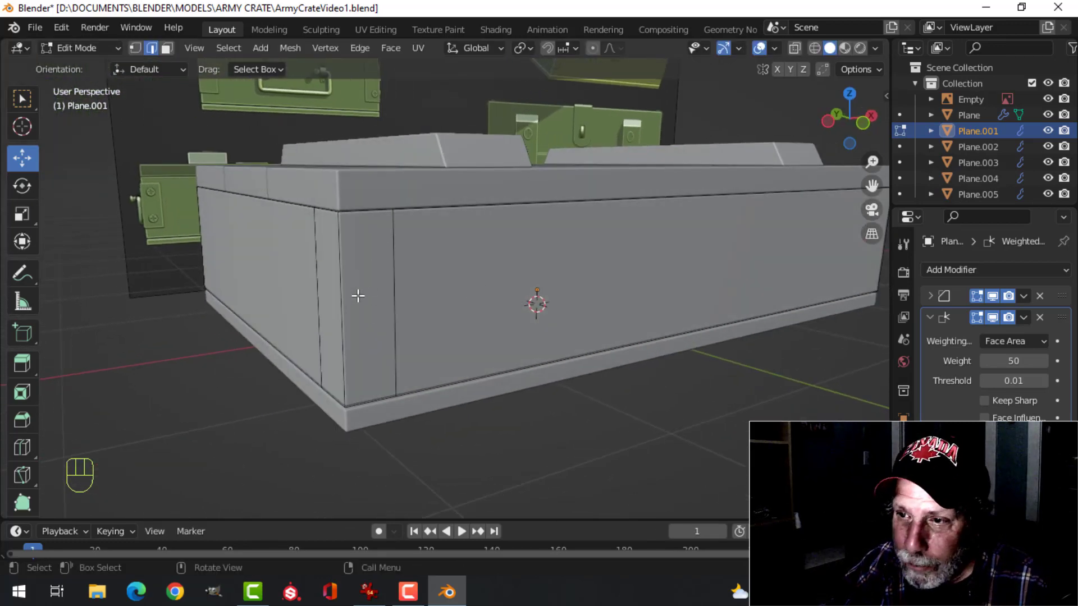
Select the two narrow corner faces on the body's front and left side and duplicate them in place
middle_click_drag(378, 368, 474, 295)
middle_click_drag(474, 295, 512, 375, "shift")
middle_click_drag(512, 375, 483, 341, "shift")
middle_click_drag(483, 341, 512, 345)
scroll(494, 352, "up", 2)
middle_click_drag(512, 344, 513, 342)
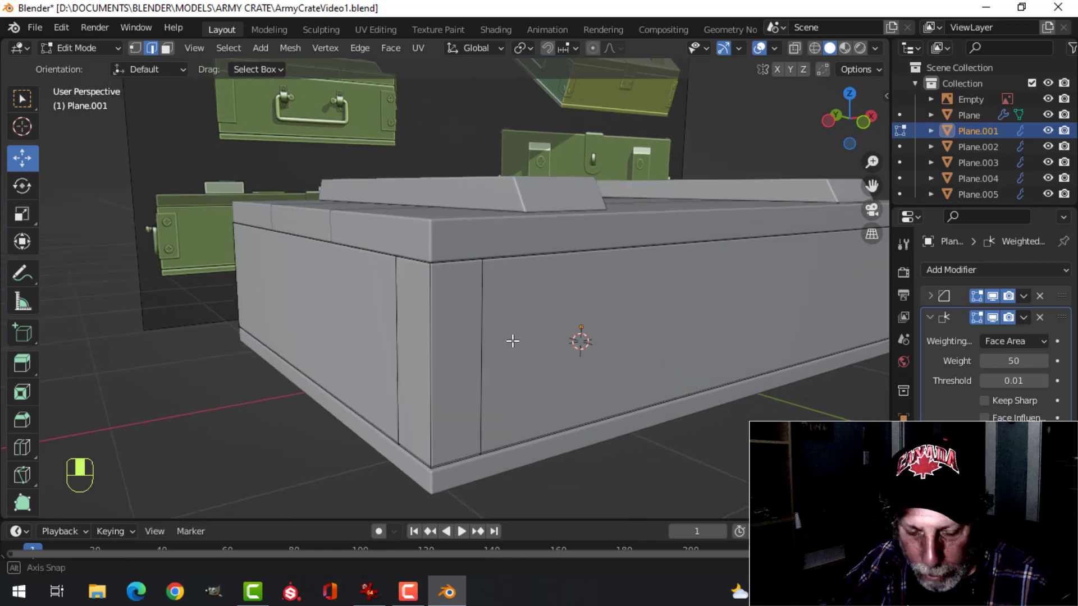
left_click(441, 363)
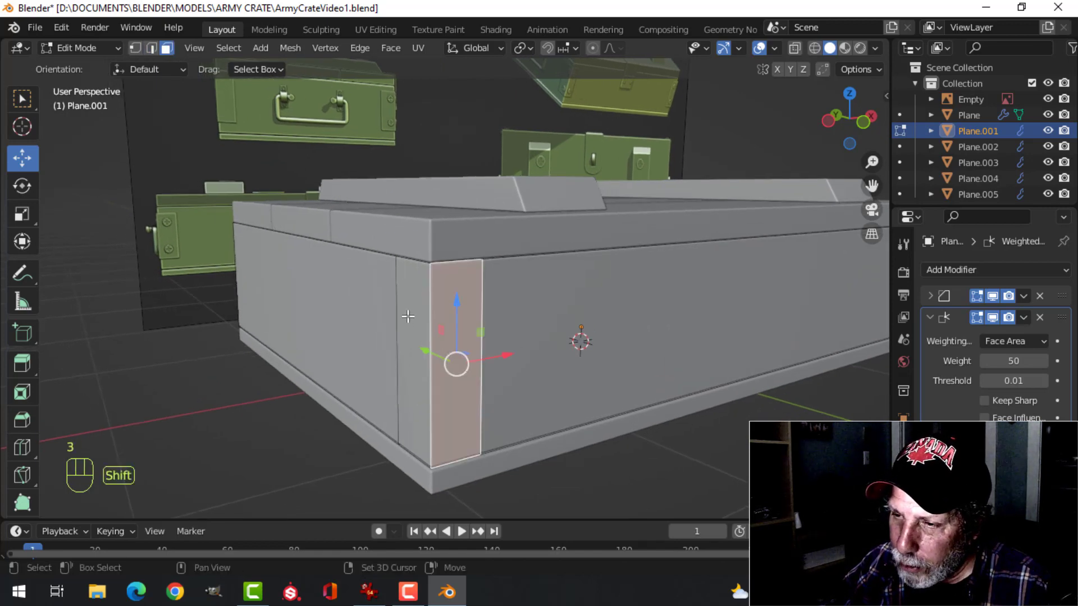
middle_click_drag(409, 318, 558, 303)
scroll(564, 363, "up", 2)
middle_click_drag(558, 303, 541, 288)
key("shift+d")
right_click(541, 289)
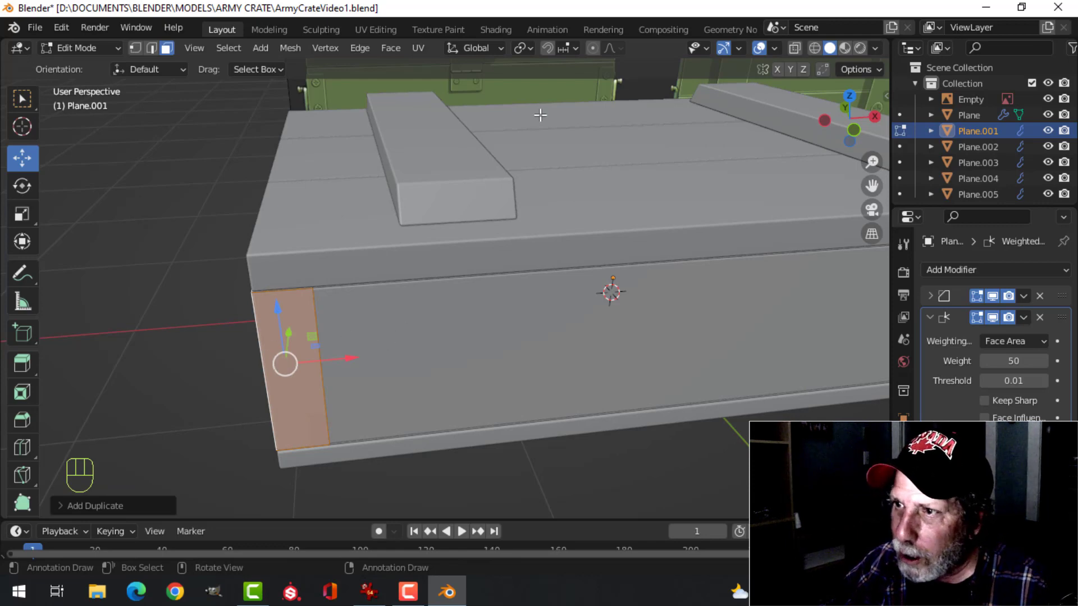
Set the transform orientation to Normal and move the duplicated corner faces diagonally outward, clear of the crate body
left_click(477, 49)
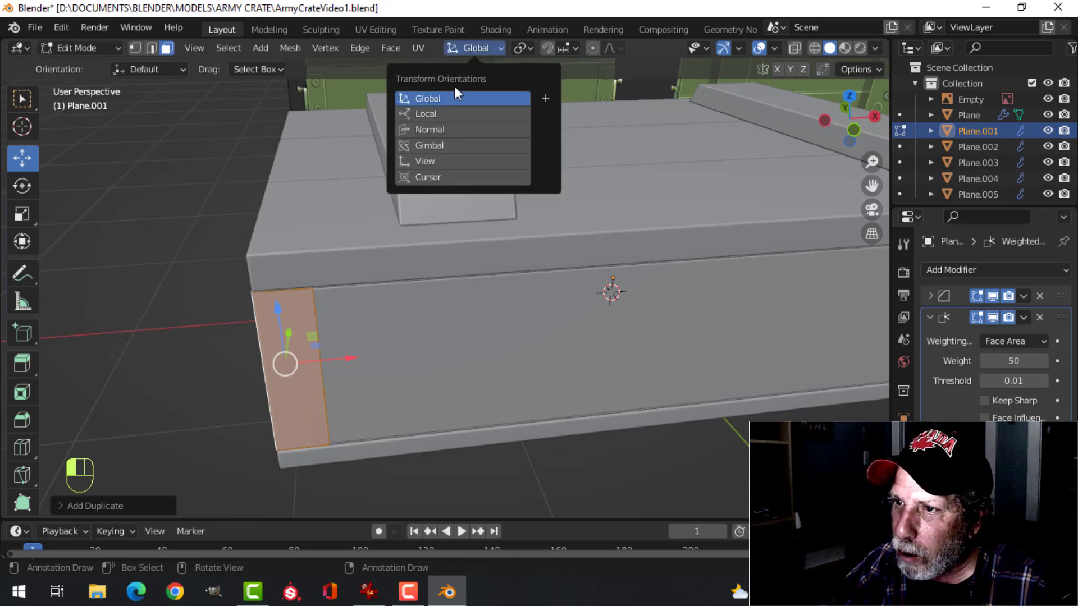
left_click(443, 129)
middle_click_drag(414, 337, 382, 360)
left_click_drag(311, 347, 228, 354)
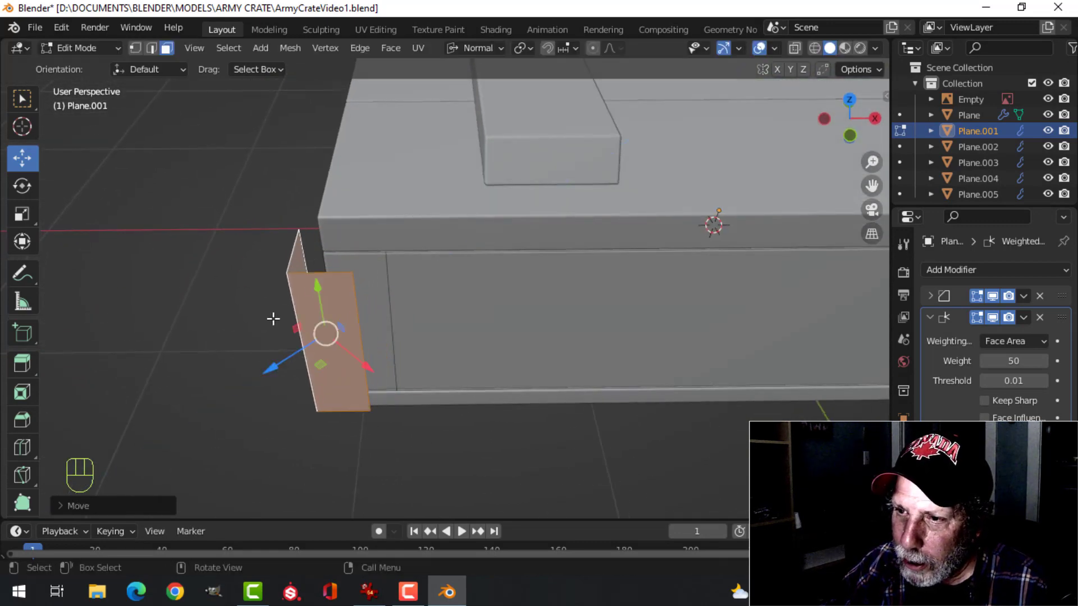
middle_click_drag(407, 236, 608, 216)
middle_click_drag(507, 257, 532, 236)
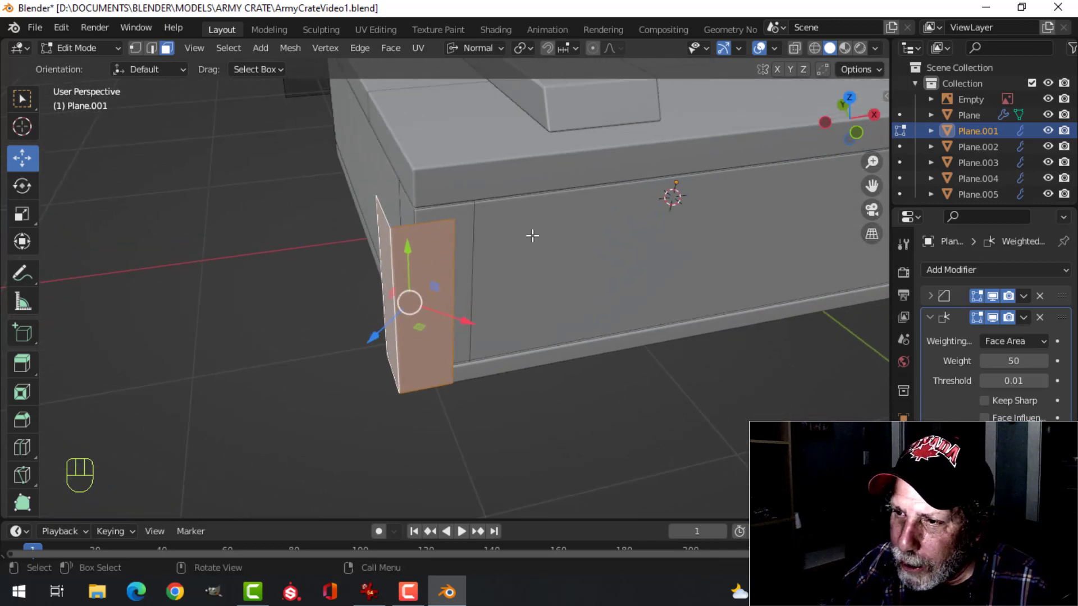
Separate the duplicated corner faces into their own object and leave mesh editing
key("p")
left_click(503, 254)
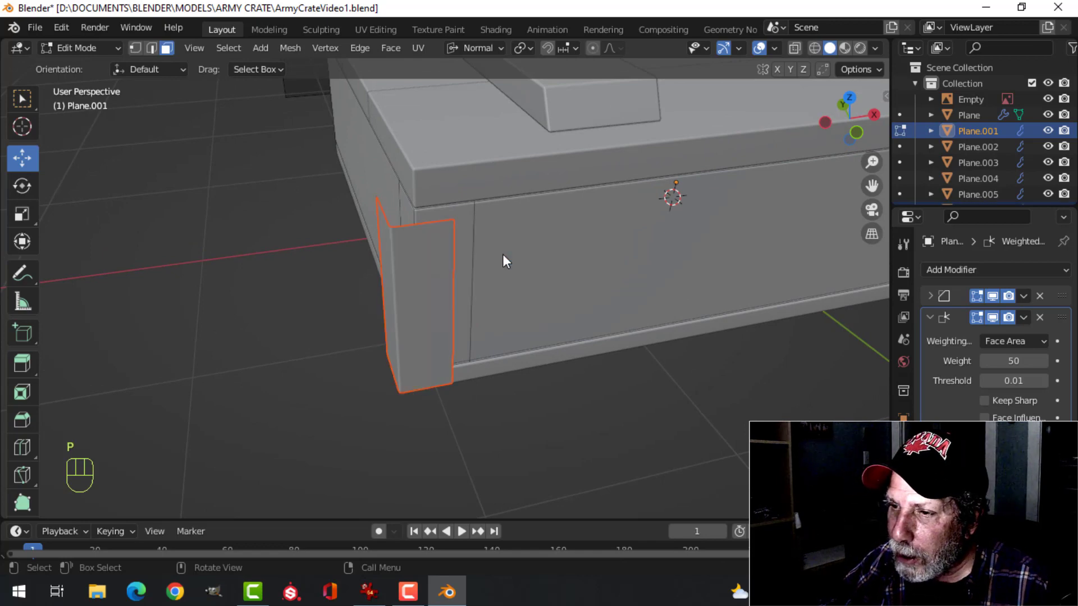
key("Tab")
Dissolve the two vertical corner-plate edges on the crate body's front and side, then exit mesh editing and deselect everything
left_click(517, 239)
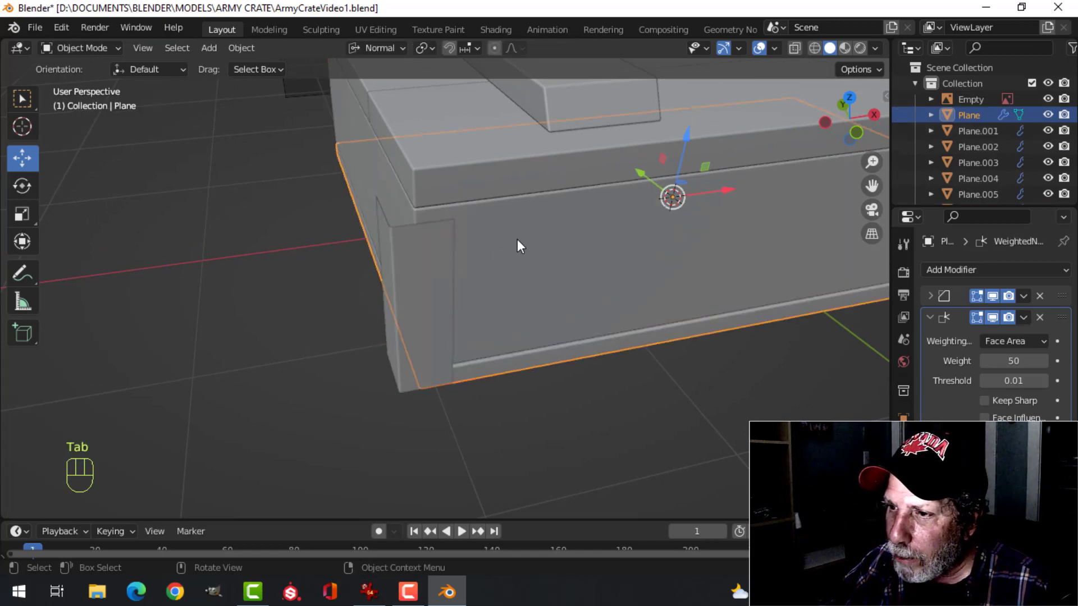
left_click(488, 221)
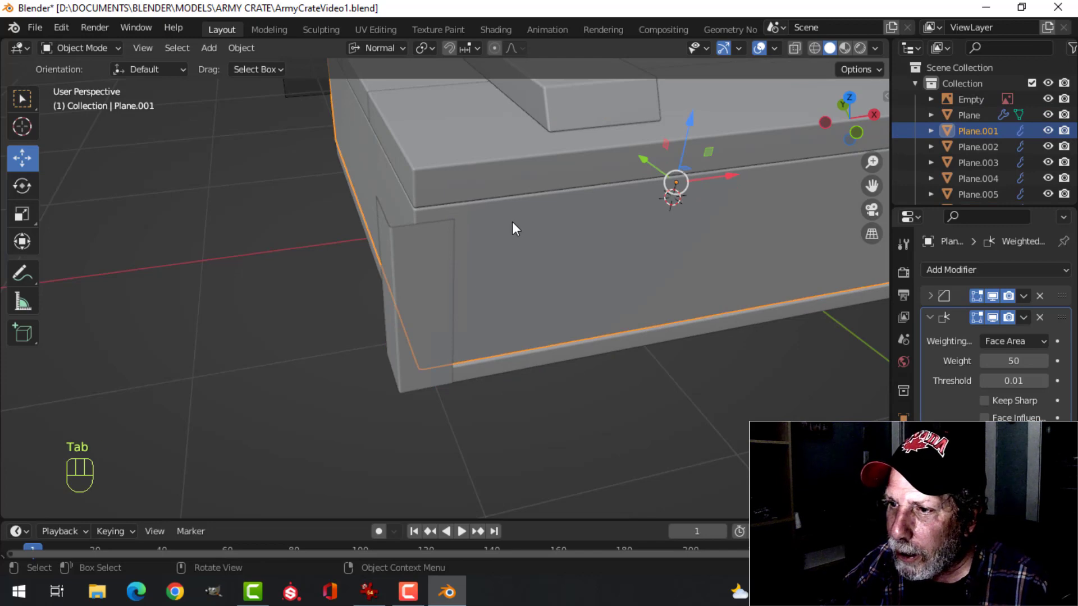
key("Tab")
middle_click_drag(442, 208, 502, 243)
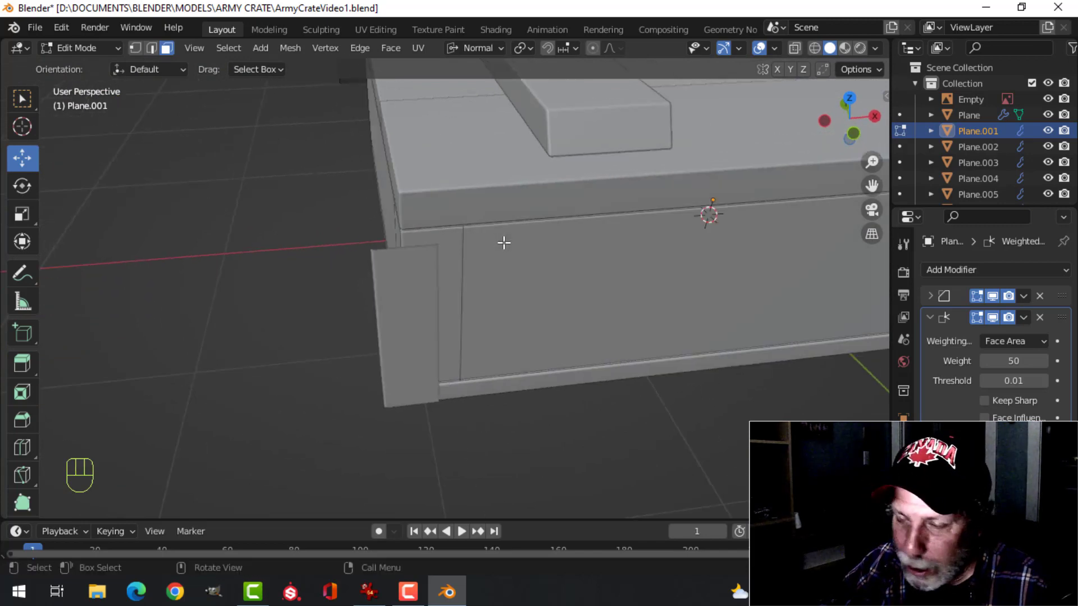
left_click(466, 254, "alt+shift")
middle_click_drag(466, 254, 549, 218)
left_click(630, 192, "alt+shift")
key("x")
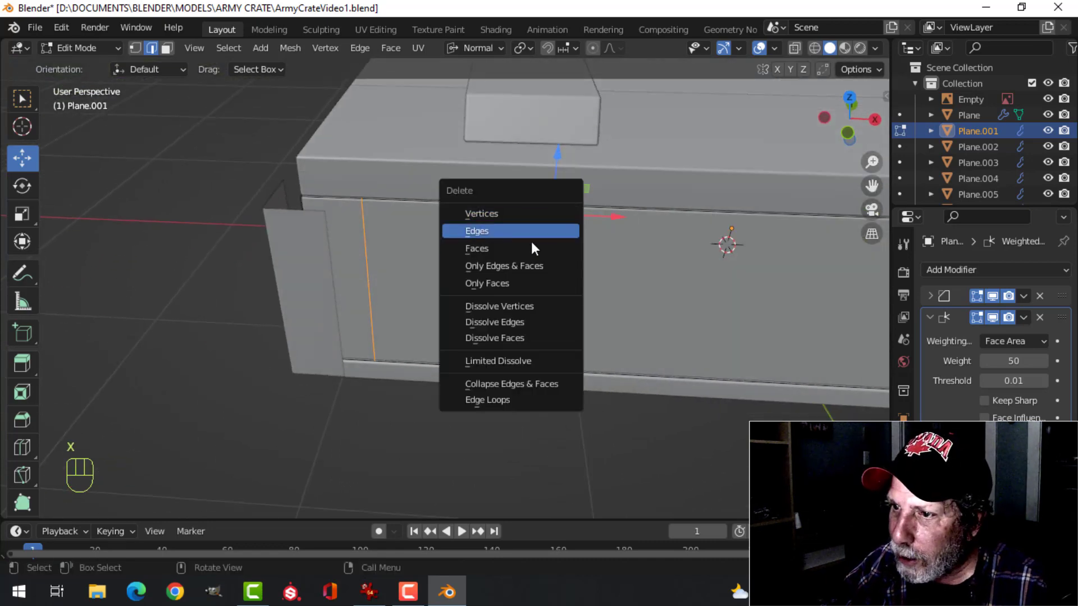
left_click(514, 322)
key("Tab")
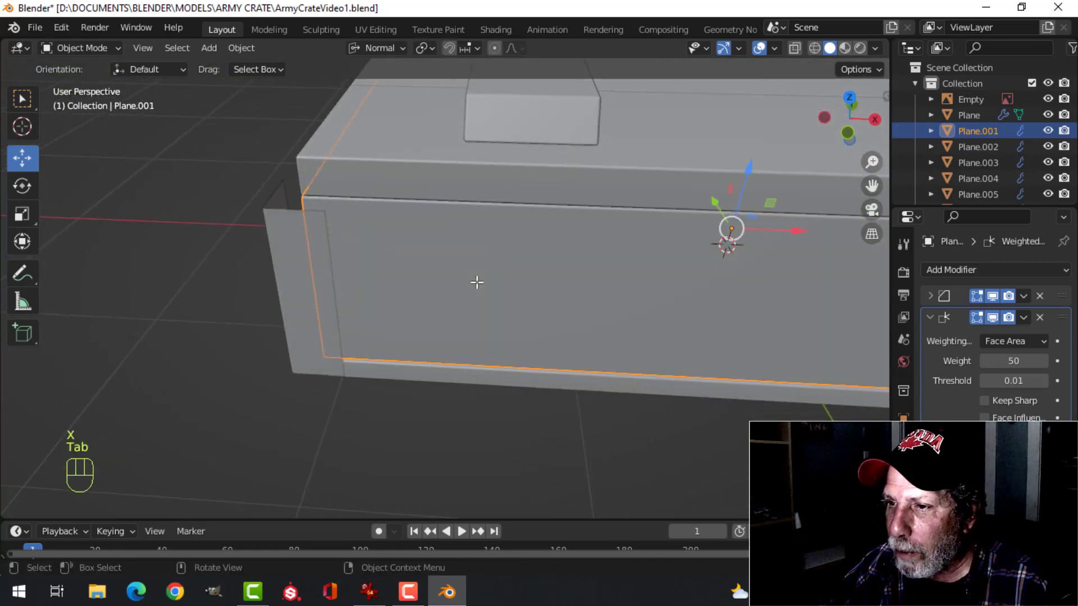
middle_click_drag(474, 282, 448, 225)
key("alt+a")
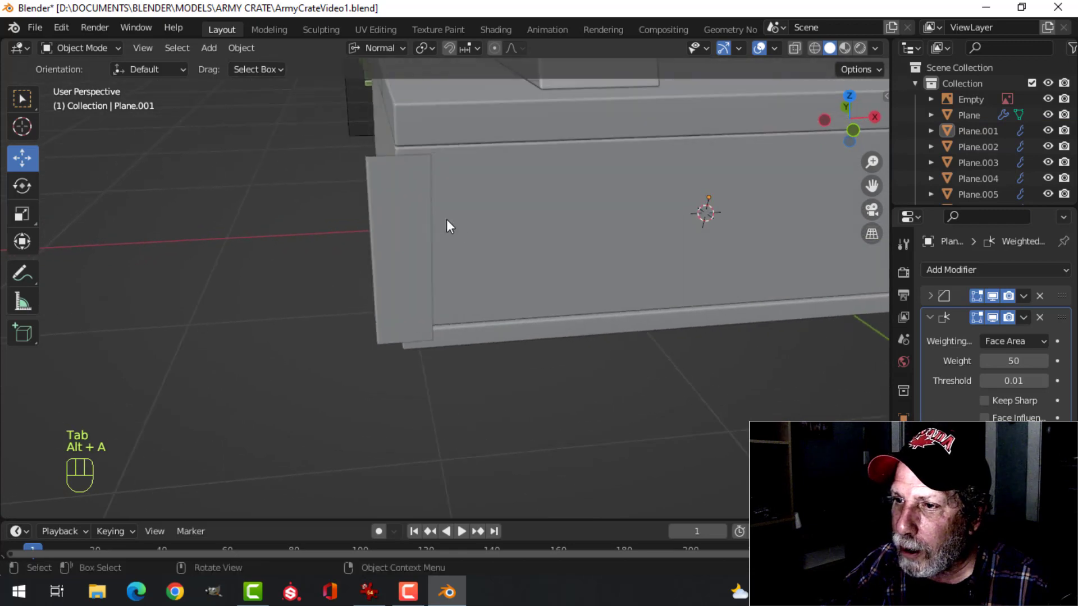
Scale the whole corner plate mesh along normal Y to about 0.80 in wireframe front view, matching the reference plate's top
key("KP_1")
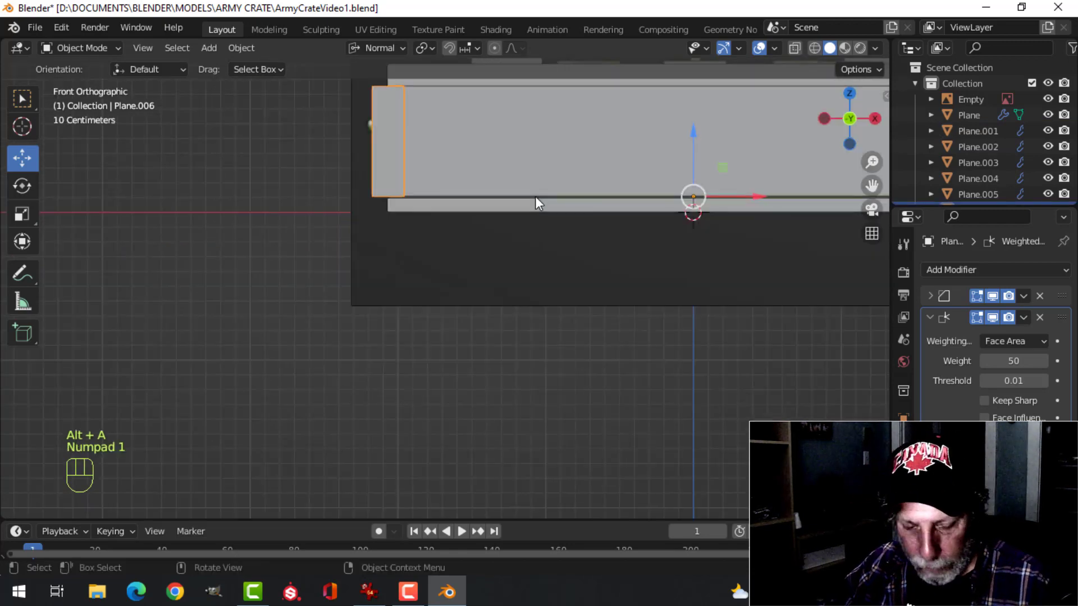
key("z")
key("z")
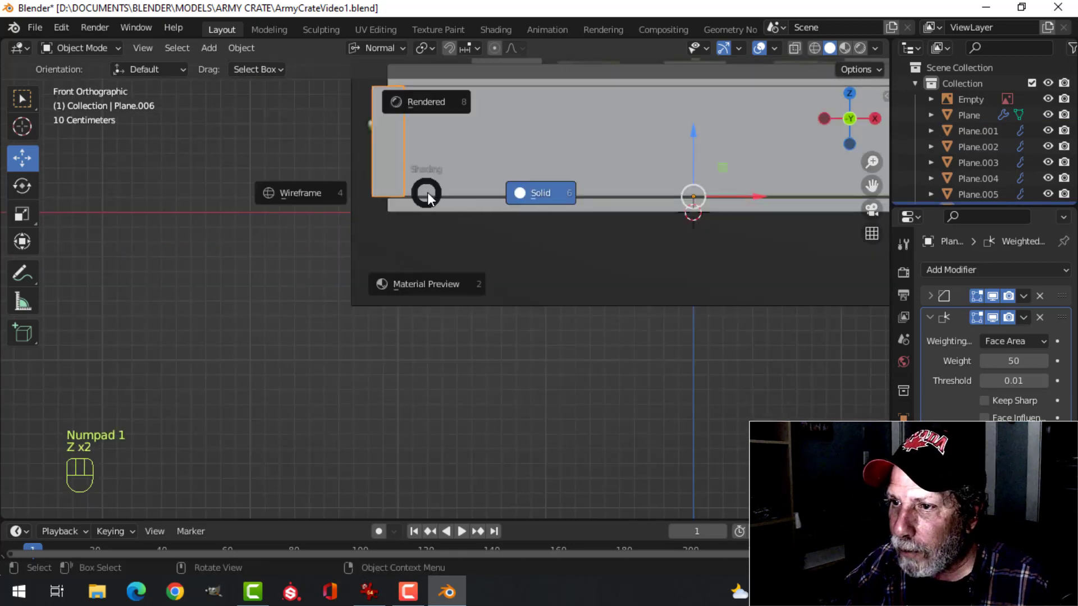
left_click(327, 195)
scroll(480, 160, "up", 2)
middle_click_drag(483, 158, 478, 336, "shift")
key("Tab")
key("a")
scroll(480, 290, "up", 3)
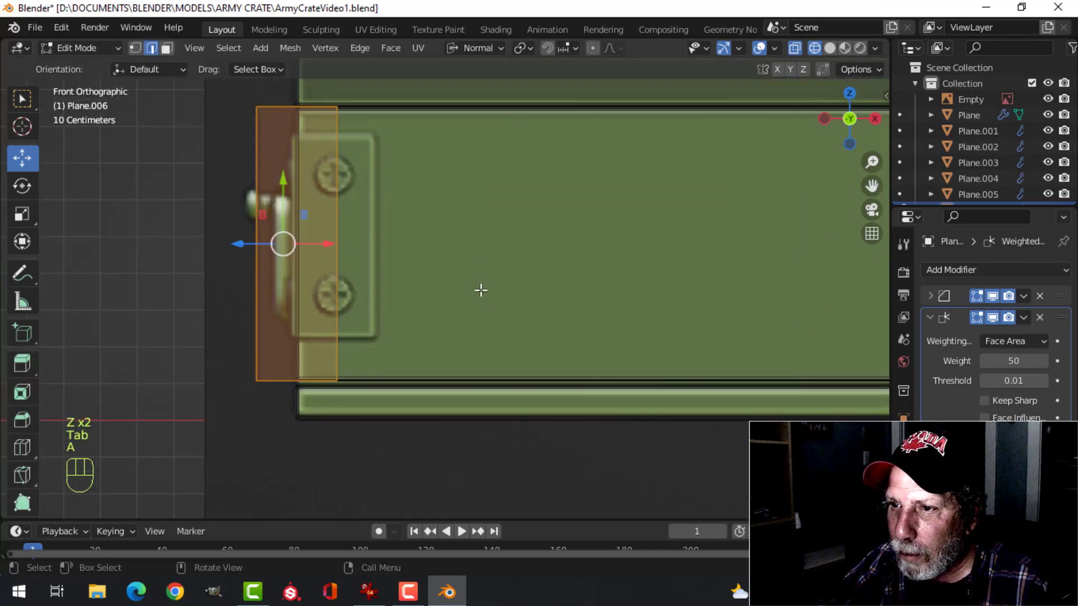
middle_click_drag(480, 289, 528, 283, "shift")
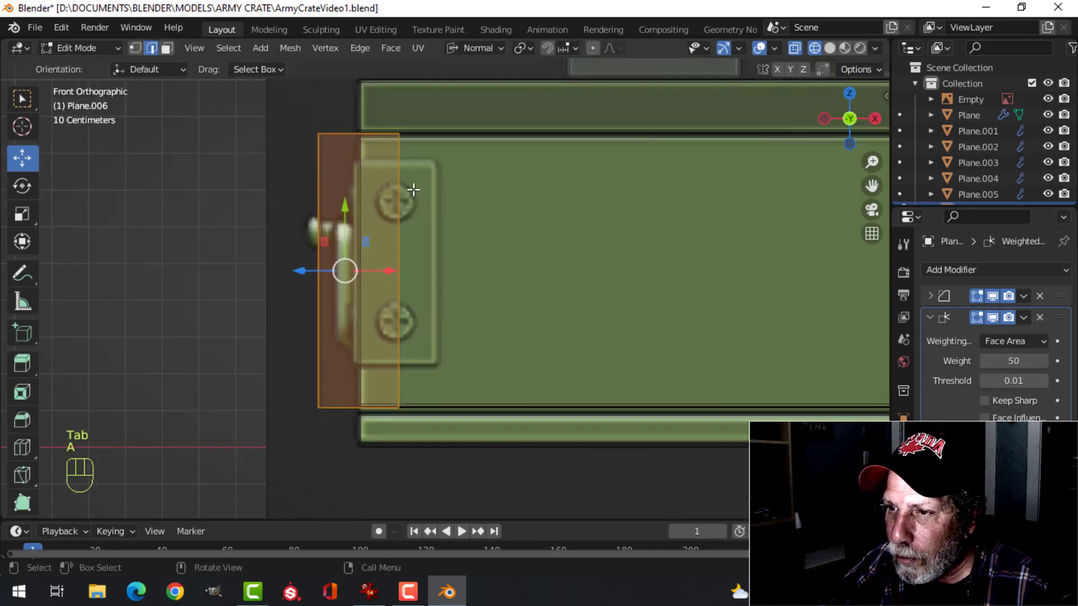
key("s")
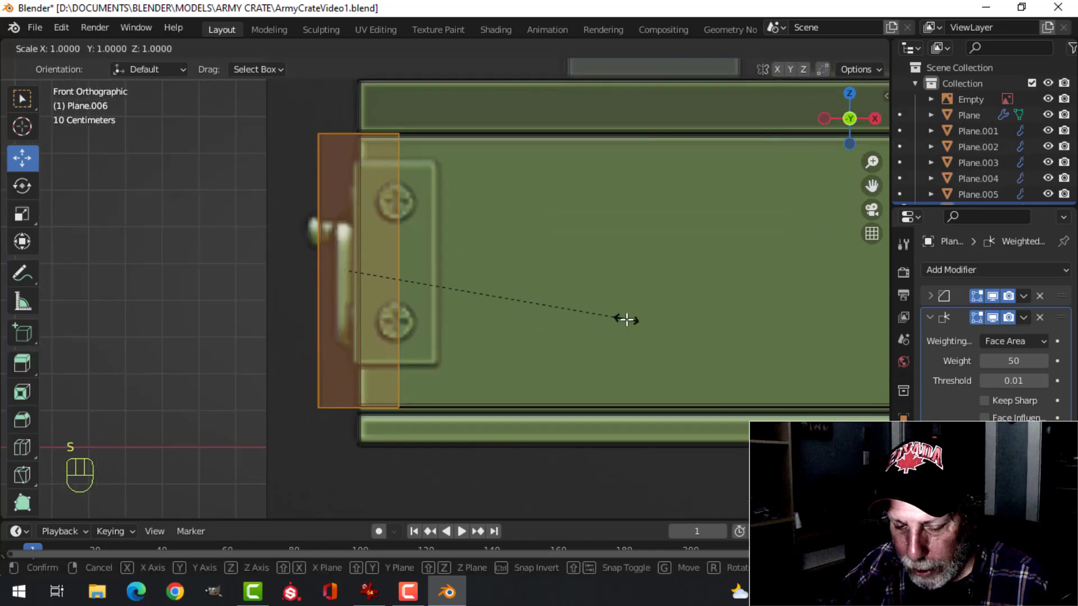
key("y")
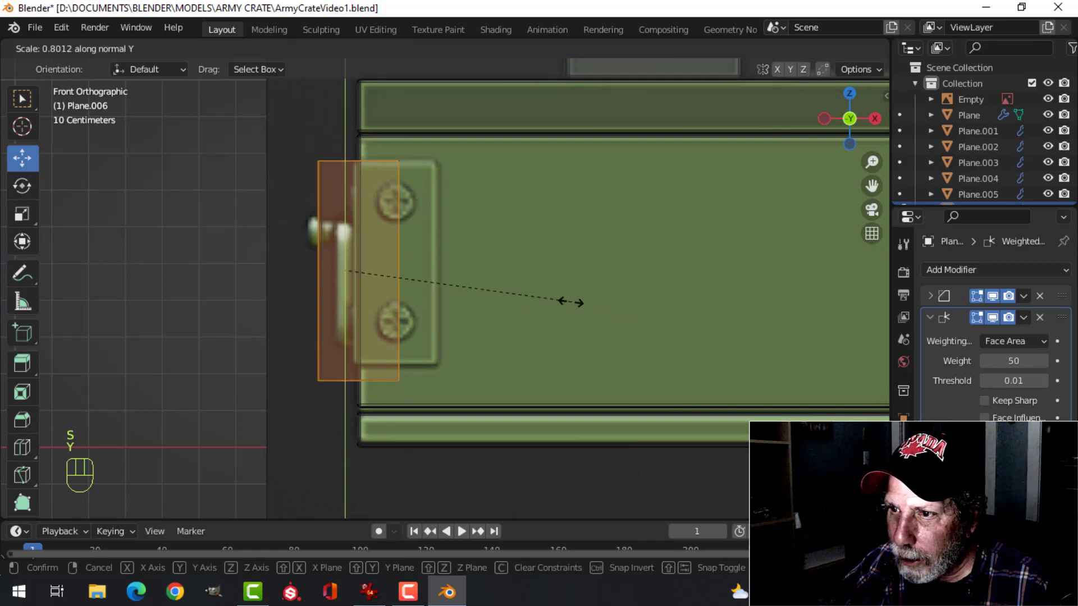
left_click(568, 303)
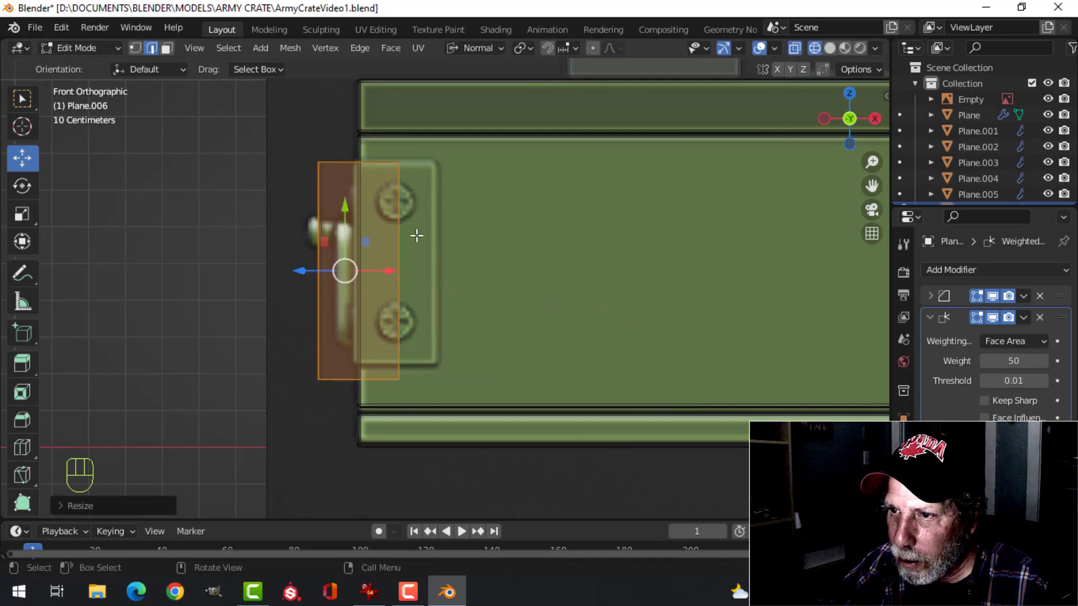
Raise the corner plate's bottom edges to the lower edge of the reference plate and return to solid shading
key("alt+a")
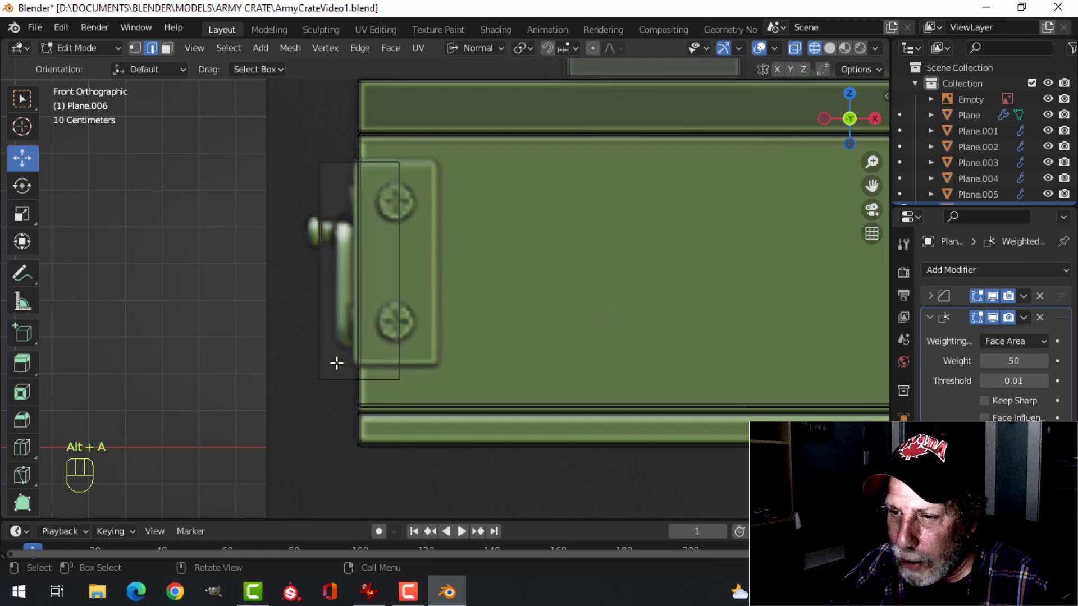
key("b")
left_click_drag(259, 341, 456, 410)
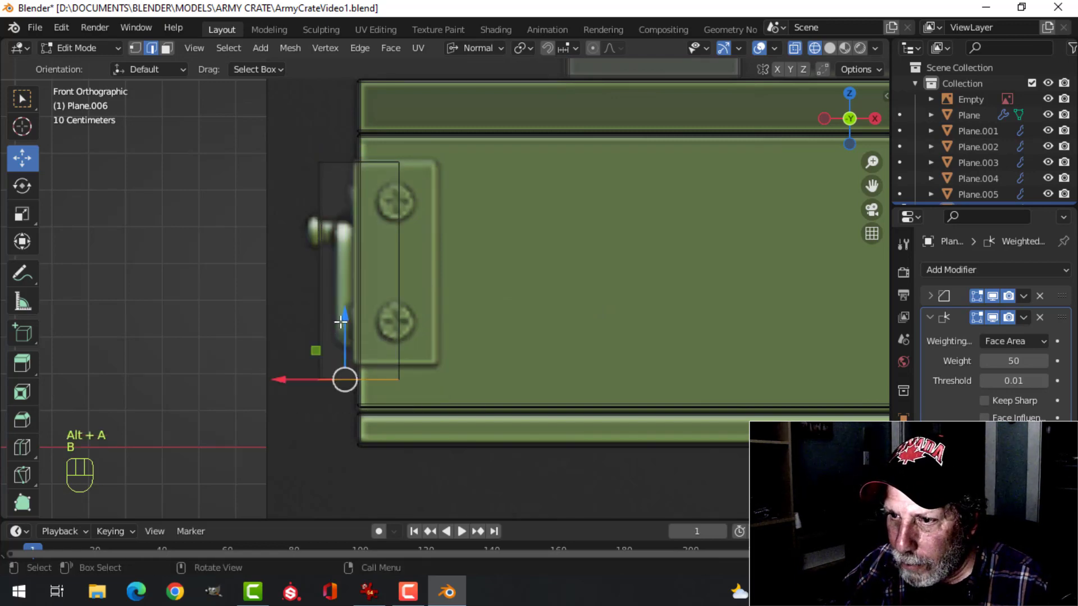
left_click_drag(341, 321, 345, 303)
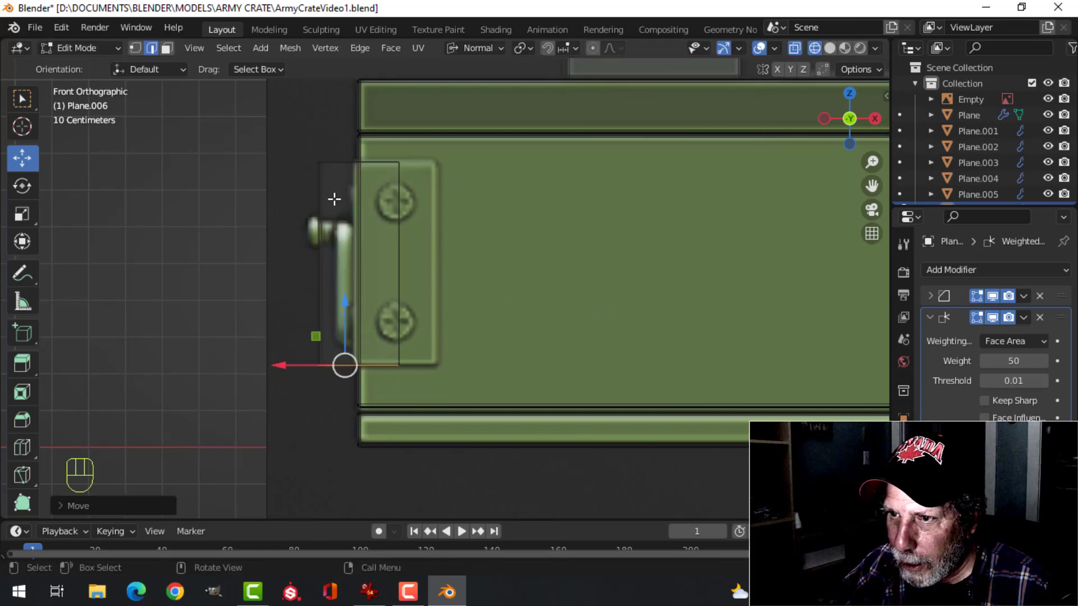
key("alt+a")
key("z")
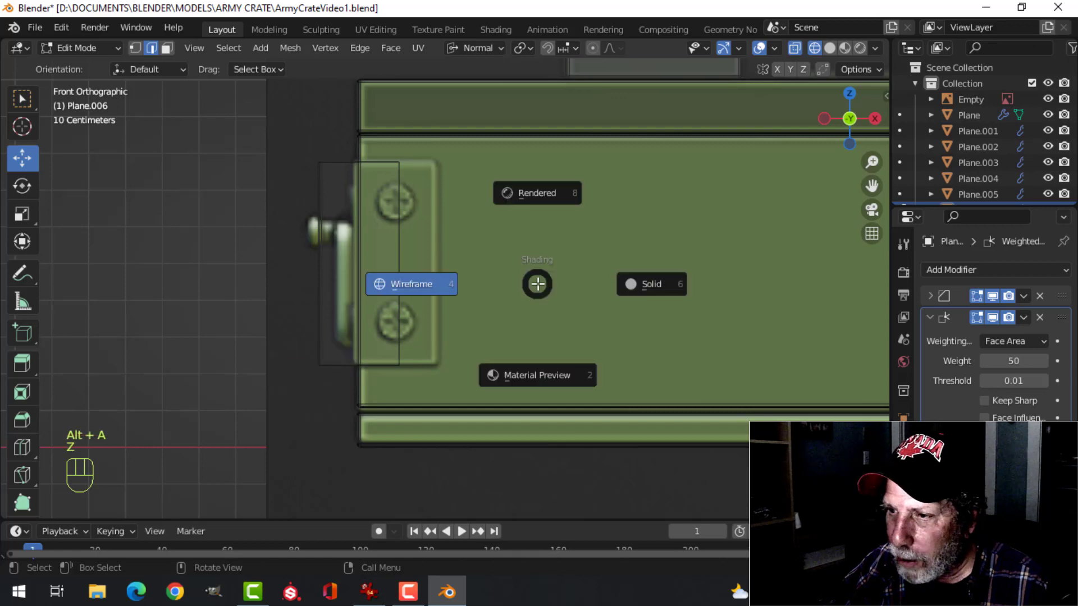
left_click(635, 281)
Add a Solidify modifier to the corner plate object and place it first in the modifier stack
mouse_move(635, 281)
middle_mouse_down()
mouse_move(518, 298)
mouse_move(529, 284)
mouse_move(580, 294)
mouse_move(536, 240)
middle_mouse_up()
scroll(592, 301, "down", 3)
middle_click_drag(536, 241, 520, 282)
key("Tab")
middle_click_drag(530, 319, 524, 297)
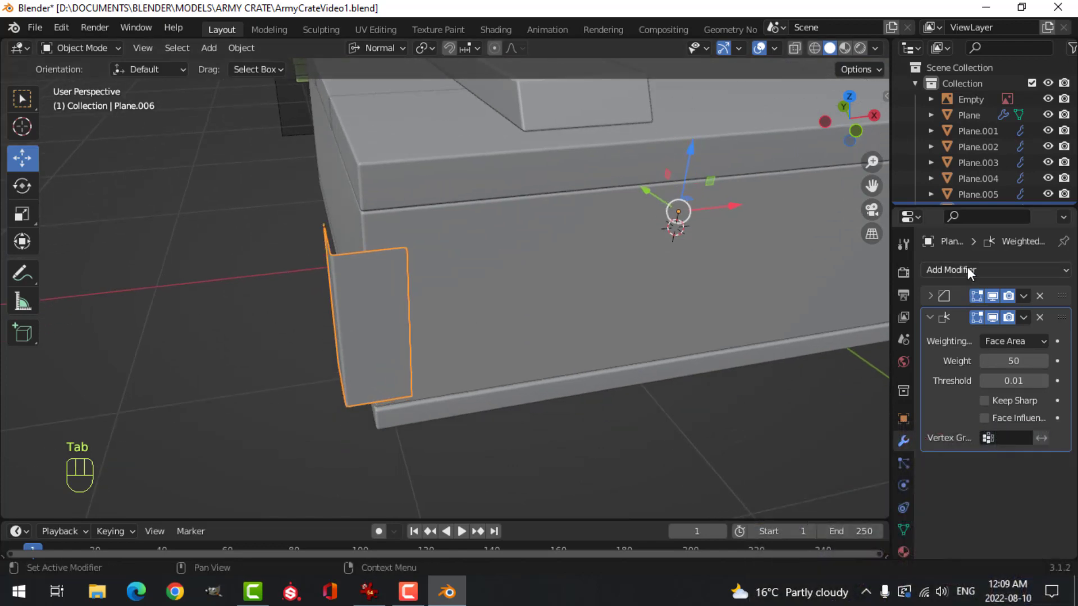
left_click(968, 270)
left_click(760, 538)
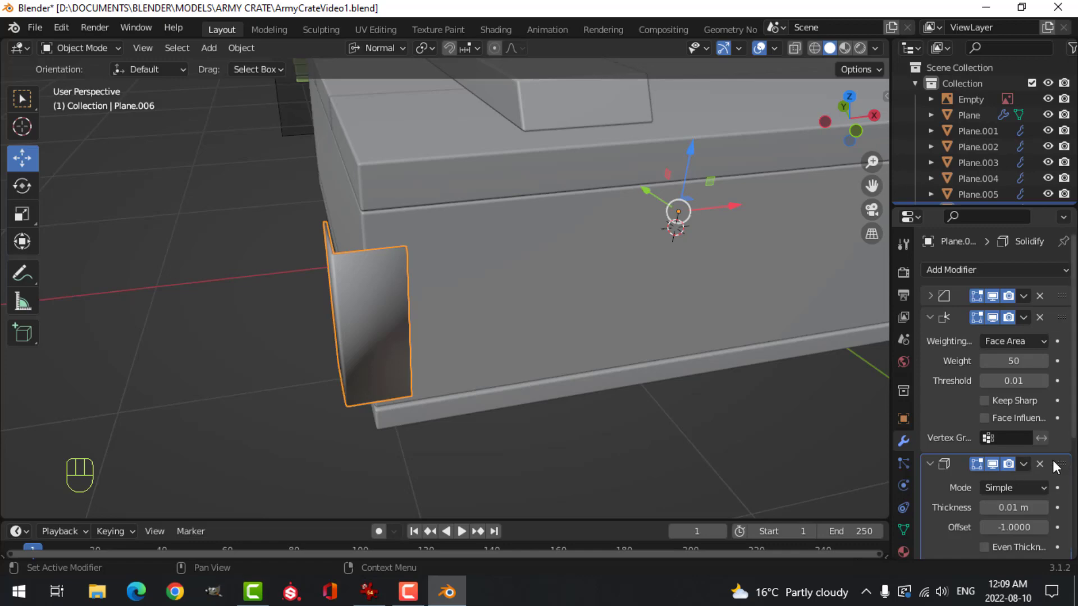
left_click_drag(1060, 465, 1048, 278)
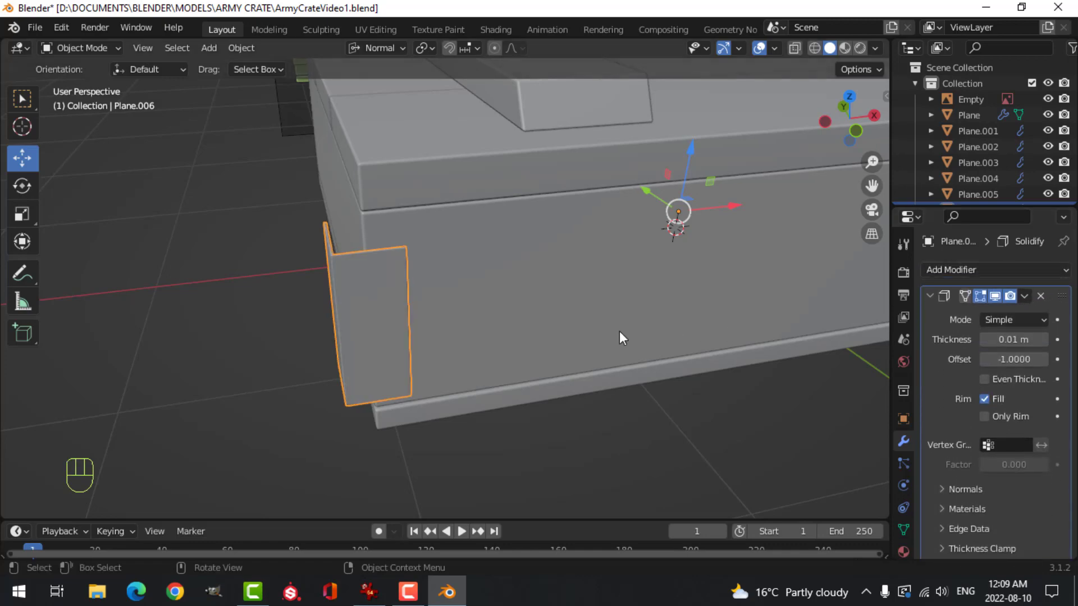
Enable even thickness on the corner plate's Solidify modifier, keeping 0.01 m thickness, and apply the modifier
scroll(619, 333, "up", 1)
mouse_move(619, 333)
middle_mouse_down()
mouse_move(595, 331)
mouse_move(521, 361)
mouse_move(574, 312)
middle_mouse_up()
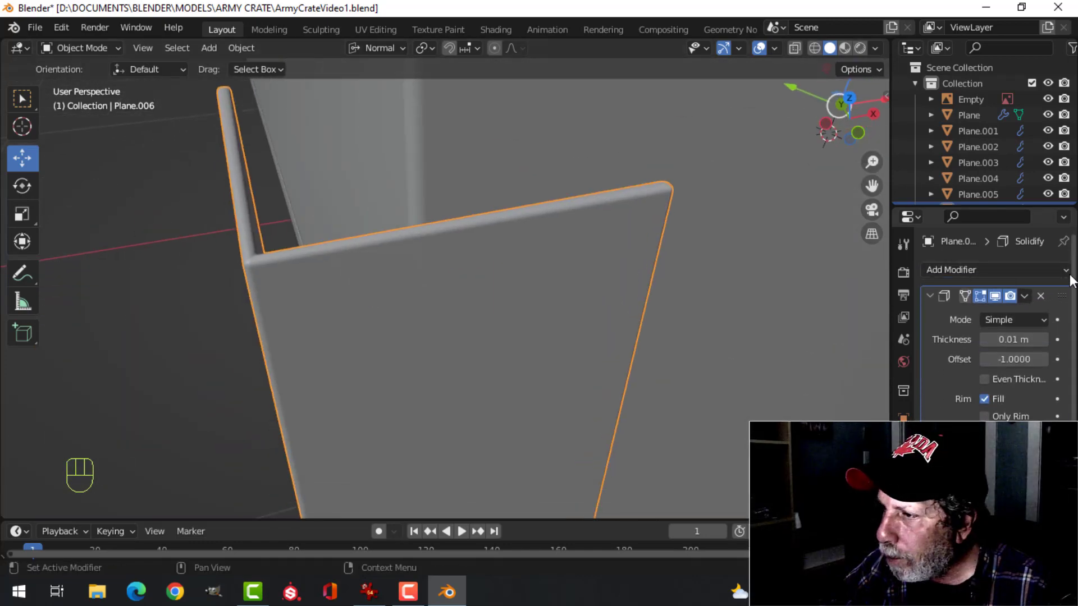
middle_click_drag(679, 329, 619, 337)
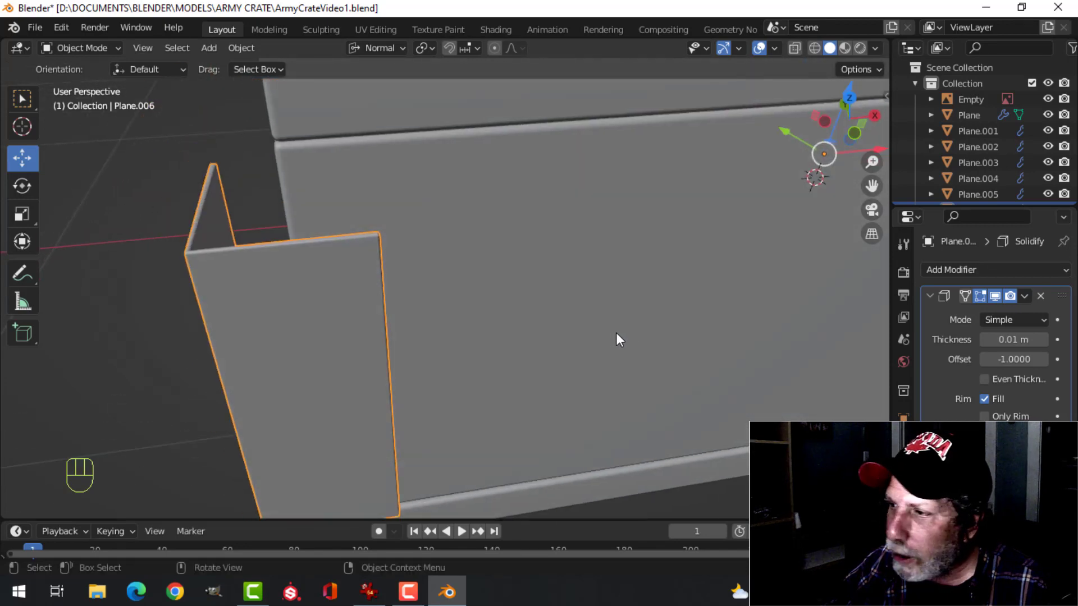
middle_click_drag(703, 360, 588, 355)
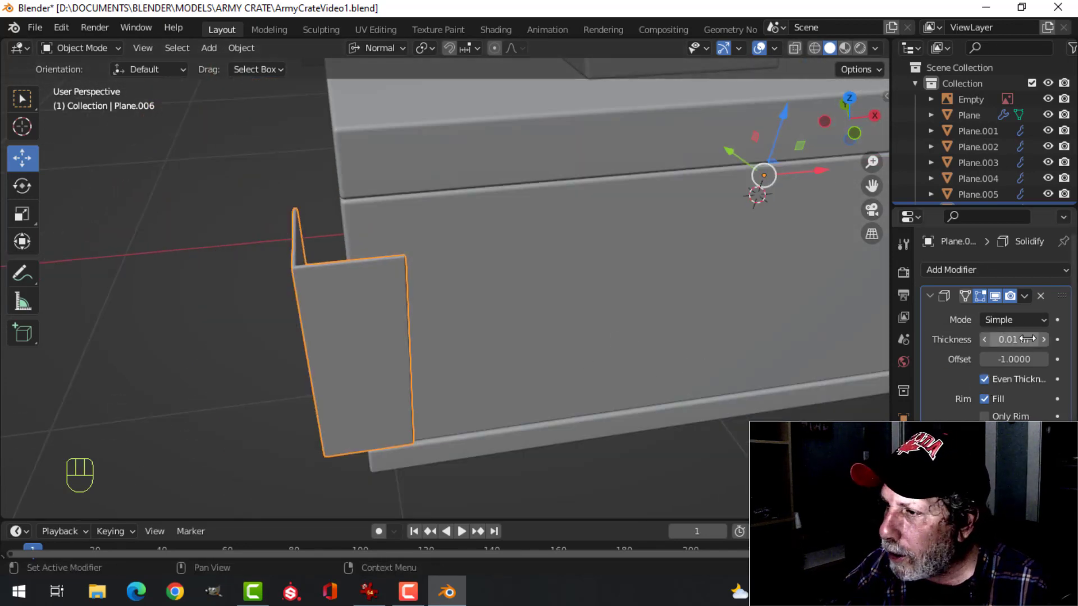
left_click(1042, 319)
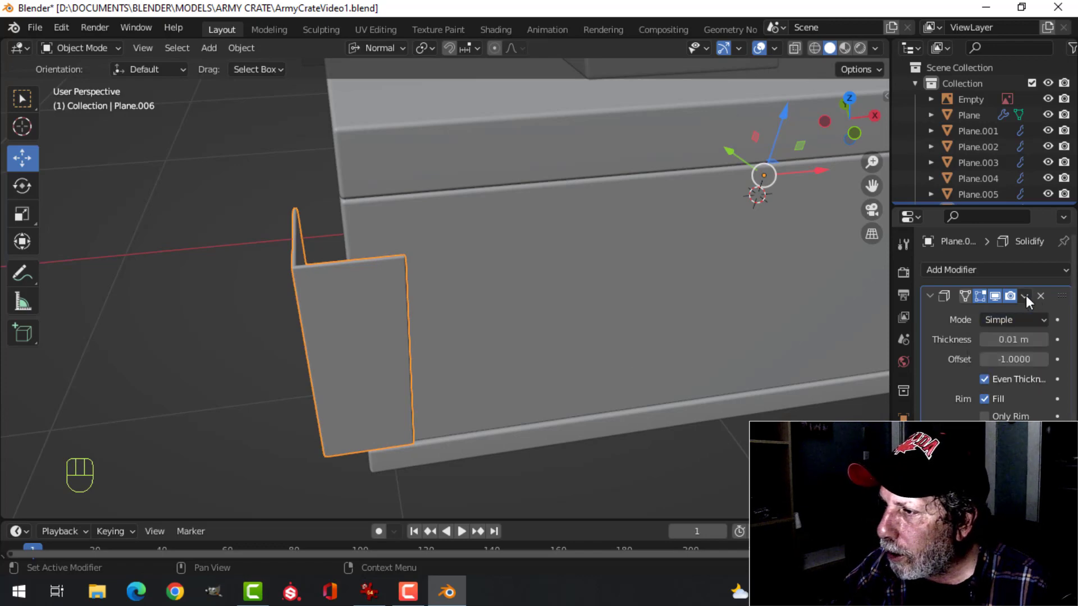
left_click(1025, 296)
left_click(991, 314)
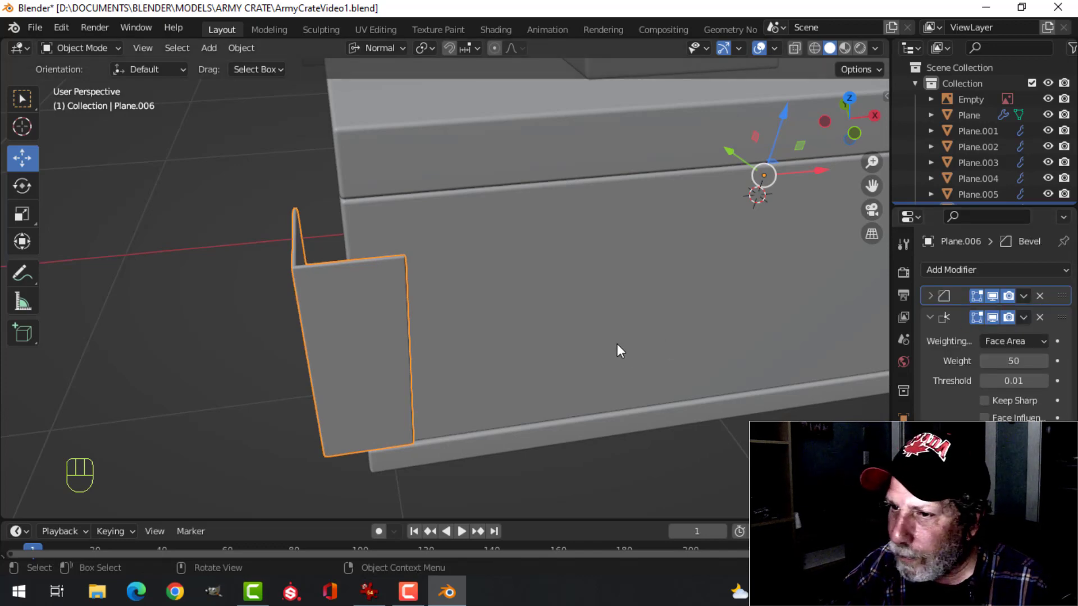
Move the entire corner plate mesh diagonally inward until it sits against the crate body's front-left corner
key("Tab")
key("a")
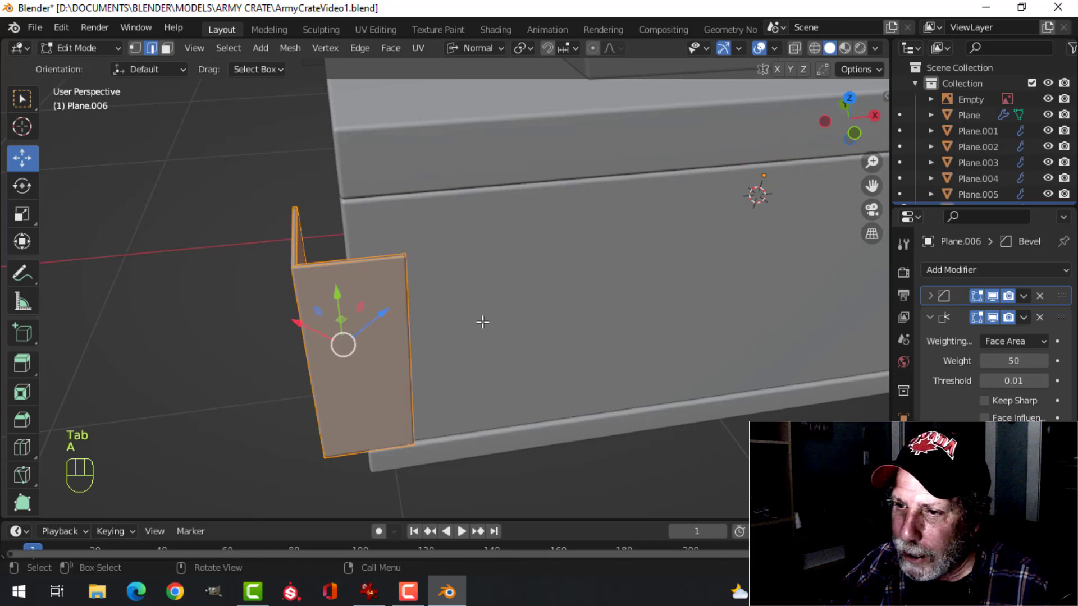
middle_click_drag(474, 161, 349, 346)
left_click_drag(336, 362, 361, 325)
middle_click_drag(362, 325, 469, 265)
key("Tab")
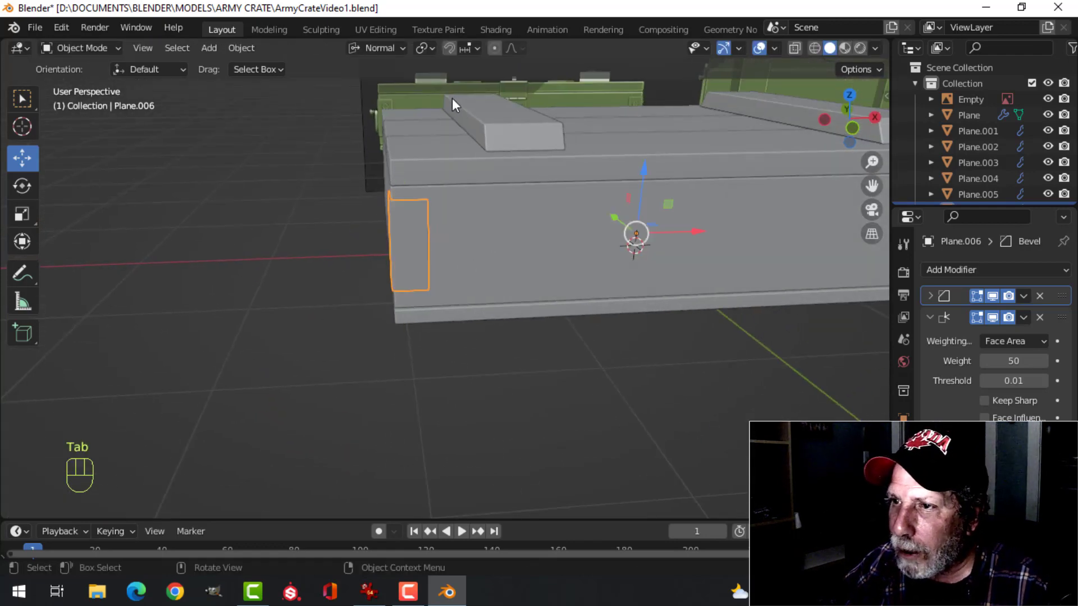
Switch the transform orientation to Global and snap the 3D cursor to the centre of the crate body's entire mesh
left_click(376, 49)
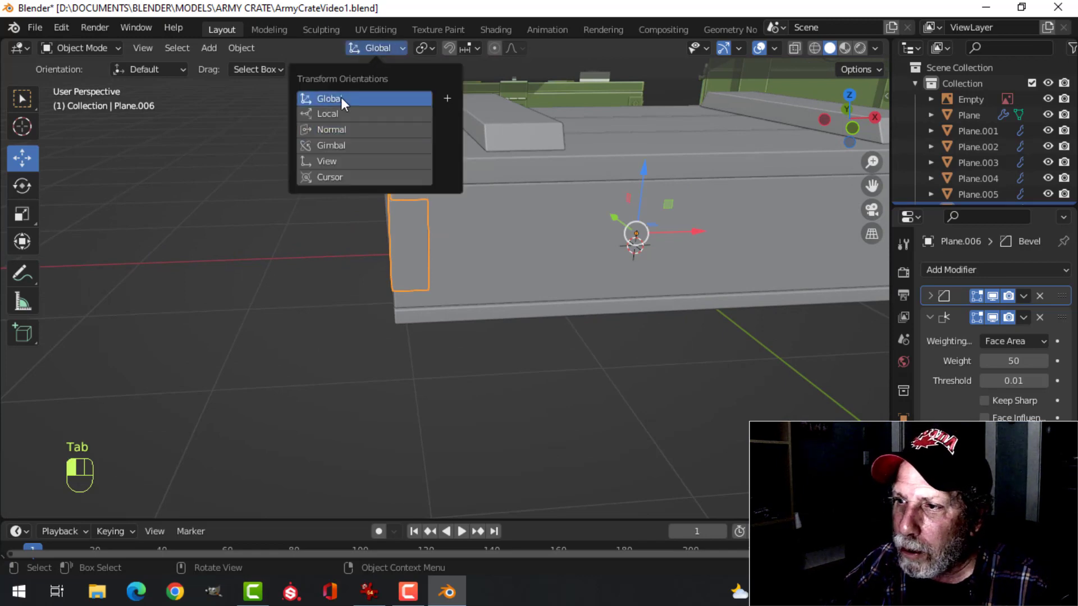
left_click(341, 97)
middle_click_drag(539, 235, 359, 231)
left_click(566, 230)
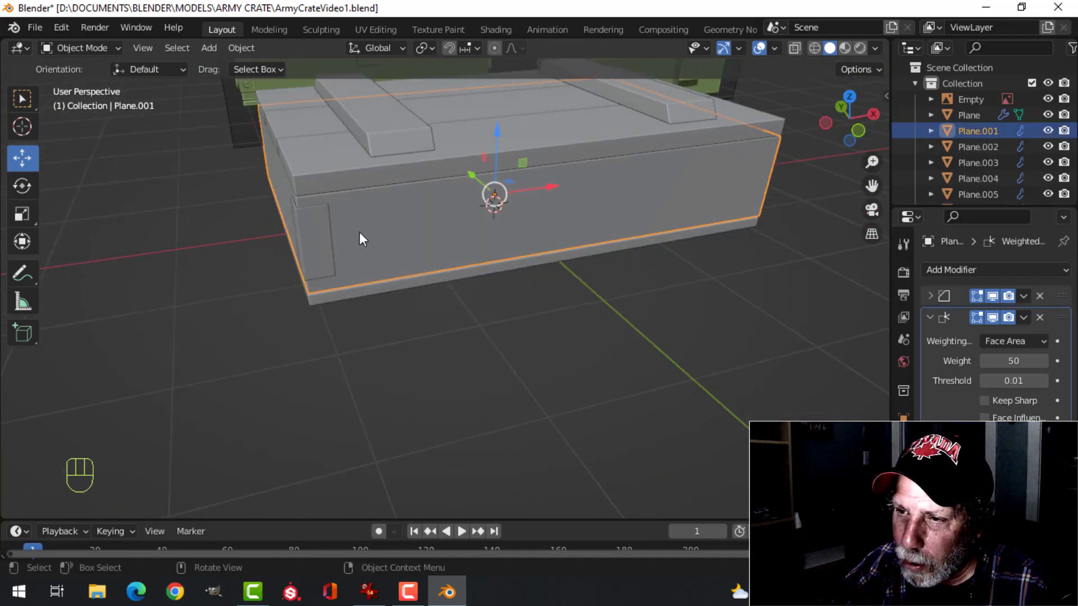
middle_click_drag(511, 231, 498, 267)
key("Tab")
key("a")
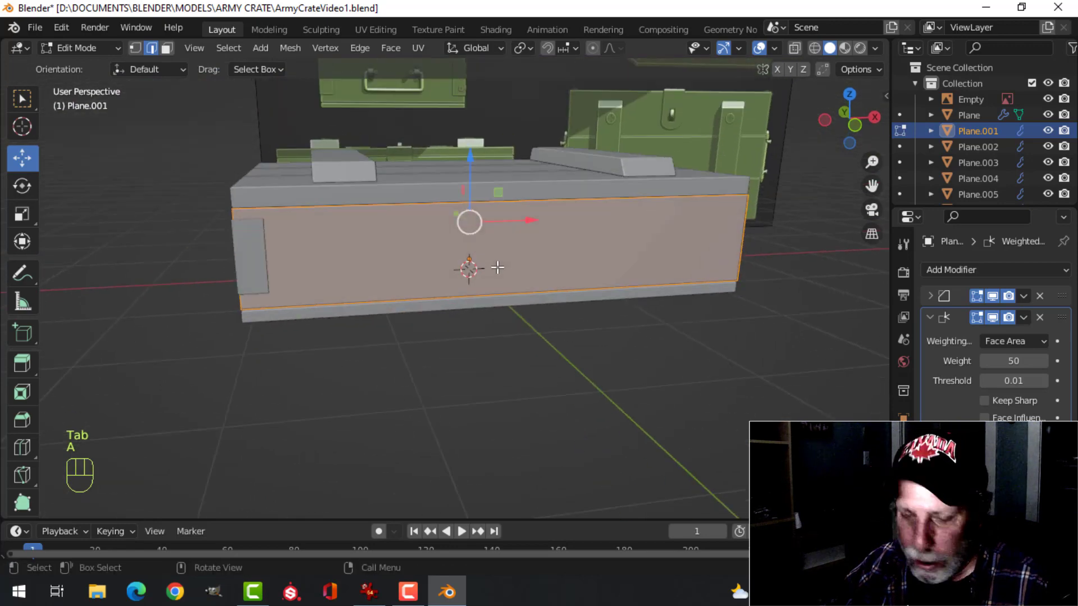
key("shift+s")
left_click(489, 337)
key("Tab")
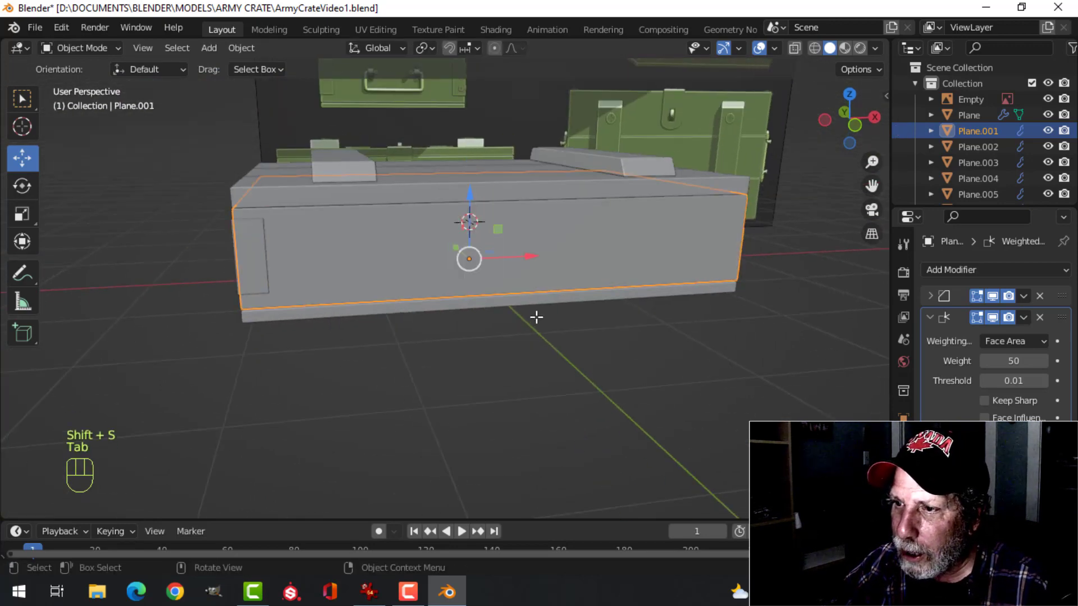
Add a Mirror modifier on the X axis to the corner plate object and deselect everything
middle_click_drag(537, 317, 408, 278)
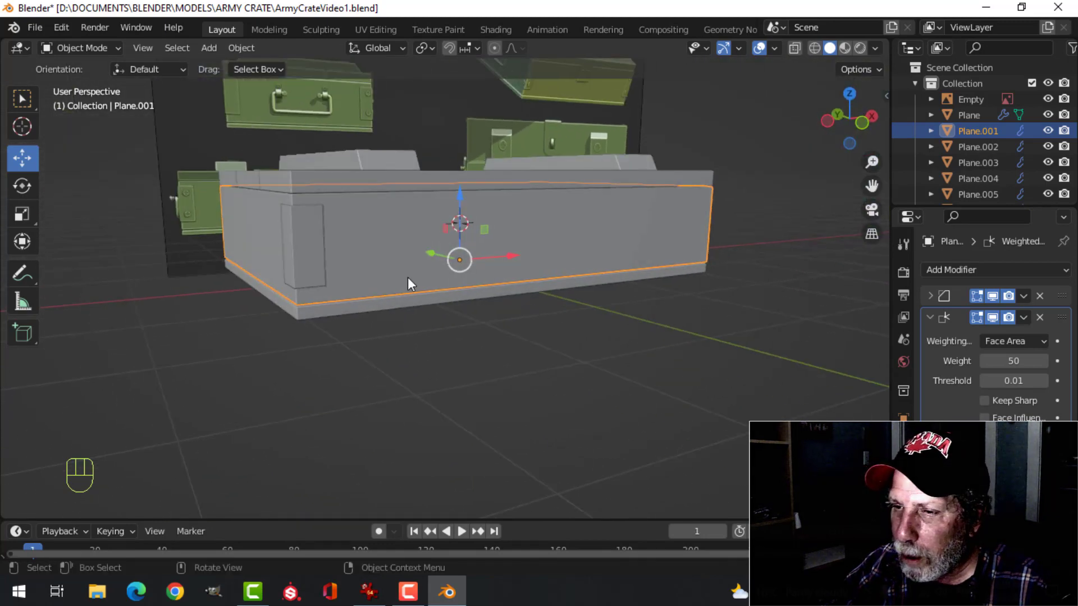
left_click(288, 231)
middle_click_drag(396, 240, 786, 311)
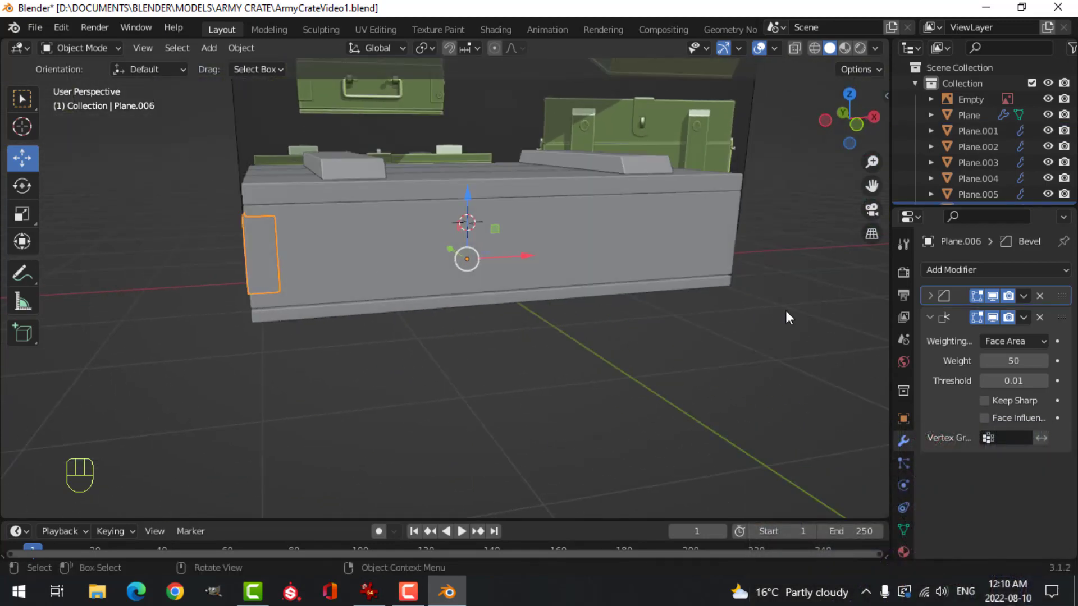
left_click(957, 272)
left_click(763, 454)
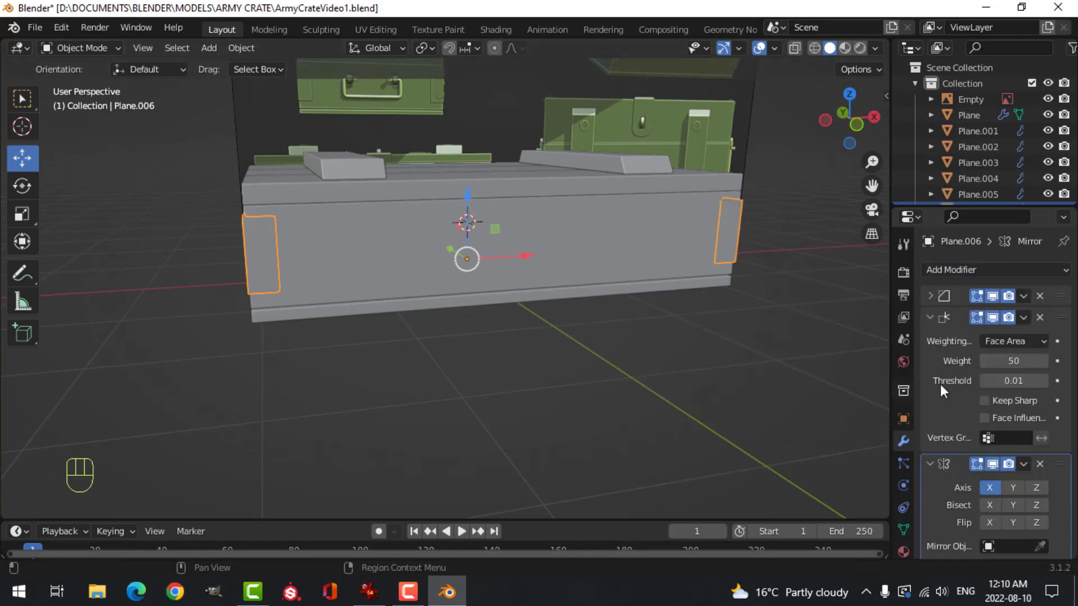
mouse_move(812, 376)
middle_mouse_down()
mouse_move(523, 235)
mouse_move(543, 264)
mouse_move(474, 251)
mouse_move(735, 269)
mouse_move(548, 265)
middle_mouse_up()
key("alt+a")
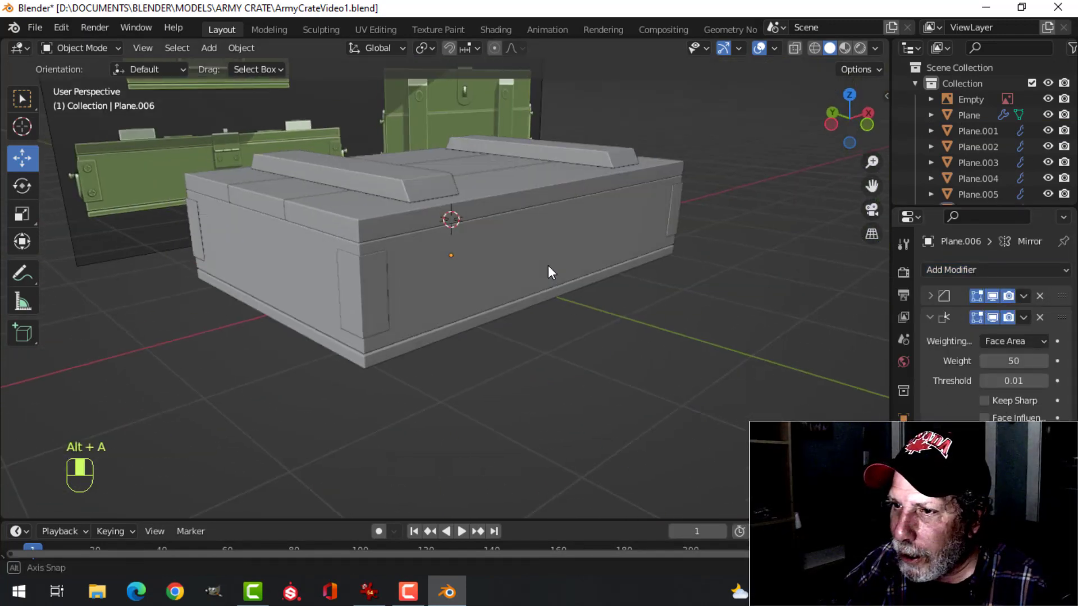
Enable Cavity in the solid viewport shading options
left_click(875, 47)
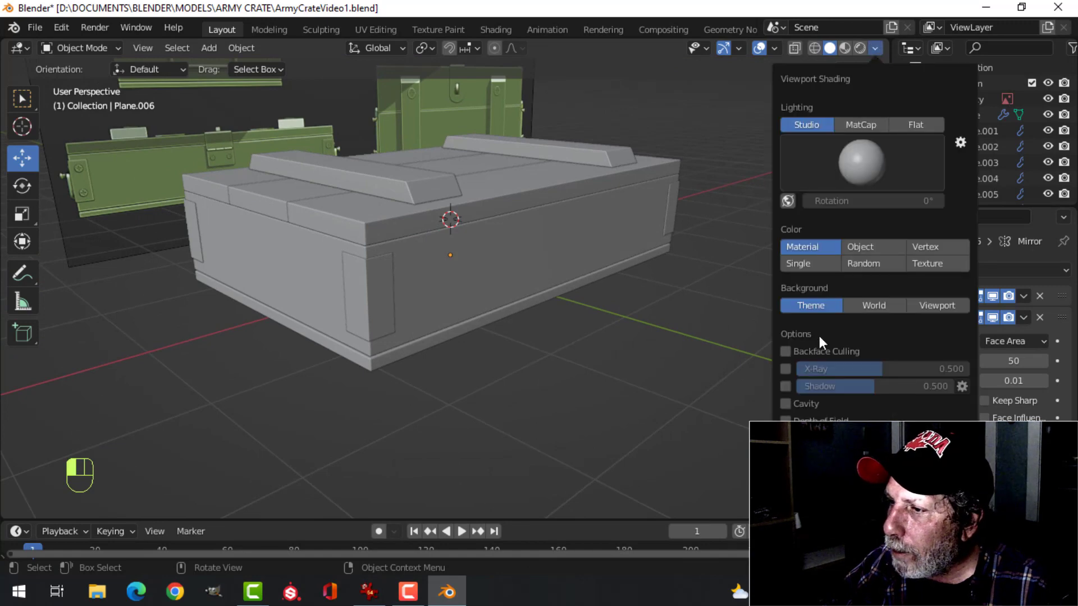
left_click(787, 402)
scroll(574, 293, "up", 2)
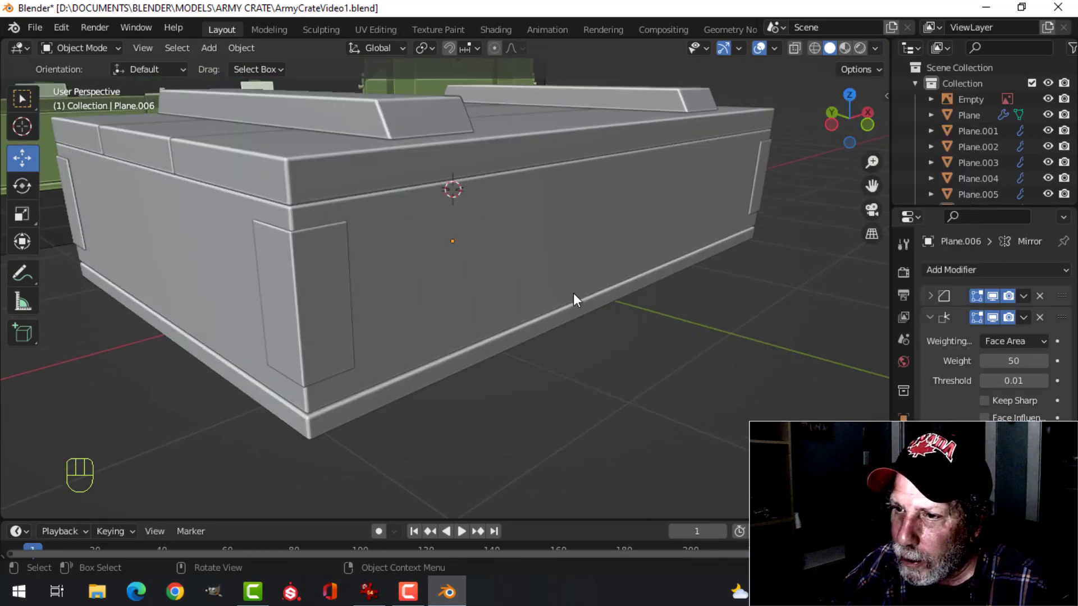
Check the crate's corner plates and lid blocks against the reference image from several angles and save the file
middle_click_drag(573, 293, 488, 284)
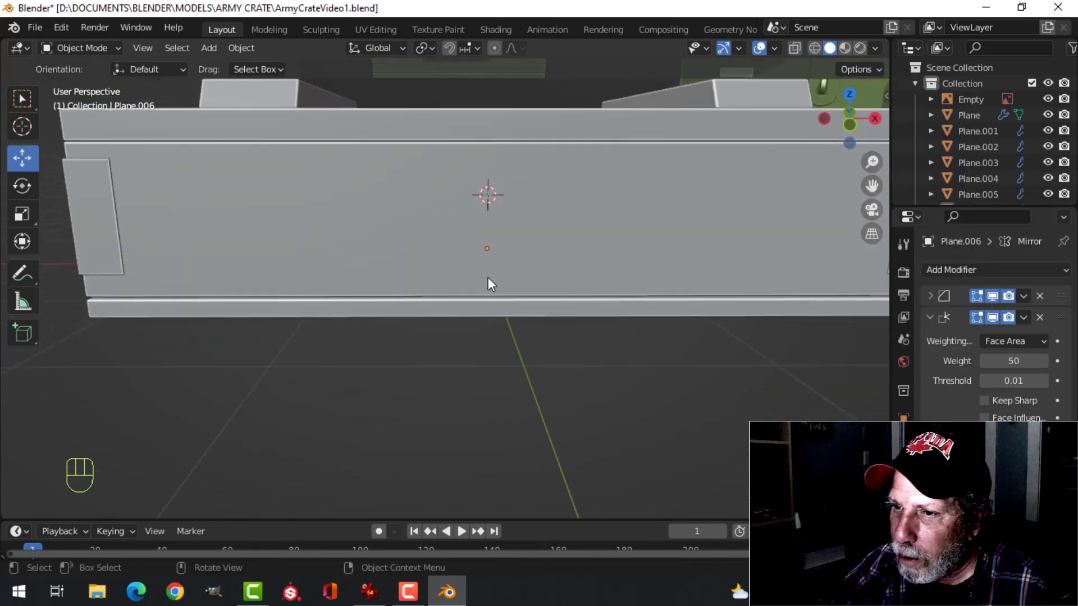
scroll(362, 255, "down", 3)
middle_click_drag(362, 254, 419, 230)
middle_click_drag(497, 138, 295, 312, "shift")
scroll(510, 162, "up", 3)
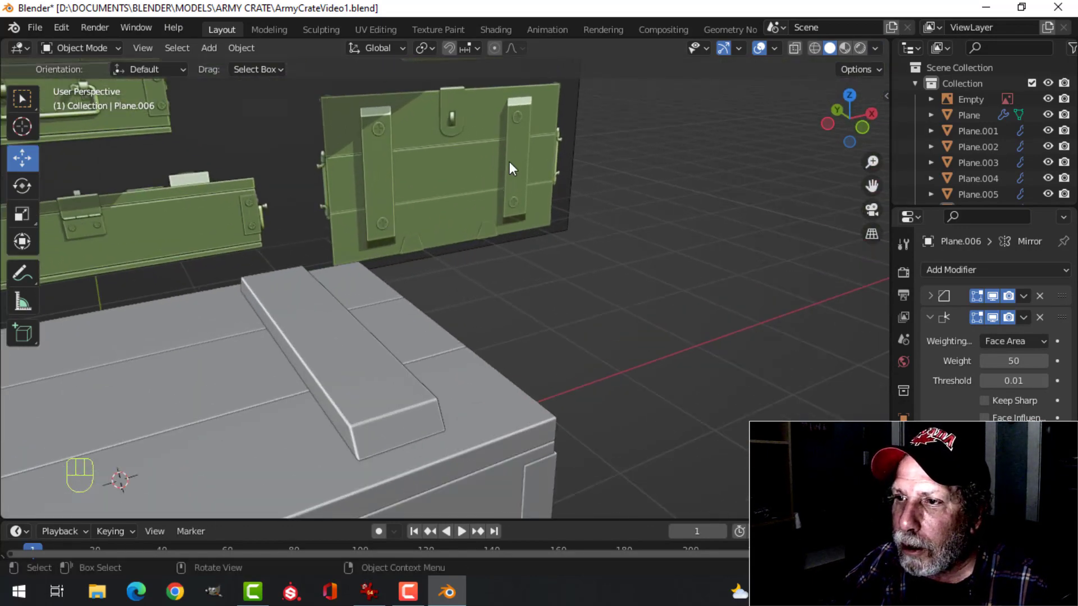
middle_click_drag(510, 162, 447, 393, "shift")
scroll(388, 168, "down", 2)
middle_click_drag(383, 348, 426, 250, "shift")
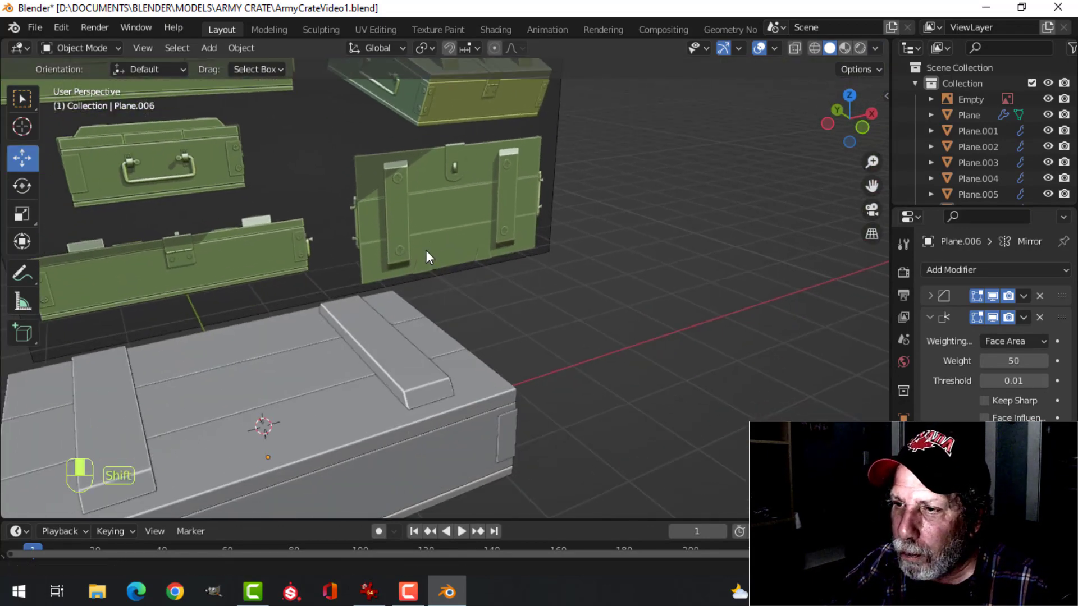
scroll(426, 251, "down", 3)
middle_click_drag(385, 400, 298, 258, "shift")
key("ctrl+s")
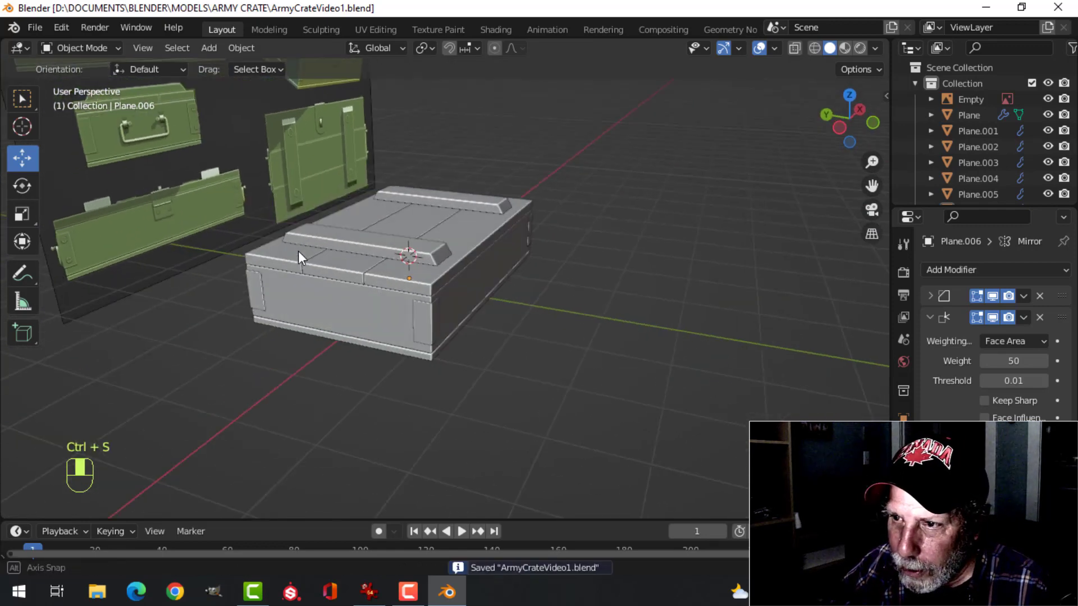
Examine the carrying handle in the reference image's end view of the crate
key("KP_1")
scroll(424, 147, "up", 4)
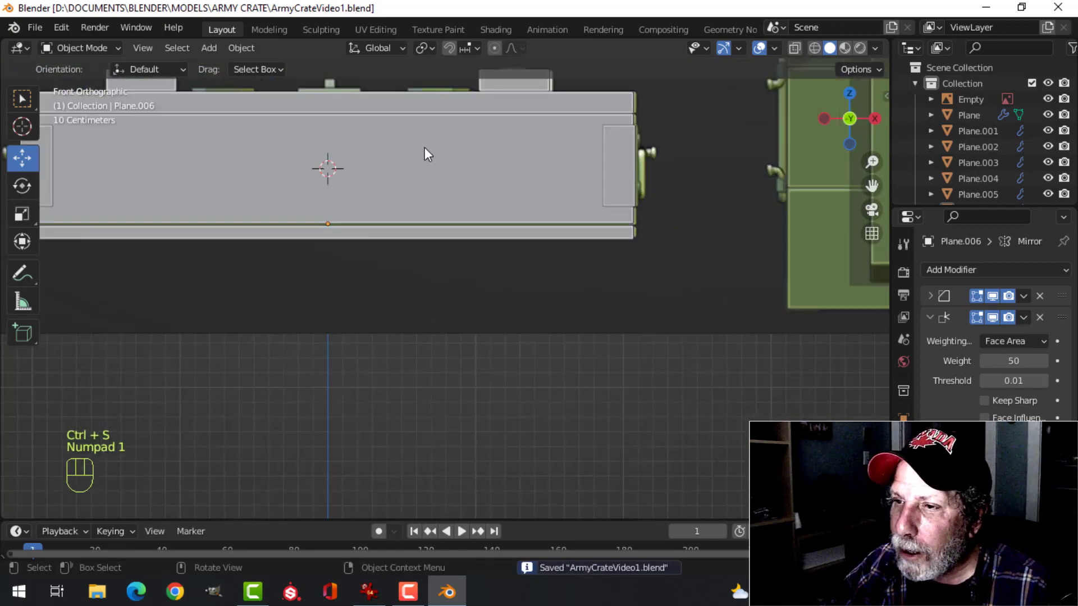
middle_click_drag(425, 148, 420, 368, "shift")
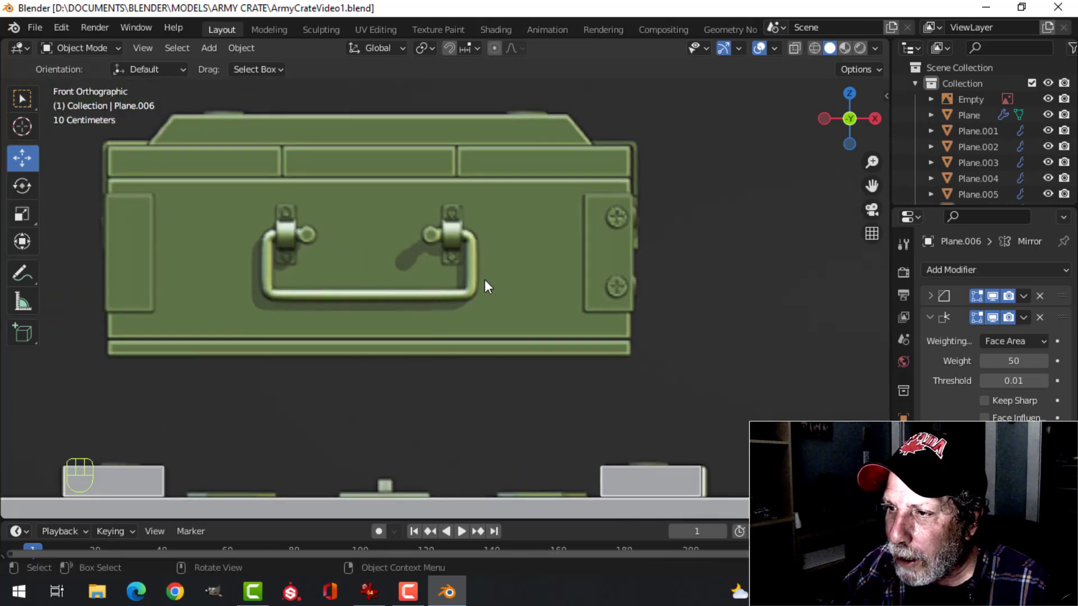
scroll(484, 280, "down", 2)
middle_click_drag(417, 397, 469, 332, "shift")
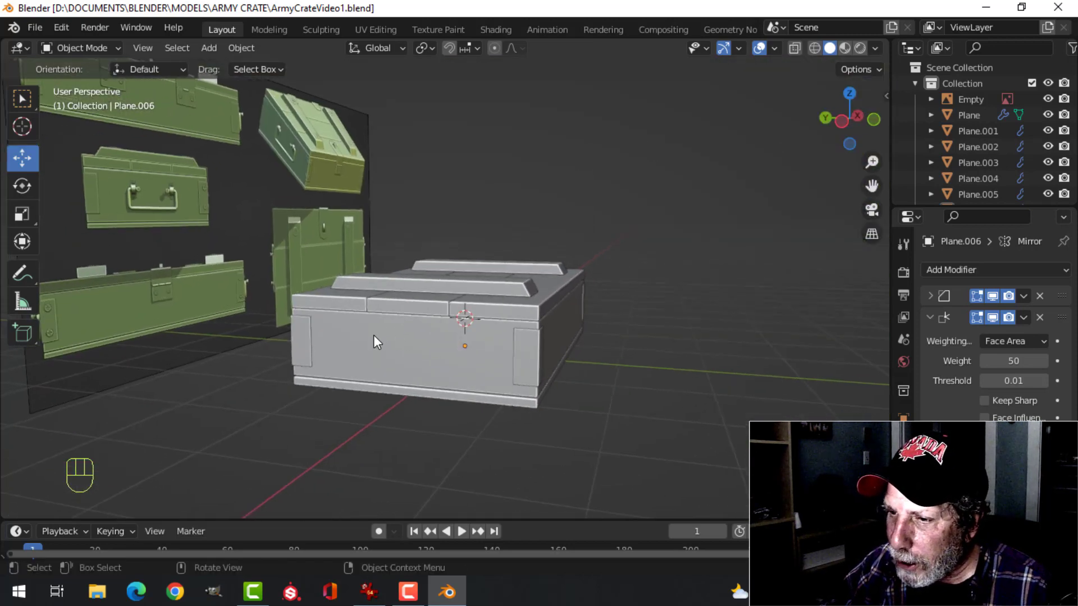
Snap the 3D cursor to the centre of the crate body's left end face and return to Object Mode with nothing selected
key("ctrl+KP_3")
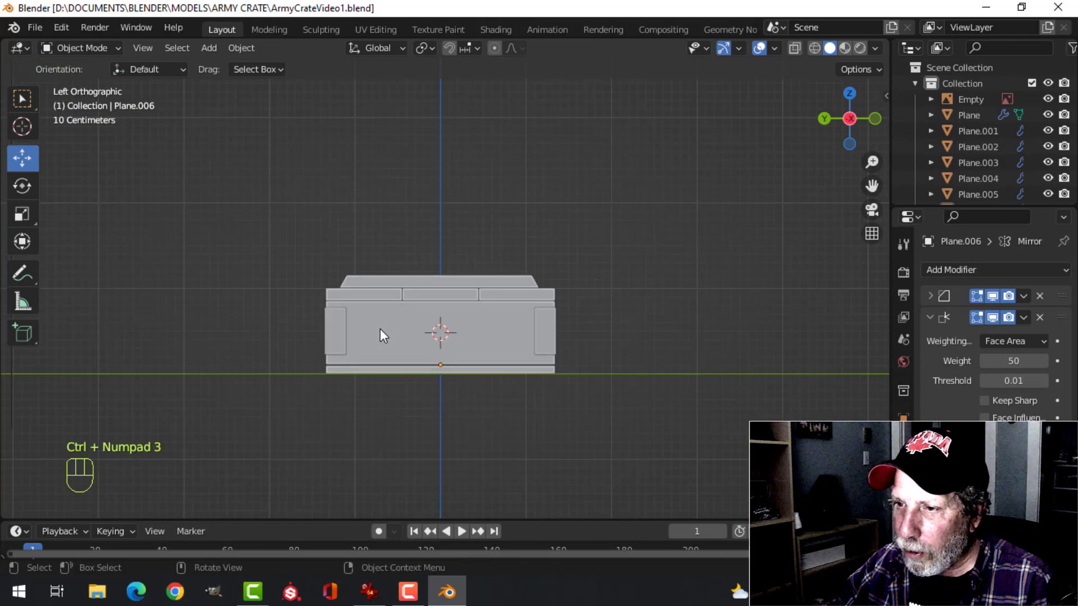
left_click(416, 335)
scroll(491, 359, "up", 3)
middle_click_drag(483, 383, 490, 324, "shift")
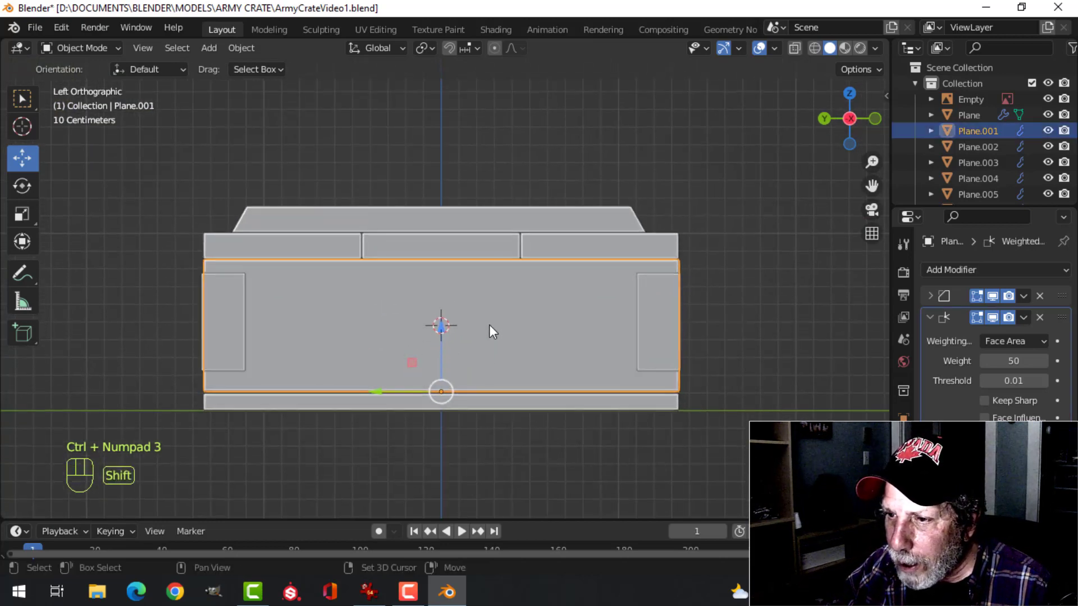
key("Tab")
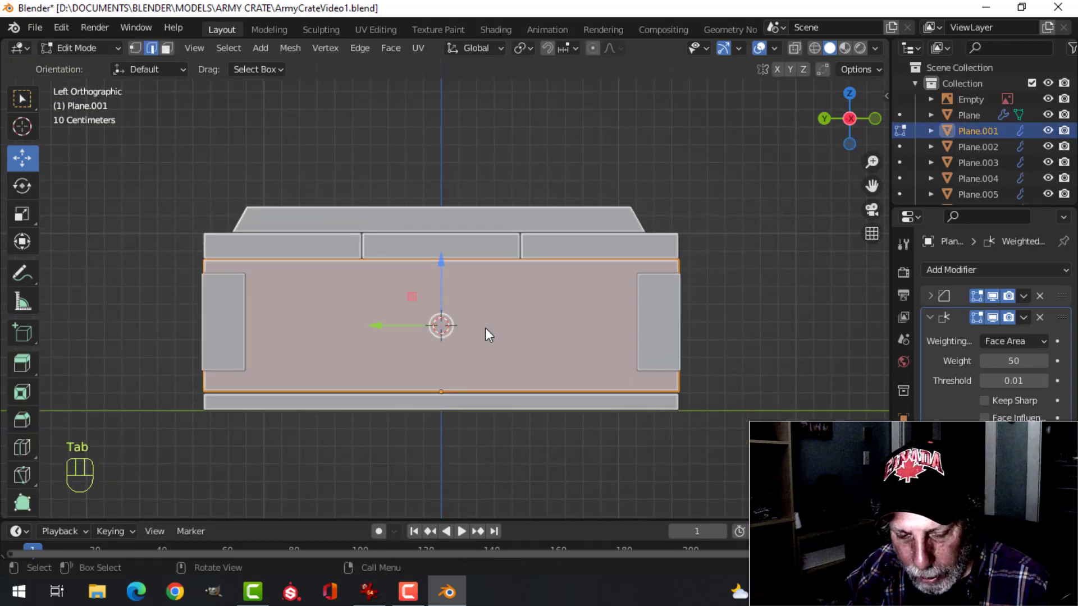
key("alt+a")
key("3")
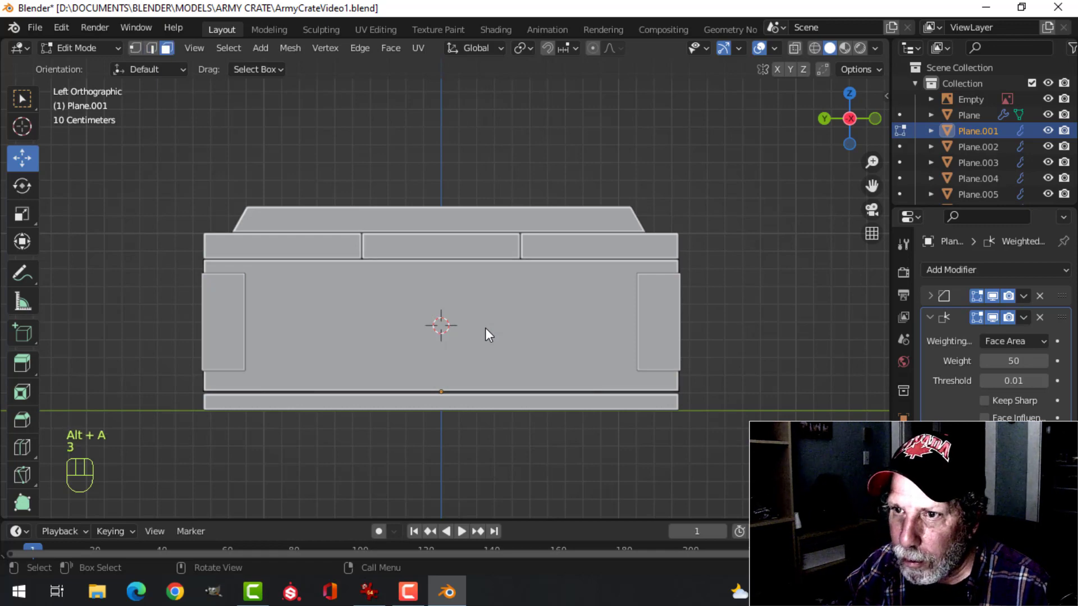
left_click(530, 333)
middle_click_drag(733, 294, 700, 315)
scroll(700, 315, "up", 1)
key("shift+s")
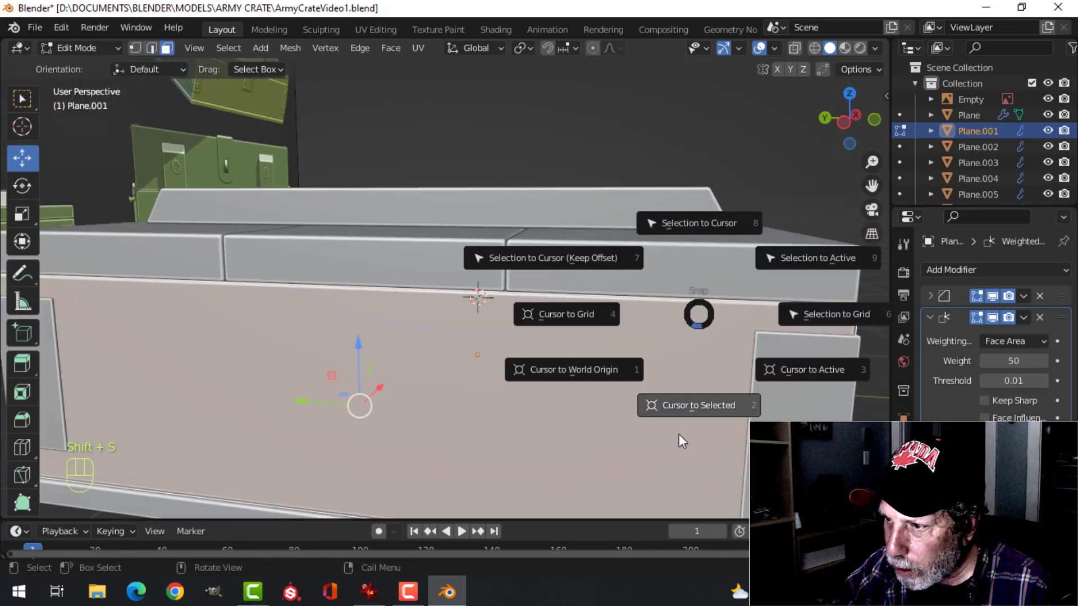
left_click(685, 408)
key("Tab")
scroll(514, 384, "down", 3)
key("alt+a")
Add a 16-vertex mesh circle at the 3D cursor on the crate's left end
scroll(548, 325, "down", 1)
middle_click_drag(548, 326, 537, 368)
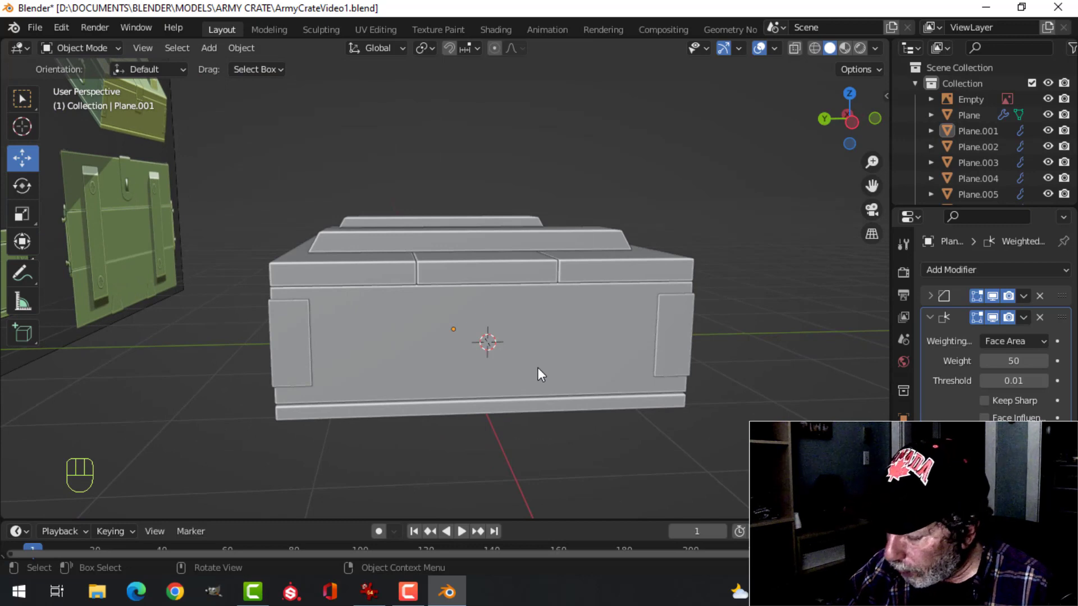
key("KP_1")
key("ctrl+KP_3")
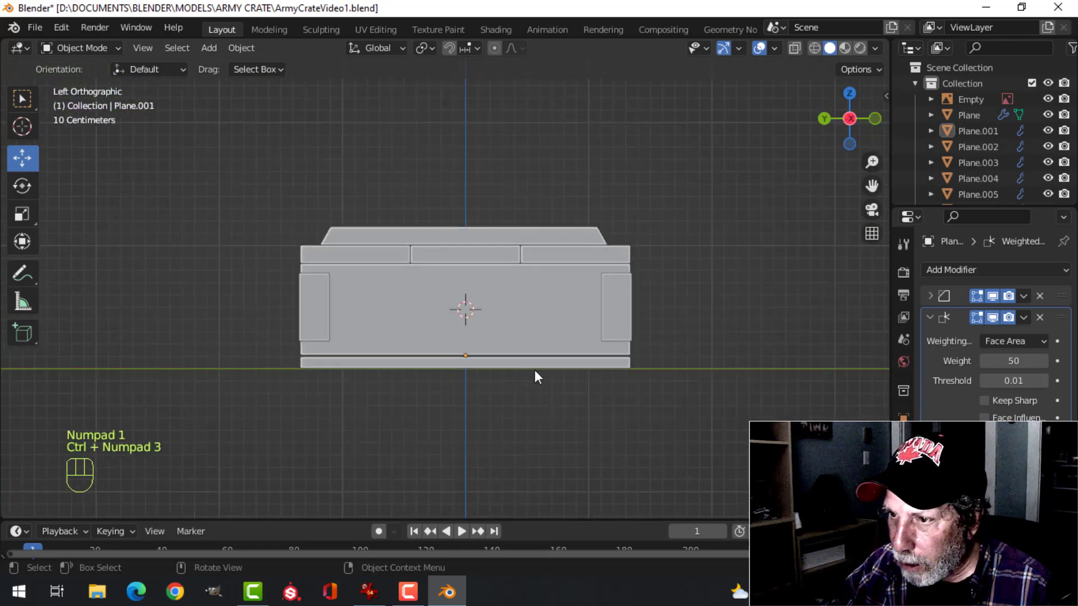
scroll(535, 370, "up", 4)
middle_click_drag(552, 377, 519, 368, "shift")
scroll(589, 387, "down", 1)
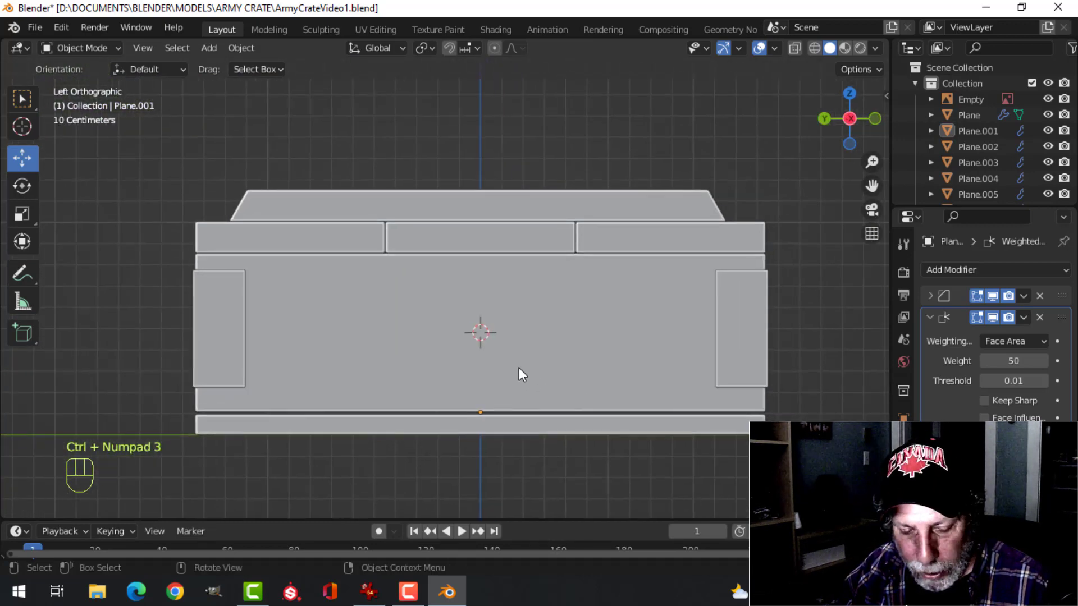
key("shift+a")
mouse_move(467, 253)
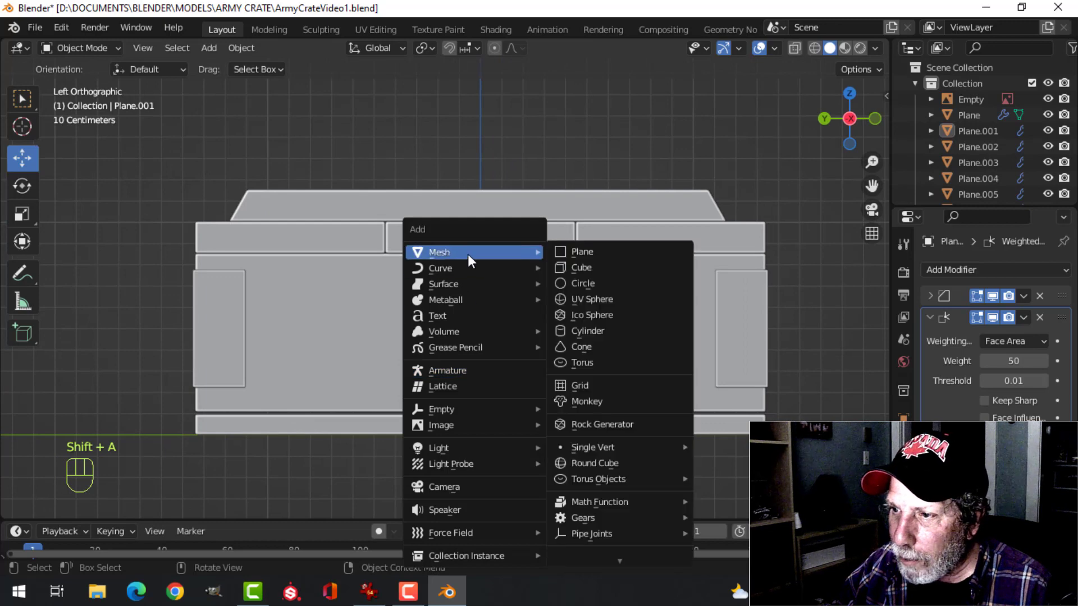
left_click(574, 281)
left_click(159, 431)
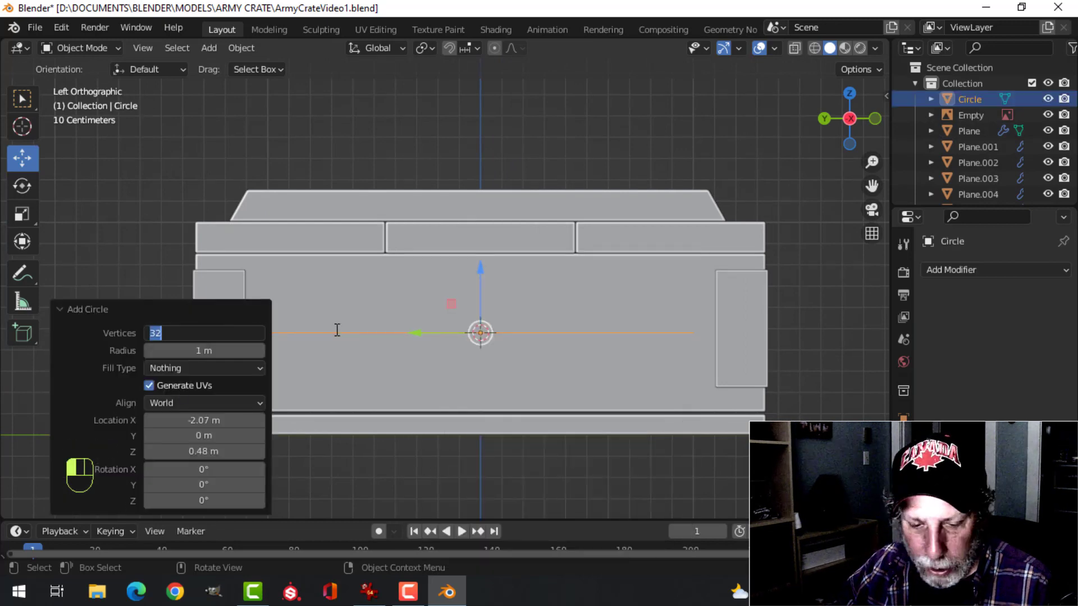
key("Return")
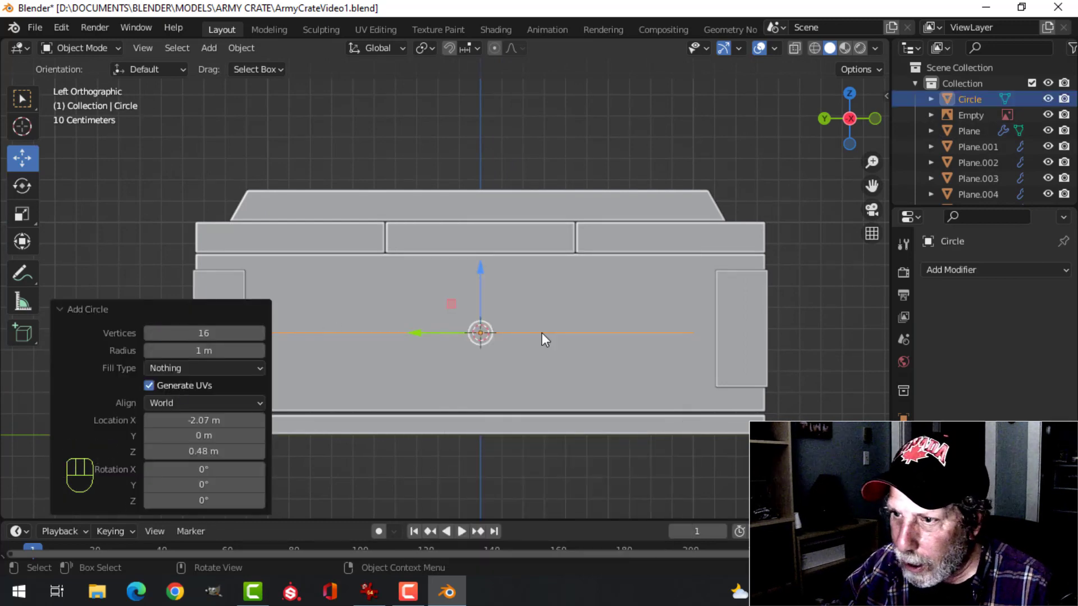
Scale all of the circle's vertices down to about 0.094 in Edit Mode
key("Tab")
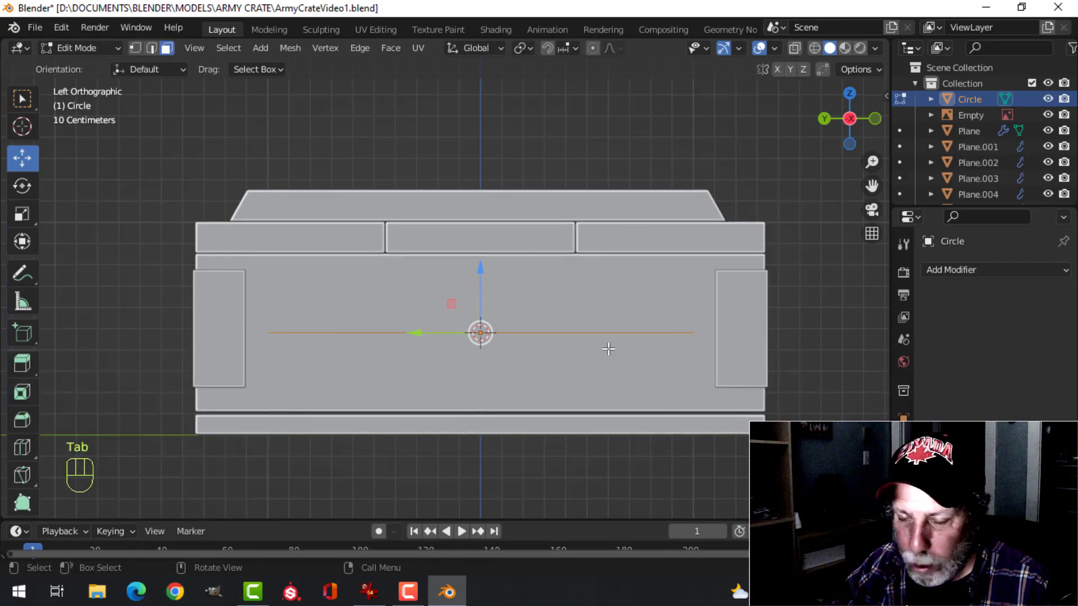
key("1")
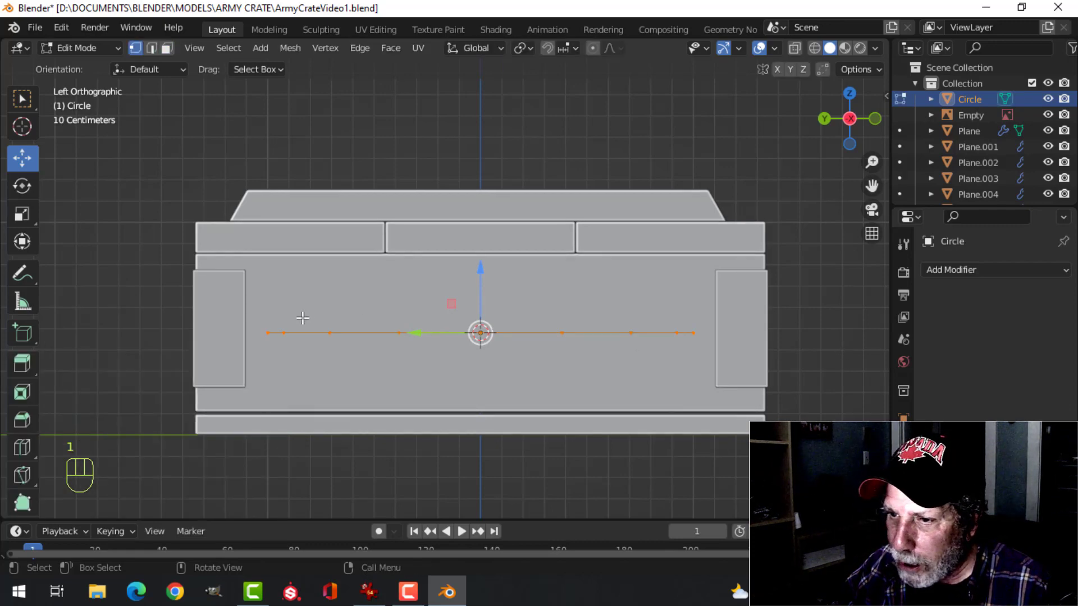
key("s")
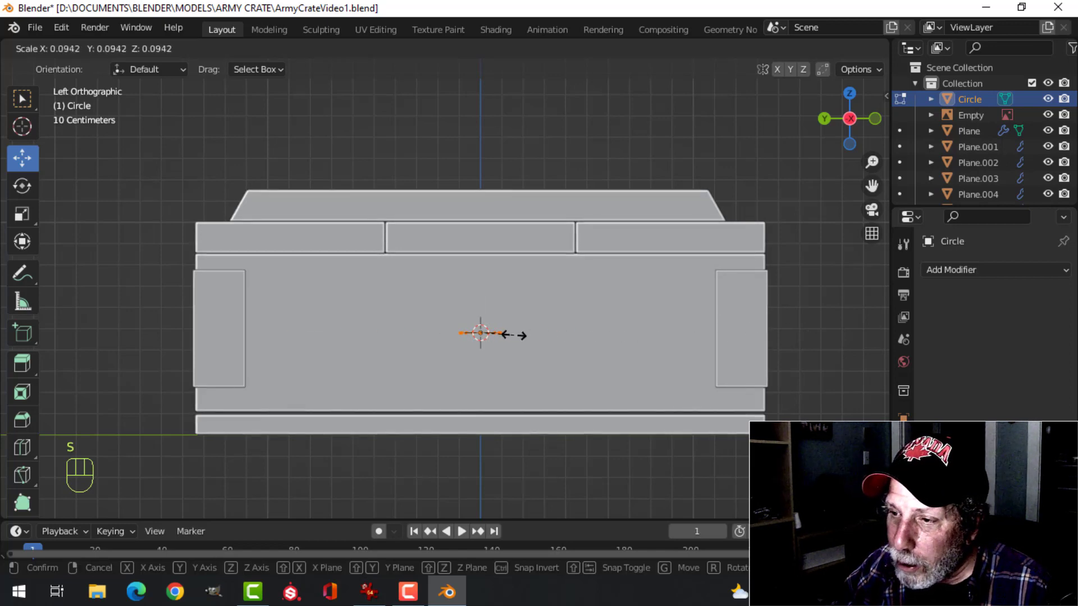
left_click(522, 336)
Rotate the circle's vertices 90° about the X axis in front view beside the reference handle
key("KP_1")
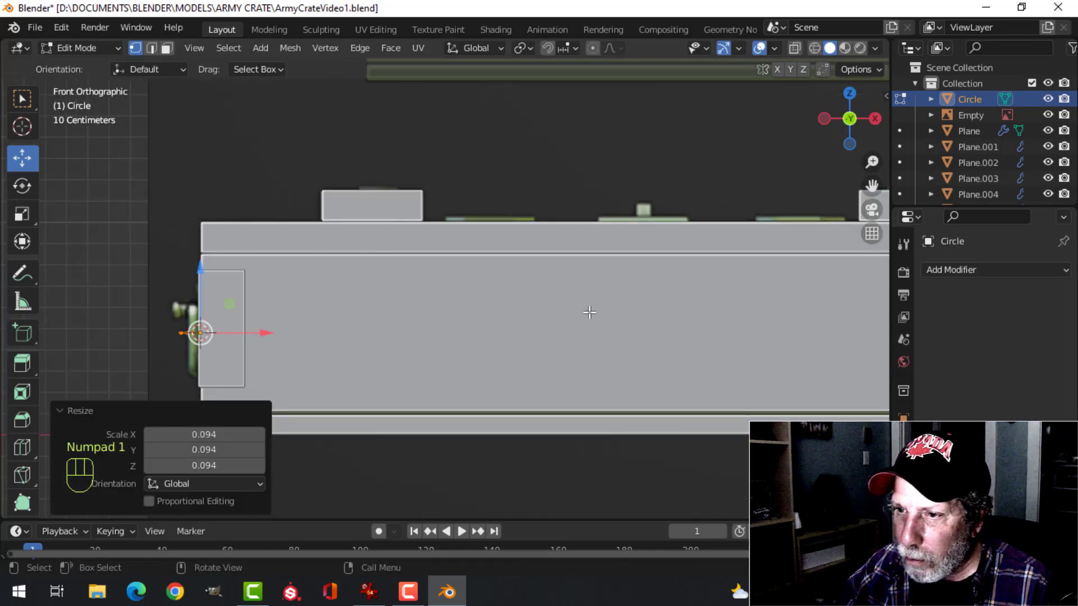
scroll(386, 313, "up", 3)
middle_click_drag(385, 306, 686, 290, "shift")
scroll(561, 317, "up", 3)
middle_click_drag(364, 387, 515, 266, "shift")
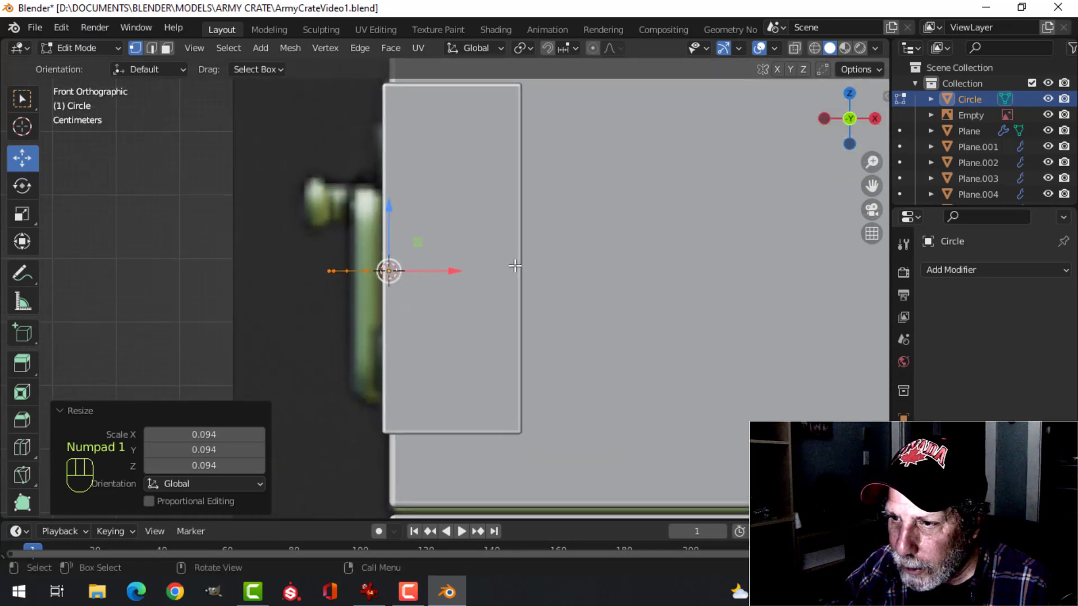
key("r")
key("x")
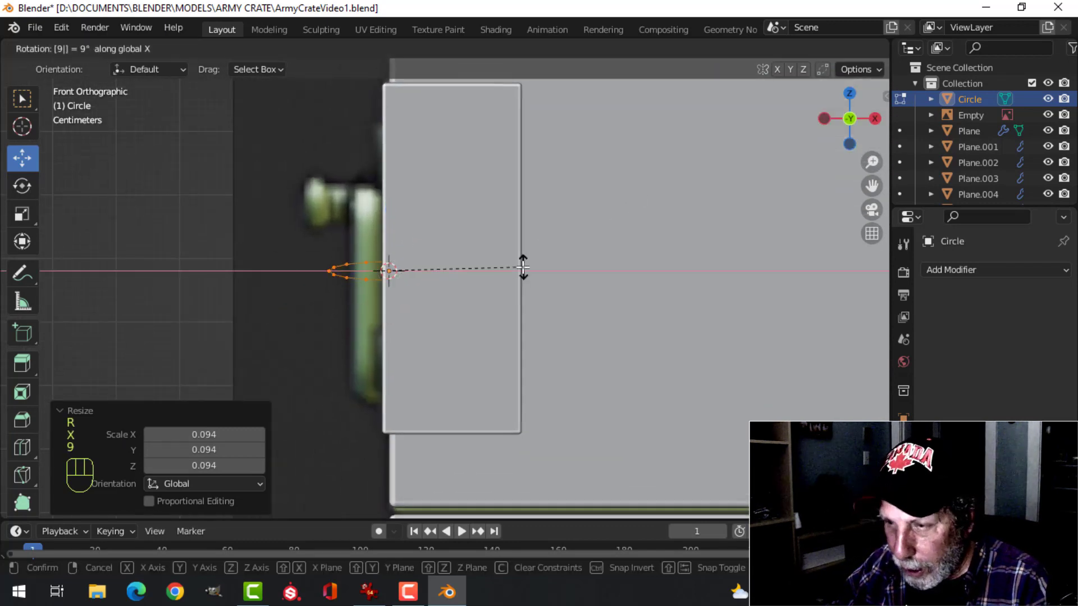
key("0")
left_click(522, 267)
scroll(488, 262, "down", 1)
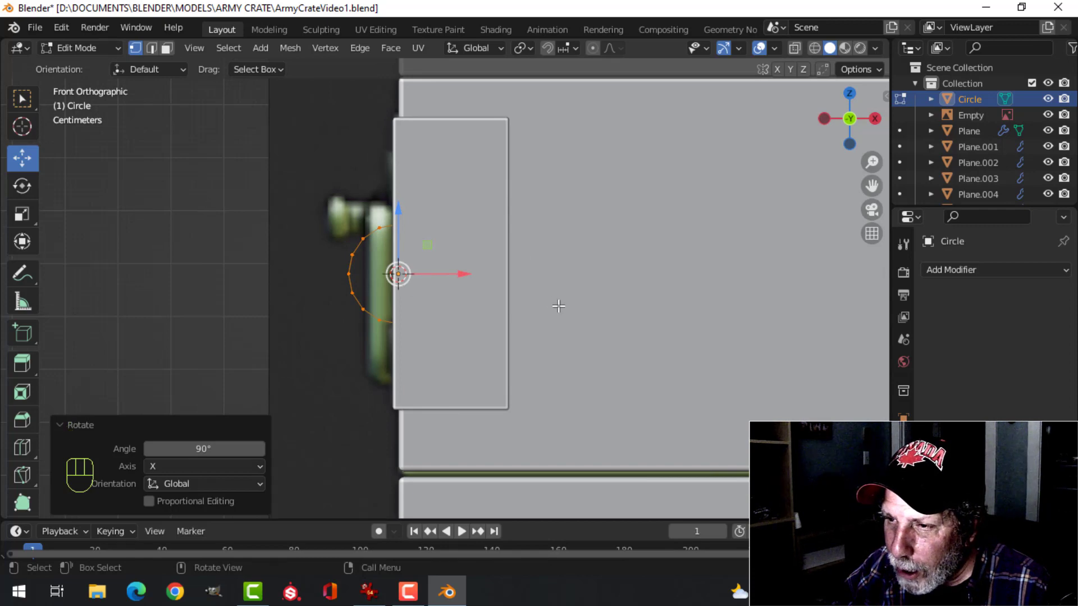
Scale the circle to 0.657 and move it up about 0.105 m over the top of the reference handle
key("s")
left_click(484, 301)
key("g")
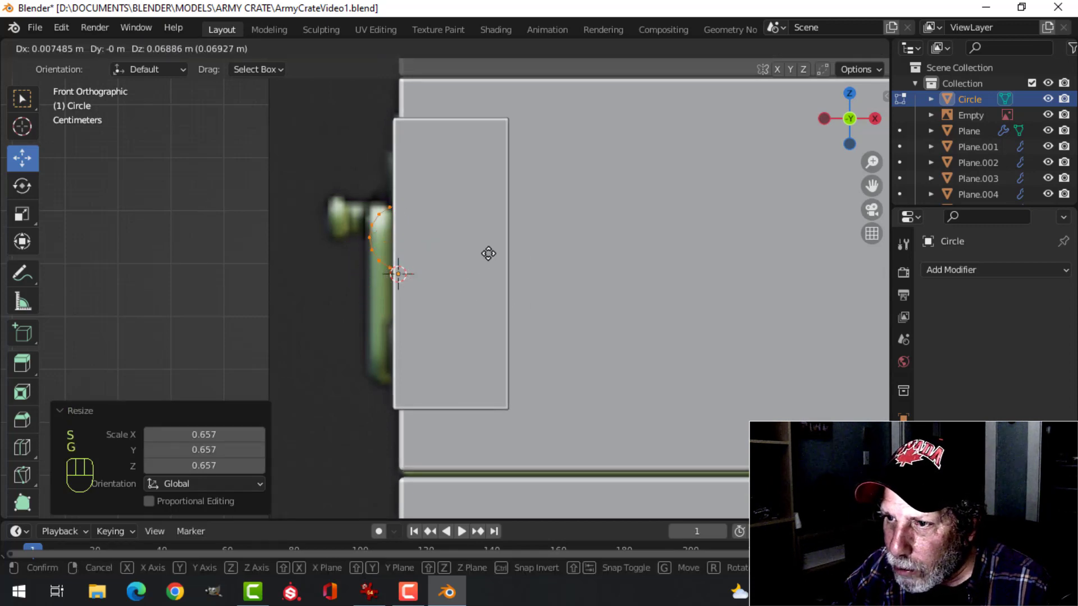
left_click(485, 239)
scroll(454, 230, "up", 2)
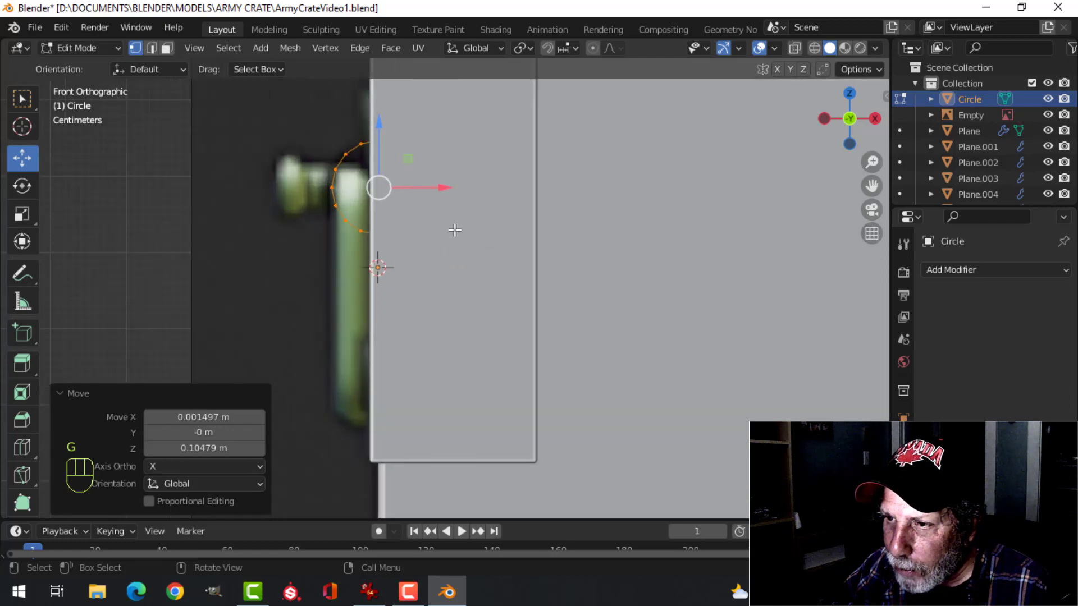
mouse_move(447, 191)
left_mouse_down()
mouse_move(436, 188)
mouse_move(440, 198)
left_mouse_up()
scroll(450, 207, "down", 2)
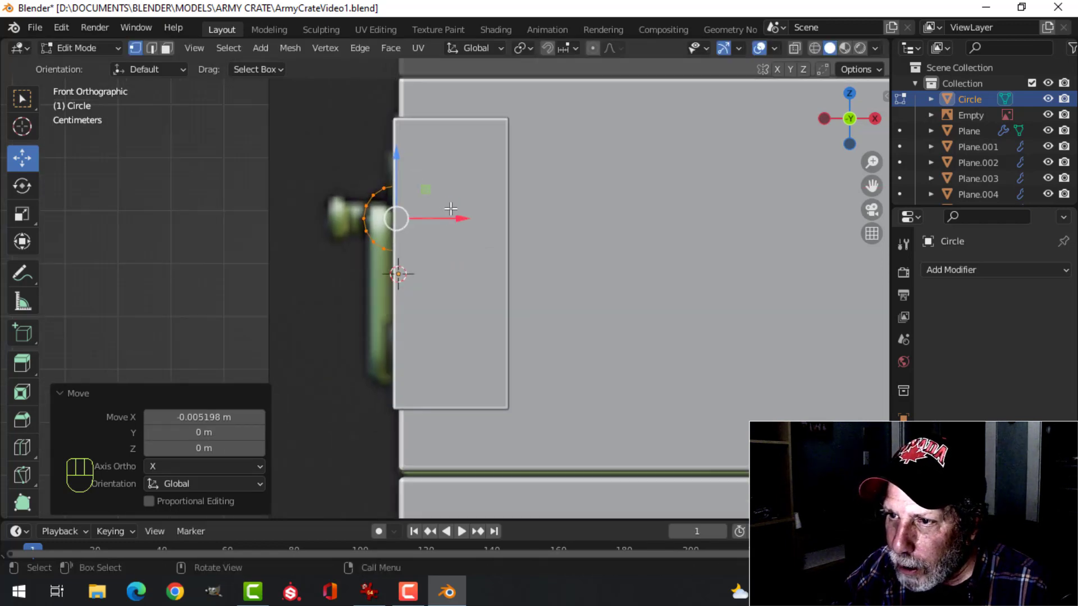
Switch to wireframe shading and delete the circle's vertices on the crate side, keeping the outer half as an arc
key("z")
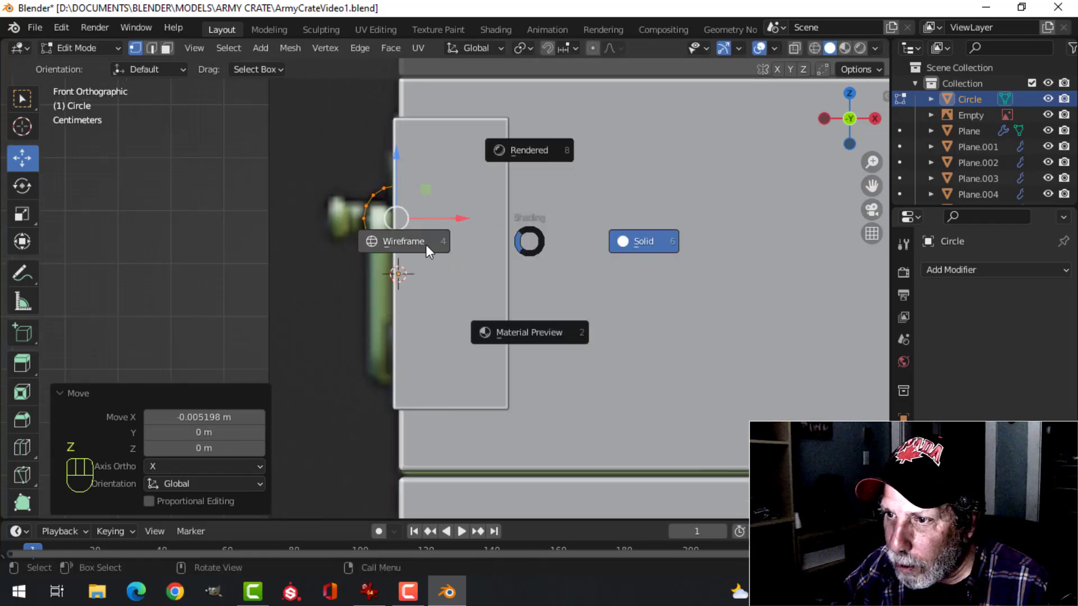
left_click(483, 251)
scroll(480, 251, "up", 3)
key("alt+a")
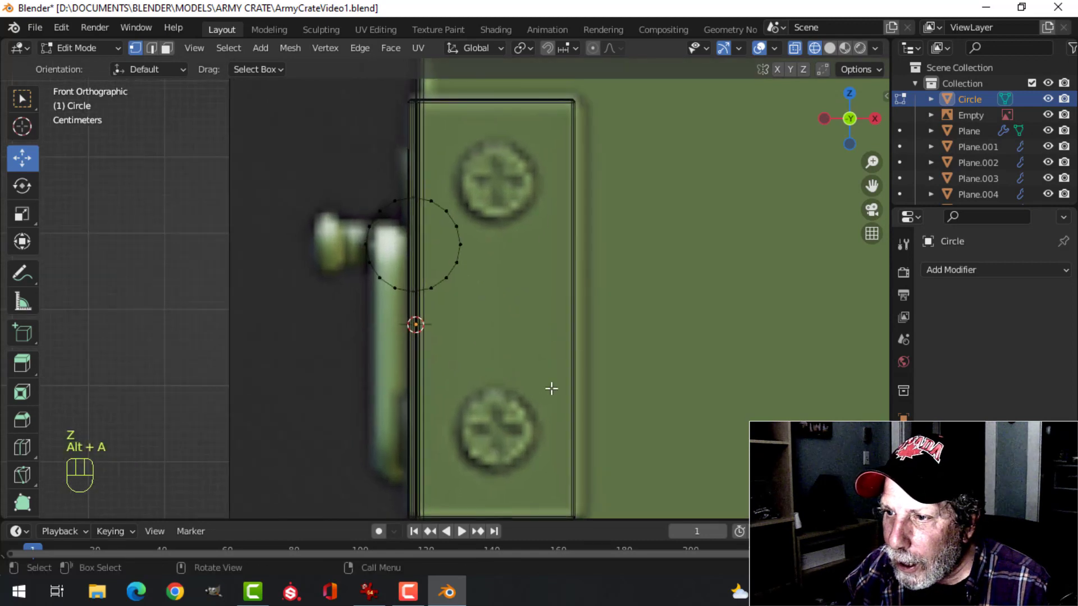
key("b")
left_click_drag(472, 244, 425, 169)
scroll(463, 226, "up", 2)
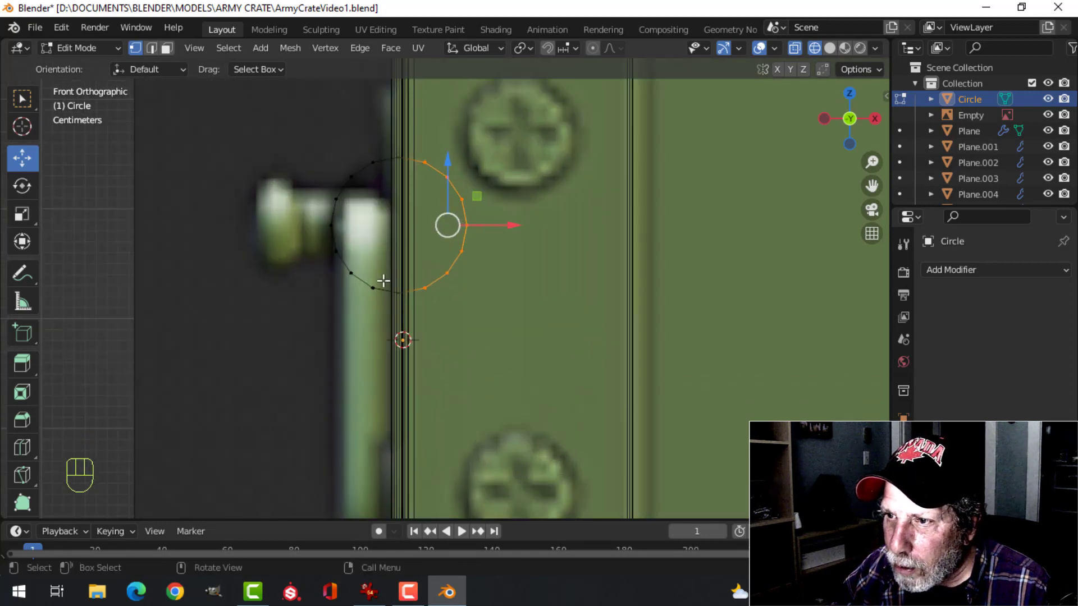
key("x")
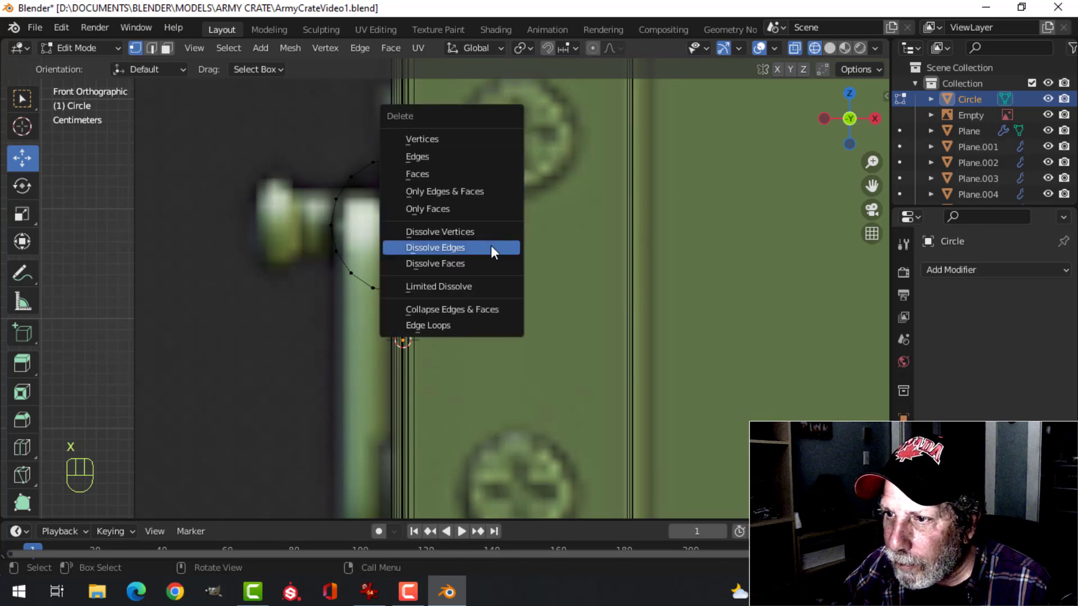
left_click(446, 133)
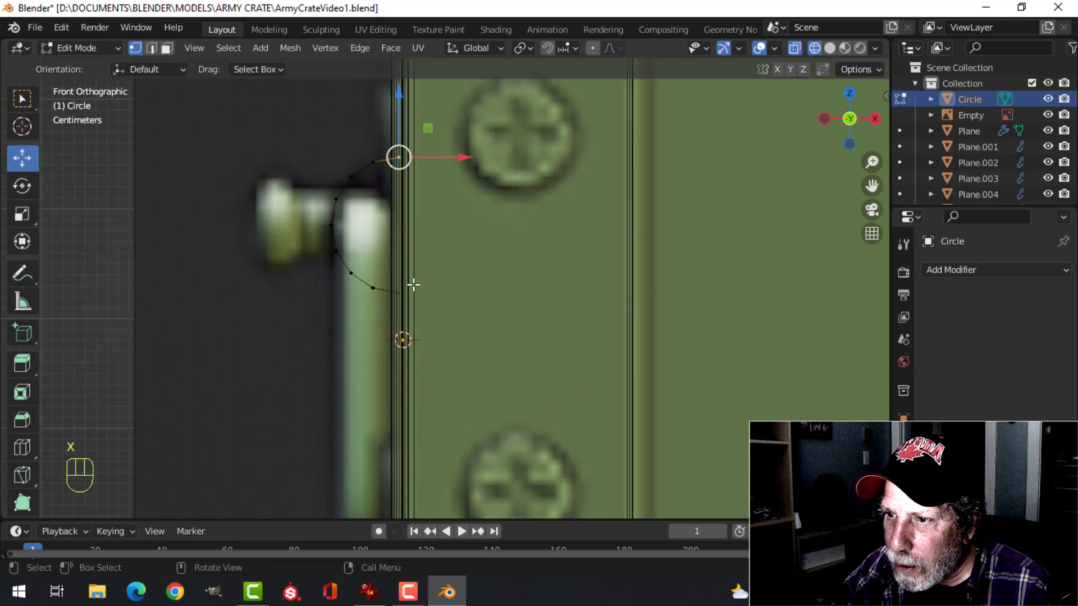
Extrude the arc's two end vertices and scale them apart along Z by about 2.088 to form straight flanges
scroll(418, 287, "up", 3, "shift")
scroll(470, 273, "down", 2)
scroll(465, 285, "up", 1, "shift")
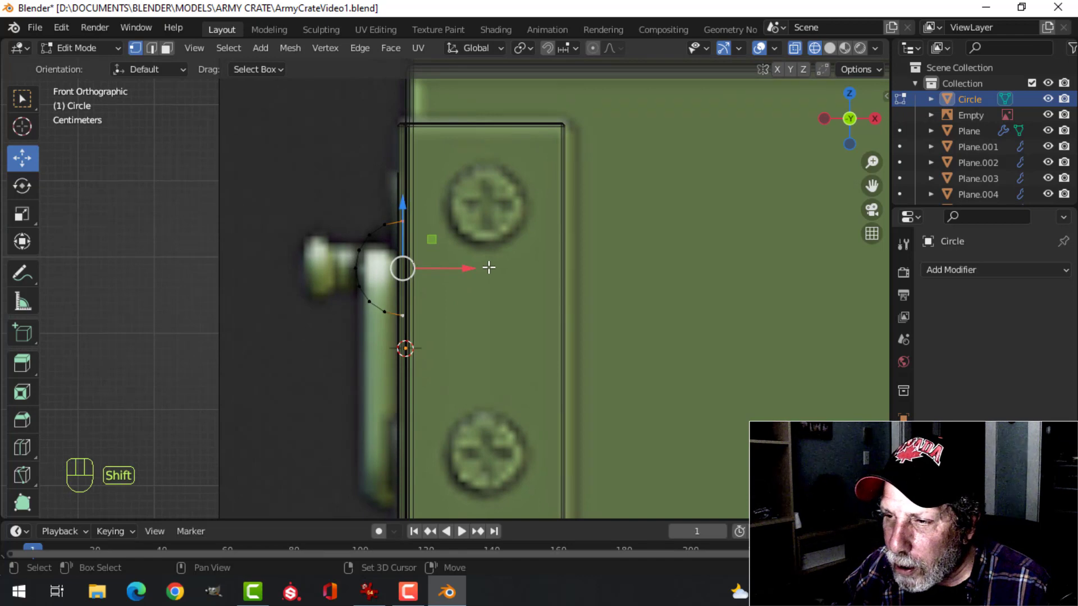
middle_click_drag(497, 263, 523, 266, "shift")
scroll(487, 267, "up", 1)
scroll(522, 267, "up", 1)
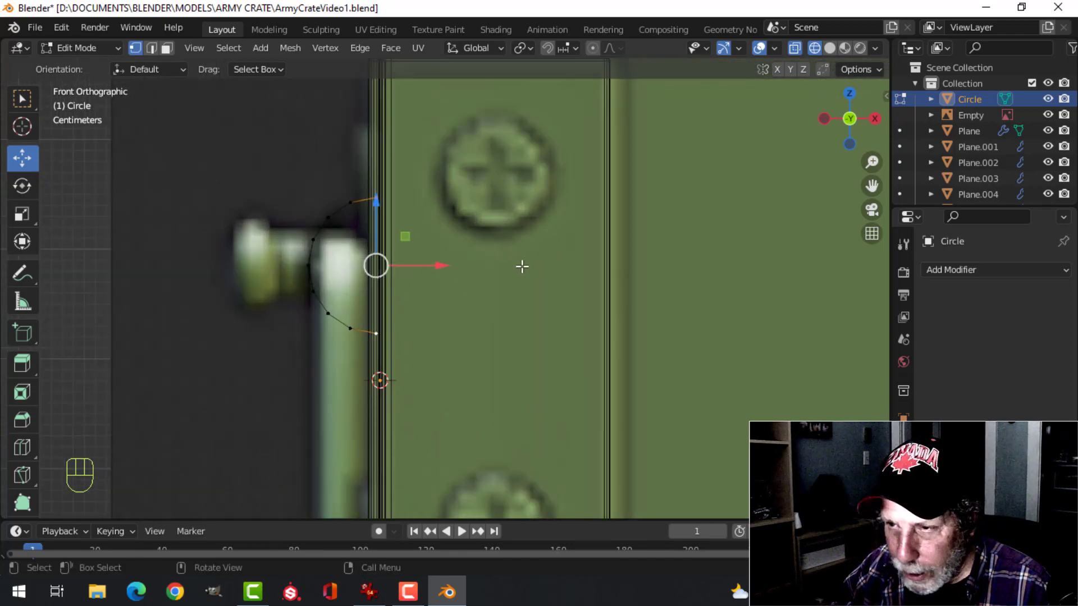
key("e")
key("s")
key("z")
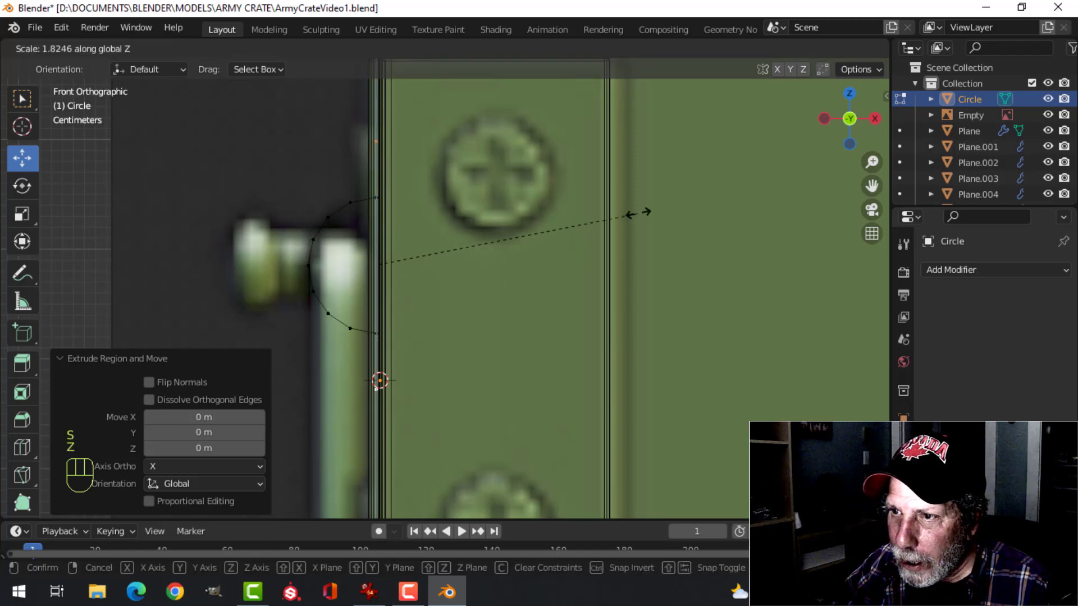
left_click(674, 204)
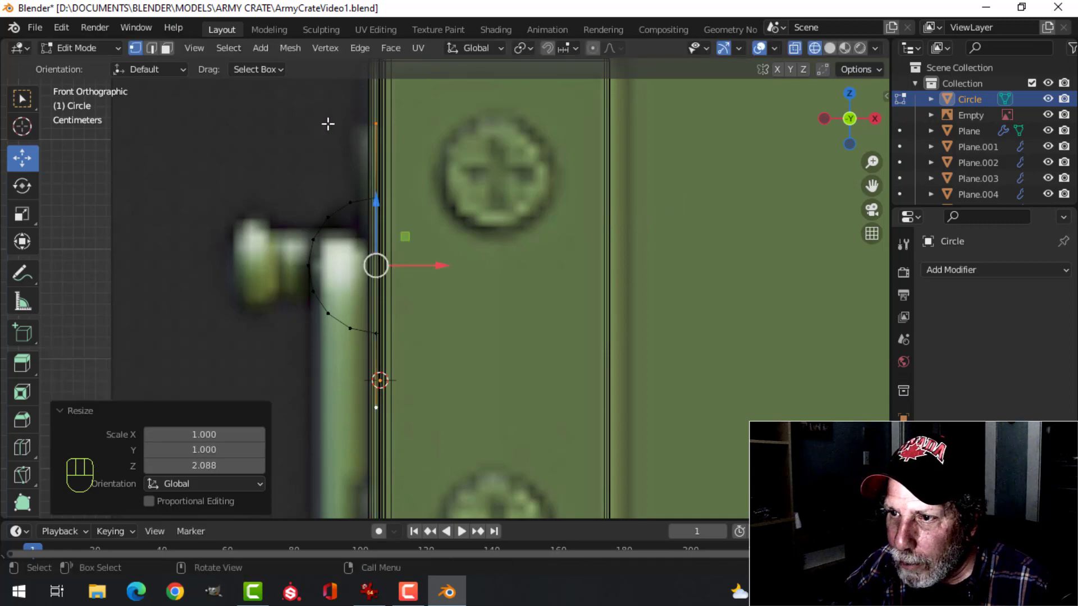
Bevel the two corner vertices where the arc meets the flanges, with a width of about 0.00832 m and 2 segments
mouse_move(455, 221)
middle_mouse_down()
mouse_move(466, 239)
mouse_move(404, 234)
mouse_move(506, 239)
mouse_move(464, 230)
middle_mouse_up()
key("alt+a")
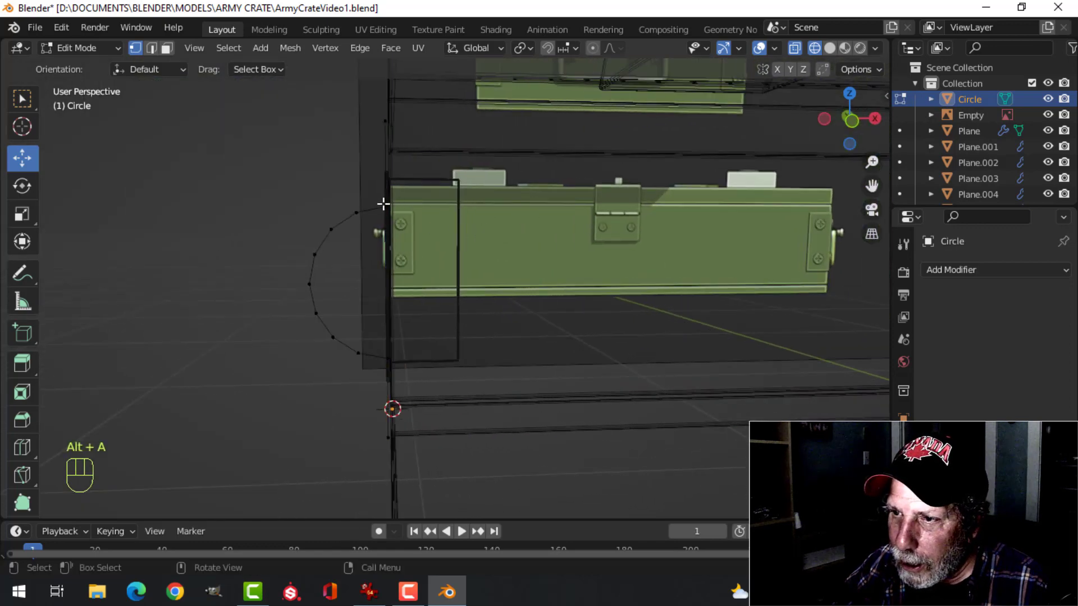
middle_click_drag(383, 204, 335, 202)
left_click(333, 210)
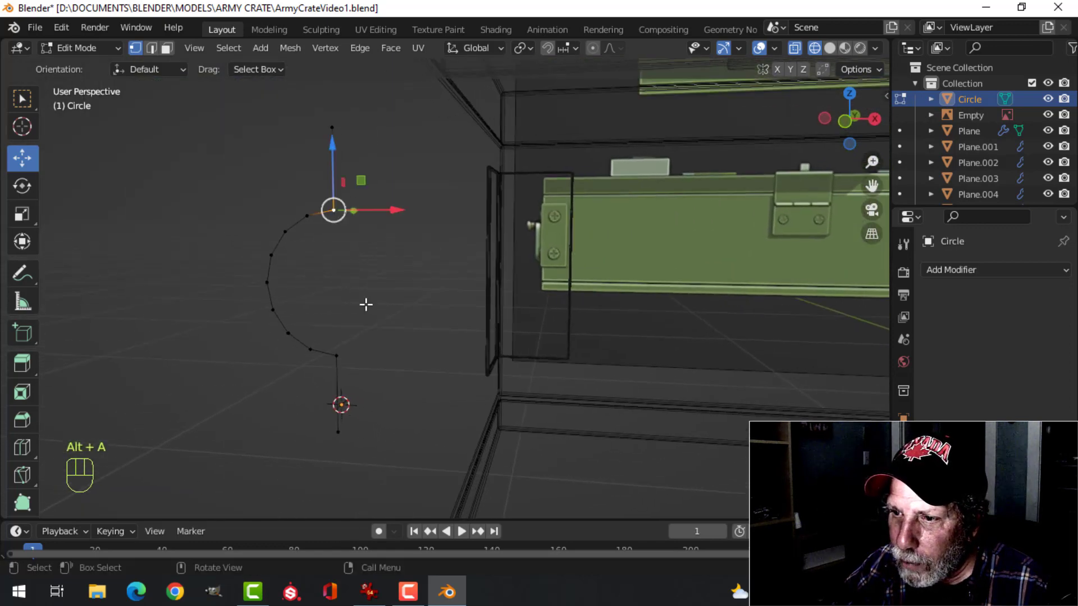
left_click(337, 356, "shift")
middle_click_drag(412, 339, 487, 341, "shift")
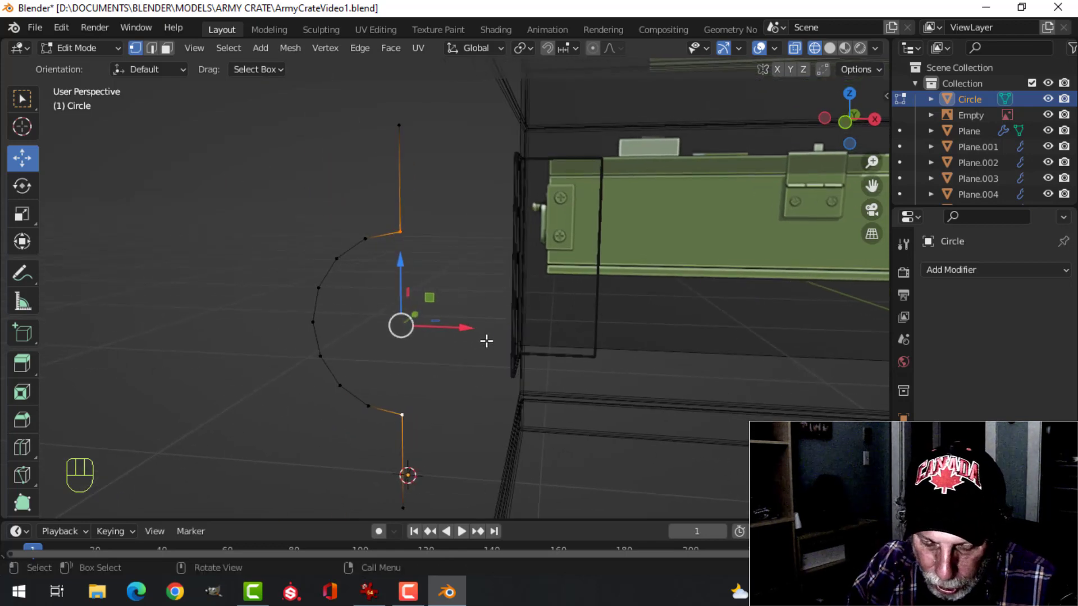
key("ctrl+shift+b")
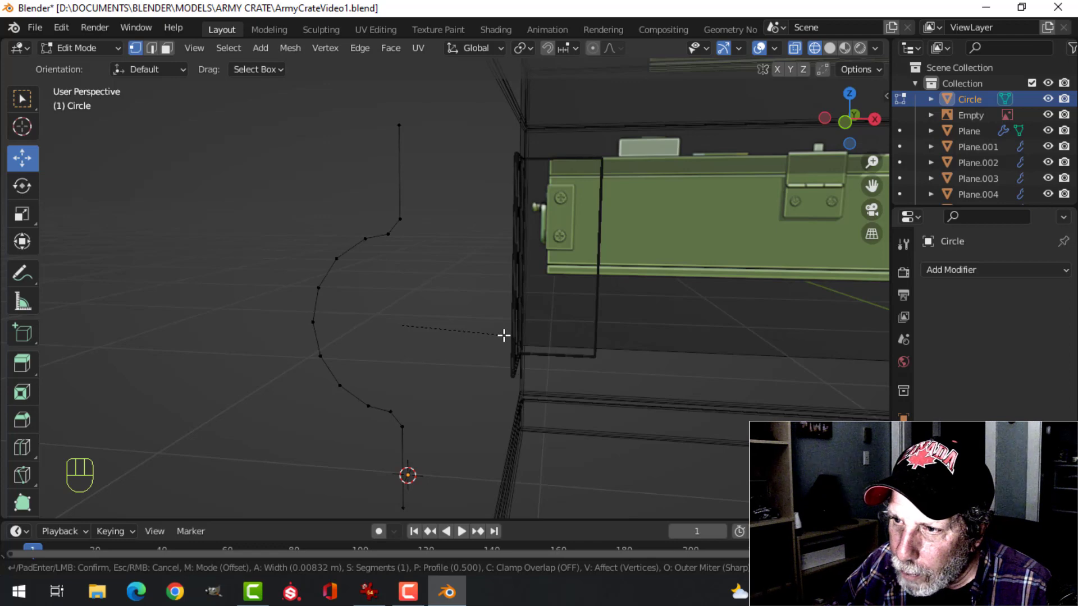
left_click(503, 336)
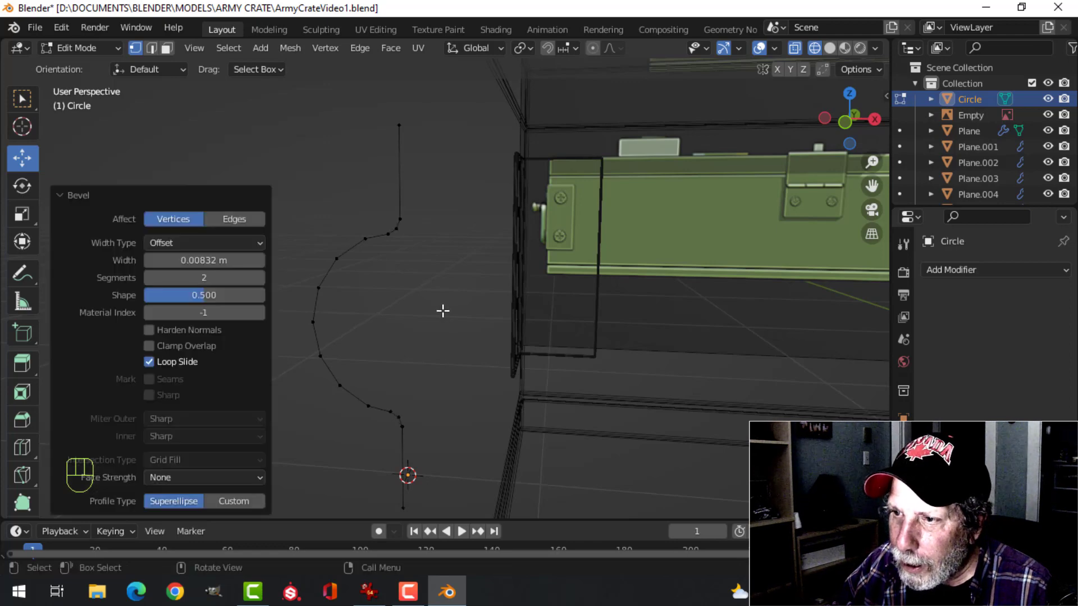
Return to solid shading and extrude the whole bracket profile along the Y axis in left view to give it width
scroll(451, 323, "down", 2)
mouse_move(465, 323)
middle_mouse_down()
mouse_move(657, 351)
mouse_move(556, 328)
mouse_move(668, 325)
mouse_move(511, 293)
mouse_move(480, 331)
middle_mouse_up()
key("z")
left_click(772, 348)
scroll(599, 335, "down", 2)
key("a")
key("ctrl+KP_3")
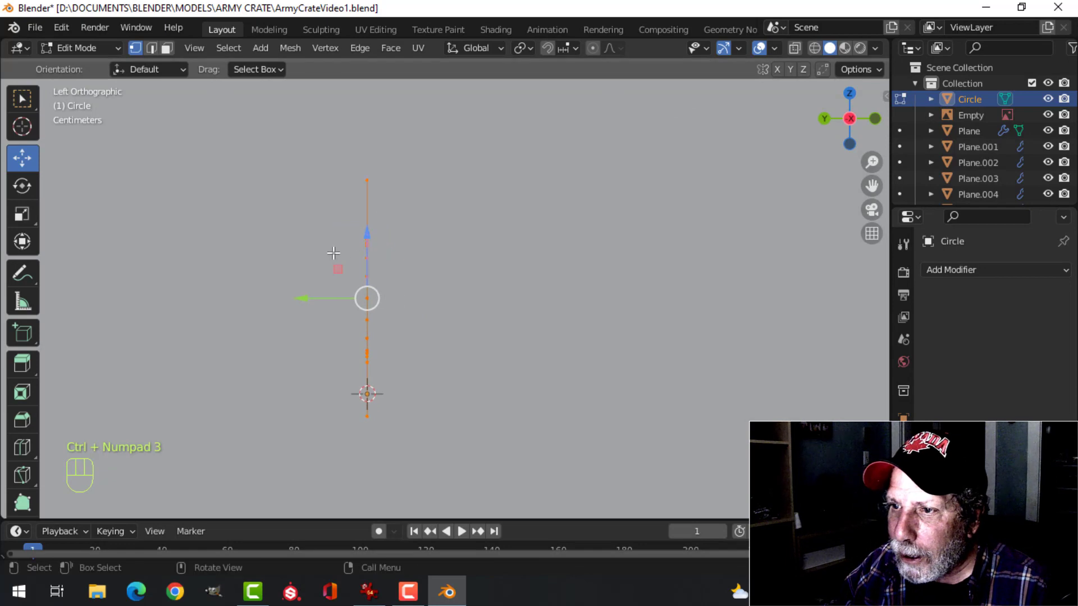
key("e")
right_click(507, 295)
left_click_drag(302, 298, 225, 285)
Move the whole bracket about 0.45 m along Y from the centre of the crate's end and return to Object Mode
scroll(486, 324, "down", 5)
key("a")
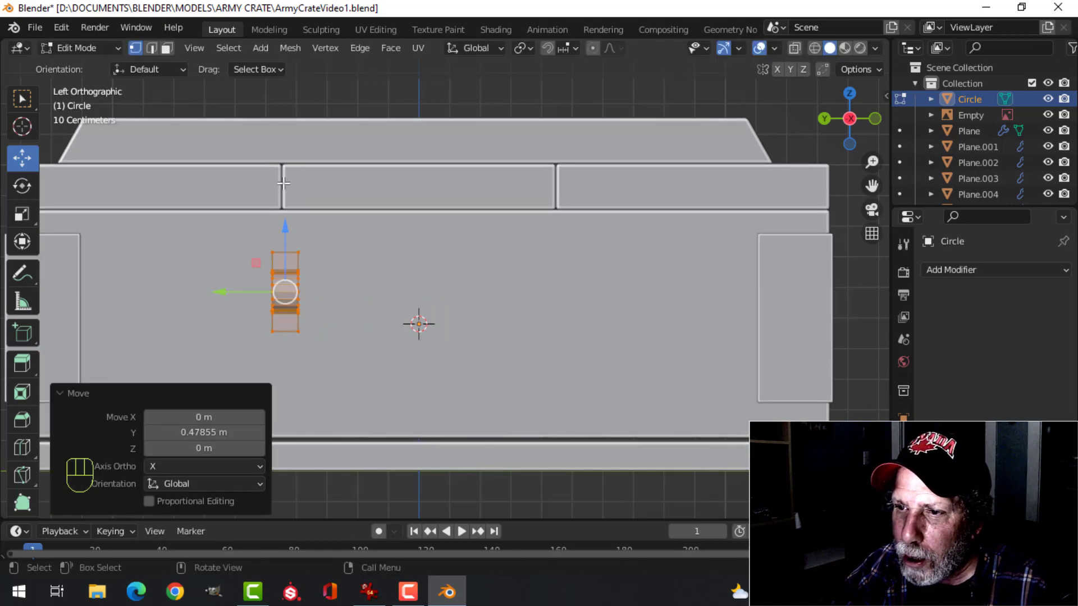
left_click_drag(249, 292, 257, 292)
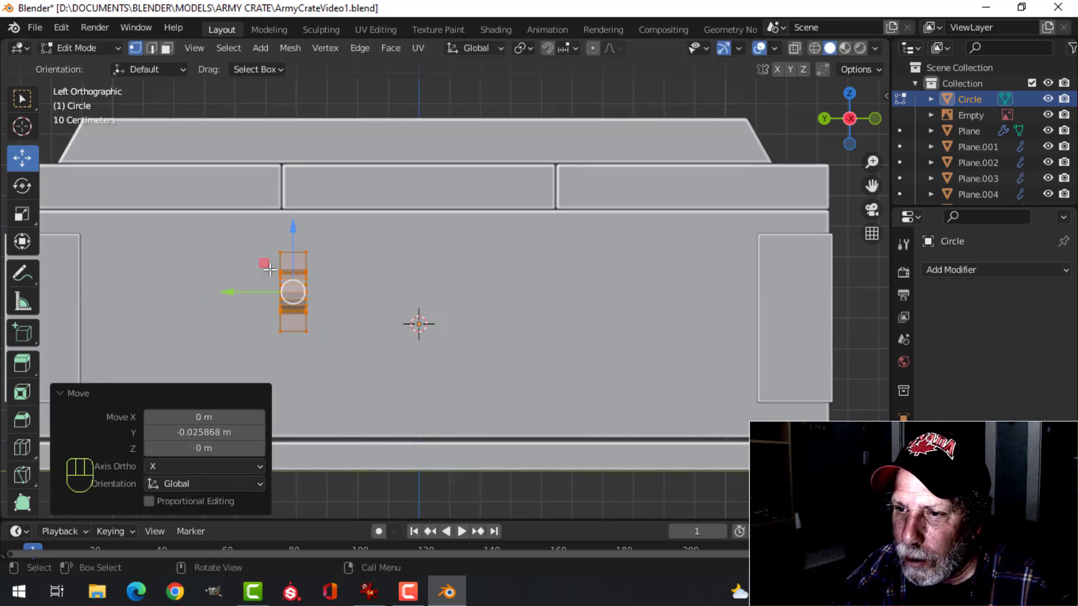
key("Tab")
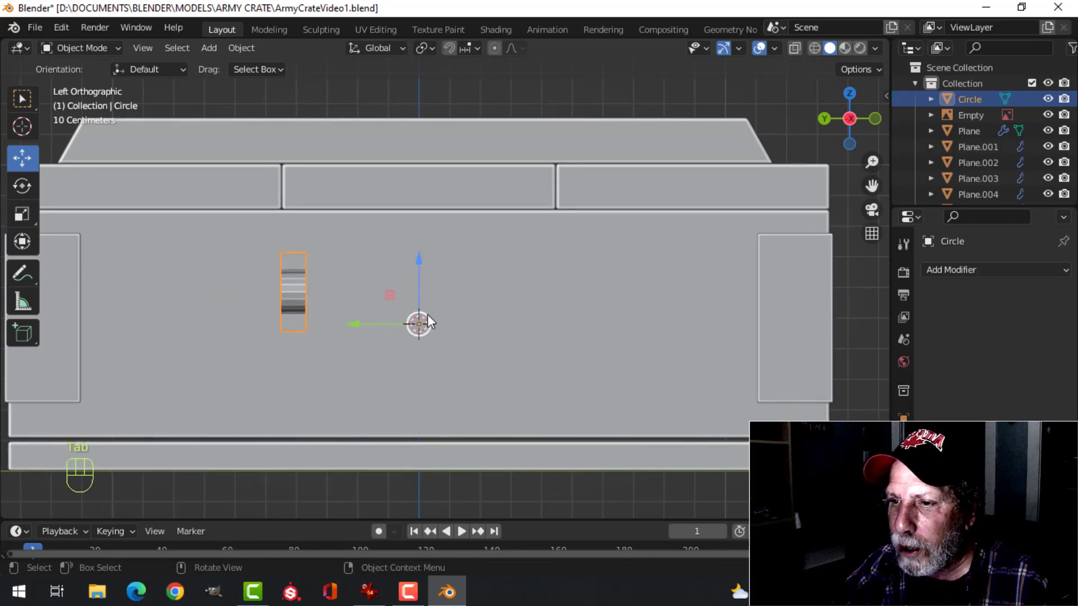
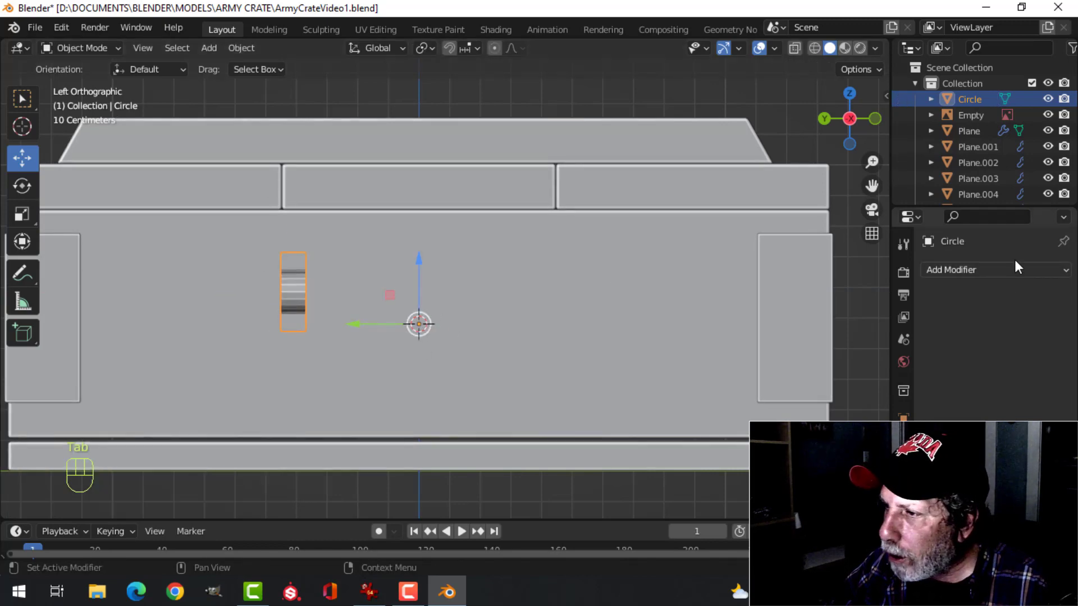
Add a Mirror modifier to the bracket on the Y axis only and turn off its viewport display
left_click(968, 269)
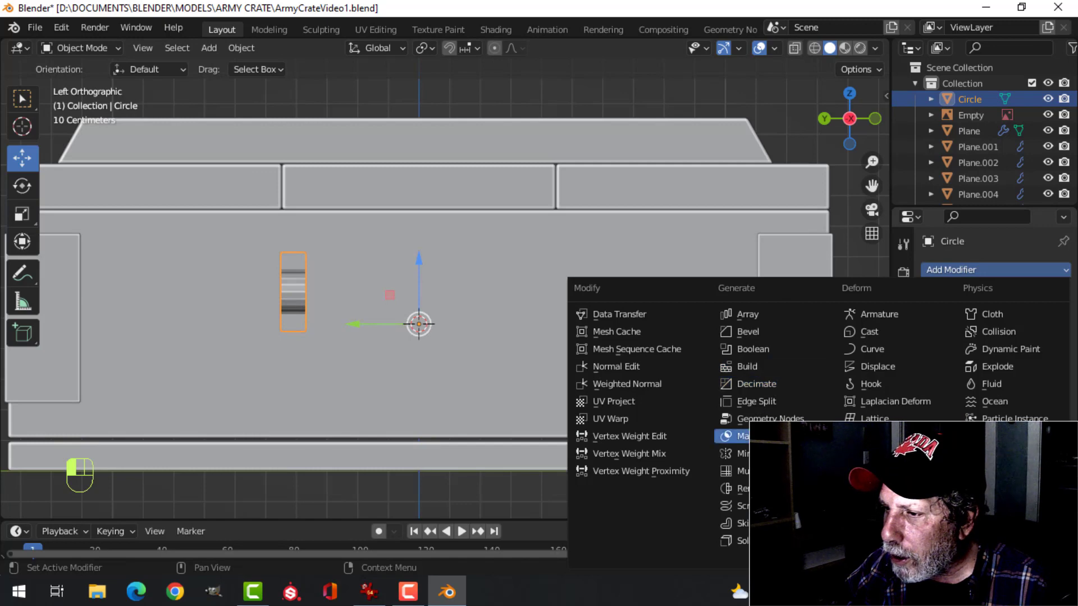
left_click(733, 453)
left_click(1014, 319)
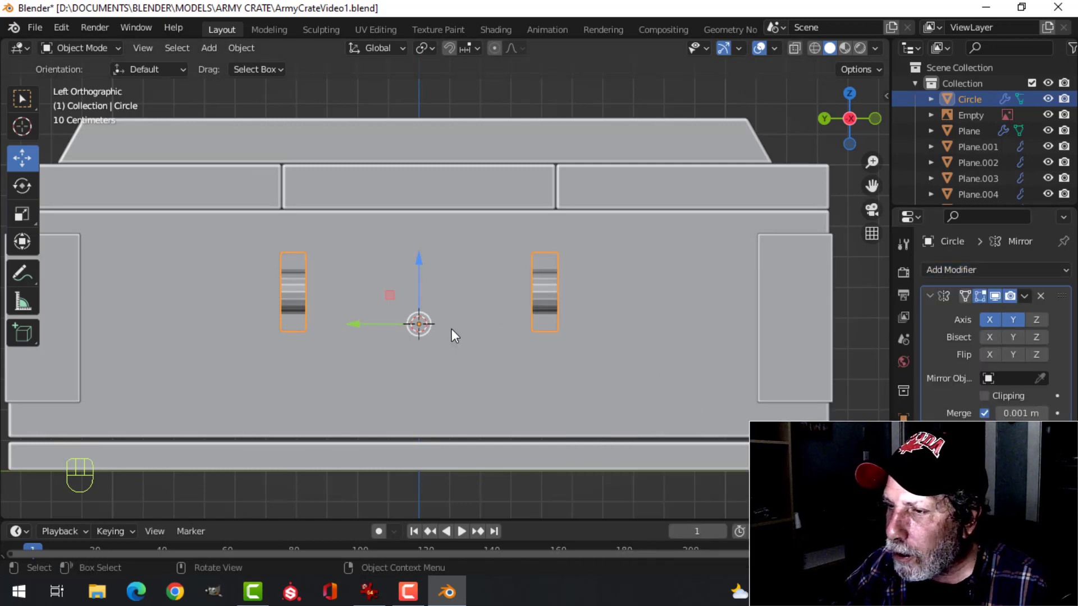
left_click(989, 319)
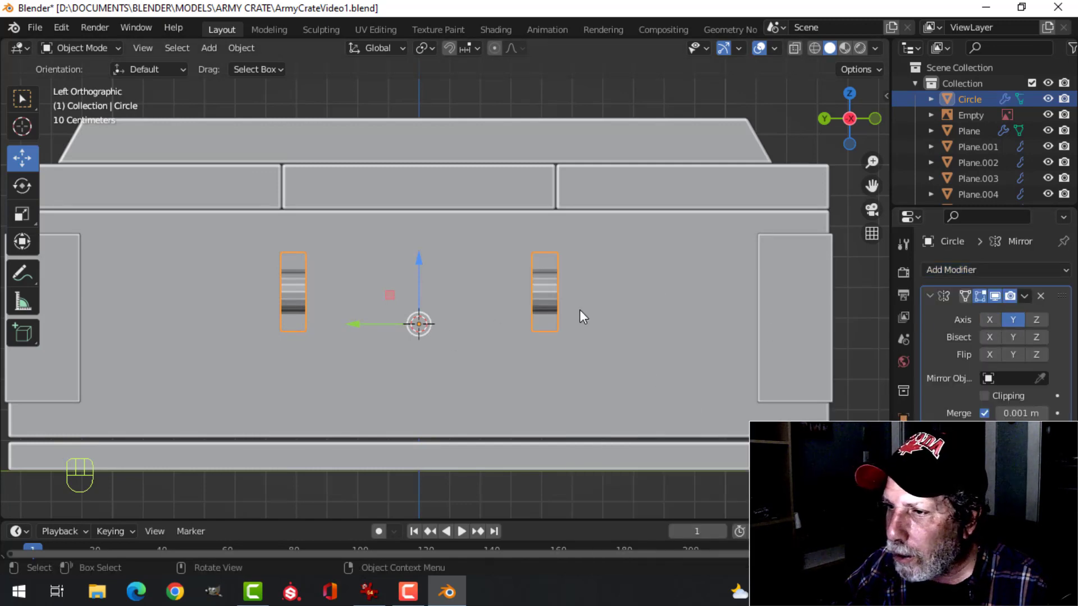
middle_click_drag(580, 309, 729, 338)
left_click(995, 296)
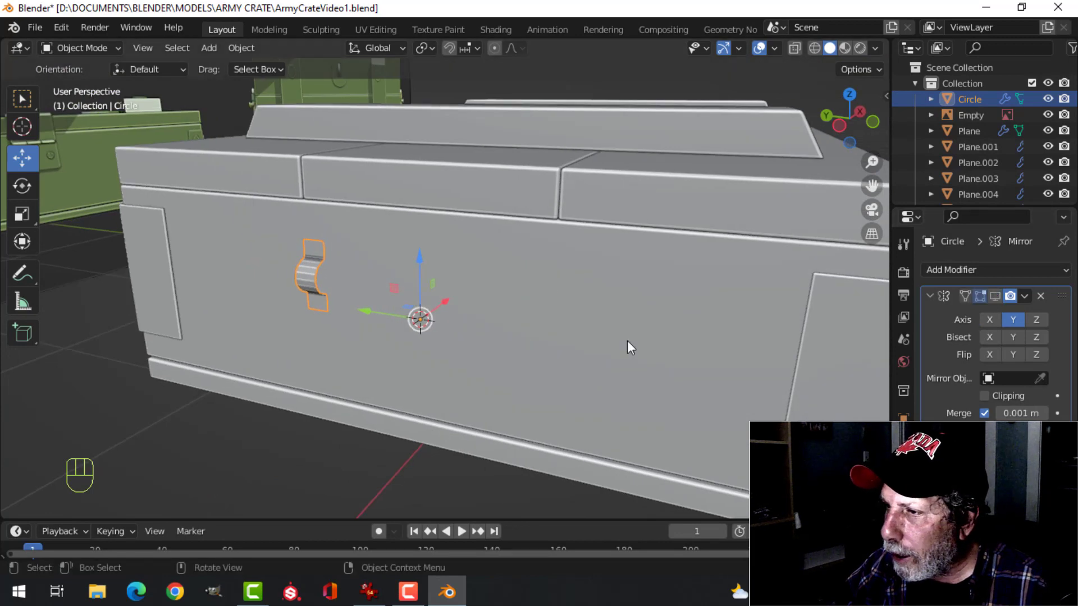
Recalculate the normals of the whole bracket mesh to face outside in Edit Mode, then return to Object Mode
scroll(493, 304, "up", 5)
middle_click_drag(295, 321, 474, 314, "shift")
middle_click_drag(474, 314, 435, 318)
middle_click_drag(435, 319, 494, 299)
key("Tab")
key("a")
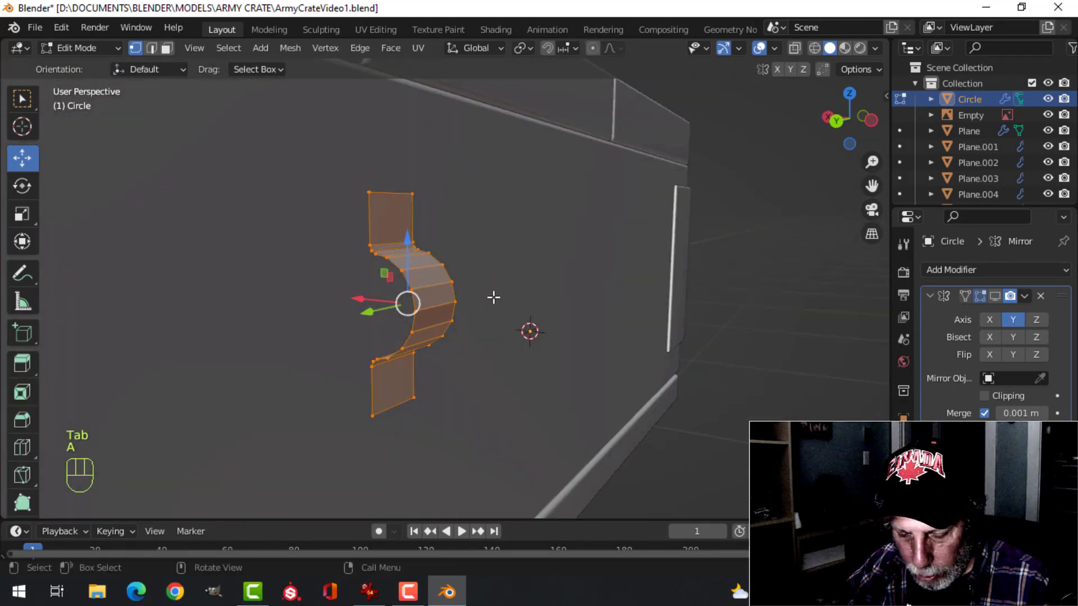
key("alt+n")
left_click(482, 314)
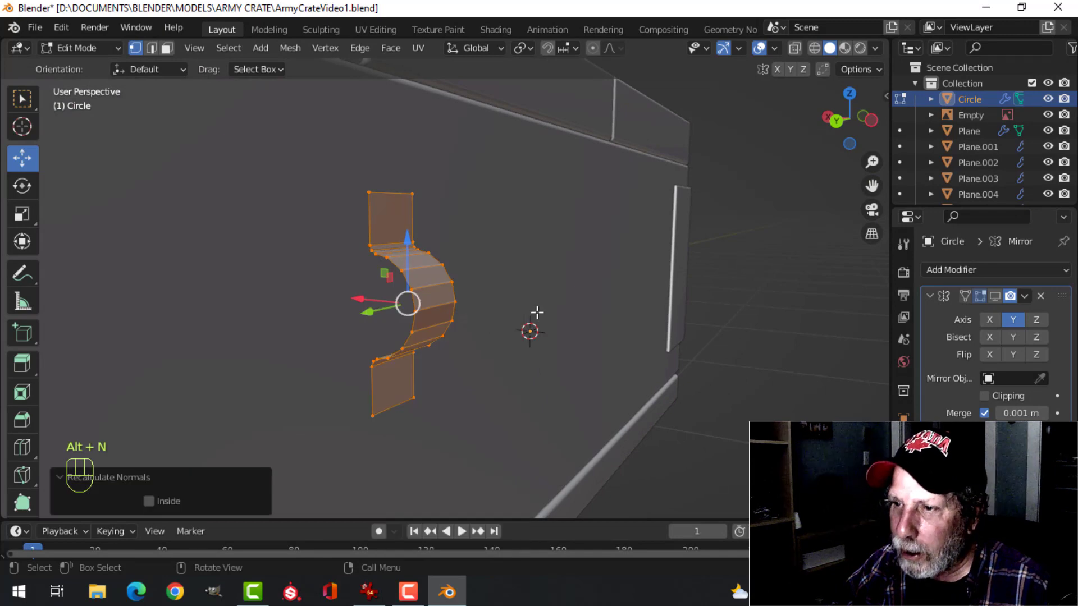
key("Tab")
key("alt+a")
middle_click_drag(532, 308, 507, 282)
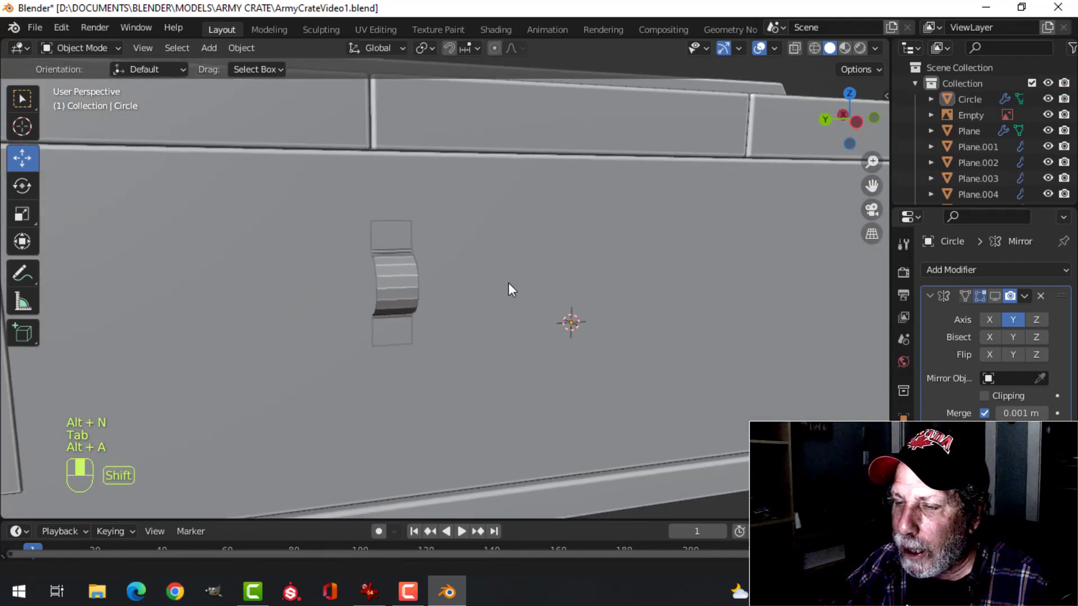
Add a Solidify modifier to the bracket and move the bracket about -0.0092 m along X against the crate's end
left_click(396, 274)
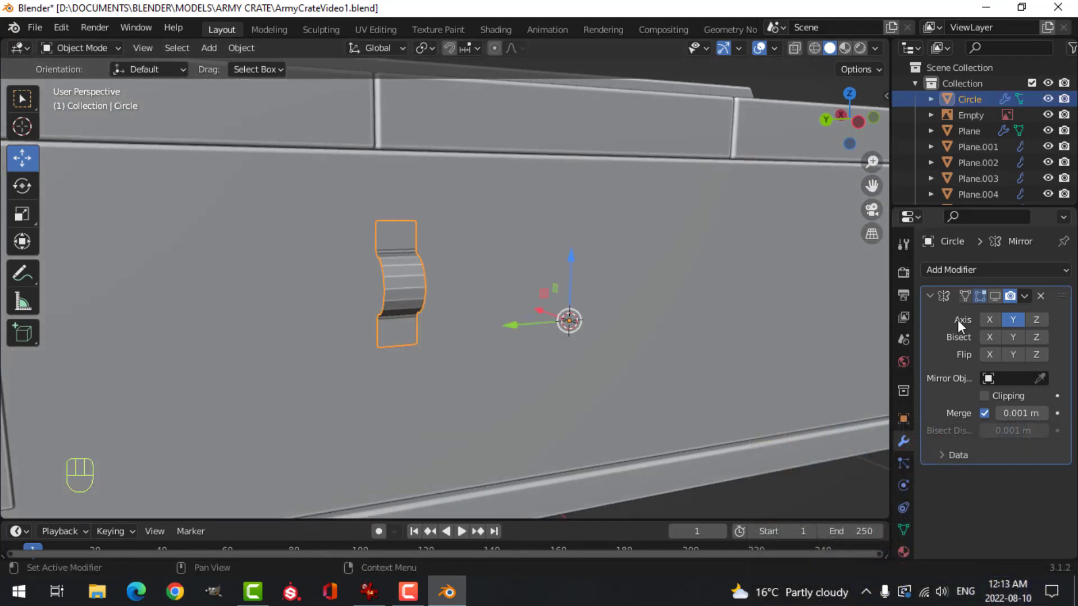
left_click(973, 269)
left_click(752, 541)
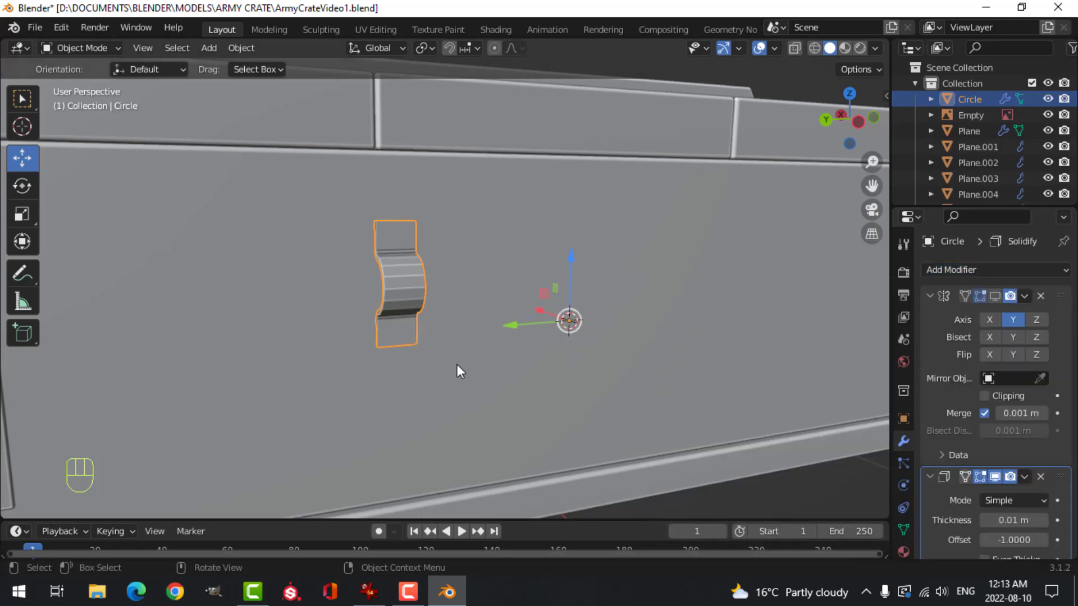
middle_click_drag(457, 365, 452, 319)
left_click_drag(429, 322, 442, 321)
middle_click_drag(555, 292, 580, 288)
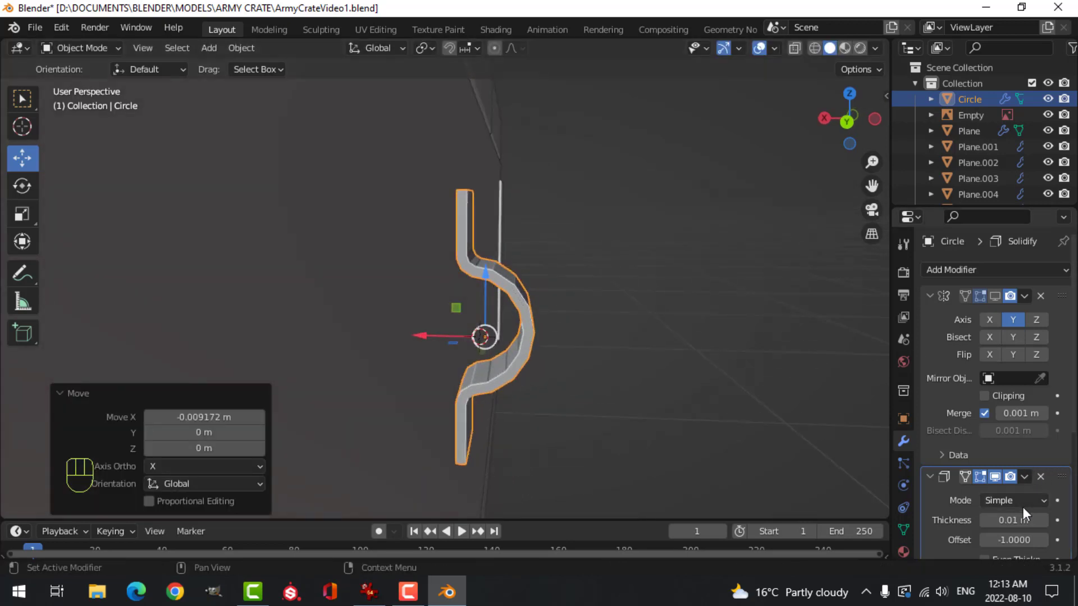
Set the Solidify thickness to 0.005 m with Even Thickness enabled and apply the modifier
scroll(1011, 516, "down", 3)
scroll(988, 432, "down", 2)
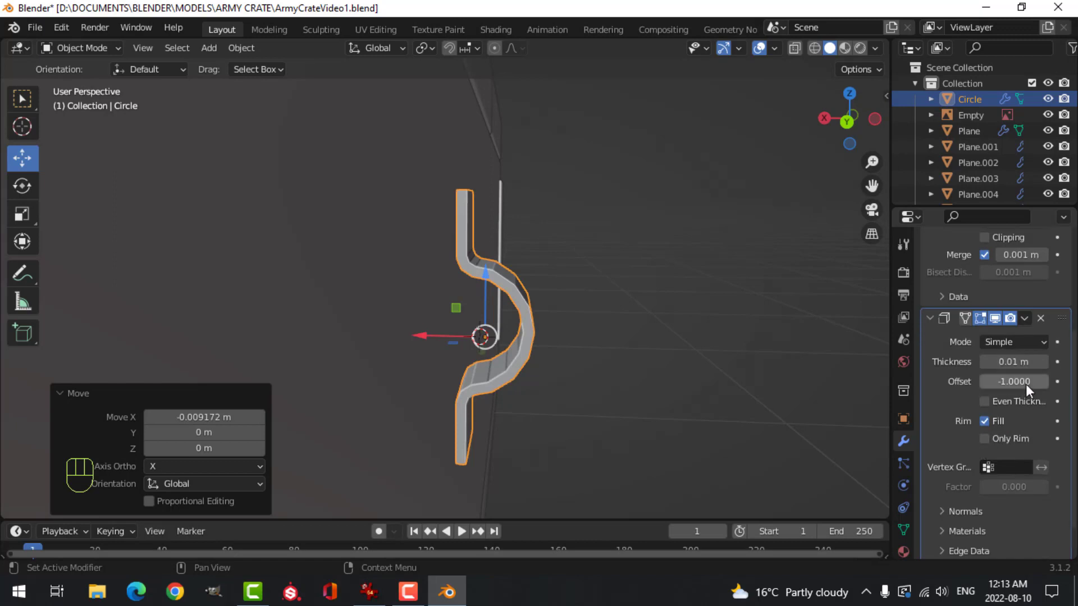
key("shift")
left_click_drag(1013, 361, 1005, 362, "shift")
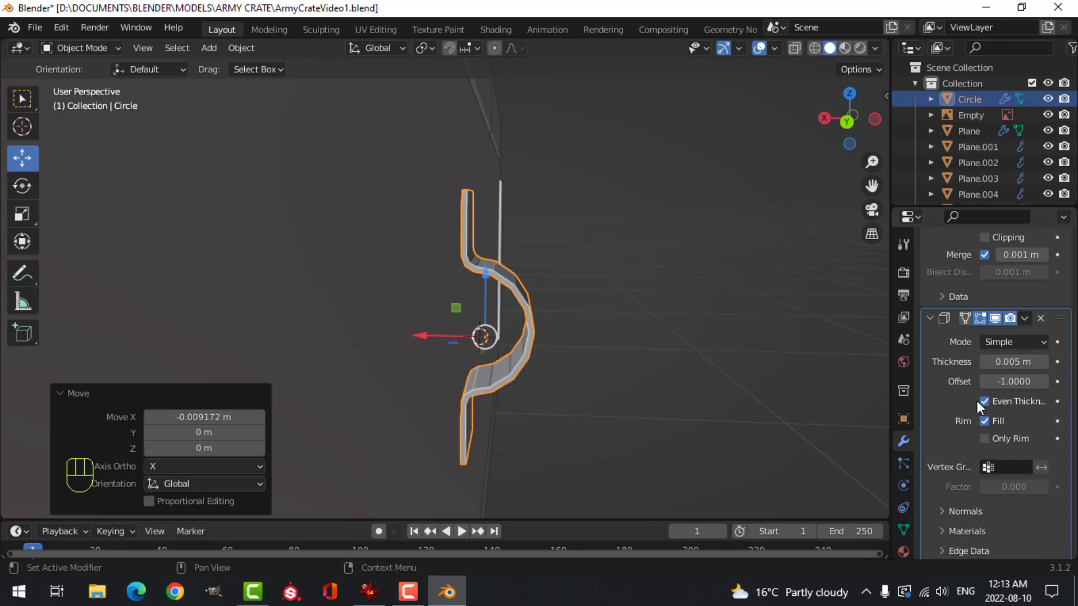
middle_click_drag(664, 359, 604, 368)
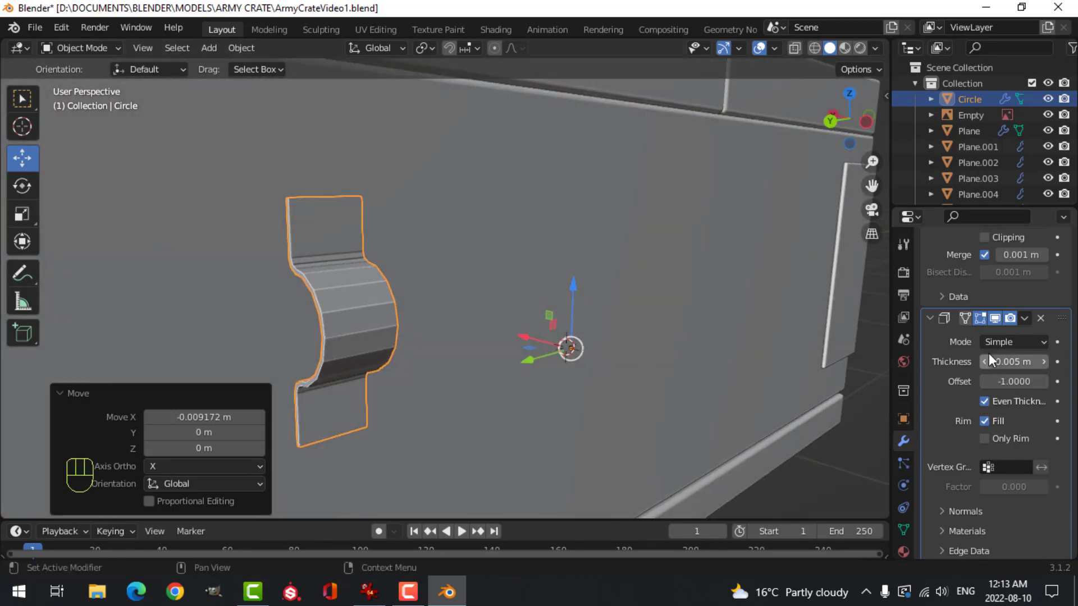
left_click(1025, 319)
left_click(992, 332)
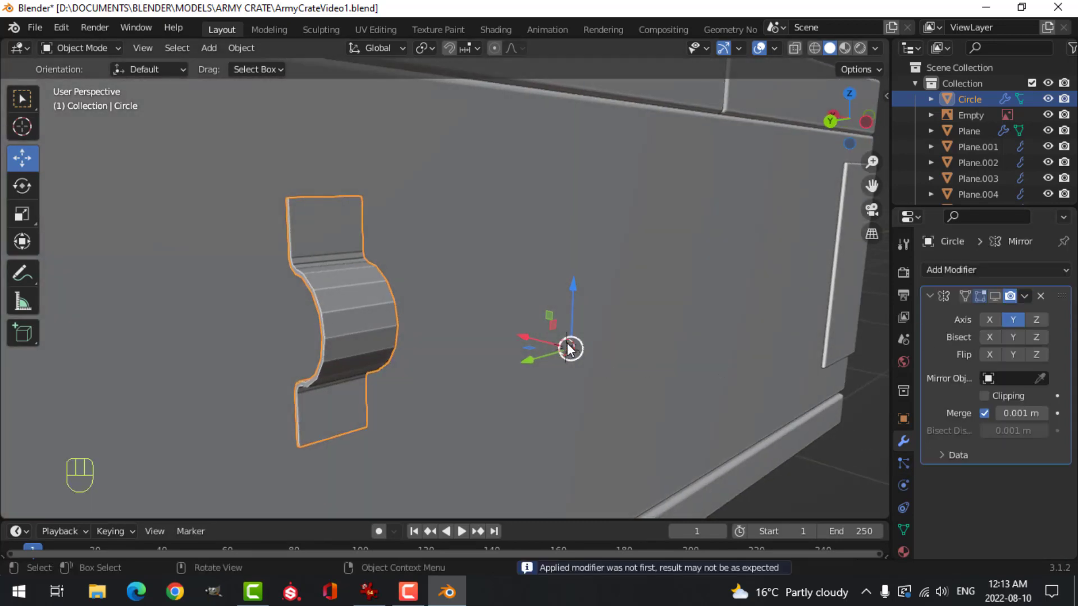
Check the face orientation of the crate and bracket with the Face Orientation overlay, turning it off again
scroll(564, 345, "down", 4)
middle_click_drag(561, 340, 450, 306)
scroll(470, 304, "down", 3)
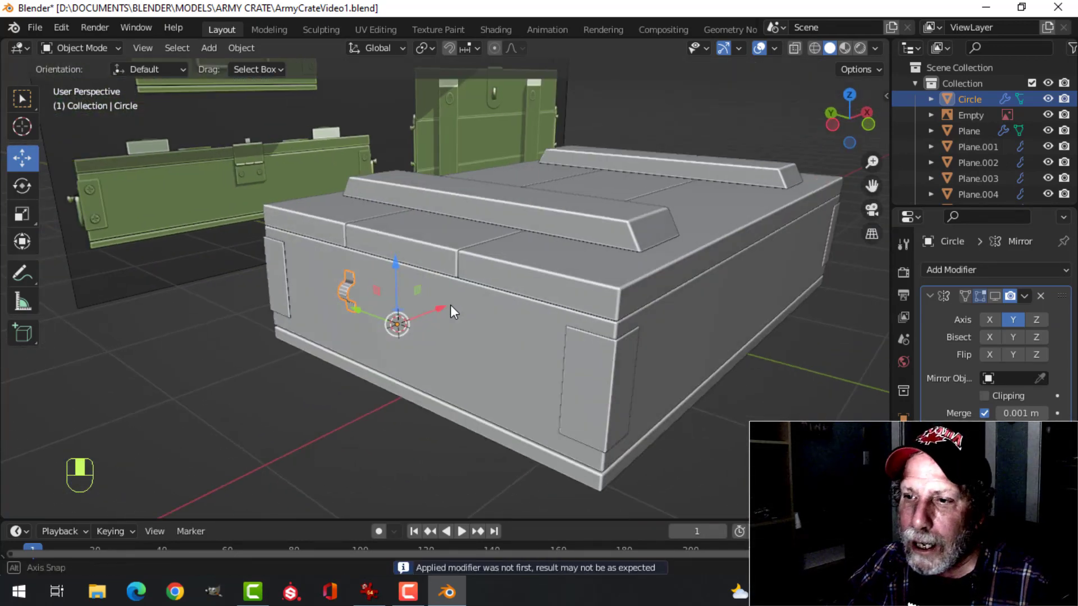
middle_click_drag(574, 295, 567, 258, "shift")
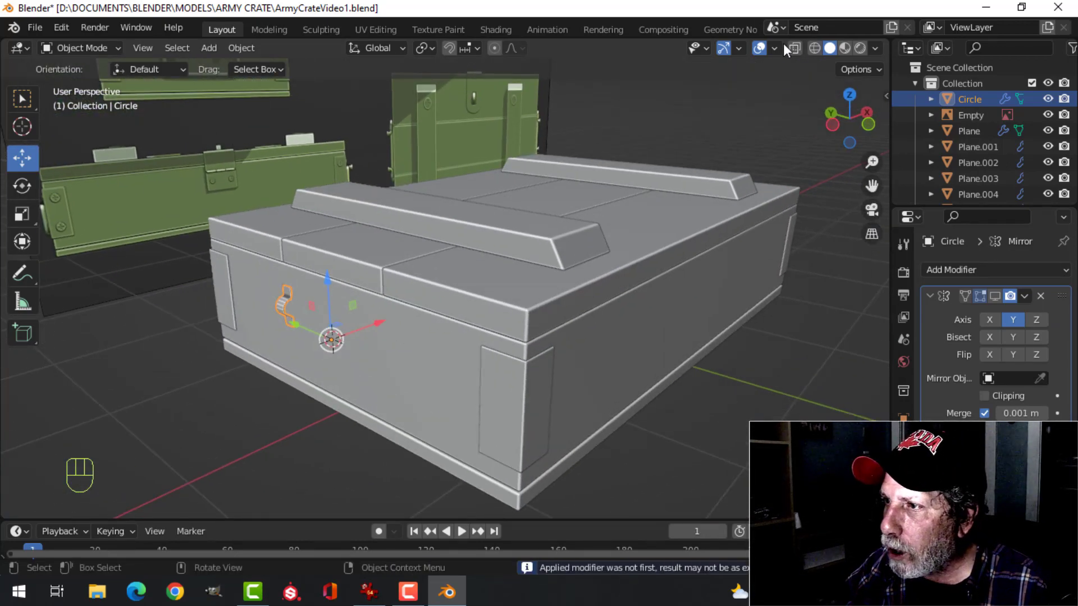
left_click(775, 49)
left_click(709, 335)
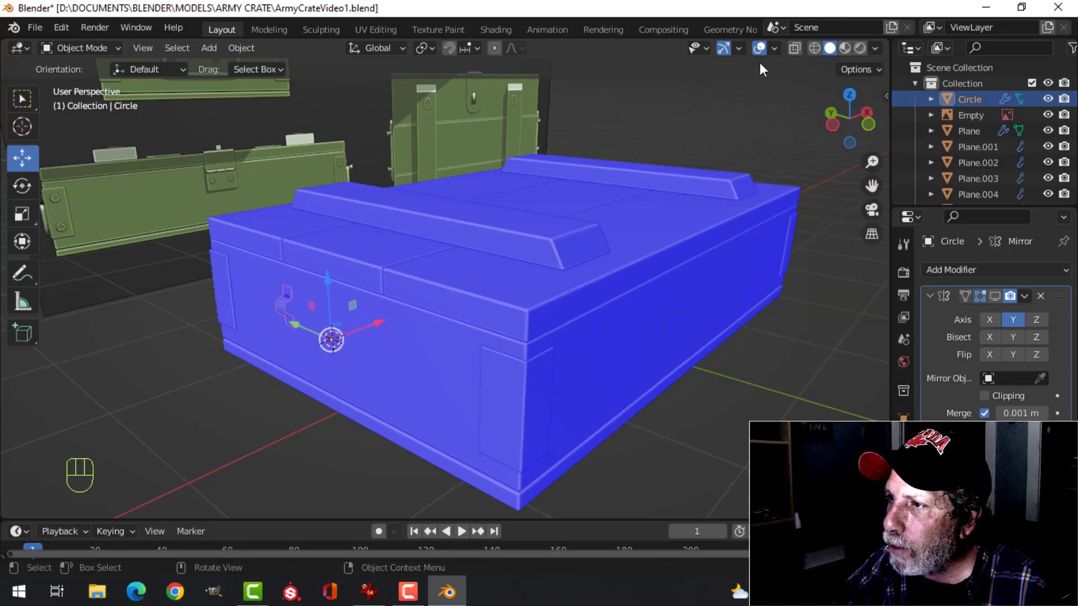
left_click(773, 49)
left_click(704, 338)
Isolate the bracket in local view and enter Edit Mode with edge selection and nothing selected
middle_click_drag(466, 298, 553, 283)
scroll(440, 321, "up", 2)
middle_click_drag(439, 321, 453, 330)
middle_click_drag(454, 330, 512, 325, "shift")
scroll(512, 326, "up", 4)
middle_click_drag(604, 323, 554, 257, "shift")
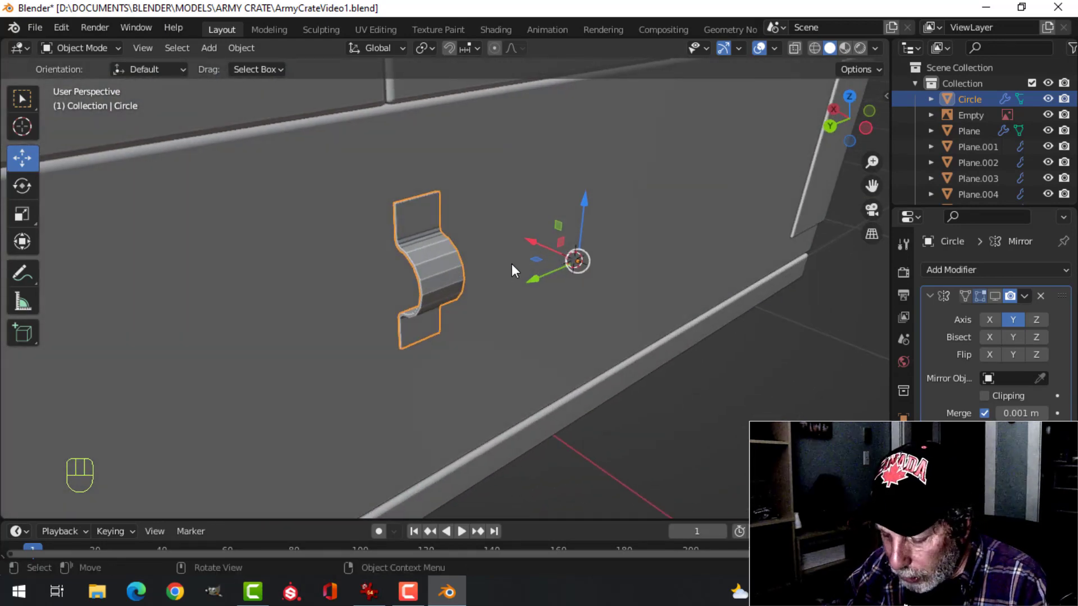
key("KP_Divide")
middle_click_drag(452, 217, 531, 268)
scroll(514, 260, "up", 2)
key("Tab")
key("alt+a")
key("2")
scroll(505, 250, "up", 2)
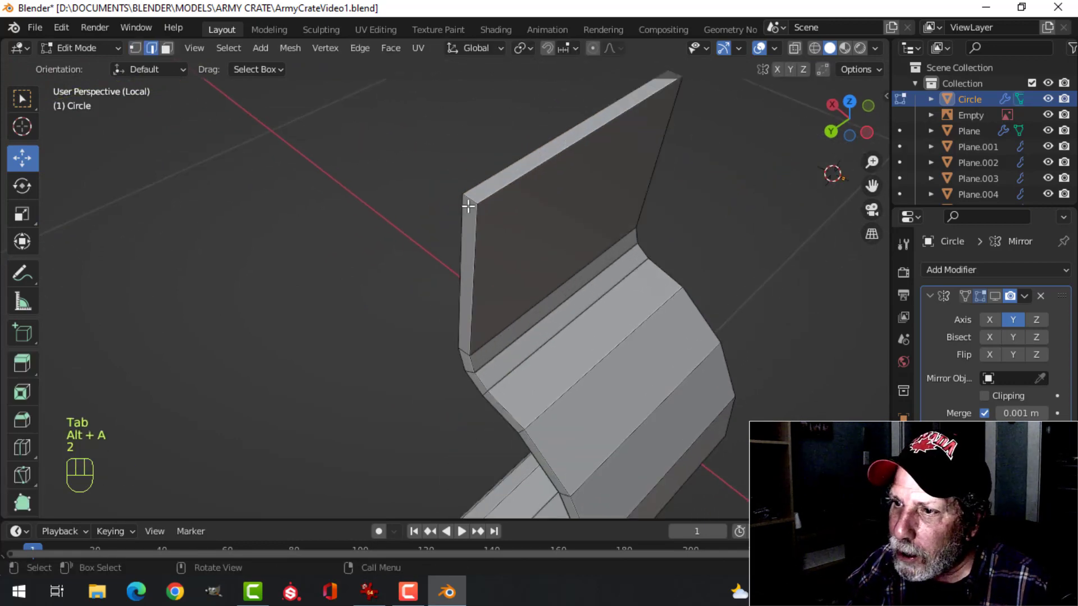
Bevel the short corner edges at the ends of both bracket flanges, with a width of about 0.00587 m and 4 segments
left_click(469, 199)
middle_click_drag(635, 231, 537, 203)
left_click(520, 201, "shift")
middle_click_drag(542, 260, 503, 216)
scroll(490, 325, "down", 3)
middle_click_drag(471, 379, 509, 216, "shift")
middle_click_drag(526, 402, 517, 344, "shift")
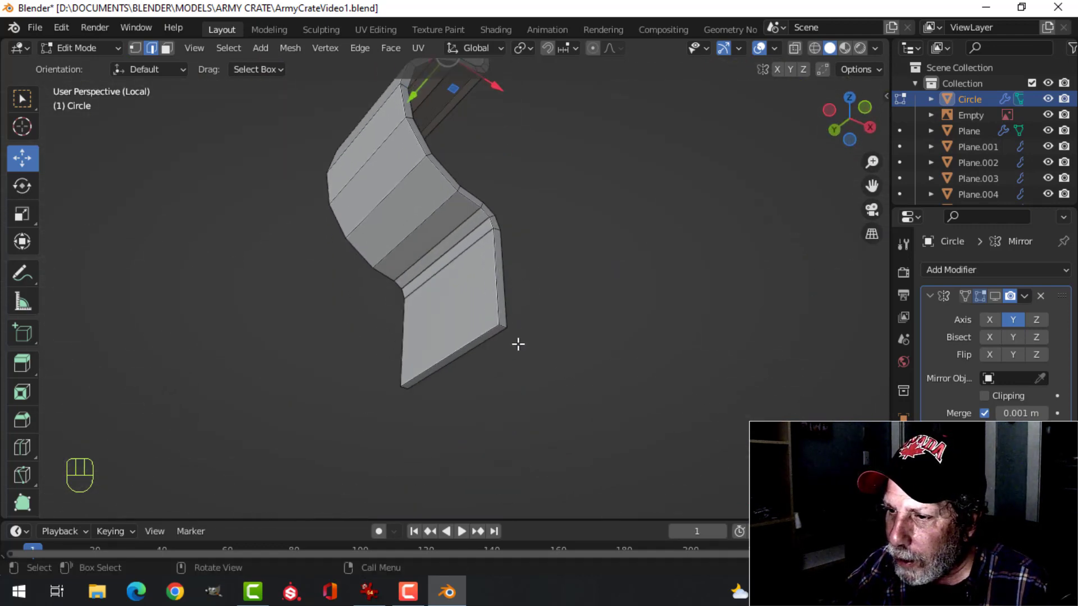
scroll(517, 344, "up", 4)
left_click(583, 376, "shift")
middle_click_drag(583, 376, 509, 286)
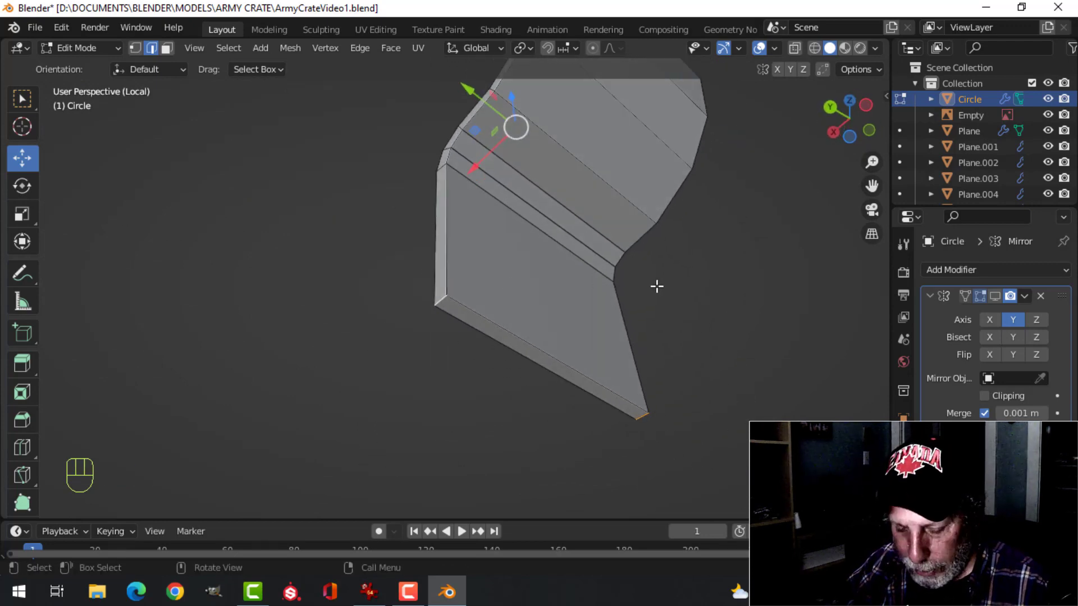
key("ctrl+b")
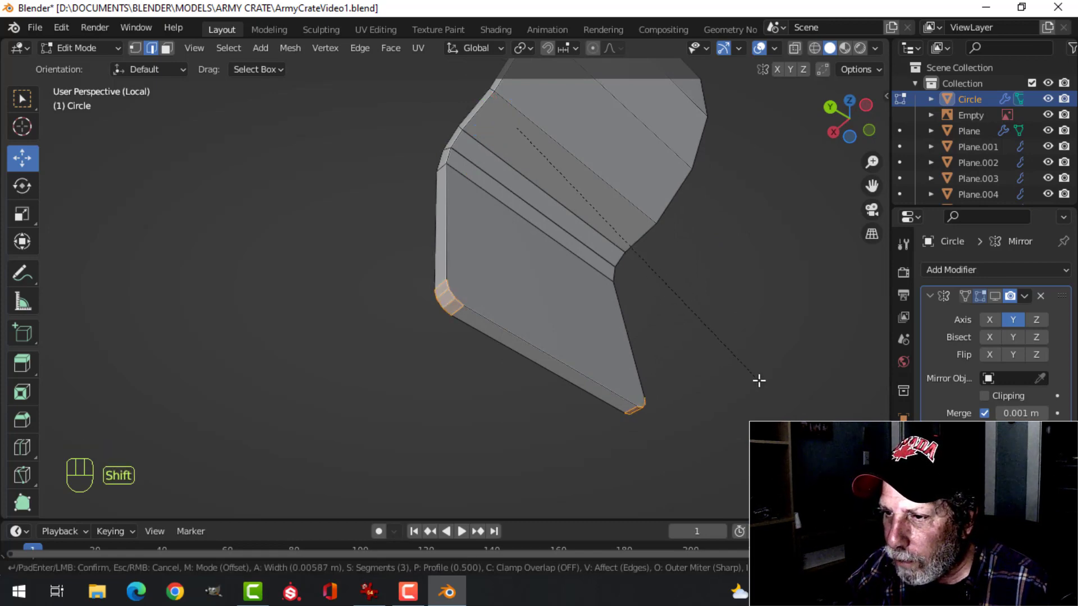
left_click(759, 381)
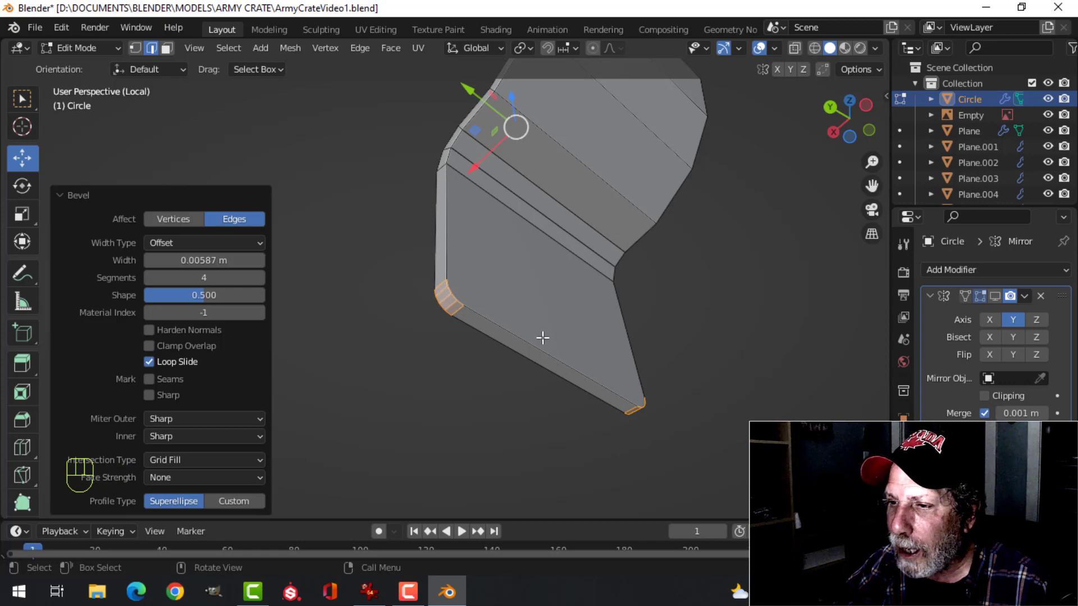
Bevel the edge loop around the bracket's outer face with a width of about 0.00102 m and 2 segments
key("alt+a")
left_click(503, 327, "alt+shift")
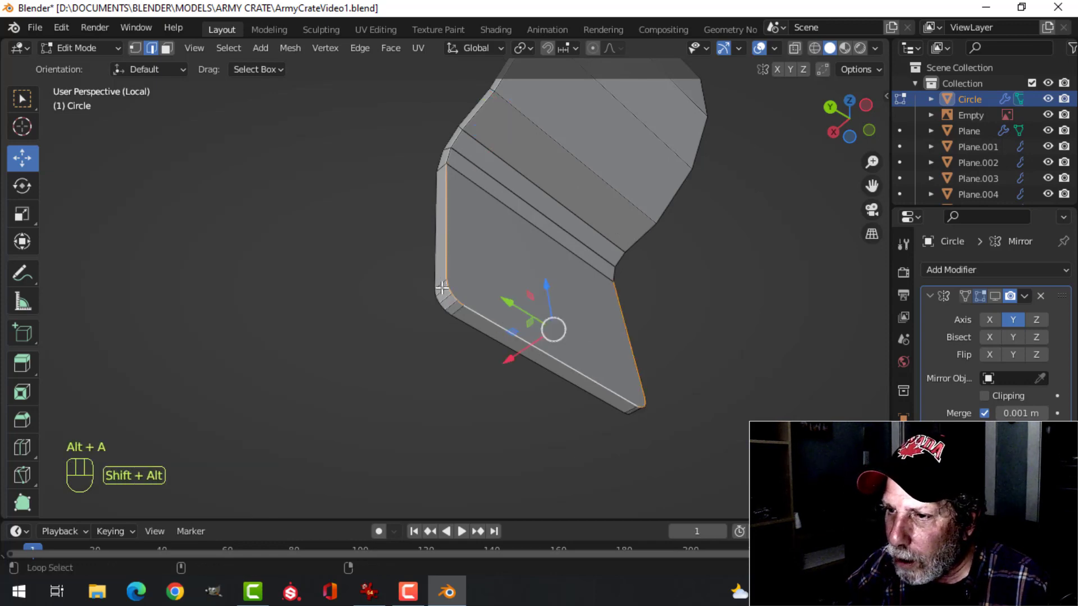
middle_click_drag(486, 224, 453, 169)
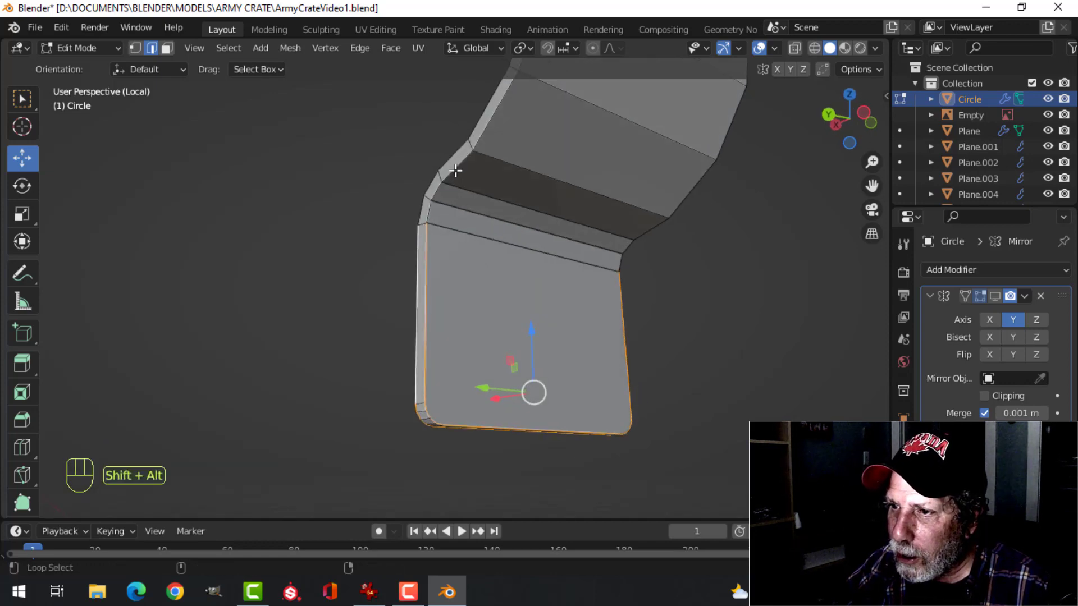
left_click(455, 159, "alt+shift")
left_click(454, 158, "alt+shift")
middle_click_drag(529, 149, 466, 397, "shift")
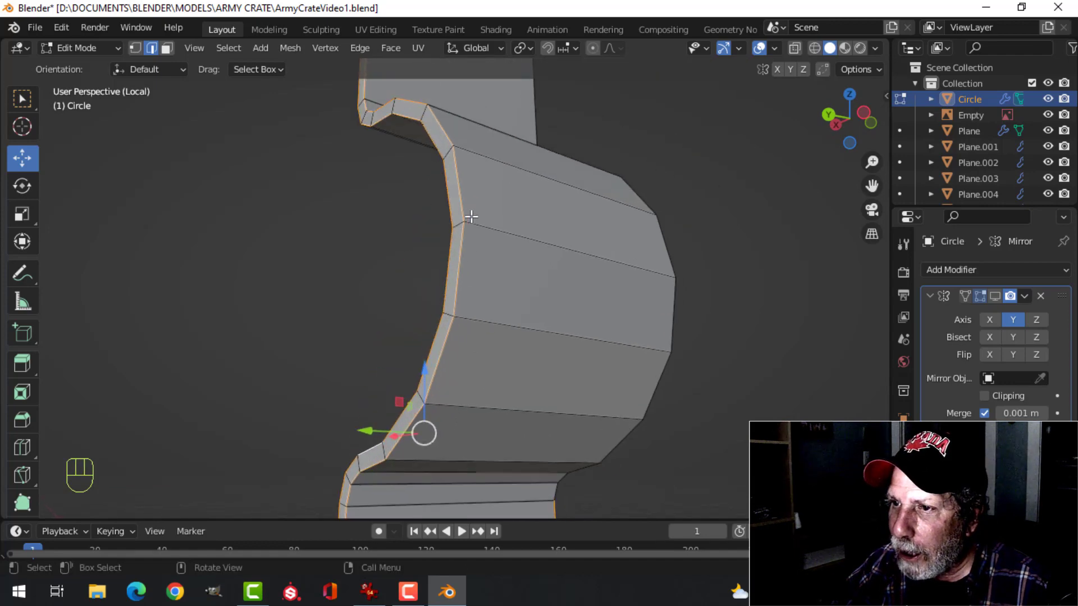
middle_click_drag(472, 218, 522, 339)
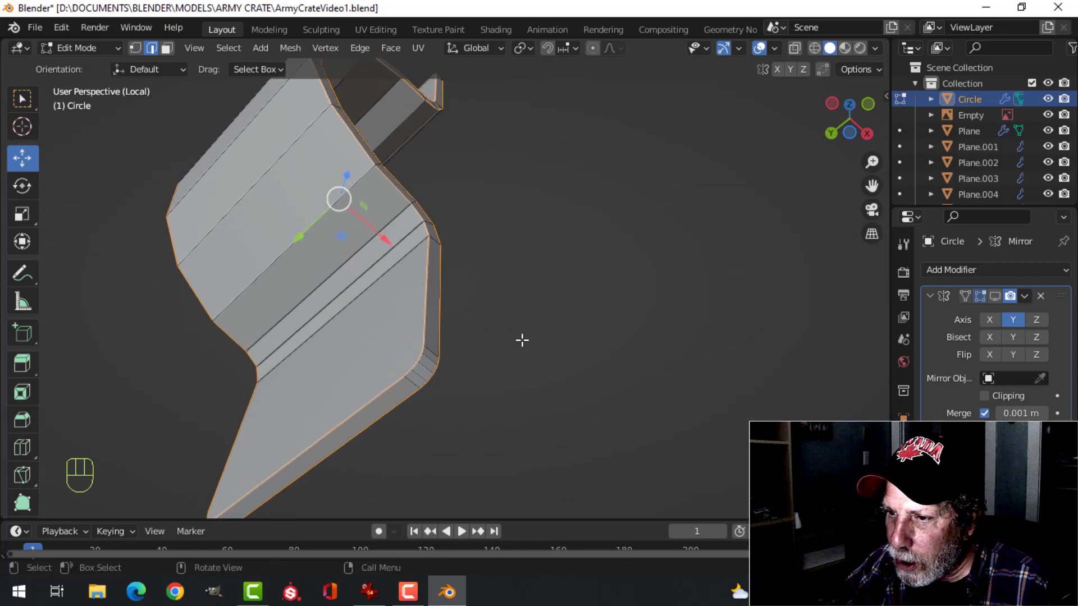
key("ctrl+b")
scroll(562, 363, "down", 3)
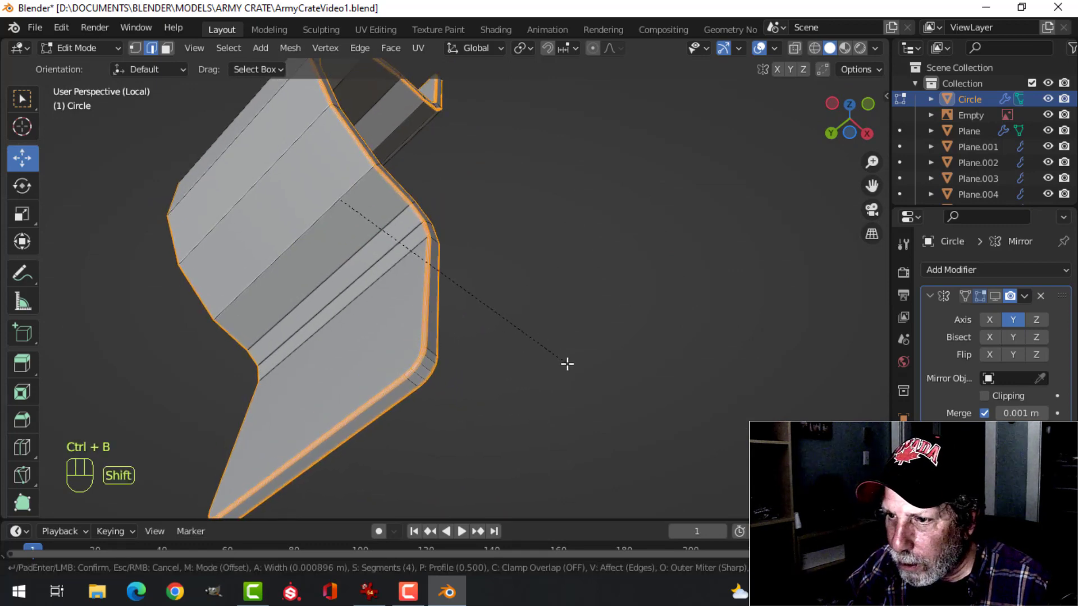
scroll(569, 373, "up", 1)
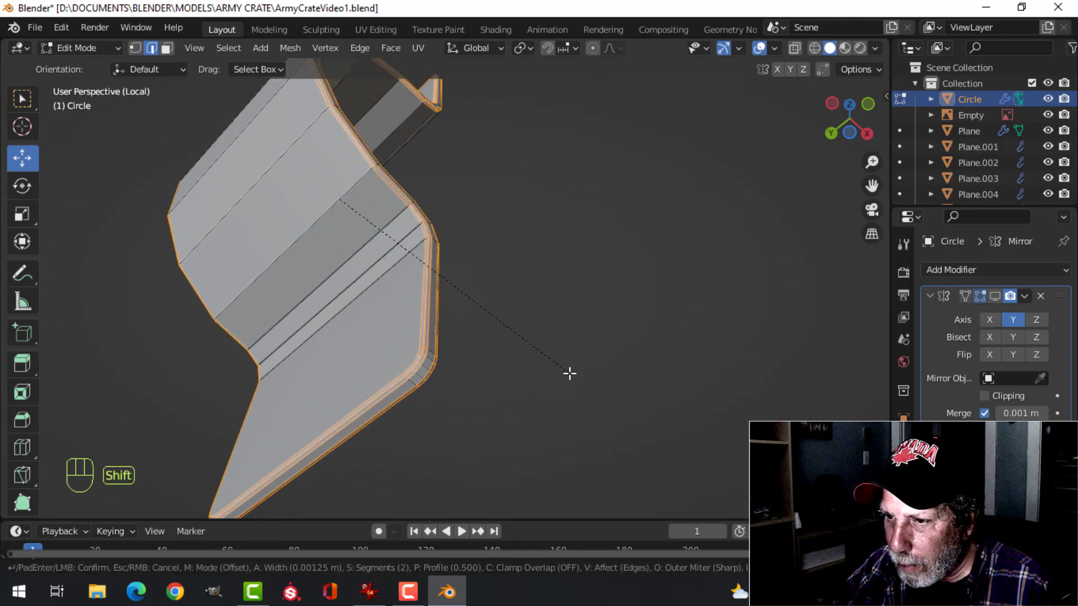
left_click(565, 370)
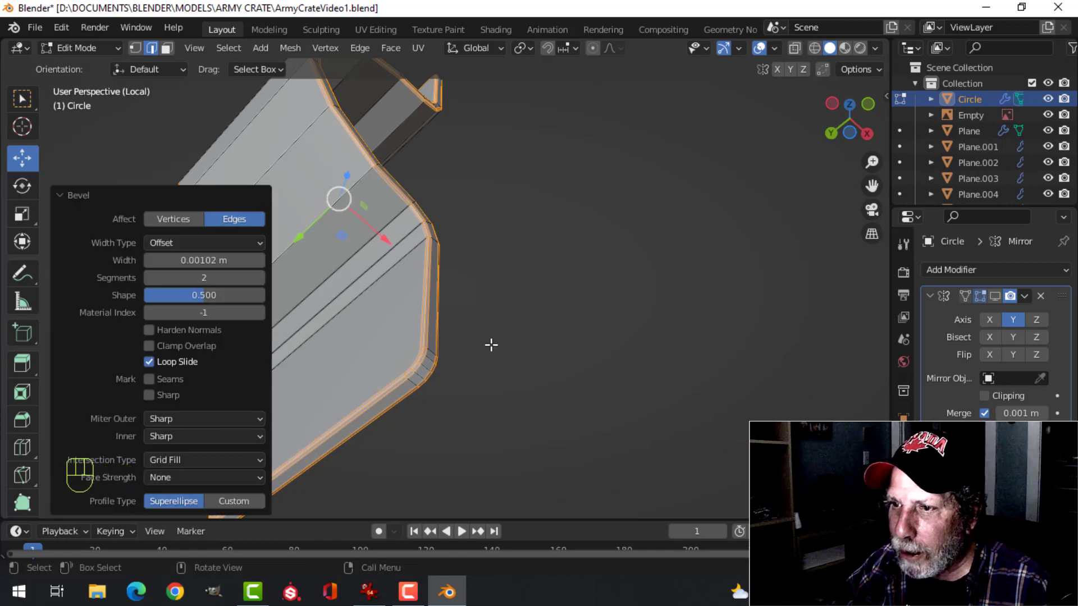
Return to Object Mode, shade the bracket smooth and deselect it
key("Tab")
right_click(292, 187)
left_click(292, 187)
key("alt+a")
middle_click_drag(418, 248, 539, 306)
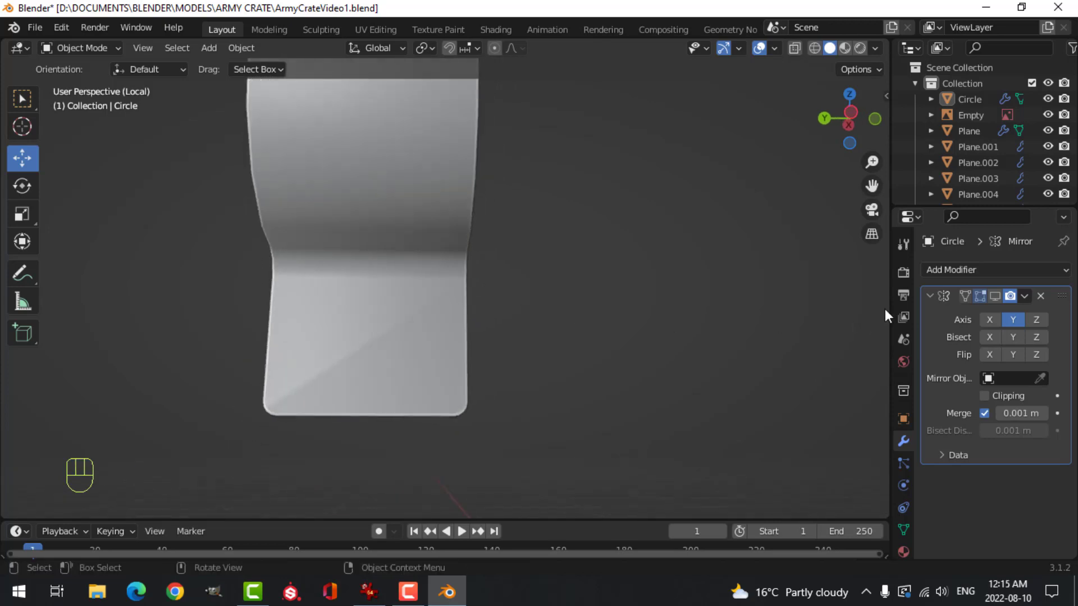
Add a Weighted Normal modifier to the bracket and enable Auto Smooth at 30°
left_click(930, 295)
left_click(948, 270)
left_click(655, 383)
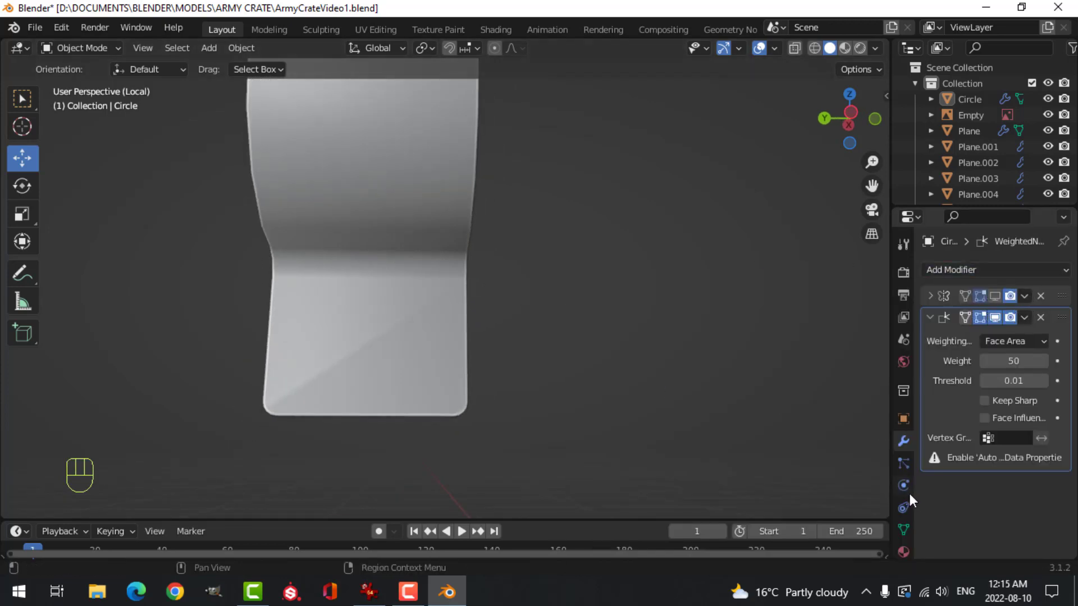
left_click(904, 530)
left_click(983, 504)
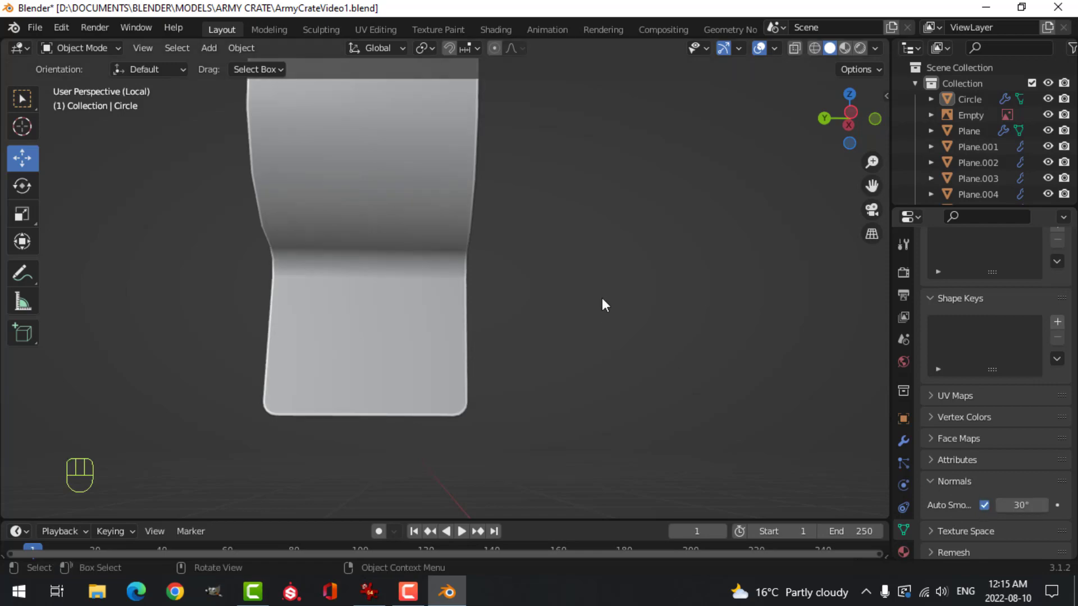
Exit local view to bring back the whole crate and inspect the bracket's fit against its end
middle_click_drag(602, 298, 575, 366)
key("alt+a")
key("slash")
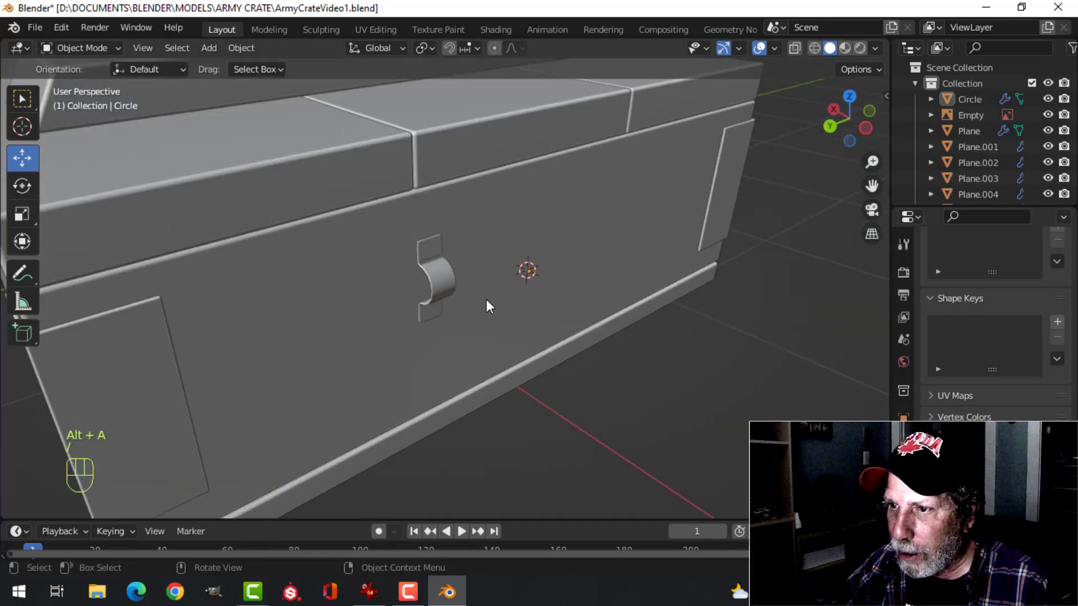
scroll(533, 301, "up", 3)
middle_click_drag(599, 293, 563, 312, "shift")
scroll(565, 280, "up", 3)
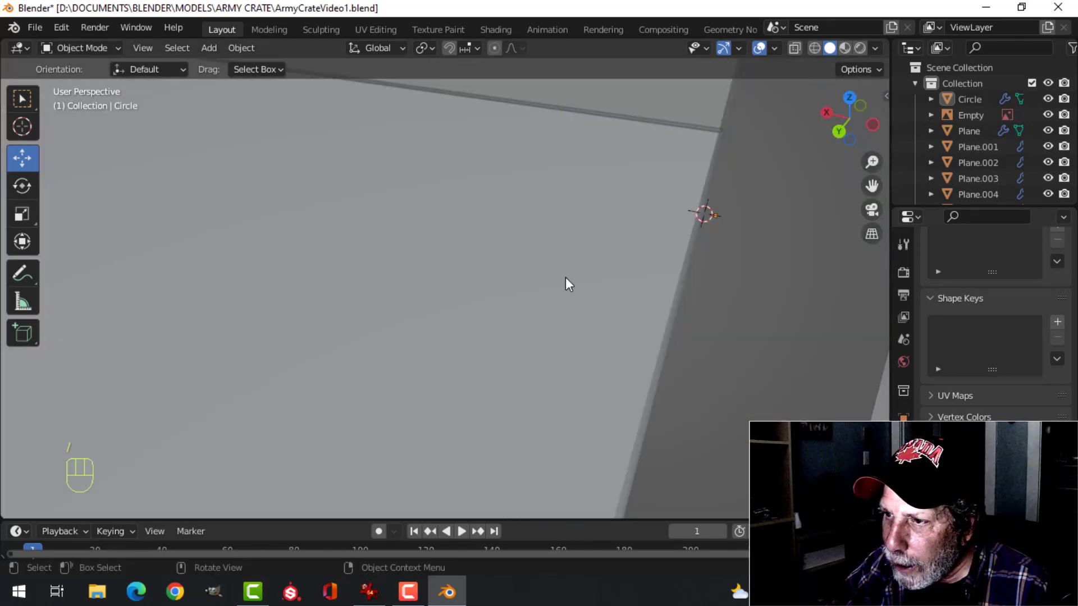
Move the bracket's entire mesh slightly along X toward the crate's end in Edit Mode, then return to Object Mode and deselect
scroll(567, 278, "down", 1)
left_click(608, 272)
key("Tab")
key("a")
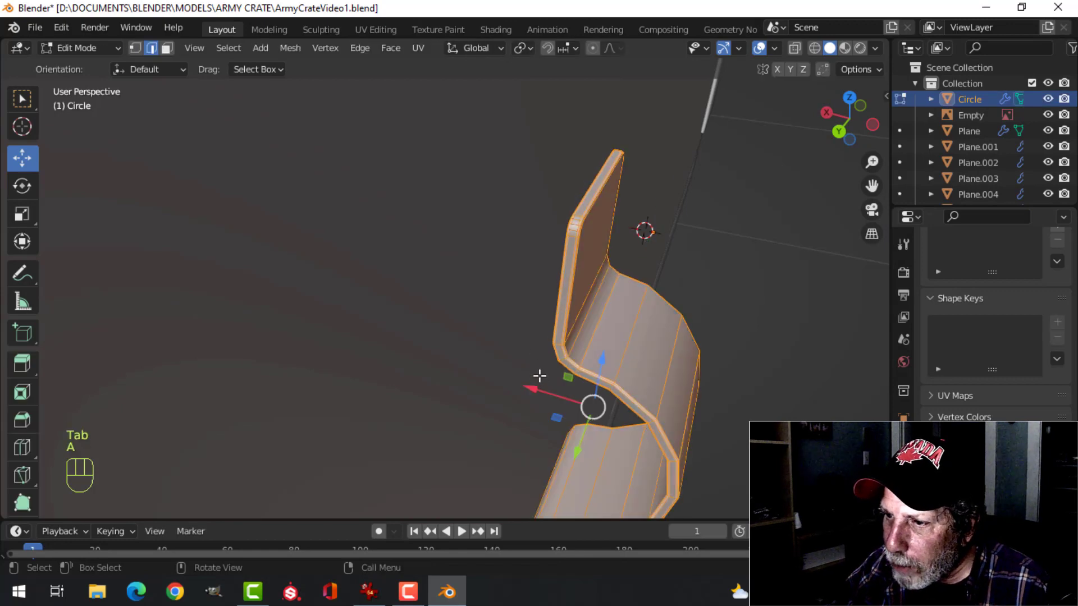
left_click_drag(534, 390, 521, 381)
key("Tab")
key("alt+a")
scroll(547, 308, "down", 6)
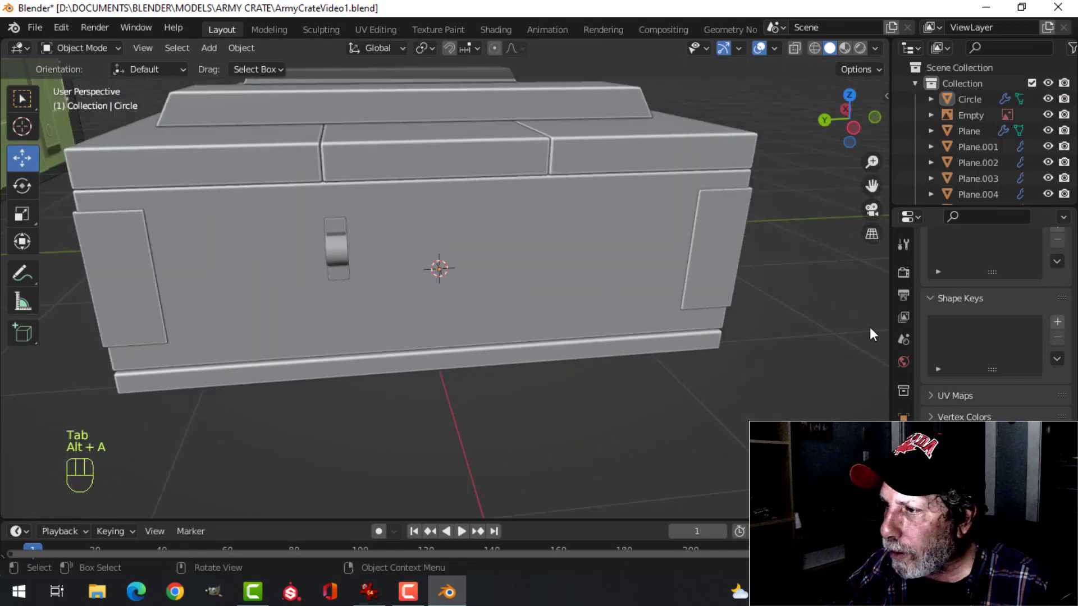
Turn the bracket's Mirror modifier back on in the viewport
middle_click_drag(645, 350, 595, 290)
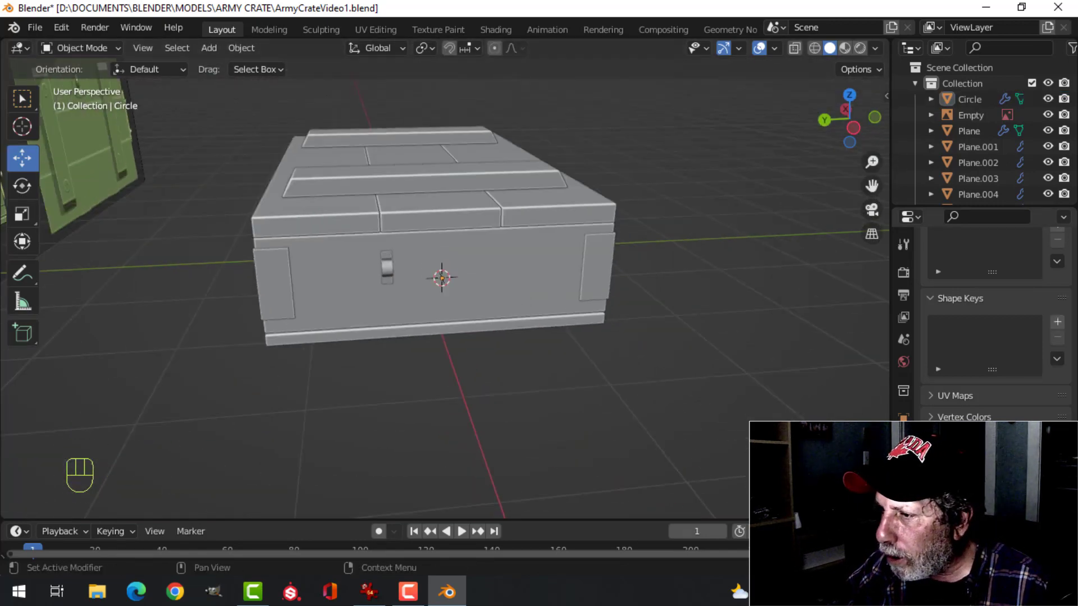
left_click(904, 441)
left_click(995, 296)
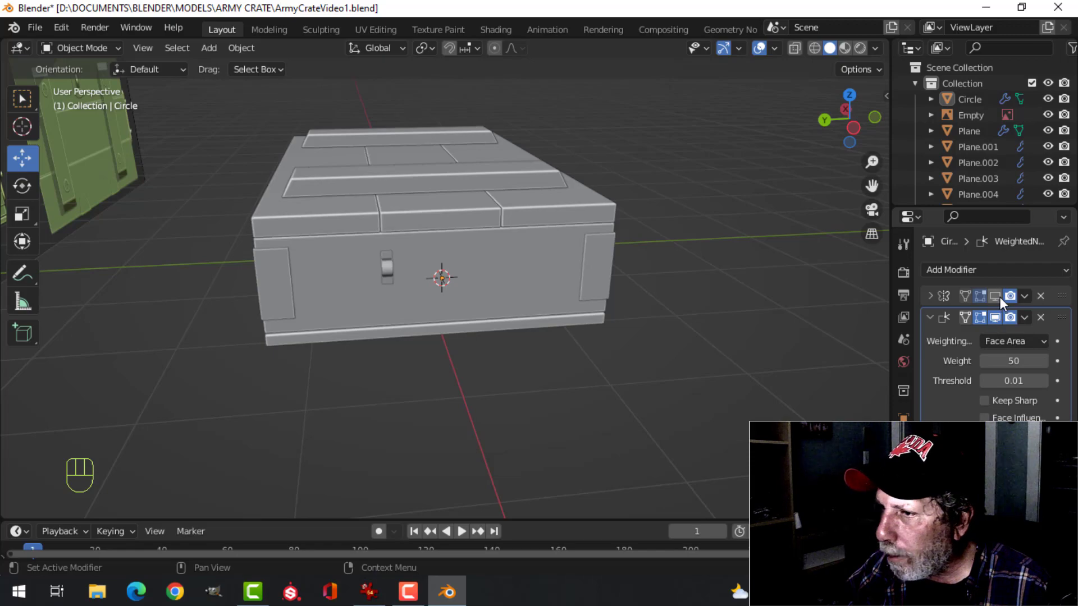
Snap the 3D cursor to the centre of the crate body's whole mesh
middle_click_drag(669, 346, 551, 328)
scroll(502, 356, "down", 3)
left_click(551, 335)
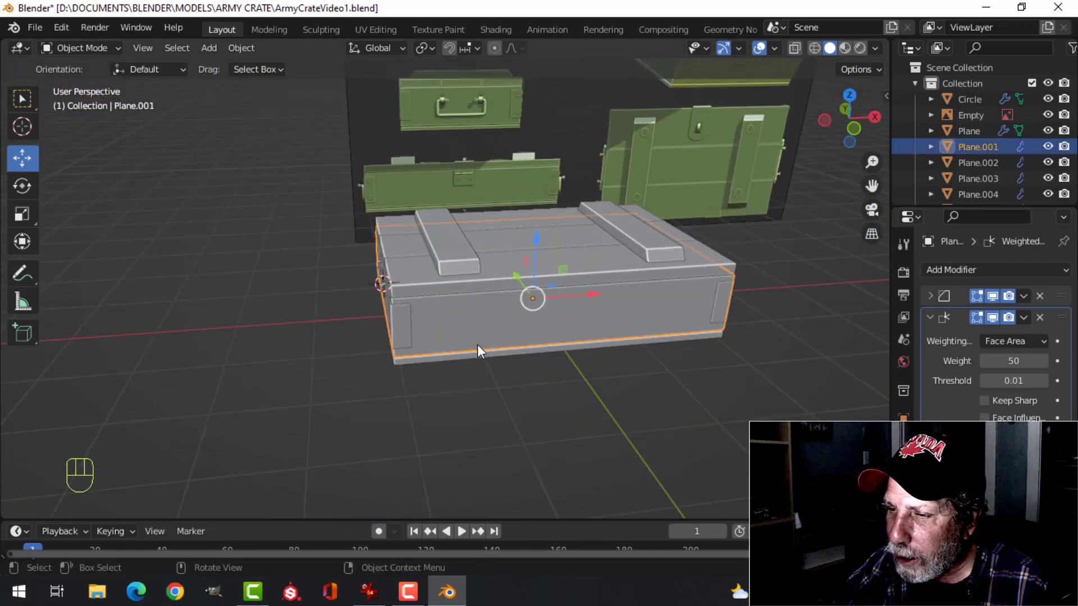
middle_click_drag(478, 348, 582, 357)
key("Tab")
key("a")
key("shift+s")
left_click(592, 449)
key("Tab")
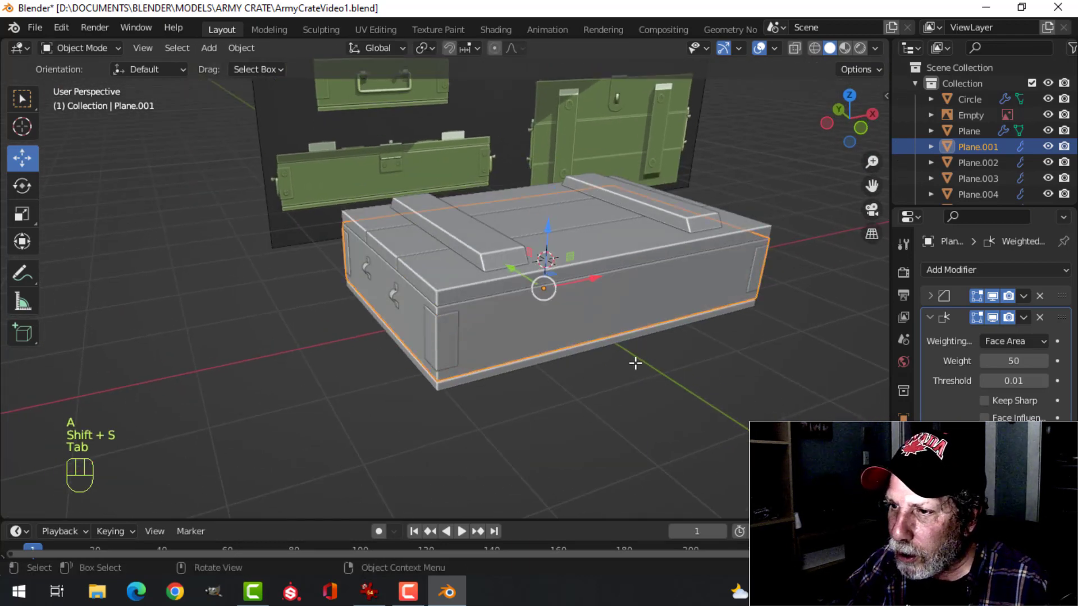
Set the bracket object's origin to the 3D cursor at the crate body's centre
scroll(331, 283, "up", 3)
left_click(308, 259)
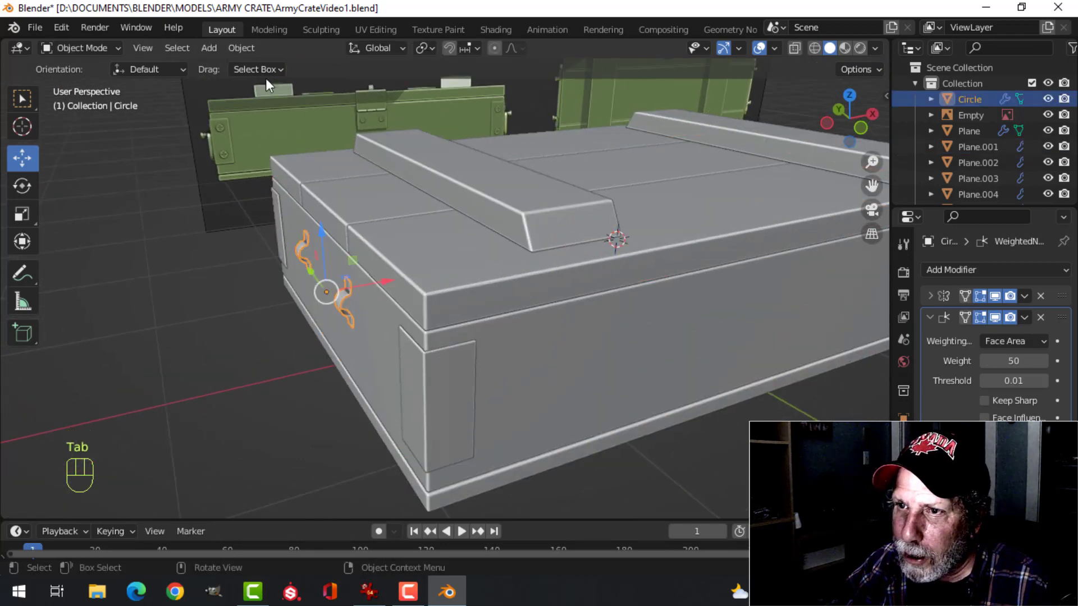
left_click(250, 49)
mouse_move(271, 85)
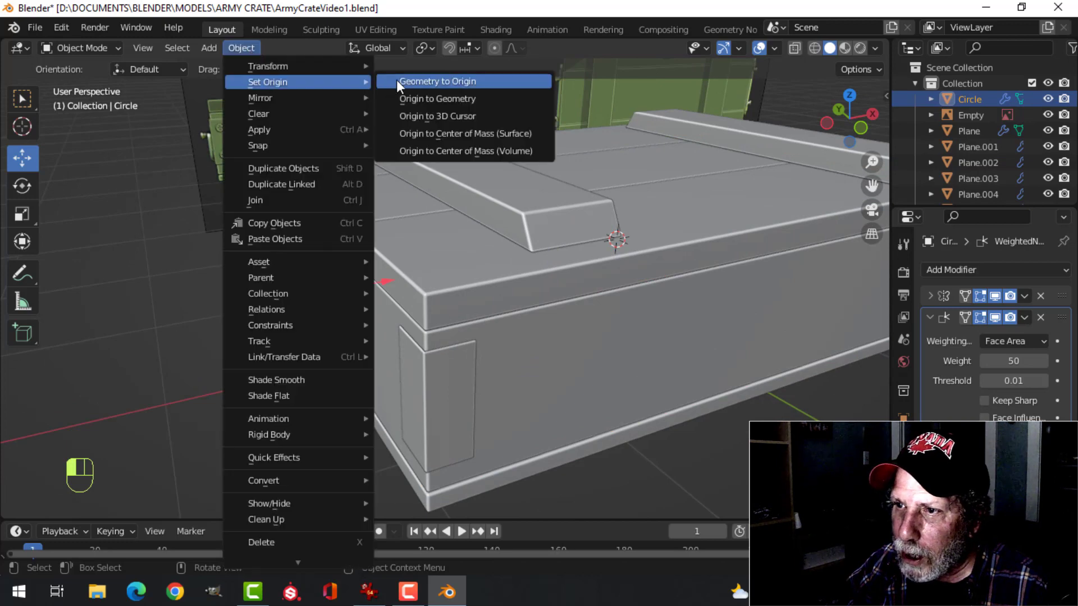
left_click(449, 116)
Enable the X axis alongside Y in the bracket's Mirror modifier to place a bracket pair on the opposite end too
scroll(577, 200, "down", 3)
middle_click_drag(578, 200, 556, 236)
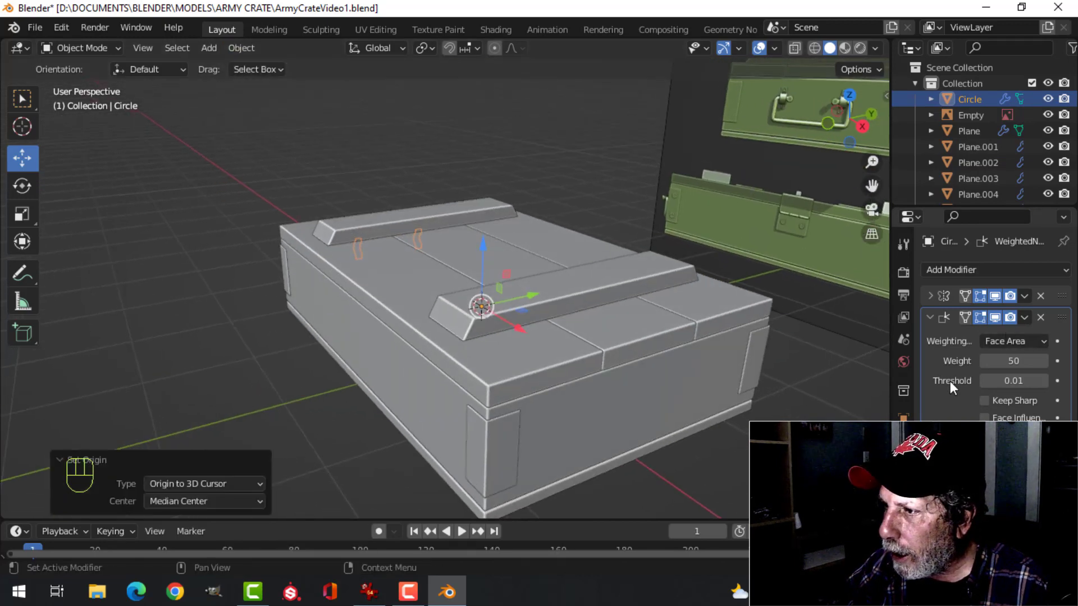
left_click(931, 296)
left_click(1013, 319)
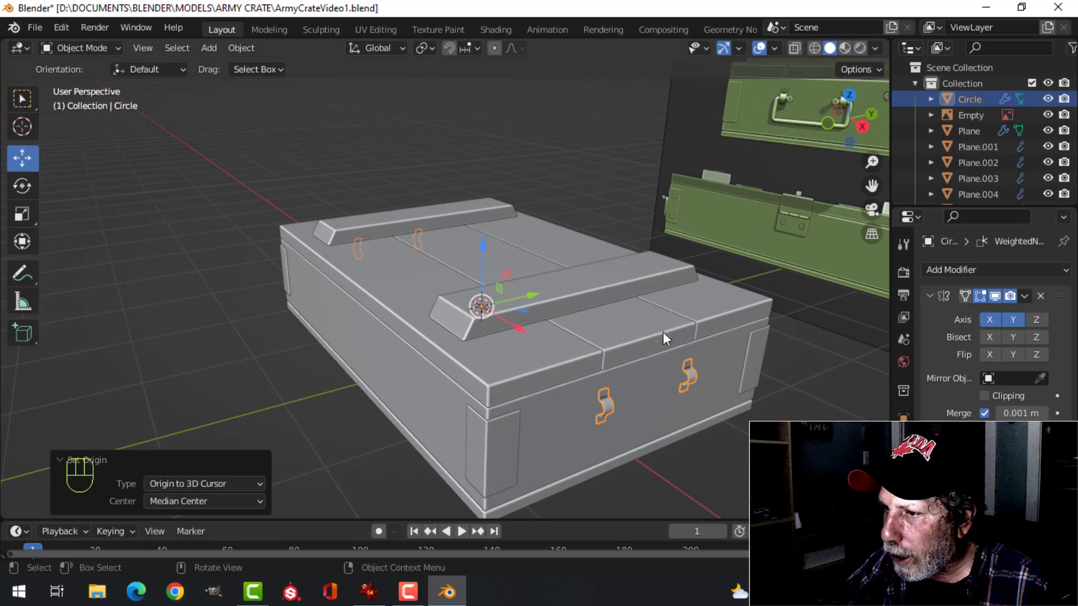
middle_click_drag(662, 332, 574, 255, "alt")
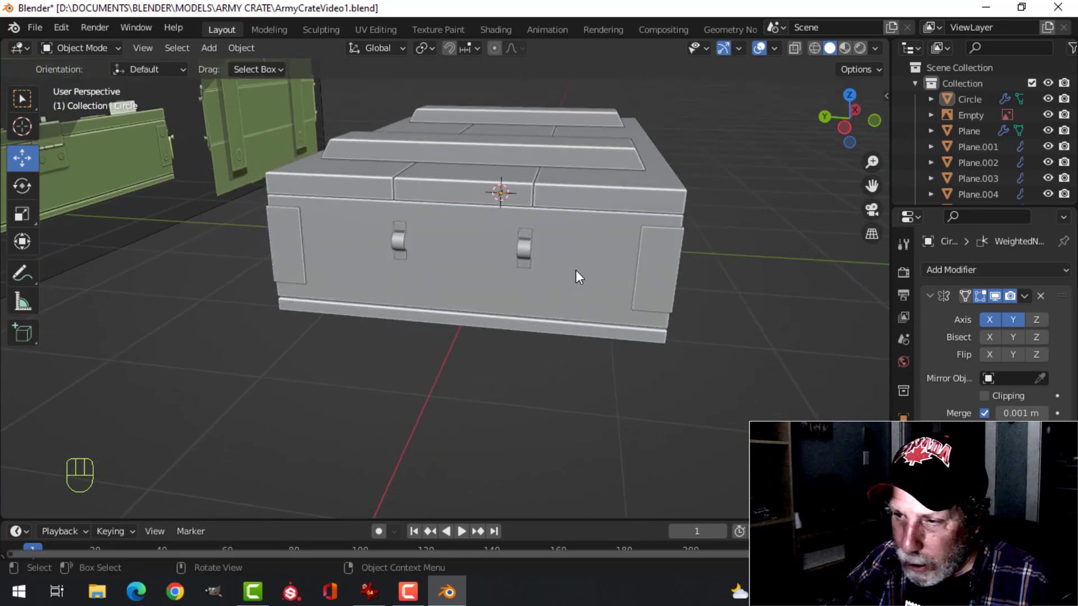
Snap the 3D cursor to the crate body's end face between the two brackets, then return to Object Mode
left_click(577, 271)
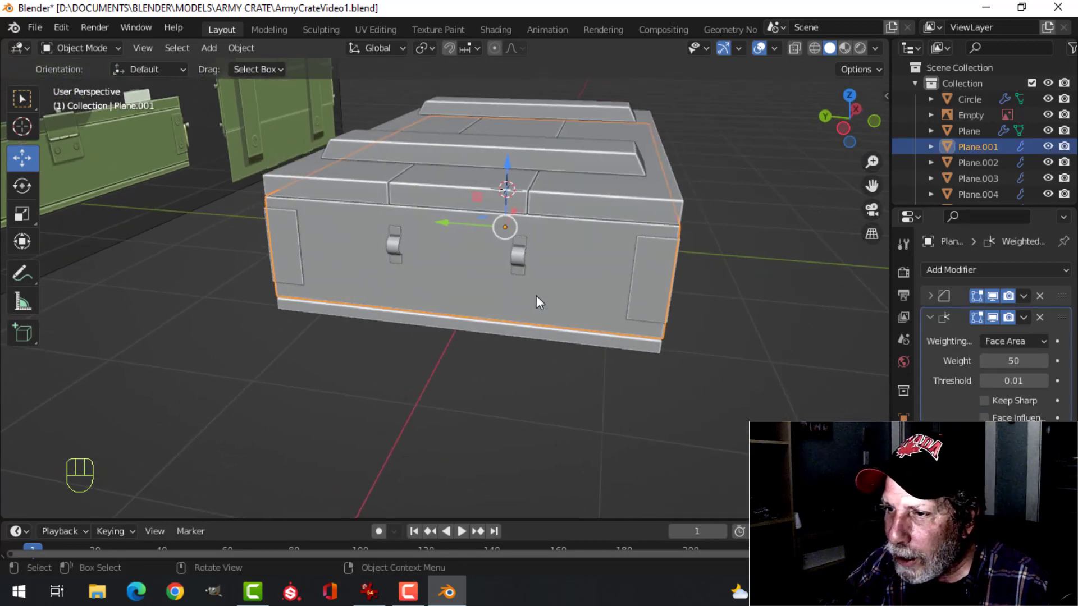
key("Tab")
middle_click_drag(464, 279, 559, 274)
key("3")
left_click(450, 268)
key("shift+s")
left_click(522, 367)
key("Tab")
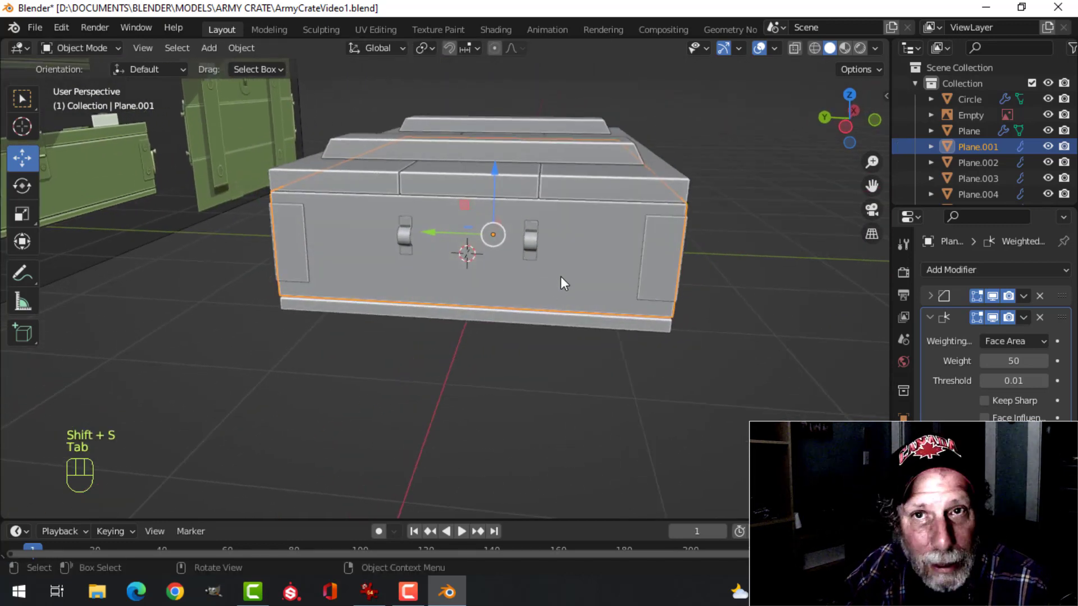
Add a 2 m plane at the 3D cursor on the crate's end, working from the left orthographic view
key("ctrl+KP_3")
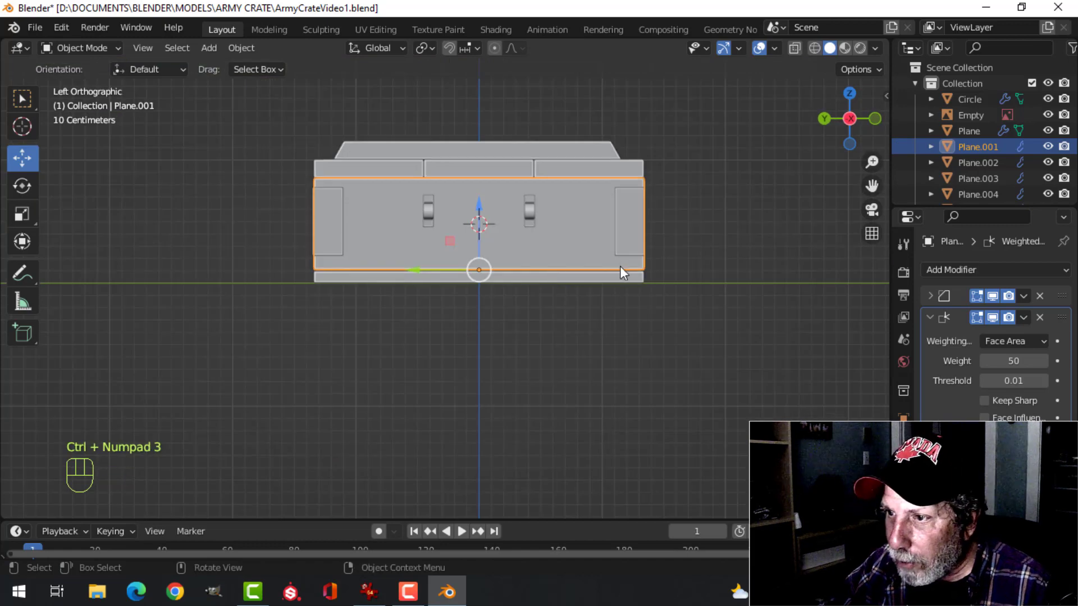
scroll(620, 272, "up", 3)
middle_click_drag(620, 272, 498, 380, "shift")
key("shift+a")
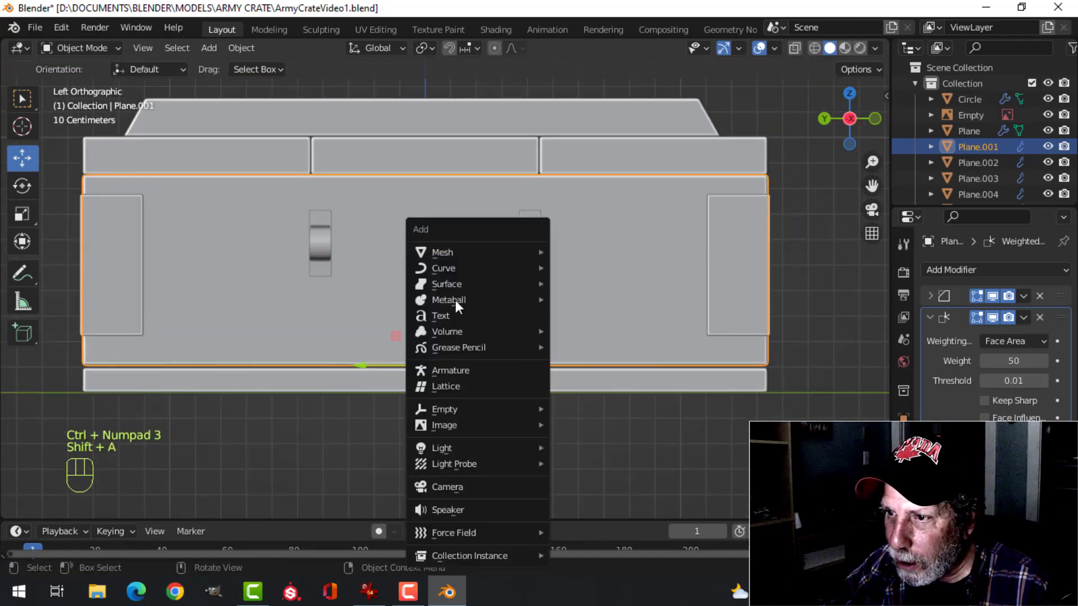
mouse_move(458, 254)
left_click(561, 253)
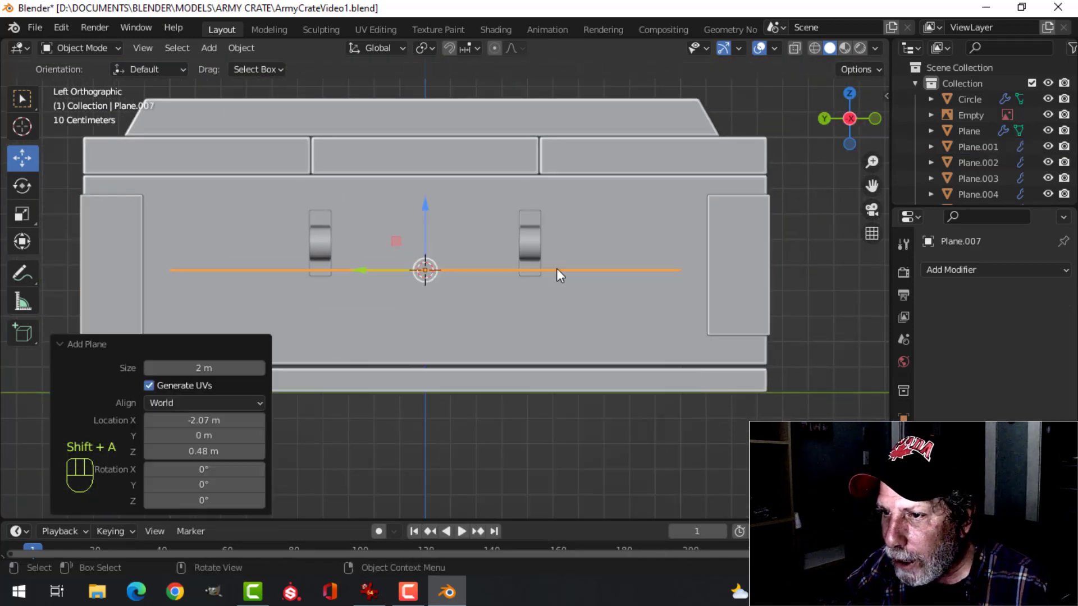
Scale the plane's mesh to 0.211 along X and move it about 0.3 m outward along X from the crate's end
scroll(557, 269, "down", 1)
key("Tab")
middle_click_drag(601, 267, 372, 359)
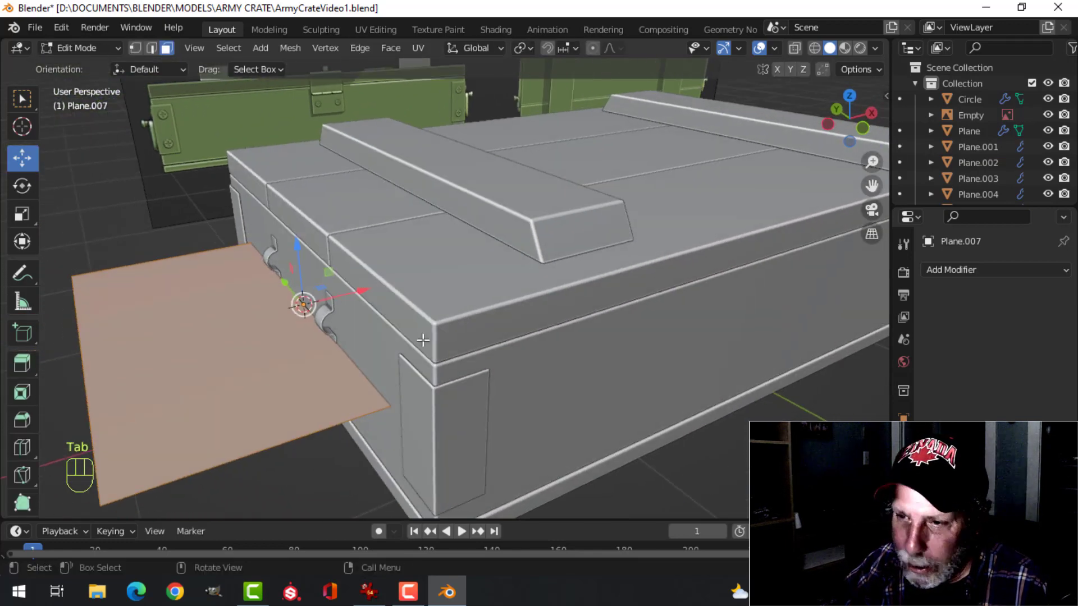
key("s")
key("x")
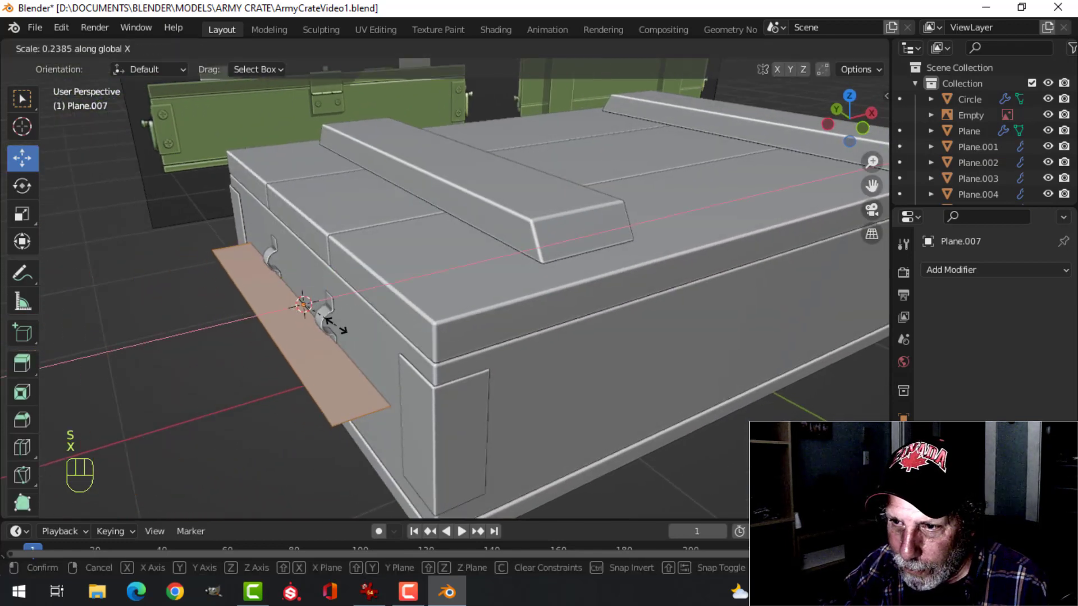
left_click(346, 319)
key("g")
key("x")
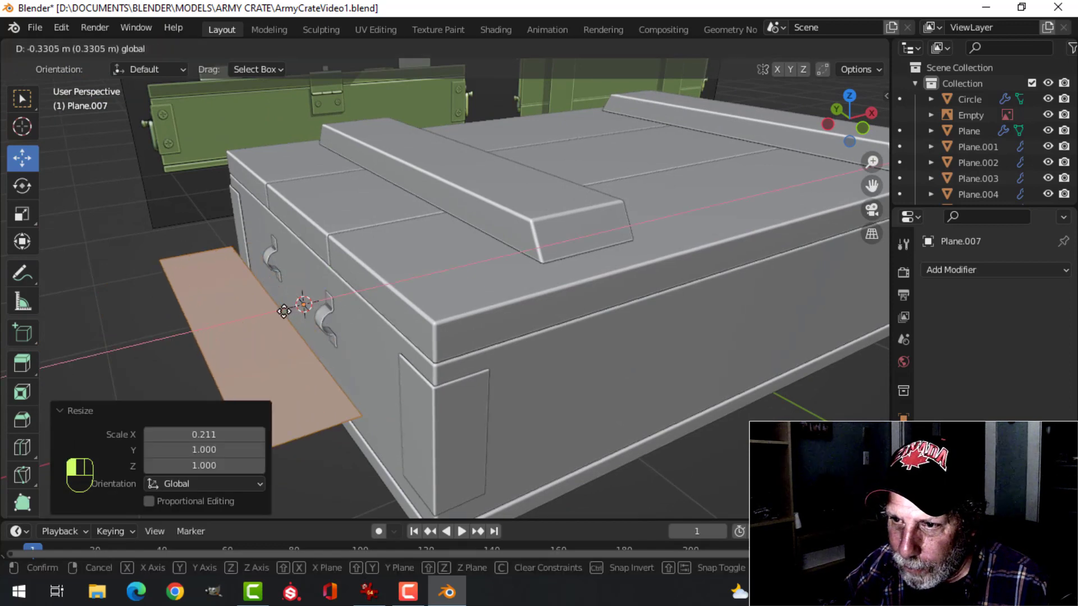
left_click(253, 307)
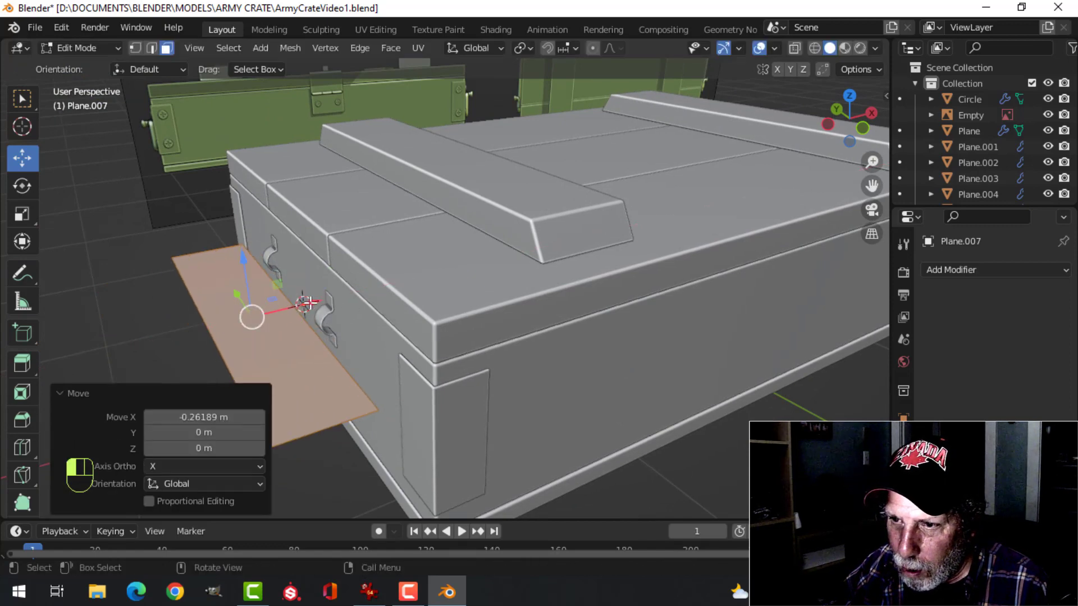
left_click_drag(306, 303, 235, 297)
Delete the plane's outer long edge and both short side edges, leaving only the long edge nearest the crate's end
key("2")
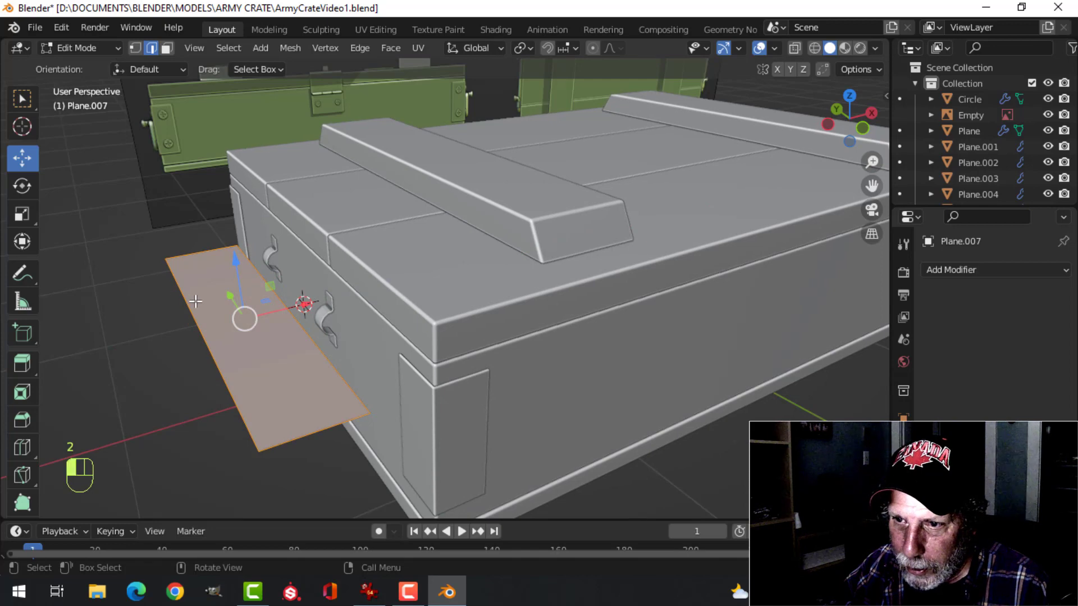
key("x")
left_click(201, 322)
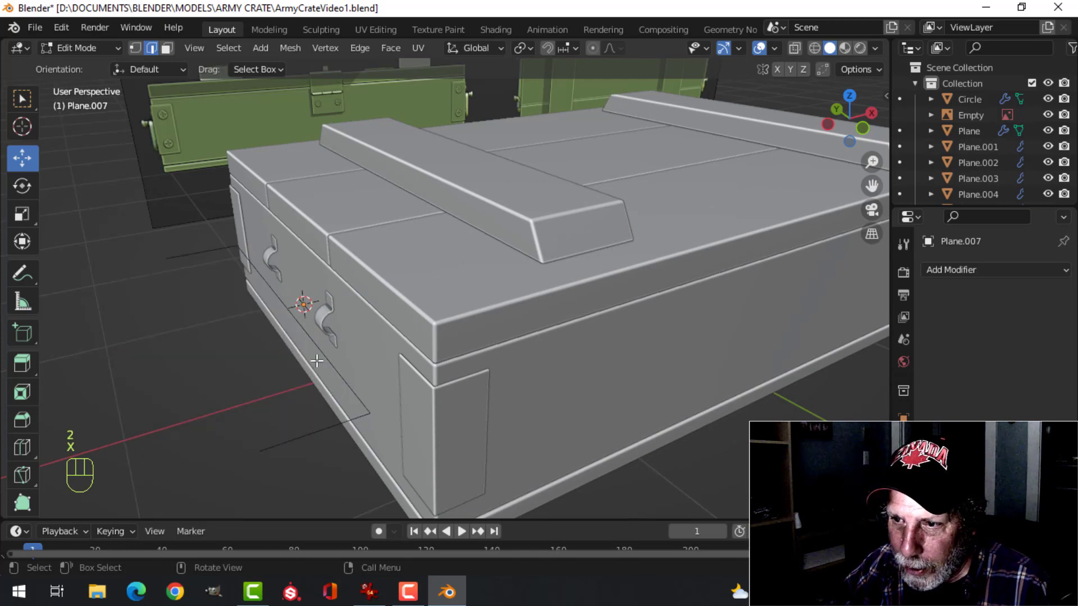
key("a")
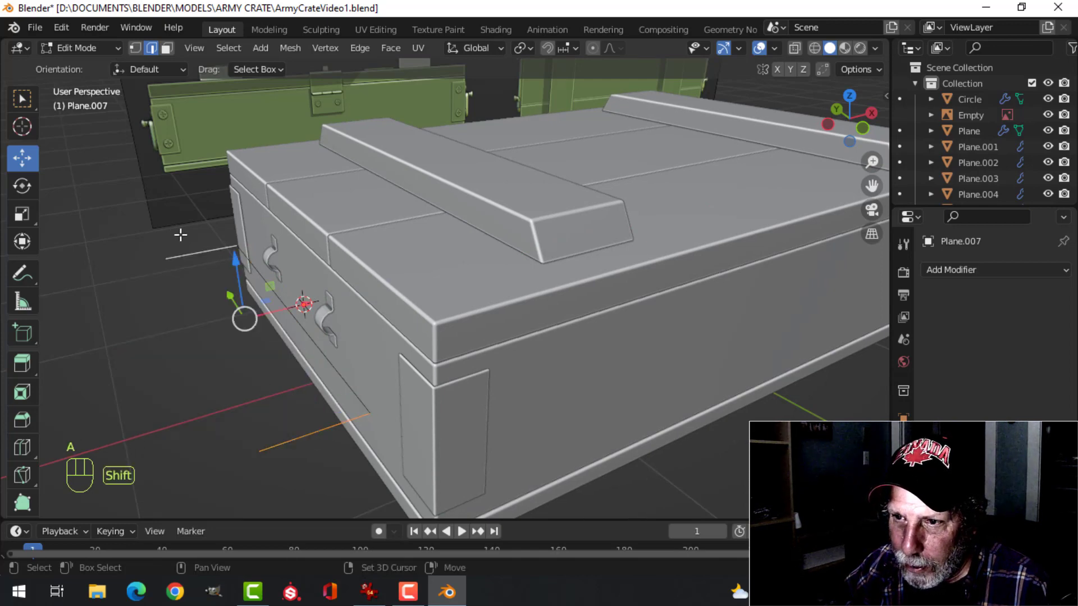
key("x")
left_click(156, 238)
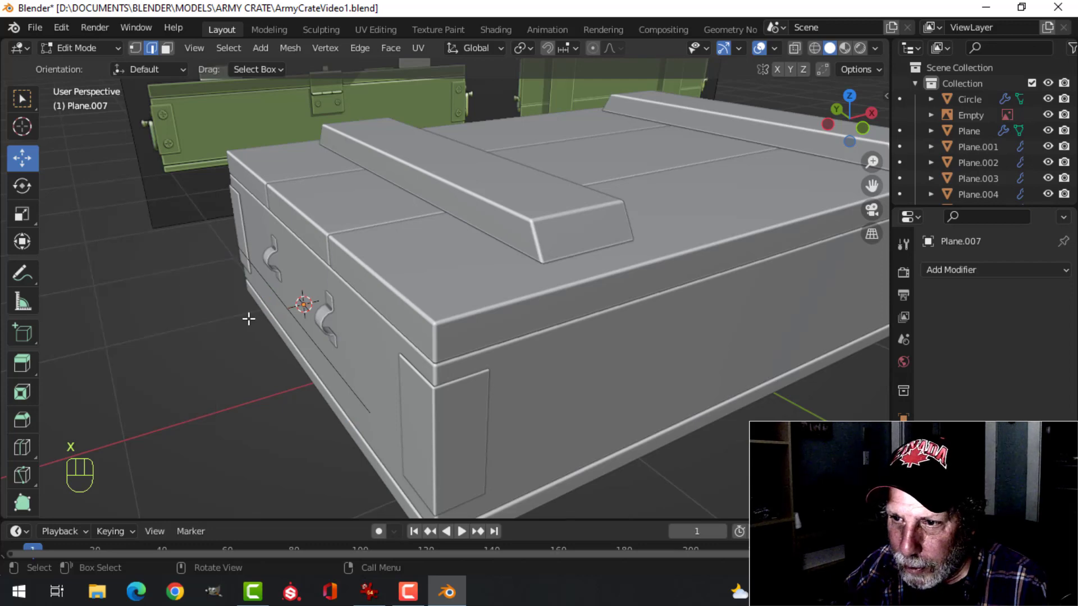
Lower the remaining edge below the brackets and scale it to 0.519 so it spans slightly wider than the bracket pair
key("ctrl+KP_3")
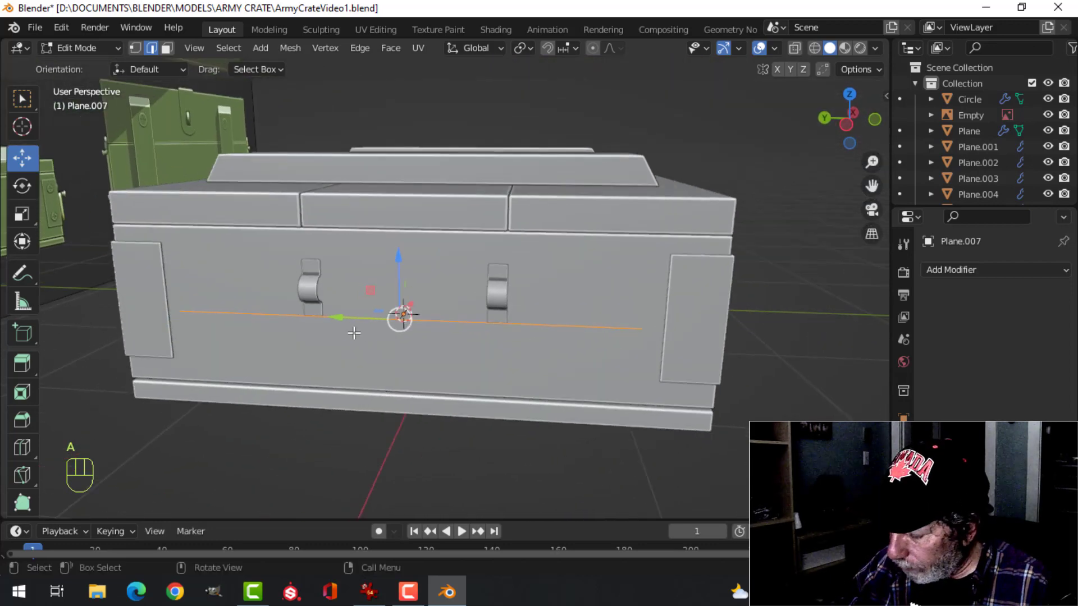
scroll(416, 316, "up", 4)
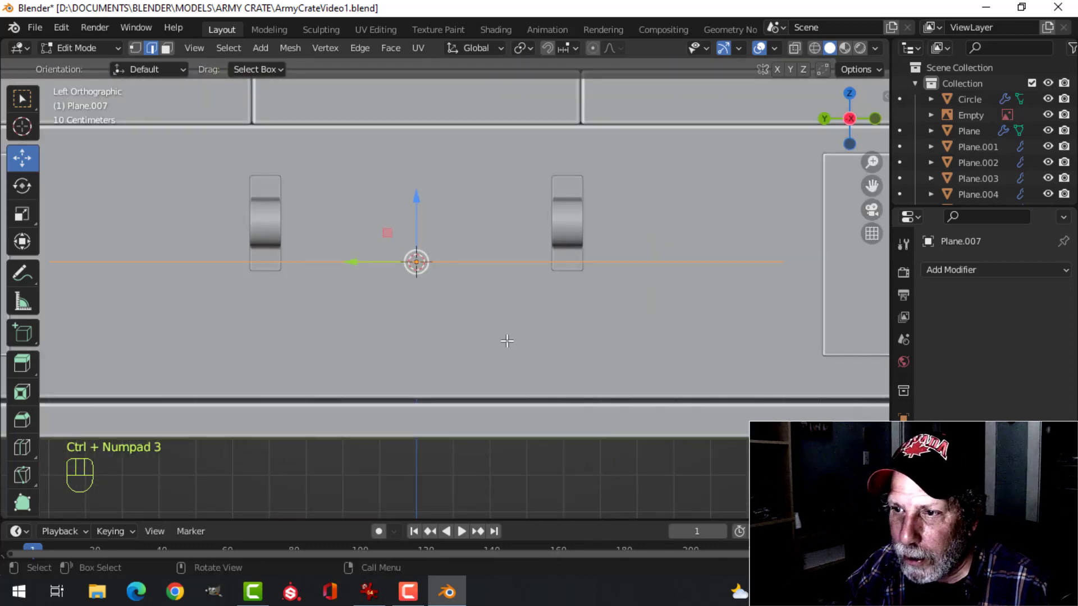
scroll(508, 341, "down", 2)
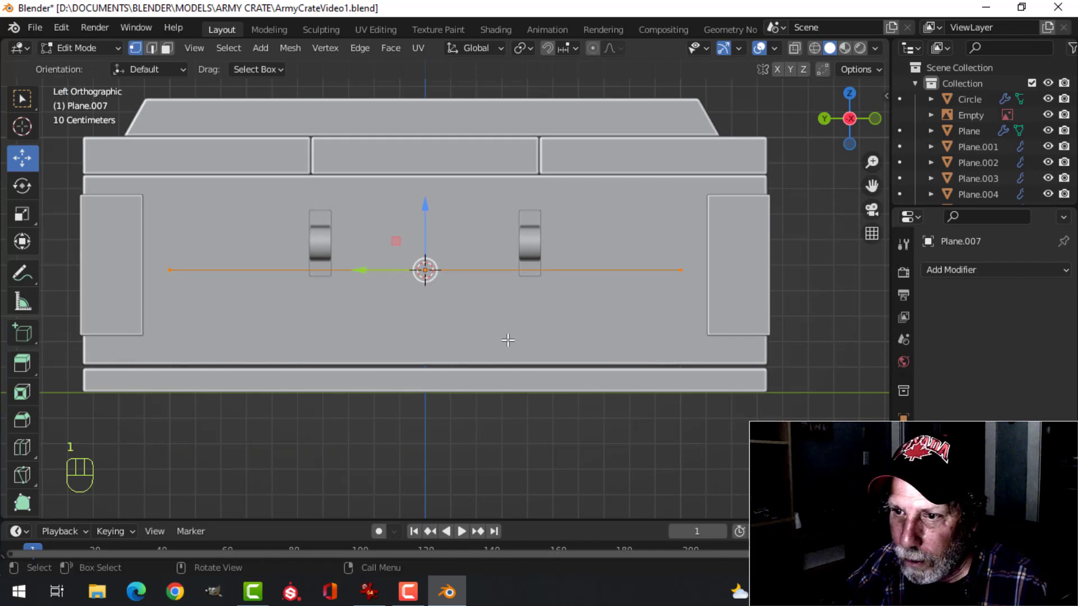
left_click_drag(428, 208, 425, 274)
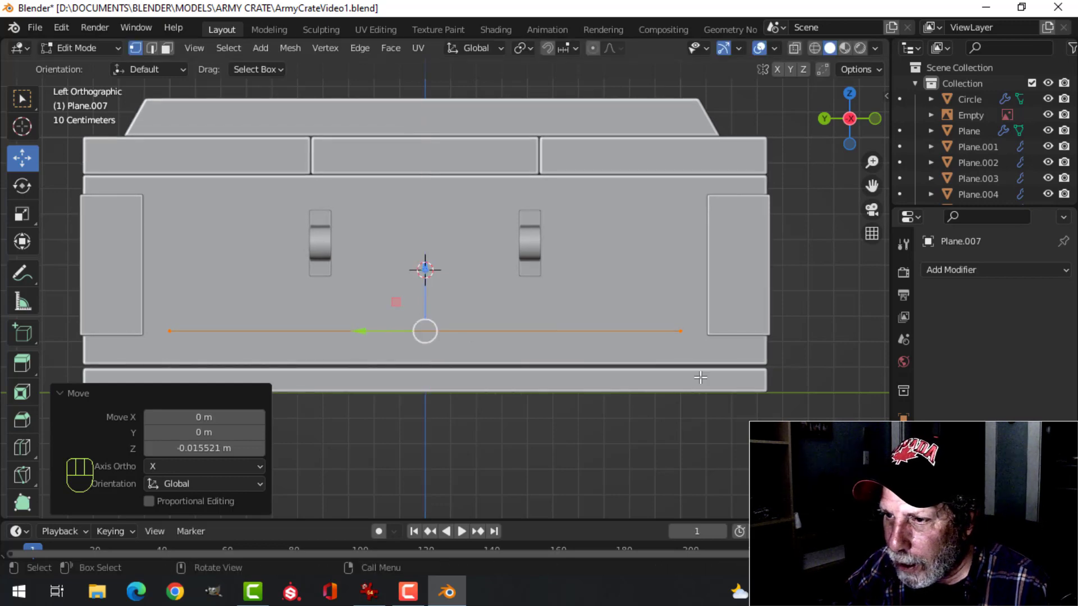
key("s")
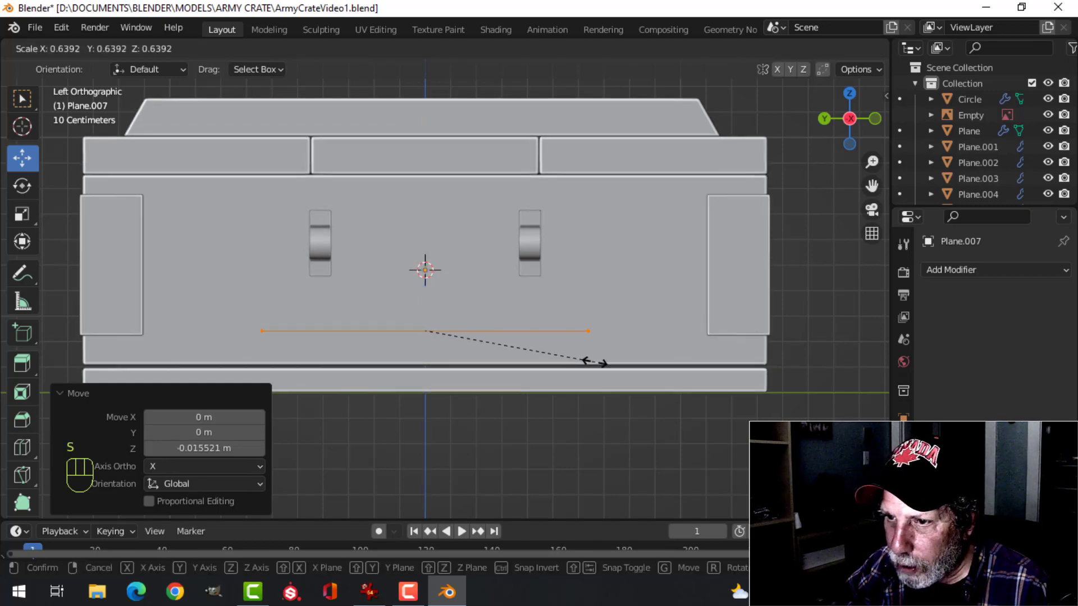
left_click(561, 360)
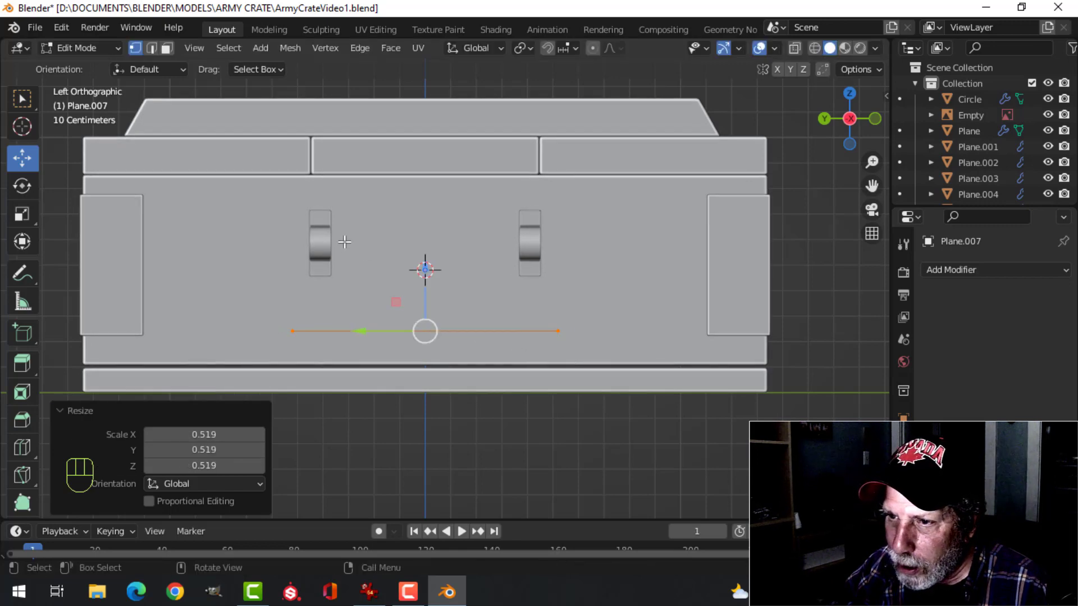
scroll(493, 312, "up", 2)
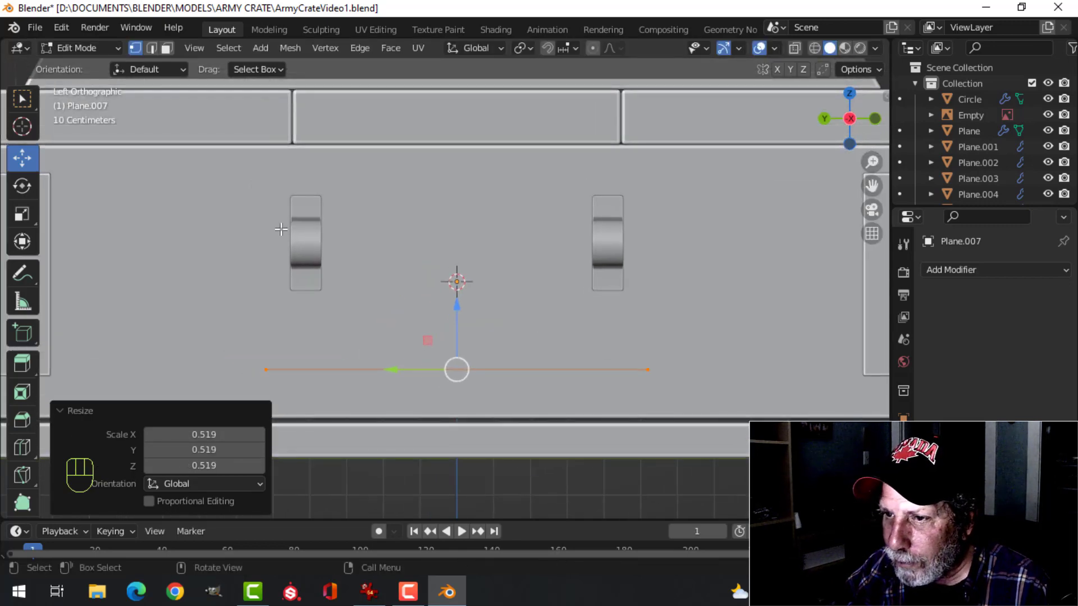
scroll(583, 293, "down", 1)
middle_click_drag(583, 292, 593, 284, "shift")
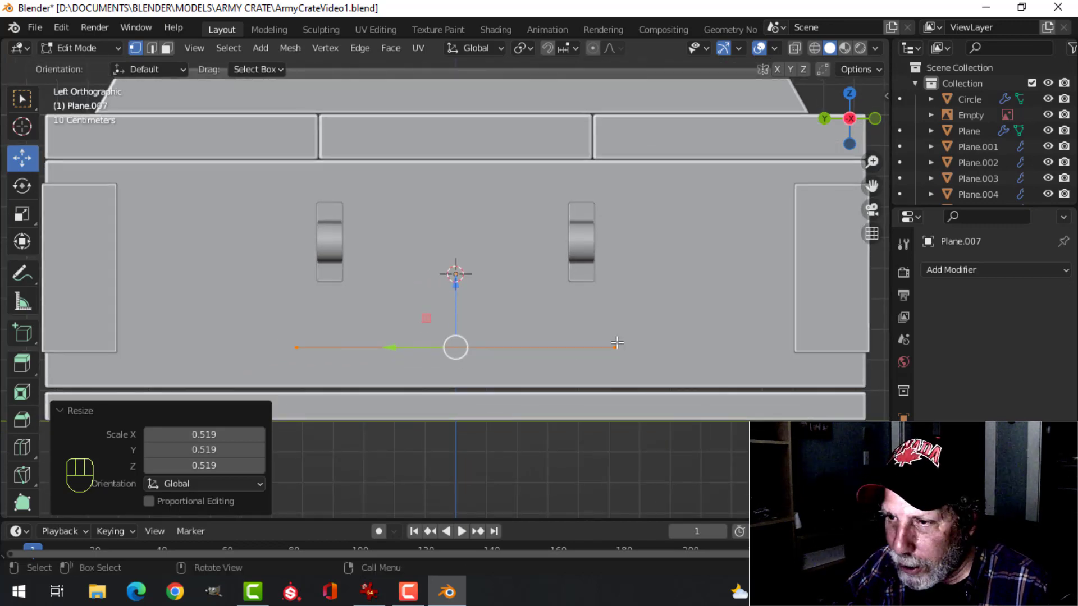
Extrude the edge about 0.37 m upward to bracket height and delete the top edge and face to leave a U-shaped outline
key("e")
right_click(477, 305)
left_click_drag(456, 286, 488, 170)
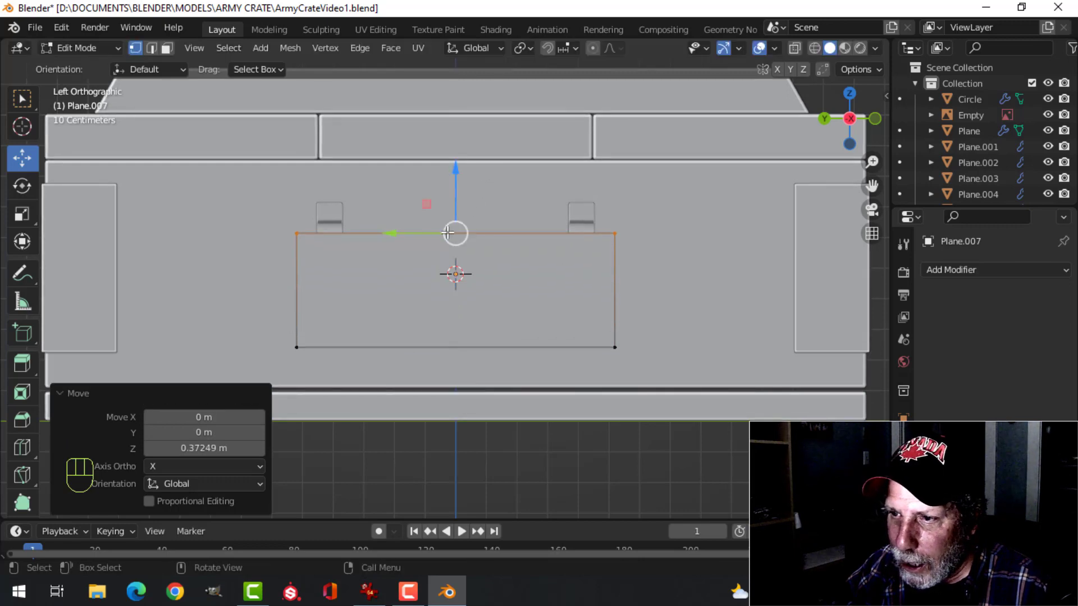
key("x")
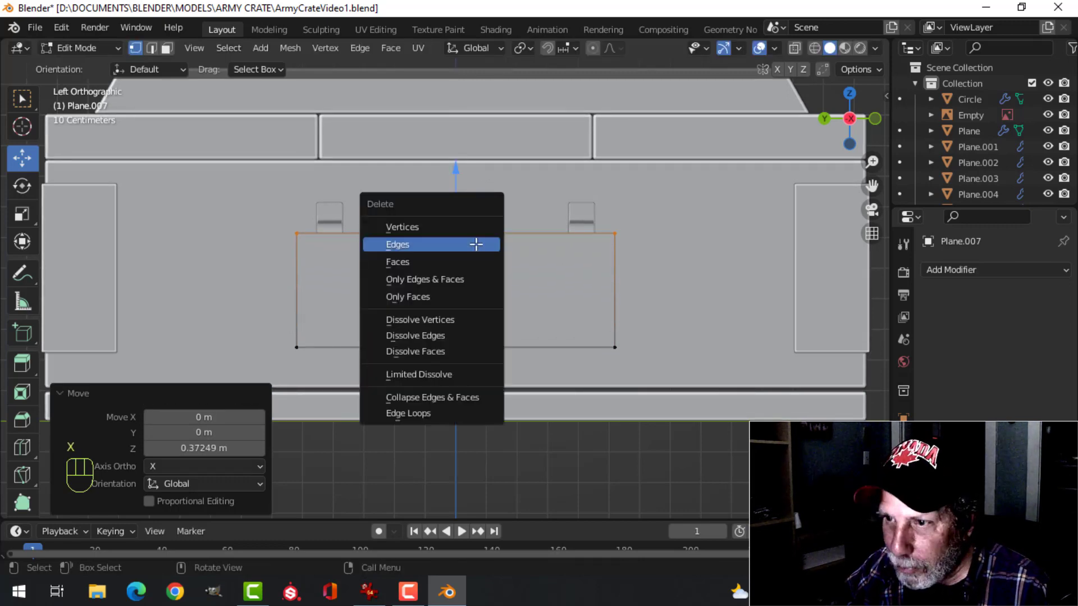
left_click(448, 279)
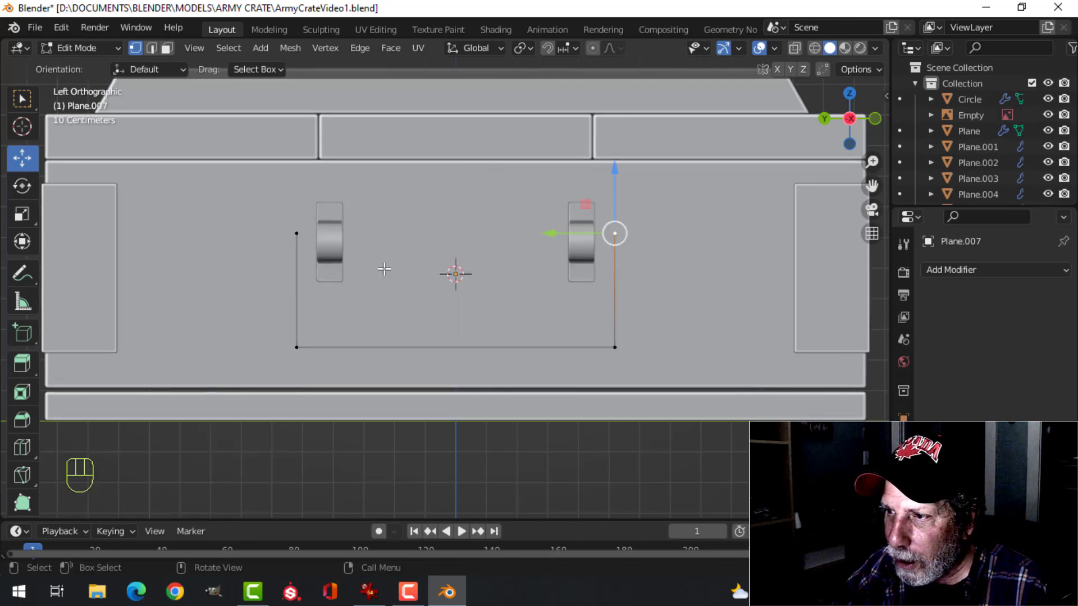
Lower the outline's two upper end vertices about 0.028 m, then extrude them inward past the brackets by scaling to 0.592 along Y
left_click(296, 234, "shift")
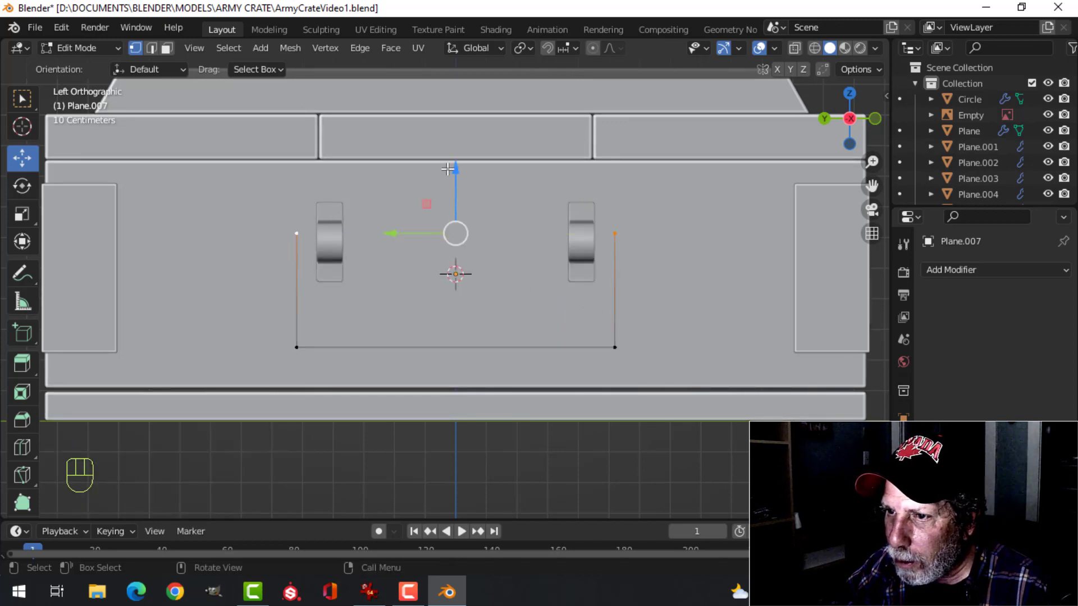
left_click_drag(448, 168, 434, 185)
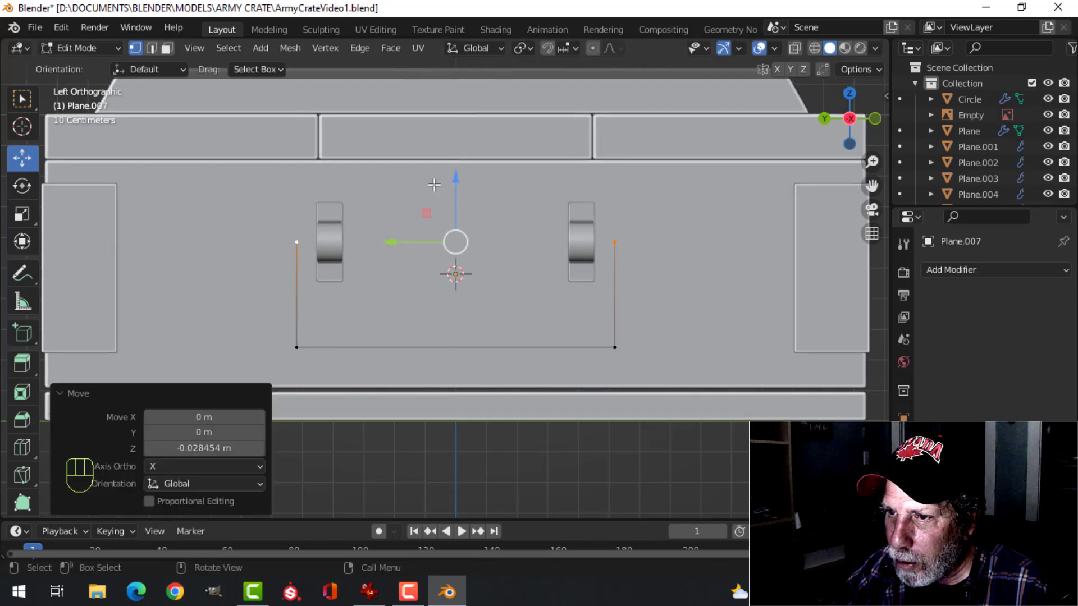
key("e")
right_click(650, 281)
key("s")
key("y")
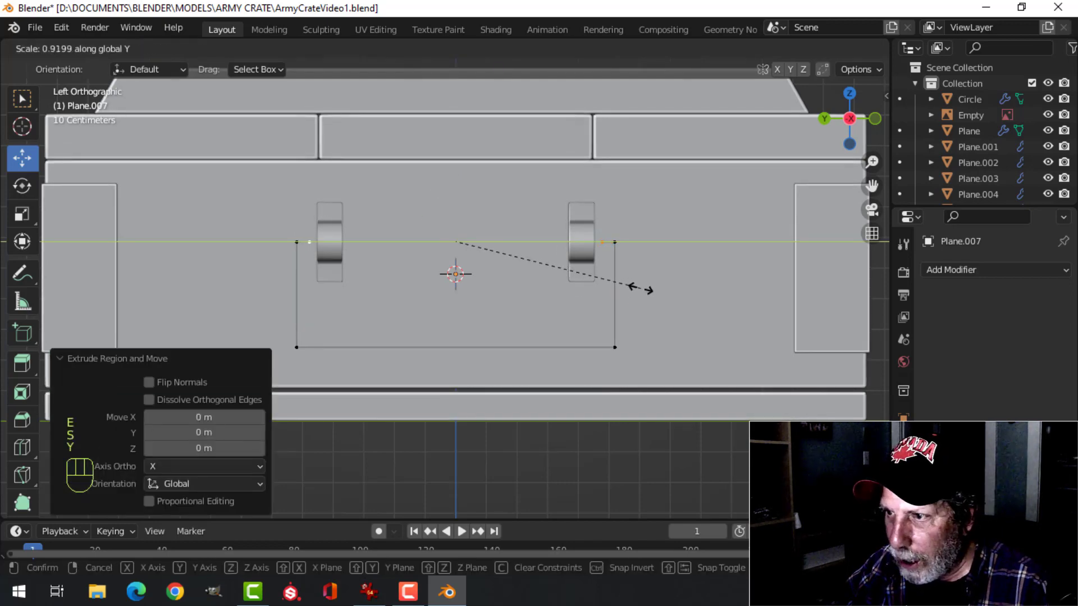
left_click(570, 289)
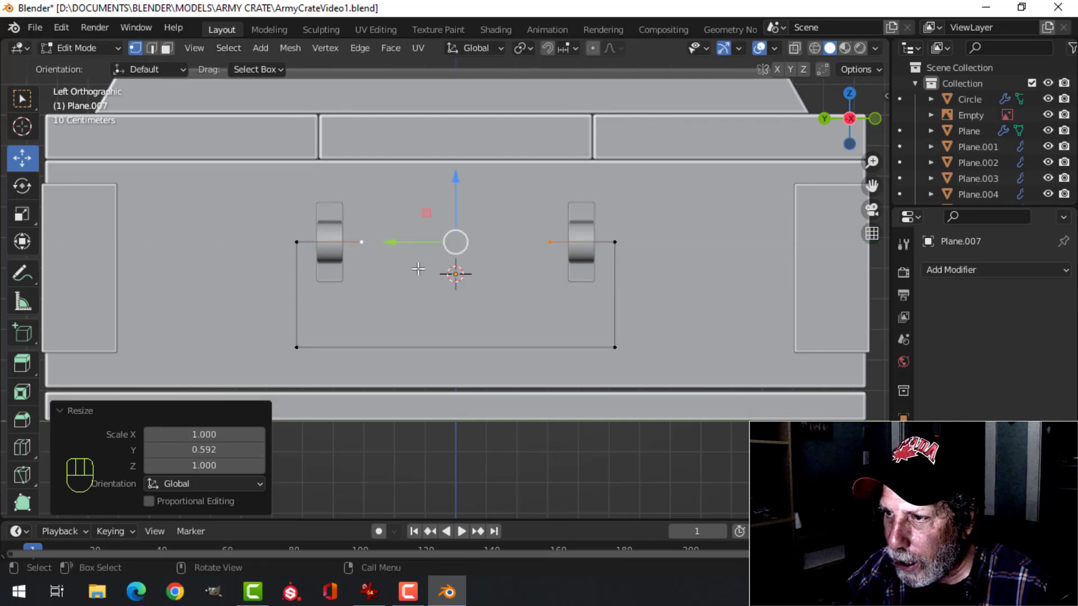
Extrude the two inner end vertices about 0.093 m outward from the crate along X
middle_click_drag(692, 285, 642, 294)
key("a")
left_click_drag(509, 259, 531, 251)
scroll(523, 286, "up", 4)
middle_click_drag(573, 273, 601, 284)
left_click(580, 225)
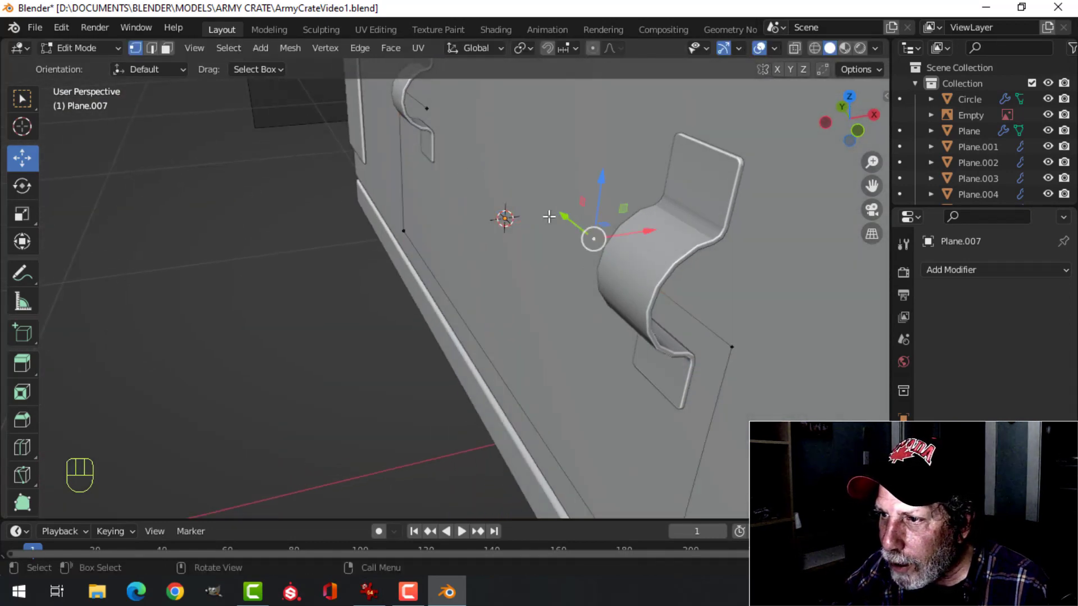
left_click(429, 108, "shift")
scroll(502, 194, "down", 3)
middle_click_drag(503, 196, 536, 271)
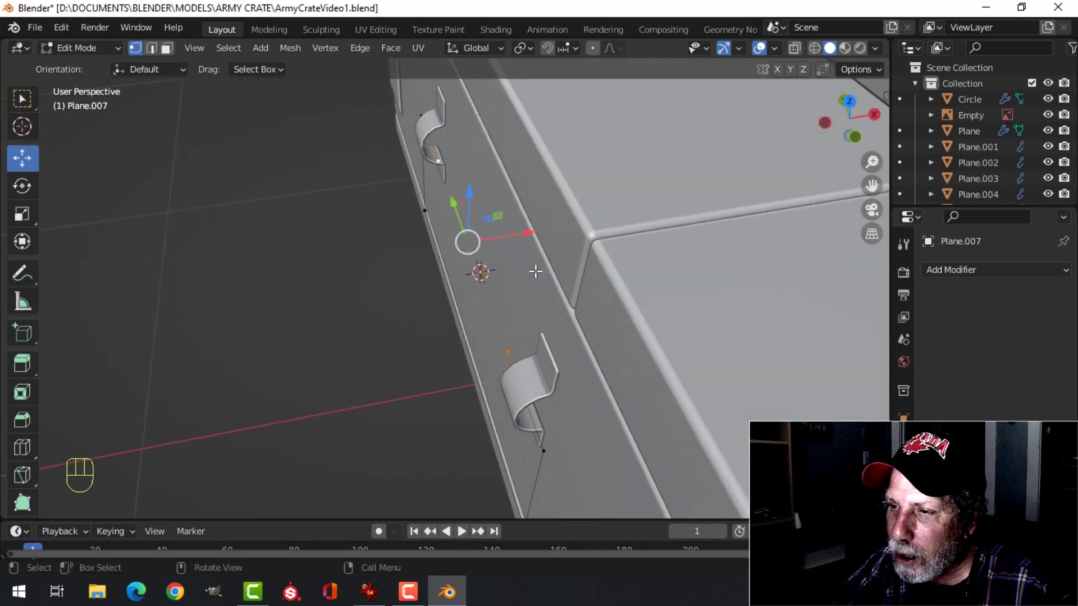
key("e")
left_click_drag(533, 229, 488, 239)
middle_click_drag(489, 239, 420, 253)
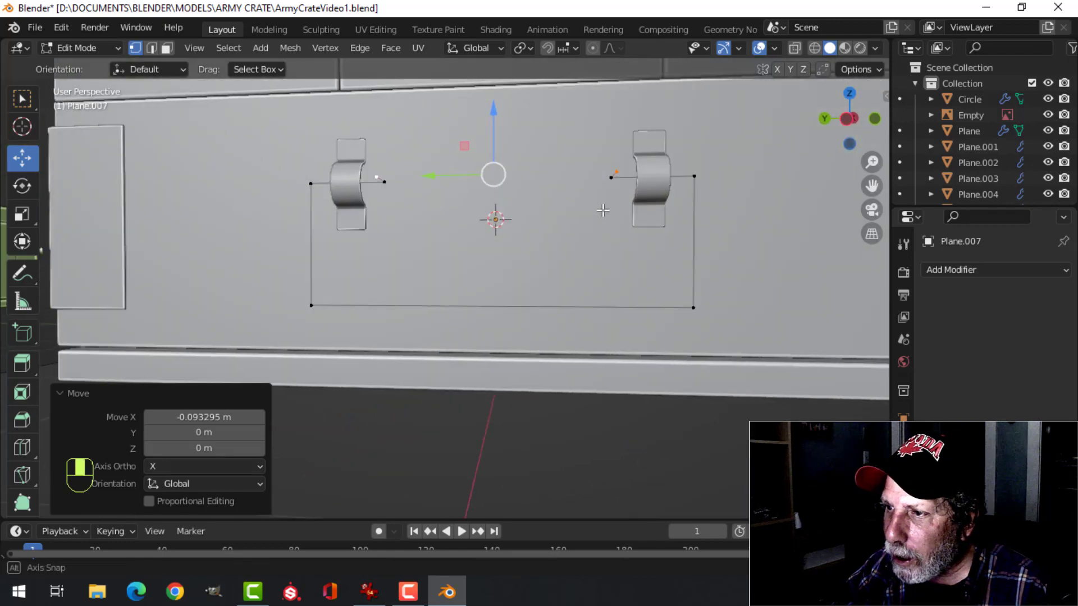
Bevel the handle outline's two lower corner vertices with 4 segments and a width of about 0.103 m
middle_click_drag(734, 208, 613, 209)
middle_click_drag(557, 260, 594, 229)
key("alt+a")
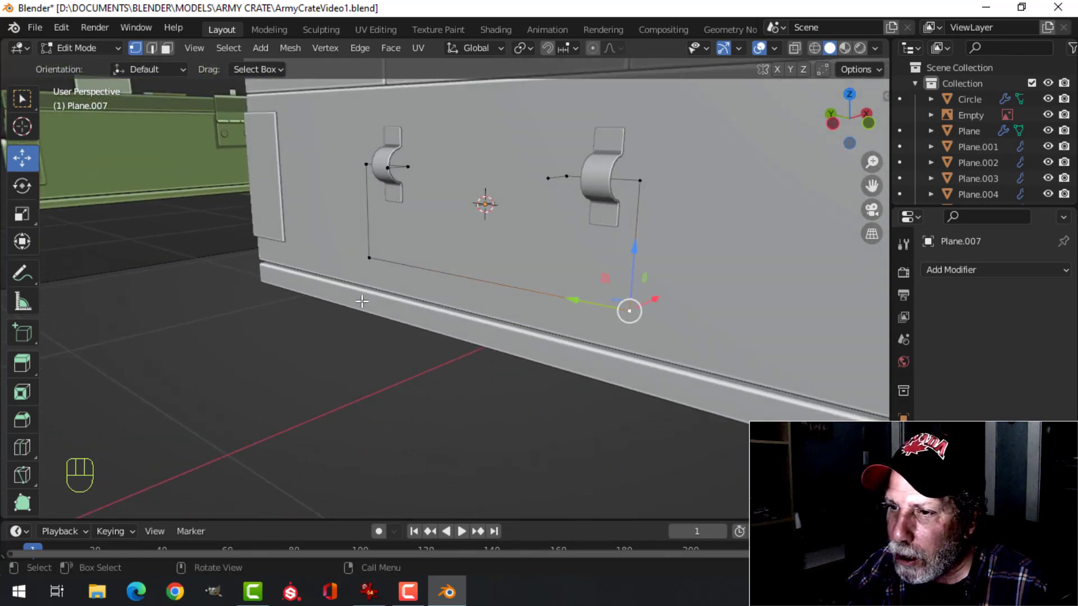
left_click(359, 255, "shift")
middle_click_drag(358, 255, 592, 303)
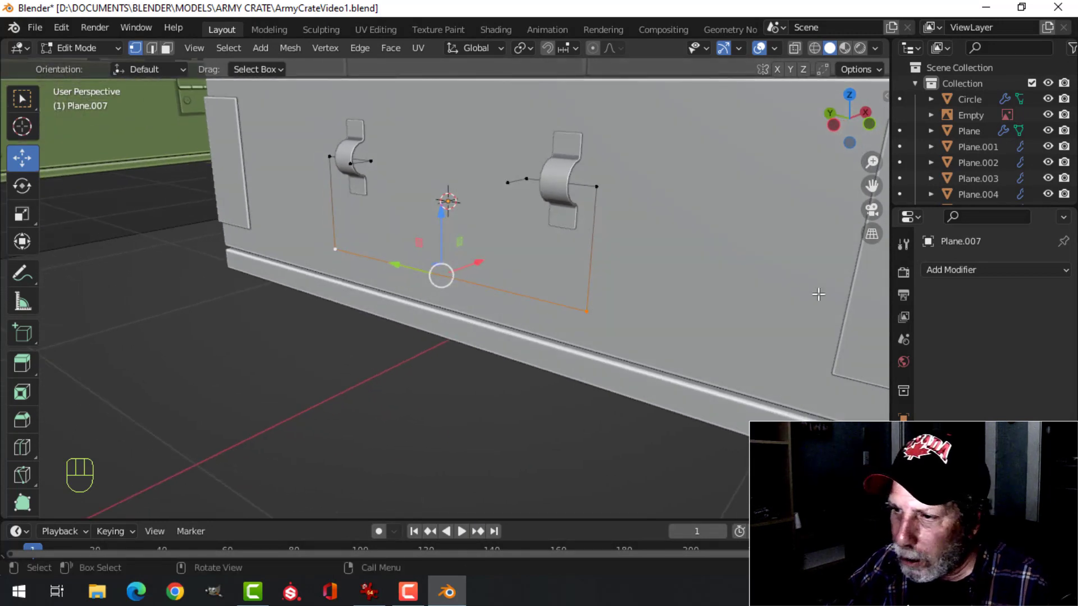
key("shift+ctrl+b")
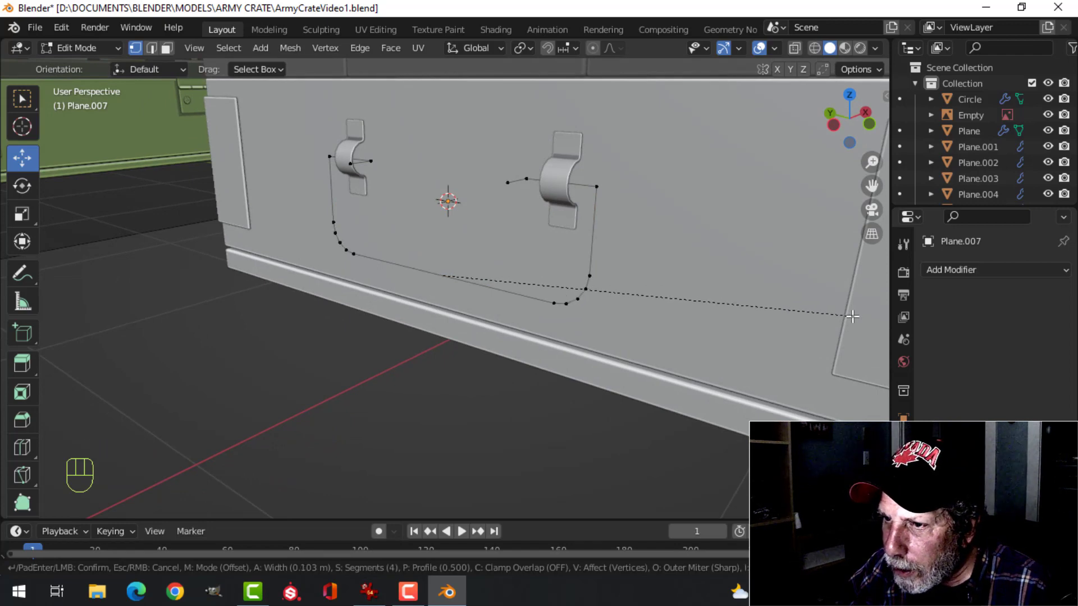
left_click(854, 316)
Bevel the outline's two upper outer corner vertices with 4 segments and a width of about 0.062 m
key("alt+a")
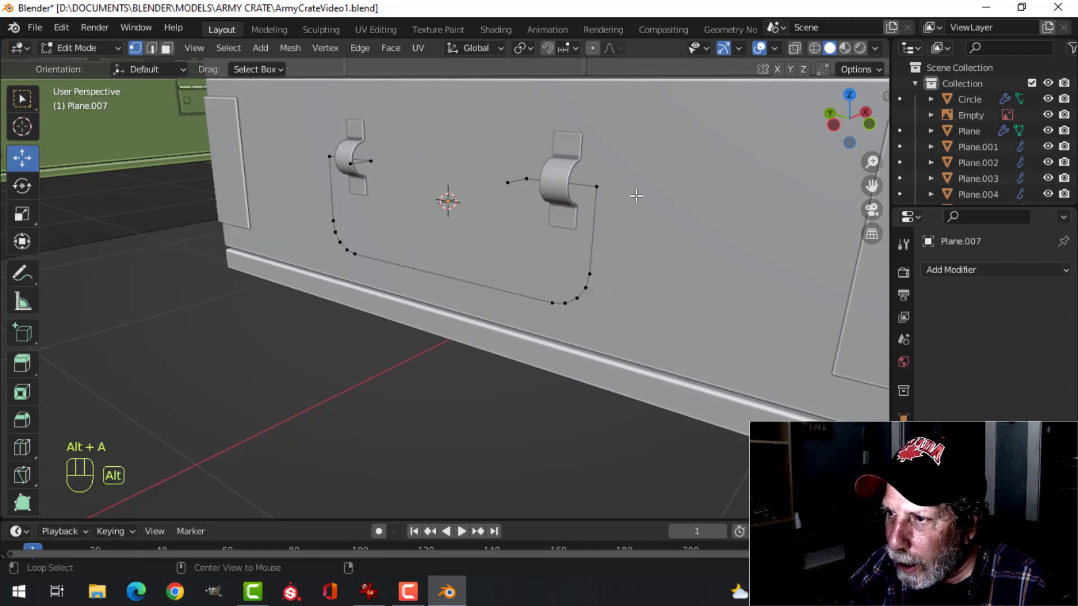
middle_click_drag(490, 189, 264, 215)
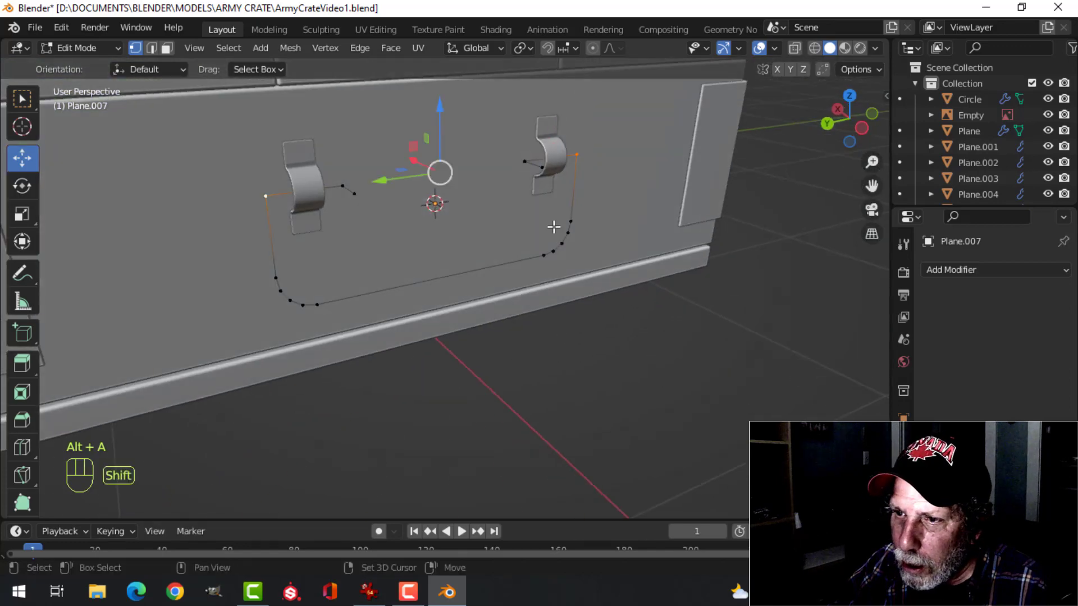
middle_click_drag(554, 227, 478, 261)
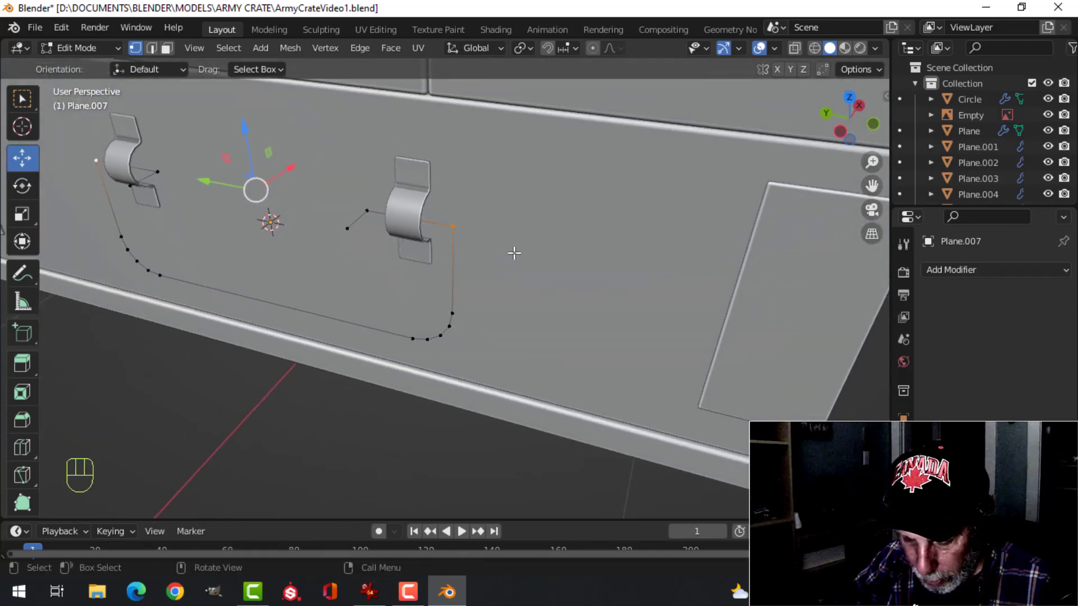
key("ctrl+shift+b")
mouse_move(529, 256)
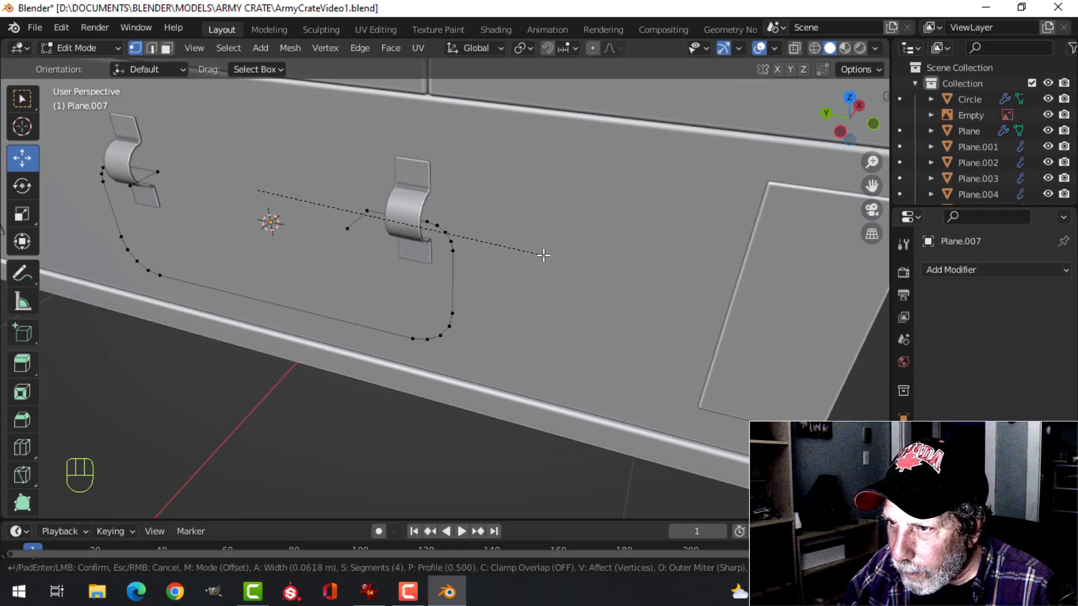
left_click(545, 256)
Bevel the two corner vertices inside the brackets with 2 segments and a width of about 0.046 m
left_click(374, 188)
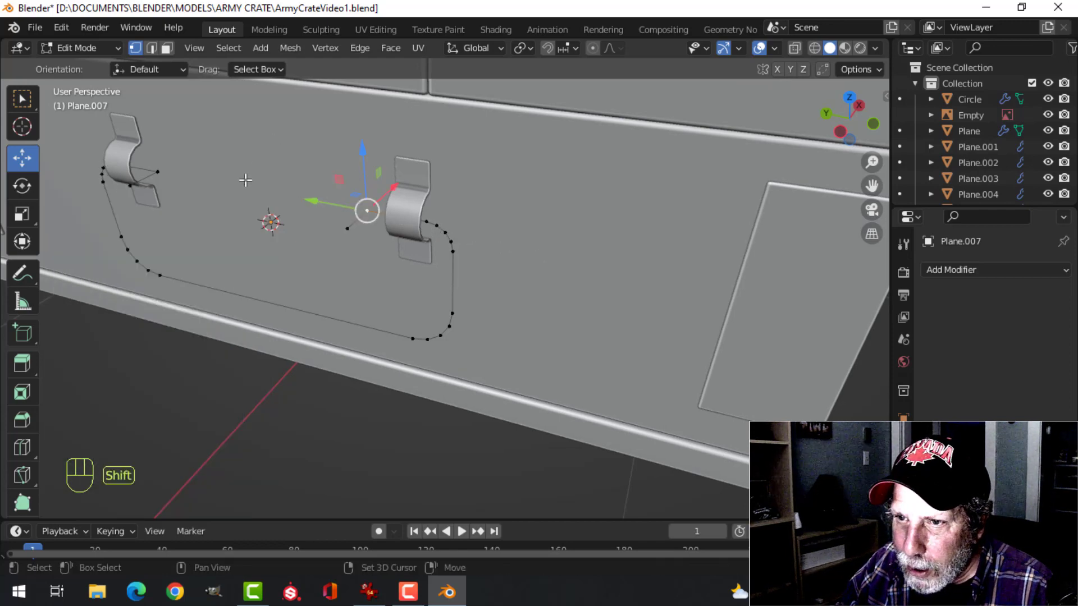
key("ctrl+shift+b")
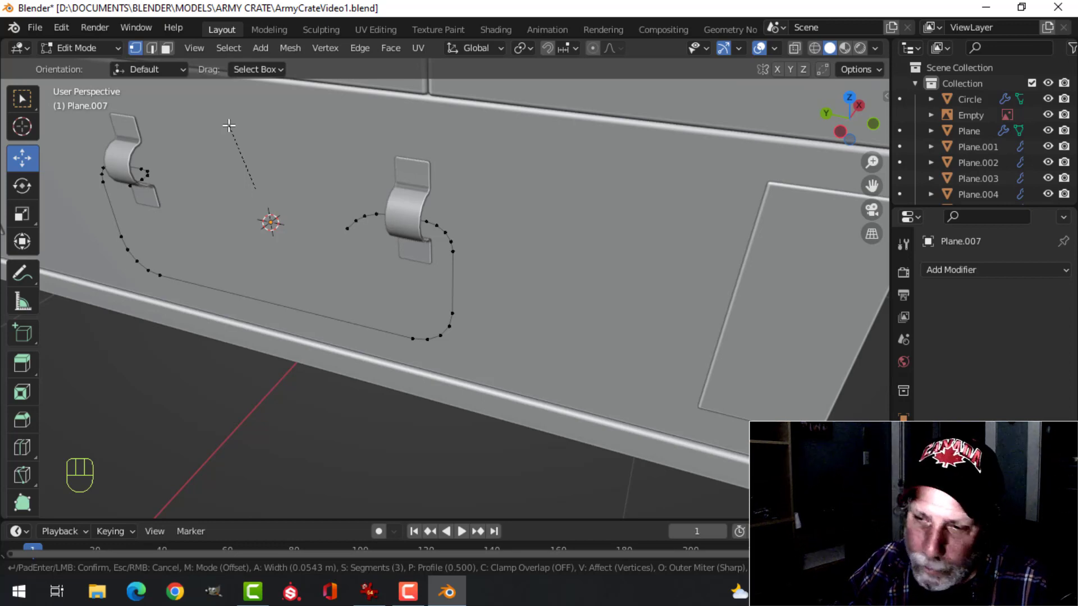
key("Escape")
middle_click_drag(228, 125, 286, 125)
key("ctrl+shift+b")
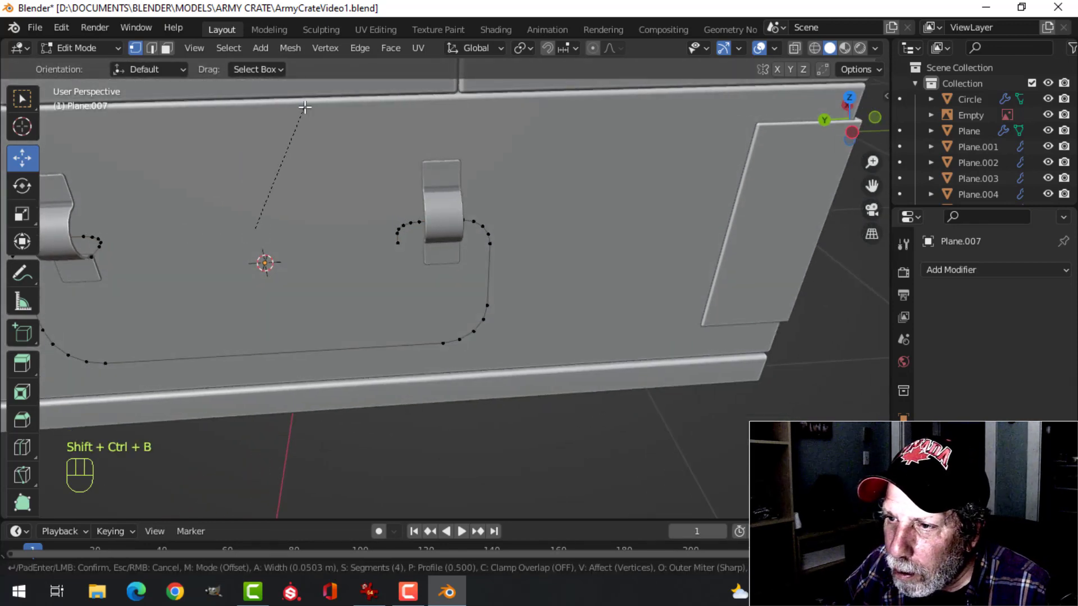
scroll(305, 107, "down", 1)
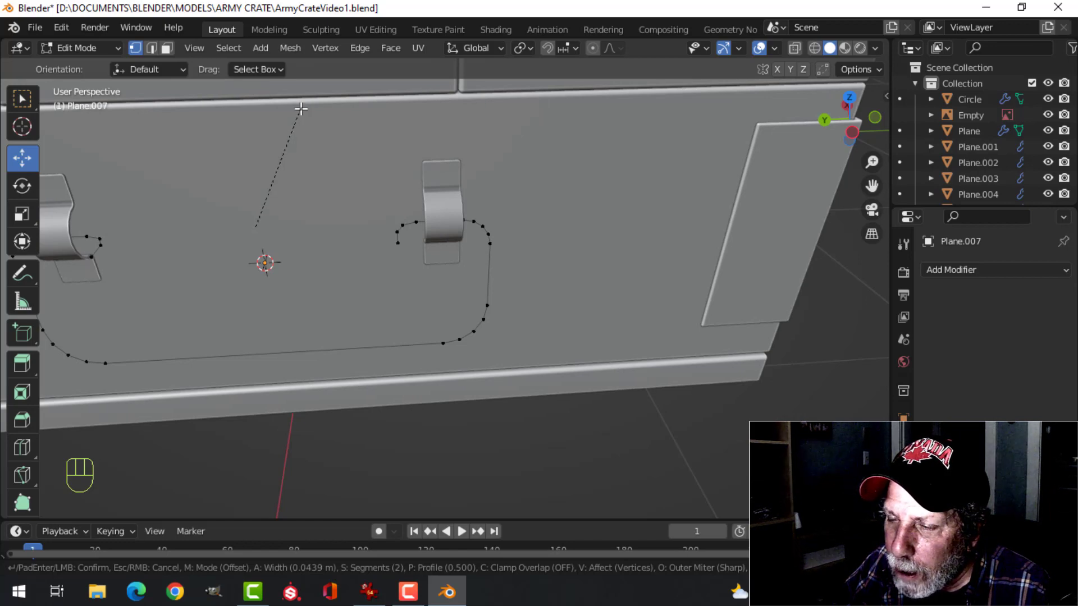
left_click(304, 109)
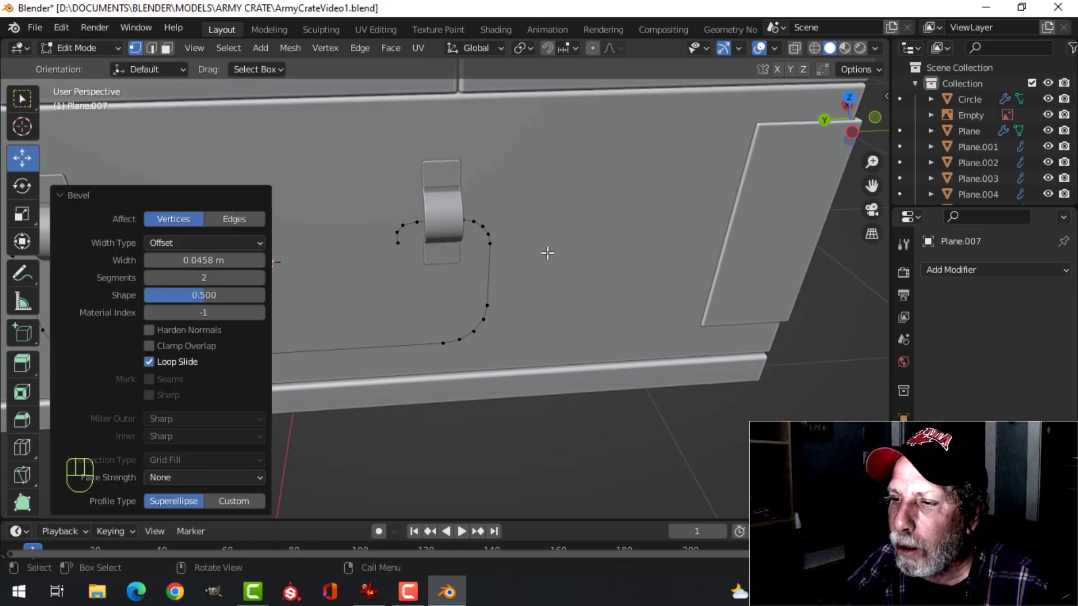
Return to Object Mode and convert the handle outline from a mesh to a curve
key("Tab")
middle_click_drag(549, 253, 410, 264)
right_click(431, 254)
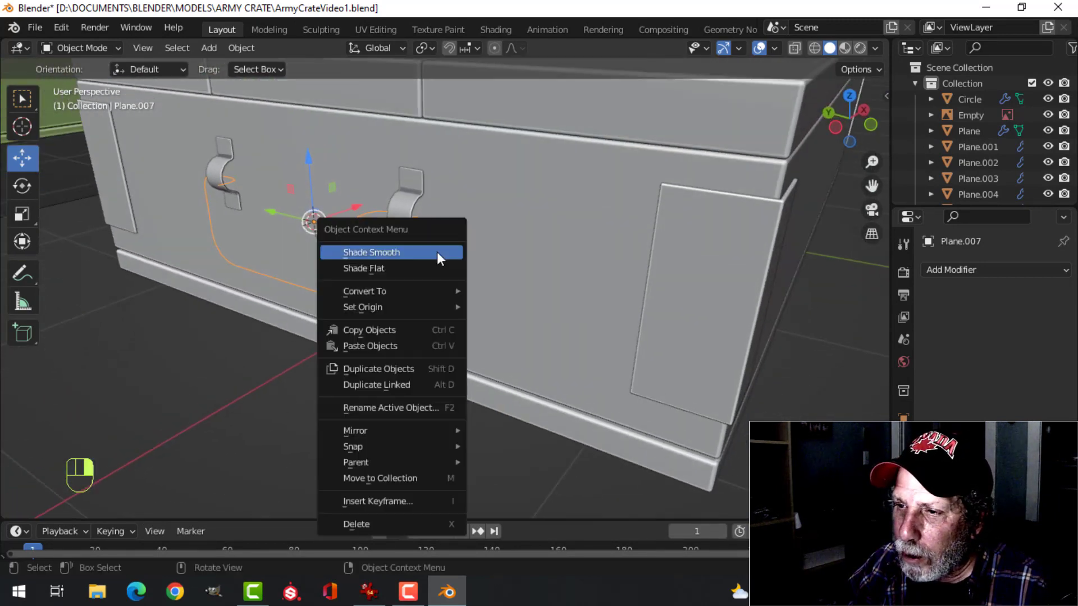
mouse_move(409, 292)
left_click(497, 290)
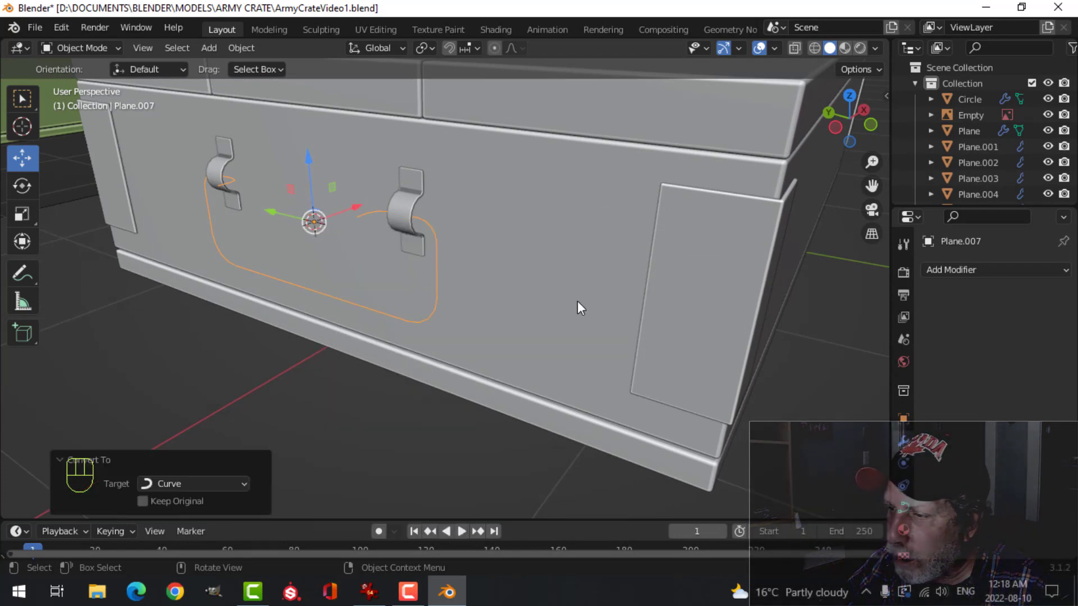
Give the handle curve a round bevel with a depth of 0.036 m and shade it smooth
left_click(904, 507)
scroll(1011, 415, "down", 6)
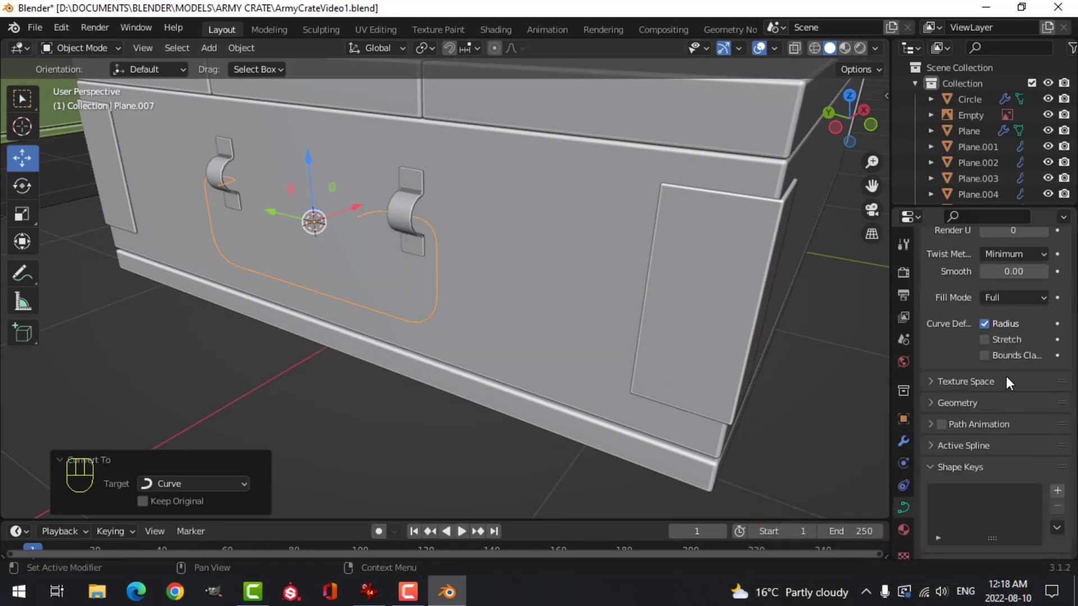
left_click(935, 403)
scroll(947, 414, "down", 5)
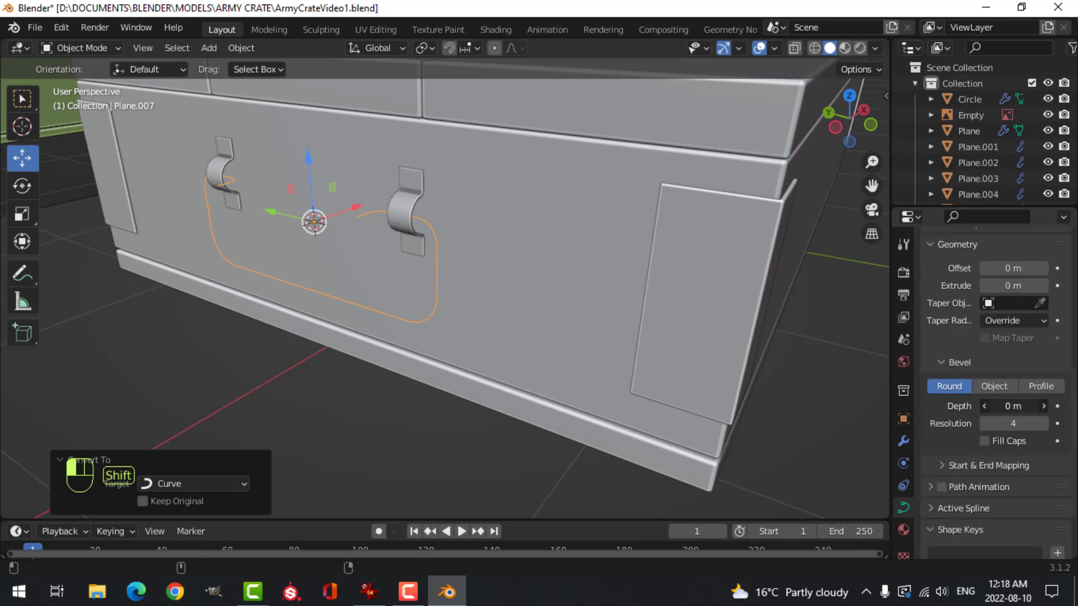
left_click_drag(1013, 406, 1036, 406)
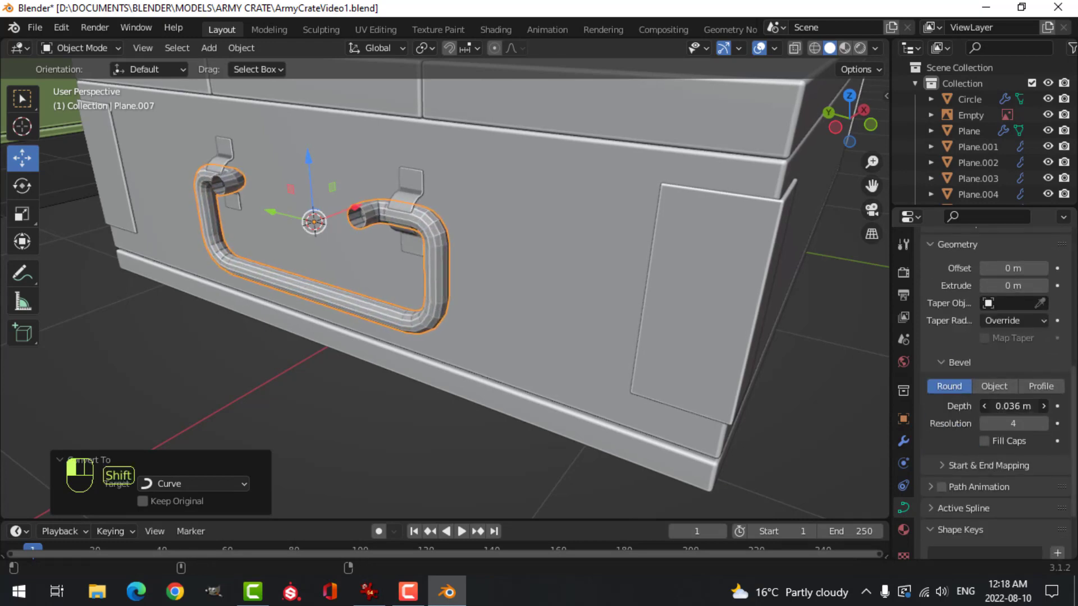
right_click(428, 234)
left_click(393, 194)
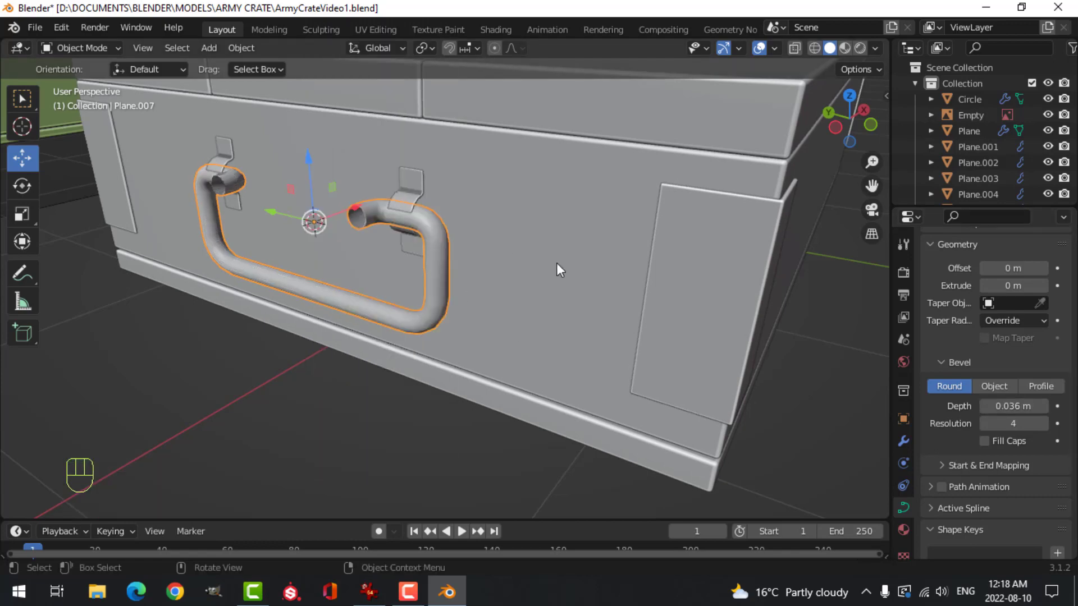
Move the handle about 0.015 m along X toward the crate and set its bevel depth to 0.027 m
middle_click_drag(559, 269, 477, 305)
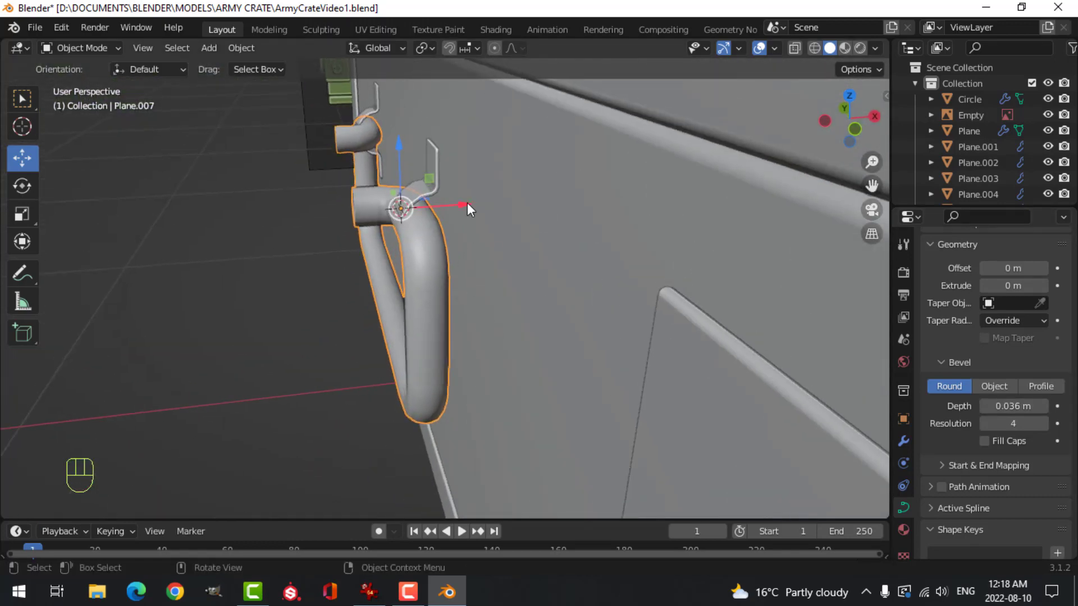
left_click_drag(467, 208, 456, 234)
middle_click_drag(456, 233, 477, 247)
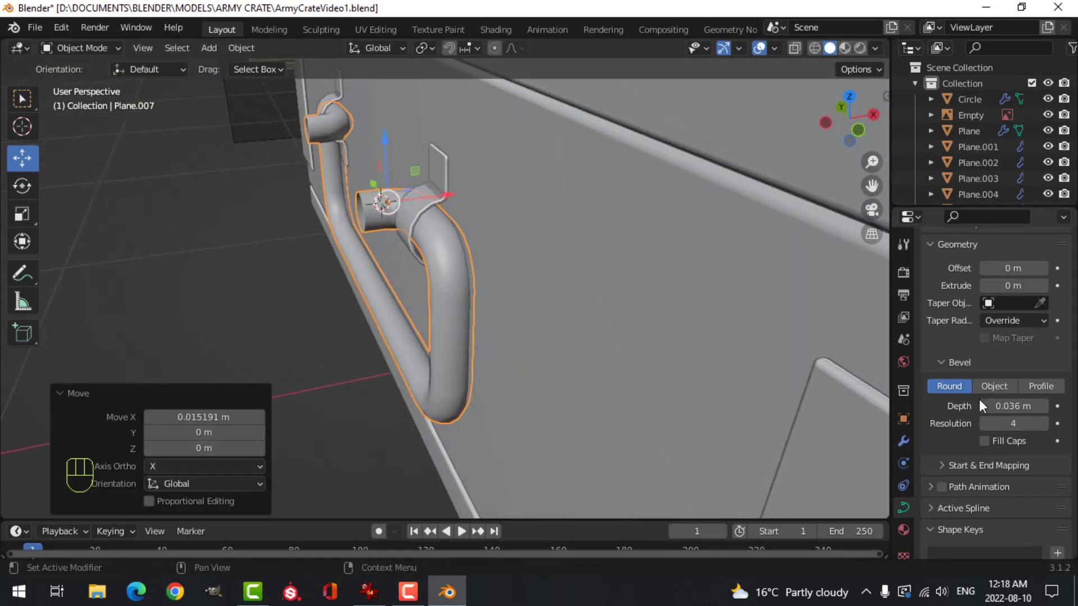
left_click_drag(1020, 406, 1002, 406, "shift")
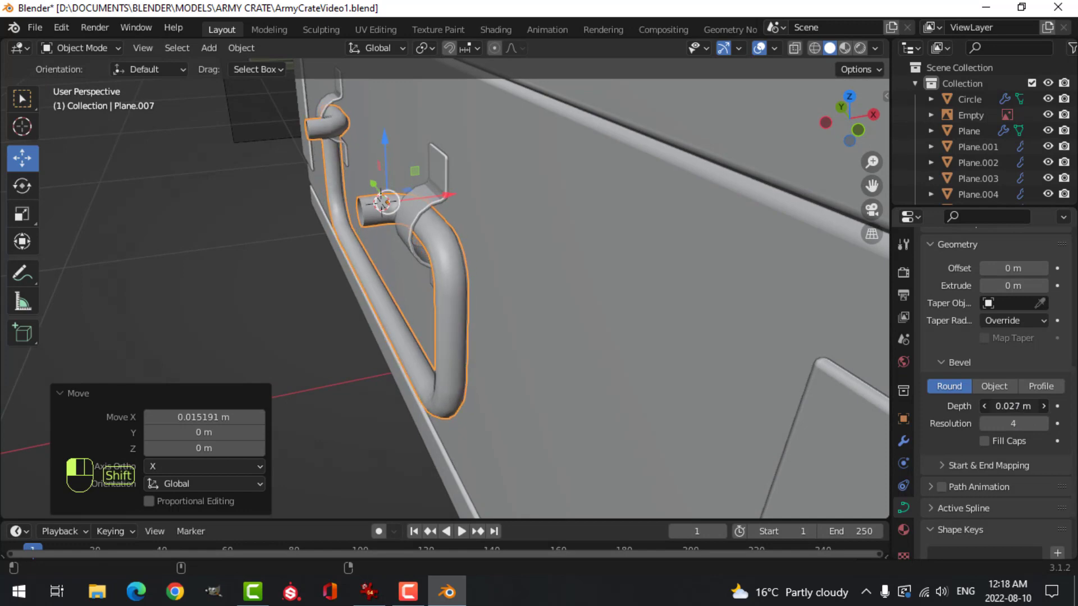
Shift the handle about 0.006 m outward from the crate along X to seat it in the brackets
key("g")
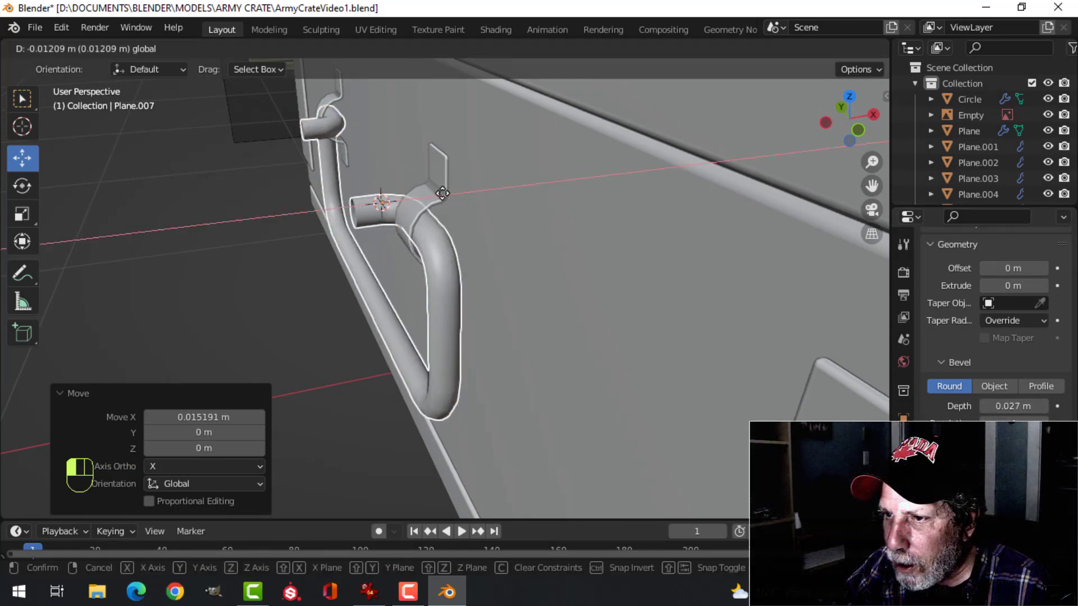
left_click_drag(443, 196, 446, 203)
middle_click_drag(446, 203, 577, 204)
scroll(576, 213, "down", 3)
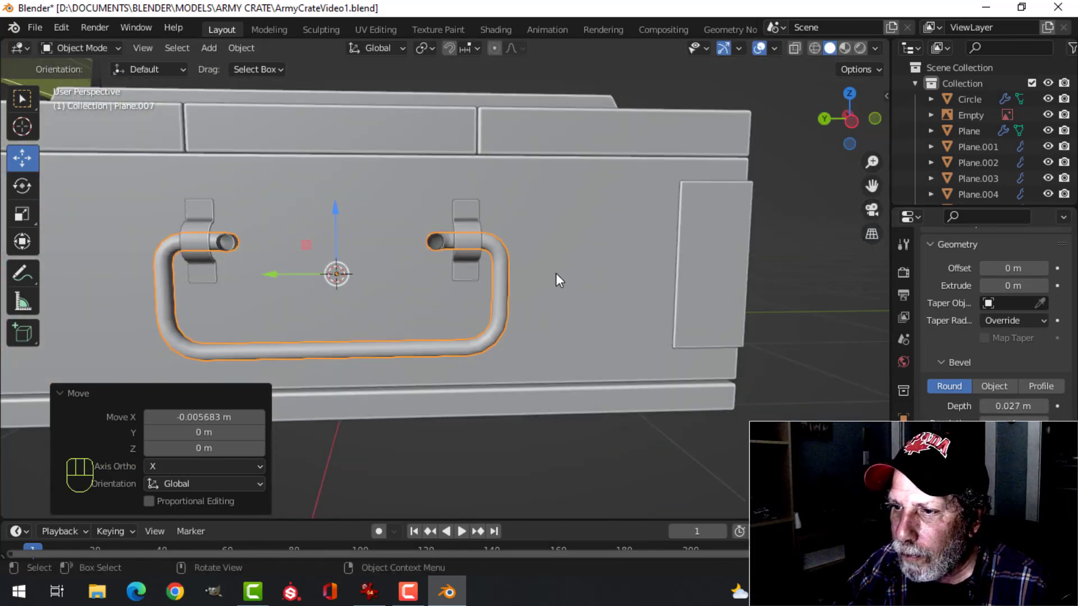
Set the handle curve's preview resolution to 4
key("alt+a")
middle_click_drag(554, 276, 522, 286, "shift")
left_click(526, 233)
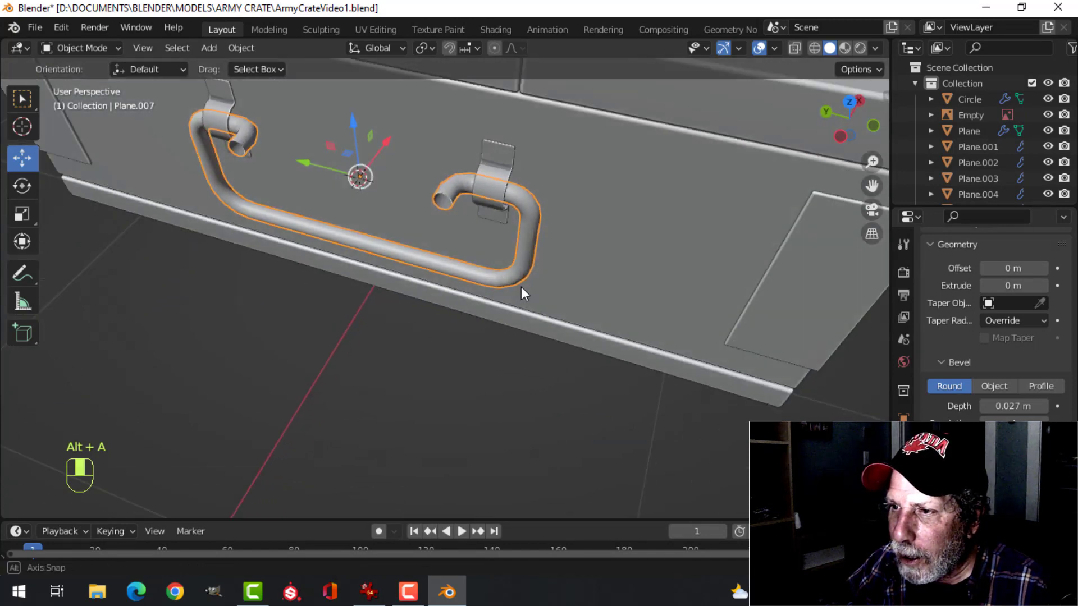
scroll(561, 247, "up", 4)
mouse_move(568, 233)
middle_mouse_down()
mouse_move(563, 275)
mouse_move(554, 248)
mouse_move(594, 237)
mouse_move(577, 246)
middle_mouse_up()
scroll(554, 248, "down", 2)
scroll(576, 246, "up", 2)
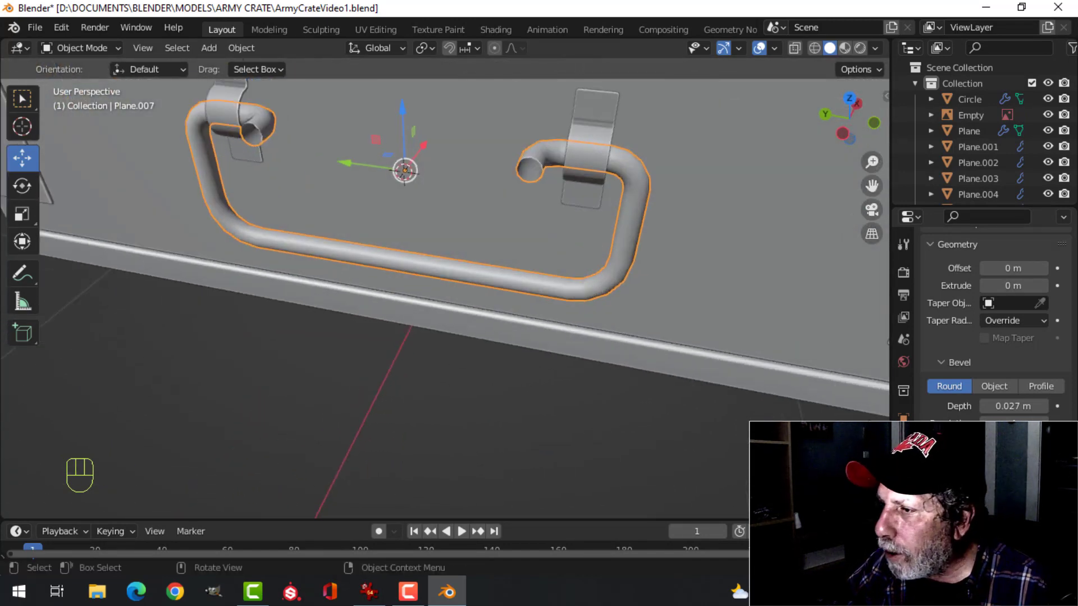
middle_click_drag(580, 243, 725, 344)
scroll(561, 224, "down", 2)
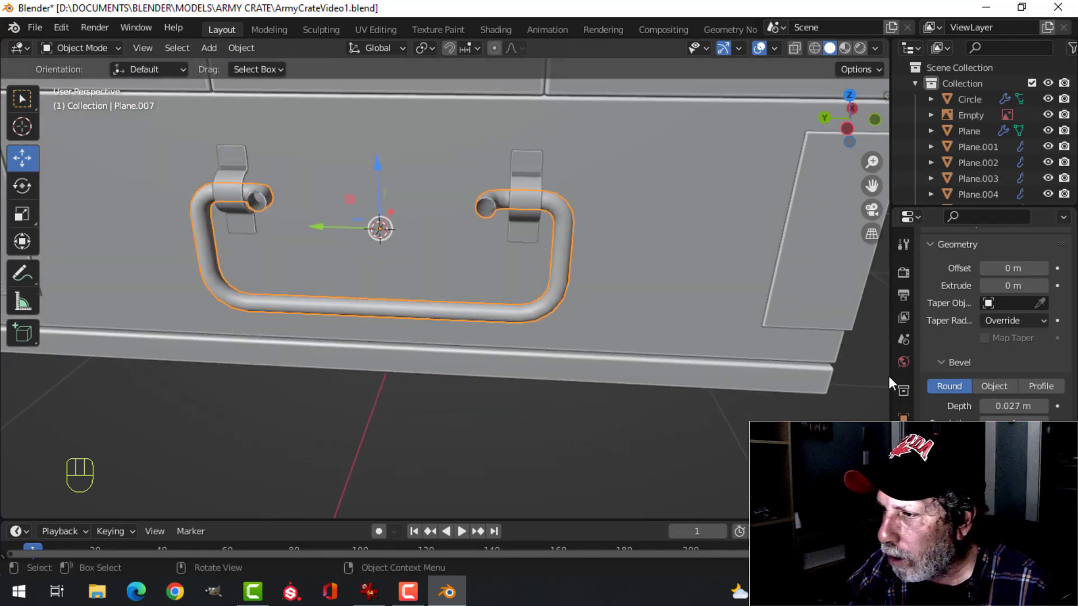
scroll(962, 357, "up", 10)
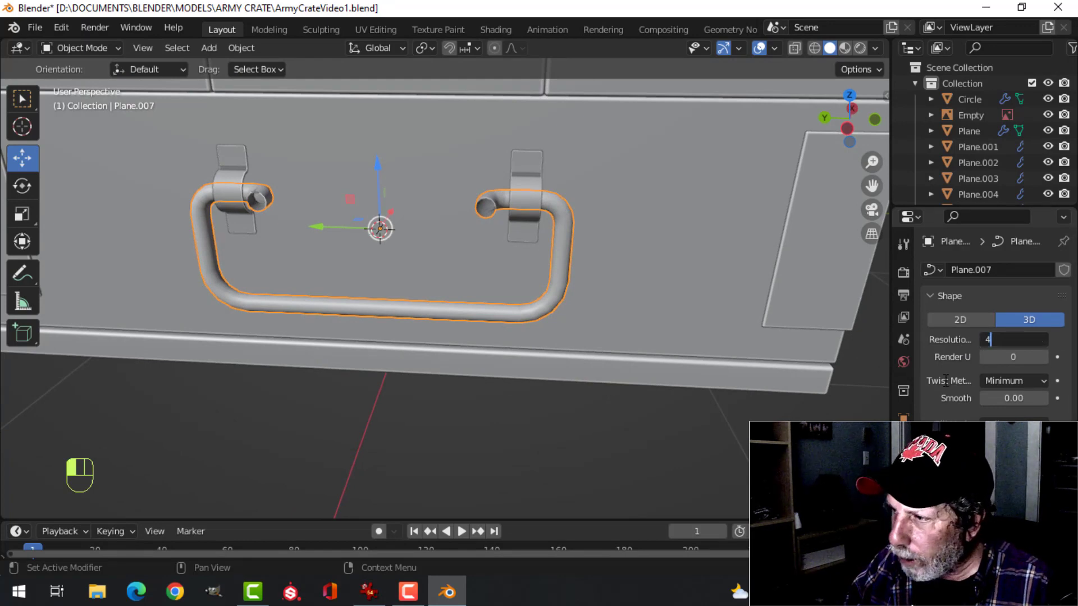
key("Return")
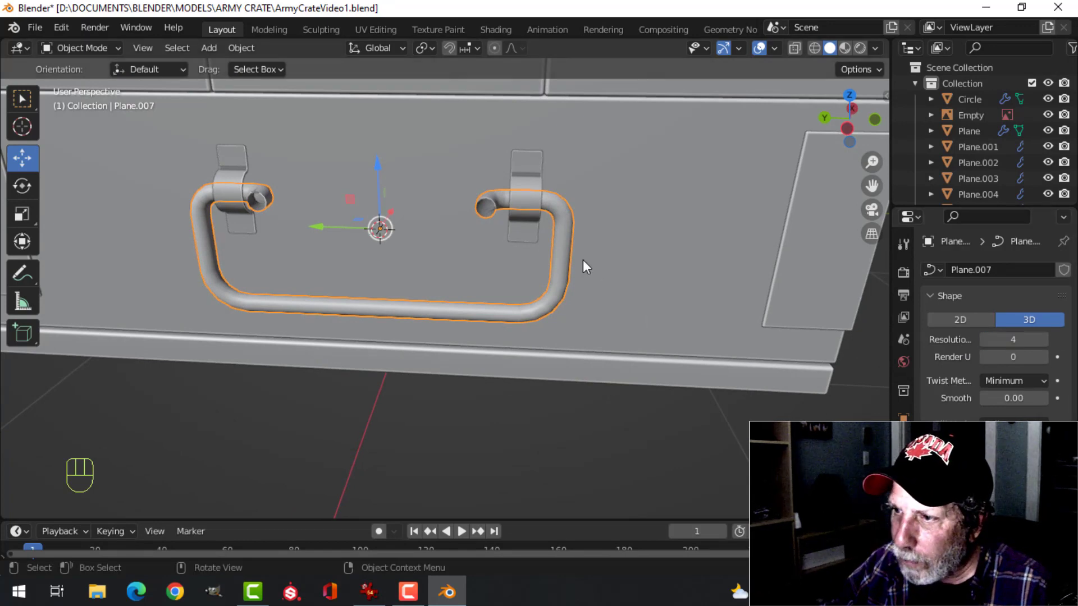
Convert the handle curve to a mesh and add one centred edge loop across its lower bar
right_click(565, 245)
mouse_move(542, 284)
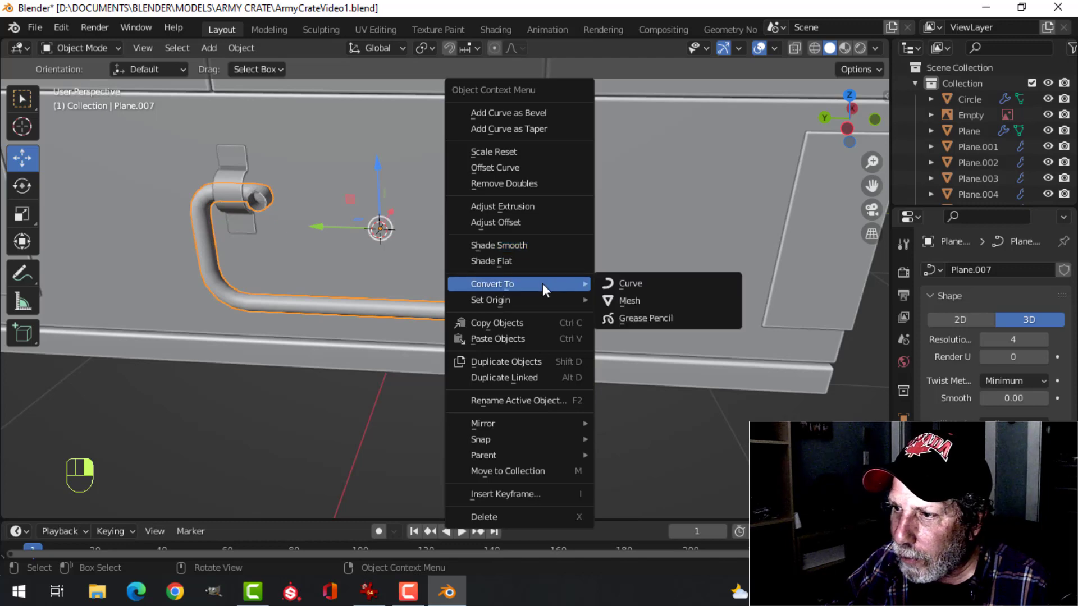
left_click(631, 298)
key("Tab")
middle_click_drag(493, 284, 399, 296)
key("ctrl+r")
left_click(399, 296)
right_click(399, 295)
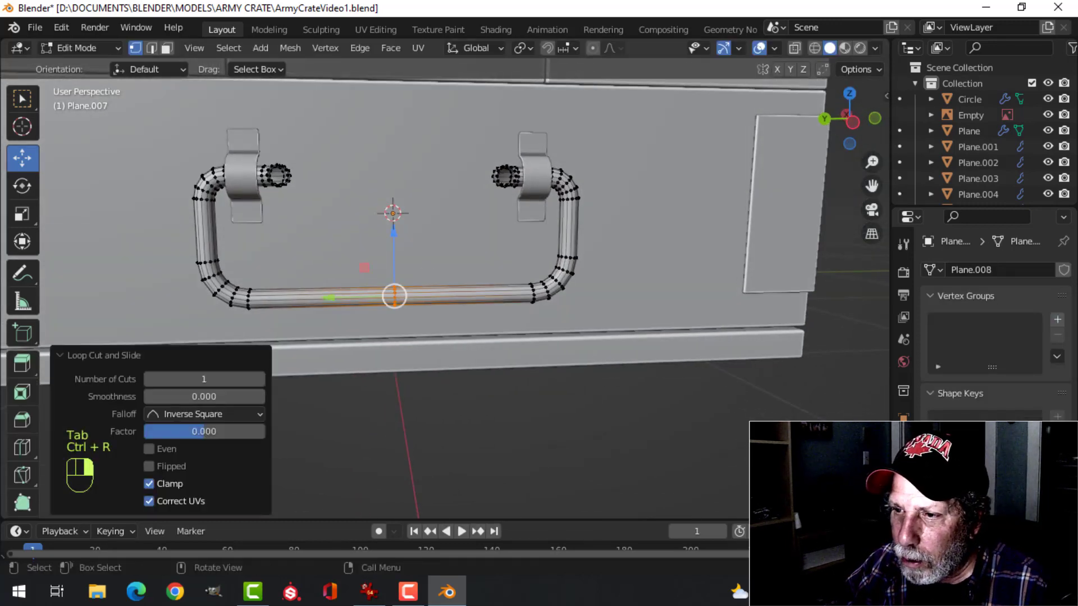
Delete all vertices of the handle half on the positive Y side of the centre loop
key("ctrl+KP_1")
key("KP_1")
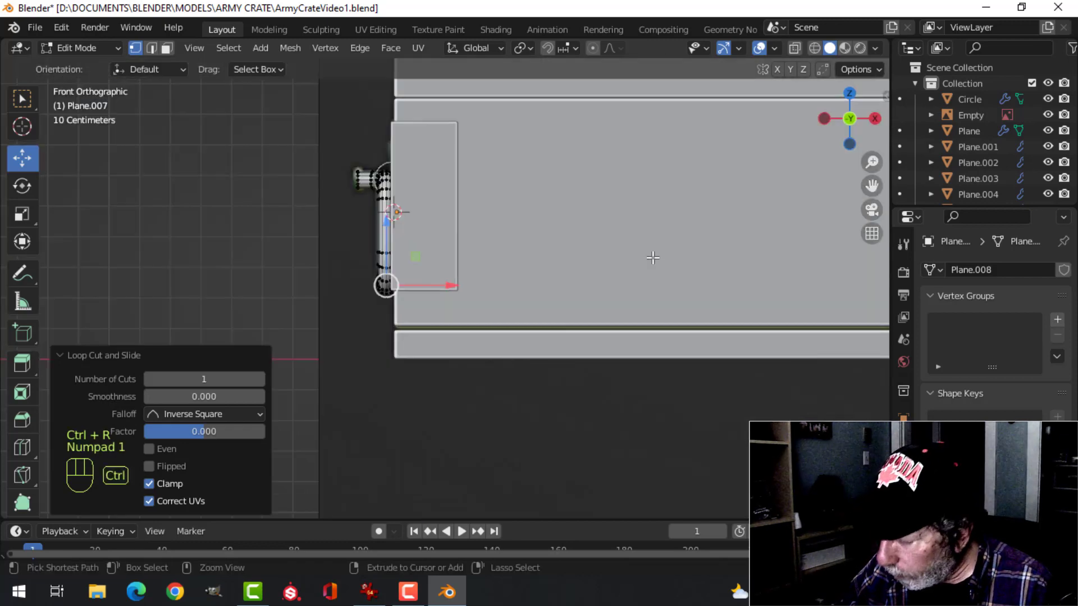
key("ctrl+KP_3")
middle_click_drag(478, 280, 565, 268, "shift")
key("alt+a")
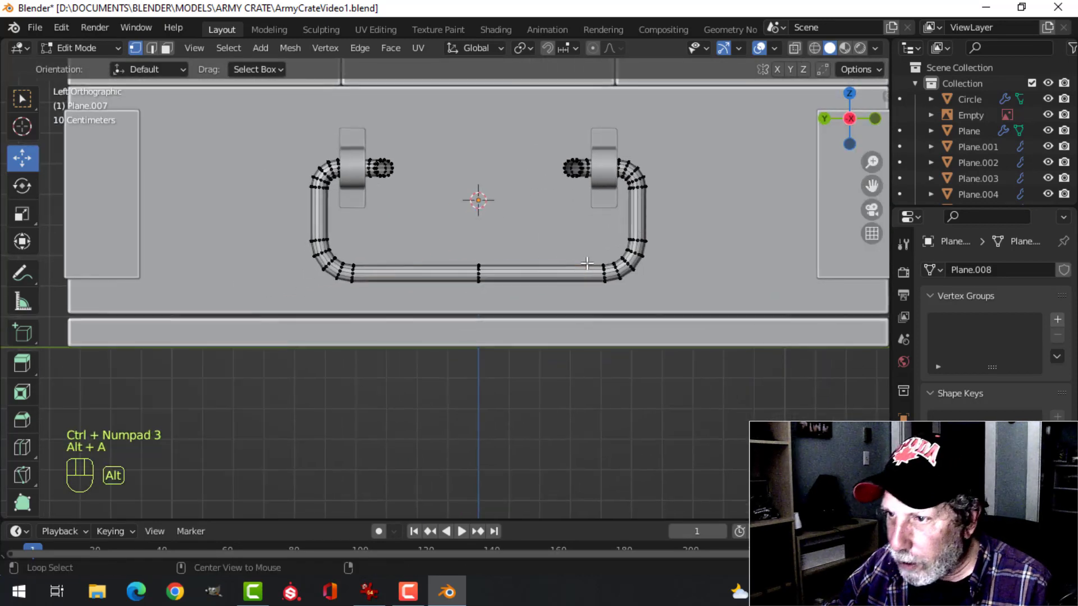
key("z")
left_click(298, 235)
key("b")
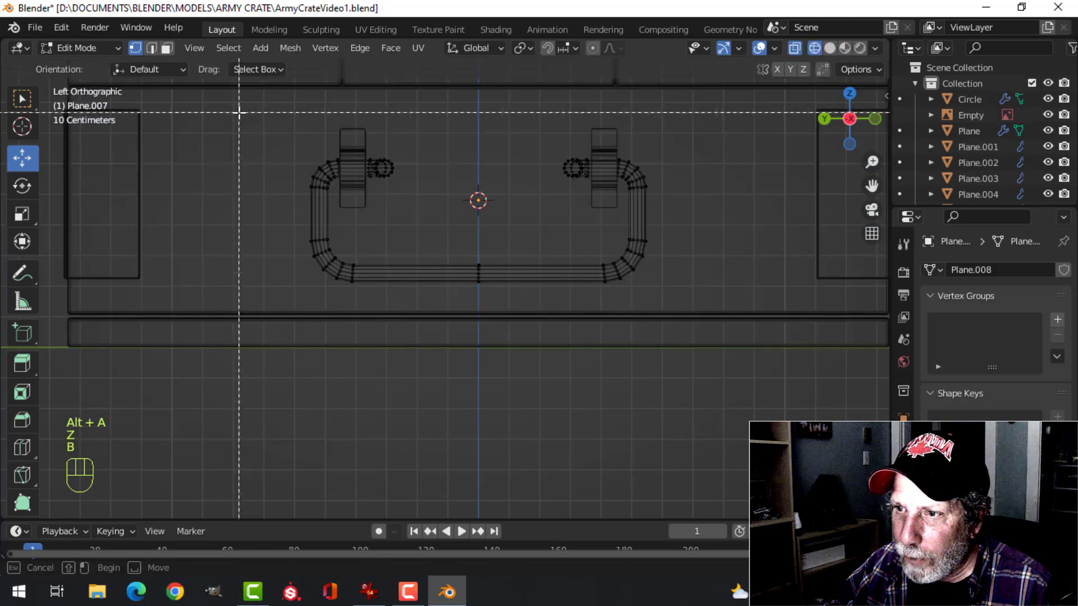
left_click_drag(239, 112, 452, 353)
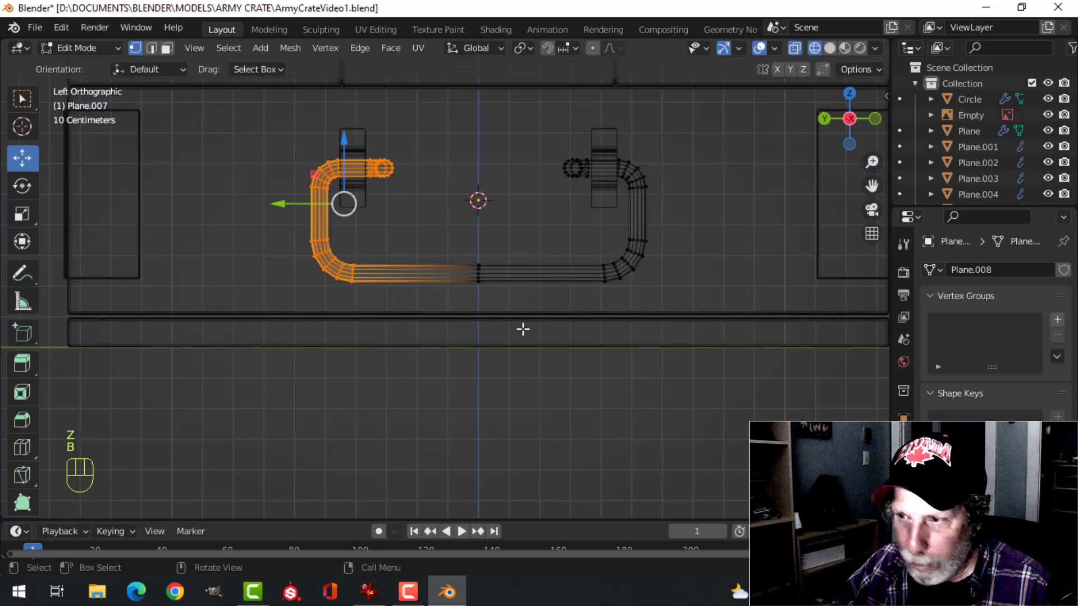
key("x")
left_click(483, 294)
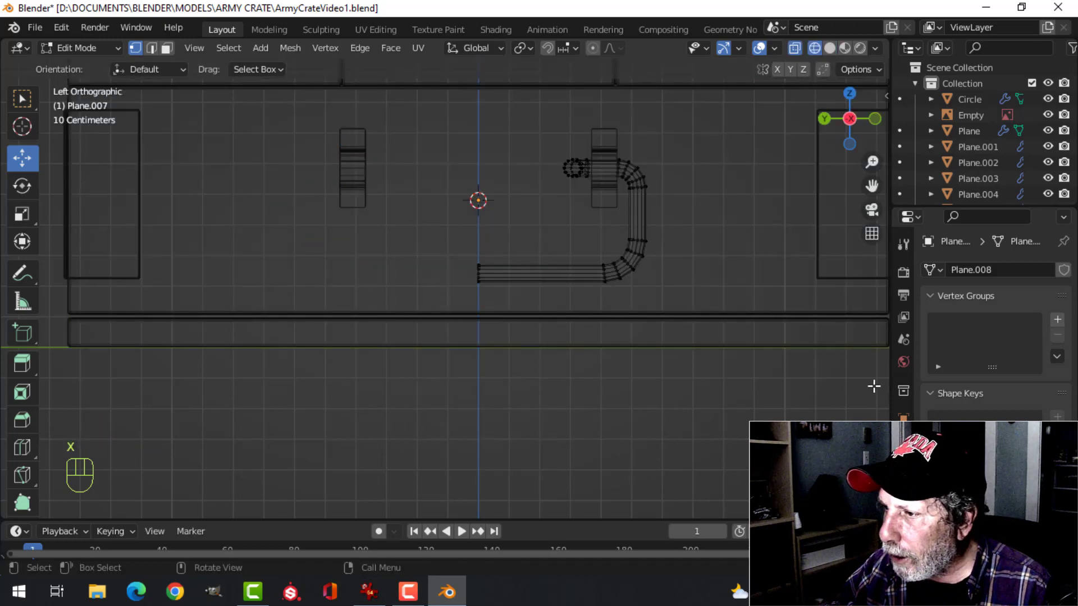
Add a Mirror modifier to the remaining handle half, mirroring on the Y axis only
left_click(904, 441)
left_click(956, 271)
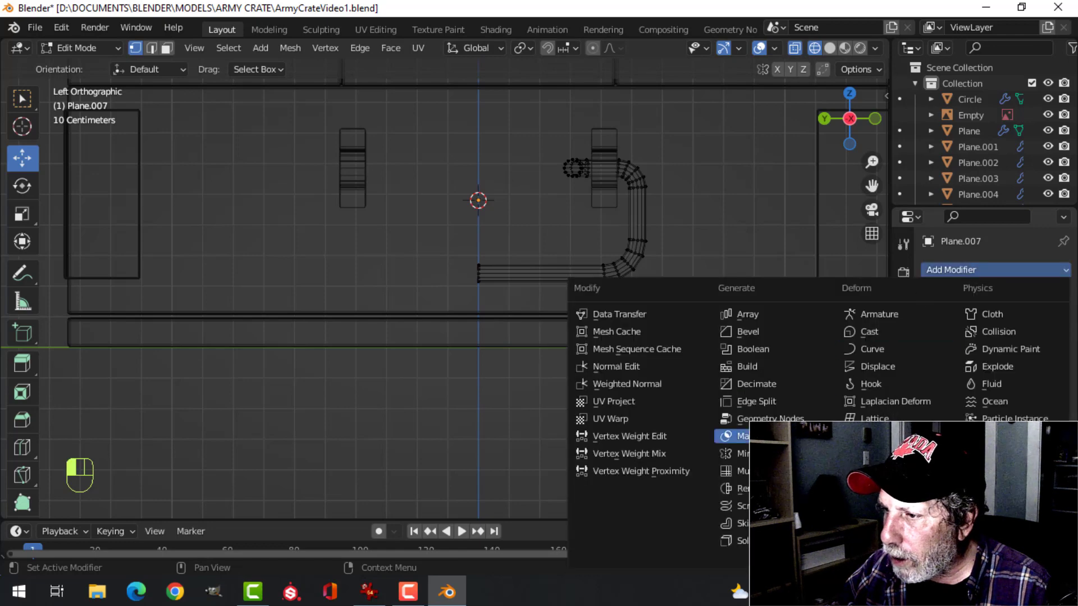
left_click(736, 454)
left_click(1019, 319)
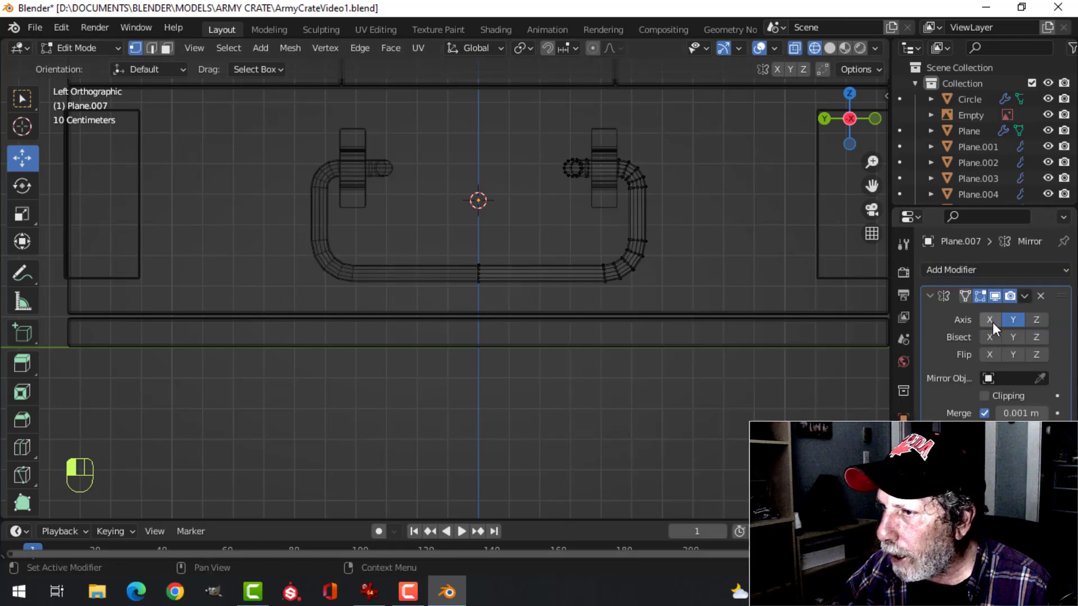
mouse_move(730, 292)
middle_mouse_down()
mouse_move(693, 286)
mouse_move(597, 323)
mouse_move(544, 321)
mouse_move(580, 236)
middle_mouse_up()
key("z")
left_click(772, 306)
scroll(701, 299, "up", 4)
scroll(511, 343, "down", 2)
scroll(549, 313, "up", 4)
scroll(575, 270, "down", 4)
key("Tab")
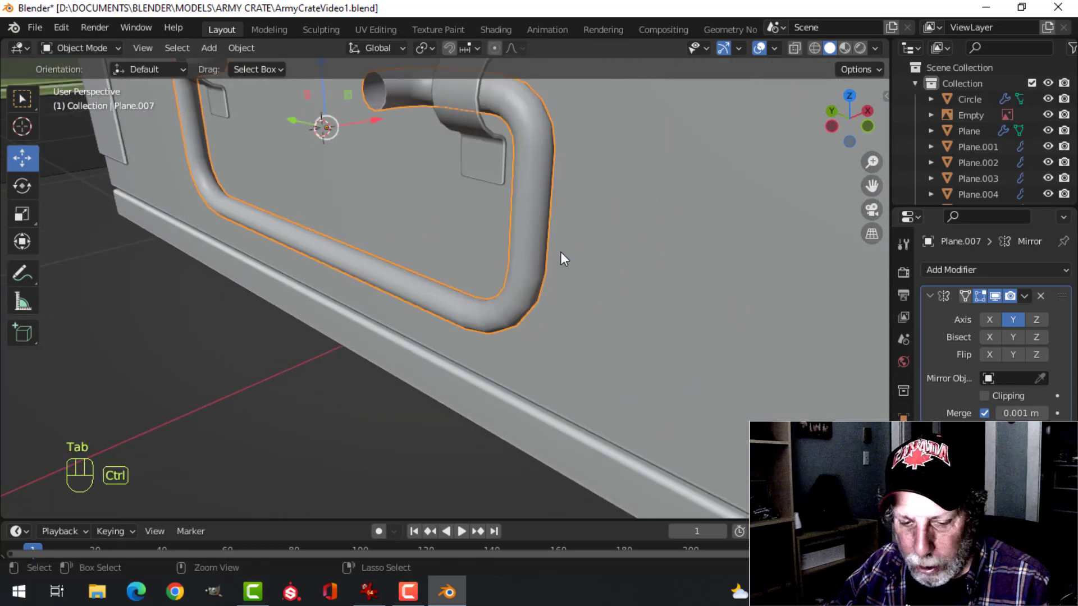
Add a level 1 Subdivision Surface to the handle and shade it smooth
key("ctrl+1")
right_click(528, 216)
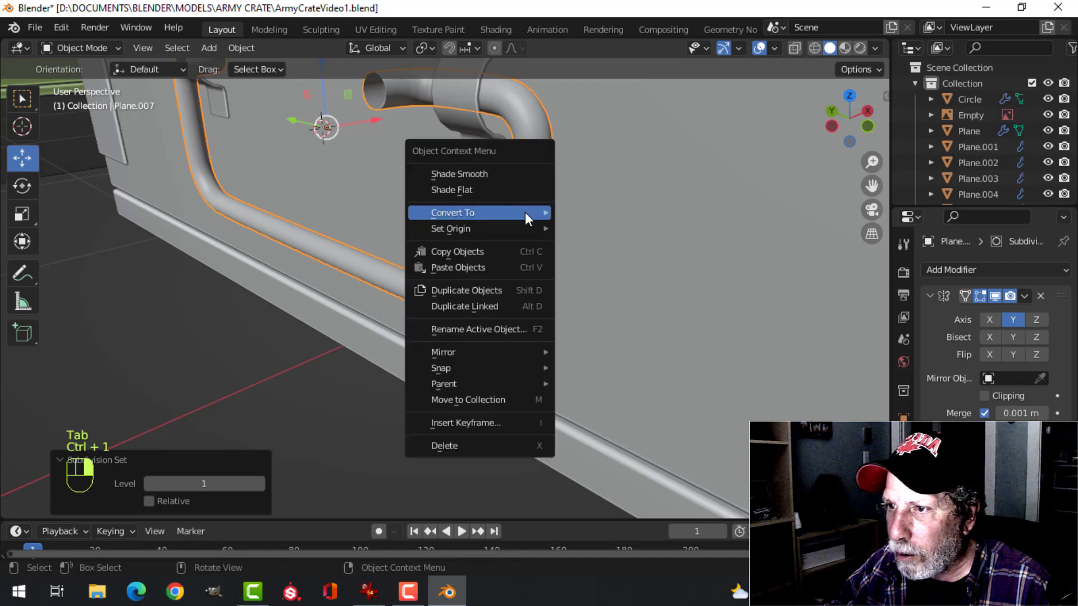
left_click(514, 171)
scroll(502, 230, "down", 4)
key("alt+a")
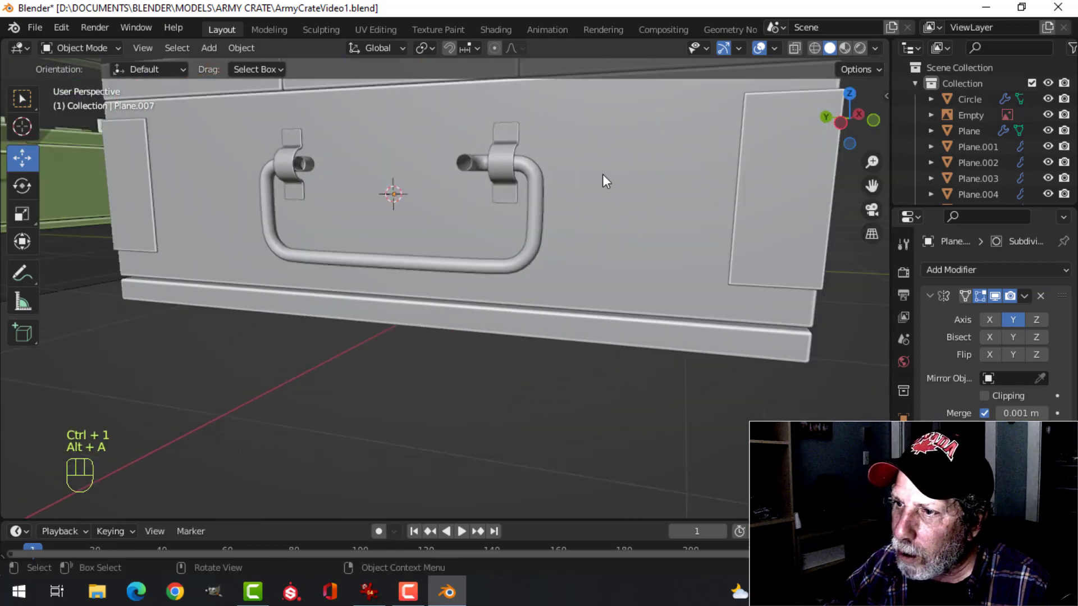
middle_click_drag(604, 178, 546, 346)
scroll(535, 247, "up", 4)
scroll(494, 252, "down", 3)
scroll(542, 340, "up", 5)
scroll(543, 339, "down", 5)
middle_click_drag(557, 296, 543, 265)
Select the edge loop at the handle's open end and move it along X toward the crate to shorten the end
left_click(532, 259)
key("Tab")
scroll(460, 290, "up", 3)
middle_click_drag(460, 290, 499, 249, "shift")
key("2")
left_click(459, 212, "alt+shift")
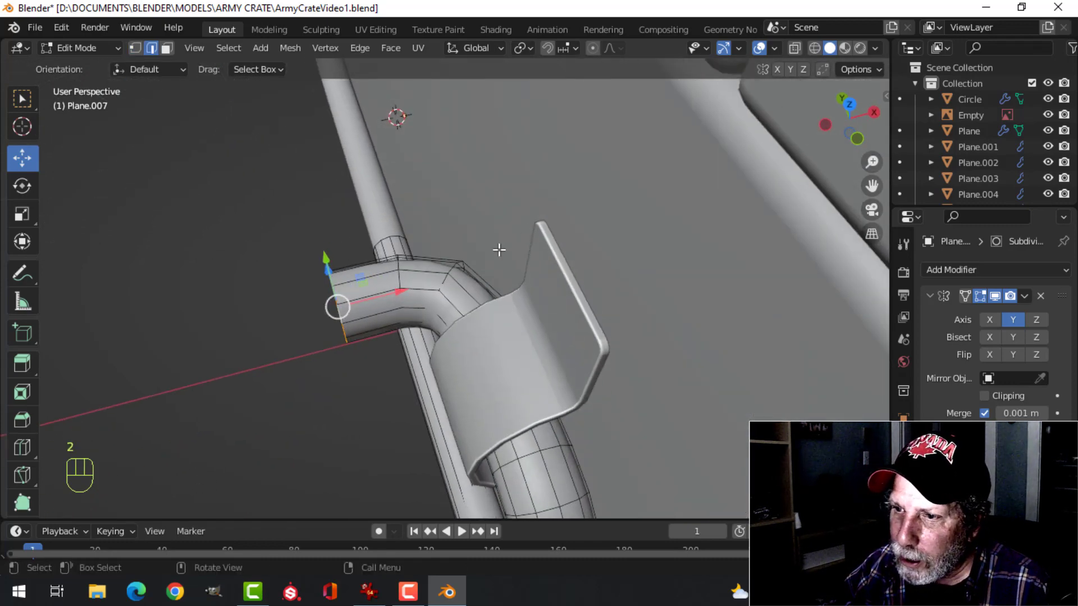
scroll(433, 284, "down", 3)
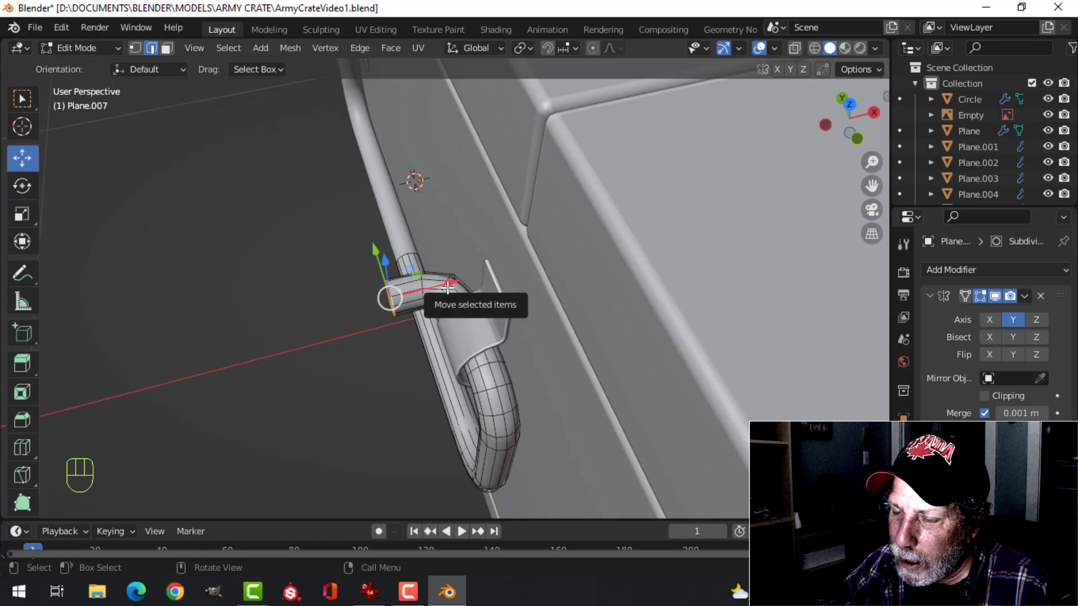
left_click_drag(449, 284, 469, 277)
middle_click_drag(469, 277, 484, 293)
scroll(672, 289, "up", 3)
Extrude the handle's open end loop in place and scale the new ring to about 1.233
key("e")
right_click(577, 273)
key("s")
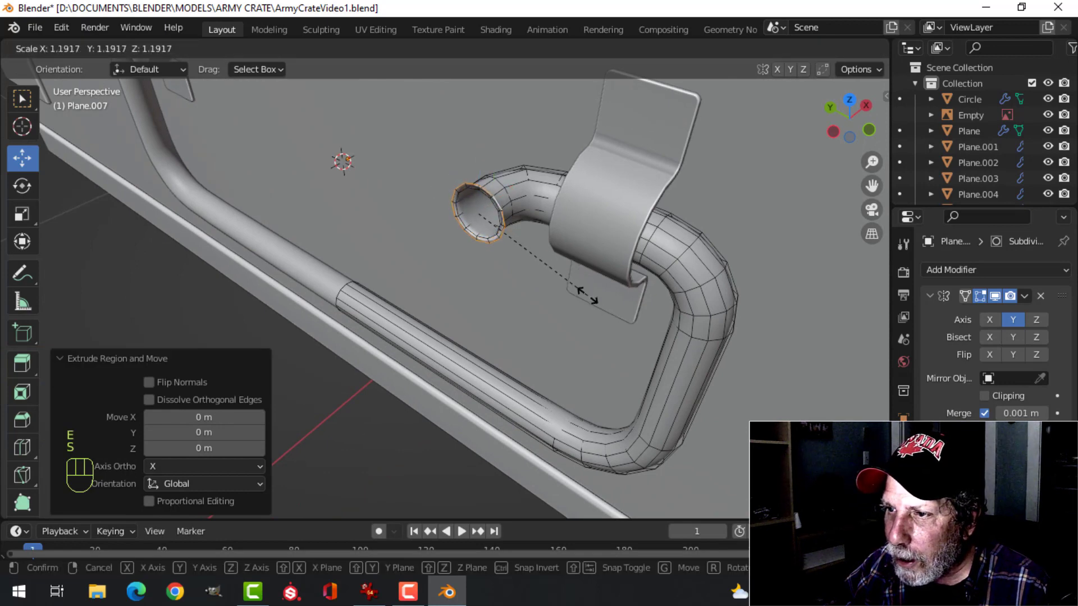
left_click(590, 302)
middle_click_drag(590, 302, 494, 280)
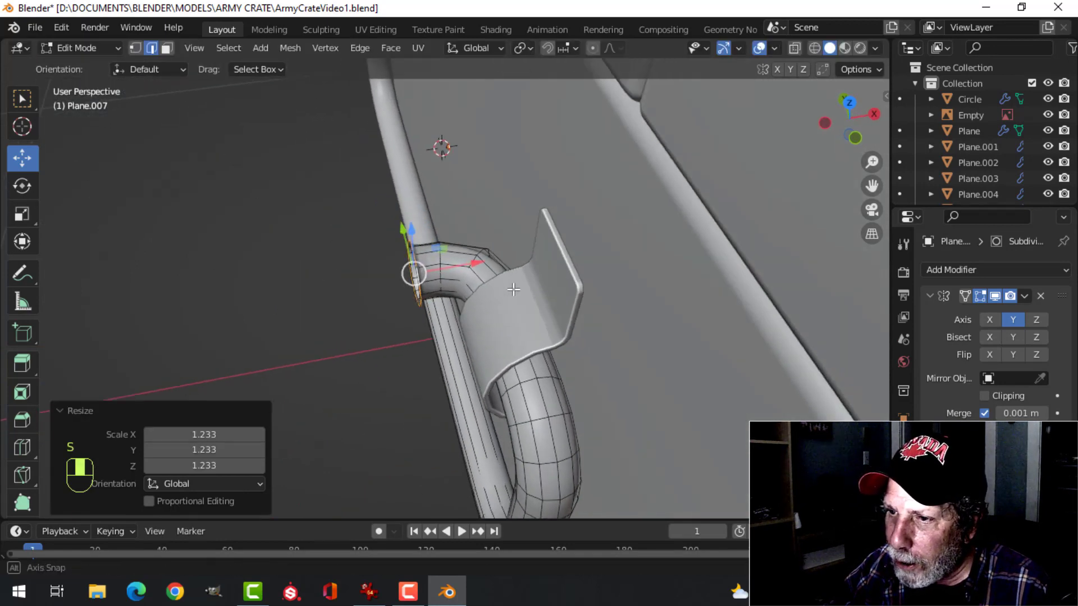
Extrude the enlarged ring about 0.02 m outward along X to form a collar on the handle end
key("e")
left_click(512, 289)
left_click_drag(476, 262, 456, 265)
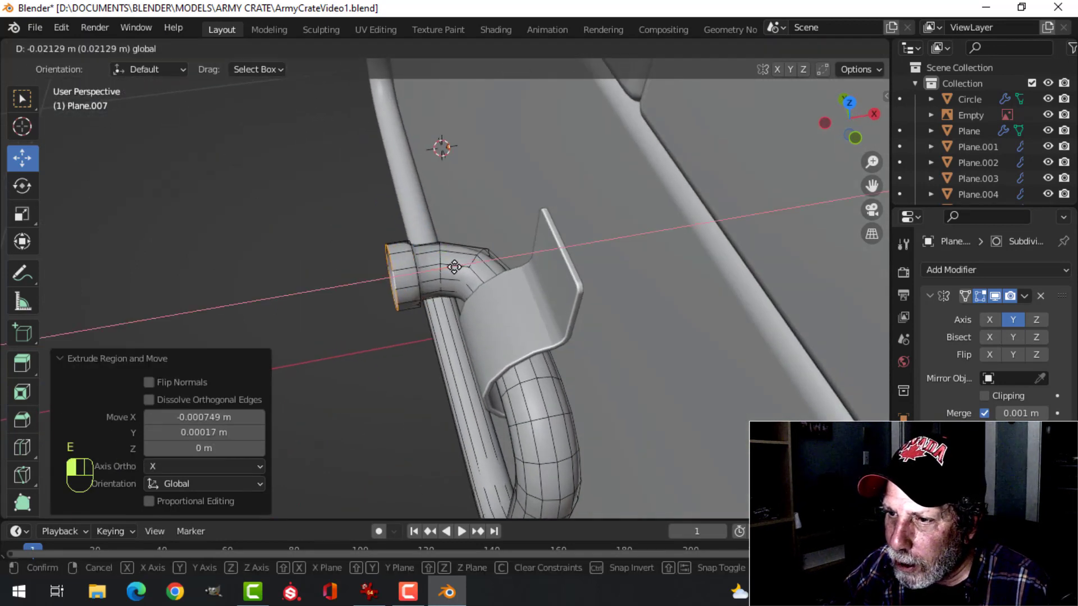
left_click(452, 268)
middle_click_drag(452, 268, 571, 258)
middle_click_drag(658, 204, 577, 314, "shift")
Fill the collar's open end with a face and bevel its rim about 0.008 m with 4 segments
key("f")
scroll(568, 248, "up", 4)
middle_click_drag(573, 297, 582, 286)
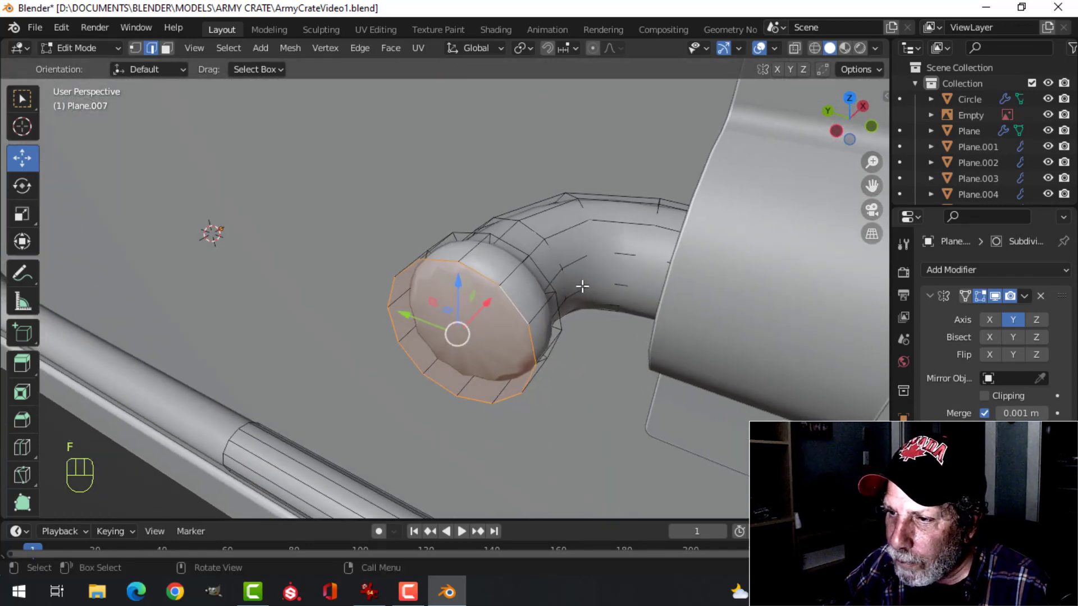
key("ctrl+b")
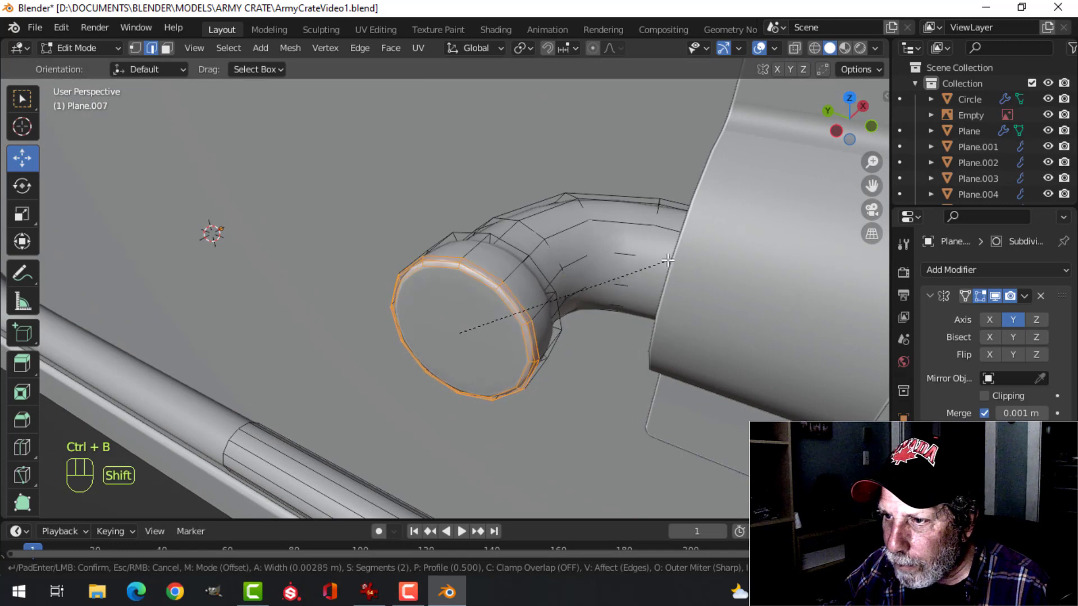
left_click(794, 217)
middle_click_drag(730, 225, 506, 260)
key("alt+a")
Bevel the collar's inner rim, where it meets the handle tube, about 0.003 m with 2 segments
middle_click_drag(352, 251, 446, 239)
middle_click_drag(446, 238, 578, 247, "shift")
scroll(467, 274, "up", 2)
left_click(468, 264, "alt+shift")
middle_click_drag(578, 247, 440, 282)
key("ctrl+b")
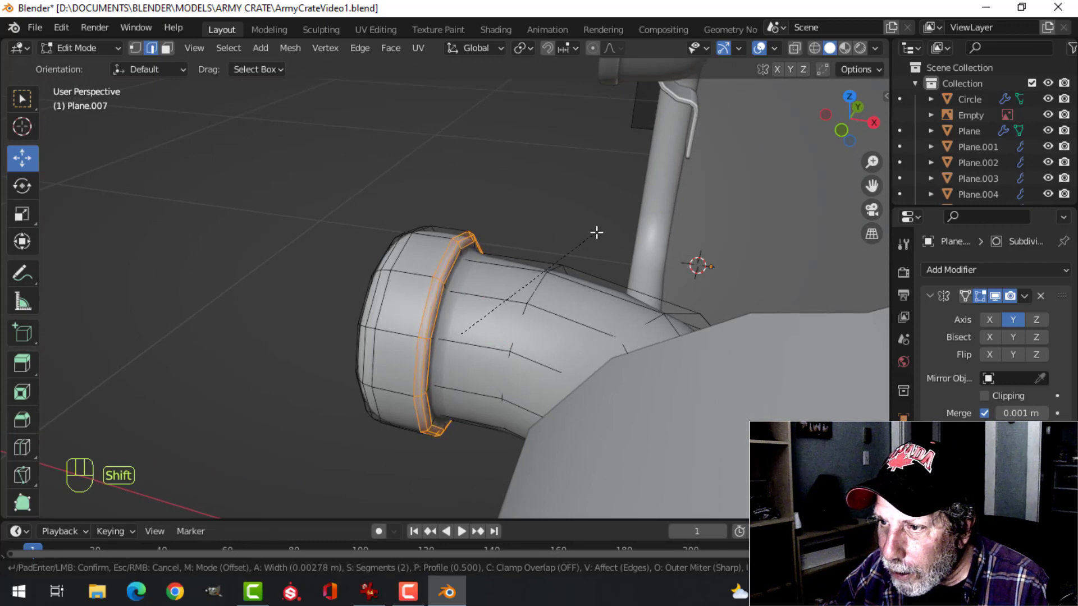
left_click(596, 232)
key("Tab")
key("alt+a")
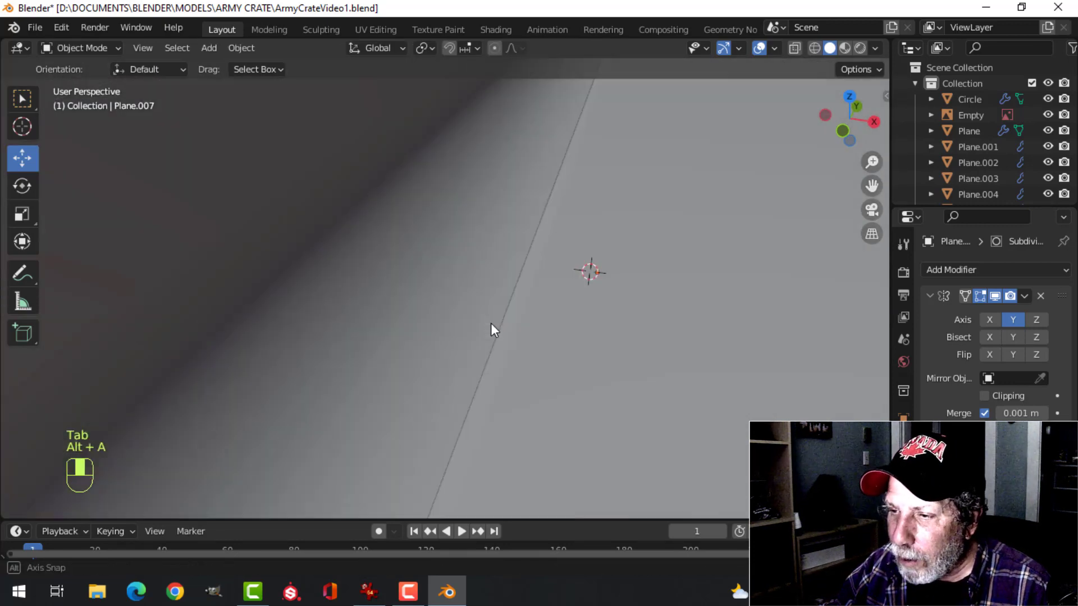
Add a supporting edge loop on the handle tube close behind the end collar
scroll(491, 326, "down", 5)
left_click(490, 326)
key("Tab")
key("alt+a")
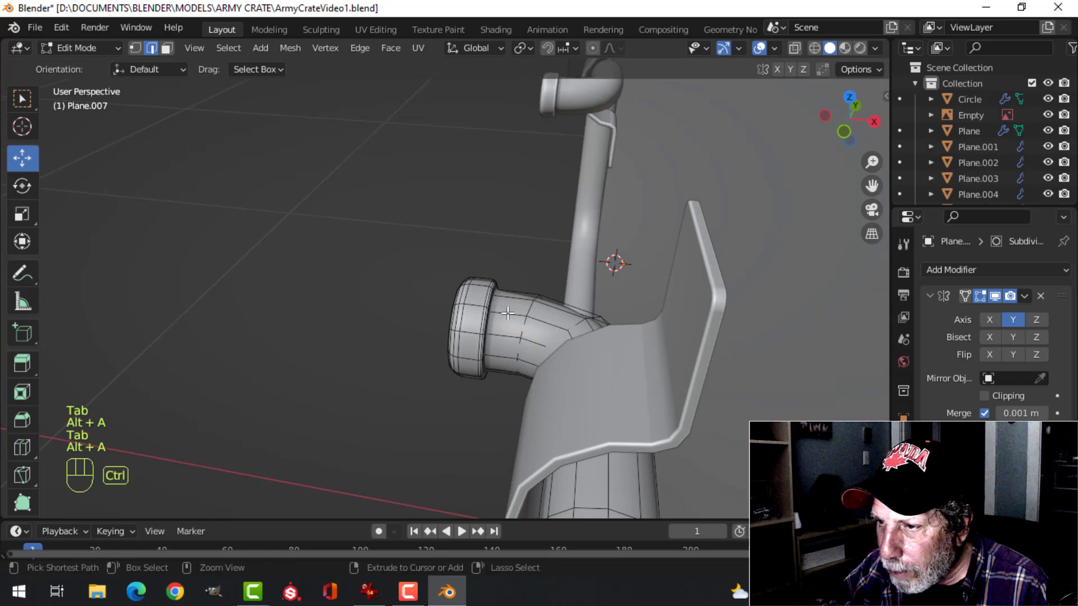
key("ctrl+r")
left_click(497, 311)
left_click(495, 310)
key("Tab")
scroll(440, 326, "down", 2)
key("alt+a")
middle_click_drag(441, 326, 663, 255)
scroll(213, 247, "down", 3)
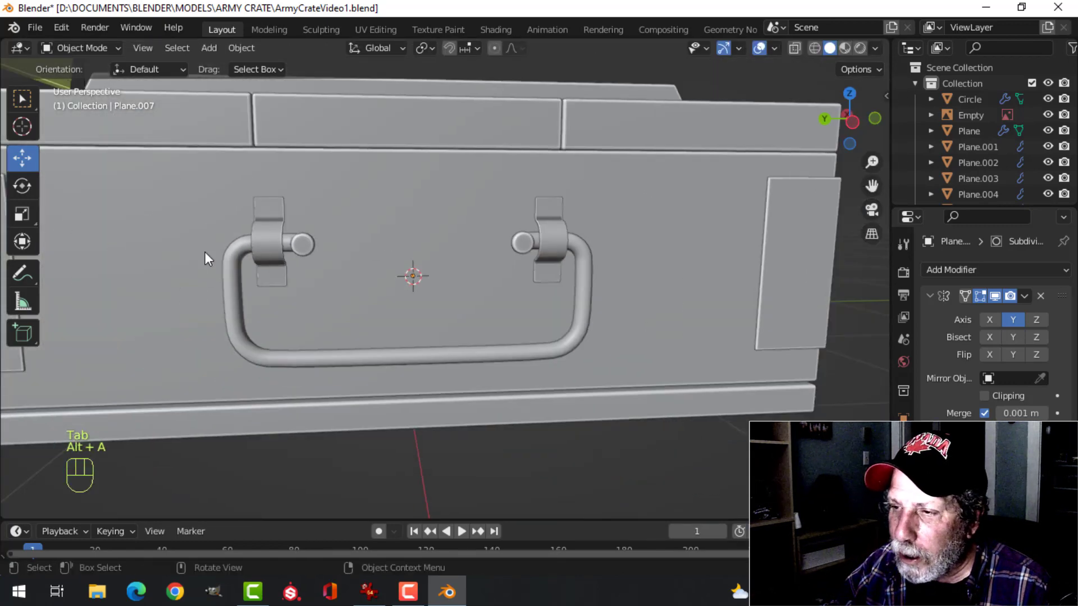
Apply the handle's Mirror modifier
middle_click_drag(572, 284, 582, 346, "shift")
left_click(570, 316)
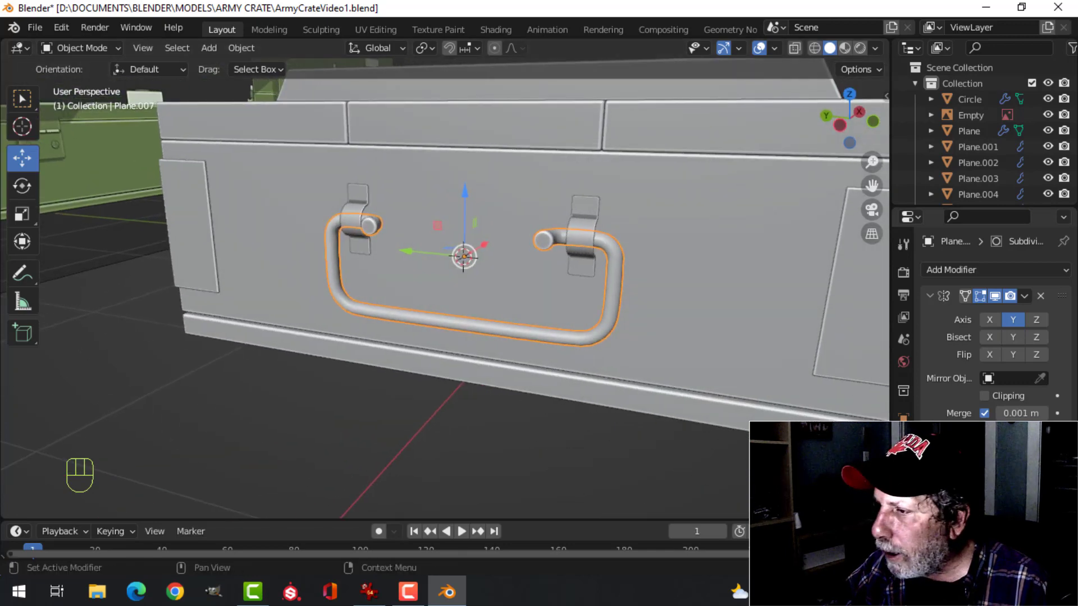
left_click(1026, 296)
left_click(986, 315)
Dissolve the centre edge loop on the handle's lower bar
key("Tab")
scroll(461, 365, "up", 2)
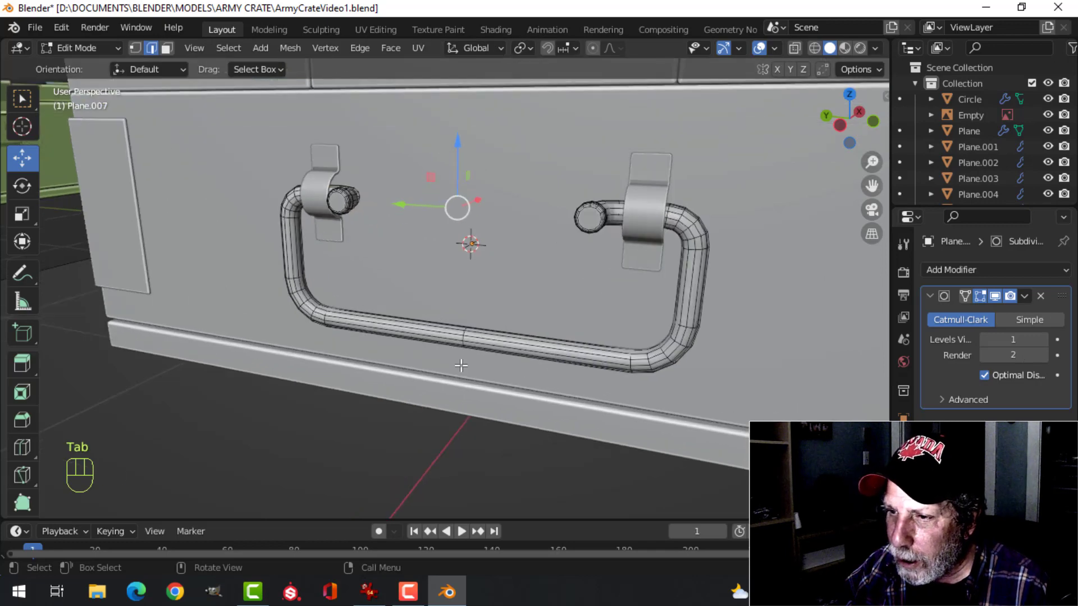
key("alt+a")
middle_click_drag(461, 365, 493, 303, "shift")
scroll(493, 303, "up", 2)
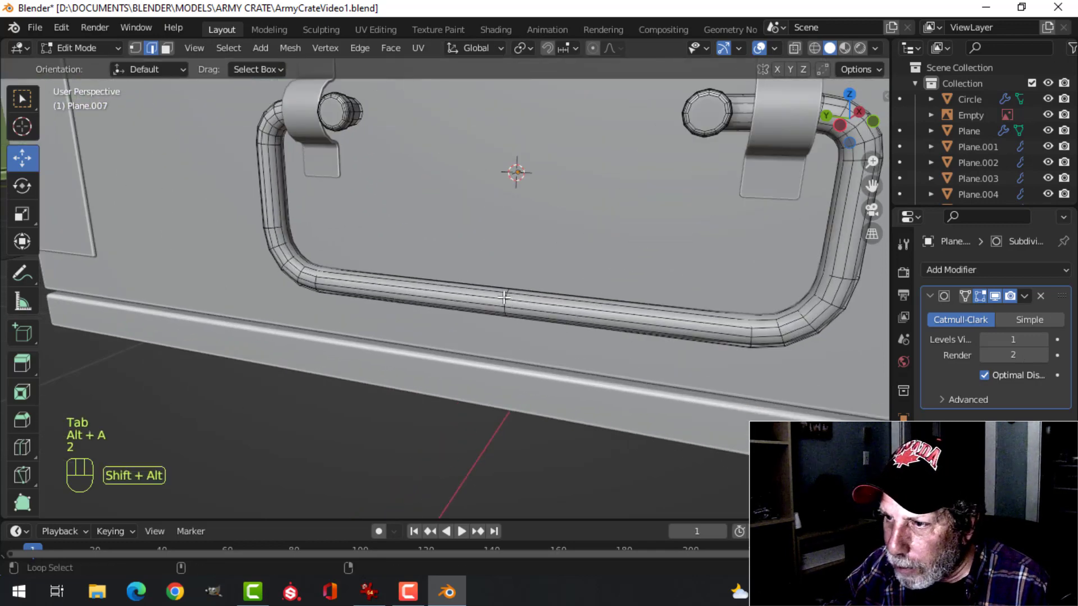
left_click(504, 298, "alt+shift")
key("alt+a")
scroll(522, 301, "up", 2)
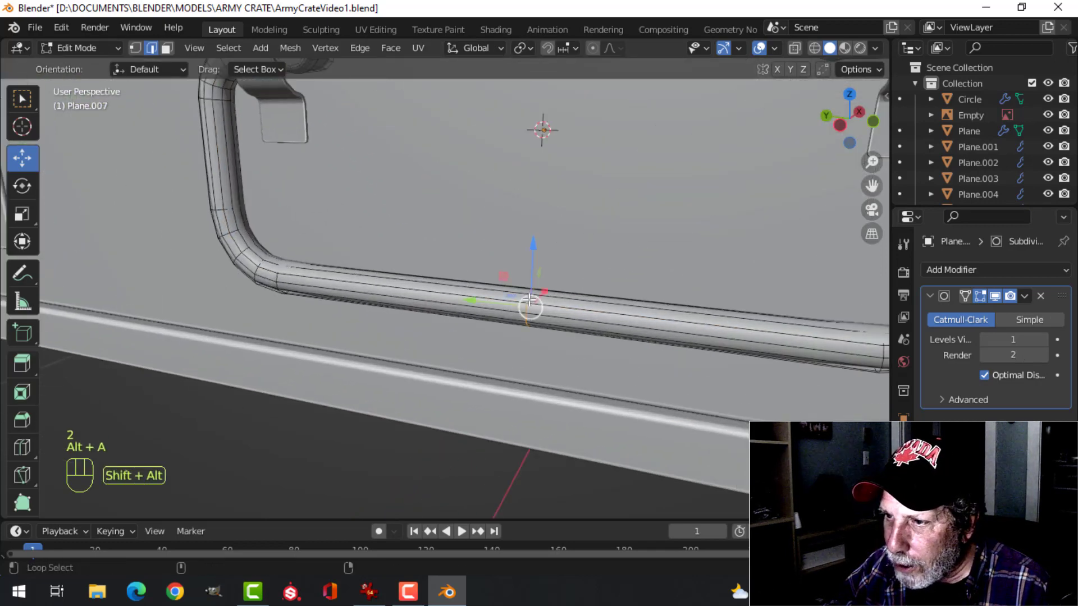
key("x")
left_click(506, 405)
scroll(570, 325, "down", 3)
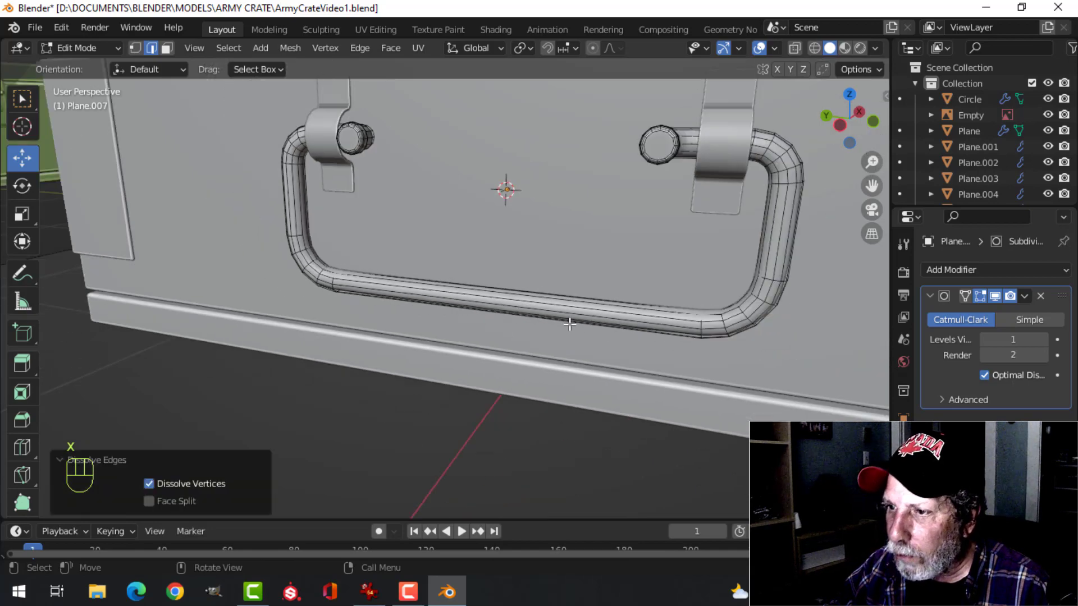
key("Tab")
scroll(618, 286, "down", 3)
key("alt+a")
Snap the 3D cursor to the centre of the crate body's geometry
middle_click_drag(618, 286, 490, 336)
scroll(526, 308, "down", 4)
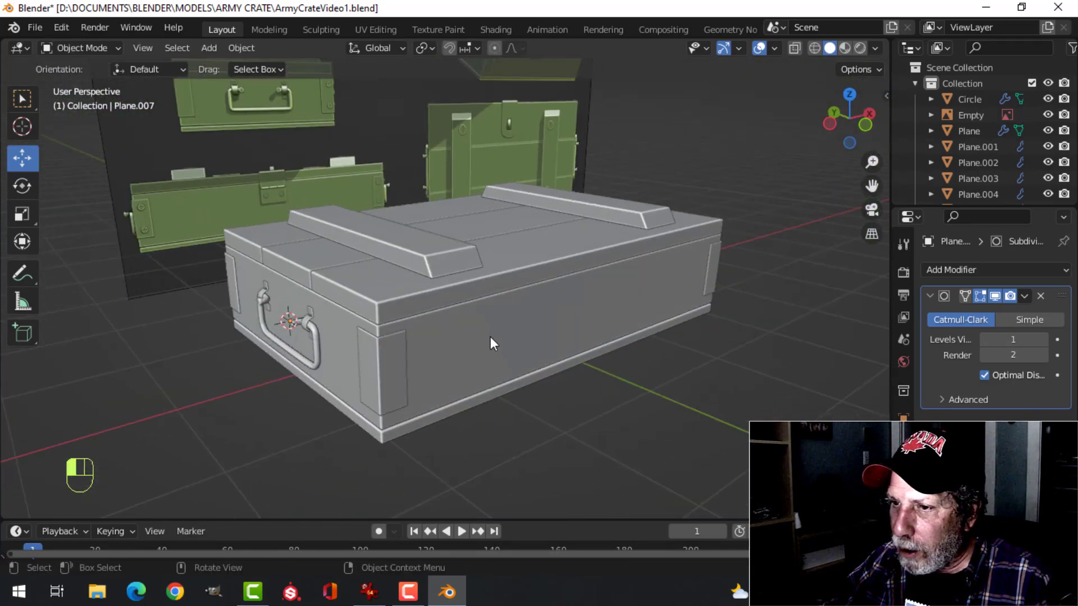
left_click(538, 337)
key("Tab")
key("a")
key("shift+s")
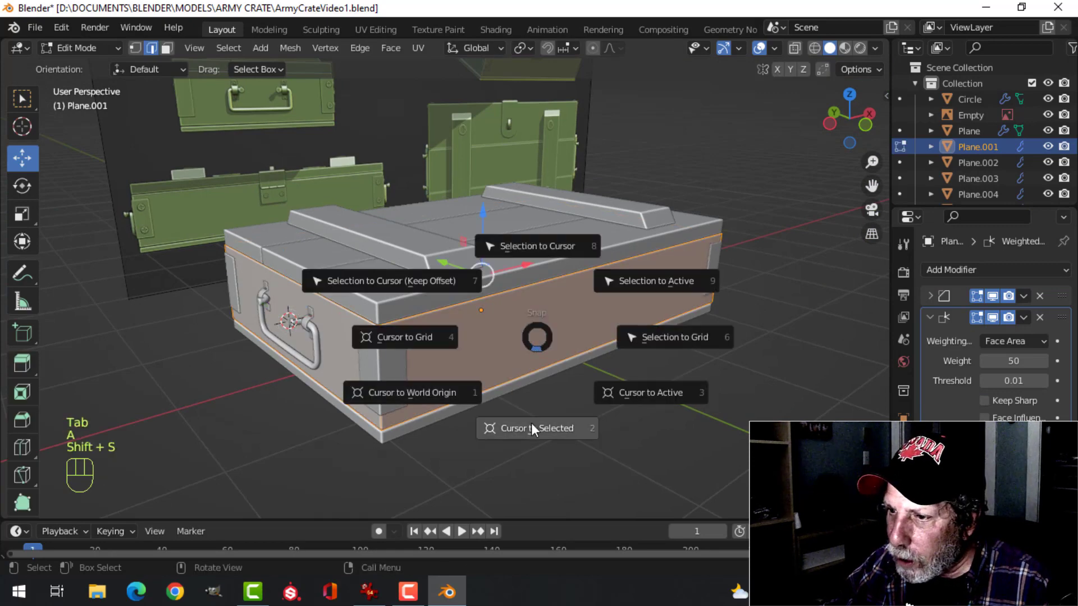
left_click(532, 425)
key("Tab")
key("alt+a")
Set the handle's origin to the 3D cursor
middle_click_drag(523, 356, 332, 312)
left_click(332, 312)
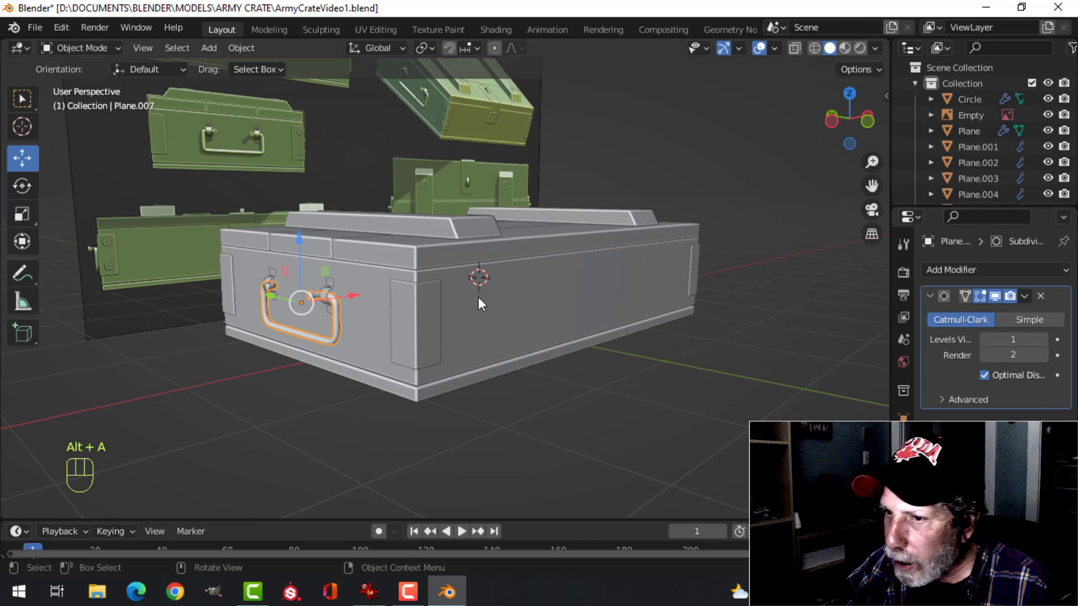
left_click(242, 48)
mouse_move(281, 82)
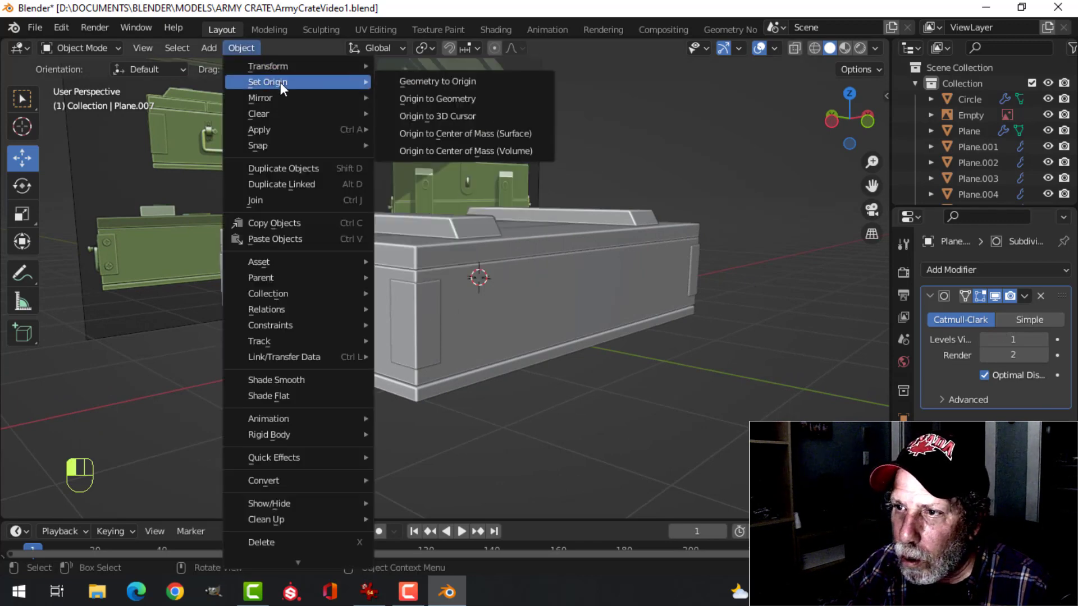
left_click(444, 115)
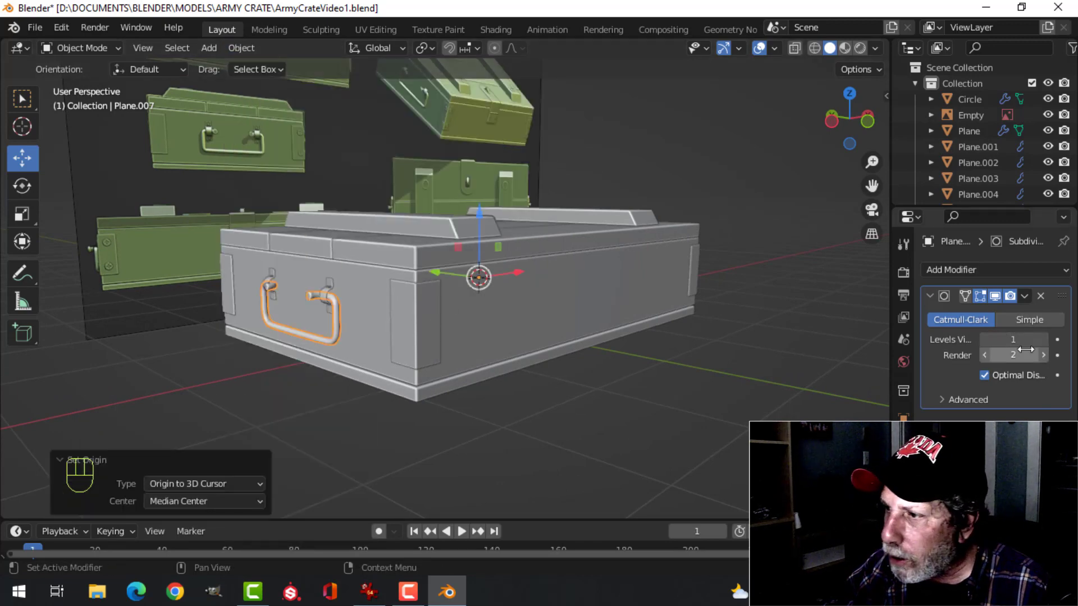
Mirror the handle on X to the opposite end of the crate with a Mirror modifier and save the file
left_click(994, 270)
left_click(729, 453)
middle_click_drag(755, 399, 353, 331)
key("alt+a")
key("ctrl+s")
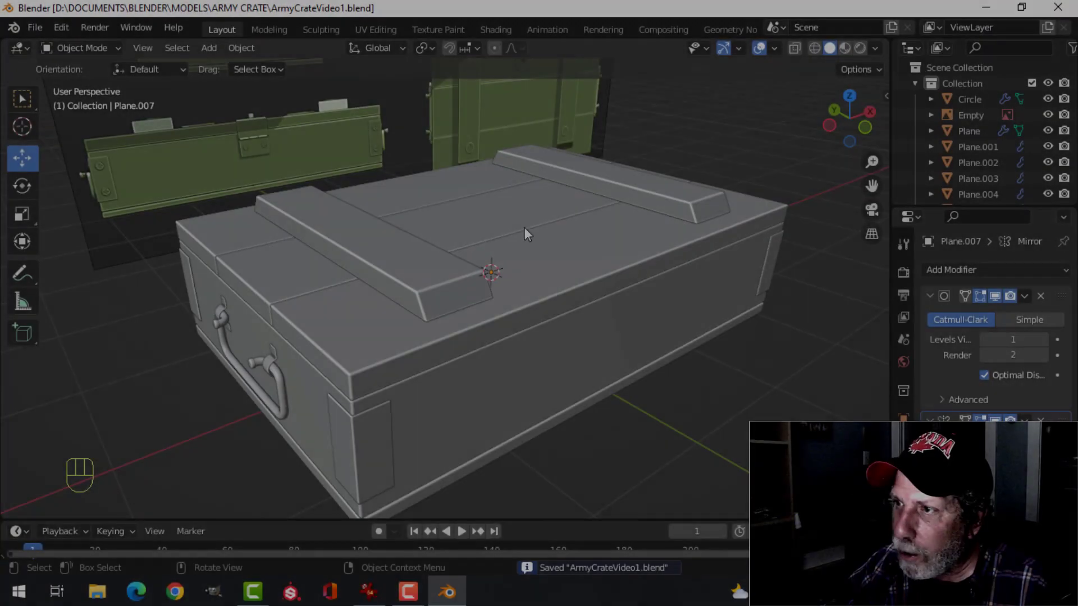
Check the crate's face normals with the Face Orientation overlay and leave the overlay off
left_click(776, 48)
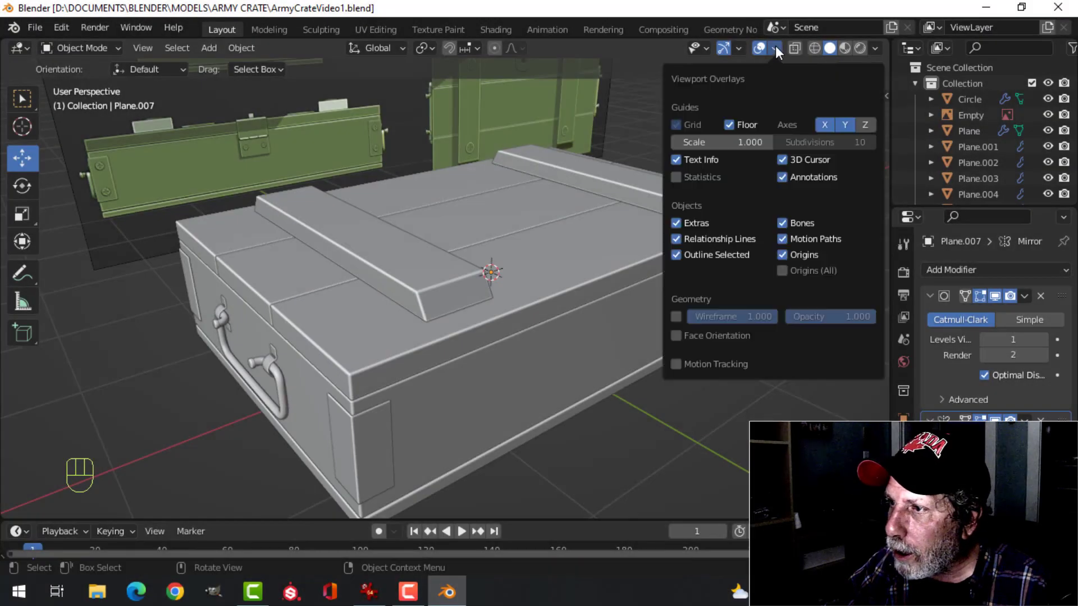
left_click(718, 336)
left_click(723, 335)
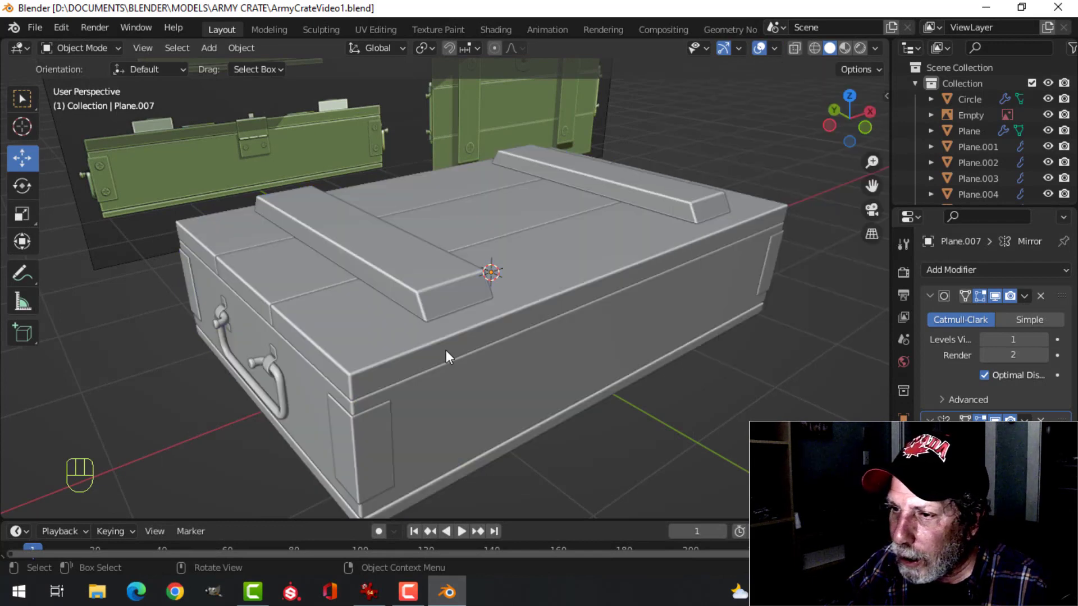
Examine the latch strap and its hinge plate on the crate's front and lid in the reference image
middle_click_drag(446, 349, 531, 305)
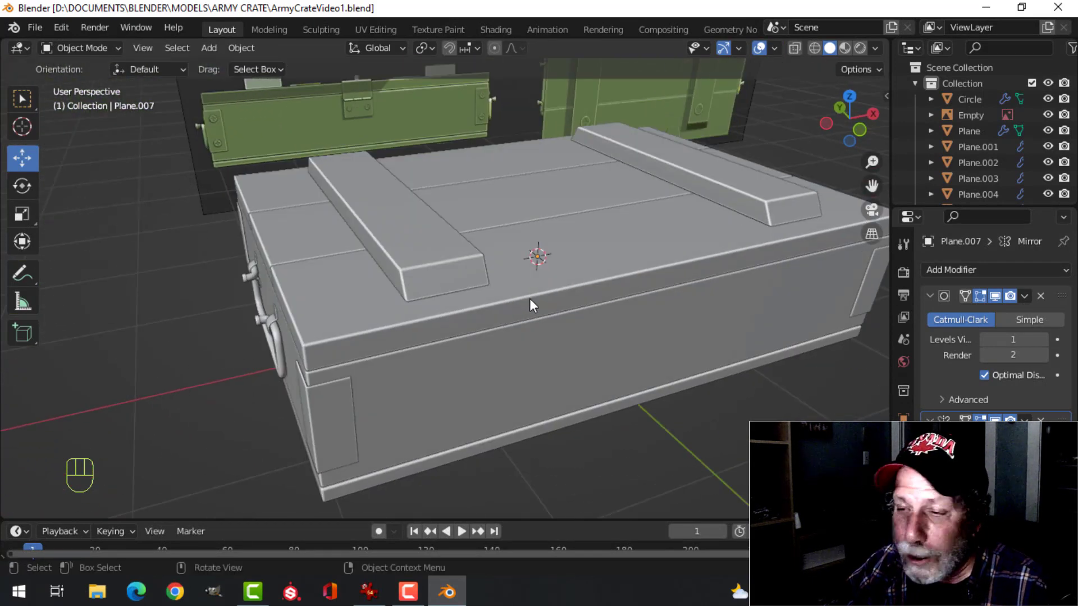
middle_click_drag(480, 336, 419, 245)
scroll(373, 261, "up", 4)
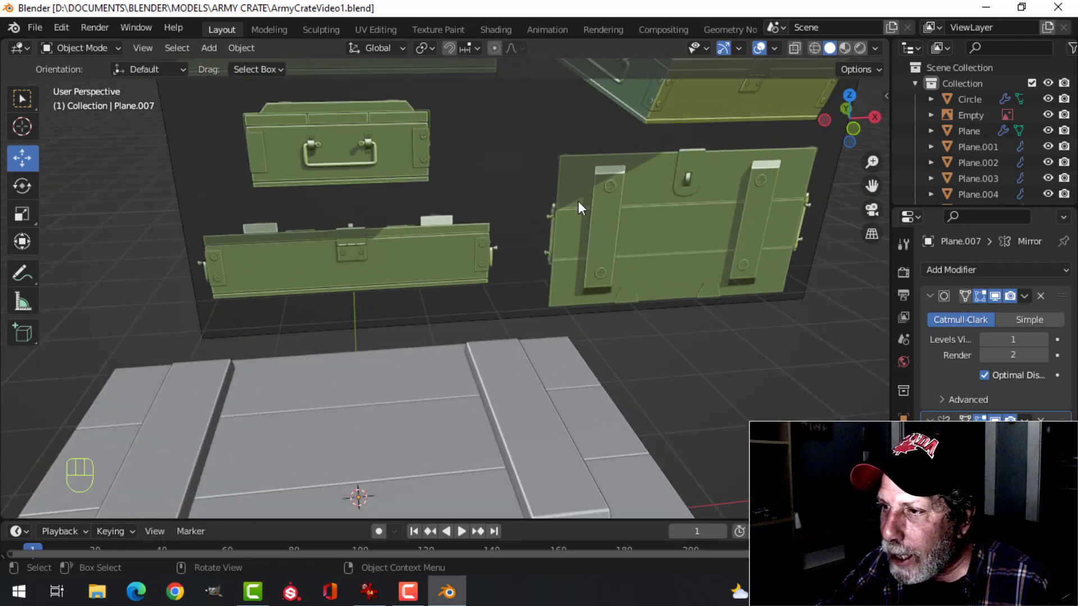
middle_click_drag(640, 159, 582, 190, "shift")
scroll(605, 155, "up", 2)
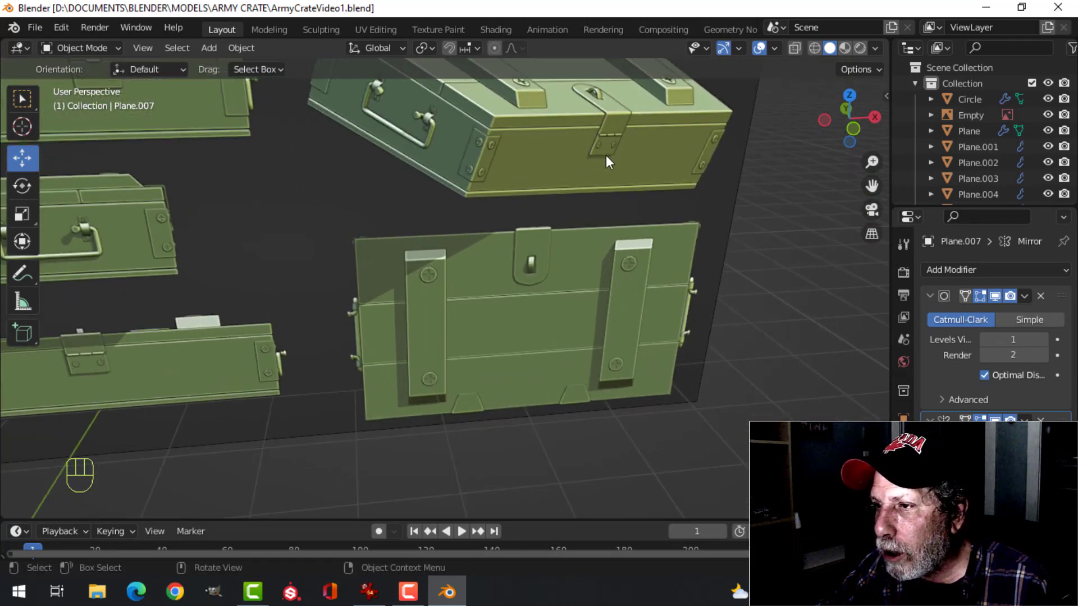
scroll(621, 153, "down", 5)
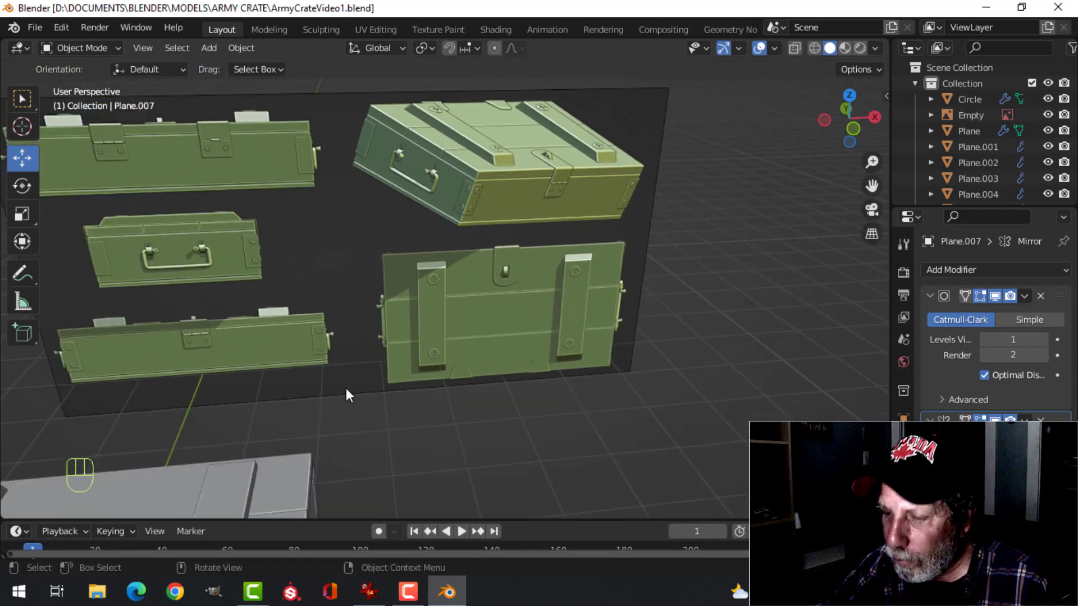
key("KP_1")
scroll(356, 383, "down", 3)
middle_click_drag(315, 423, 520, 339, "shift")
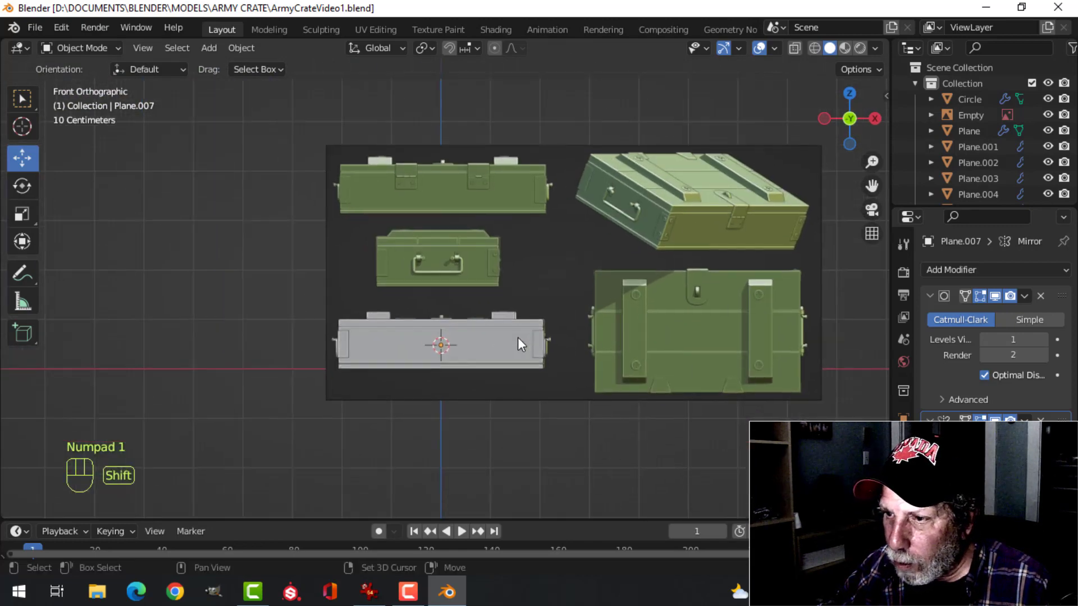
Duplicate the crate body's long front face in place
scroll(508, 349, "up", 5)
scroll(538, 292, "up", 3)
middle_click_drag(529, 294, 454, 303, "shift")
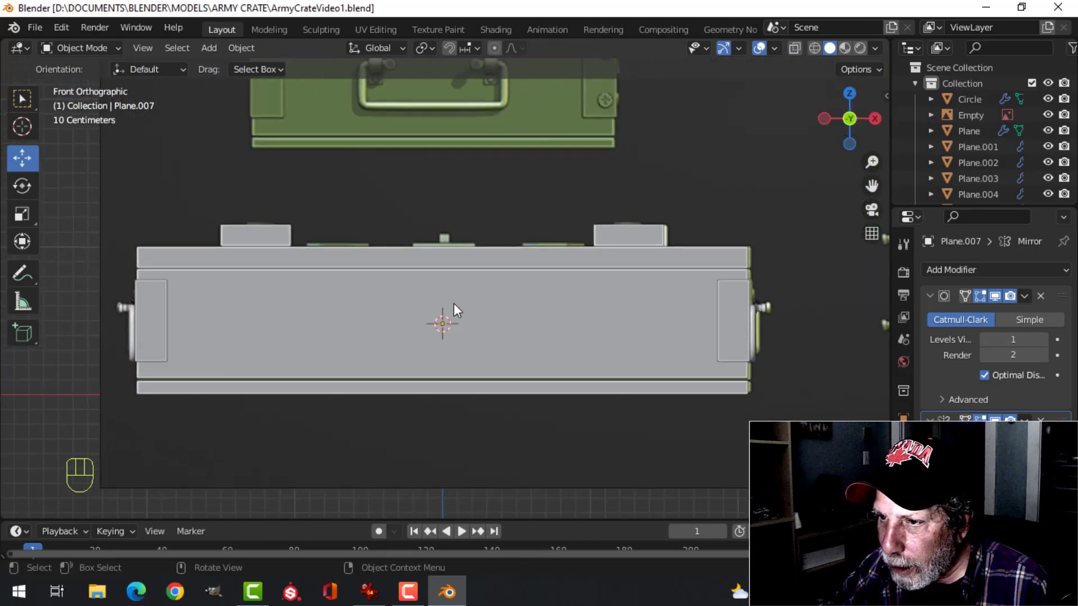
left_click(501, 302)
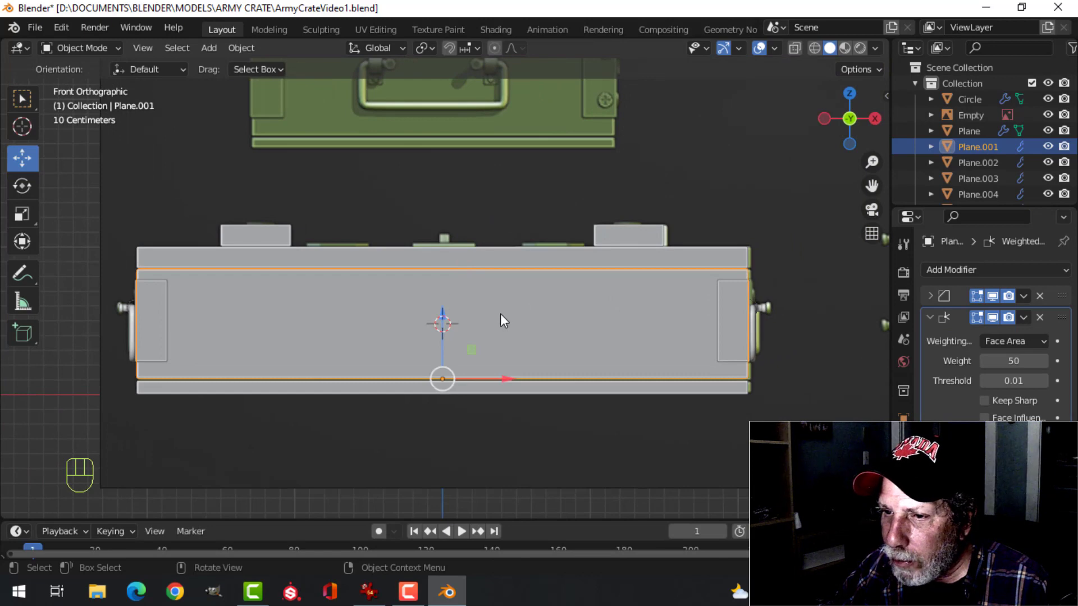
key("Tab")
key("alt+a")
key("3")
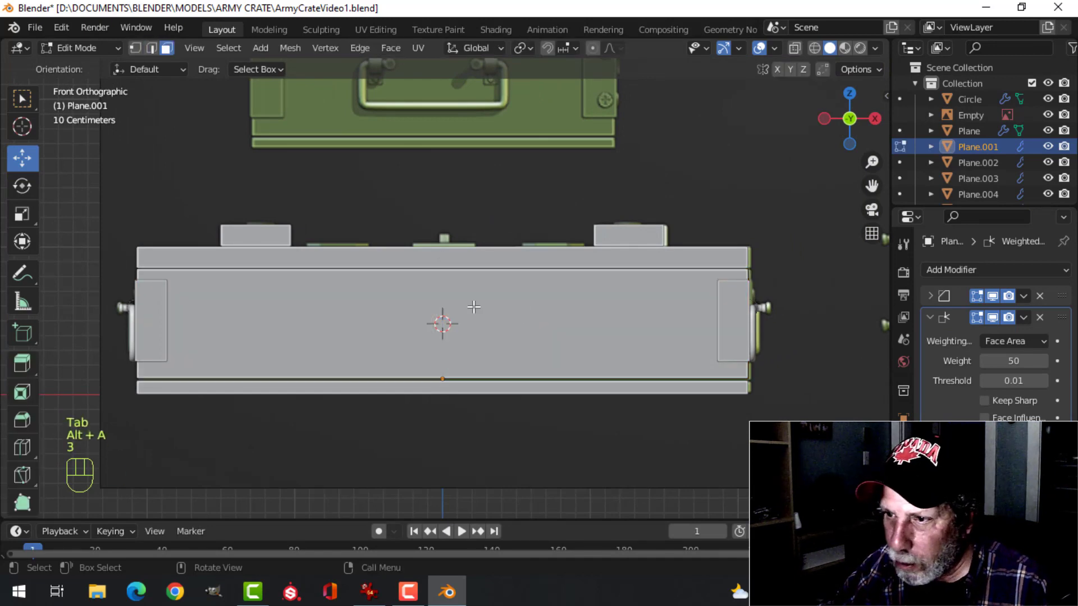
left_click(564, 315)
scroll(572, 312, "down", 1)
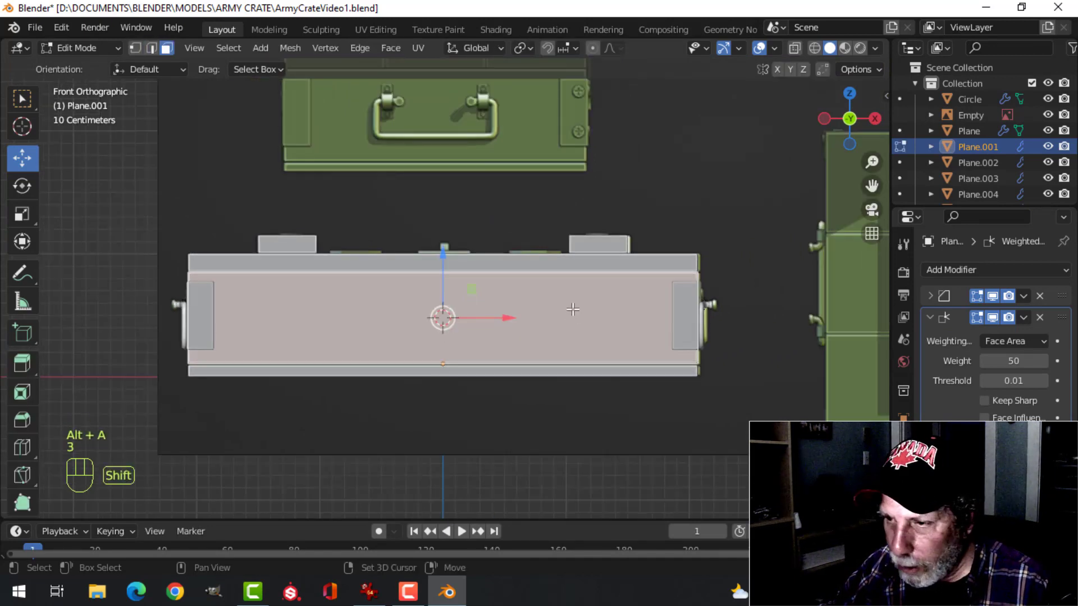
key("shift+d")
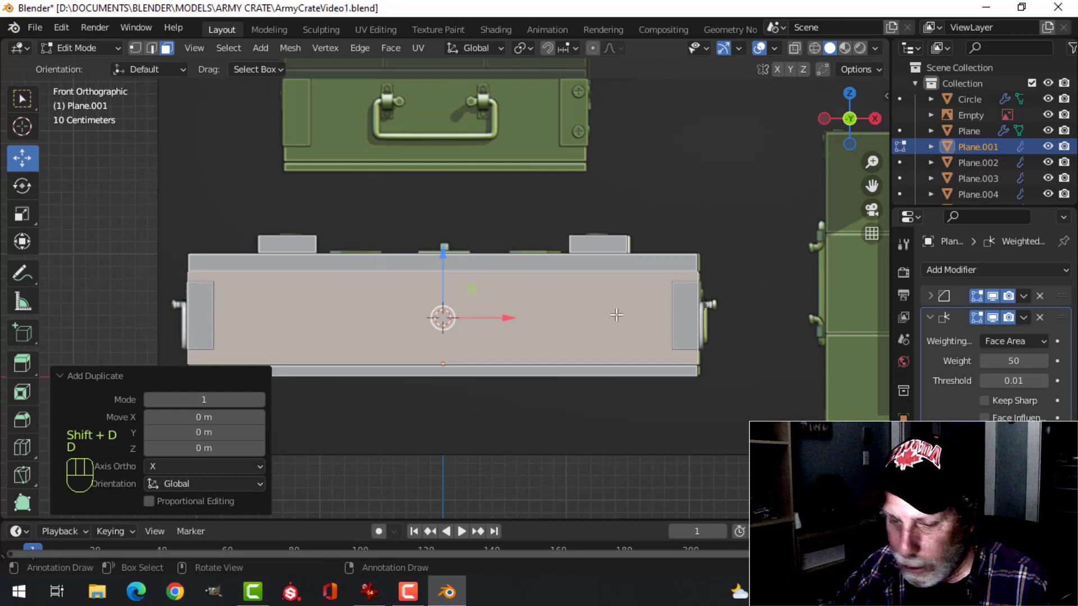
Scale the duplicated face to about 0.519 overall and 0.191 on X, and move it up about 0.36 m
key("s")
left_click(550, 317)
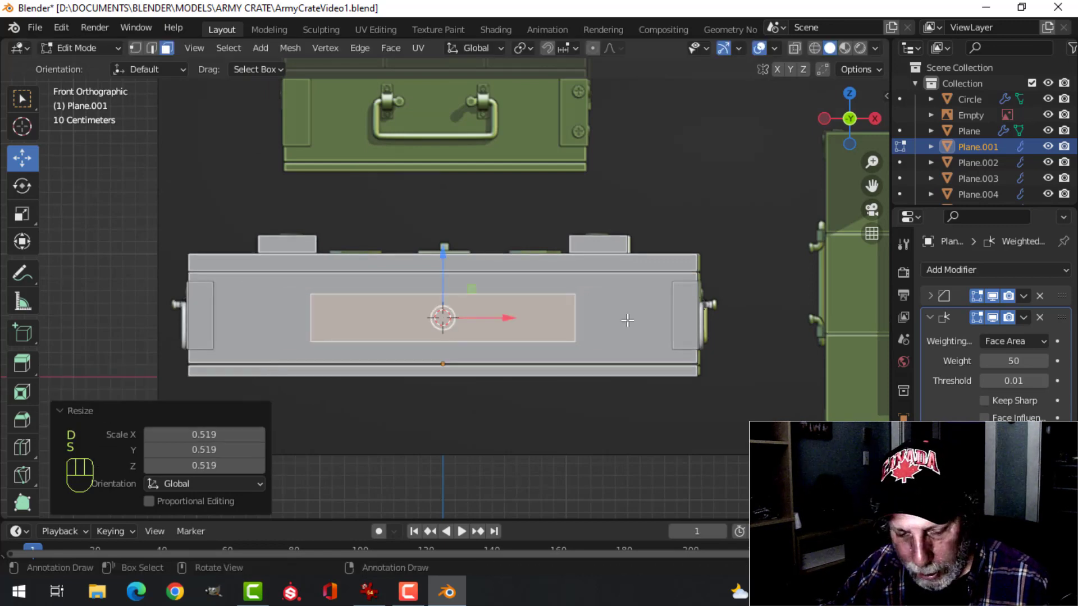
key("s")
key("x")
left_click(478, 319)
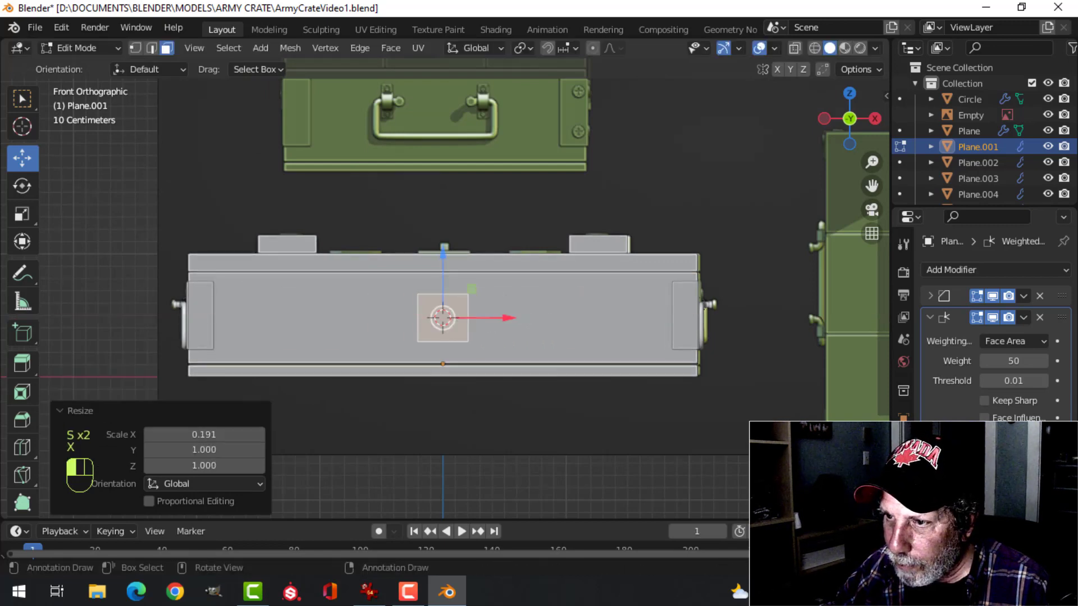
left_click_drag(443, 269, 453, 225)
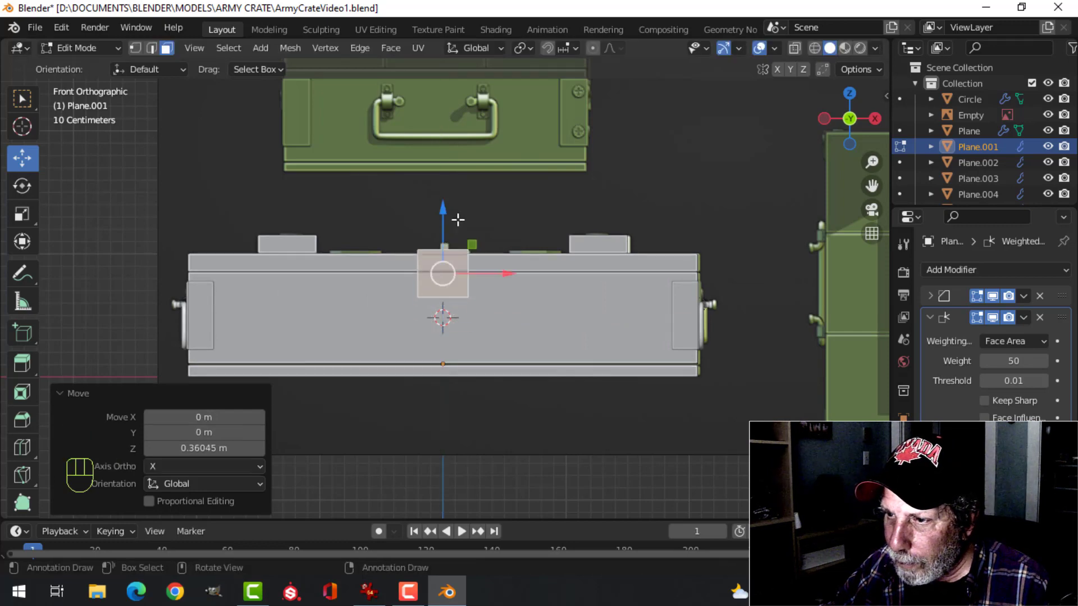
Separate the small duplicated face from the crate body into its own object and select it
scroll(610, 268, "up", 2)
key("p")
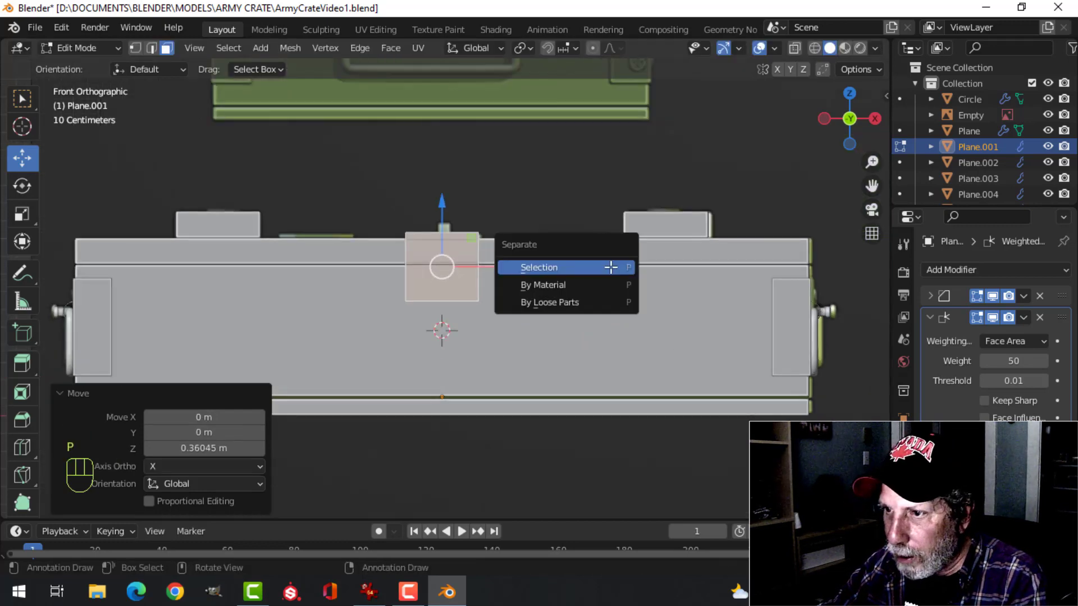
left_click(610, 268)
key("Tab")
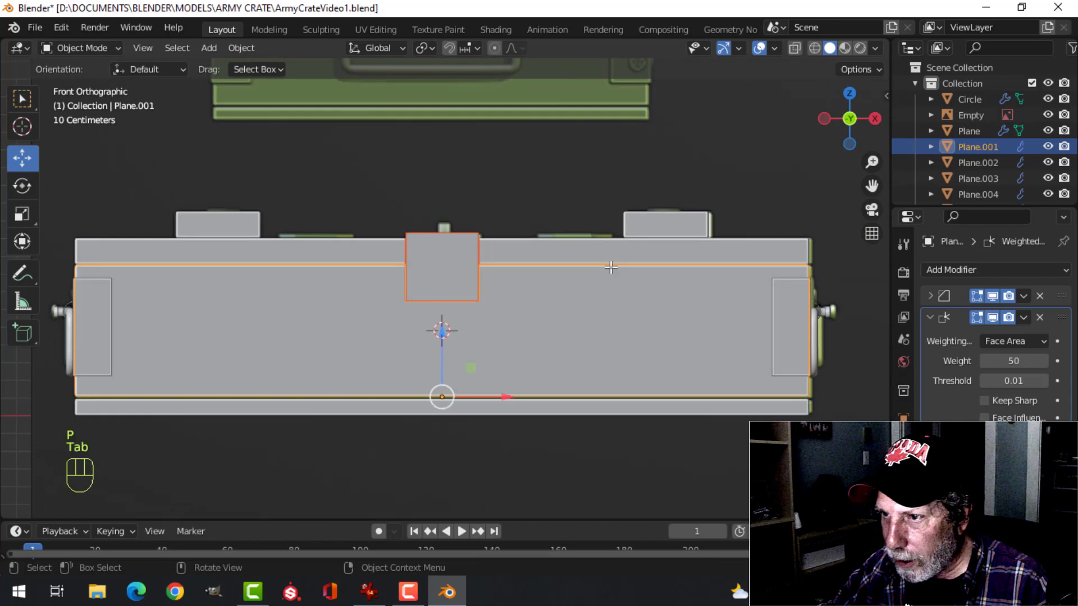
left_click(470, 252)
Switch to wireframe shading and lower the whole latch face about 0.142 m to match the reference plate's lower edge
scroll(571, 250, "down", 2)
key("z")
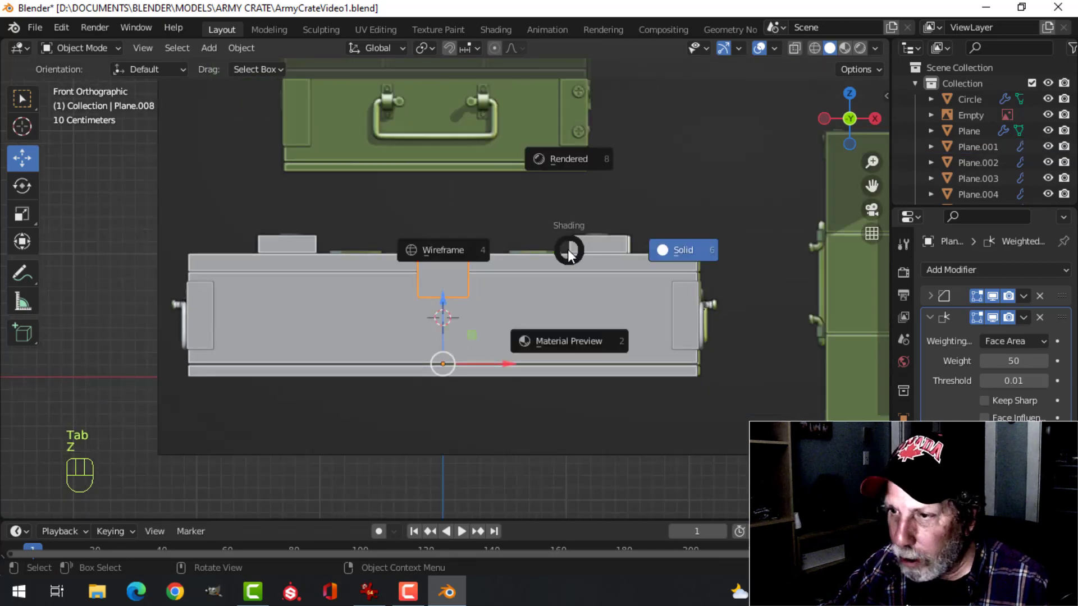
left_click(470, 253)
scroll(504, 271, "up", 3)
scroll(505, 271, "up", 1)
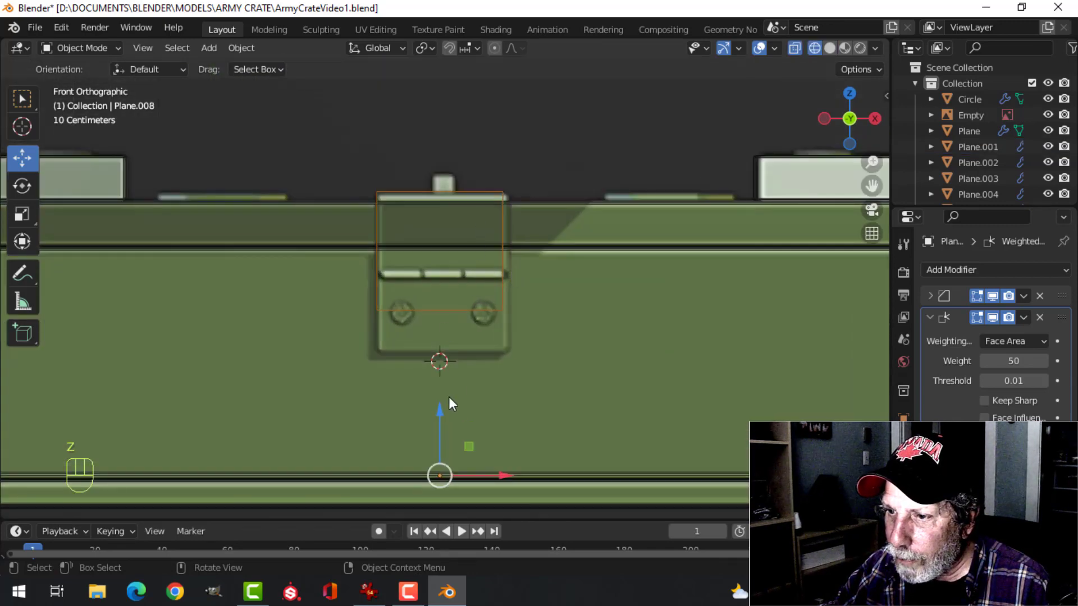
key("Tab")
key("a")
left_click_drag(442, 191, 439, 238)
scroll(547, 324, "up", 1)
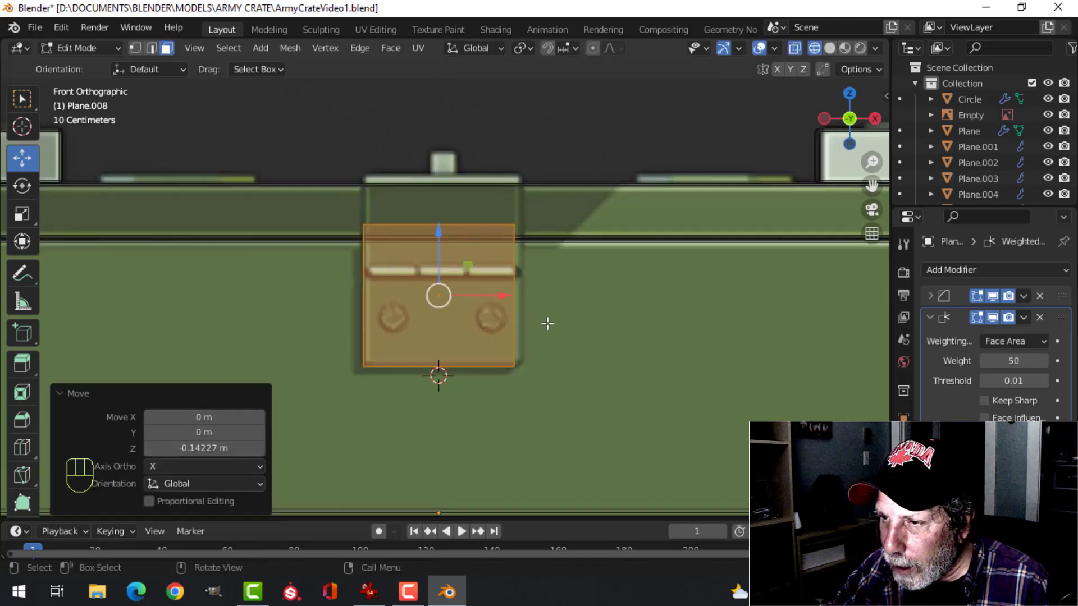
scroll(539, 311, "down", 1)
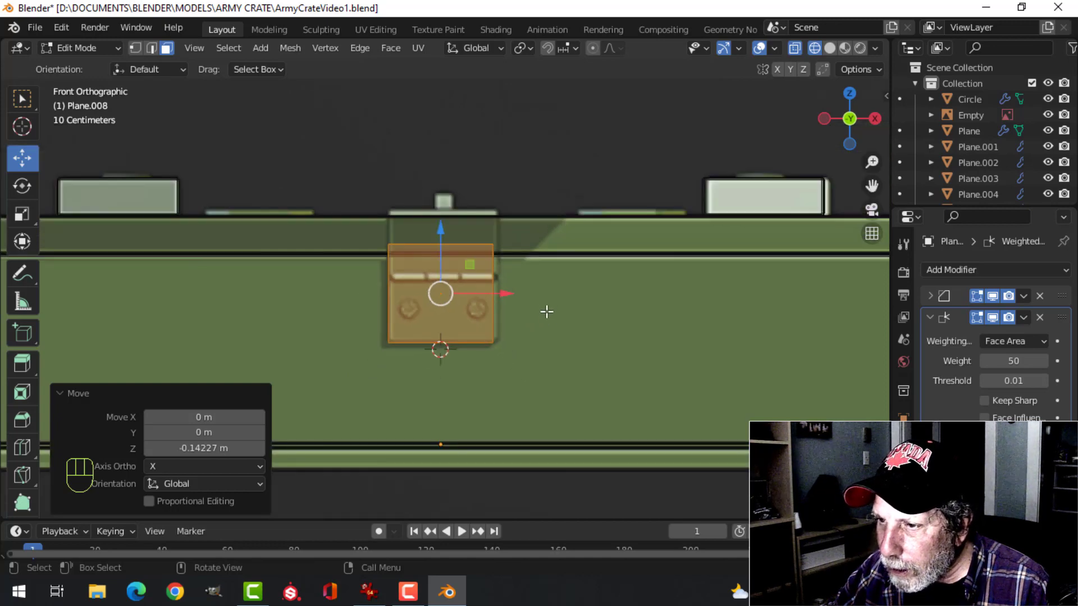
scroll(556, 326, "up", 1)
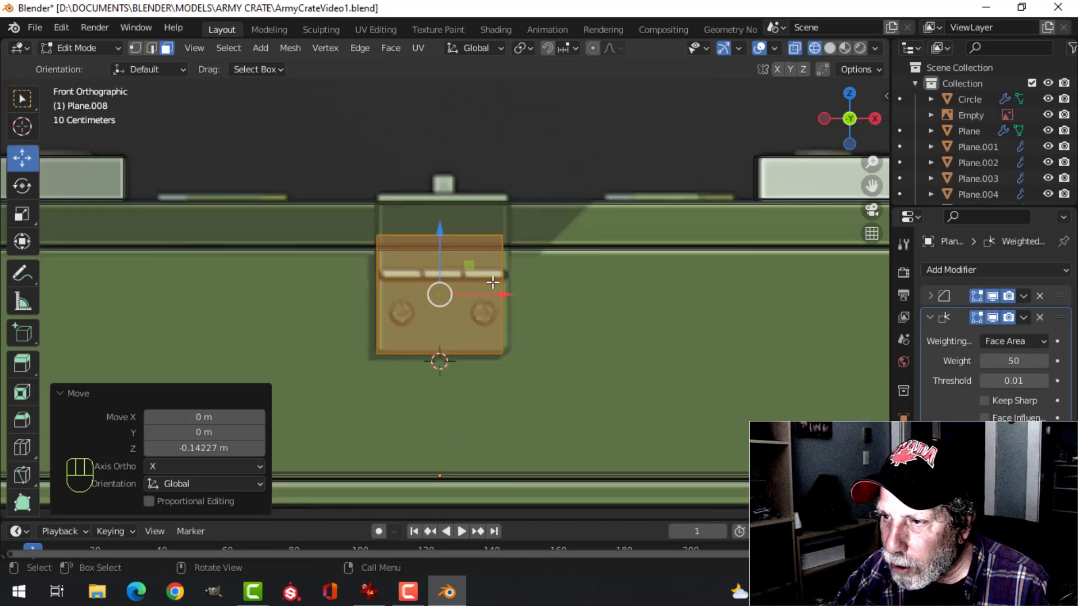
Raise the latch face's top edge about 0.116 m to the top of the latch in the reference
key("alt+a")
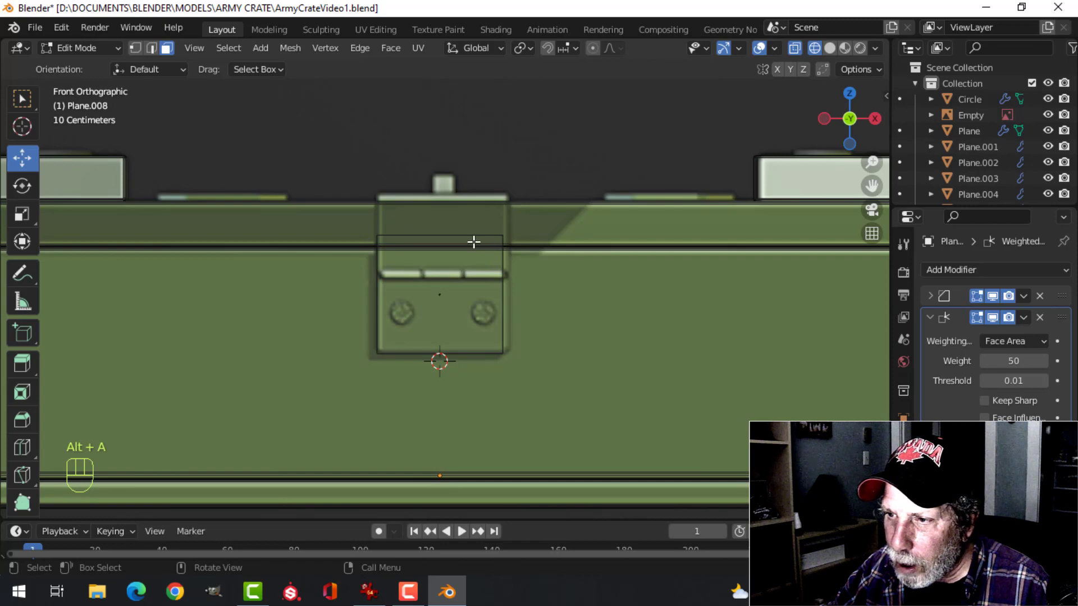
key("Tab")
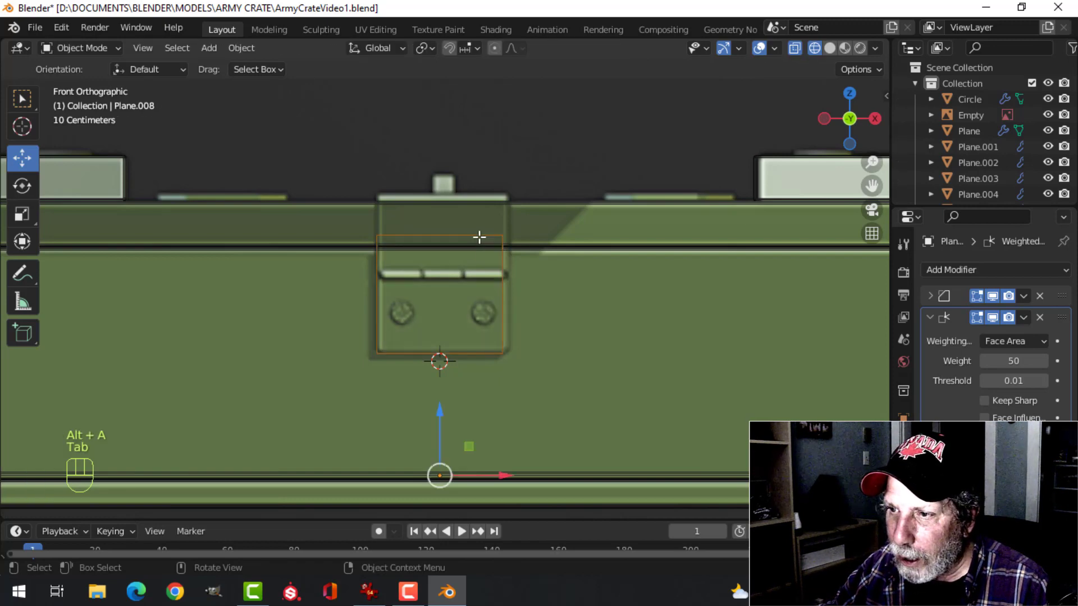
left_click(448, 238)
key("Tab")
left_click(449, 237)
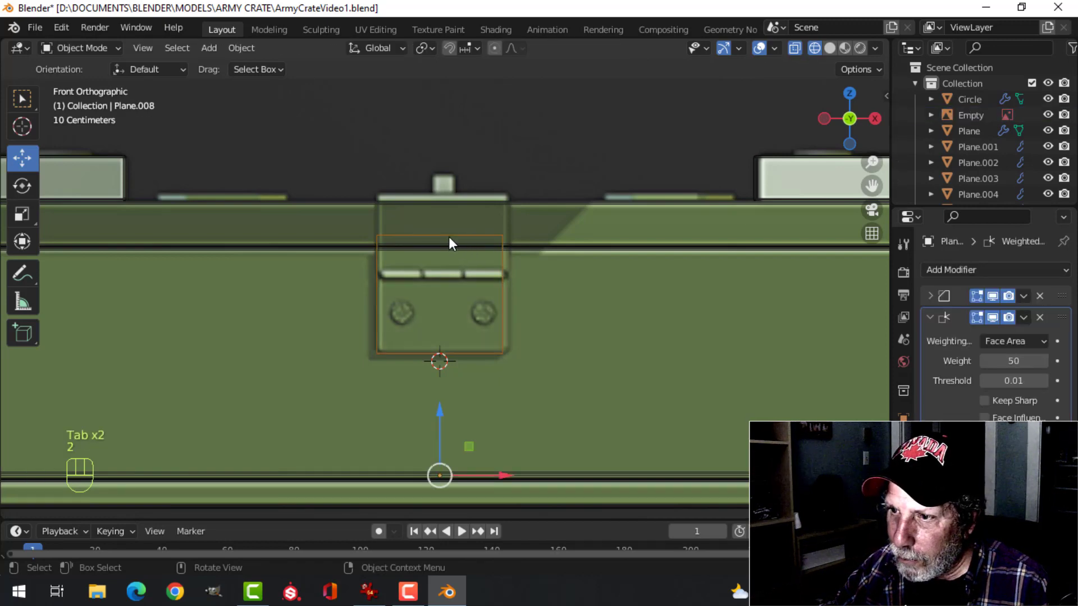
key("Tab")
key("2")
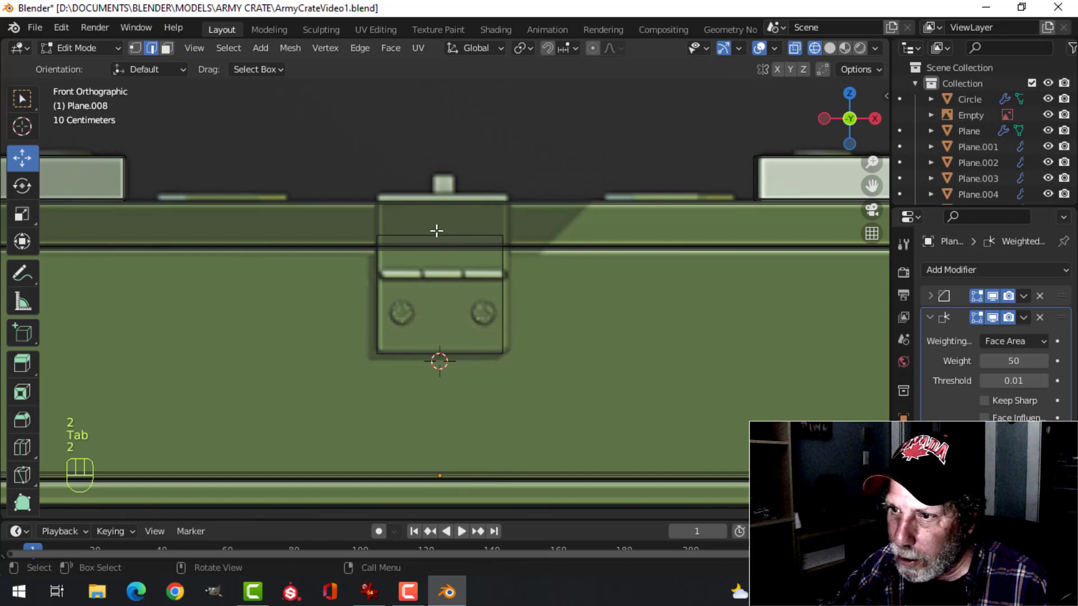
left_click(437, 233)
left_click_drag(443, 187, 454, 152)
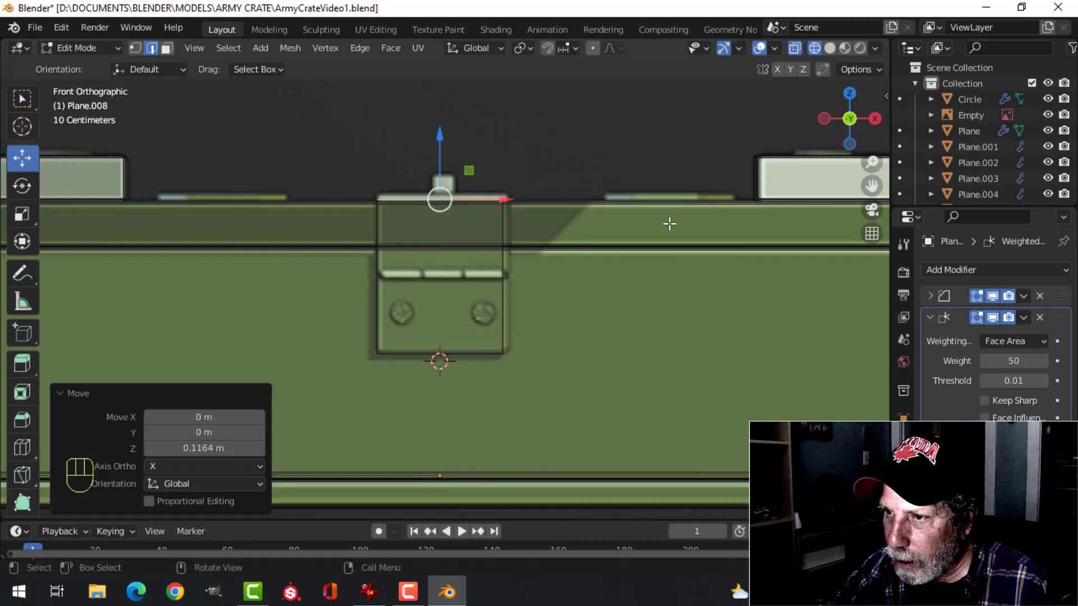
Extrude the latch's top edge about 0.665 m along Y across the lid
middle_click_drag(668, 224, 566, 284)
scroll(525, 317, "down", 6)
middle_click_drag(638, 246, 689, 209, "shift")
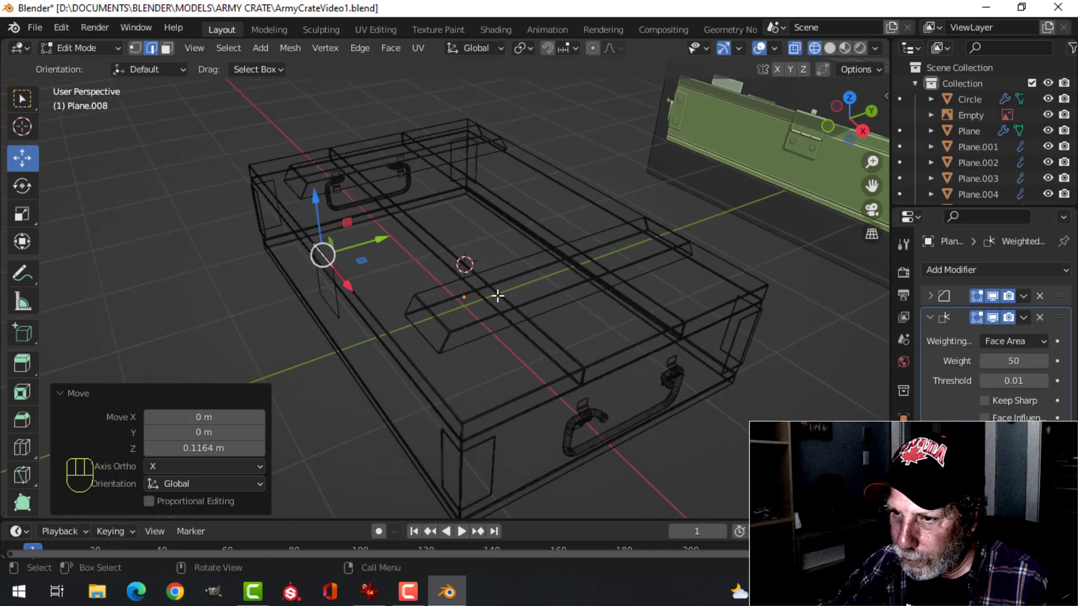
scroll(494, 294, "up", 4)
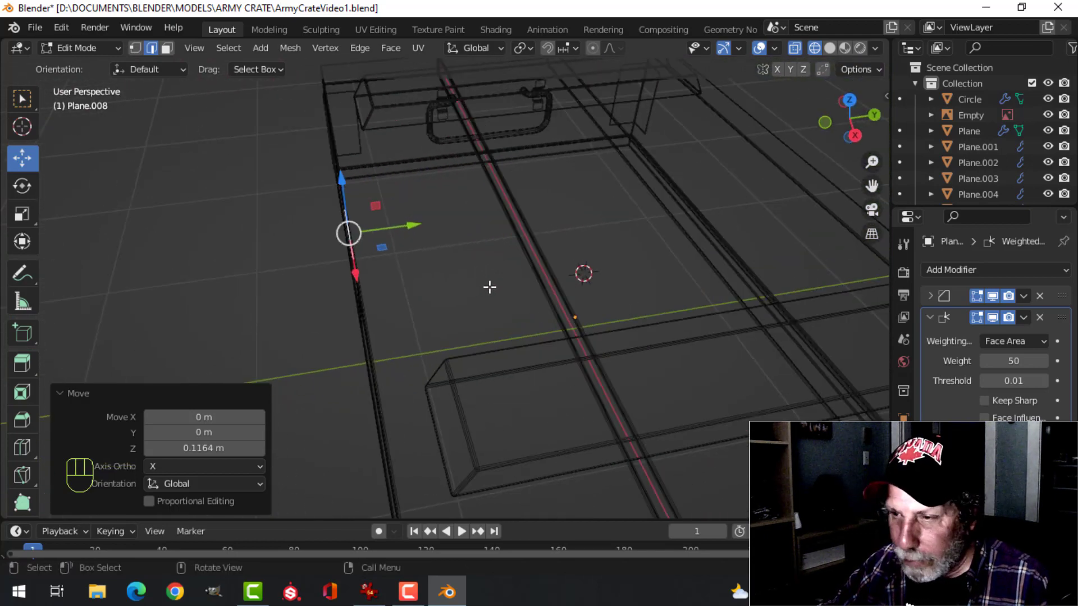
key("e")
left_click_drag(404, 227, 537, 214)
Compare the latch strap with the reference, switch to solid shading and shift its end edge about 0.024 m along Y
scroll(547, 253, "down", 4)
middle_click_drag(547, 253, 612, 352)
scroll(612, 353, "up", 6)
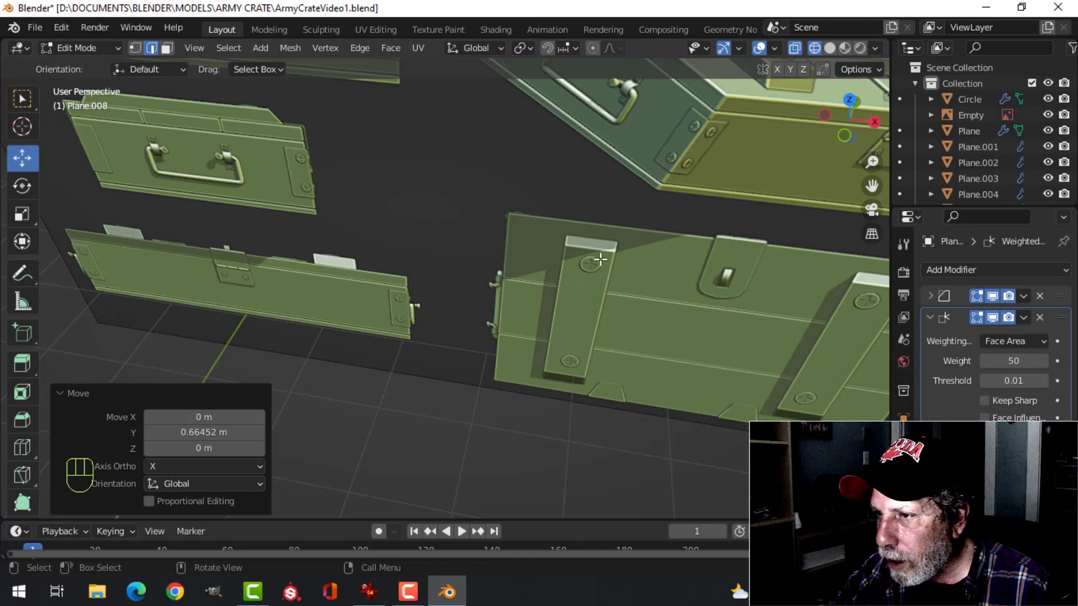
scroll(385, 388, "down", 6)
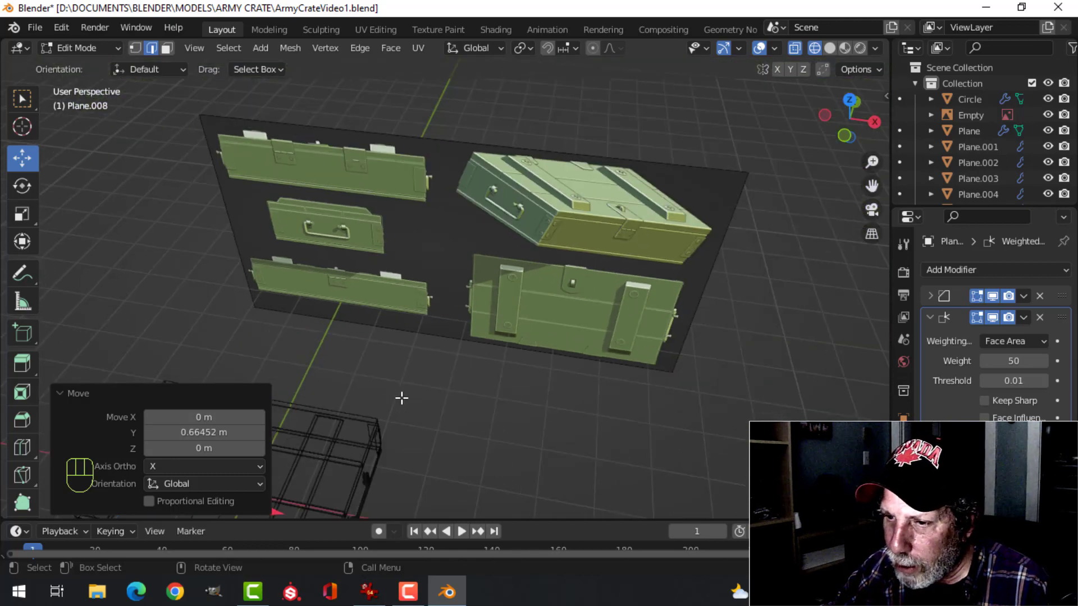
middle_click_drag(402, 395, 519, 369)
scroll(621, 241, "up", 5)
middle_click_drag(621, 241, 604, 284)
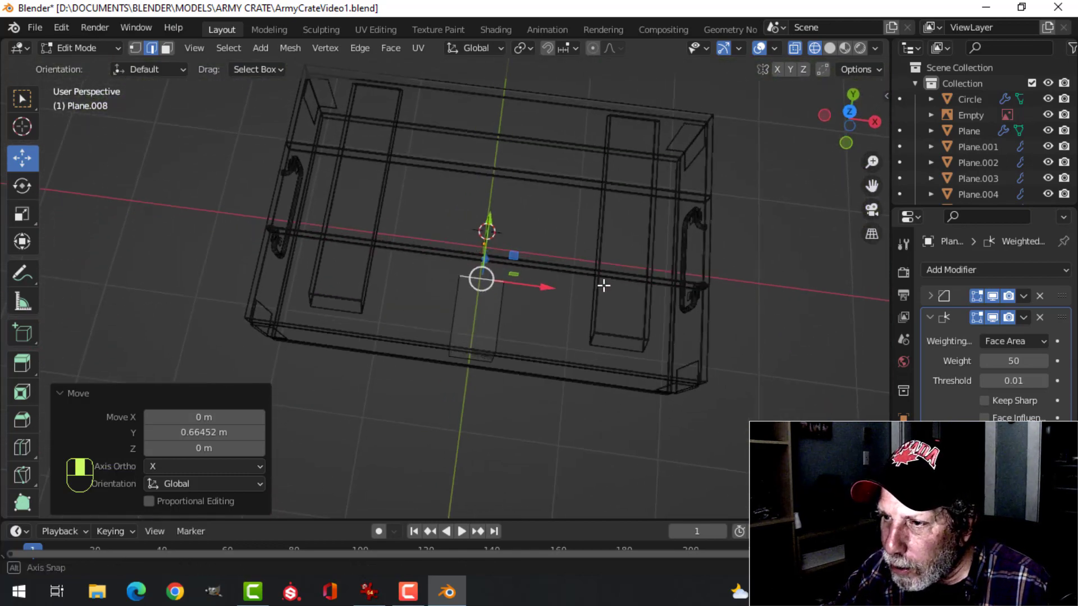
key("z")
left_click(728, 280)
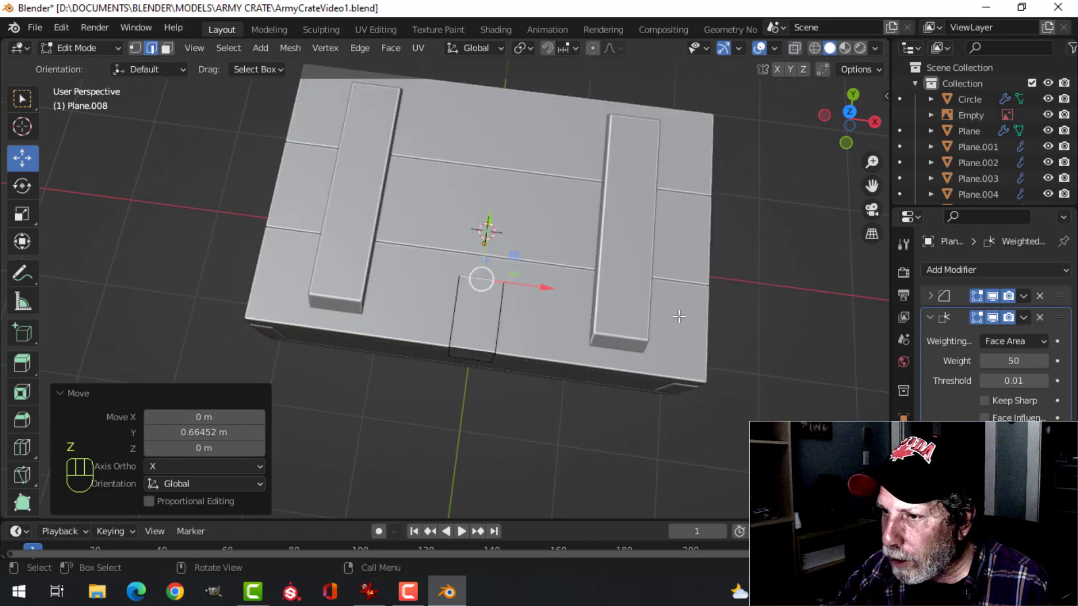
middle_click_drag(679, 313, 520, 268)
left_click_drag(520, 268, 521, 272)
middle_click_drag(521, 272, 578, 277)
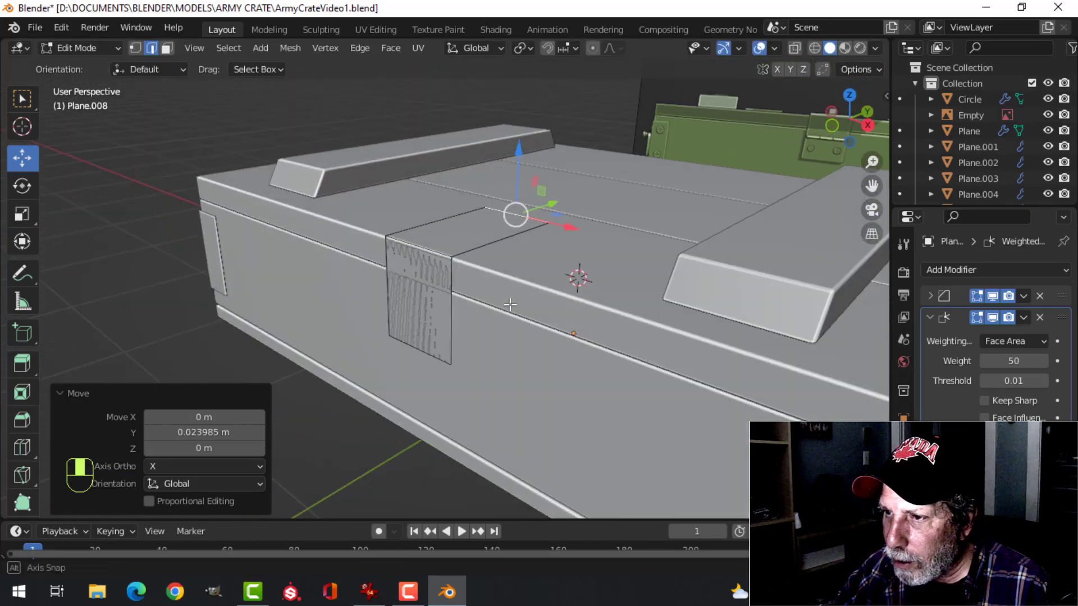
Move the entire latch strap about 0.015 m outward along Y from the crate's front
key("a")
scroll(478, 290, "up", 2)
left_click_drag(471, 257, 467, 260)
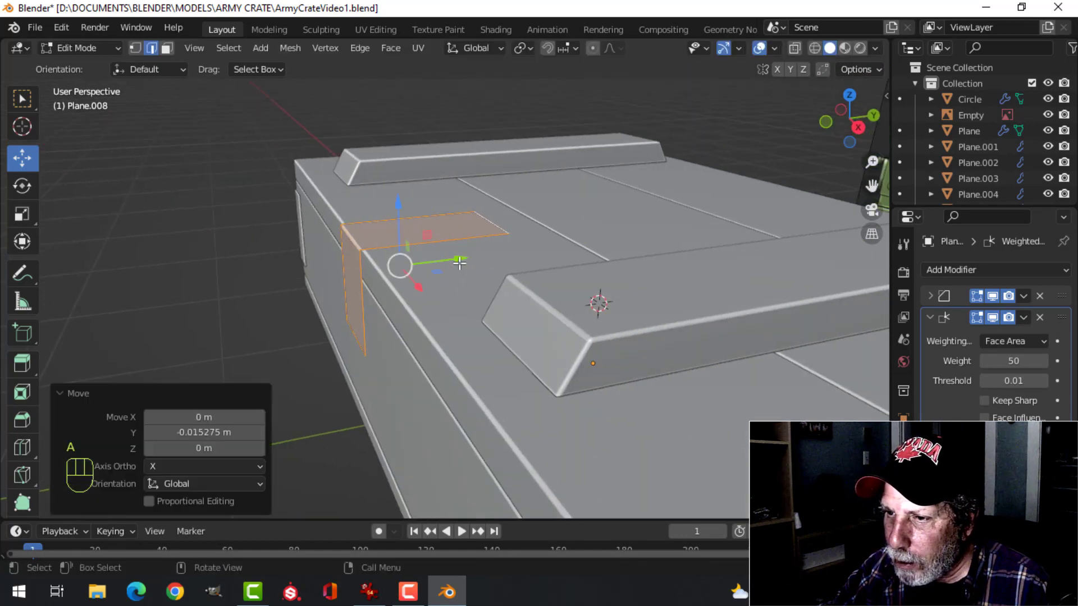
Raise the whole latch strap about 0.004 m along Z above the lid
middle_click_drag(467, 259, 409, 212)
left_click_drag(391, 193, 393, 188)
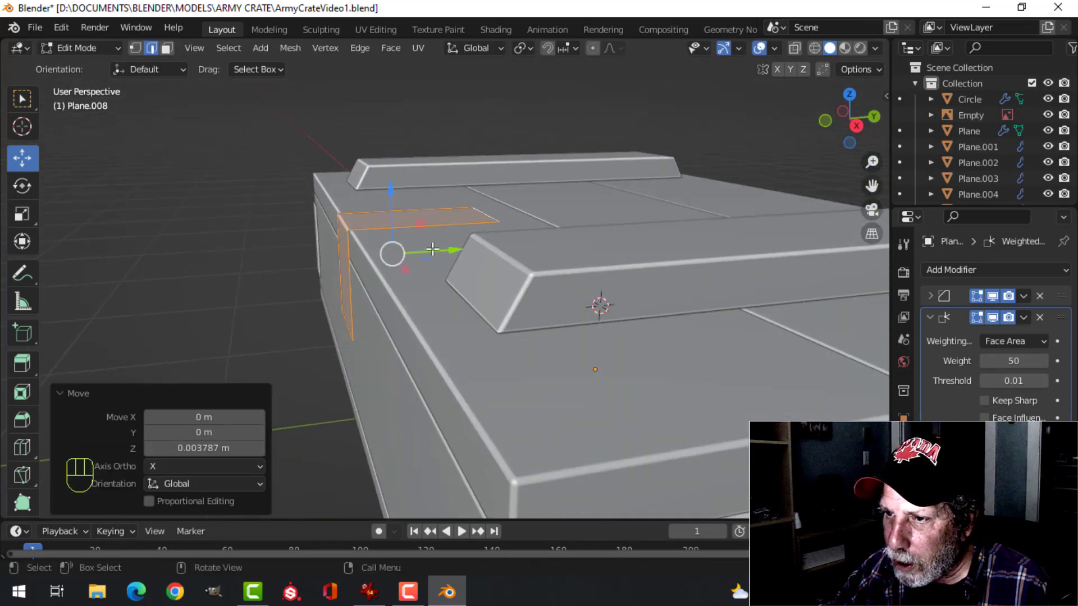
middle_click_drag(433, 248, 504, 256)
In front wireframe view, cut one centred edge loop across the strap's front face at the reference's hinge line
key("KP_1")
scroll(506, 315, "up", 3)
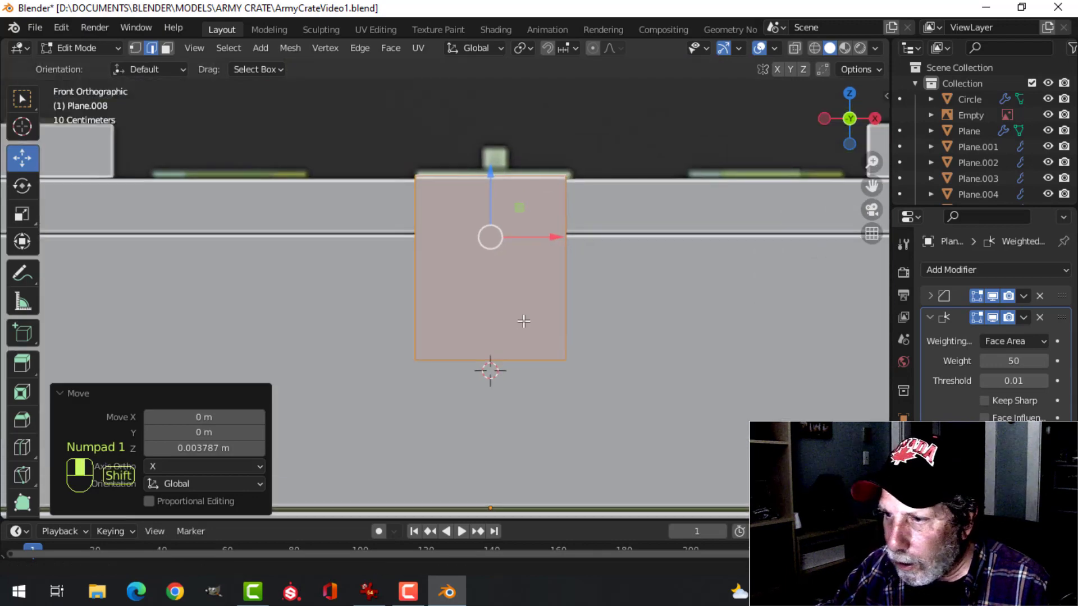
key("z")
left_click(392, 316)
scroll(539, 330, "up", 3)
middle_click_drag(614, 326, 576, 332, "shift")
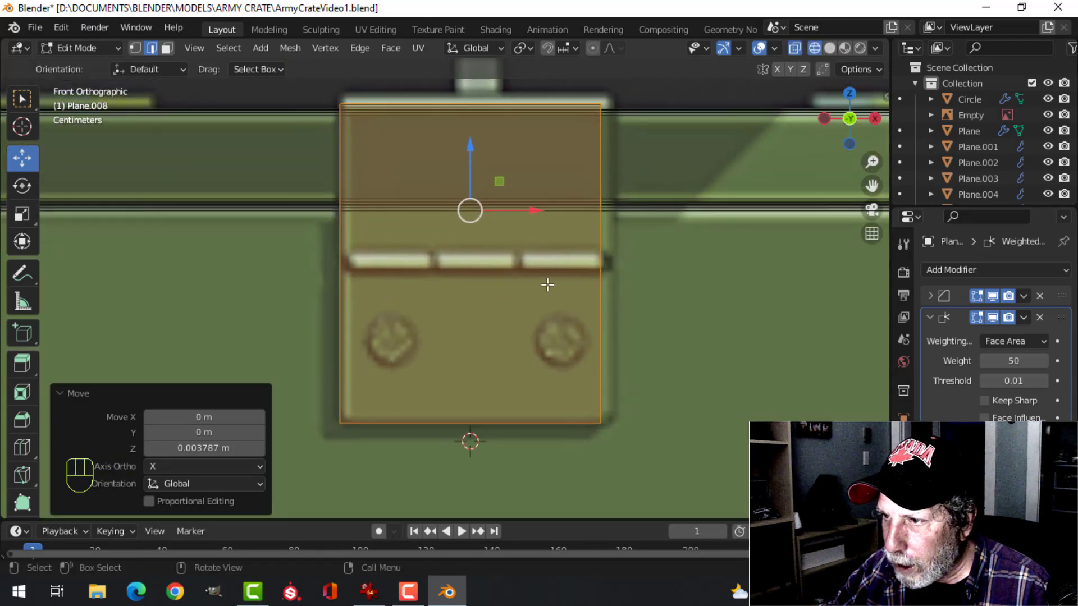
key("ctrl+r")
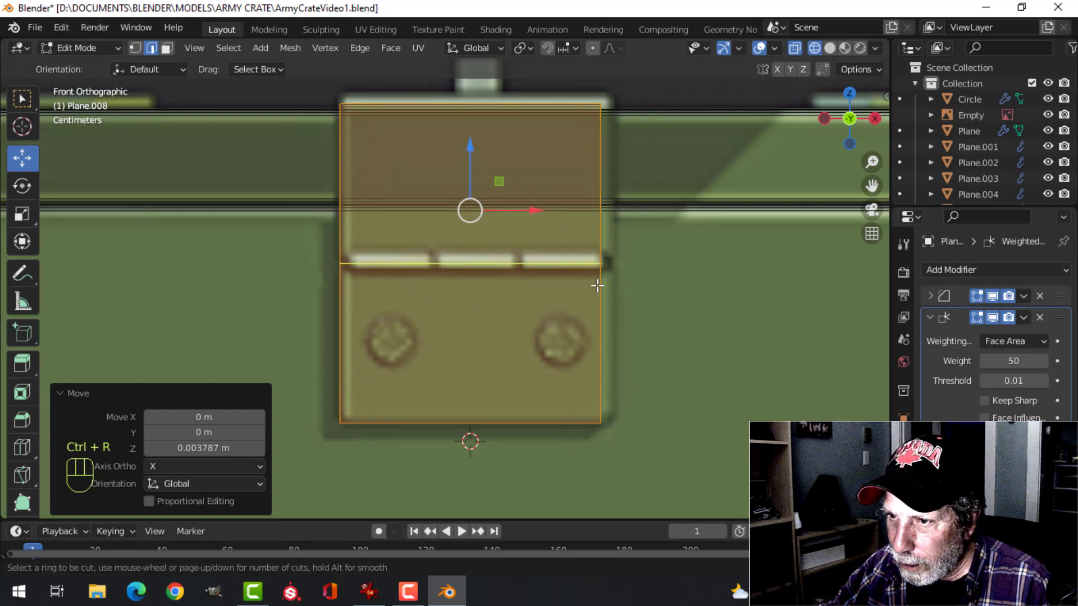
left_click(597, 286)
right_click(640, 295)
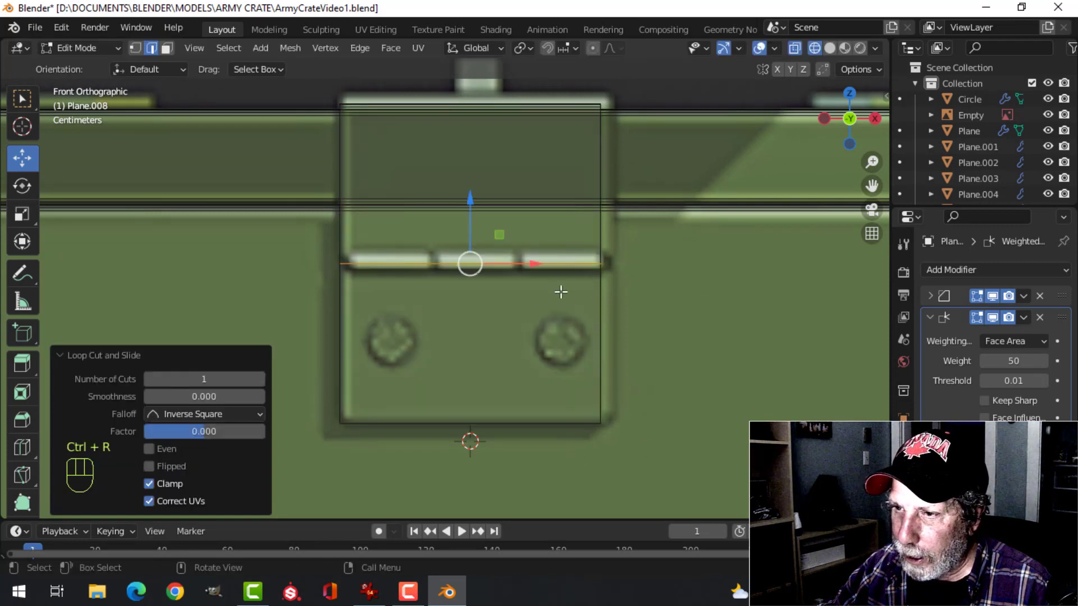
Separate the strap's front face below the hinge line into its own object
key("3")
left_click(518, 334)
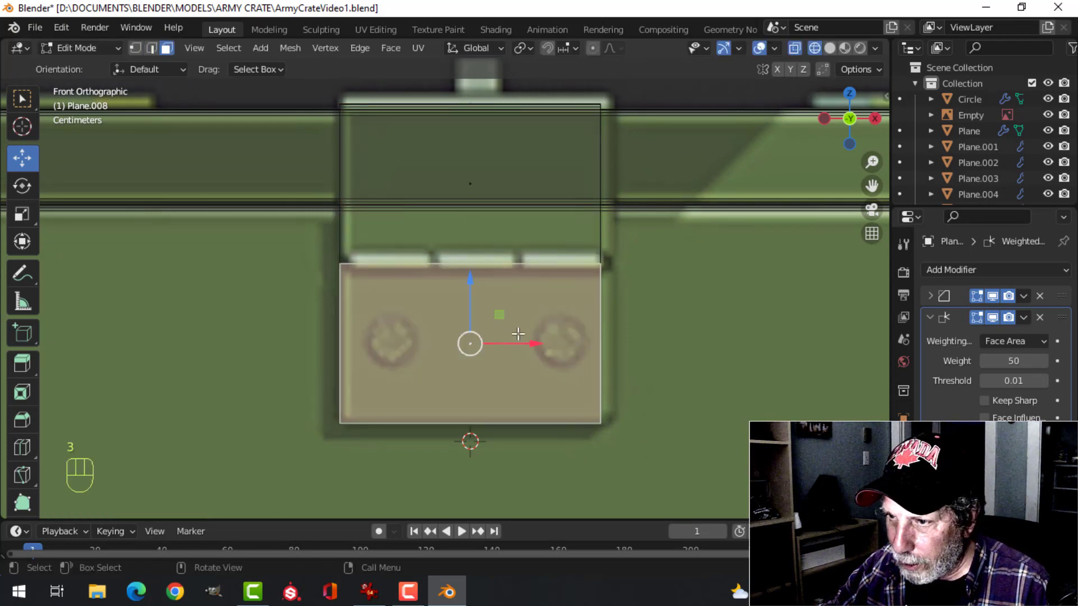
key("p")
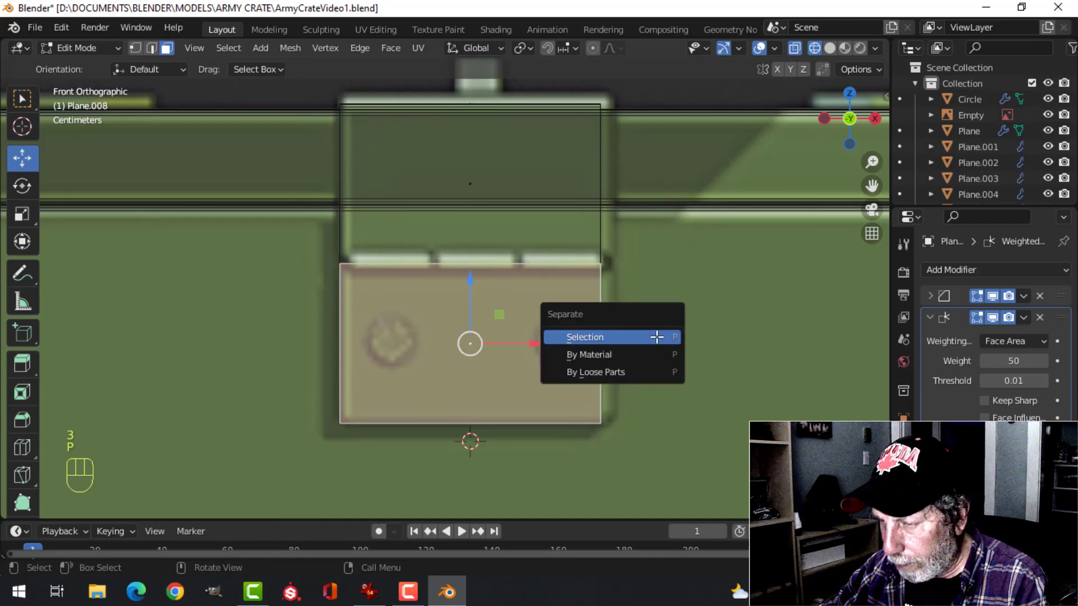
left_click(656, 337)
key("Tab")
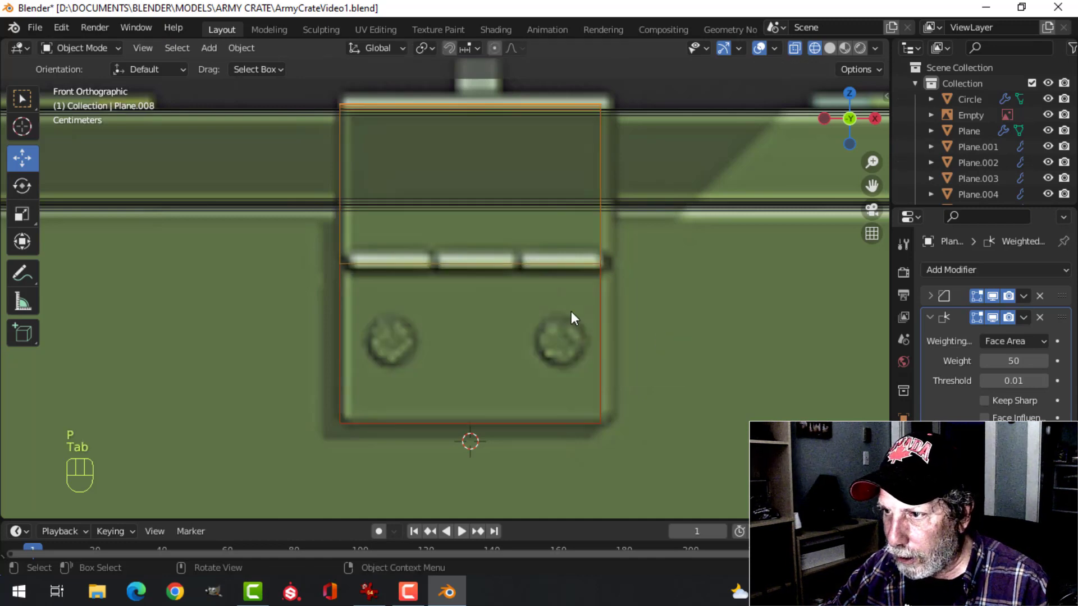
key("alt+a")
left_click(605, 213)
left_click(600, 207)
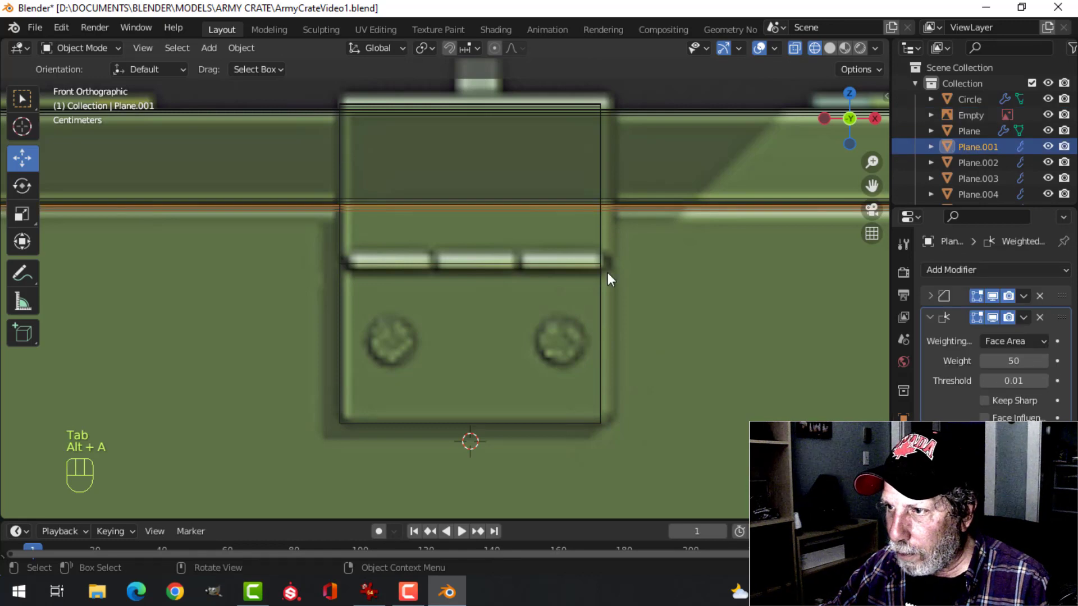
Return to solid shading and add a Solidify modifier to the separated lower latch plate
key("z")
left_click(689, 315)
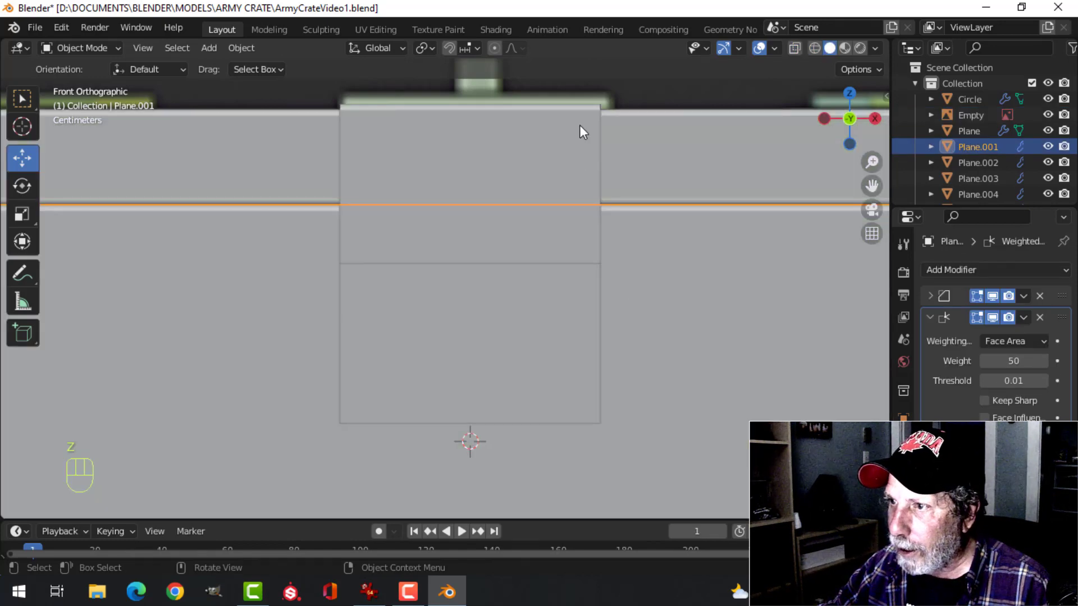
left_click(578, 129)
left_click(551, 366)
middle_click_drag(551, 367, 528, 287)
scroll(529, 288, "down", 2)
middle_click_drag(589, 304, 561, 356, "shift")
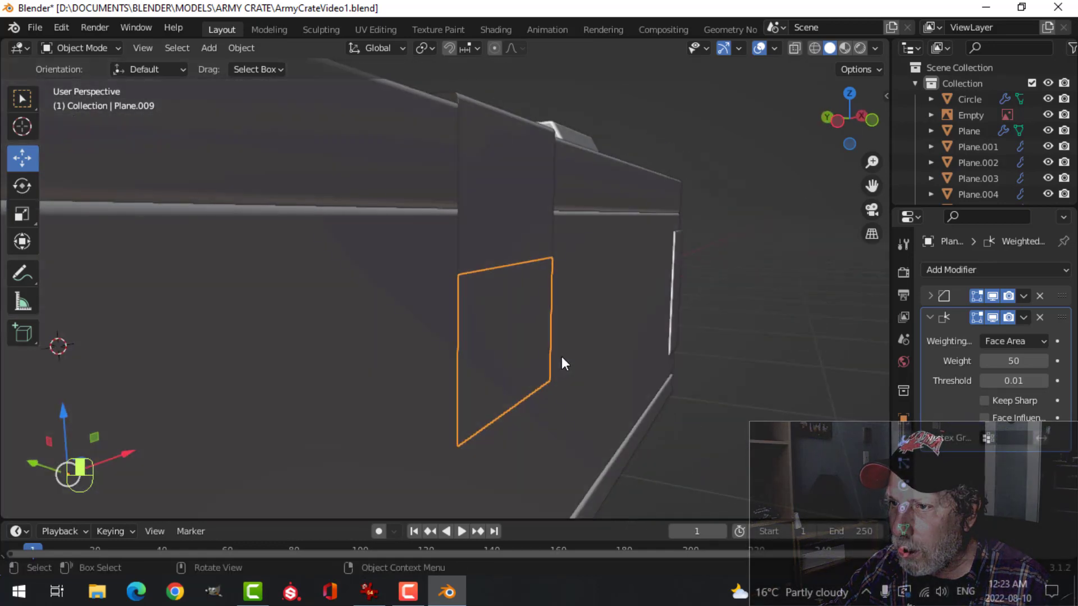
left_click(962, 271)
left_click(776, 540)
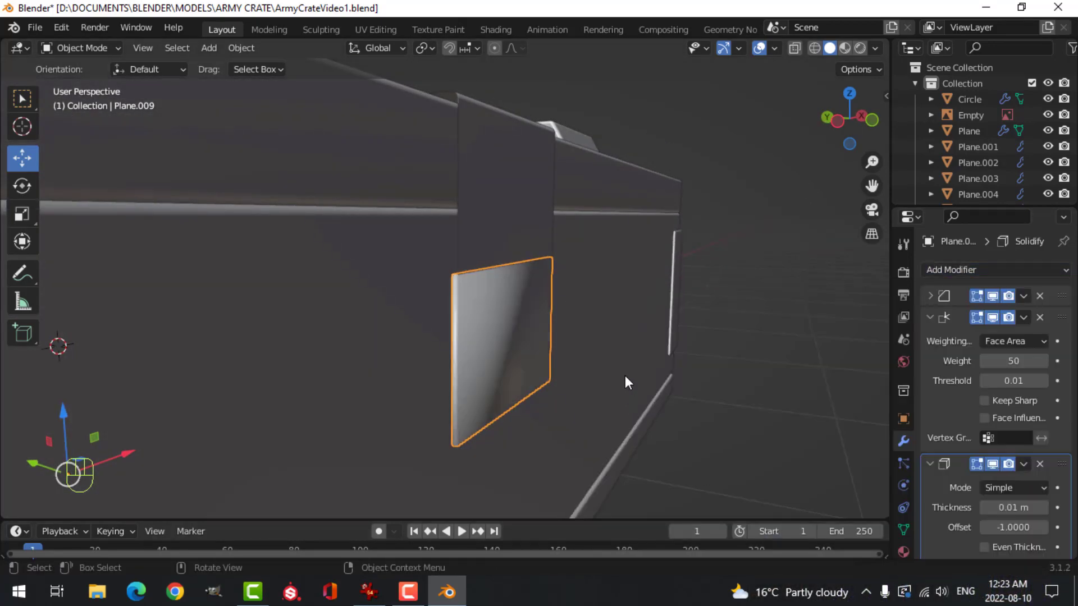
Place the lower plate's Solidify modifier ahead of the Bevel and Weighted Normal modifiers and apply it
middle_click_drag(625, 376, 948, 406)
left_click_drag(1059, 467, 1058, 275)
middle_click_drag(619, 352, 692, 356)
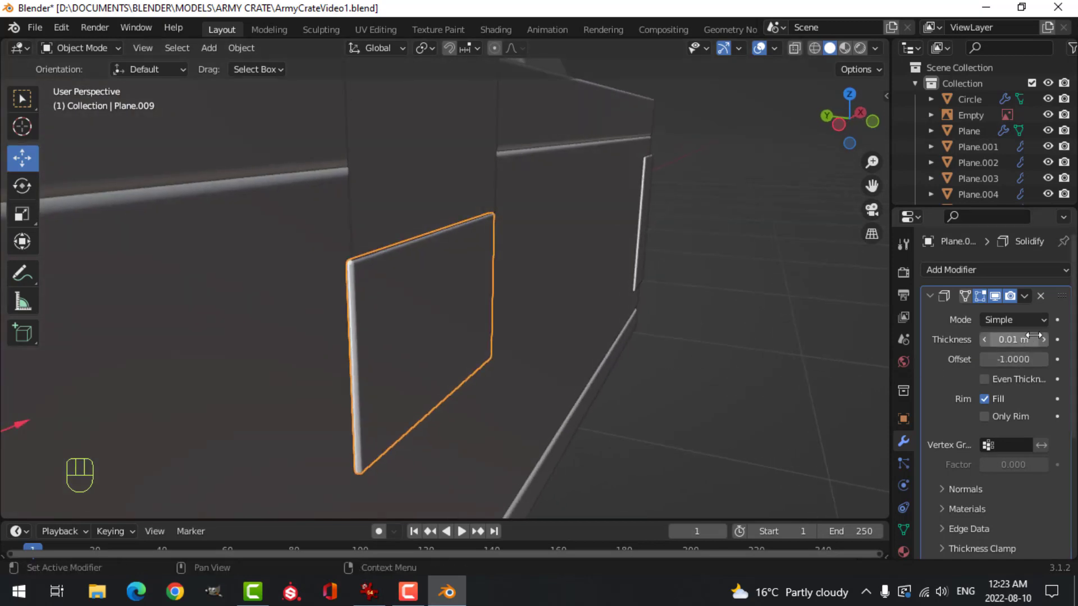
left_click(1031, 296)
left_click(976, 315)
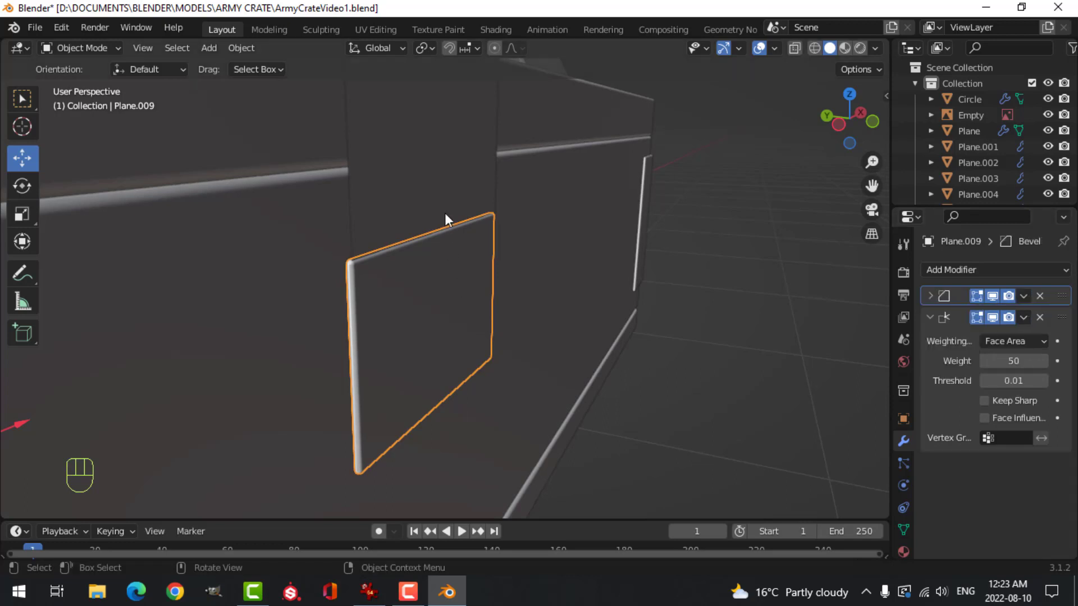
Add a Solidify modifier to the upper latch strap and place it first in the modifier stack
left_click(430, 177, "shift")
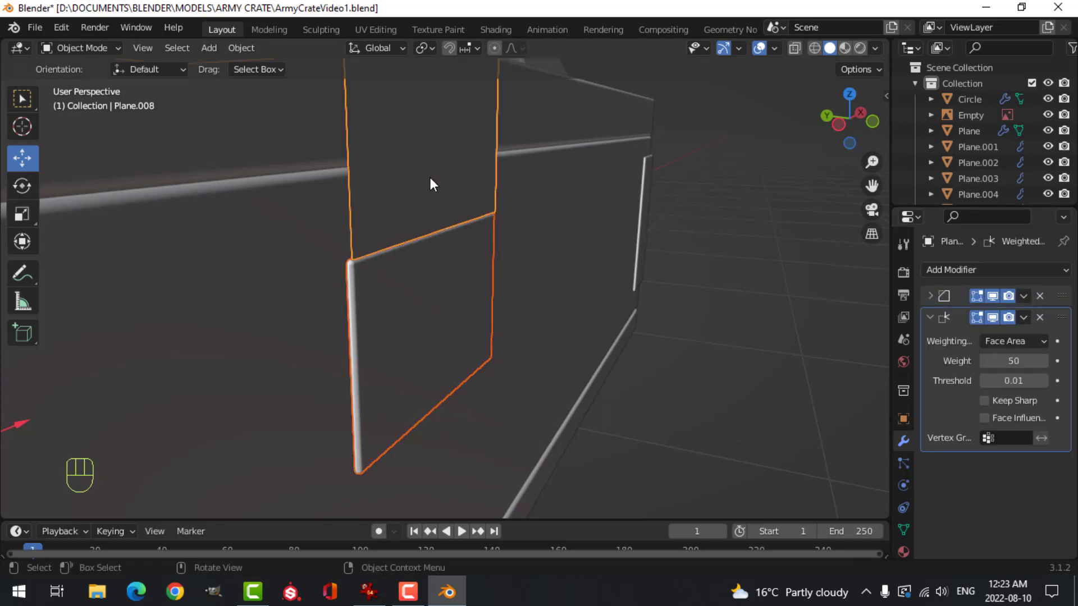
left_click(432, 182)
left_click(407, 191)
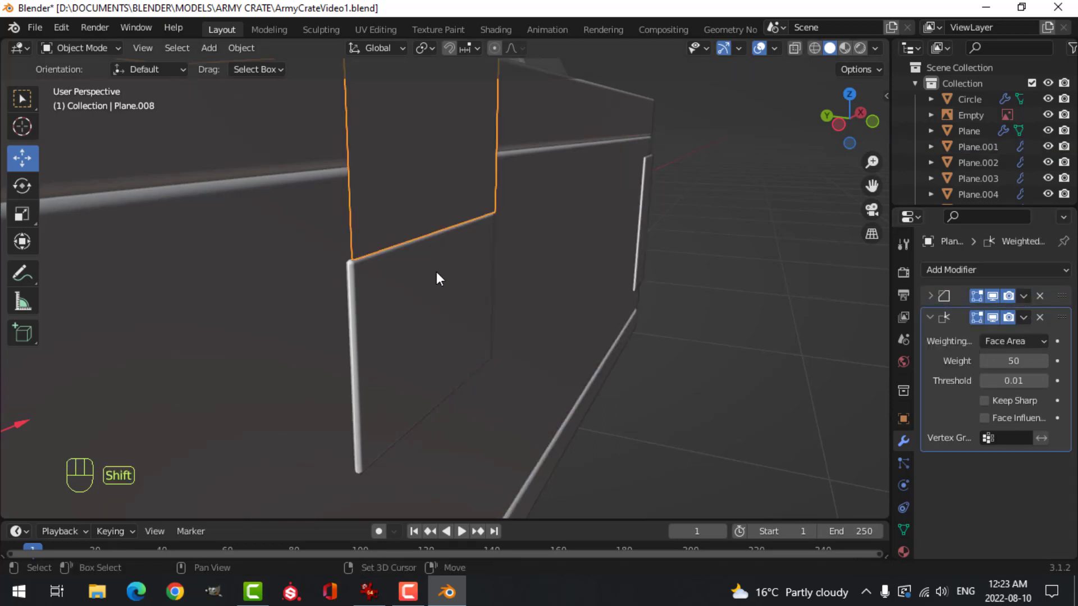
left_click(957, 270)
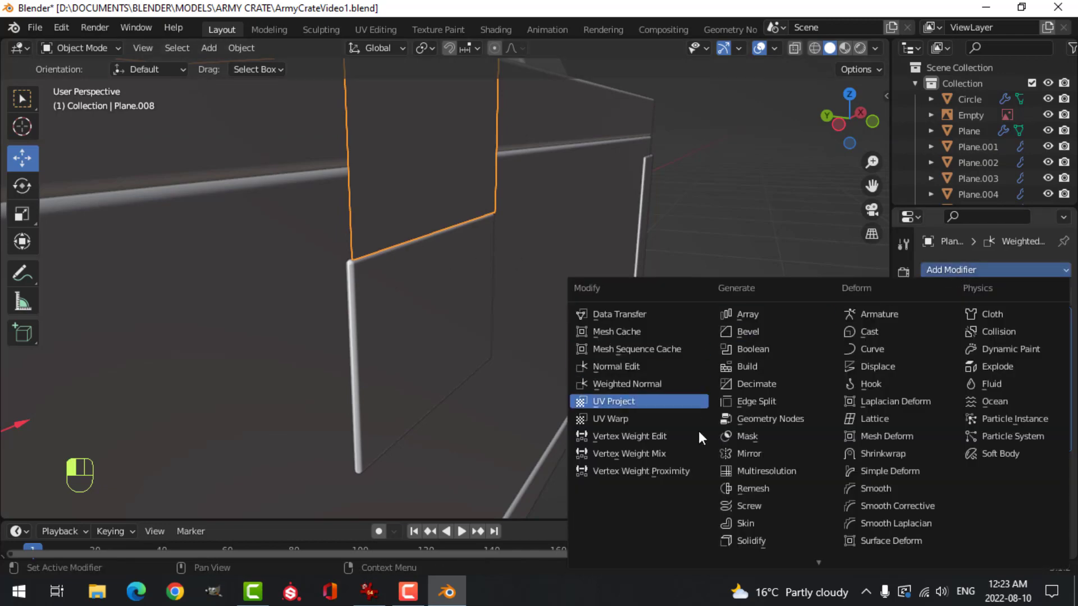
left_click(757, 538)
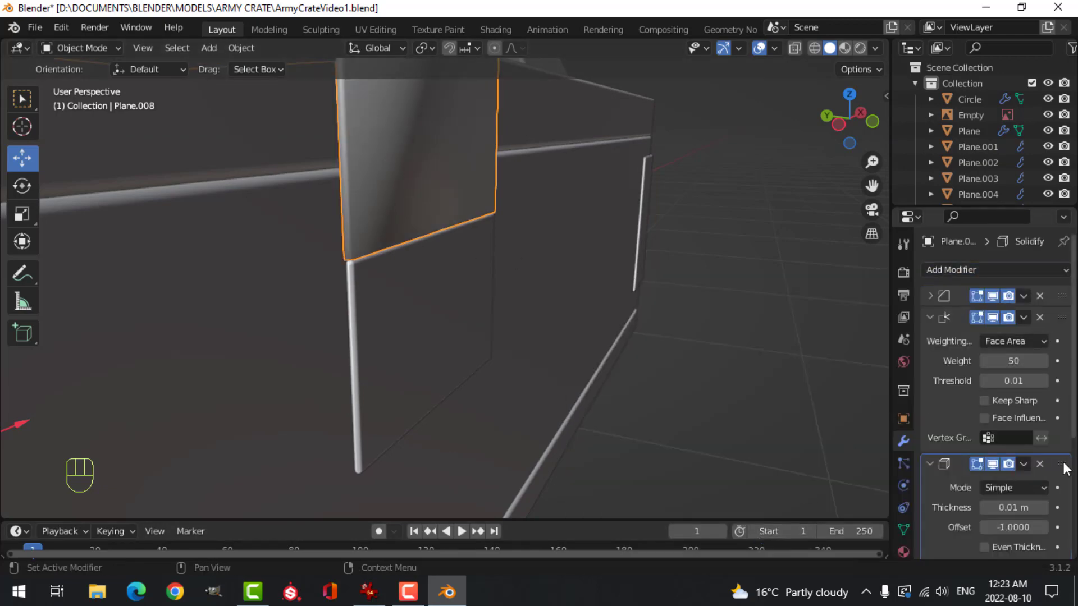
left_click_drag(1062, 463, 1061, 293)
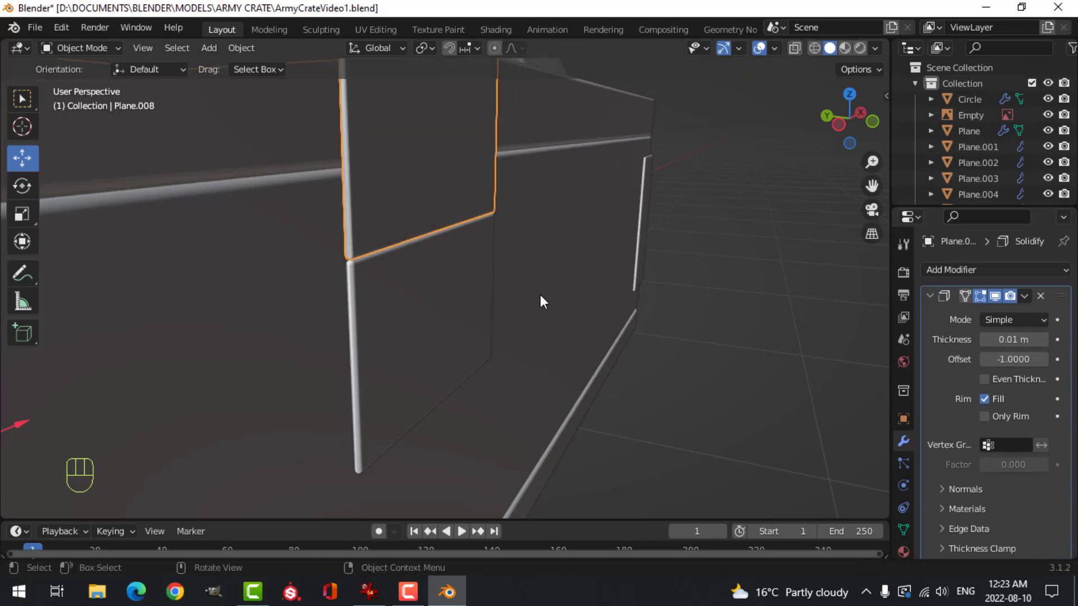
Cut five evenly spaced lengthwise edge loops through the upper latch strap
scroll(516, 255, "down", 4)
middle_click_drag(515, 255, 469, 338)
scroll(635, 326, "up", 3)
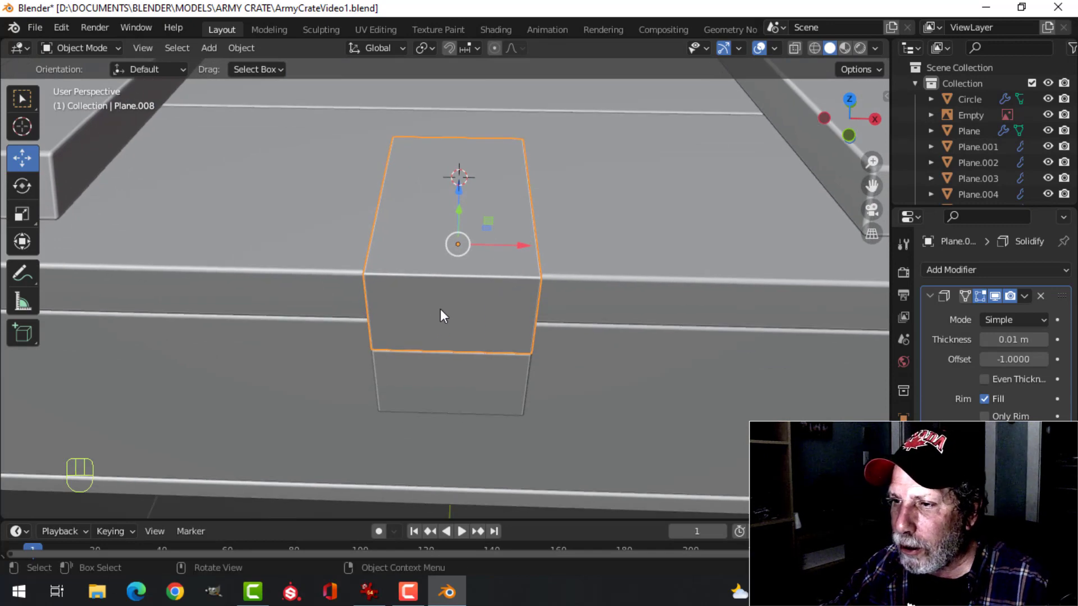
scroll(440, 308, "down", 2)
key("Tab")
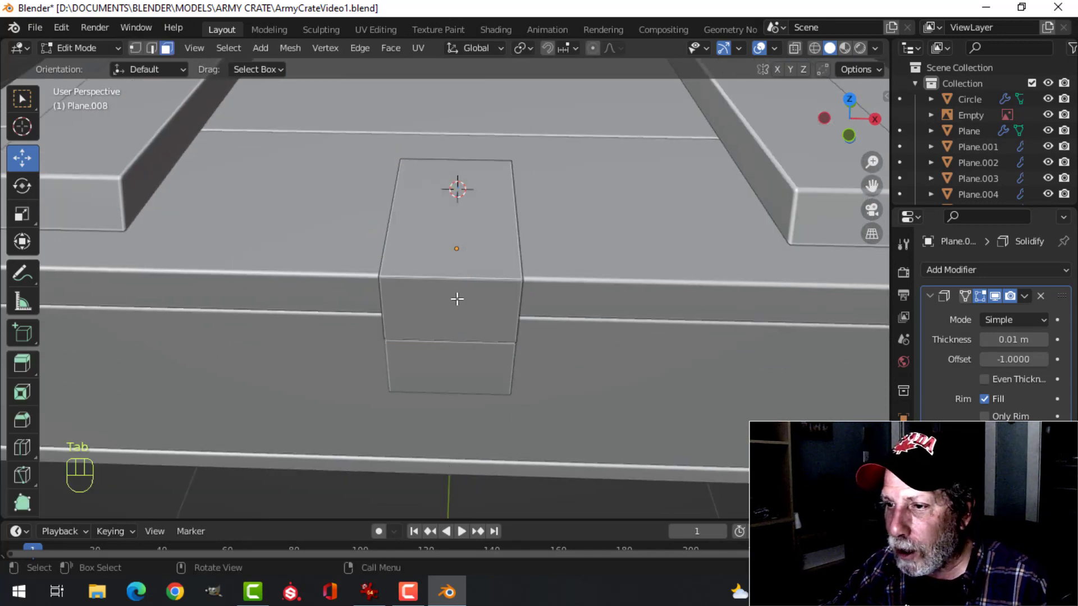
key("ctrl+r")
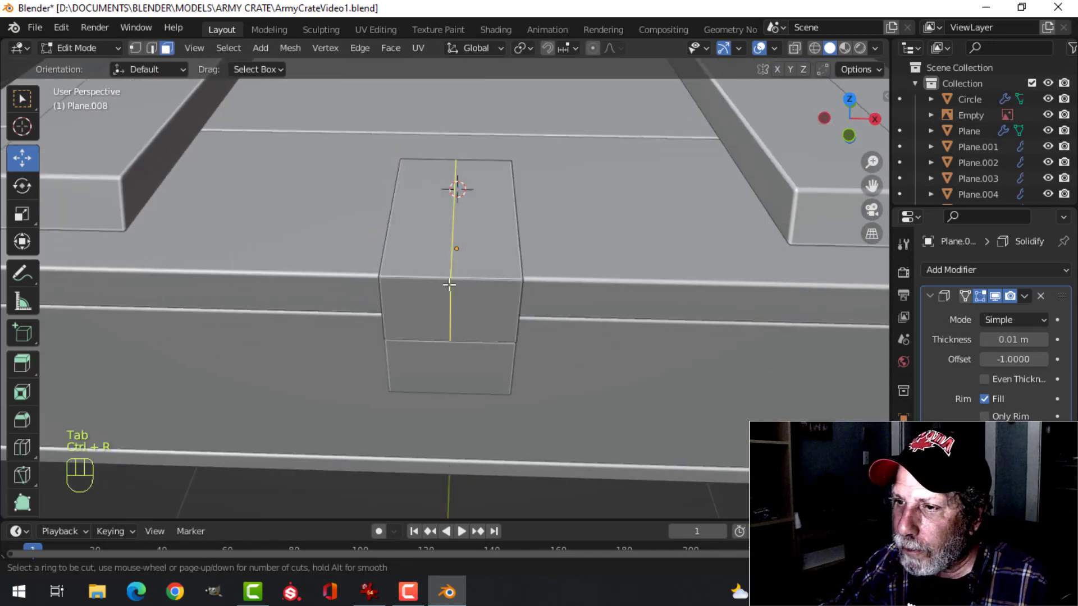
scroll(449, 284, "up", 2)
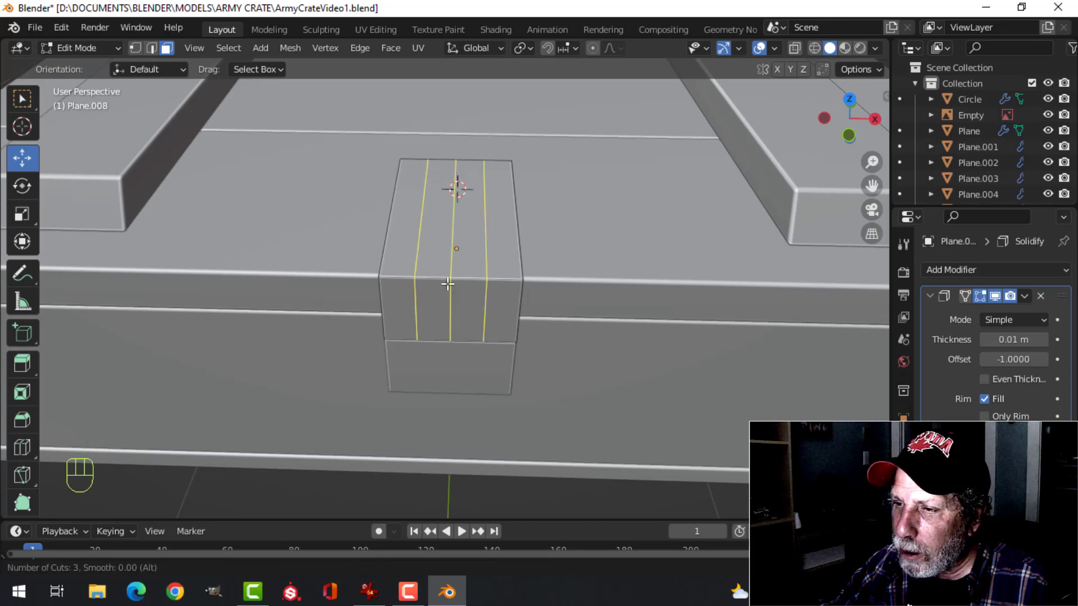
scroll(448, 284, "up", 2)
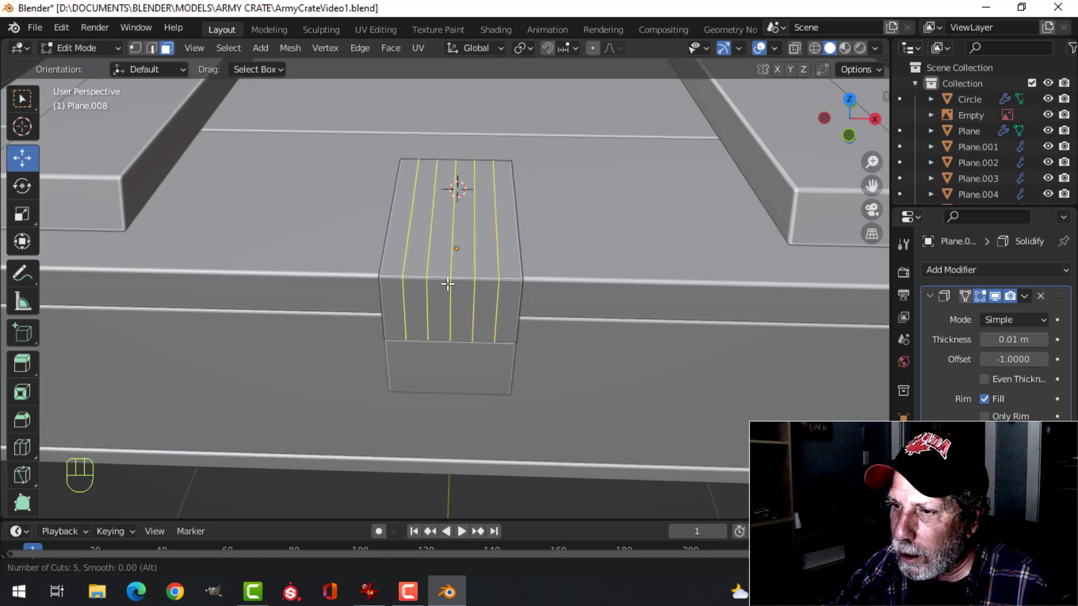
left_click(447, 284)
right_click(448, 283)
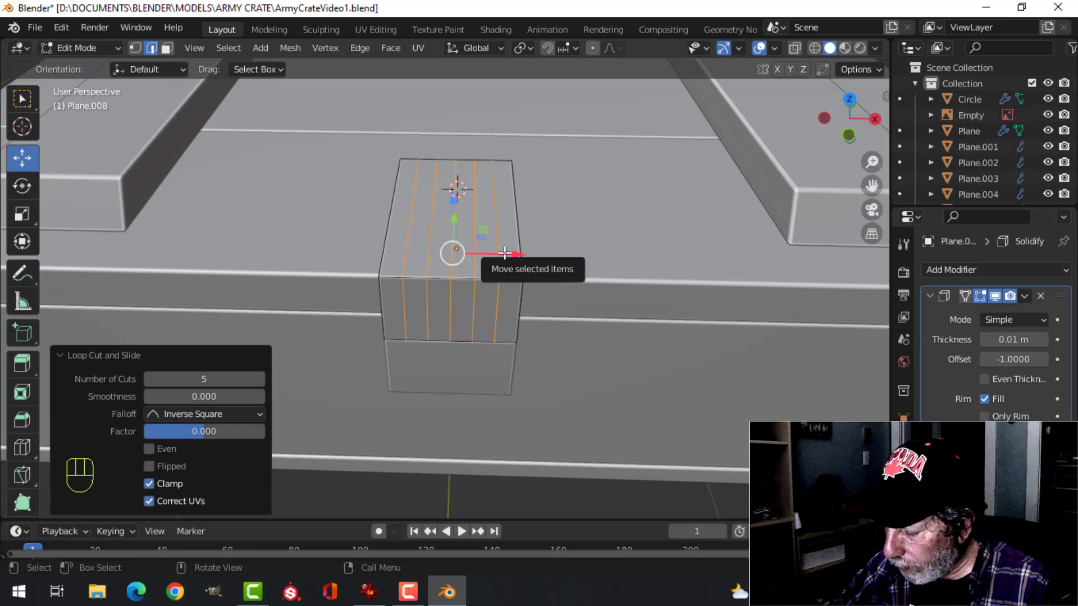
Shift the inner vertices of the strap's lid end along Y in top view to form a symmetrical rounded arch
key("KP_7")
scroll(504, 253, "up", 4)
middle_click_drag(501, 206, 500, 430, "shift")
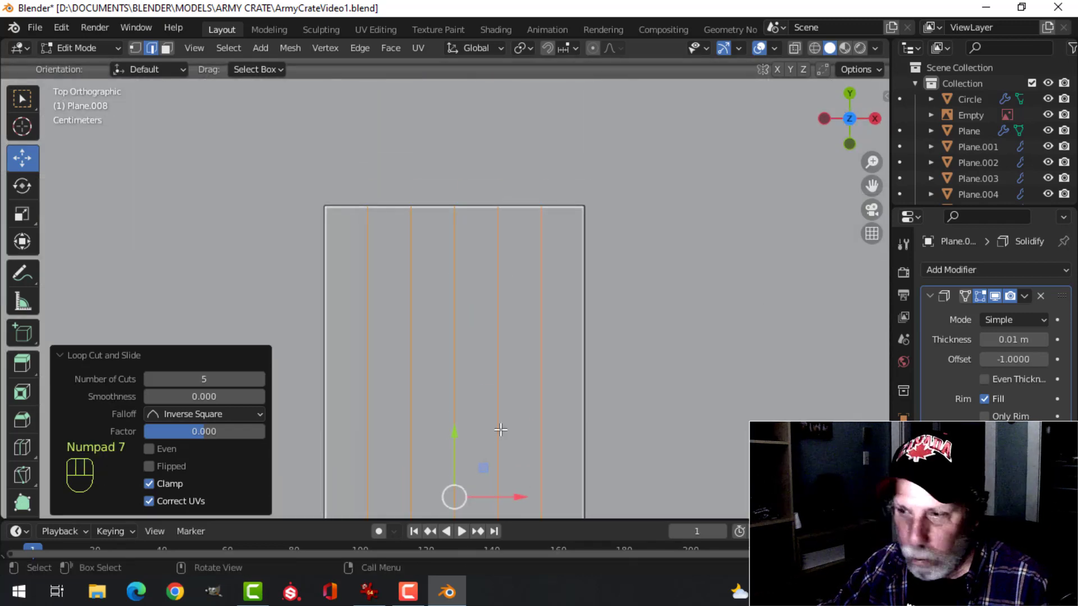
key("1")
middle_click_drag(540, 398, 530, 445, "shift")
key("alt+a")
scroll(528, 387, "down", 2)
middle_click_drag(506, 386, 518, 387, "shift")
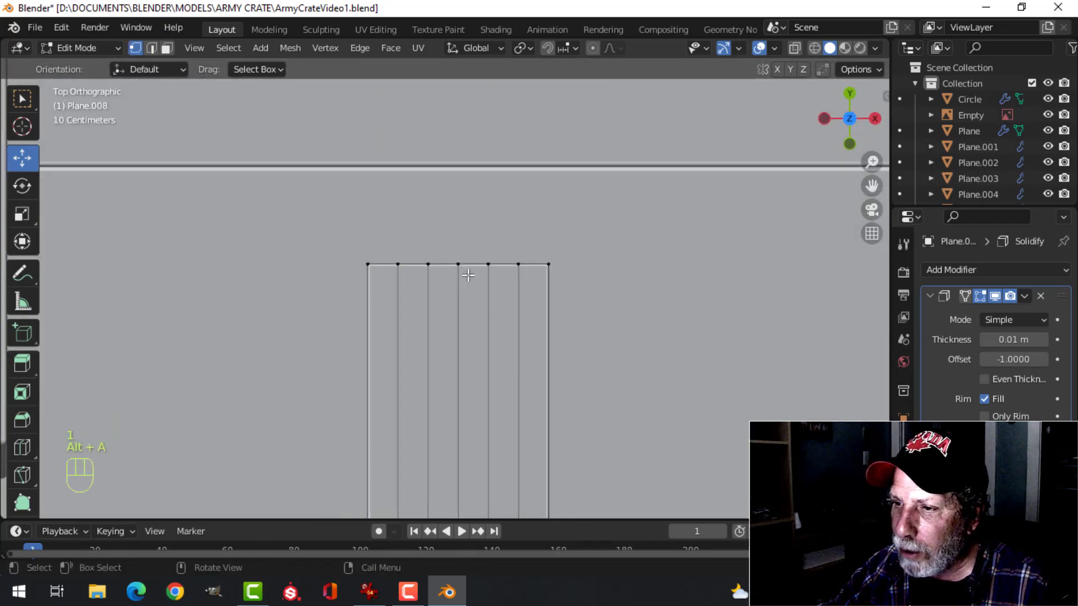
left_click_drag(461, 223, 460, 200)
left_click(488, 265)
left_click(428, 264, "shift")
left_click(521, 266)
left_click(398, 264, "shift")
key("alt+a")
scroll(518, 297, "down", 1)
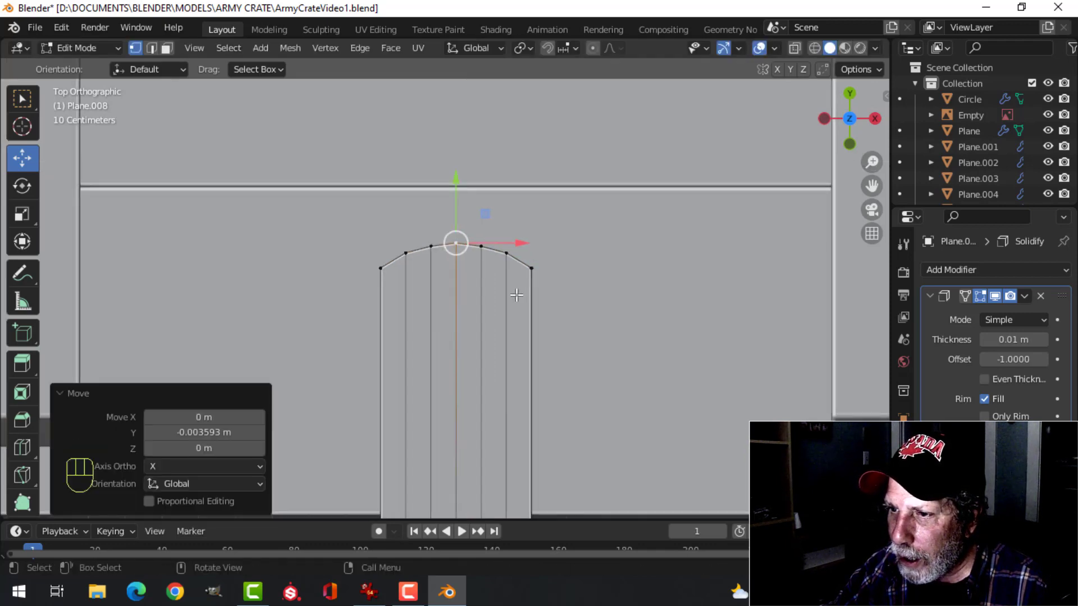
Cut a crosswise edge loop near the strap's rounded end at factor -0.755 and flatten it along Y with scale 0
key("ctrl+r")
left_click(528, 338)
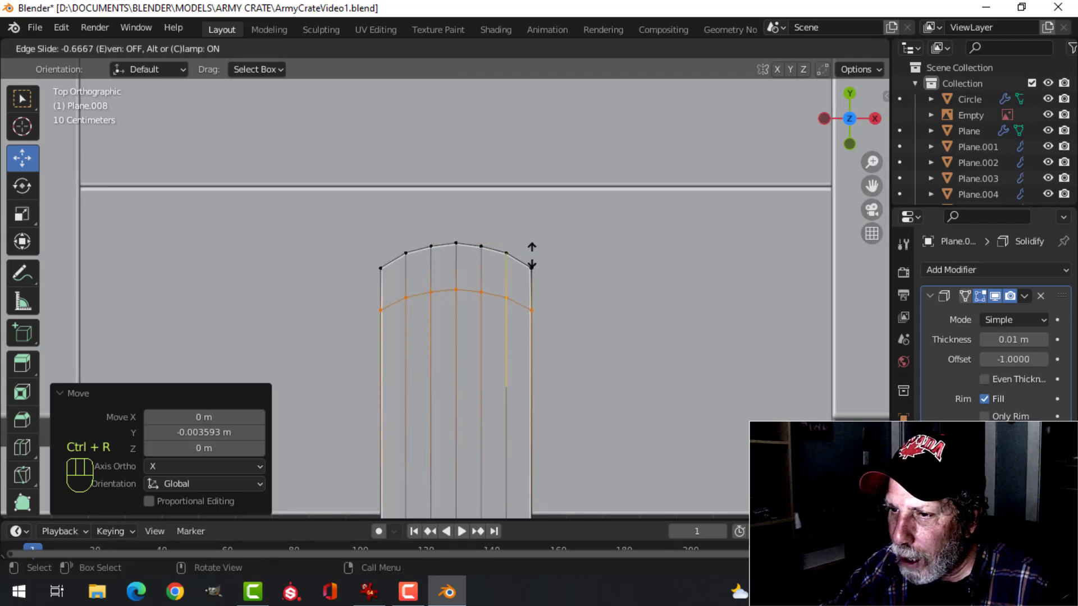
left_click(525, 255)
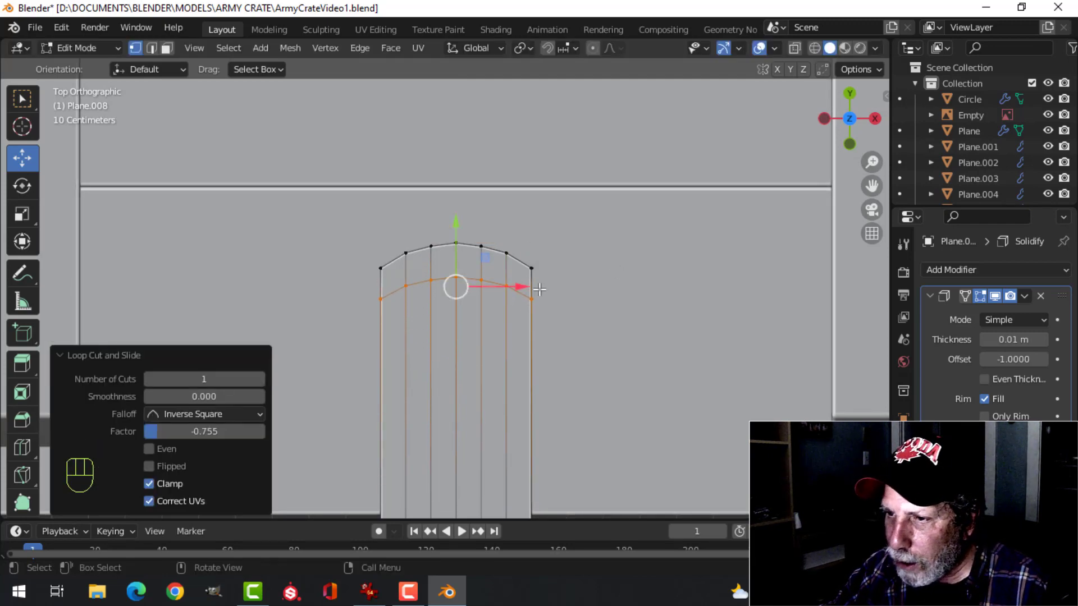
key("s")
key("y")
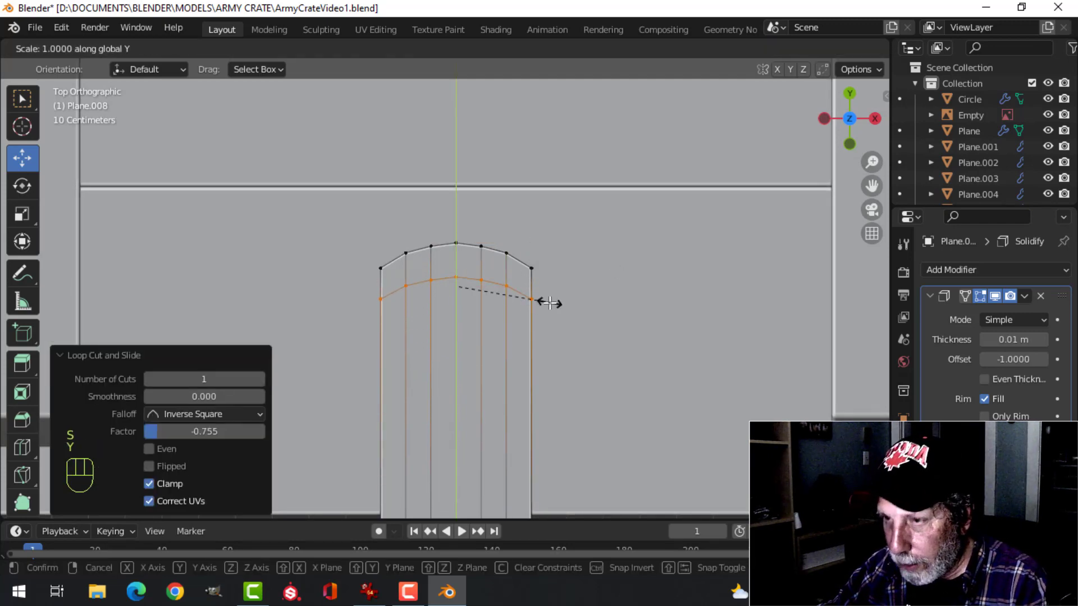
key("0")
left_click(488, 251)
left_click_drag(455, 227, 456, 229)
Scale the two outer corner vertices of the rounded end inward along X to about 0.87
left_click(545, 260)
left_click(381, 268, "shift")
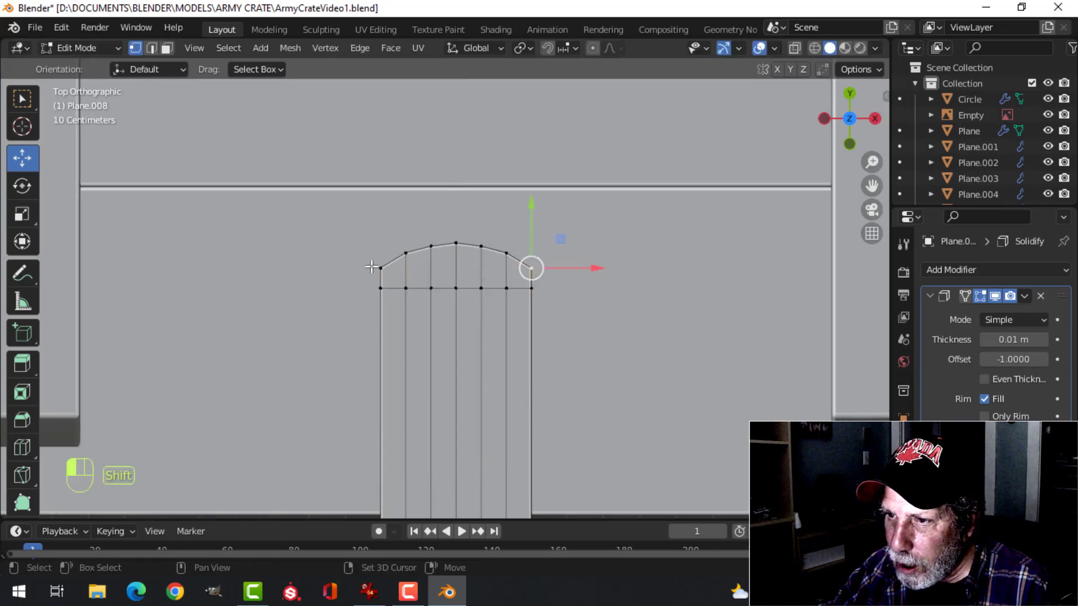
scroll(606, 306, "up", 2)
key("s")
key("x")
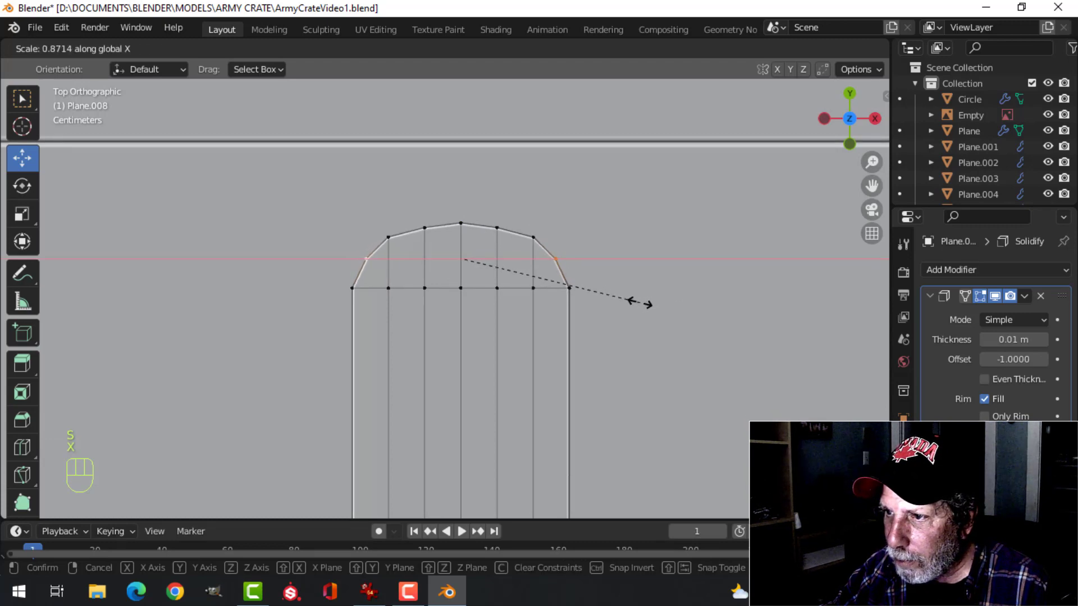
left_click(639, 302)
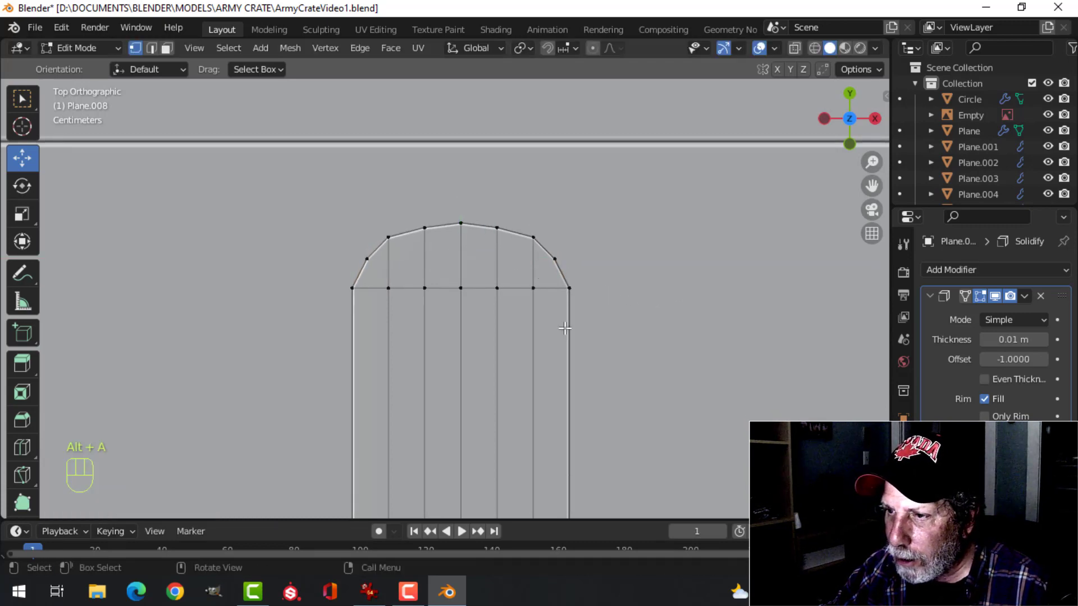
Cut one more crosswise edge loop through the strap's straight lid section at factor -0.369
scroll(561, 306, "down", 3)
key("alt+a")
key("ctrl+r")
left_click(536, 302)
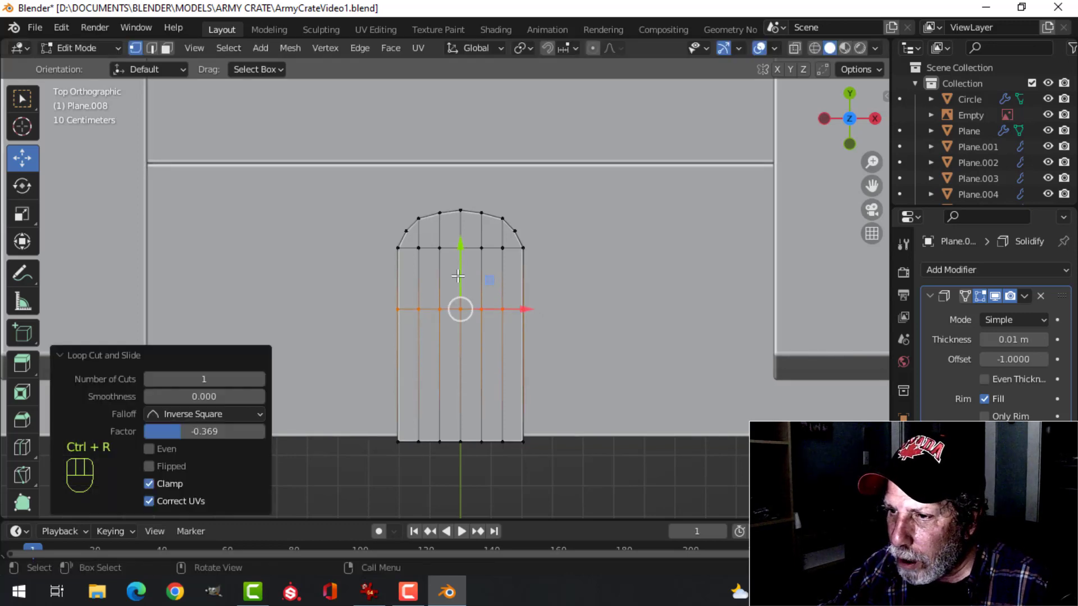
Scale the two centre faces just below the strap's rounded end along X to about 0.78
scroll(466, 310, "up", 3)
key("alt+a")
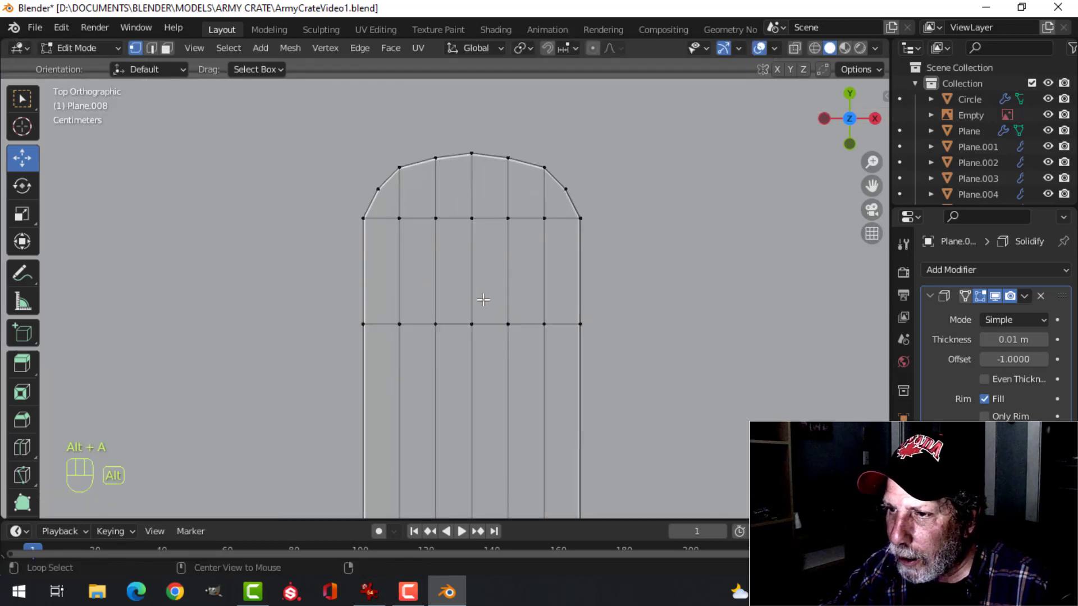
key("3")
key("c")
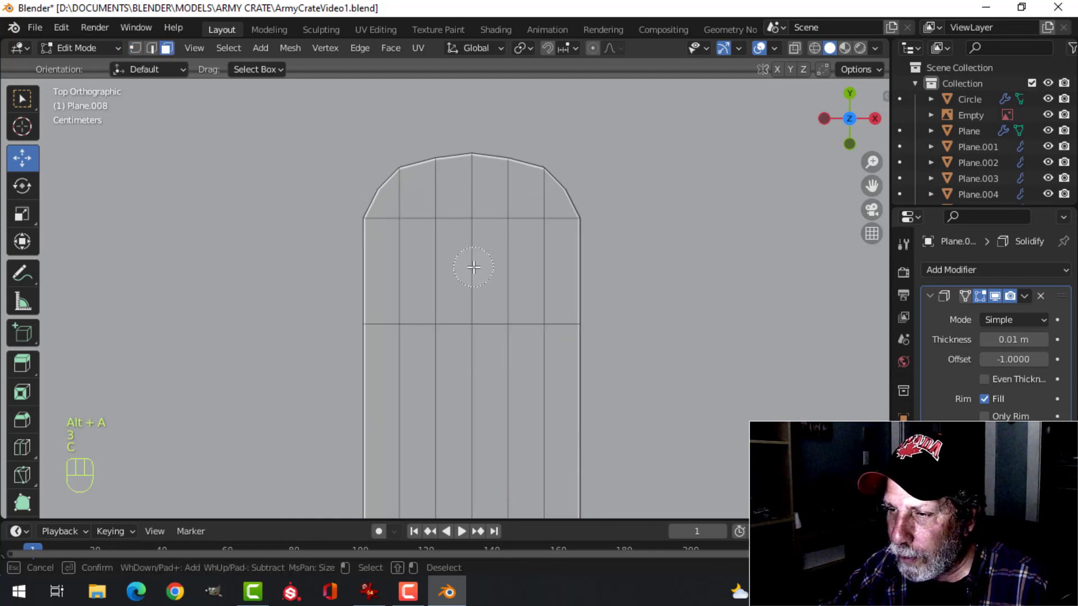
left_click(477, 270)
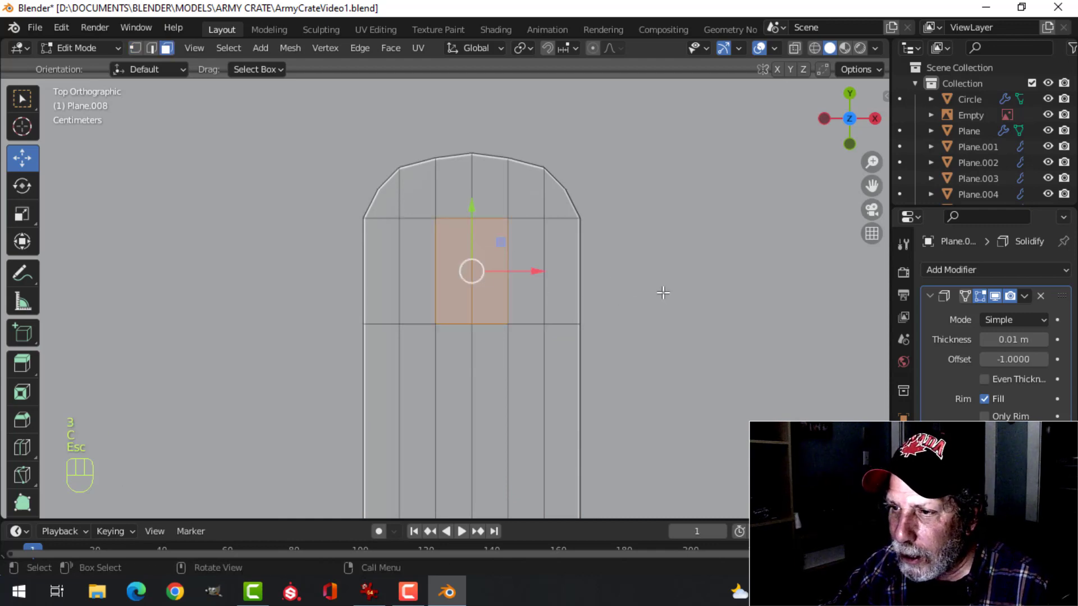
key("Escape")
key("s")
key("x")
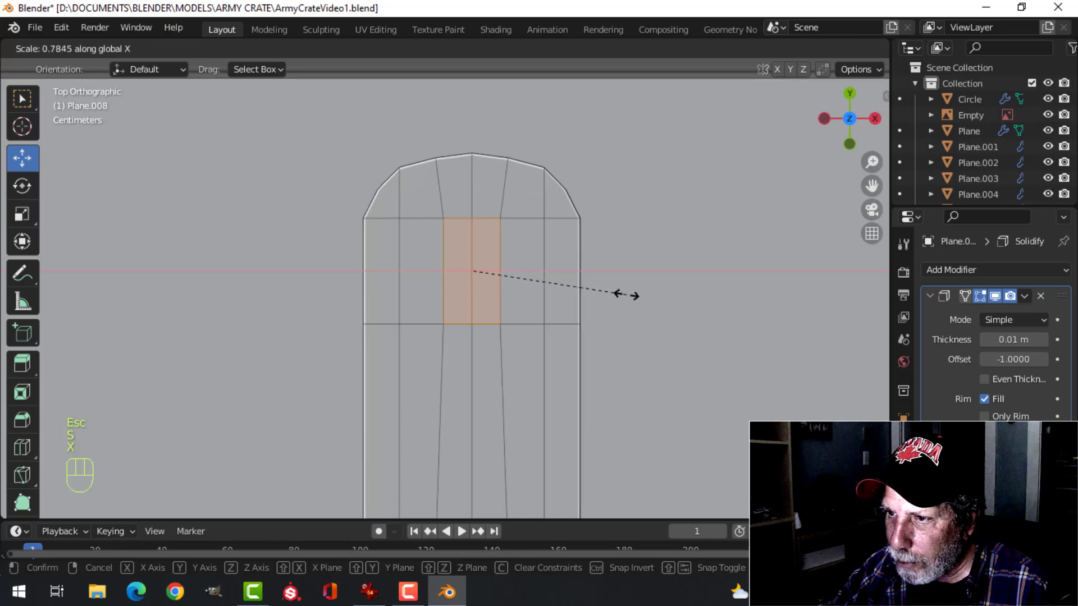
left_click(623, 295)
key("alt+a")
Delete the two narrowed centre faces to open a rectangular slot near the strap's rounded end
scroll(606, 299, "down", 4)
middle_click_drag(606, 298, 579, 301)
scroll(578, 302, "up", 3)
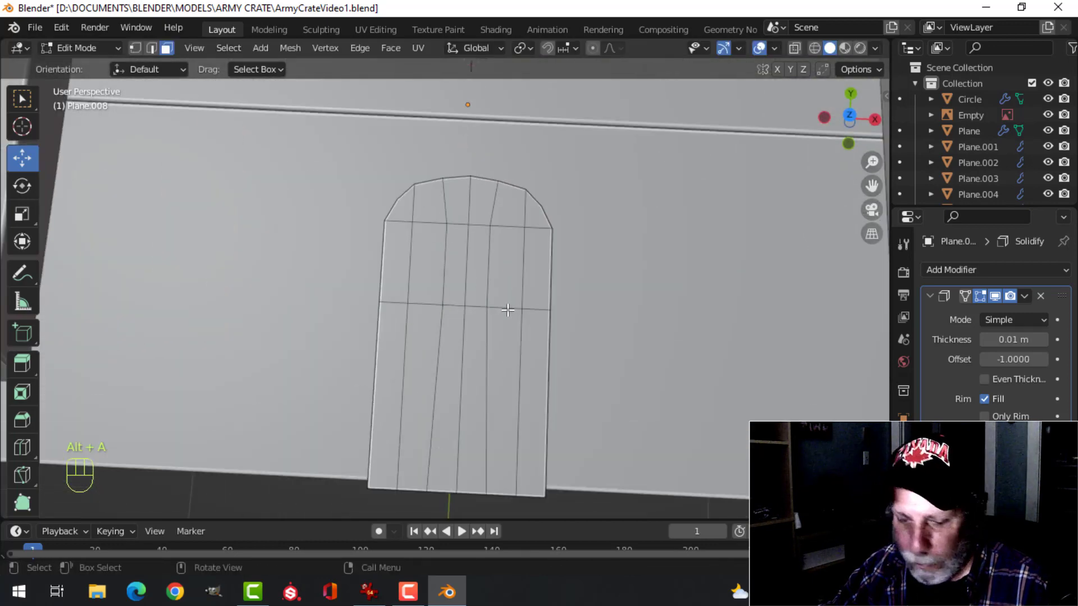
key("c")
left_click(467, 270)
key("Escape")
key("x")
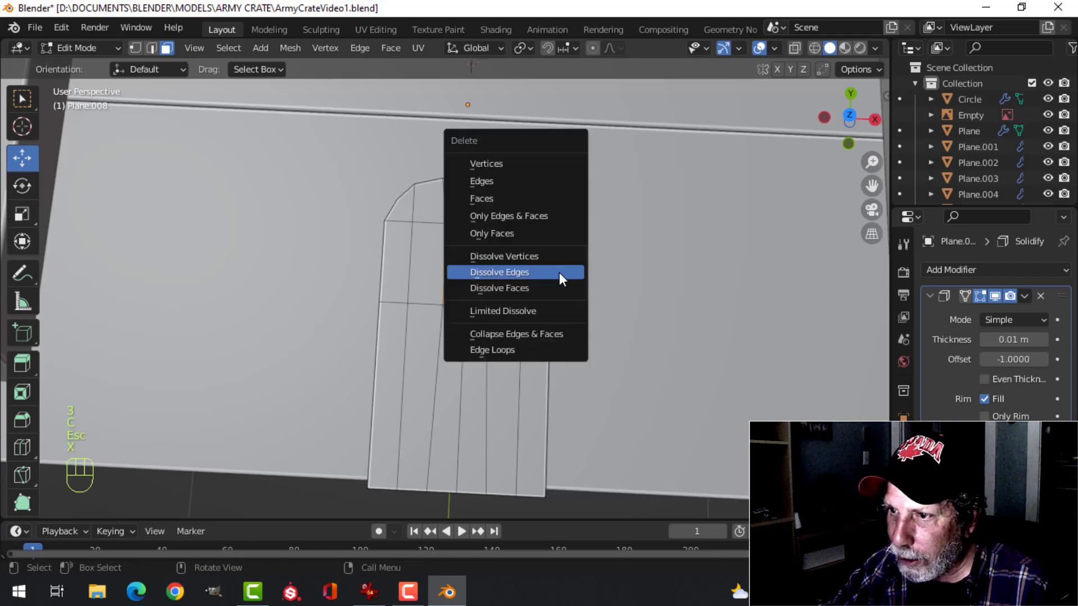
left_click(499, 200)
key("Tab")
scroll(512, 325, "down", 4)
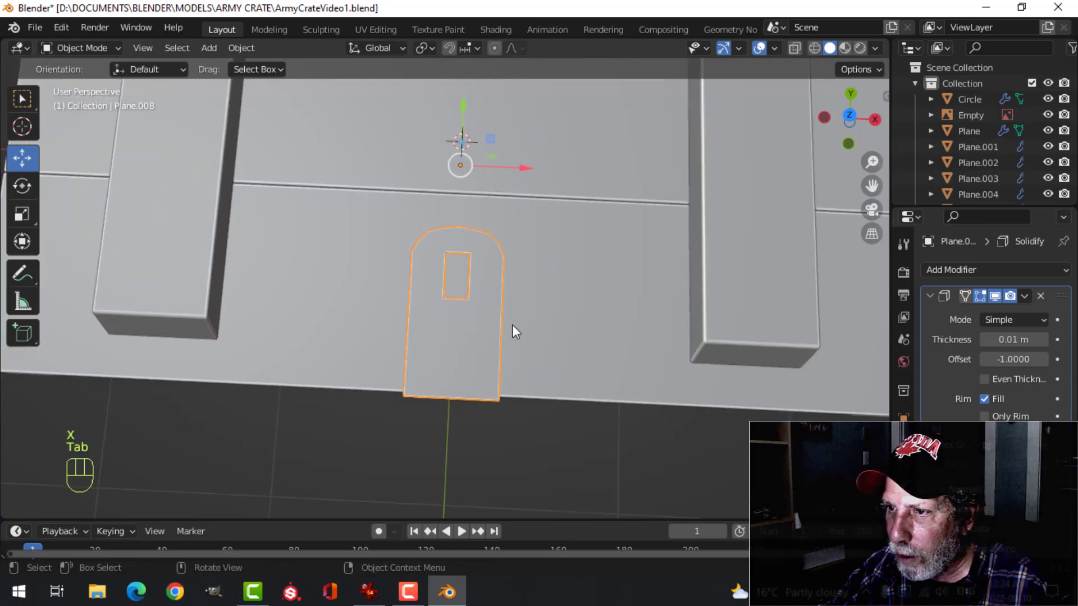
key("alt+a")
Set the outer miter of the strap's Bevel modifier to Arc
middle_click_drag(512, 325, 612, 251)
scroll(612, 251, "up", 2)
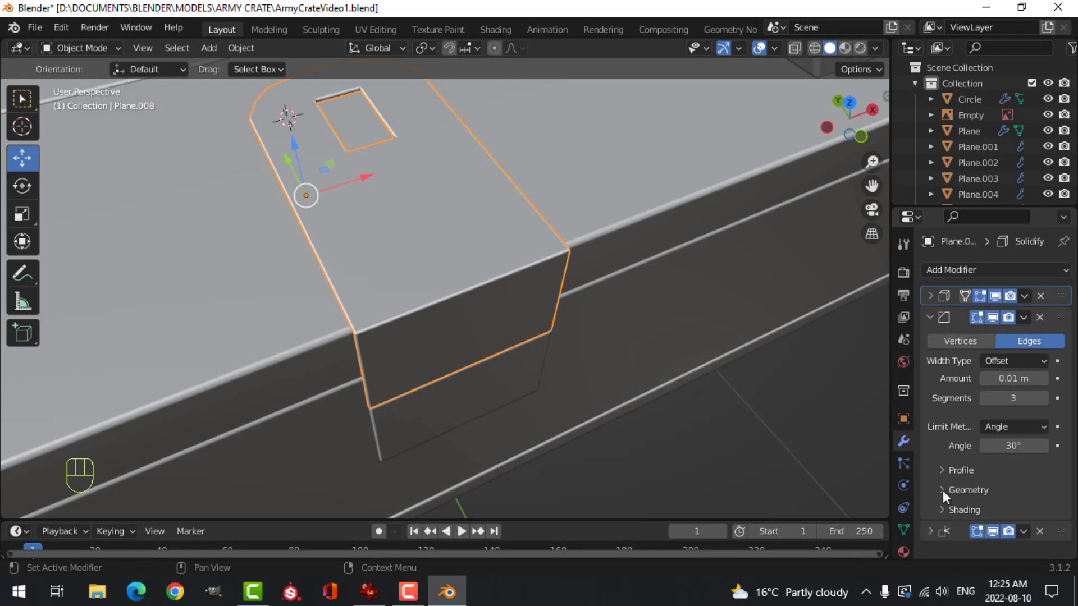
left_click(943, 490)
scroll(959, 490, "down", 4)
middle_click_drag(323, 186, 419, 338)
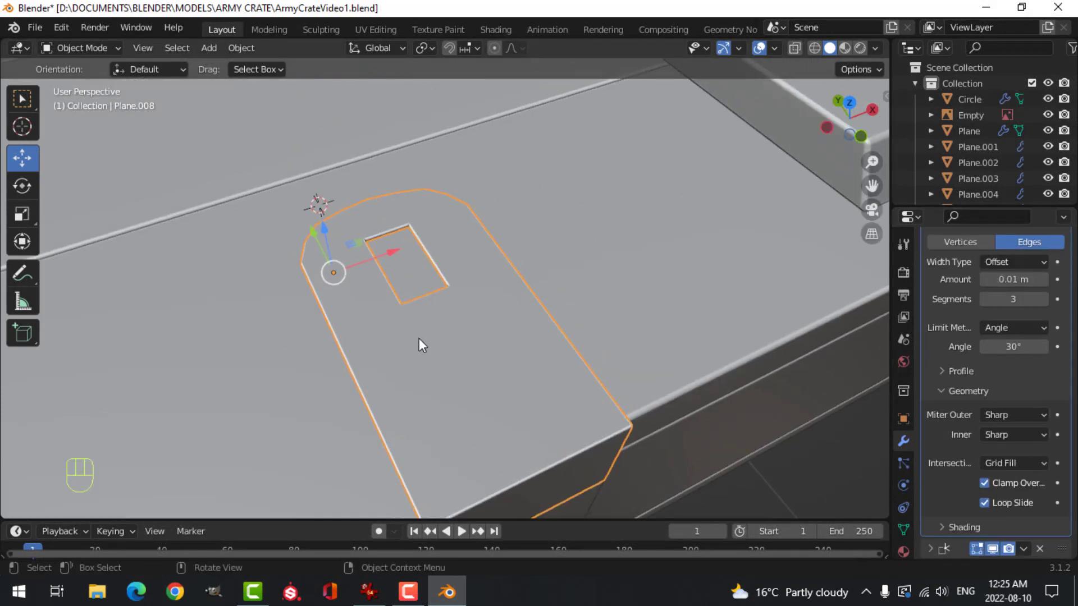
scroll(354, 186, "up", 3)
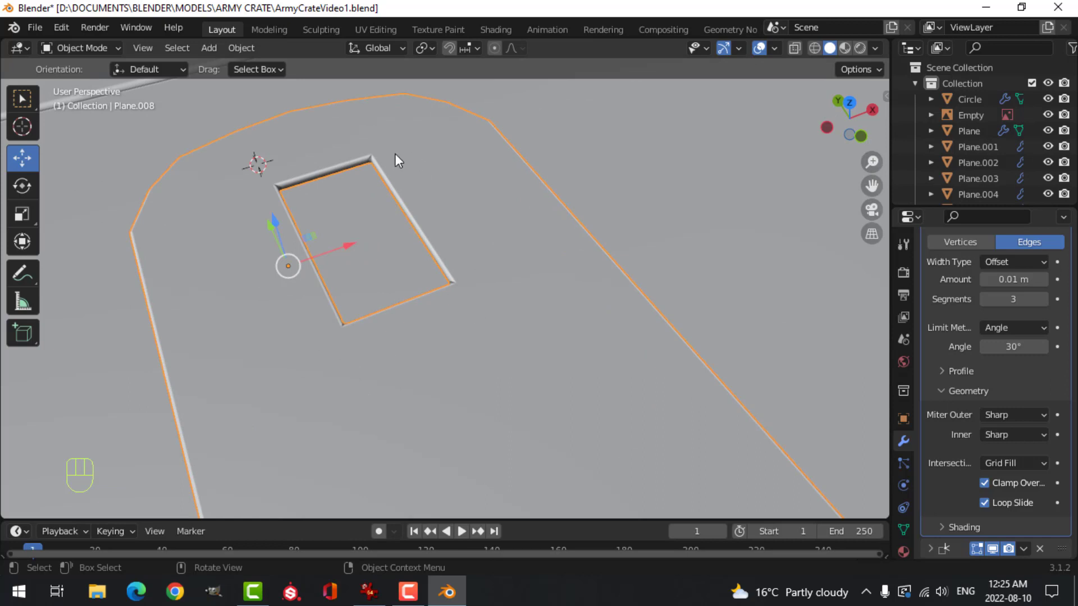
left_click(1006, 415)
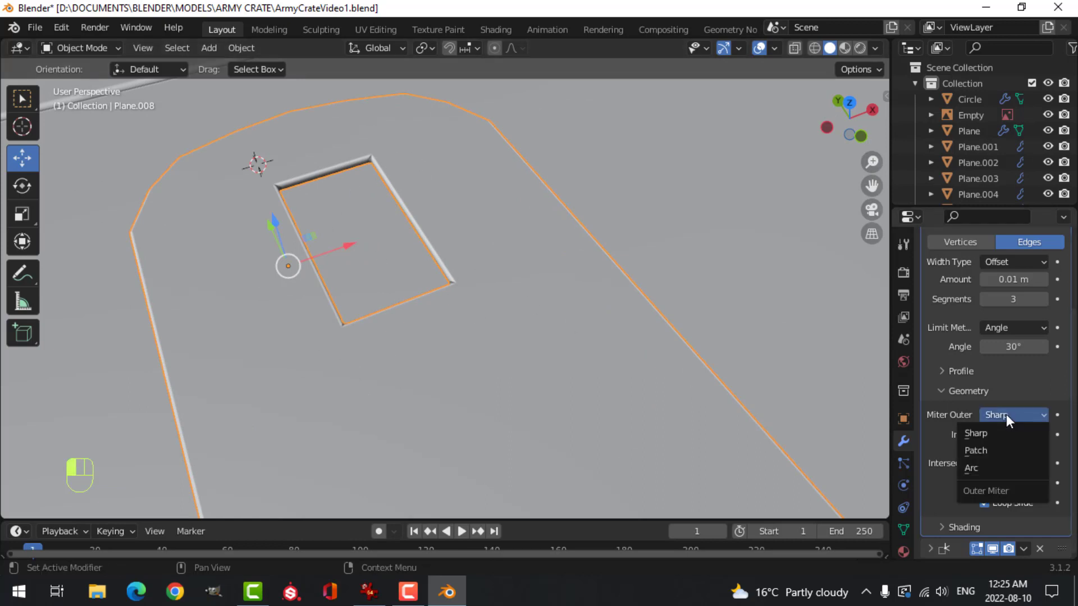
left_click(980, 466)
key("alt+a")
Shift the strap and lower plate together slightly up along Z and outward along Y from the crate front
middle_click_drag(312, 171, 428, 287)
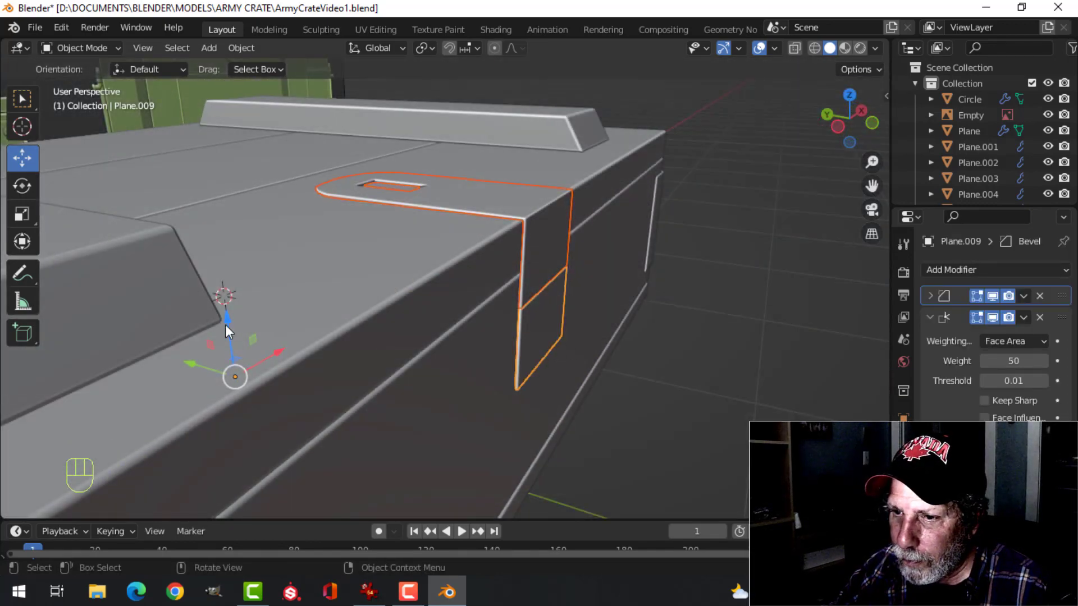
left_click_drag(226, 322, 225, 316)
left_click_drag(192, 359, 199, 360)
middle_click_drag(594, 273, 530, 292, "shift")
key("alt+a")
Set the thickness of the upper strap's Solidify modifier to 0.021 m
left_click(487, 258)
scroll(800, 313, "up", 2)
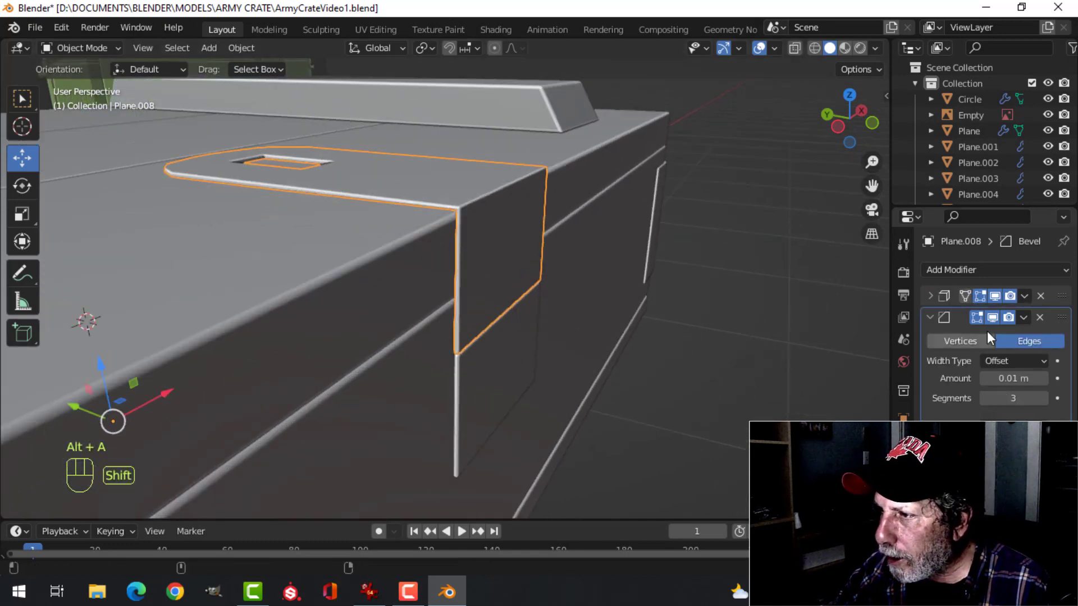
left_click(931, 296)
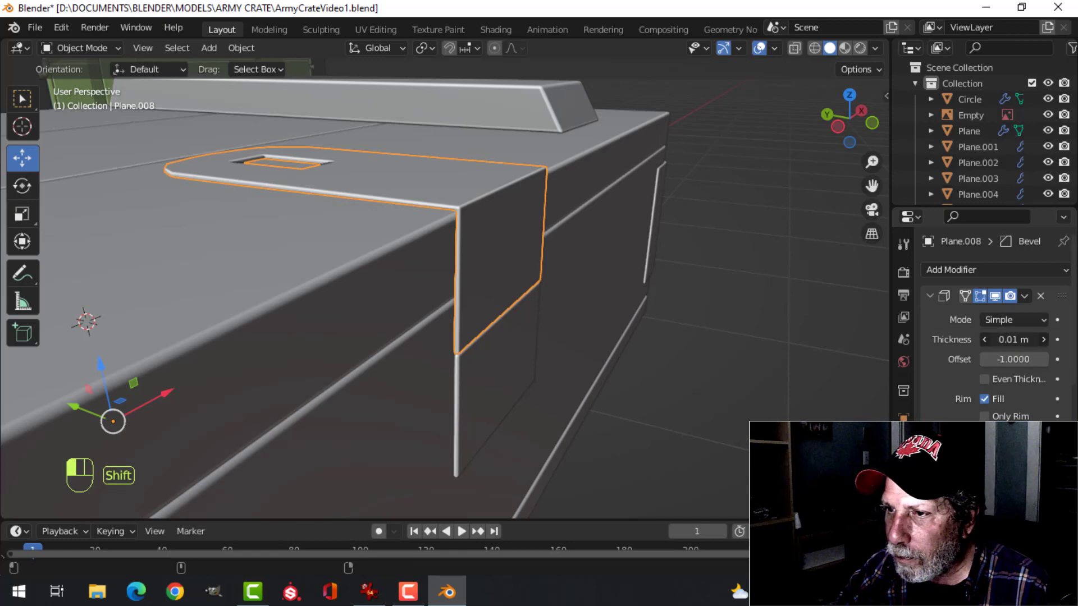
left_click_drag(1013, 339, 1028, 340, "shift")
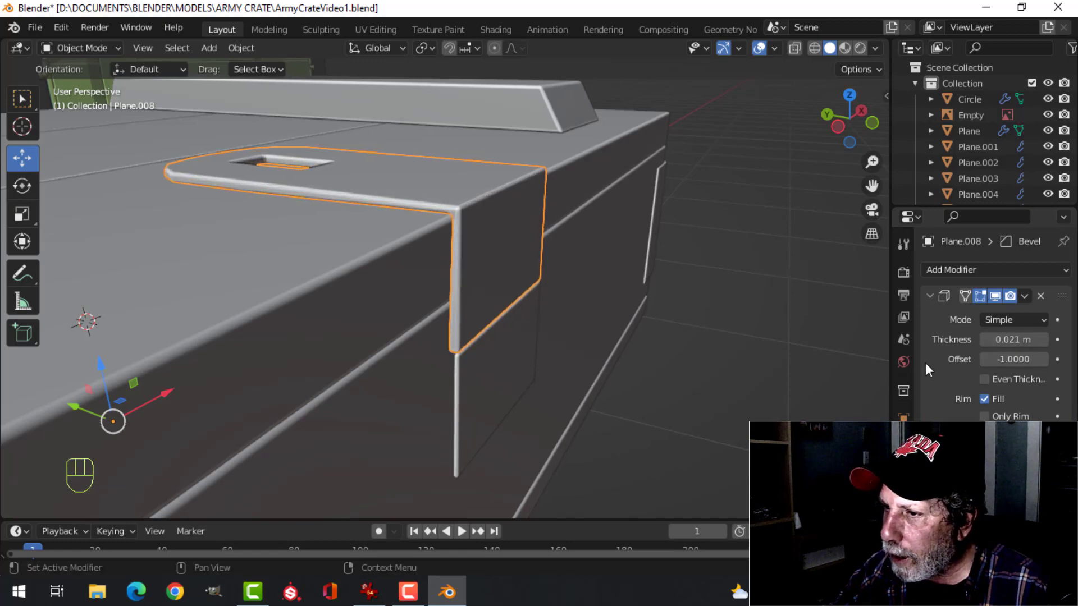
middle_click_drag(678, 347, 693, 339)
Examine how the lower plate's thickness compares with the strap's where the two pieces meet
left_click(532, 354)
key("Tab")
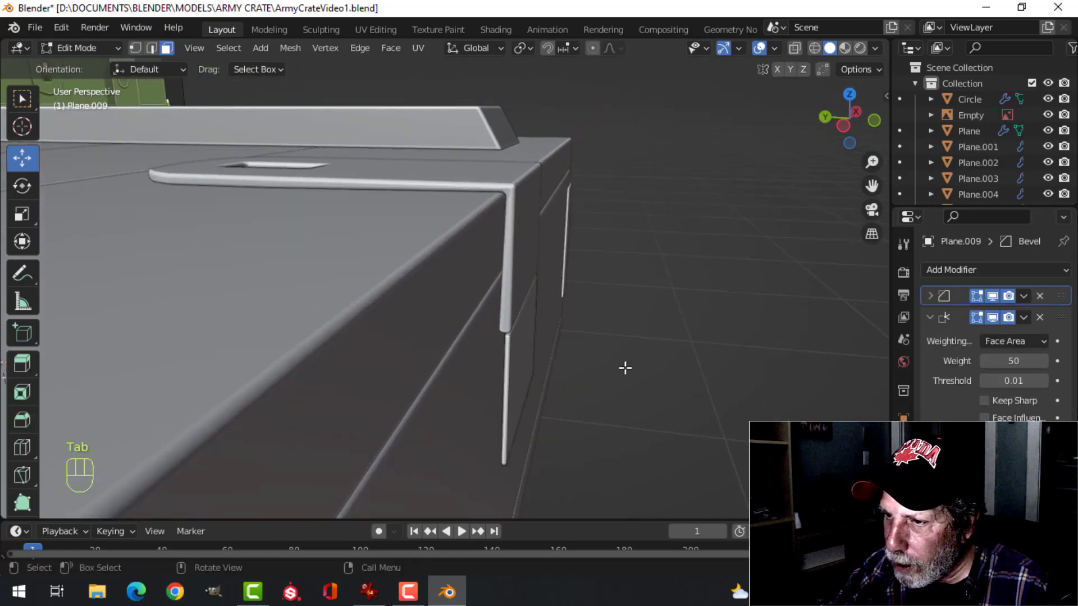
scroll(597, 368, "up", 2)
middle_click_drag(626, 368, 570, 373)
scroll(589, 367, "down", 1)
scroll(585, 367, "up", 1)
scroll(584, 367, "up", 1)
key("Tab")
scroll(639, 371, "down", 2)
Isolate the upper strap and lower plate together in local view
left_click(587, 281, "shift")
key("period")
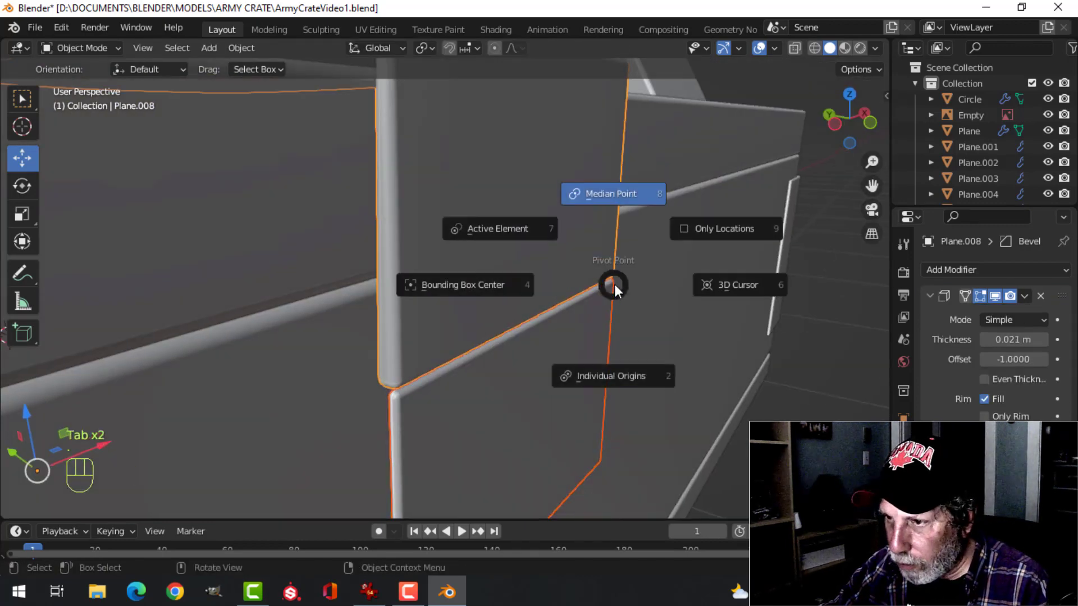
key("Escape")
key("slash")
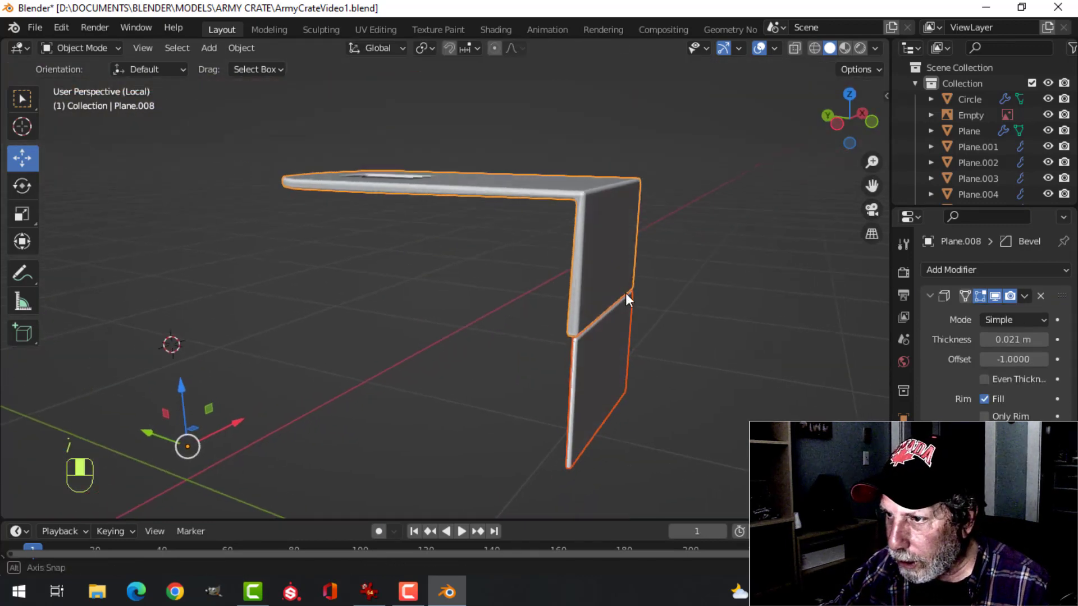
Move the lower plate's back face inward along Y in right view to match the strap's thickness
left_click(694, 354)
key("Tab")
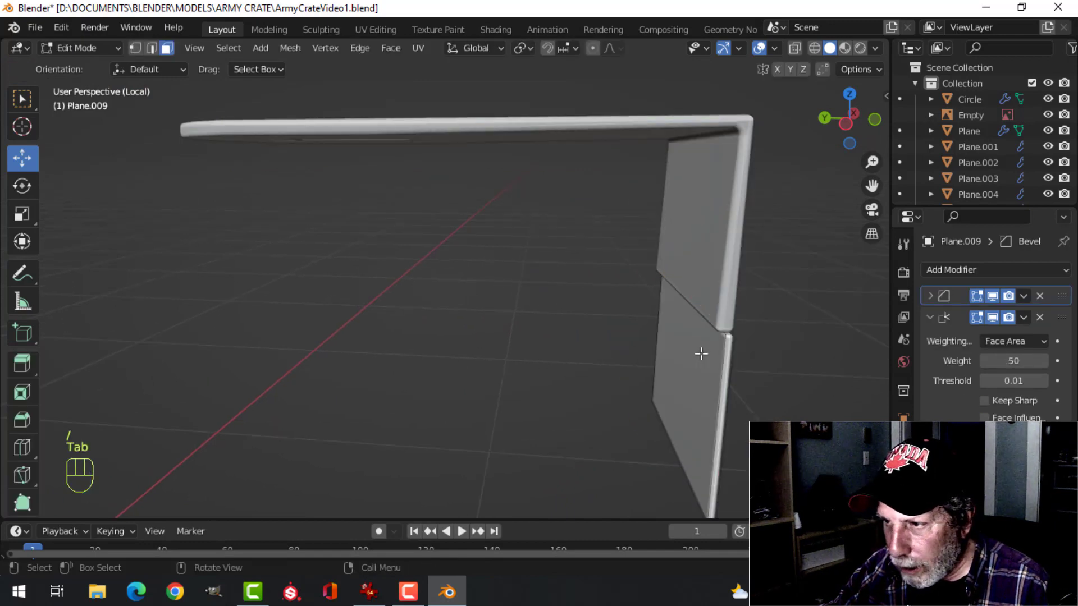
key("3")
key("KP_3")
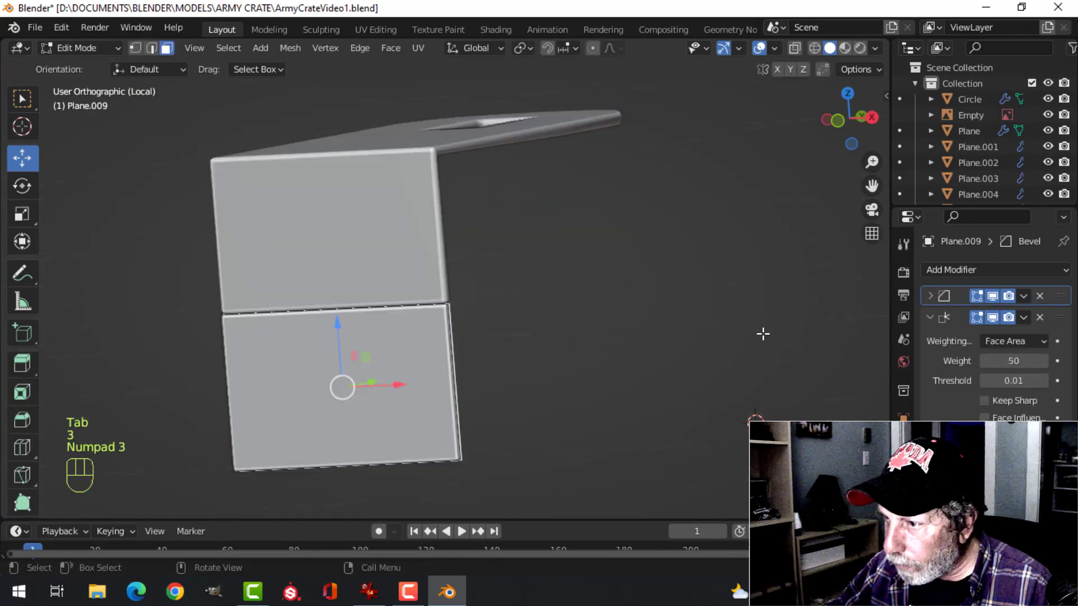
middle_click_drag(462, 239, 421, 260, "shift")
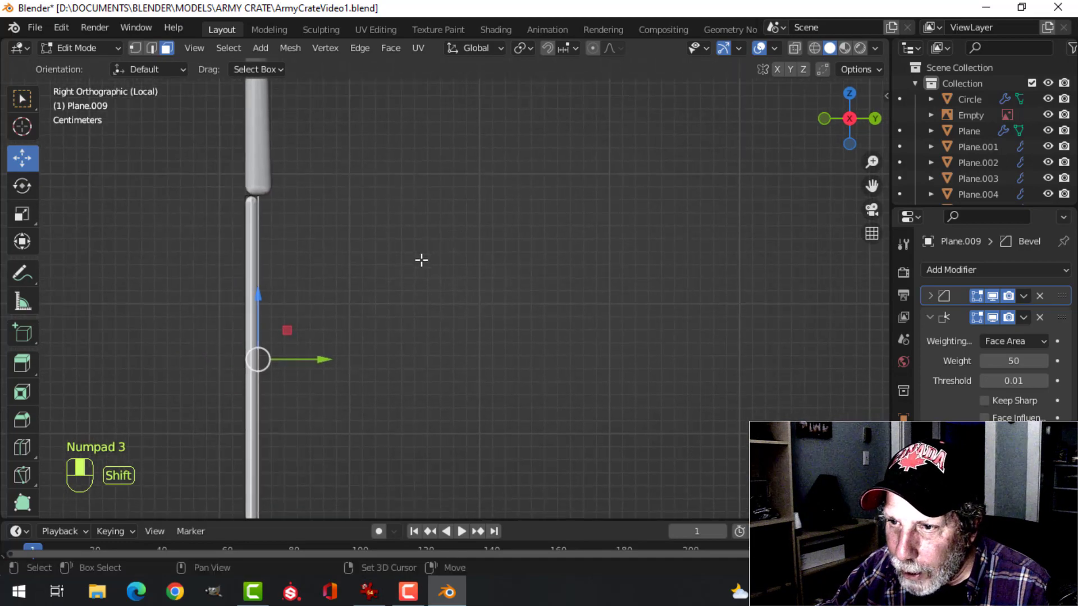
left_click_drag(331, 355, 344, 356)
key("Tab")
middle_click_drag(443, 325, 539, 312)
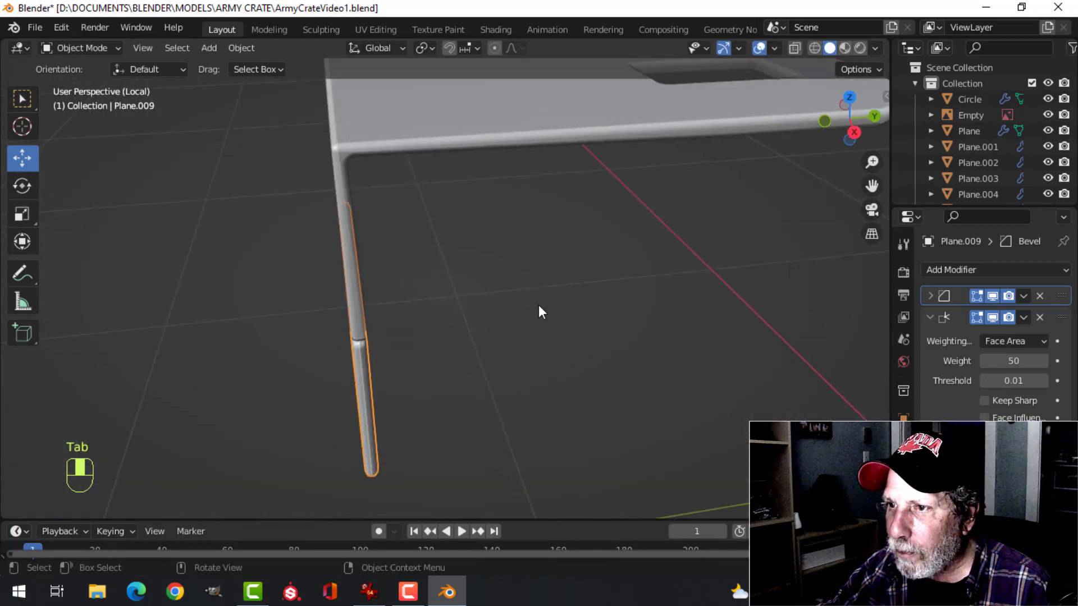
Apply the Solidify modifier on the upper strap
left_click(410, 123)
scroll(411, 123, "down", 2)
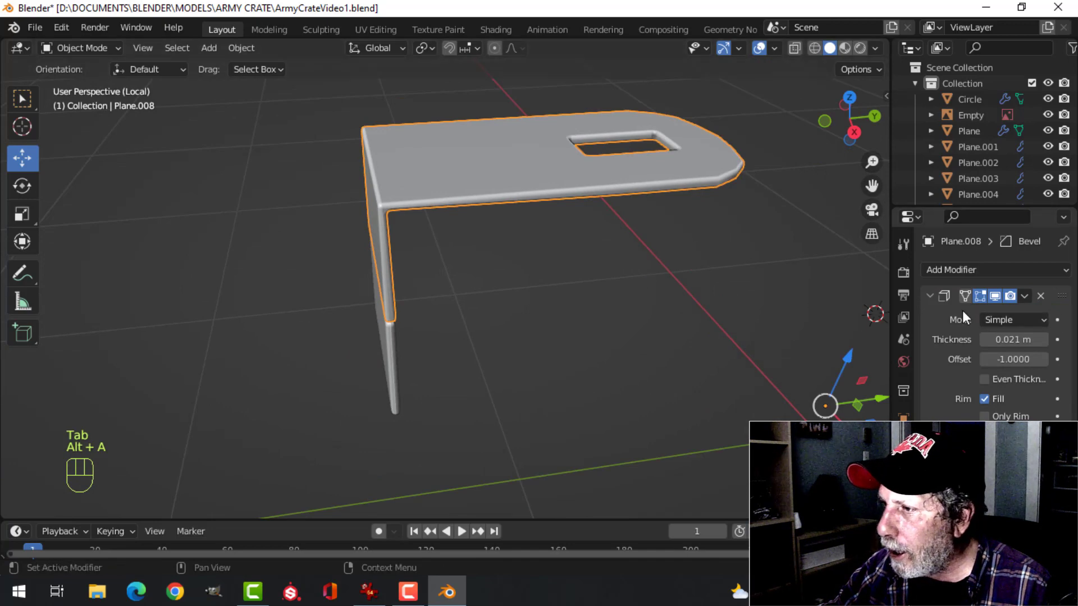
left_click(1024, 296)
left_click(937, 312)
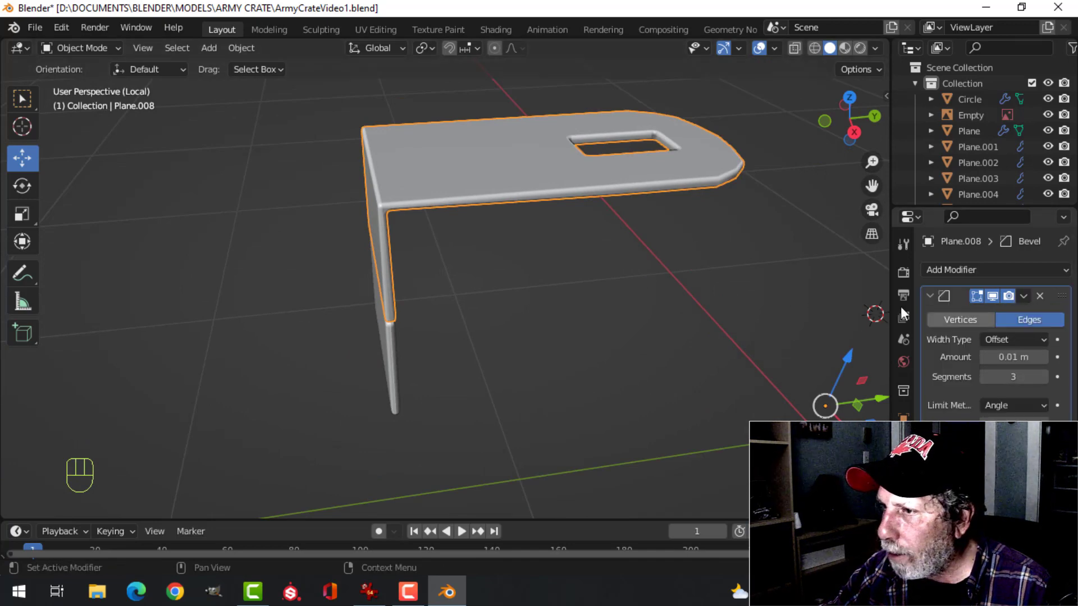
middle_click_drag(730, 253, 491, 190)
key("alt+a")
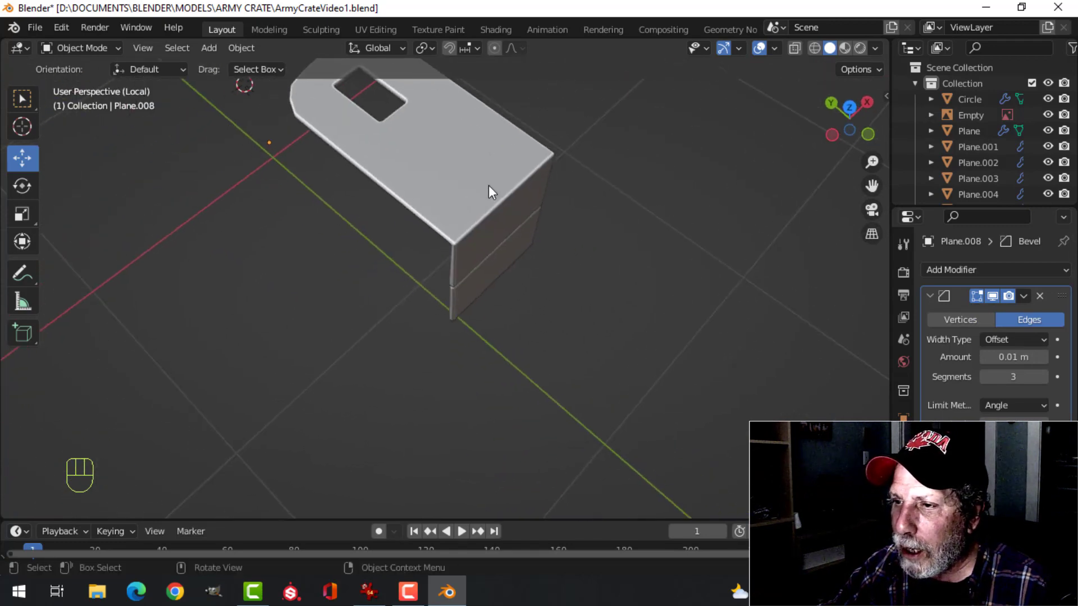
Bevel the strap's outer bend edge about 0.017 m wide with 3 segments
key("Tab")
middle_click_drag(540, 223, 565, 305, "shift")
key("2")
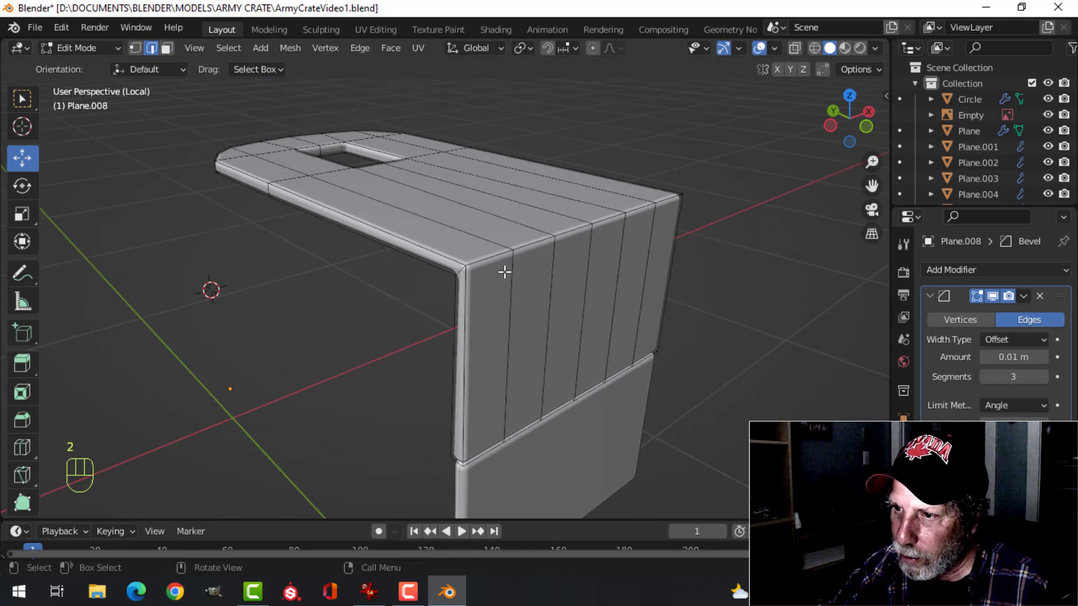
left_click(493, 262, "alt+shift")
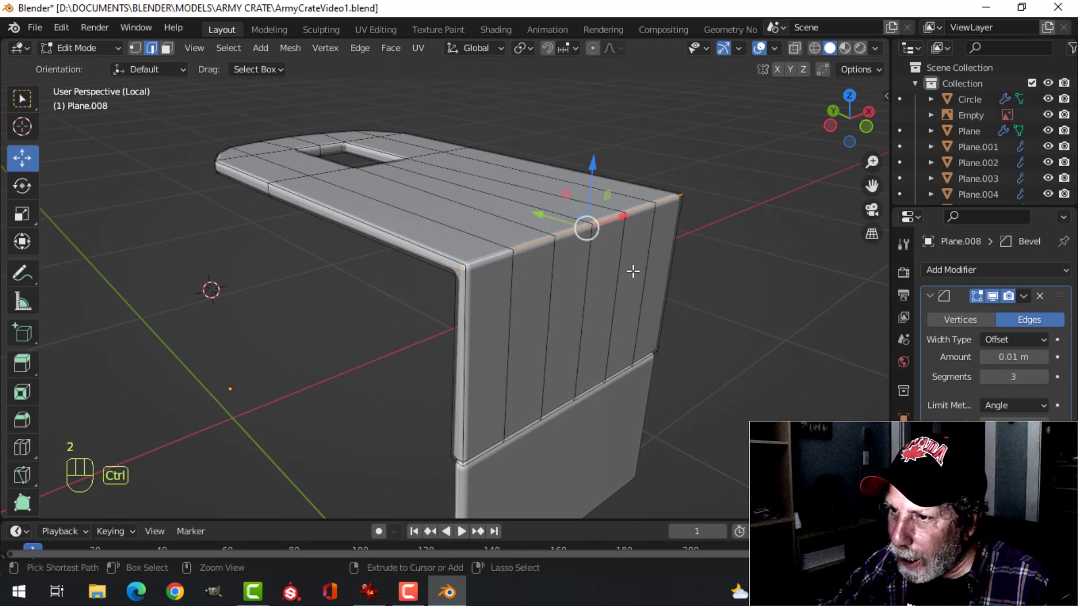
key("ctrl+b")
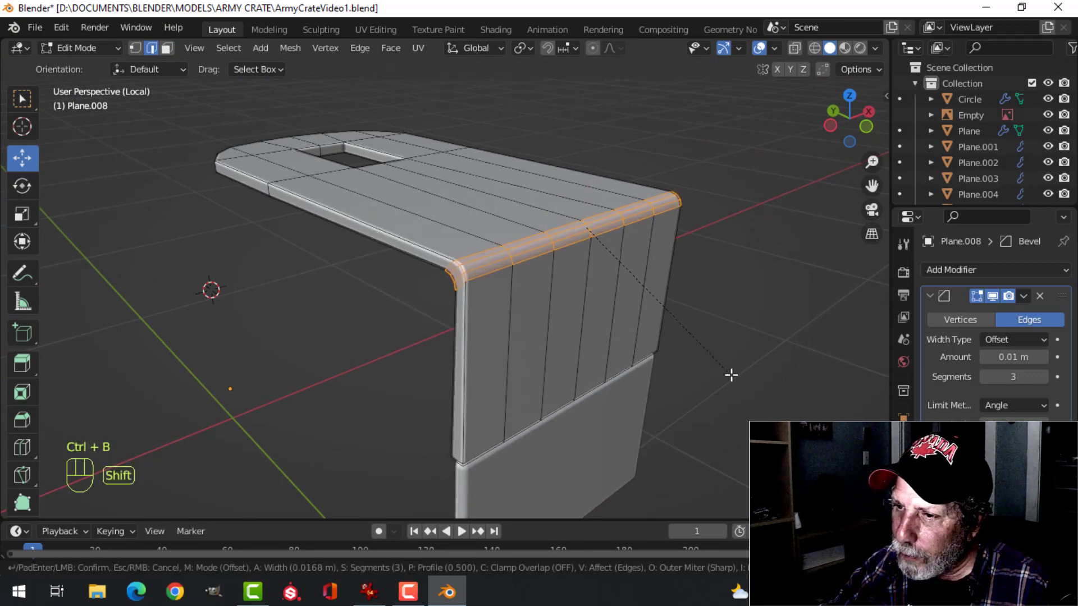
left_click(736, 378)
key("Tab")
middle_click_drag(623, 339, 506, 363)
key("alt+a")
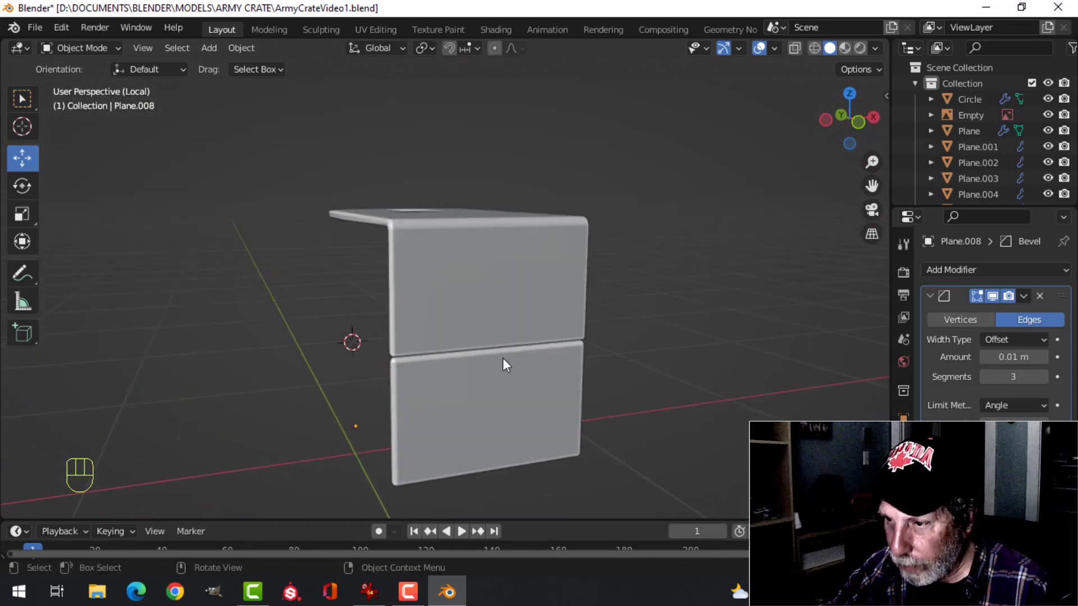
Leave local view to bring back the whole crate, and clear the selection
left_click(517, 391)
key("Tab")
Move all strap and lower plate geometry about 0.019 m along Y and -0.011 m along Z to seat it against the crate
key("Tab")
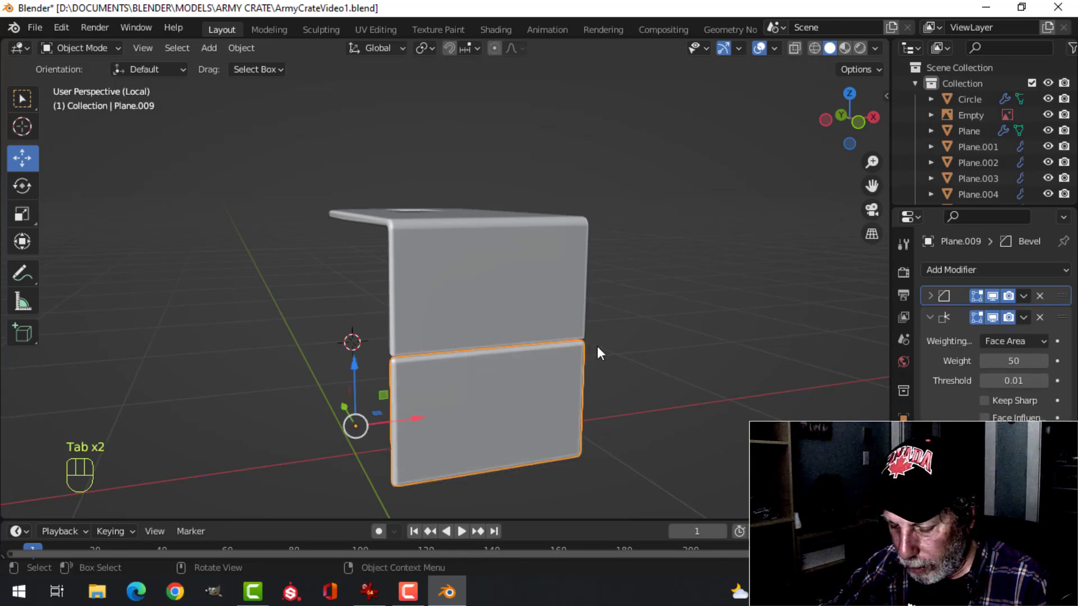
key("slash")
middle_click_drag(598, 354, 508, 255)
key("alt+a")
left_click(507, 255, "shift")
middle_click_drag(520, 352, 571, 315)
left_click(535, 344)
key("Tab")
key("a")
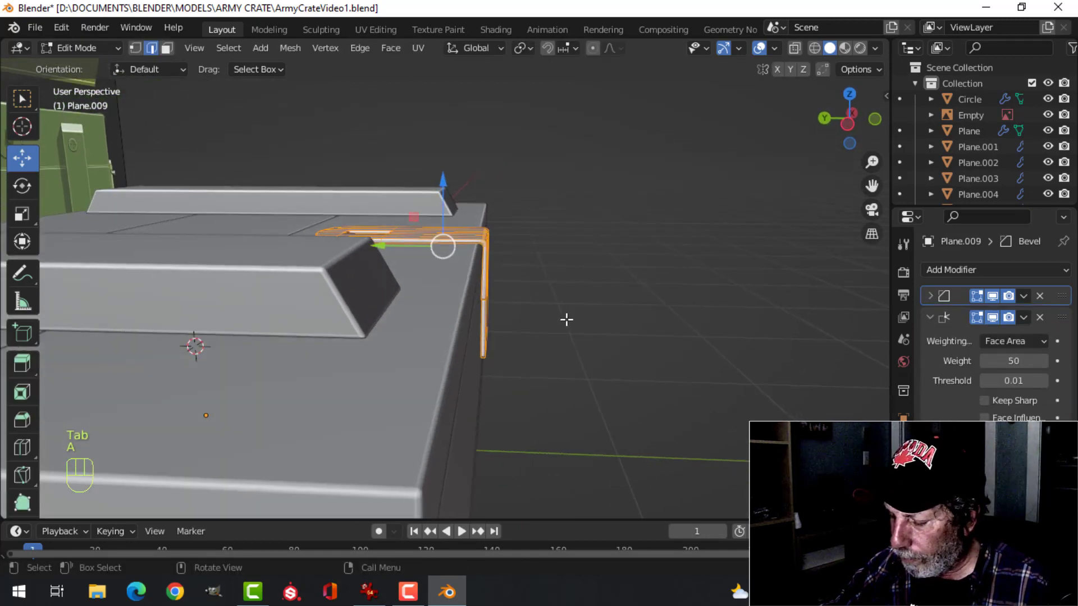
key("KP_3")
scroll(467, 306, "up", 3)
middle_click_drag(467, 306, 481, 336, "shift")
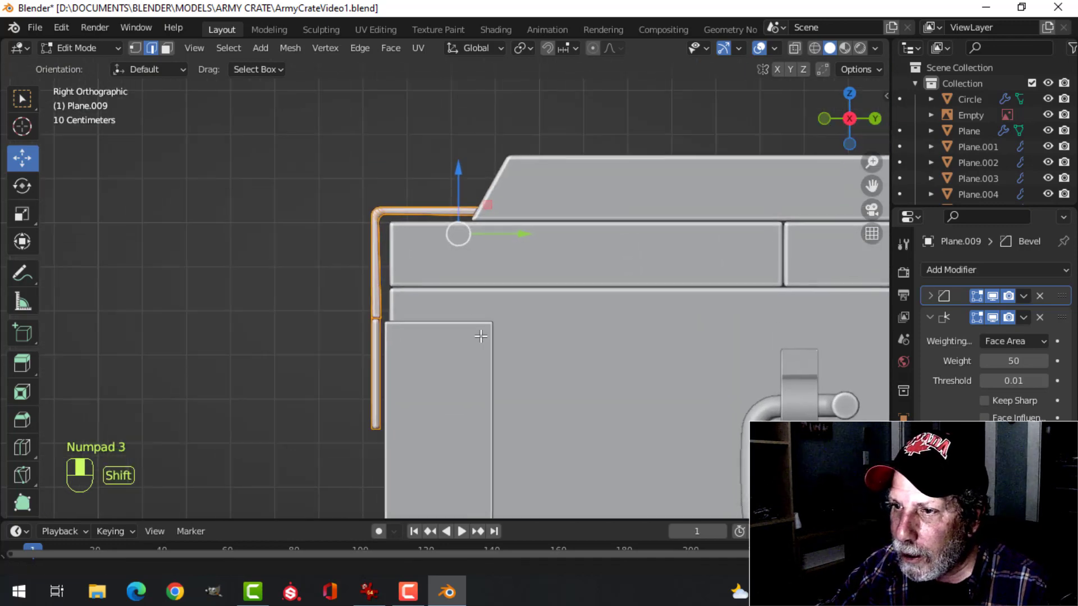
scroll(481, 336, "up", 2)
key("g")
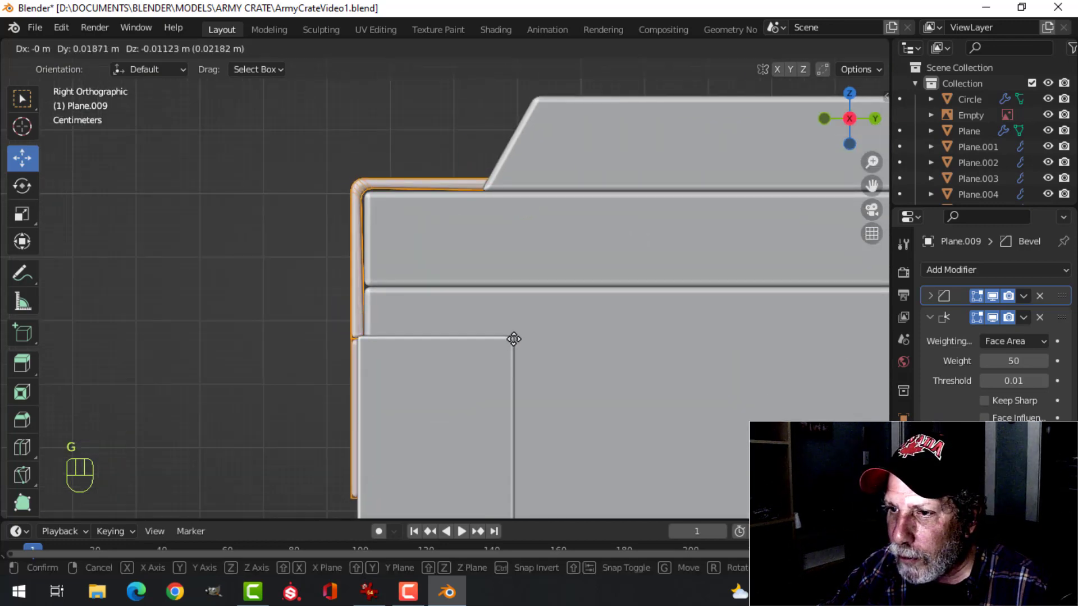
left_click(513, 339)
key("alt+a")
middle_click_drag(491, 320, 553, 339)
key("Tab")
key("alt+a")
scroll(500, 352, "down", 4)
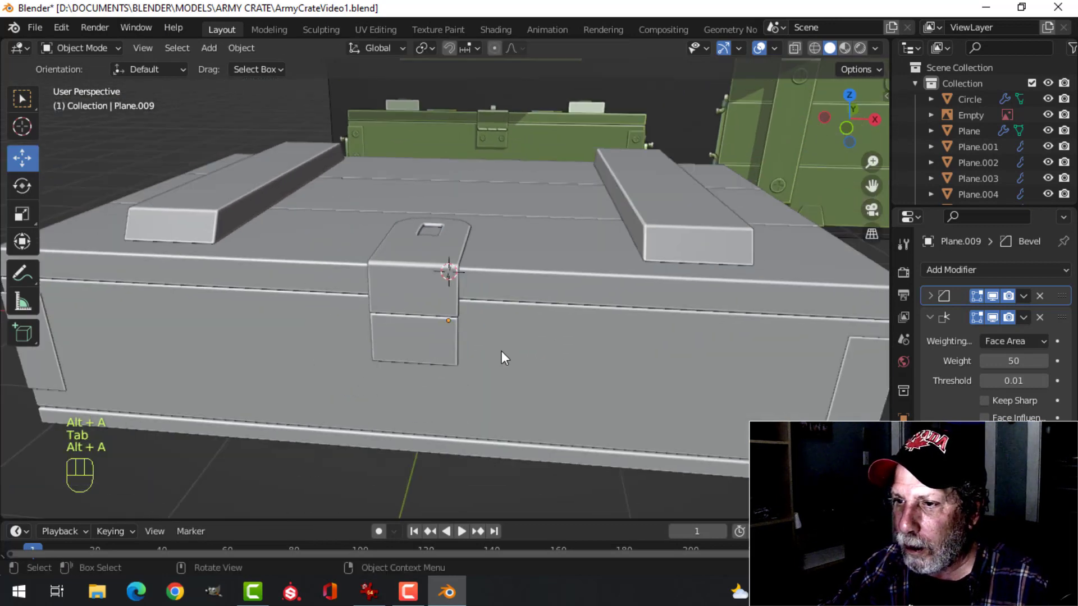
middle_click_drag(462, 348, 538, 334)
scroll(482, 335, "up", 3)
left_click(455, 336)
scroll(514, 329, "up", 2)
key("Tab")
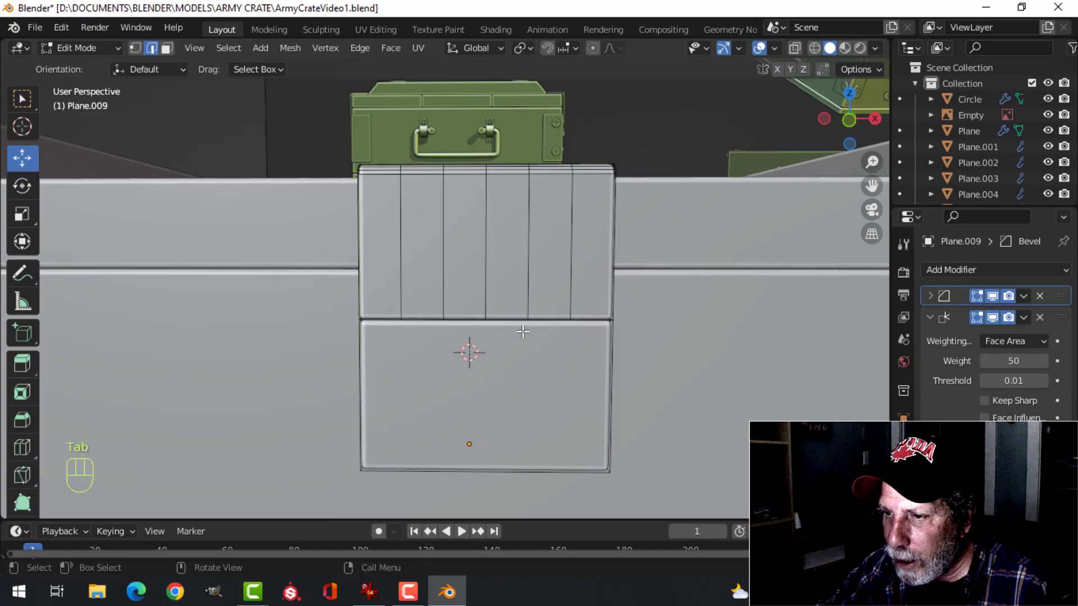
key("Tab")
Select the latch's lower plate alone and open its mesh for editing
middle_click_drag(444, 340, 448, 313)
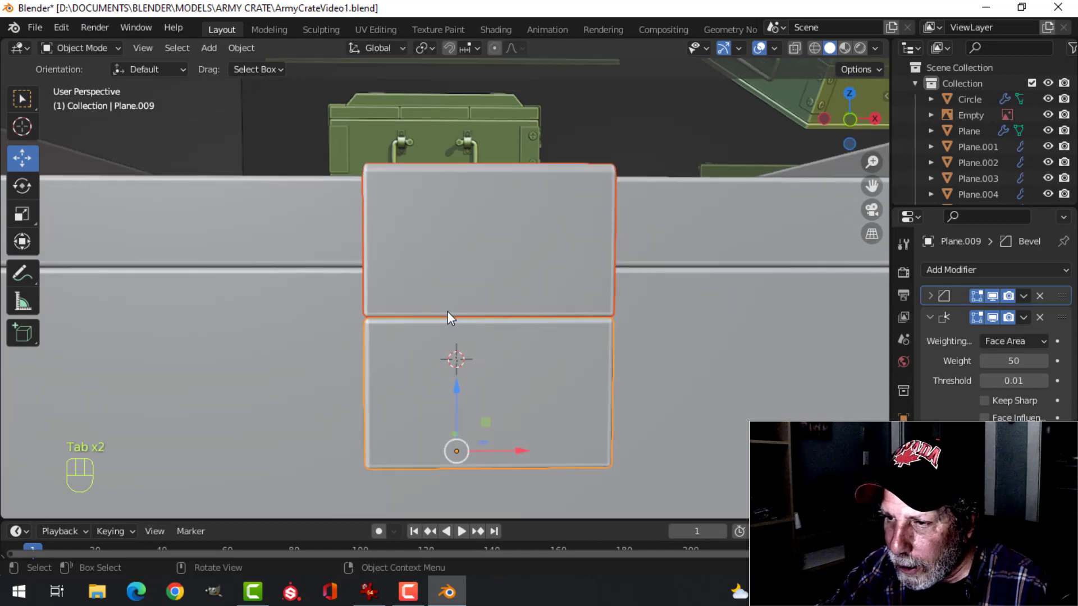
left_click(474, 361)
key("Tab")
key("Tab")
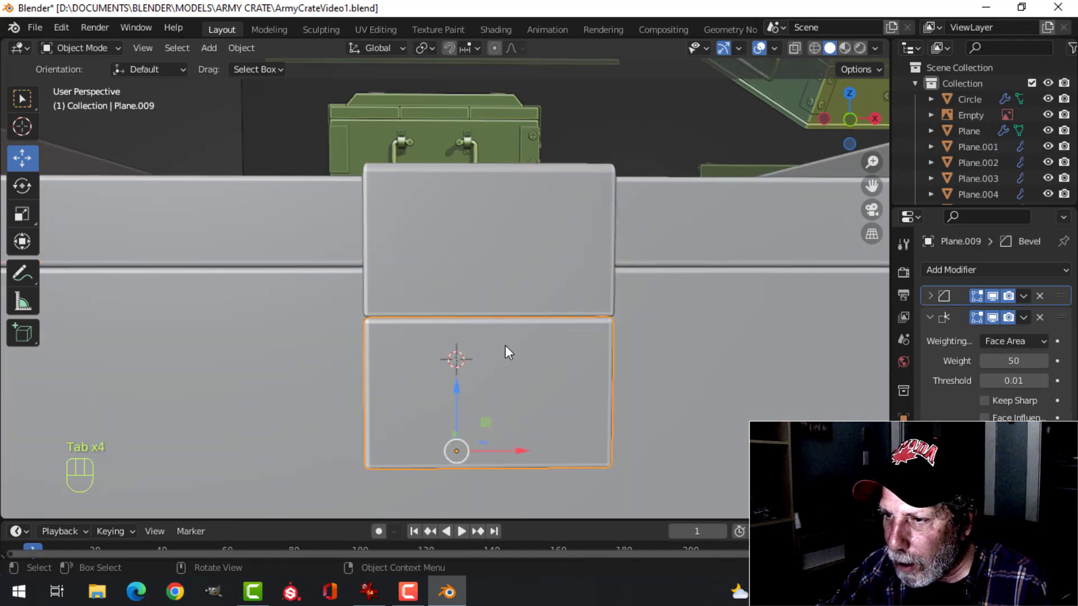
key("Tab")
middle_click_drag(507, 336, 492, 366)
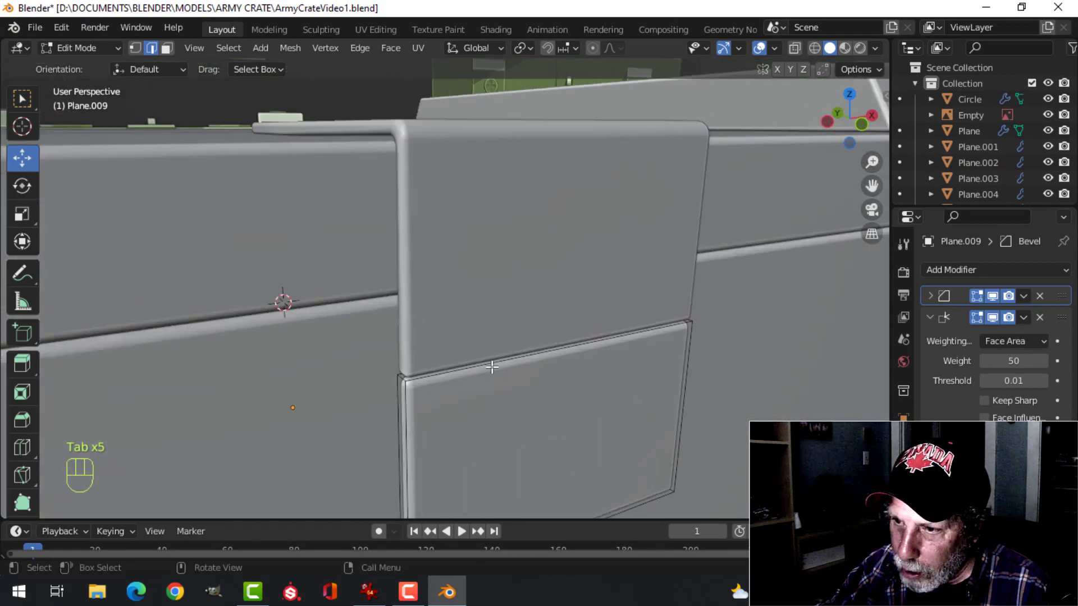
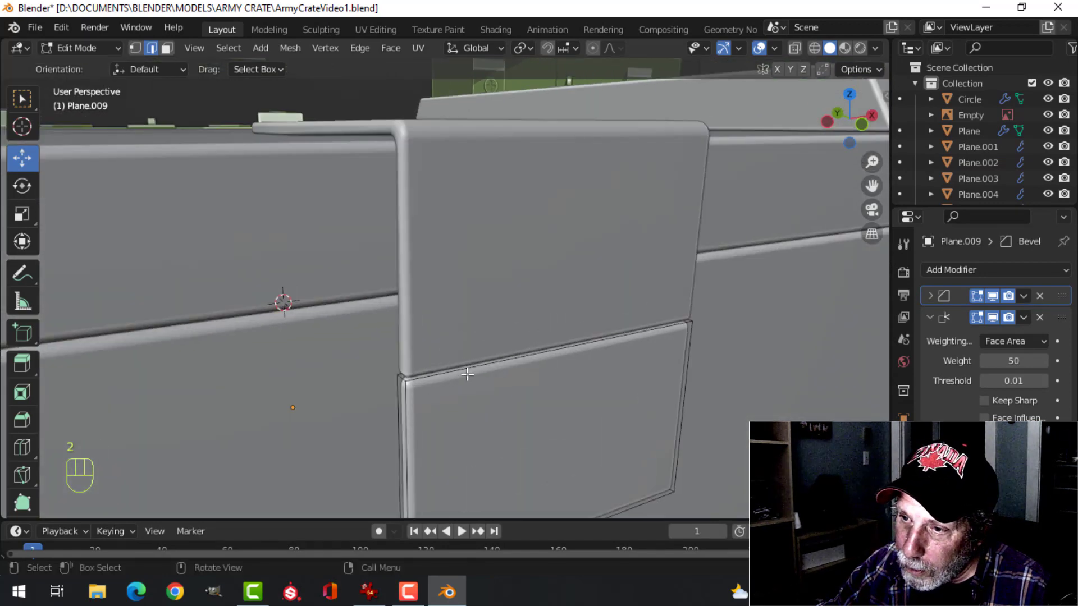
Snap the 3D cursor to the middle of the lower plate's top edge, then return to Object Mode with nothing selected
key("shift+s")
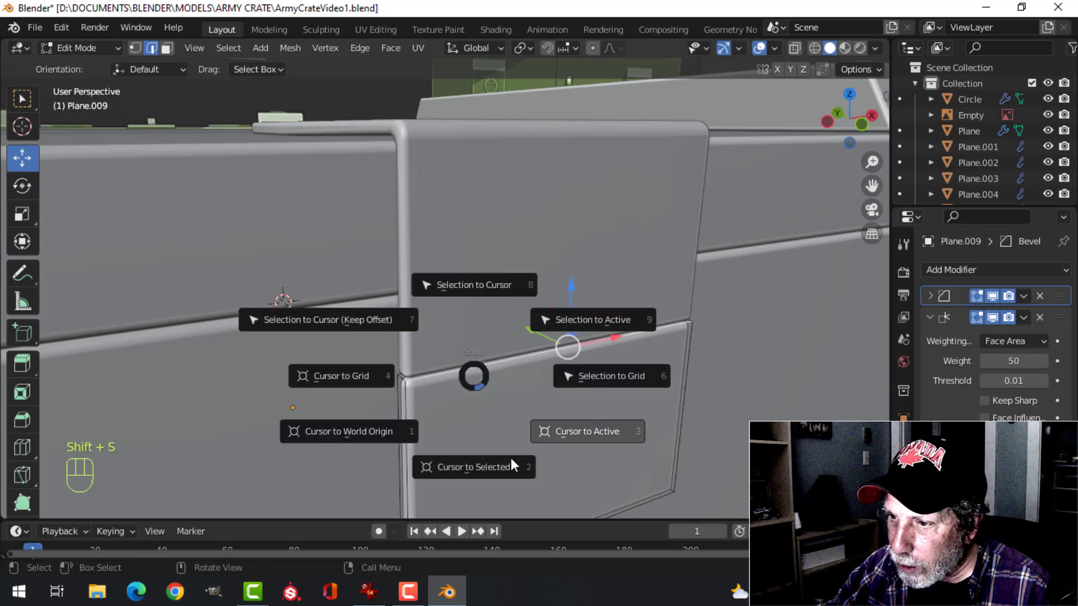
left_click(505, 459)
key("Tab")
scroll(627, 384, "down", 3)
key("alt+a")
Add a cylinder with 16 vertices at the 3D cursor on the seam between the strap and lower plate
middle_click_drag(627, 384, 445, 435)
key("KP_1")
scroll(471, 399, "down", 10)
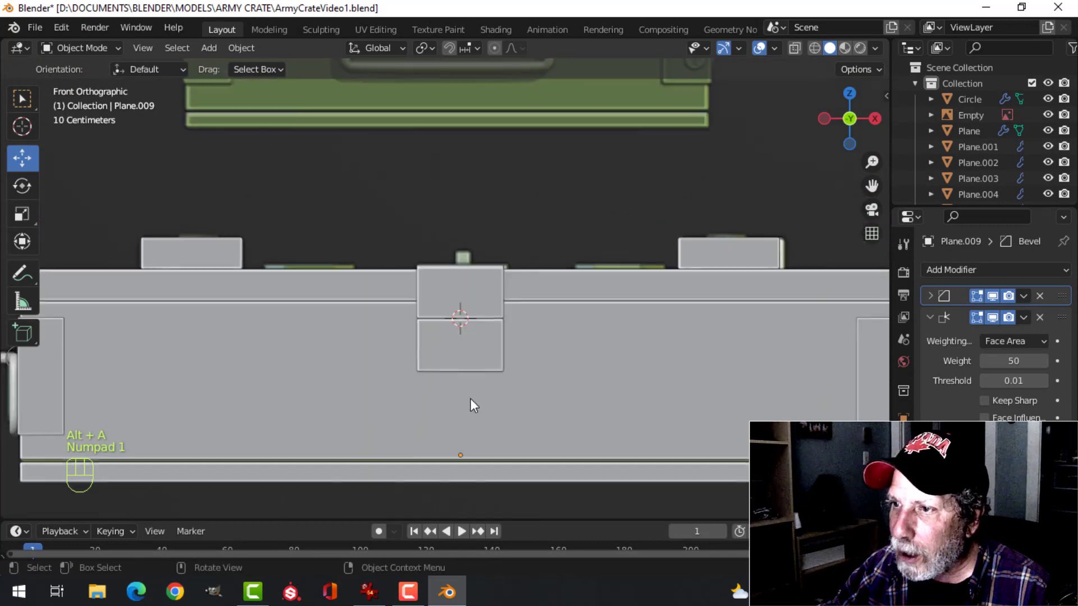
middle_click_drag(507, 284, 214, 313, "shift")
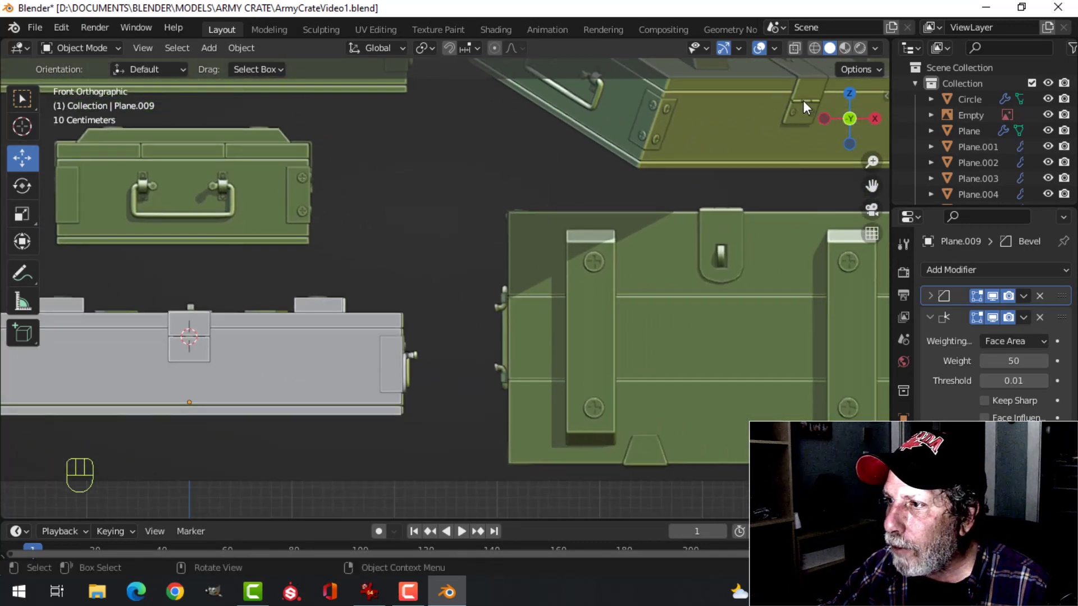
middle_click_drag(297, 360, 504, 354, "shift")
scroll(499, 355, "up", 6)
scroll(504, 353, "up", 3)
key("shift+a")
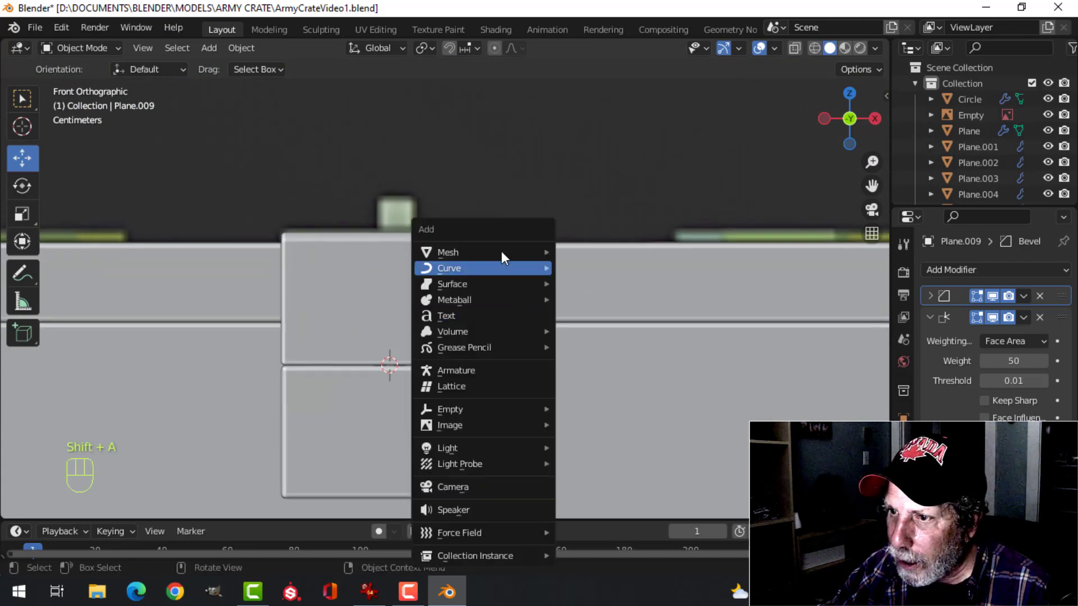
mouse_move(554, 253)
left_click(598, 332)
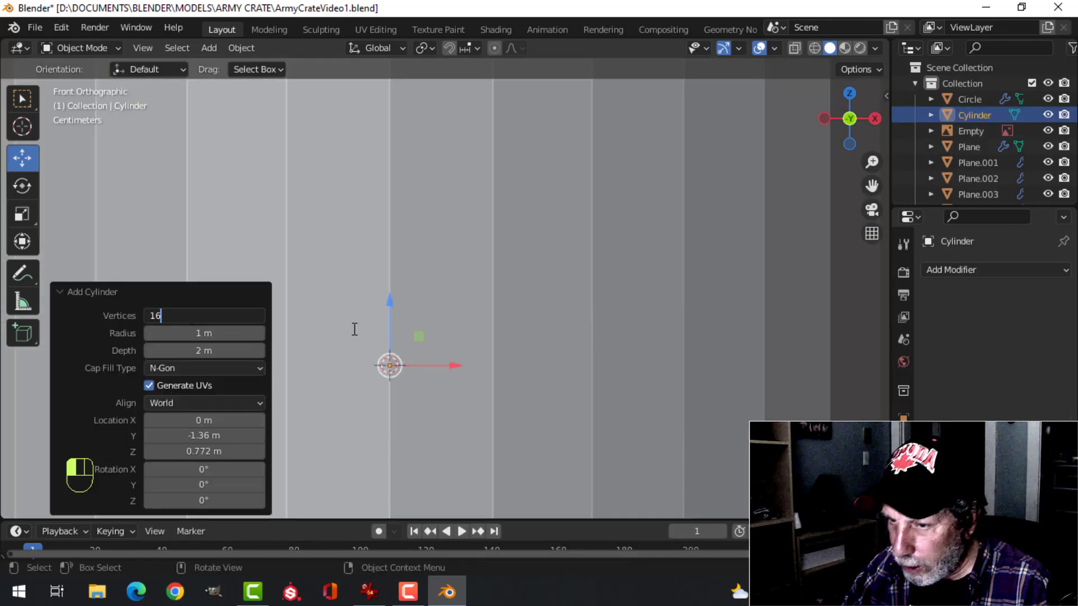
type("16")
key("Return")
scroll(581, 330, "down", 4)
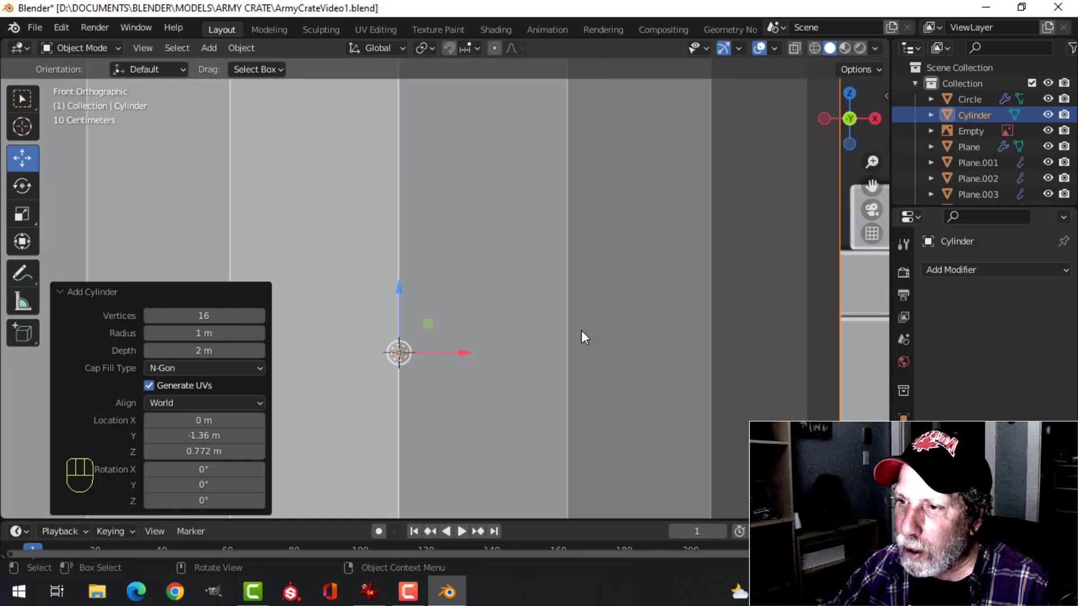
Scale the cylinder's mesh down uniformly to about 0.094 in Edit Mode
key("Tab")
scroll(578, 337, "down", 3)
middle_click_drag(686, 311, 687, 335)
scroll(687, 335, "down", 3)
key("s")
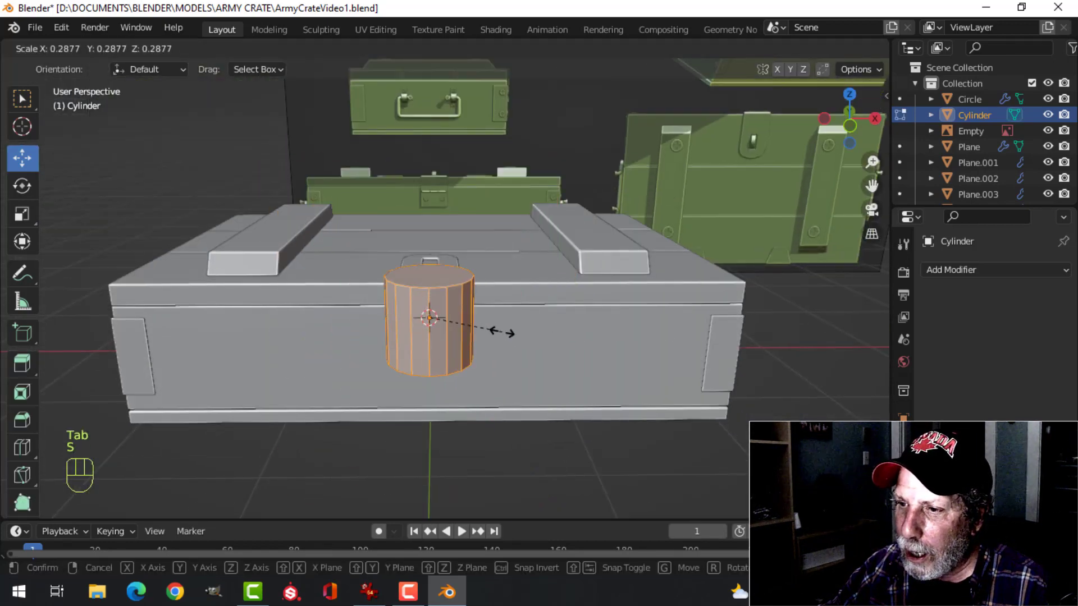
left_click(460, 325)
key("KP_1")
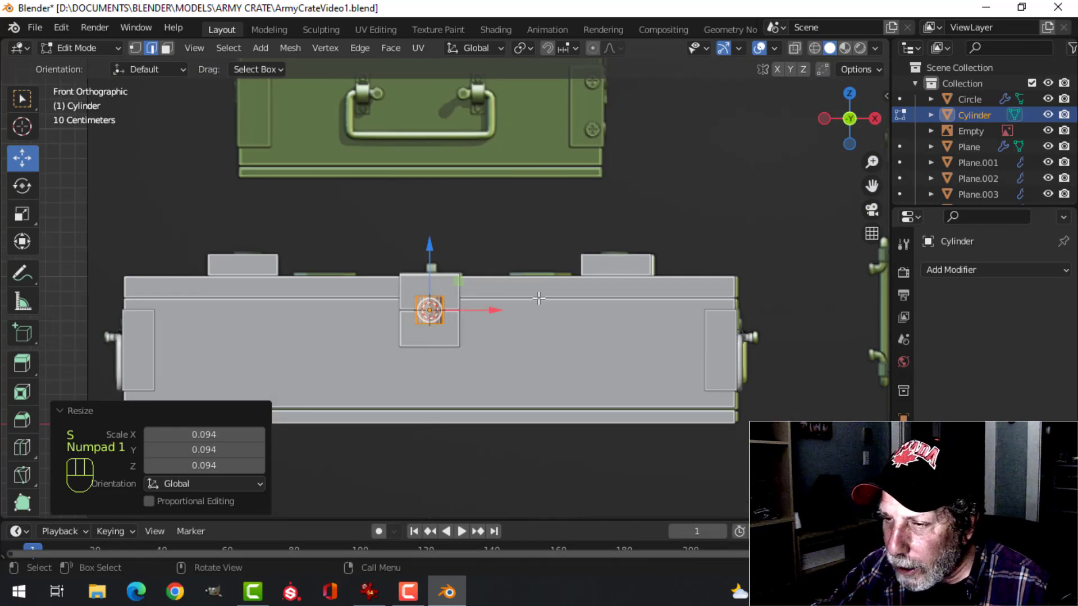
Shrink the cylinder further by about 0.284 and, in wireframe against the reference hinge, by about 0.702
scroll(539, 299, "up", 4)
key("s")
left_click(480, 327)
key("z")
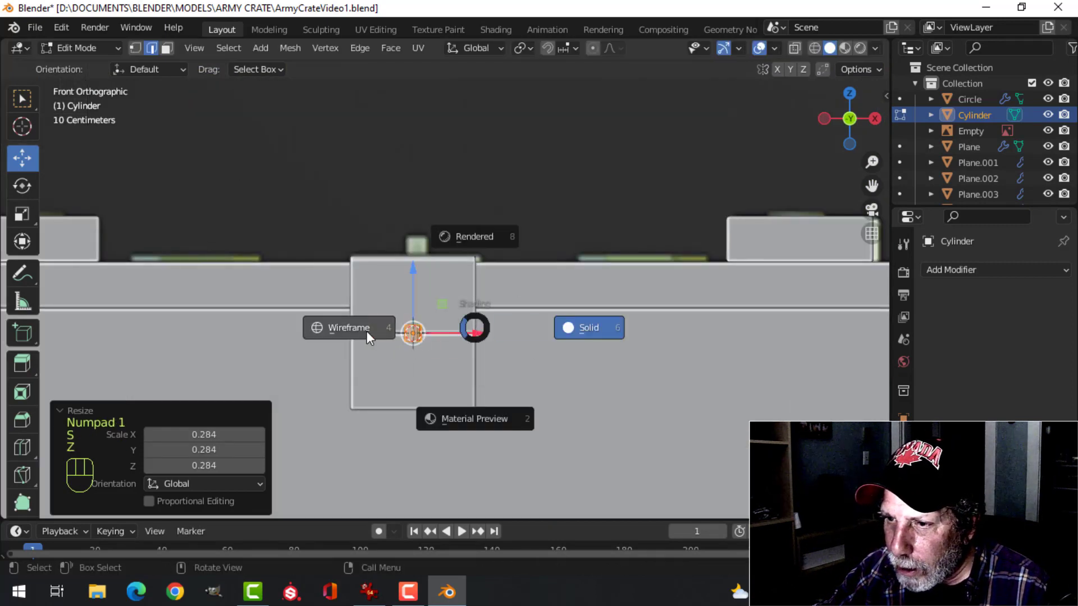
left_click(337, 328)
scroll(480, 290, "up", 4)
middle_click_drag(480, 290, 542, 227, "shift")
scroll(584, 313, "up", 2)
key("s")
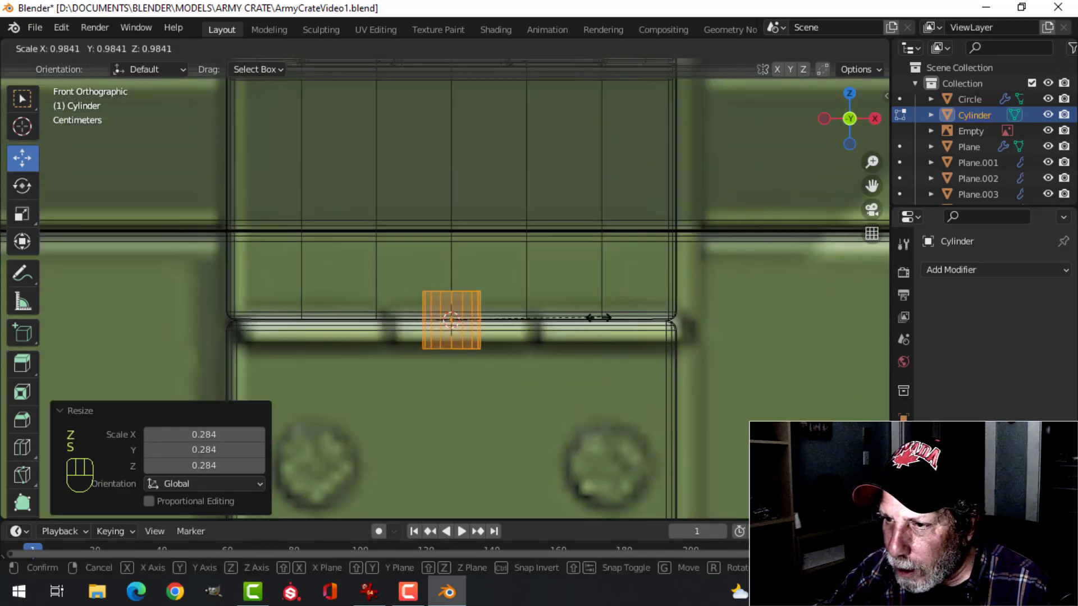
left_click(564, 327)
Rotate the cylinder 90° about the Y axis and scale it by about 0.848 to match the hinge barrel's thickness
key("r")
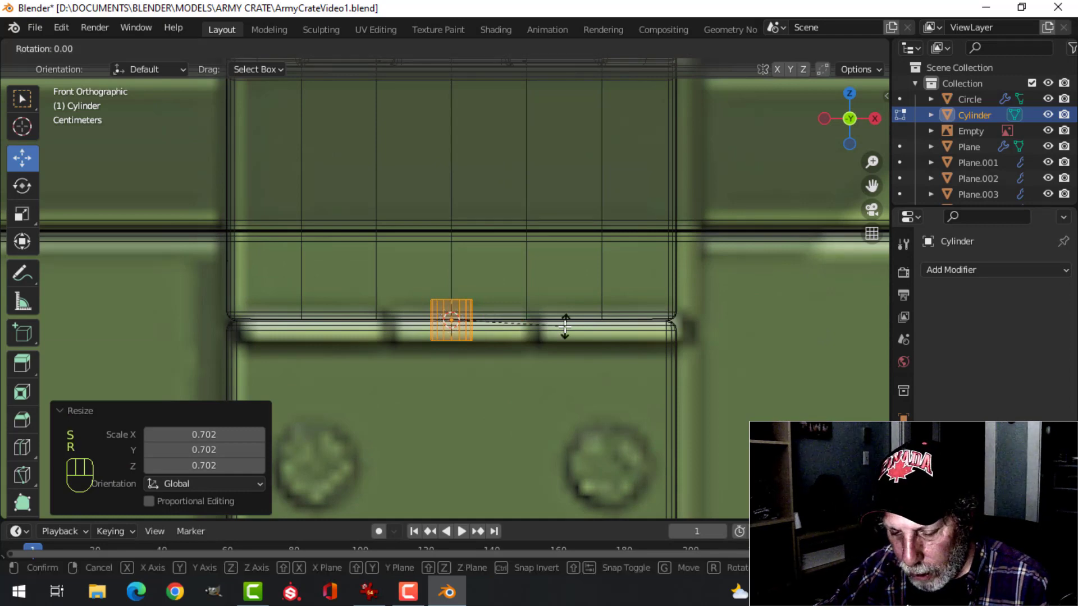
left_click(565, 327)
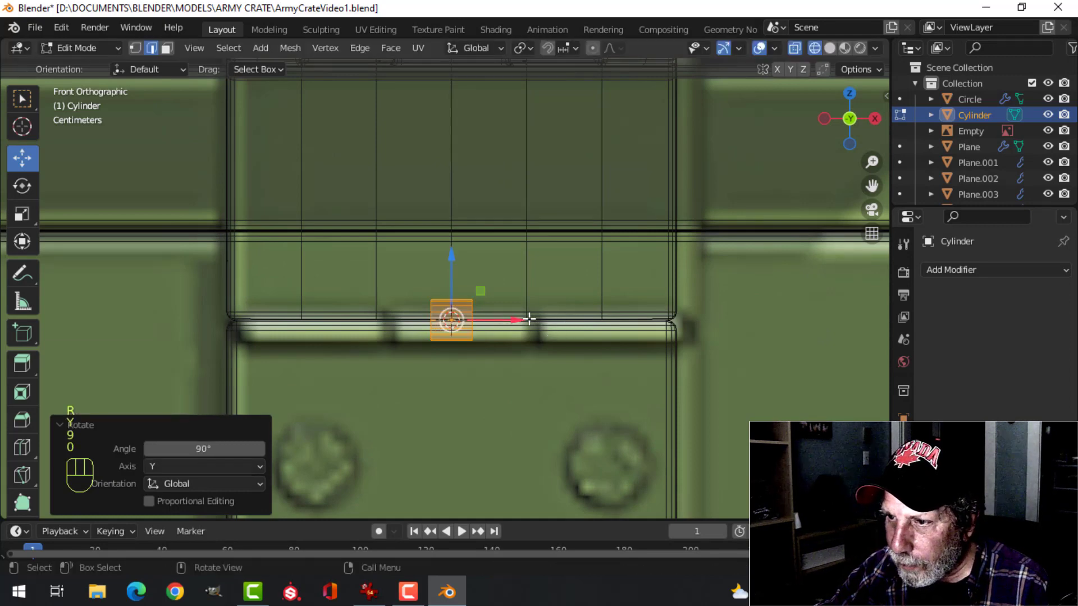
key("s")
left_click(574, 338)
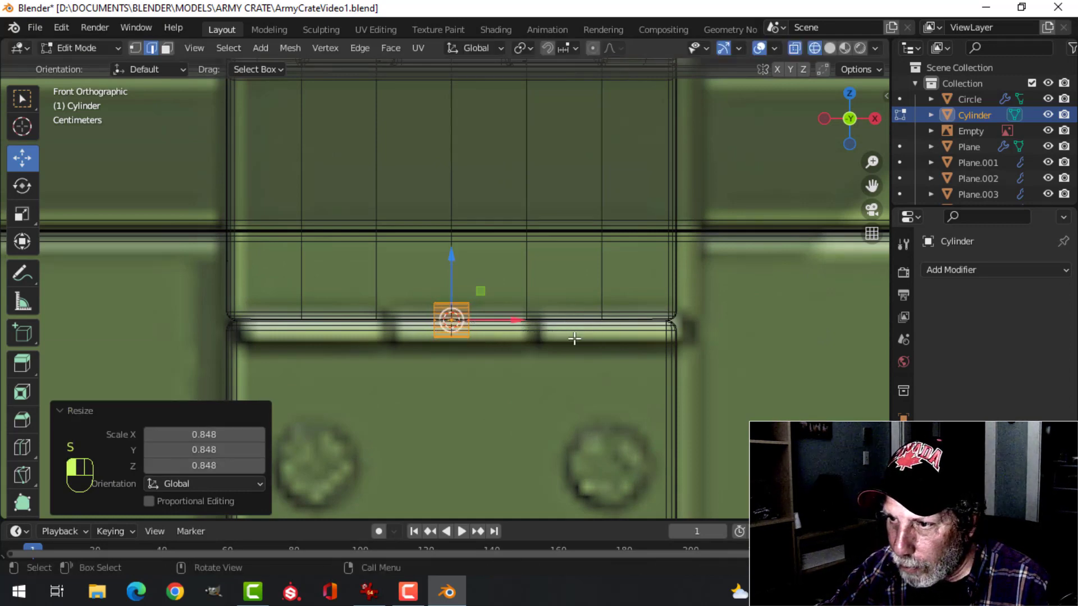
Stretch the cylinder by about 12.25 along X to span the latch width, and return to solid shading
key("s")
key("x")
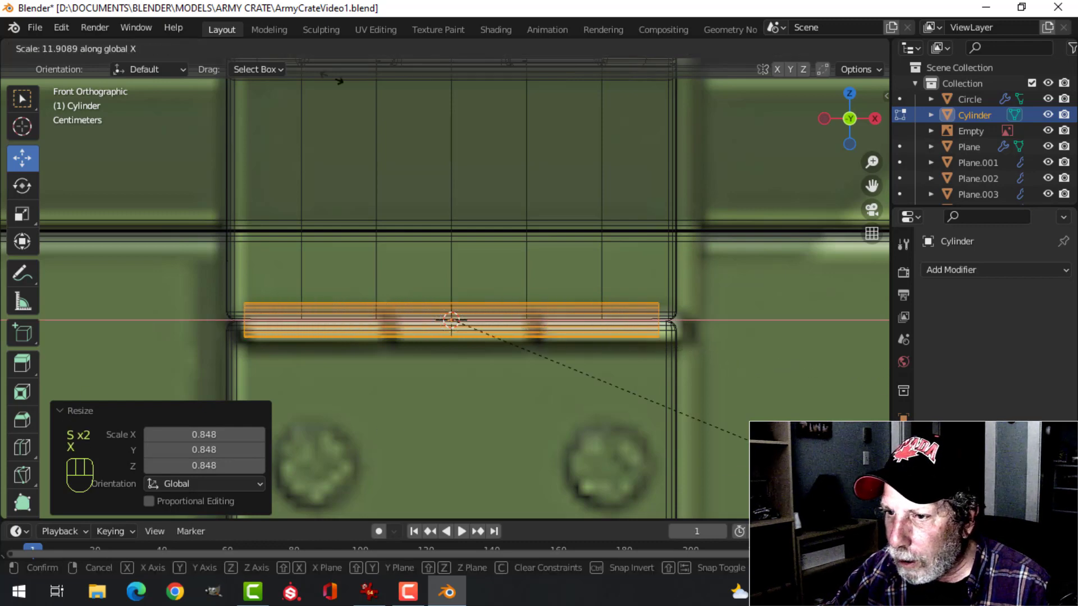
left_click(382, 85)
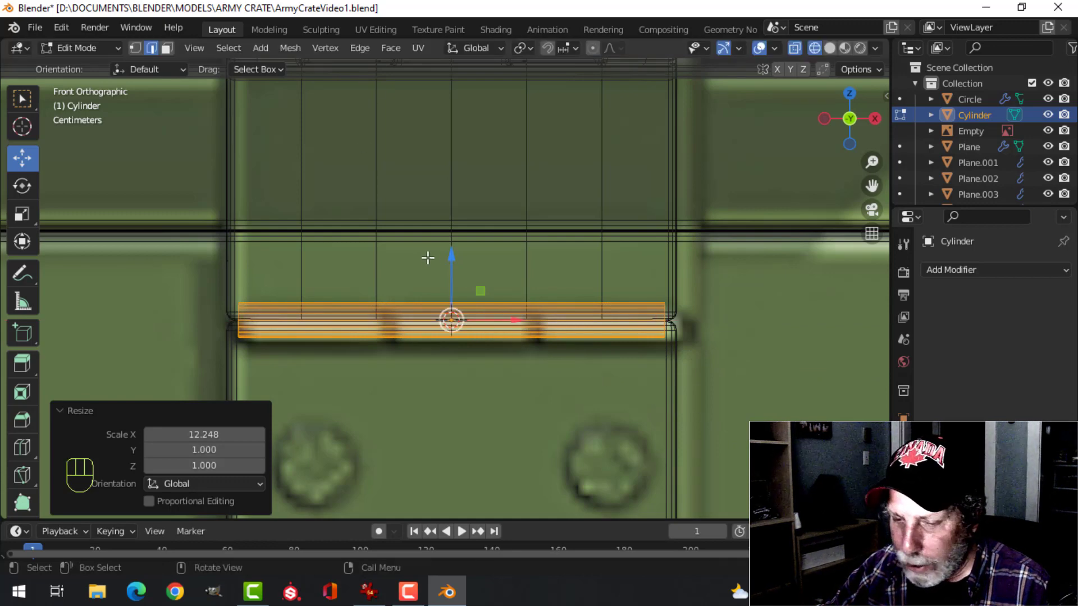
key("z")
left_click(541, 305)
Add two evenly spaced loop cuts around the hinge cylinder, dividing it into three segments
mouse_move(337, 234)
middle_mouse_down()
mouse_move(436, 236)
mouse_move(416, 238)
mouse_move(525, 363)
mouse_move(455, 363)
middle_mouse_up()
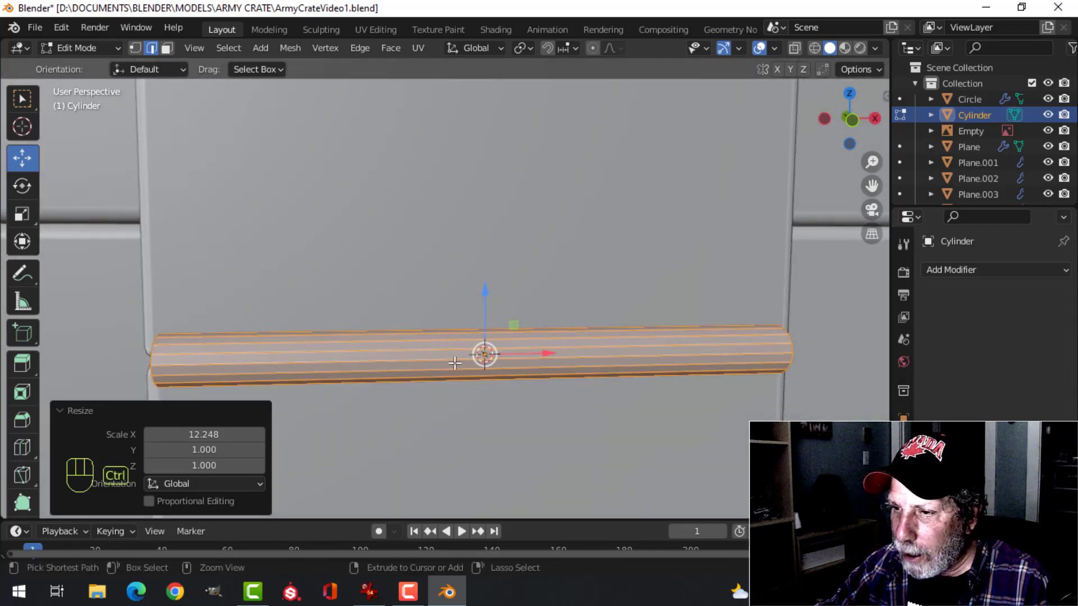
key("ctrl+r")
left_click(455, 363)
right_click(455, 363)
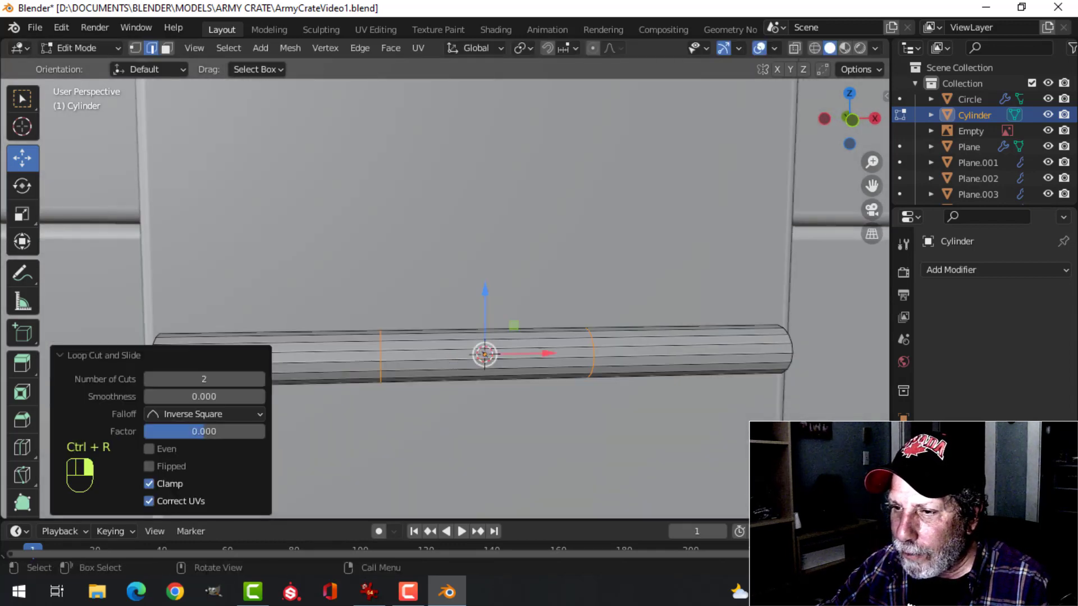
Select the ring of faces on the hinge cylinder's middle segment and separate it into its own object
key("alt+a")
middle_click_drag(494, 393, 485, 361)
key("3")
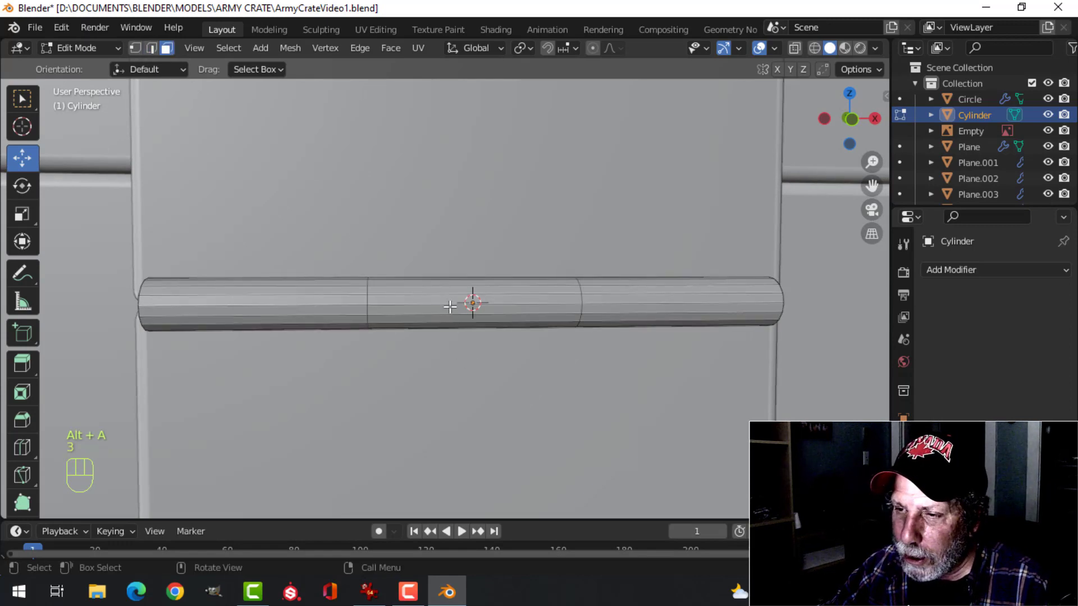
scroll(450, 307, "down", 2)
left_click(452, 295, "alt")
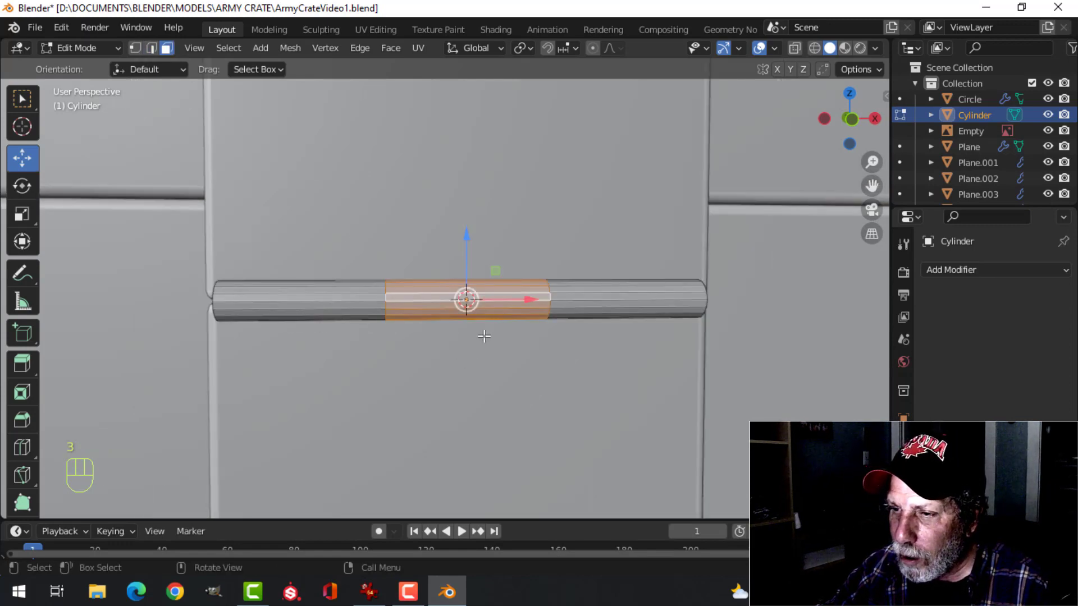
mouse_move(484, 336)
middle_mouse_down()
mouse_move(448, 332)
mouse_move(482, 344)
middle_mouse_up()
scroll(490, 362, "up", 2)
key("p")
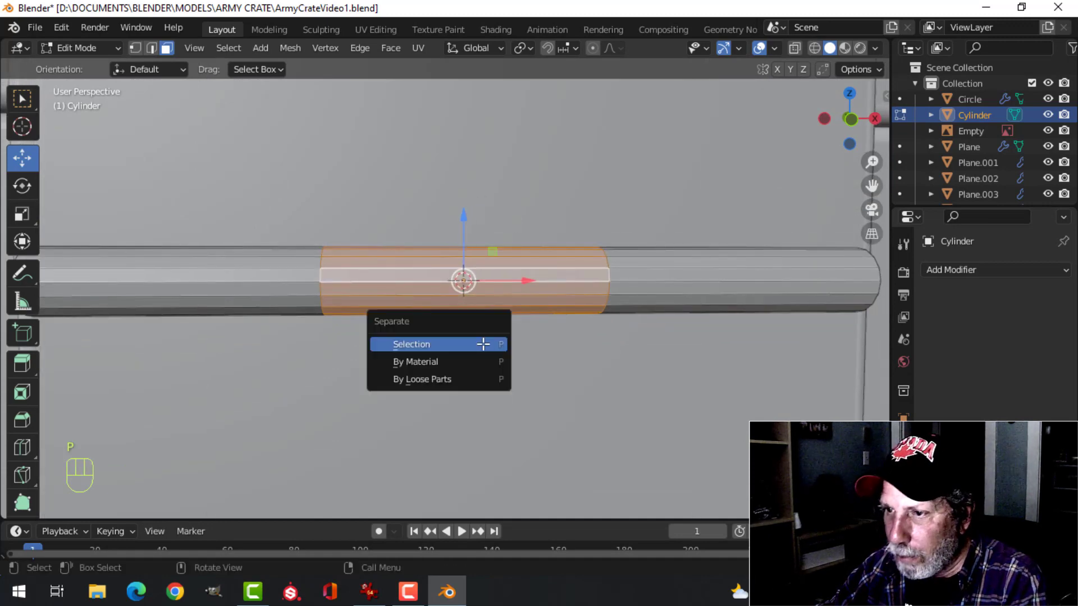
left_click(483, 344)
Select the separated middle hinge segment in Object Mode and isolate it in local view
key("Tab")
left_click(469, 340)
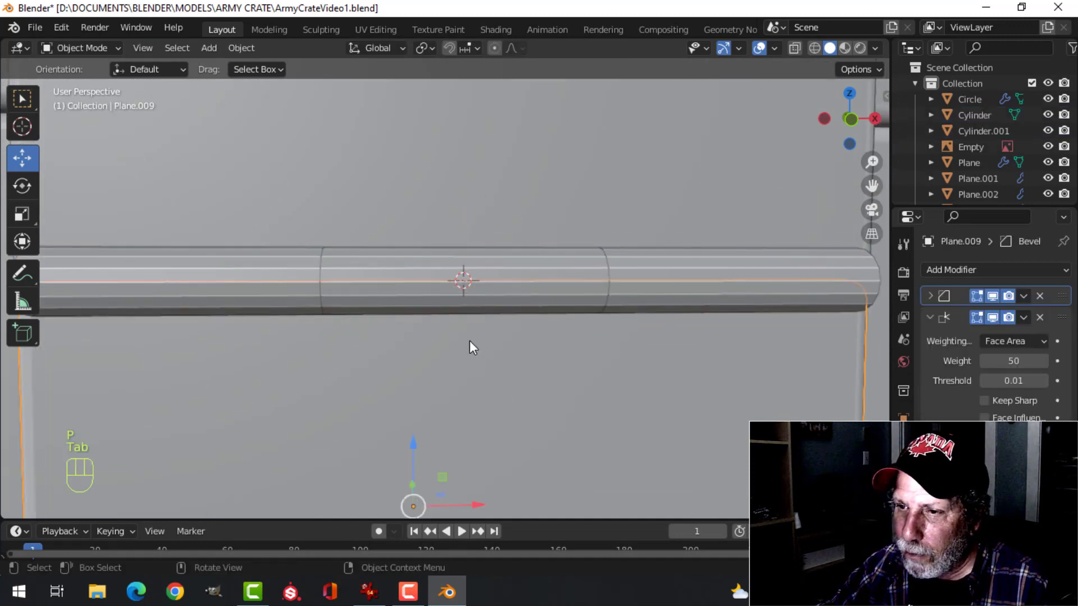
left_click(774, 282)
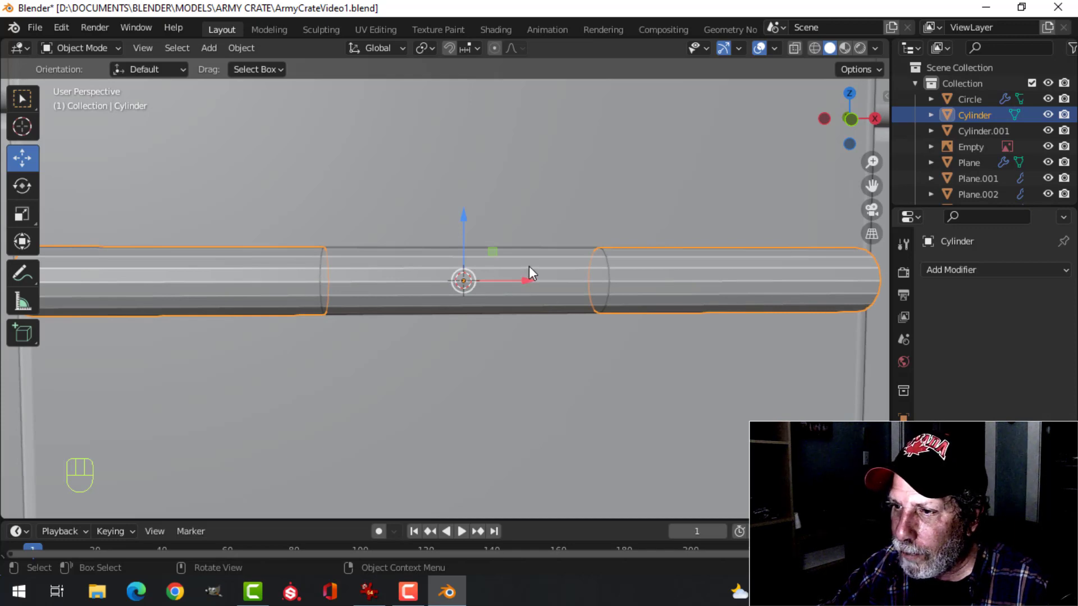
left_click(532, 298)
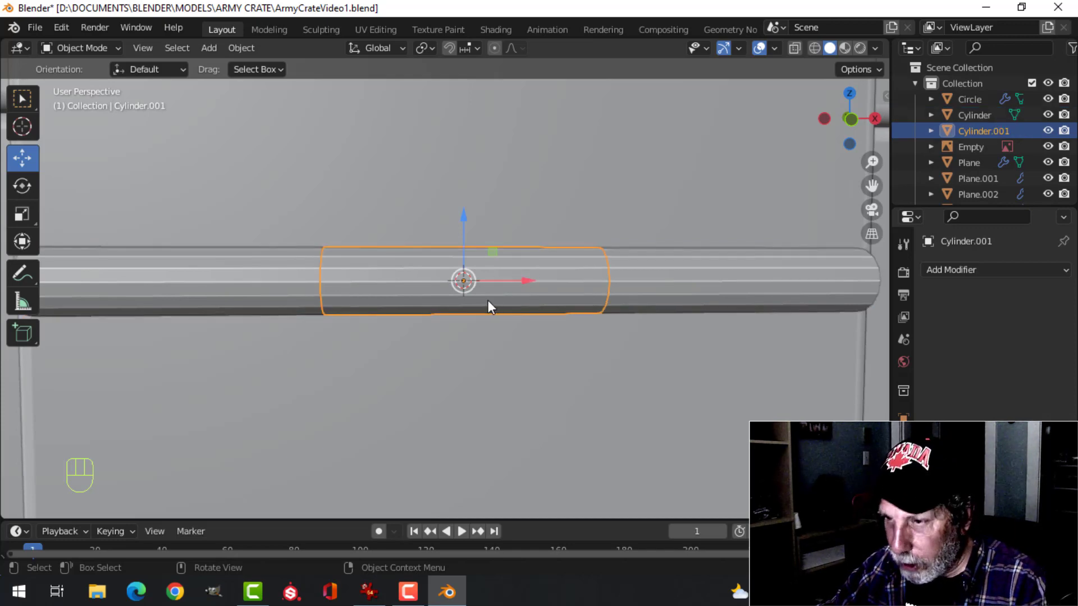
key("KP_Divide")
mouse_move(474, 310)
middle_mouse_down()
mouse_move(517, 332)
mouse_move(473, 322)
middle_mouse_up()
Fill both open ends of the middle hinge segment with faces
key("Tab")
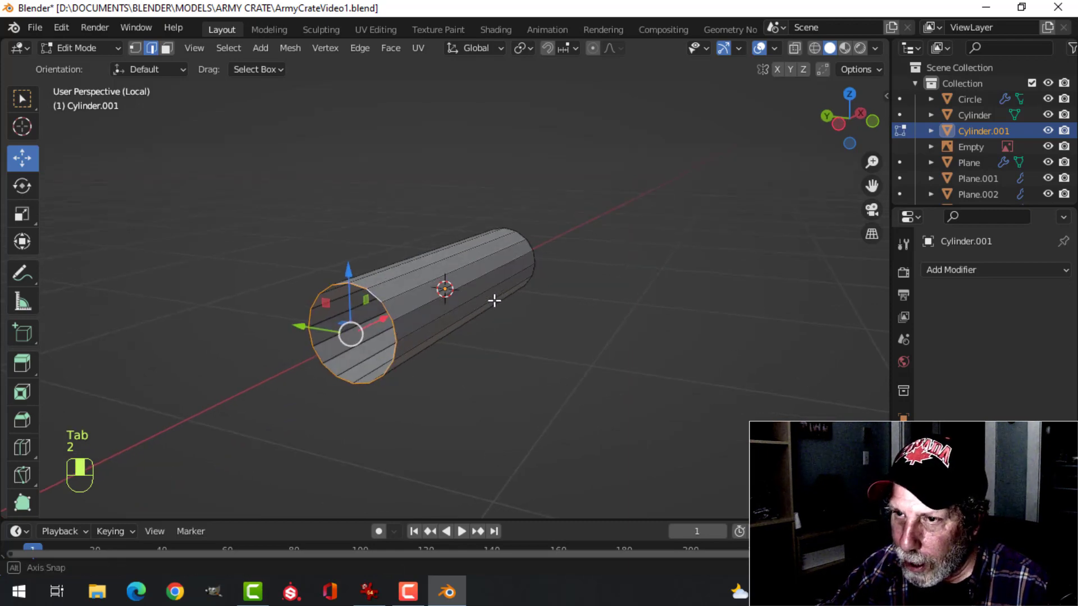
key("f")
middle_click_drag(578, 298, 534, 322)
left_click(534, 303, "alt+shift")
key("f")
key("alt+a")
Bevel the rims of both end faces on the middle hinge segment about 0.004 m wide with 3 segments
key("3")
middle_click_drag(633, 334, 589, 318)
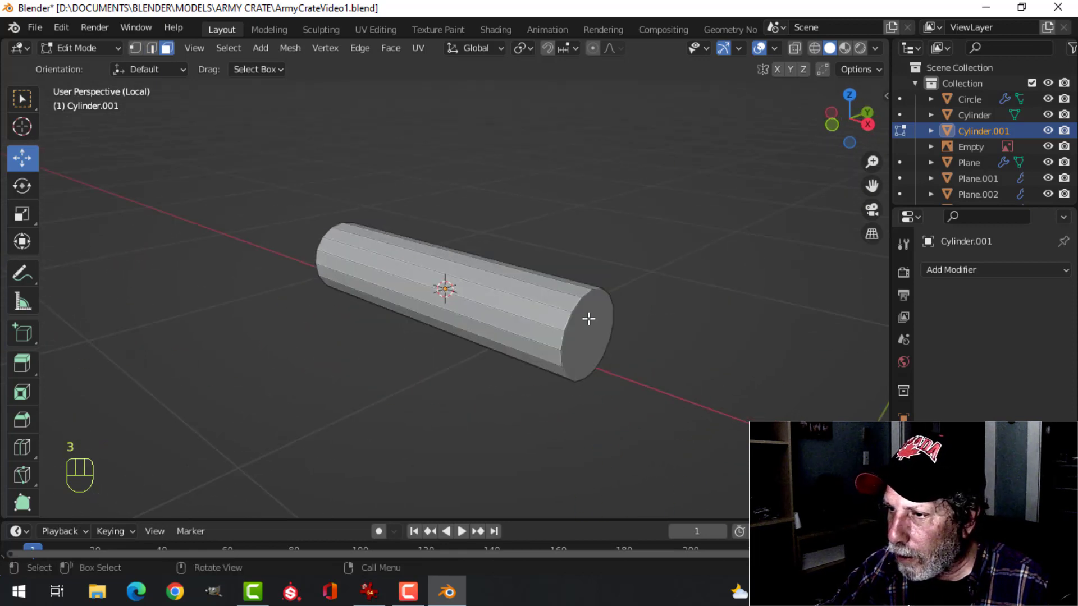
left_click(588, 320)
middle_click_drag(435, 335, 539, 331)
left_click(291, 315, "shift")
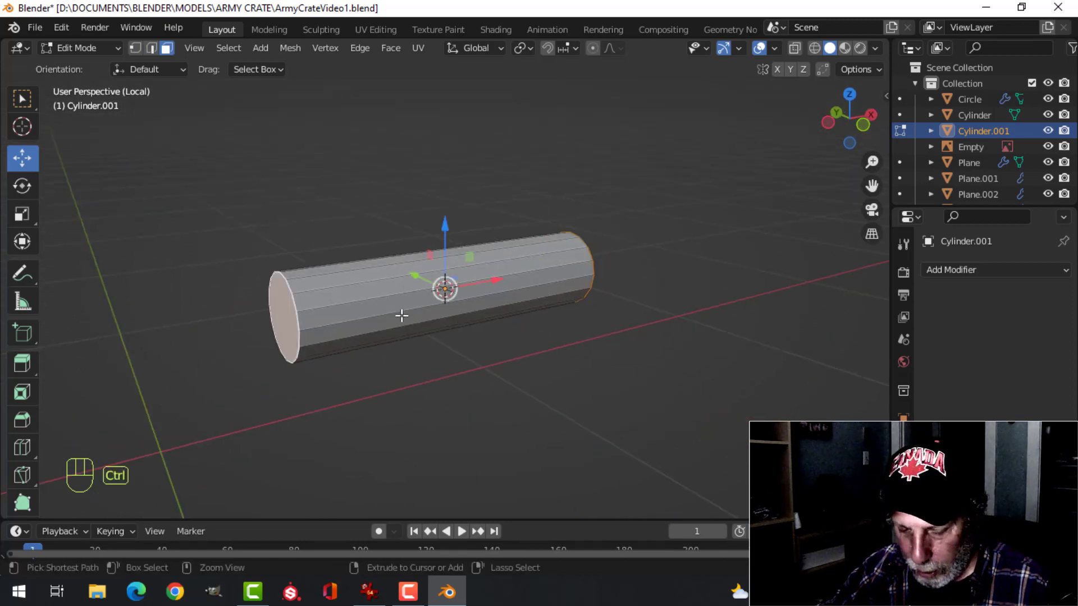
key("ctrl+b")
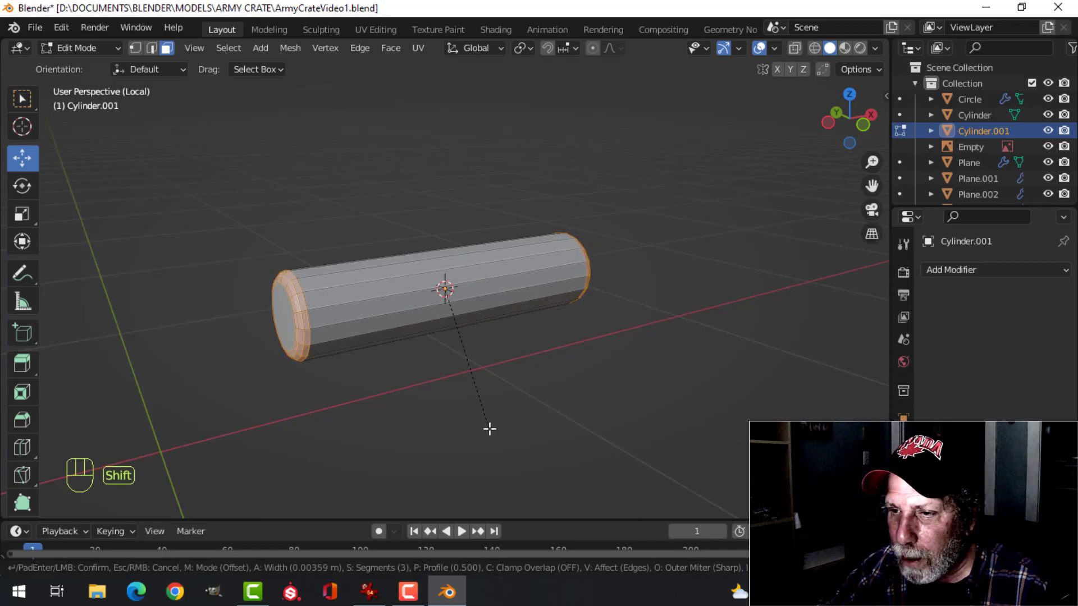
left_click(496, 439)
Shade the middle hinge segment smooth, clear the selection and leave local view
key("Tab")
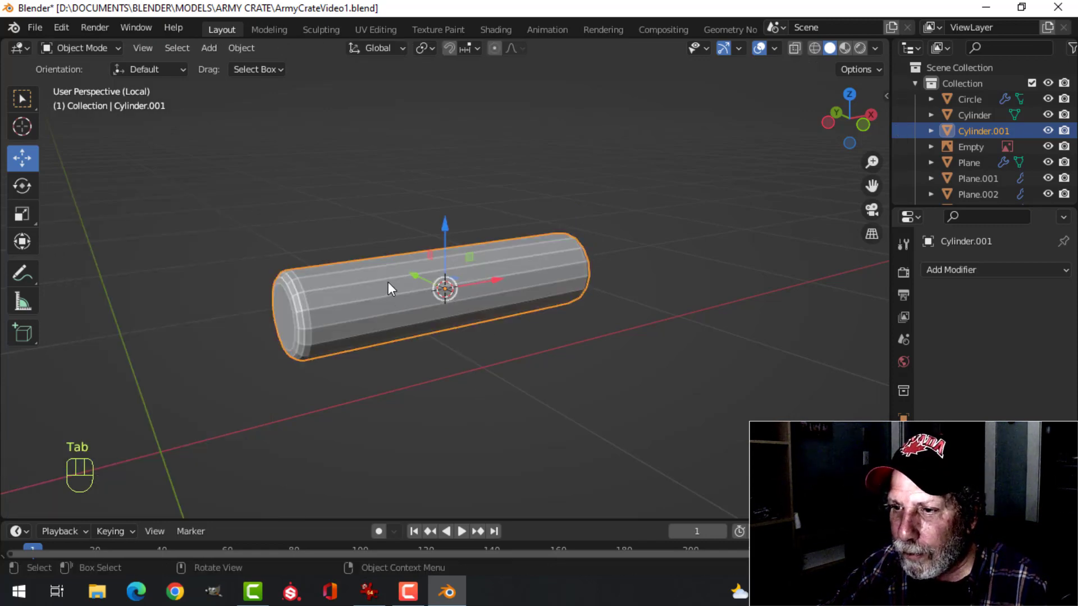
right_click(388, 282)
left_click(388, 282)
key("alt+a")
key("KP_Divide")
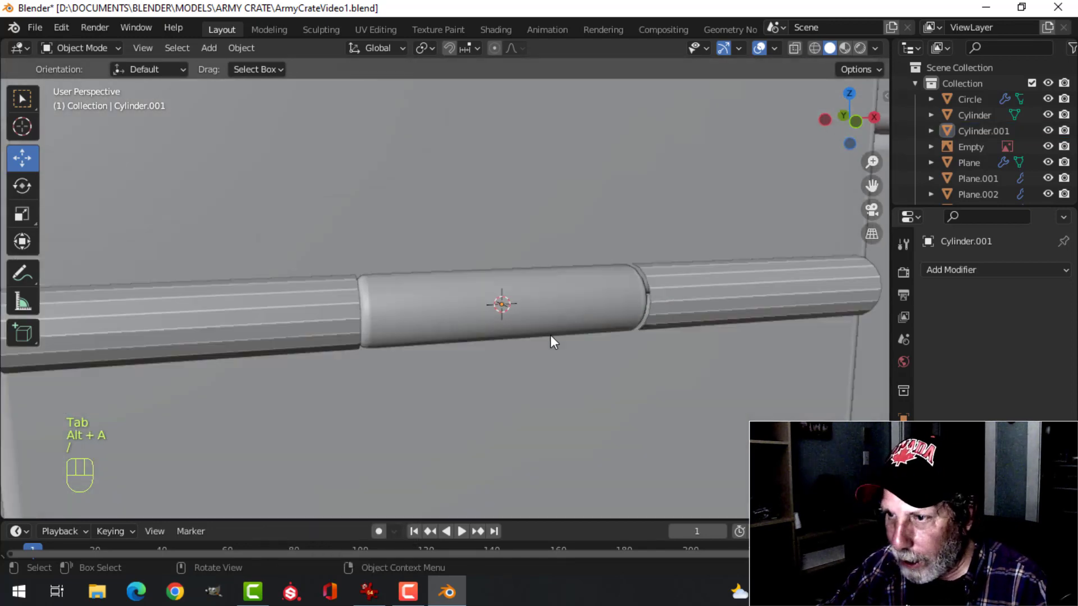
Select the object holding the two outer hinge segments and isolate it in local view
left_click(254, 291)
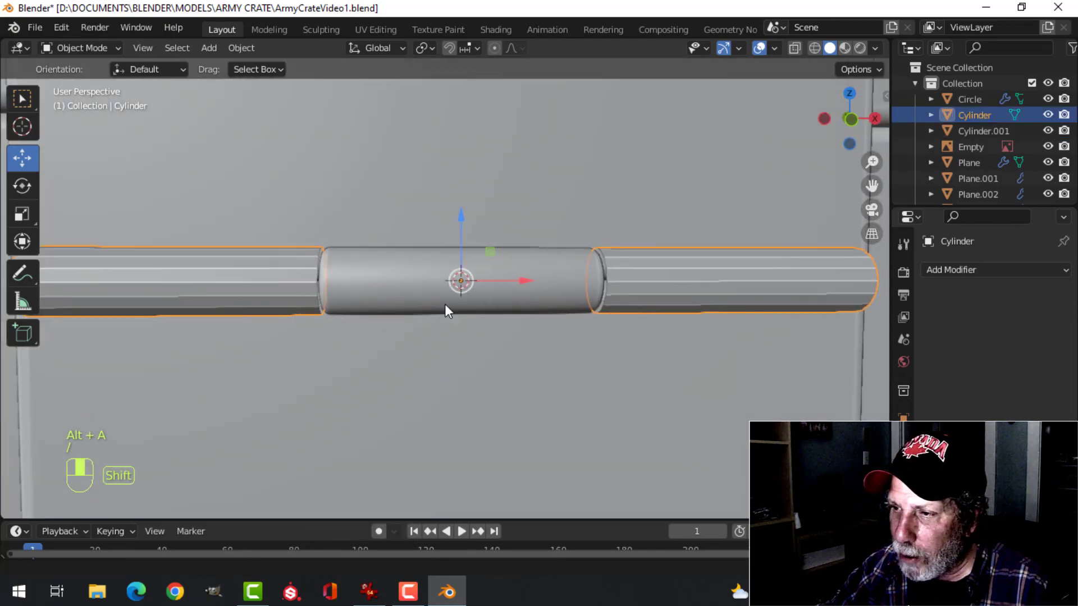
middle_click_drag(445, 306, 449, 299)
key("slash")
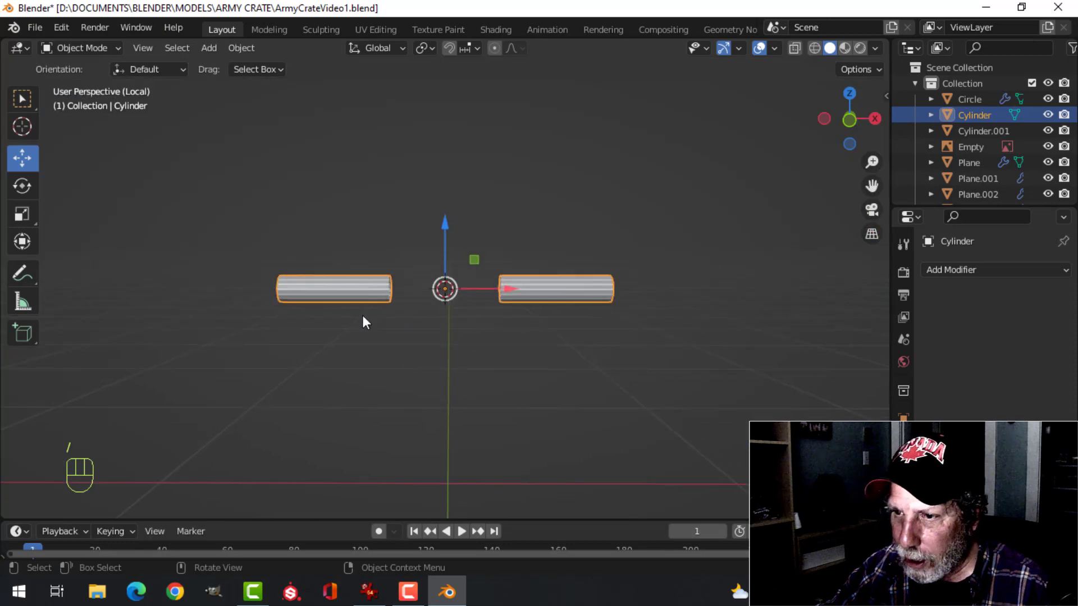
middle_click_drag(362, 315, 178, 331)
Fill the open inner ends of both outer hinge segments with faces
key("Tab")
middle_click_drag(464, 300, 526, 344, "shift")
scroll(453, 327, "up", 3)
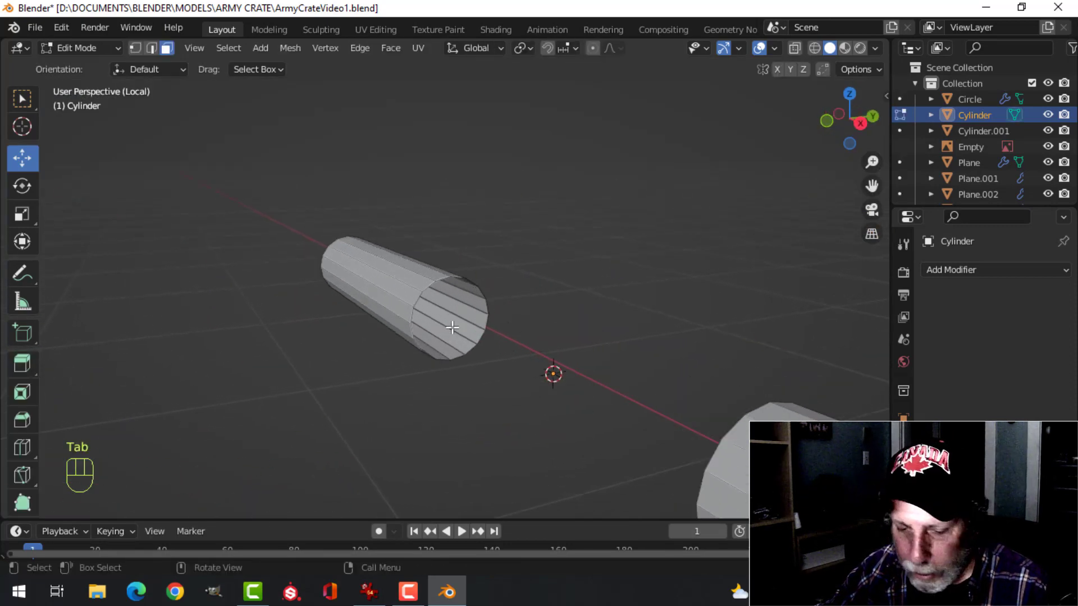
scroll(456, 318, "up", 3)
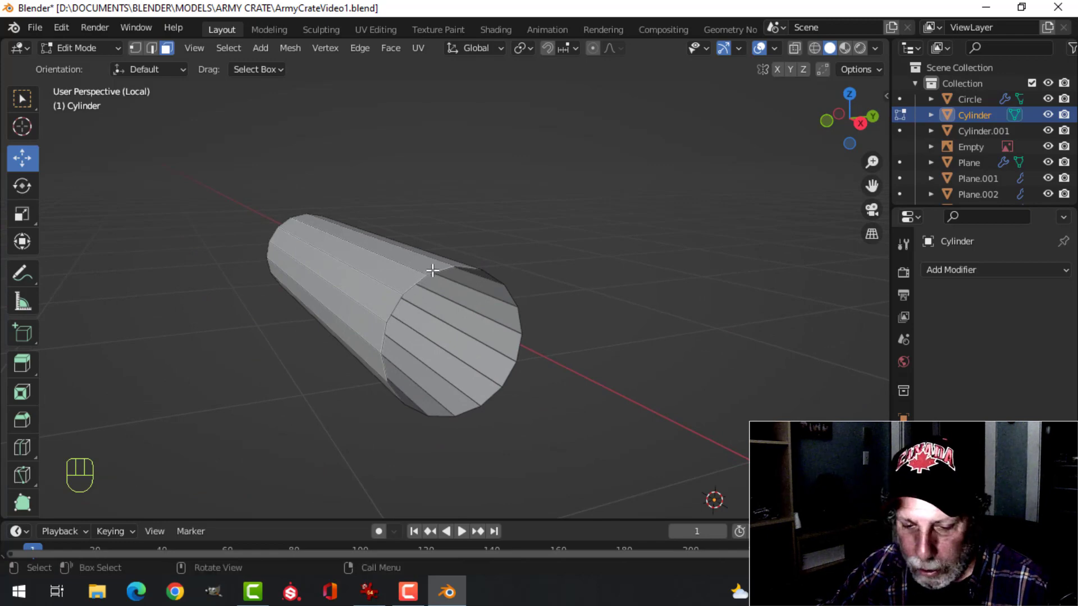
left_click(434, 270, "alt+shift")
key("f")
key("alt+a")
middle_click_drag(457, 301, 634, 252)
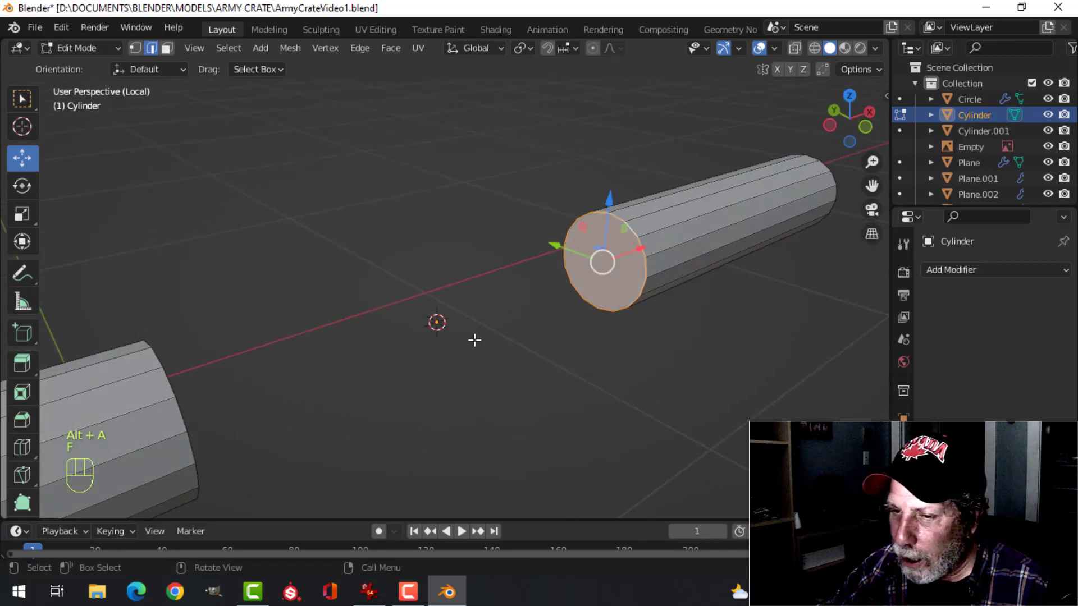
middle_click_drag(475, 341, 365, 356)
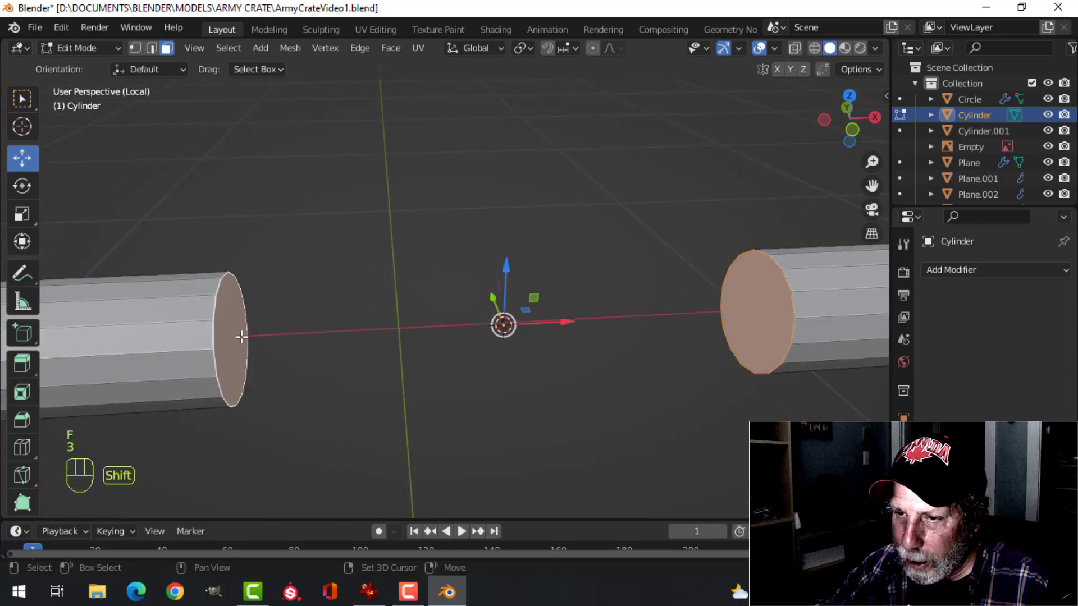
Bevel the rims of both end faces on both outer hinge segments about 0.004 m wide with 3 segments
middle_click_drag(241, 337, 301, 353)
scroll(240, 398, "down", 4)
scroll(192, 424, "down", 3)
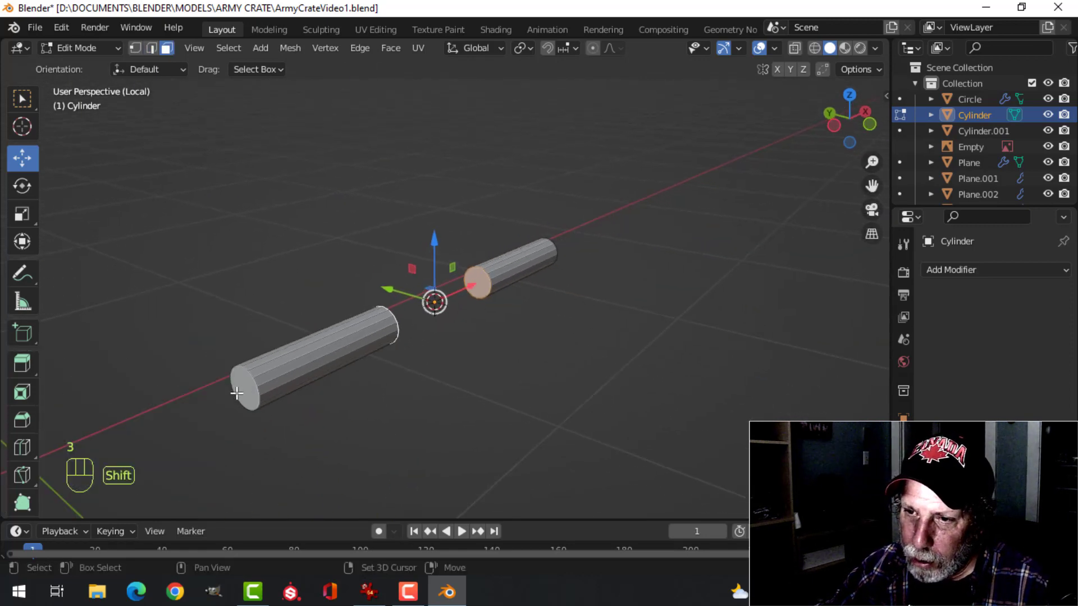
middle_click_drag(561, 346, 533, 377)
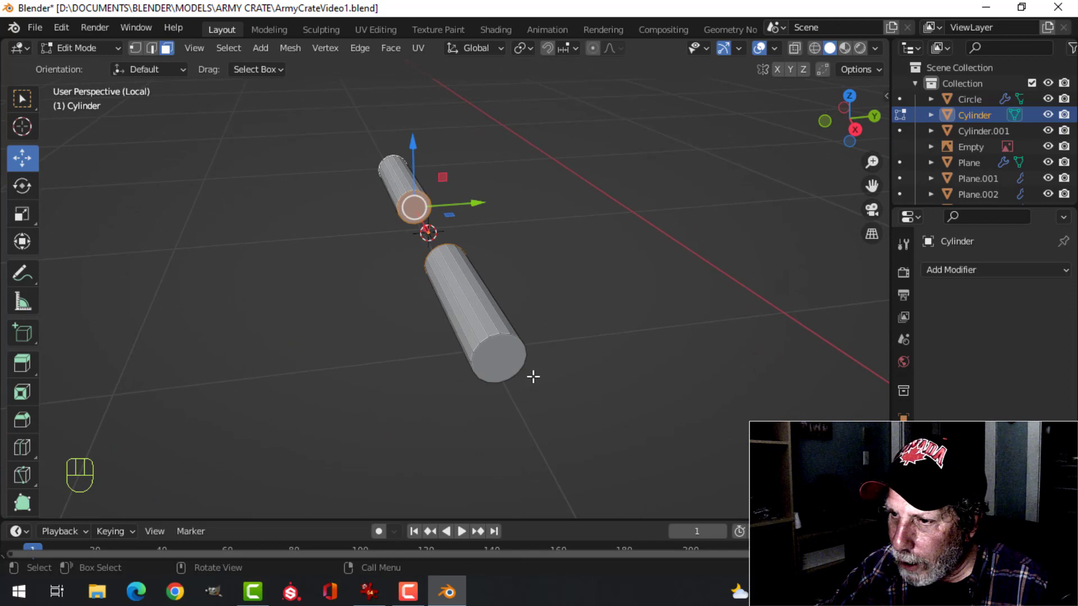
left_click(499, 360, "shift")
scroll(449, 331, "up", 3)
middle_click_drag(350, 316, 483, 309)
middle_click_drag(582, 284, 468, 310, "shift")
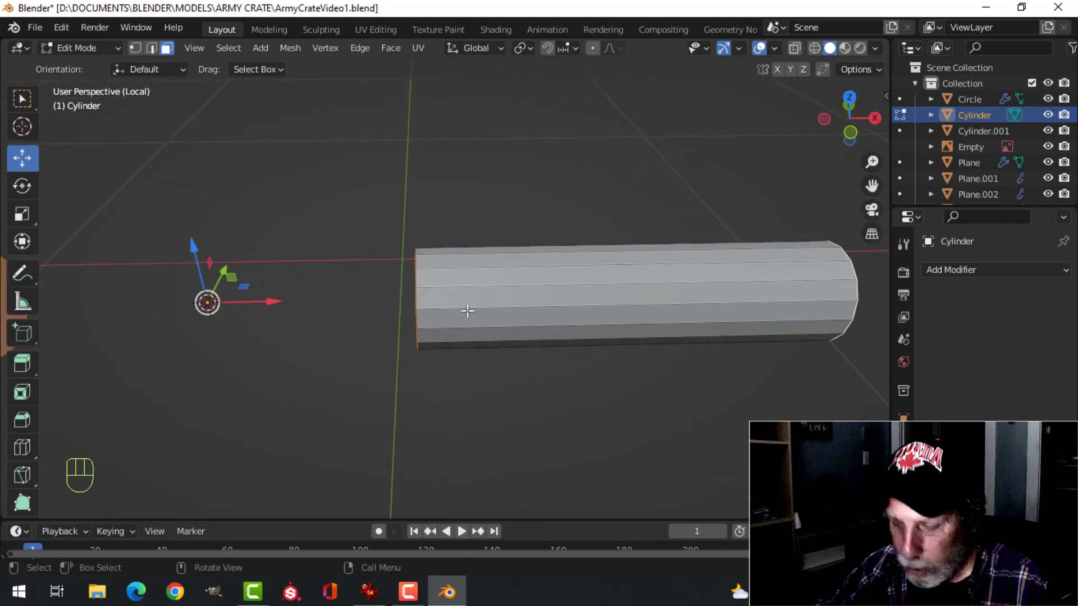
key("ctrl+b")
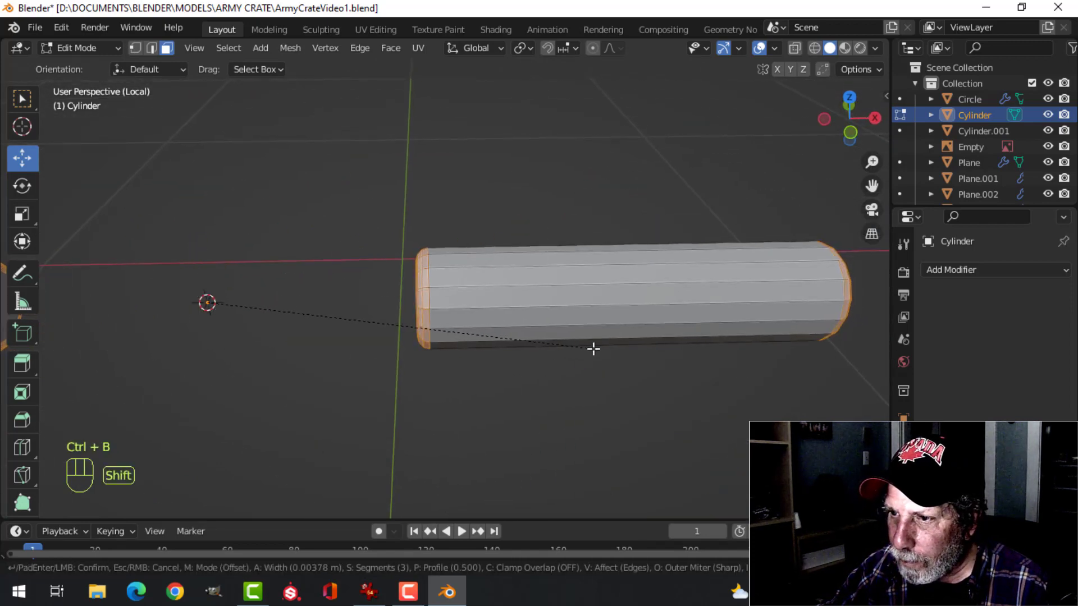
left_click(563, 320)
Shade the outer hinge segments smooth, leave local view and clear the selection
key("Tab")
right_click(551, 292)
left_click(551, 283)
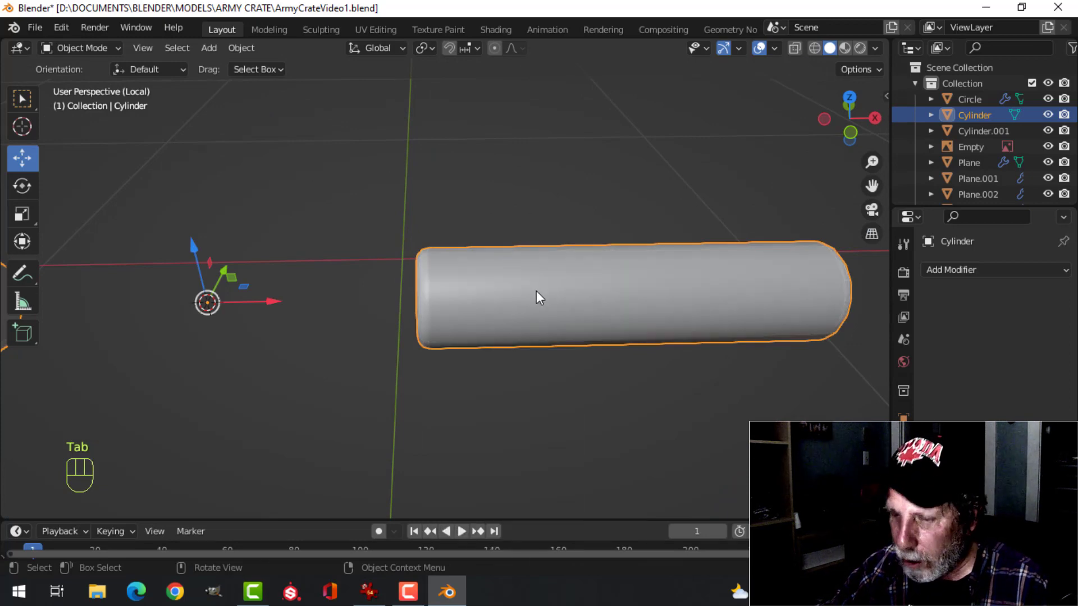
key("slash")
key("alt+a")
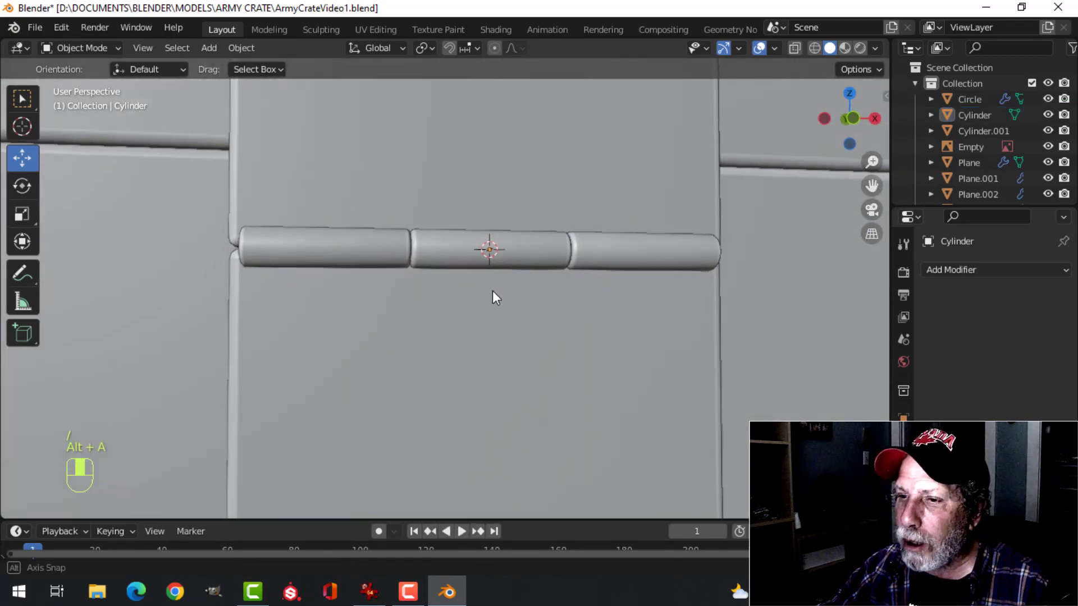
Check the face orientation of the hinge and the whole crate with the Face Orientation overlay, switching it off again
scroll(460, 295, "down", 3)
middle_click_drag(426, 300, 511, 311)
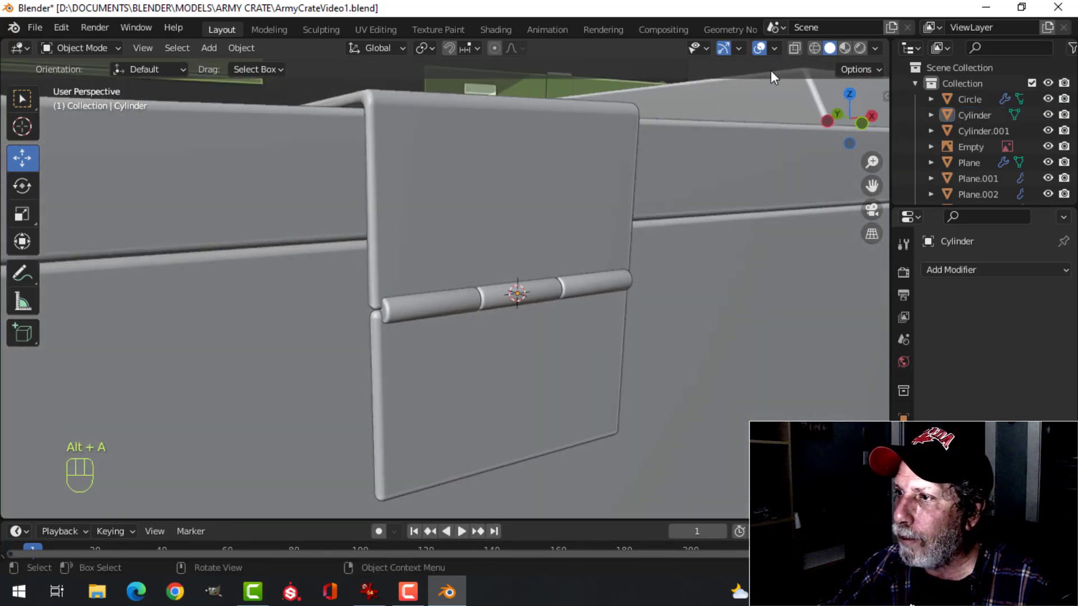
left_click(774, 48)
left_click(735, 337)
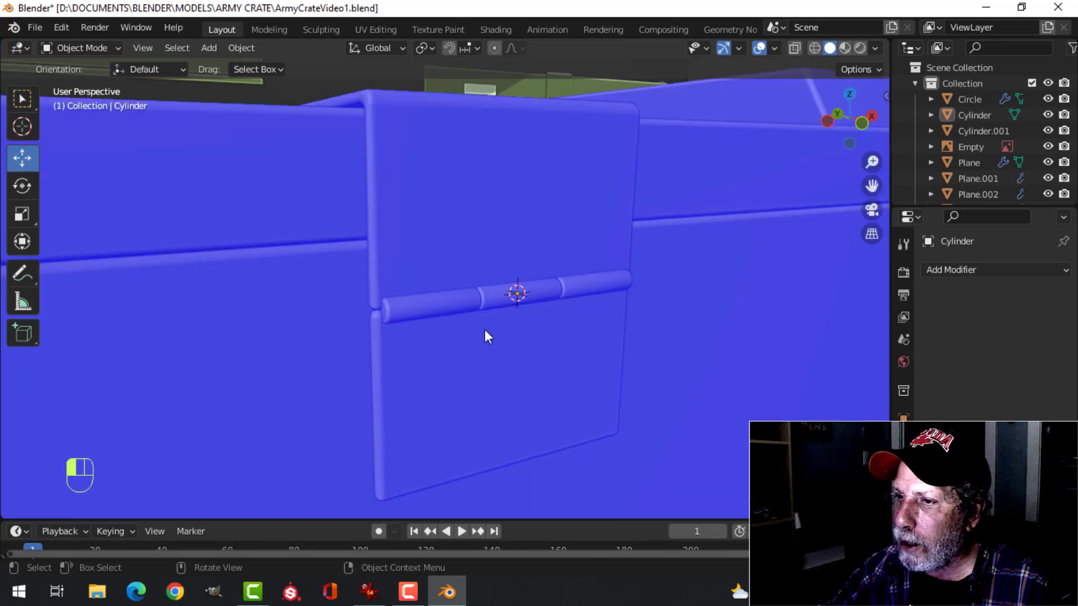
scroll(484, 329, "down", 3)
middle_click_drag(484, 329, 713, 152)
scroll(506, 270, "down", 2)
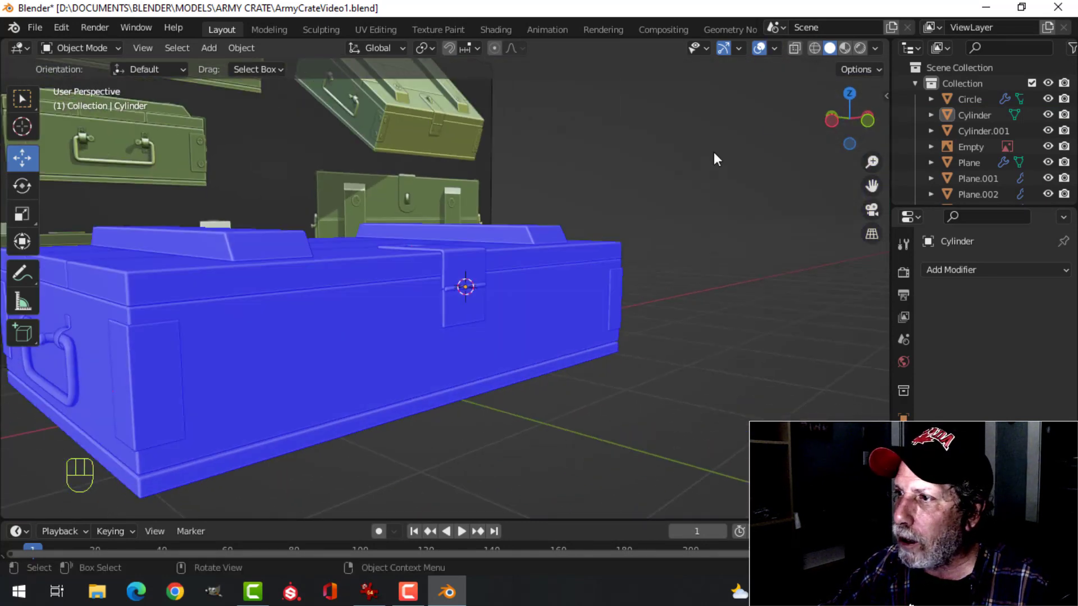
left_click(775, 47)
left_click(715, 335)
scroll(496, 289, "up", 3)
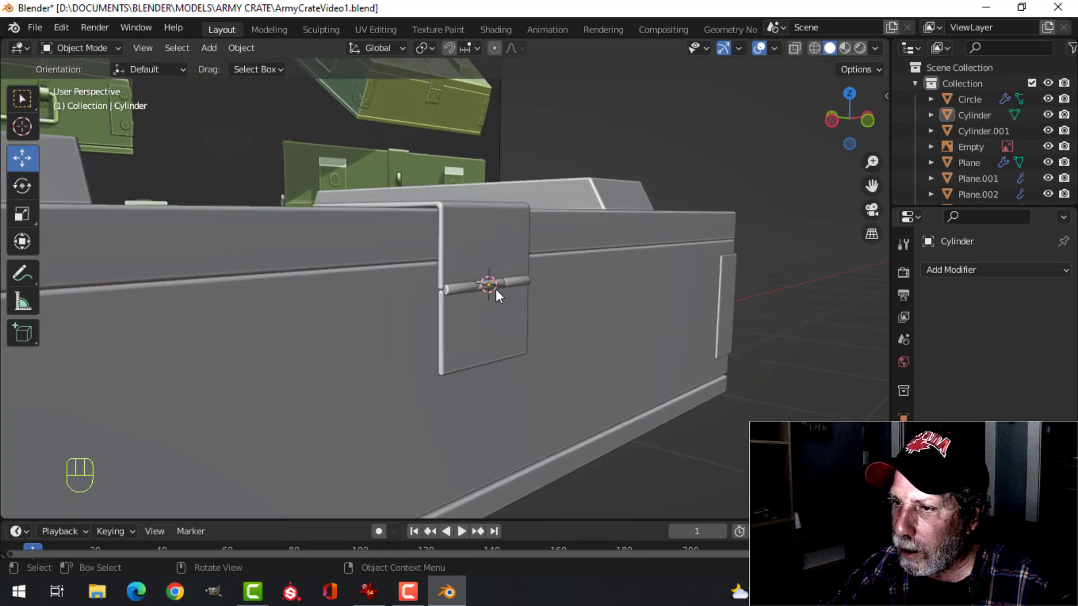
scroll(500, 291, "up", 4)
middle_click_drag(511, 303, 594, 325)
Enable Auto Smooth at 30° for the outer hinge segments and the middle segment, and clear the selection
left_click(444, 304)
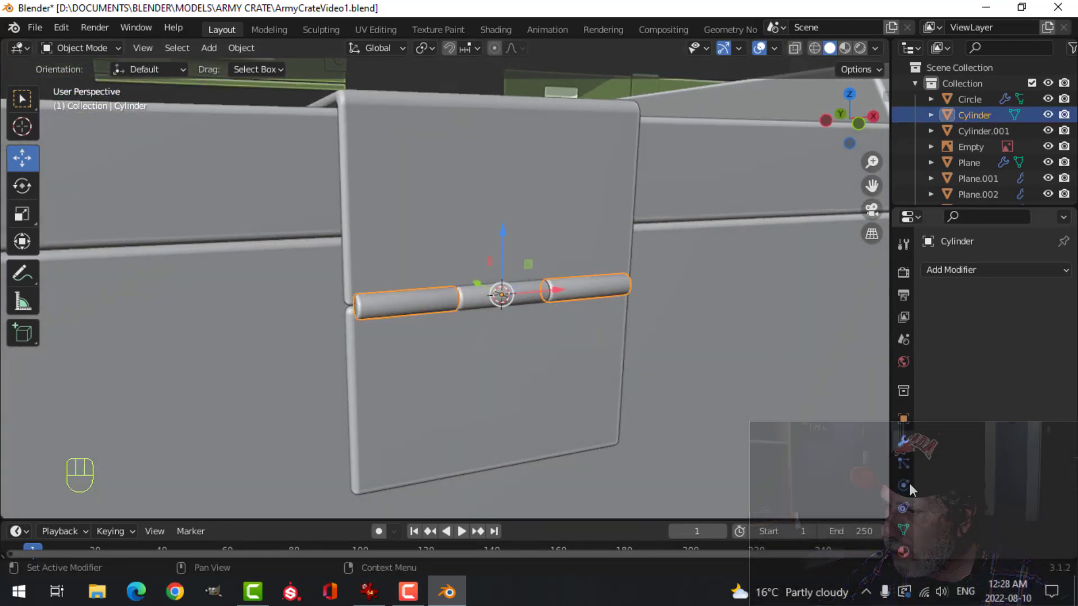
left_click(903, 530)
scroll(960, 522, "down", 4)
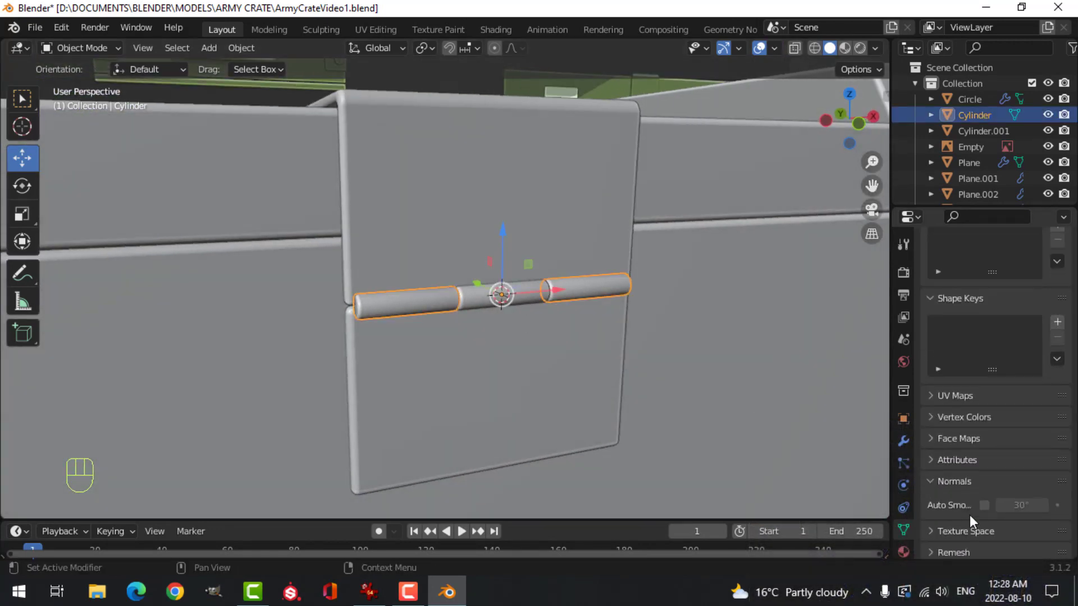
left_click(985, 505)
left_click(488, 301)
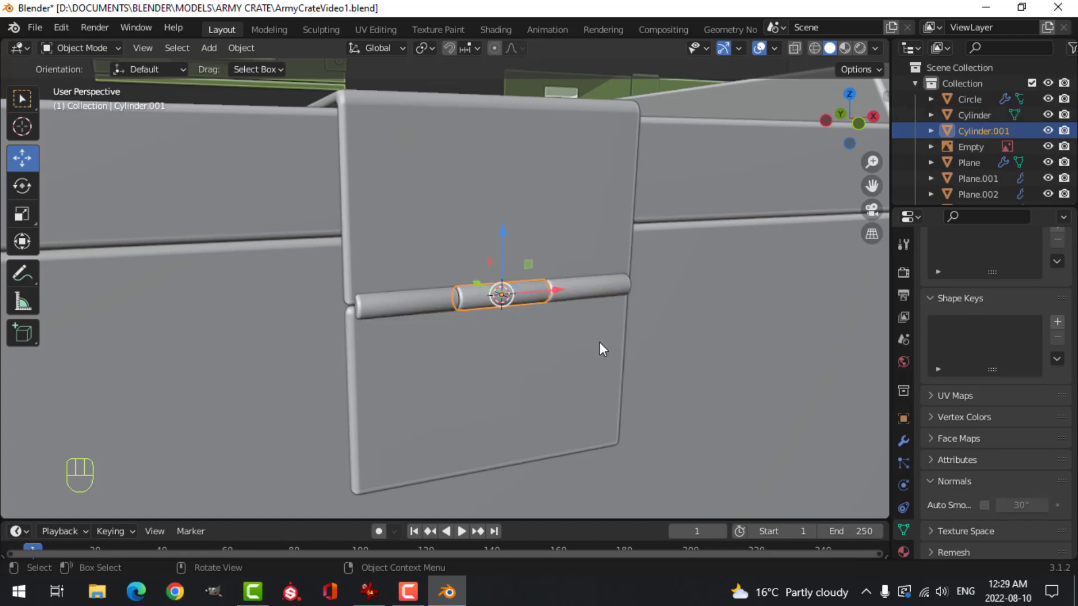
left_click(986, 507)
scroll(626, 332, "up", 4)
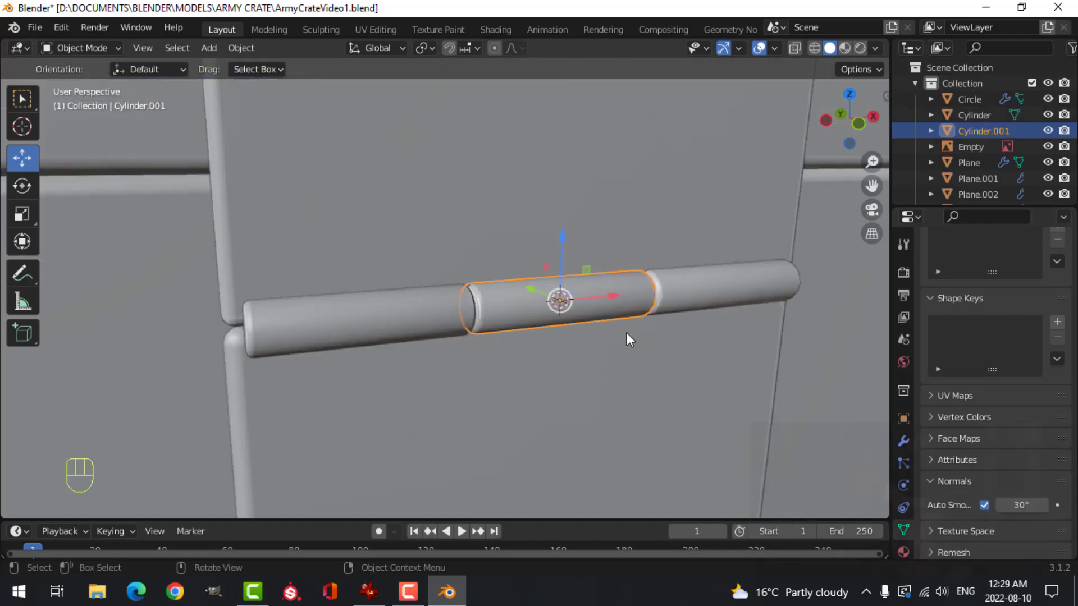
key("alt+a")
Examine the hinge barrel and the front latch on the crate from several angles
middle_click_drag(653, 333, 628, 335)
scroll(611, 330, "down", 4)
scroll(604, 332, "down", 3)
middle_click_drag(505, 325, 567, 352)
scroll(579, 314, "down", 3)
middle_click_drag(585, 281, 677, 327, "shift")
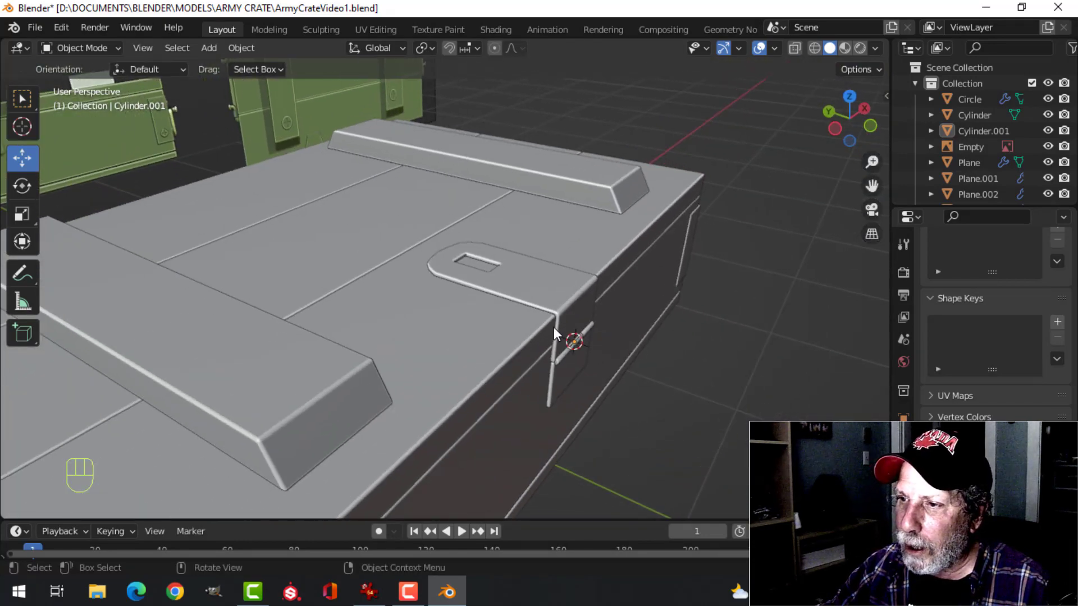
middle_click_drag(554, 328, 494, 369)
scroll(416, 324, "down", 3)
Snap the 3D cursor to the centre of the rectangular slot in the latch strap, using the slot's edge loop
scroll(519, 328, "up", 5)
scroll(497, 370, "up", 5)
middle_click_drag(533, 403, 528, 292, "shift")
middle_click_drag(528, 292, 532, 231)
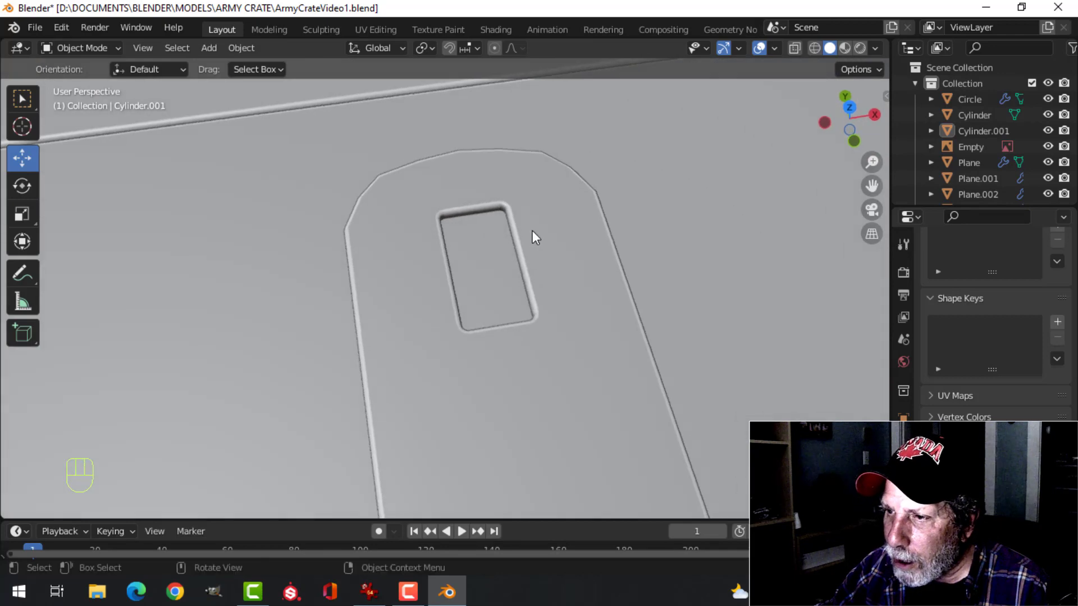
left_click(533, 232)
key("Tab")
middle_click_drag(582, 284, 508, 229)
scroll(535, 251, "up", 3)
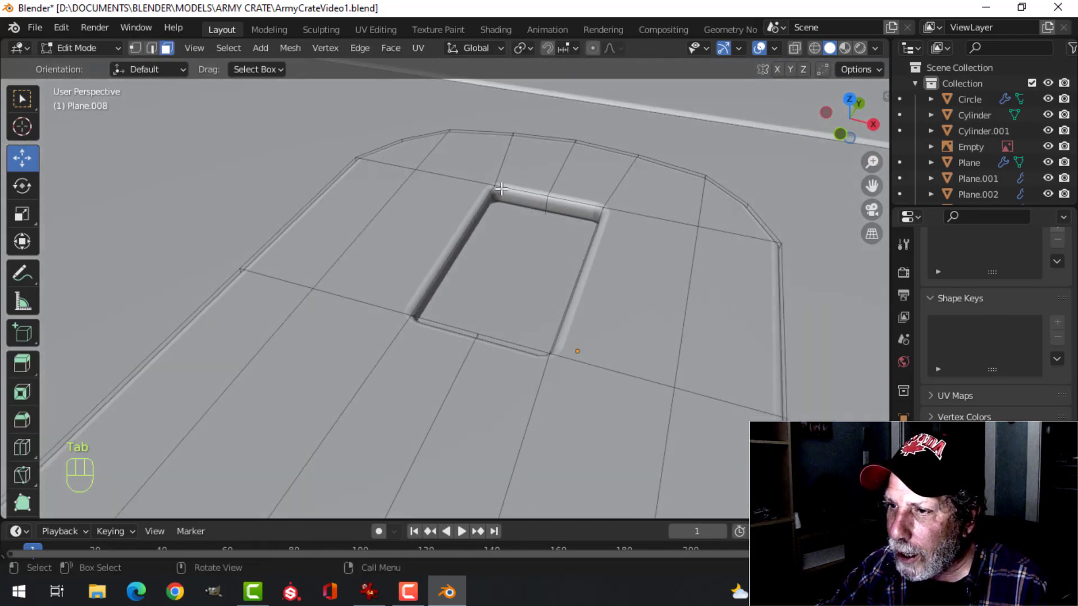
key("2")
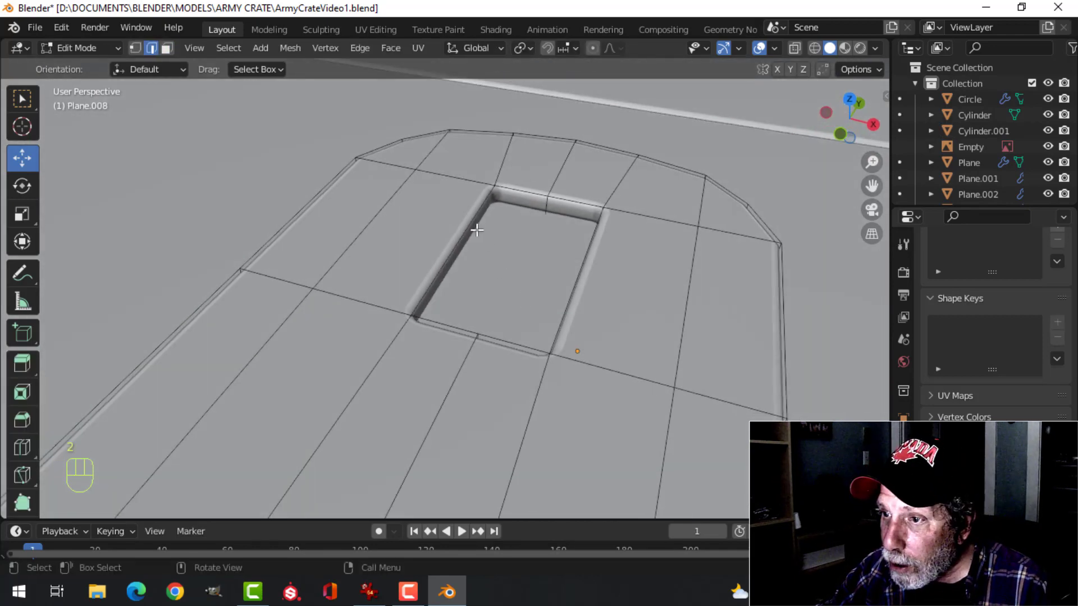
left_click(471, 234, "alt")
left_click(562, 333, "alt+shift")
key("shift+s")
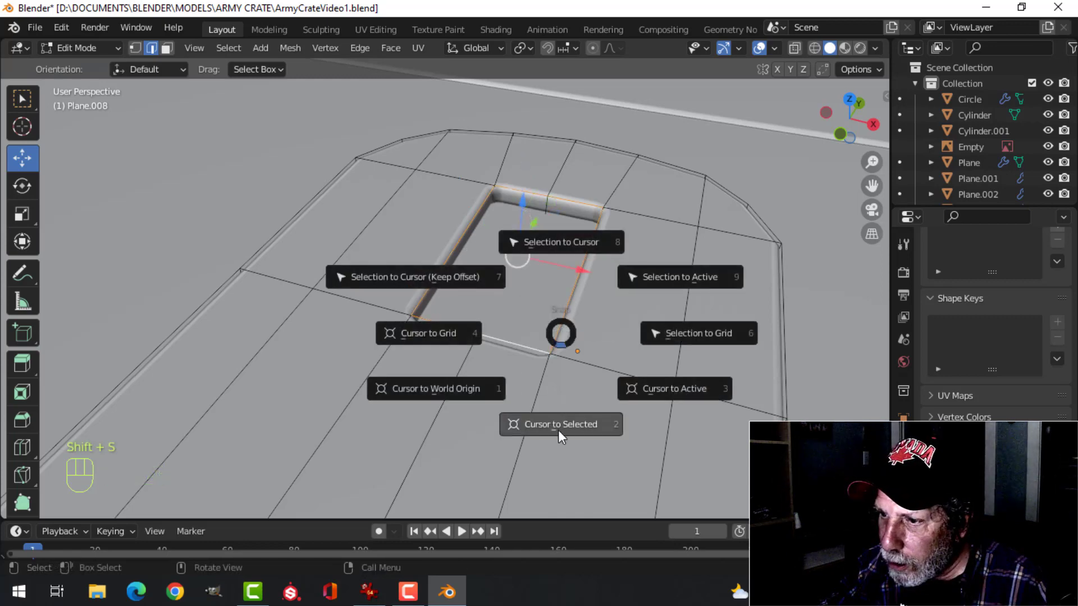
left_click(558, 428)
key("Tab")
Add a 16-vertex circle at the slot's centre and scale its mesh down to about 0.112
middle_click_drag(609, 343, 559, 314)
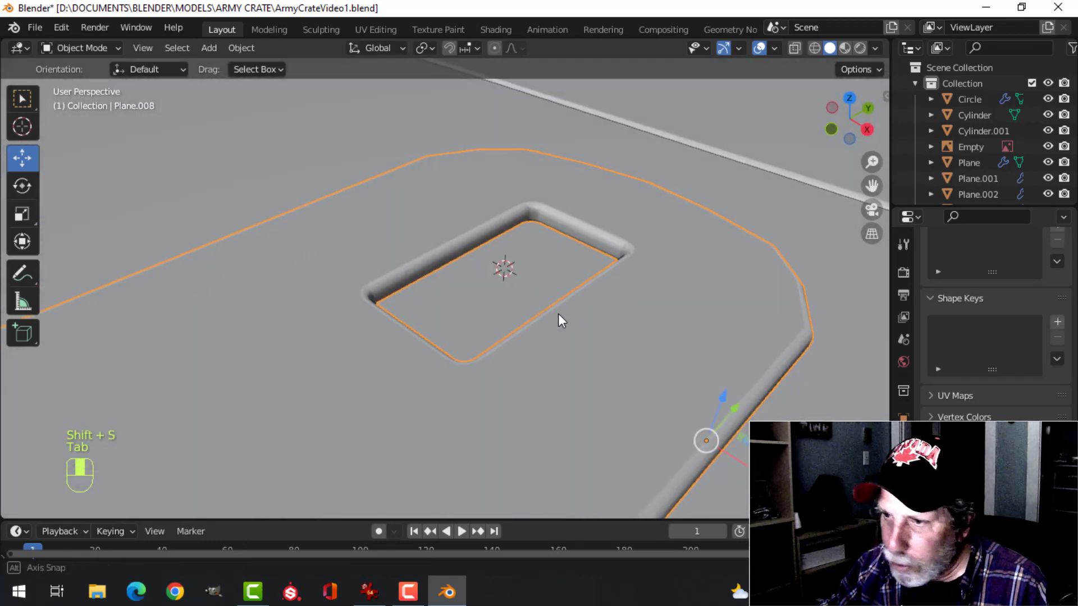
key("shift+a")
mouse_move(513, 251)
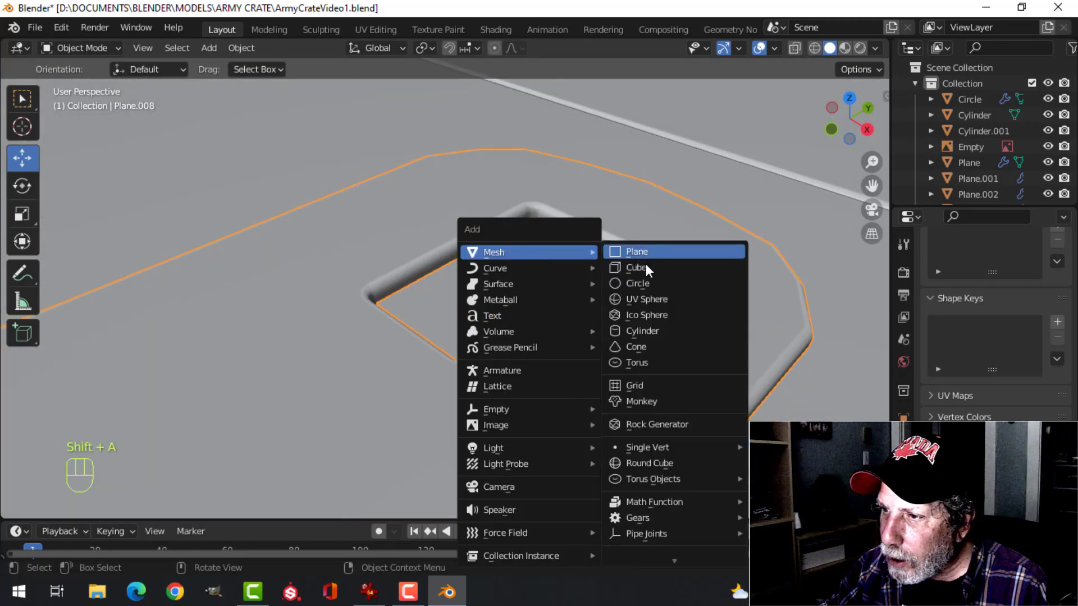
left_click(621, 284)
scroll(486, 335, "down", 5)
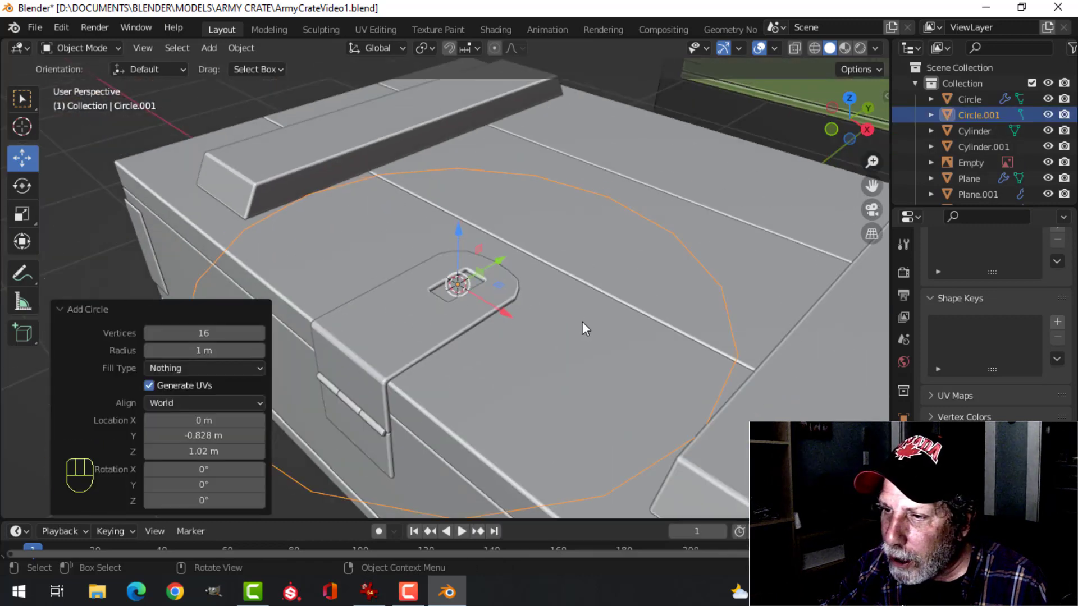
key("Tab")
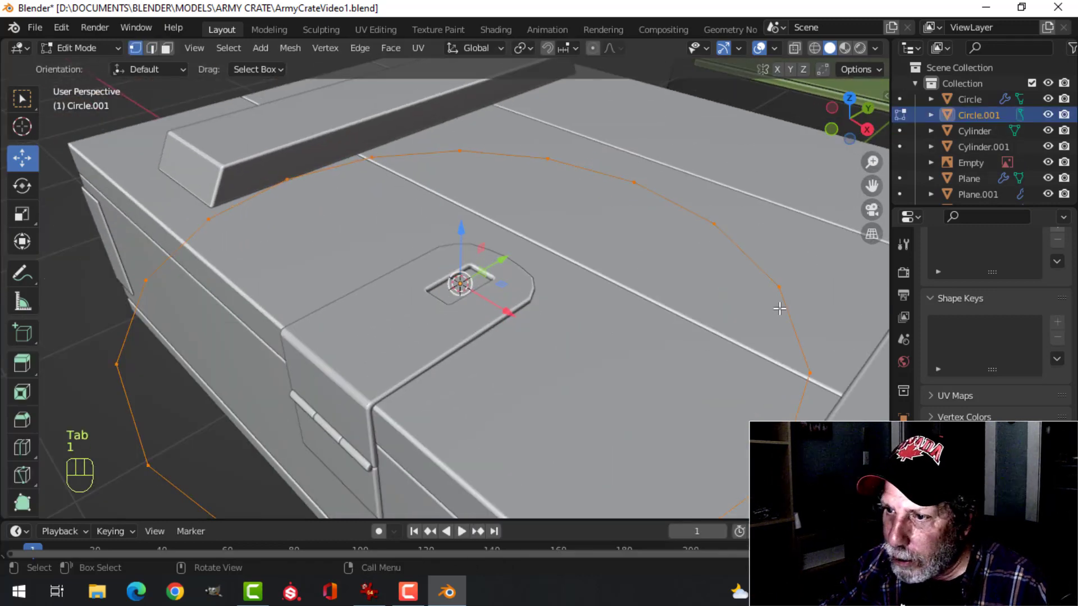
key("s")
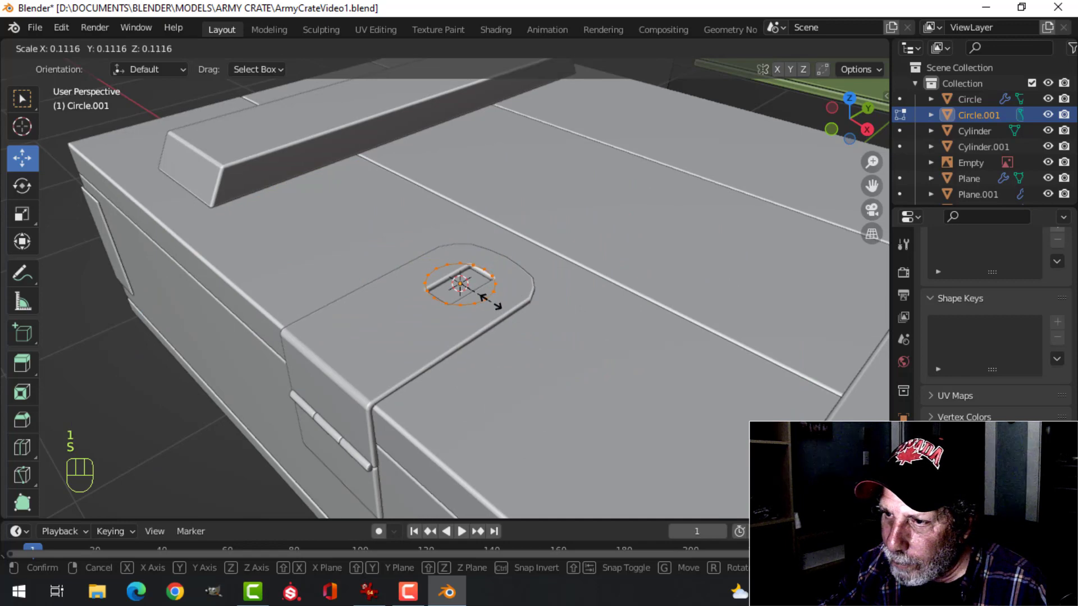
left_click(490, 302)
Rotate the circle 90° about the Y axis so it stands upright and scale it to about 0.885
key("KP_3")
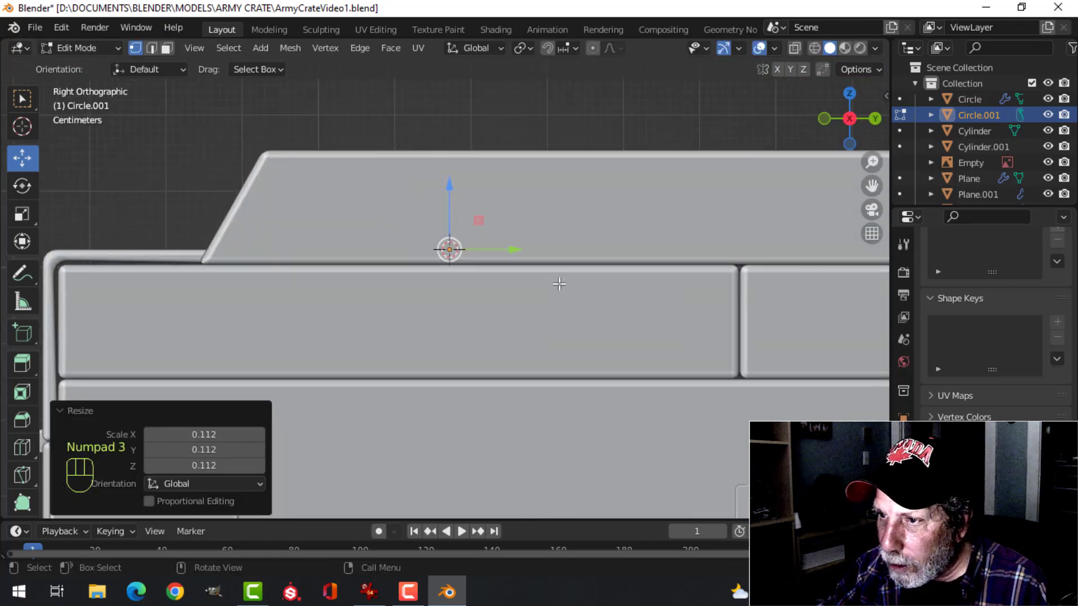
type("ry0")
left_click(559, 284)
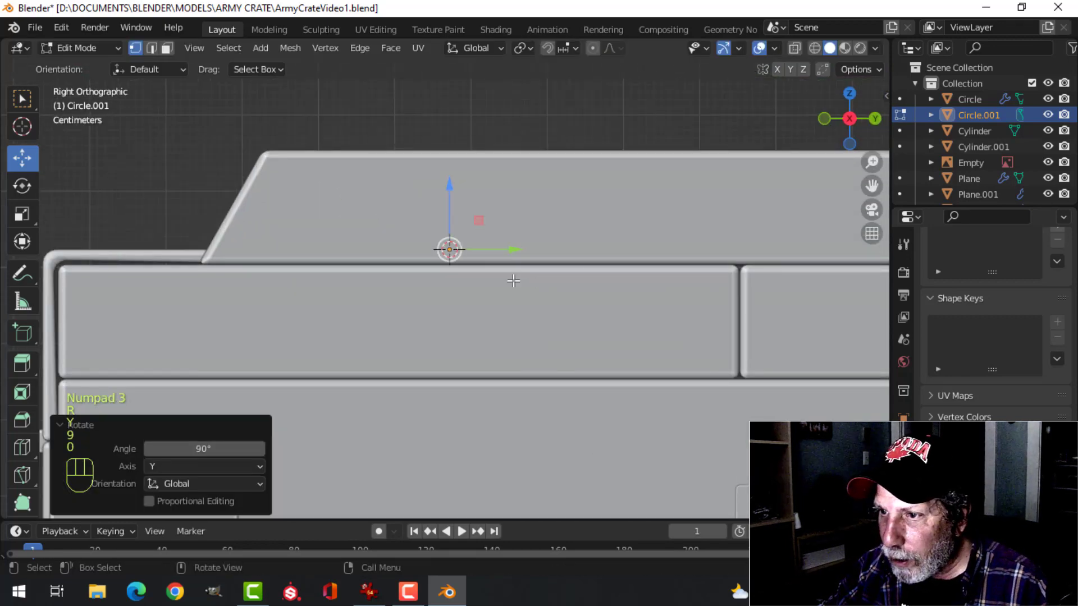
mouse_move(510, 276)
middle_mouse_down()
mouse_move(522, 332)
mouse_move(555, 344)
mouse_move(536, 324)
mouse_move(544, 289)
middle_mouse_up()
key("s")
left_click(551, 305)
Delete the lower half of the circle's vertices in a wireframe side view, keeping the upper arc
key("z")
key("4")
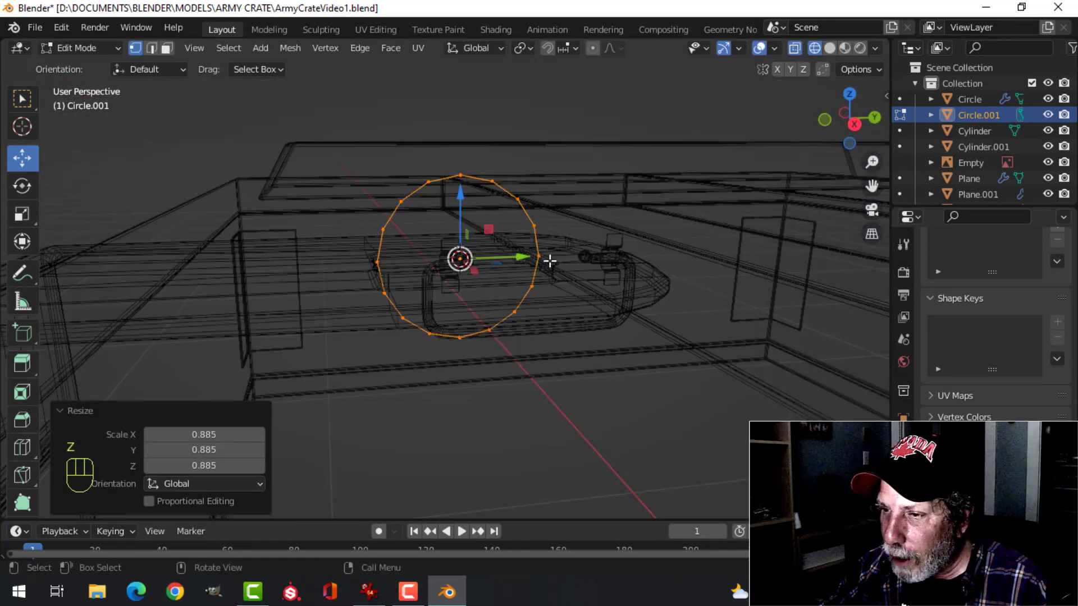
key("KP_3")
key("alt+a")
key("b")
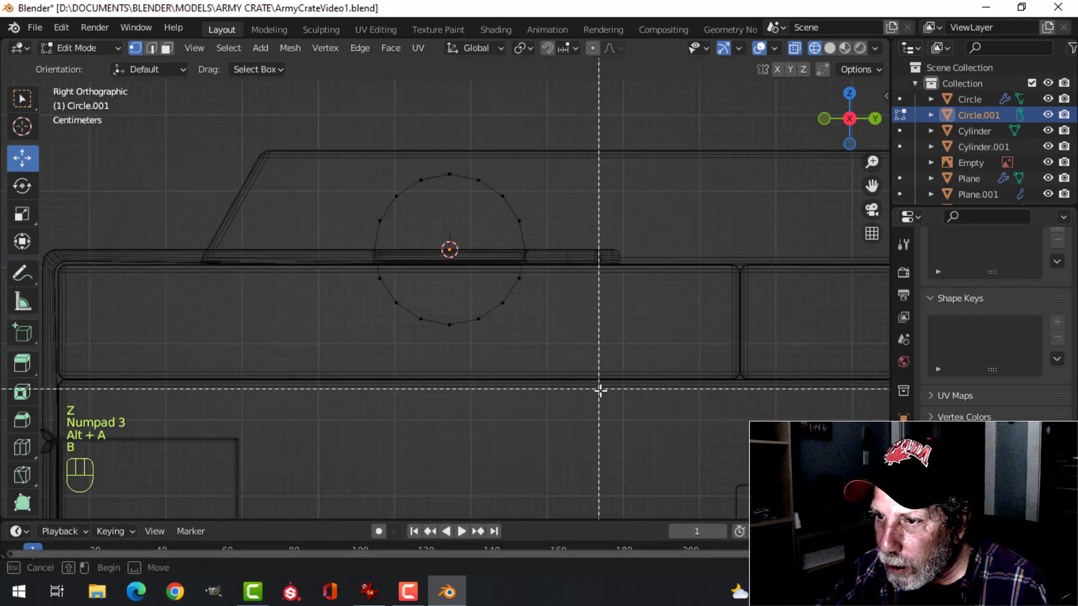
left_click_drag(599, 389, 283, 262)
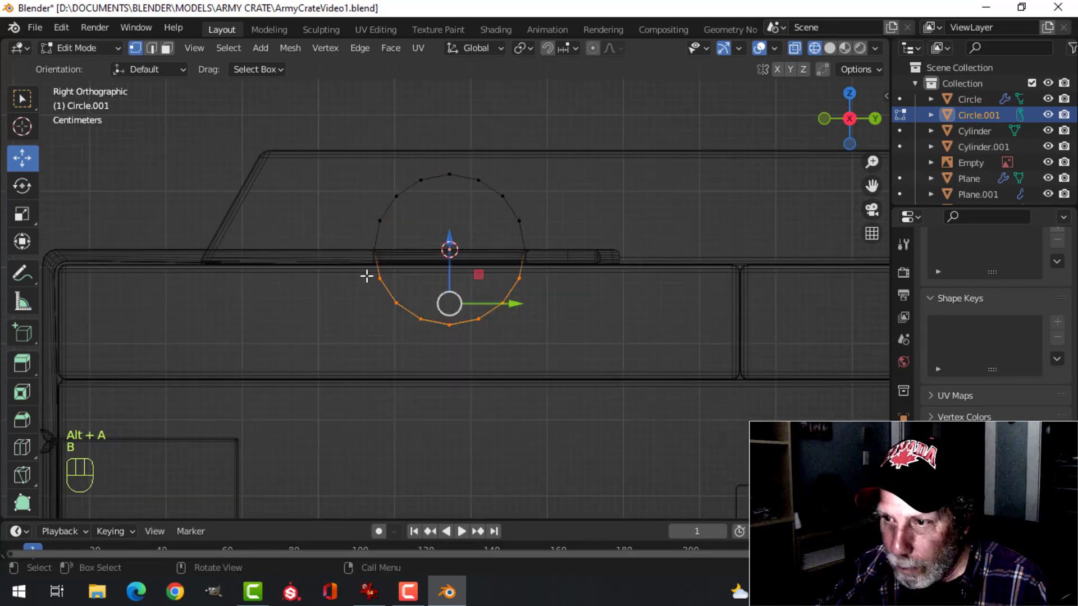
key("x")
left_click(315, 241)
Move the whole arc down about 0.024 m along the Z axis
key("a")
middle_click_drag(389, 257, 482, 168)
key("g")
key("z")
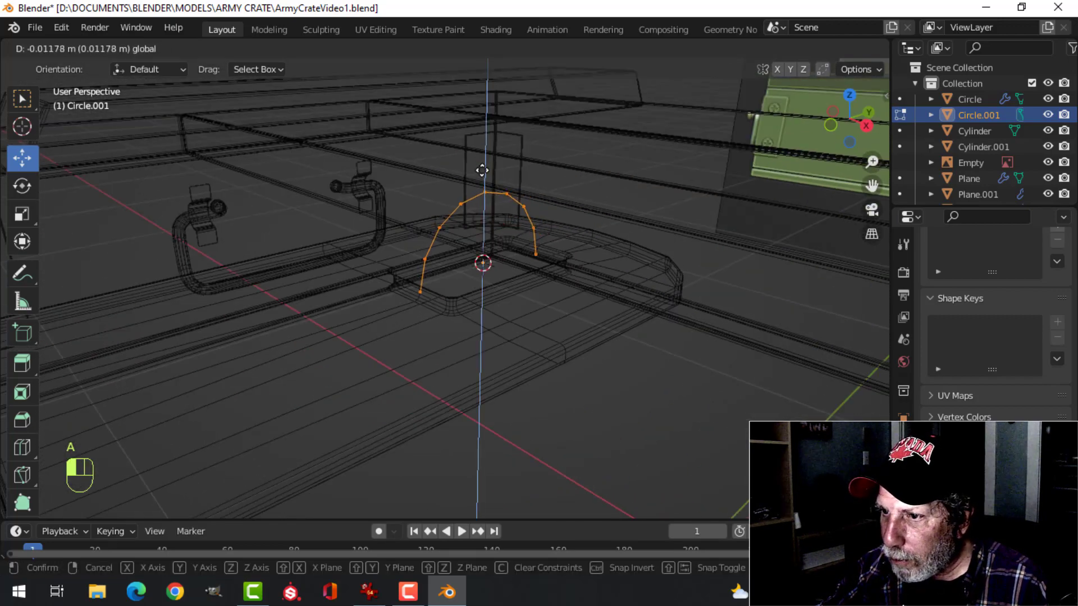
left_click(500, 176)
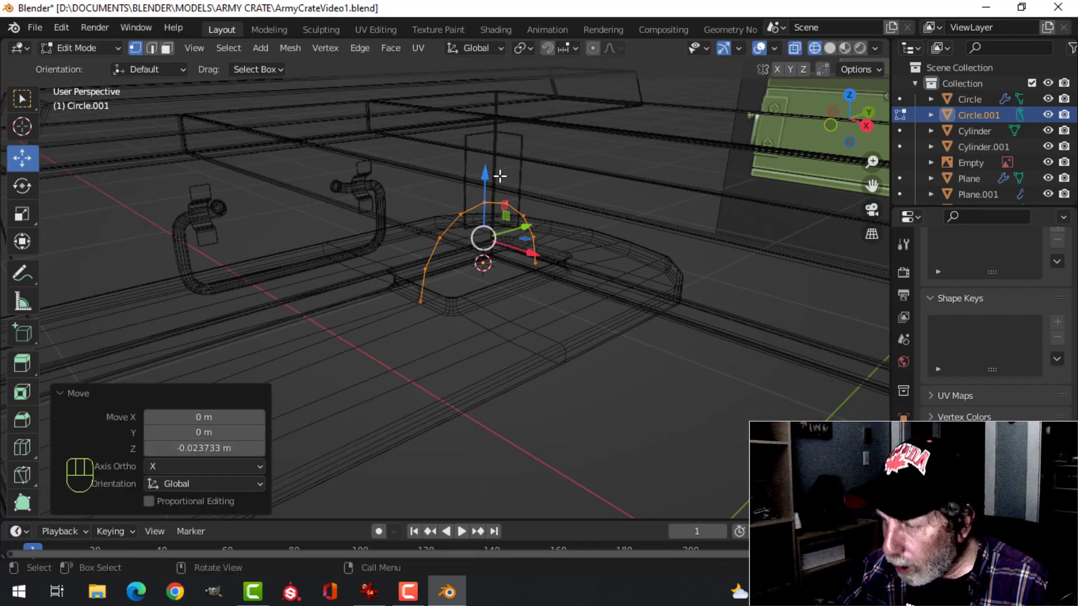
Return to solid shading and scale the arc to about 0.949 so it fits inside the slot
key("z")
left_click(606, 185)
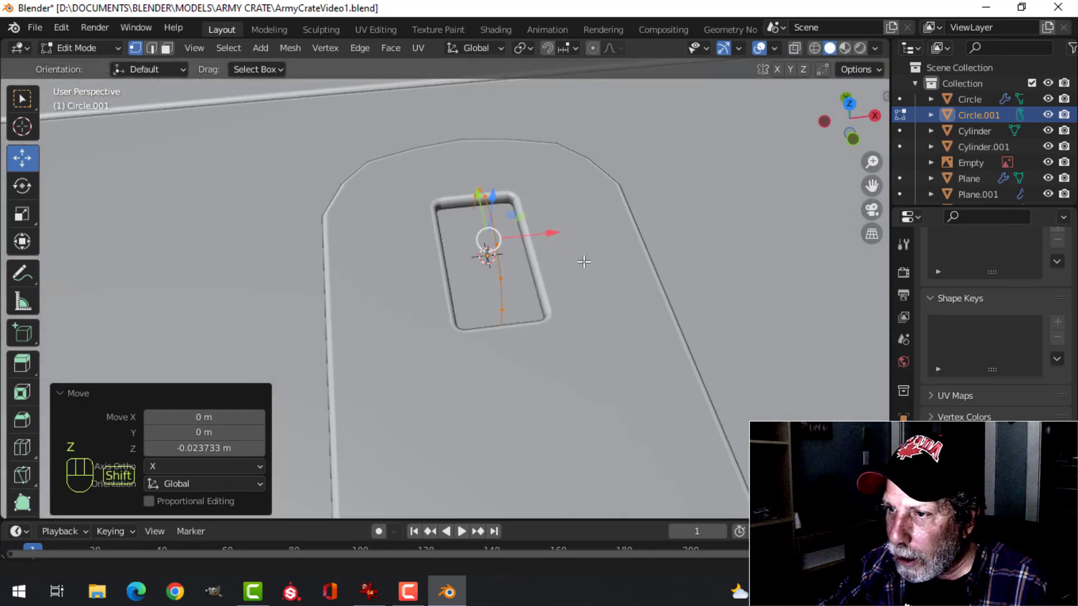
mouse_move(583, 257)
middle_mouse_down()
mouse_move(655, 210)
mouse_move(494, 242)
mouse_move(524, 225)
mouse_move(511, 262)
middle_mouse_up()
key("s")
left_click(515, 235)
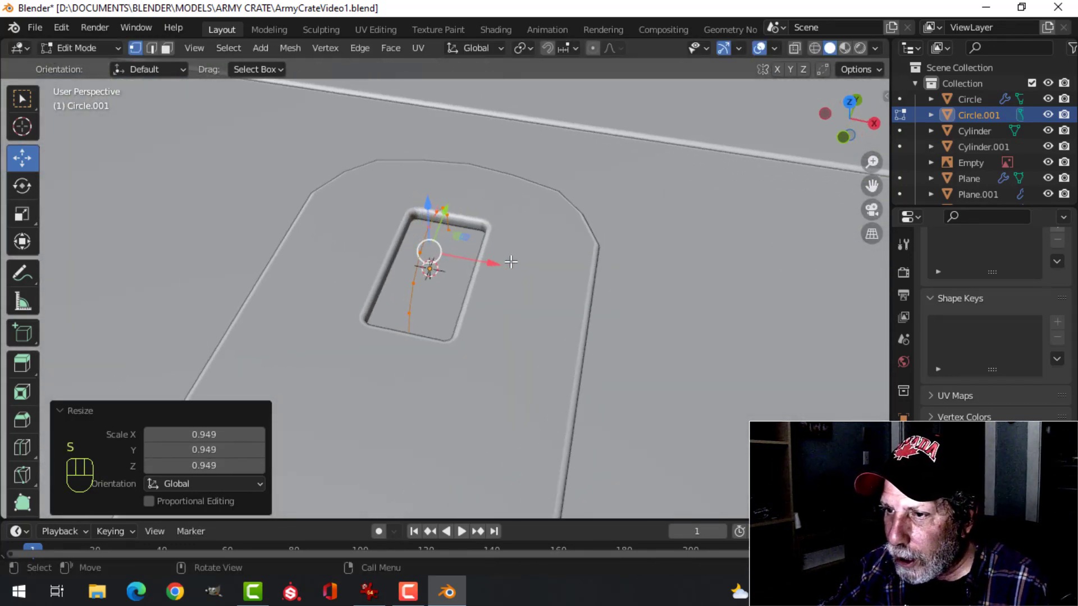
Extrude the arc about 0.05 m along the X axis into a curved strip and select the whole strip
key("e")
key("Escape")
key("e")
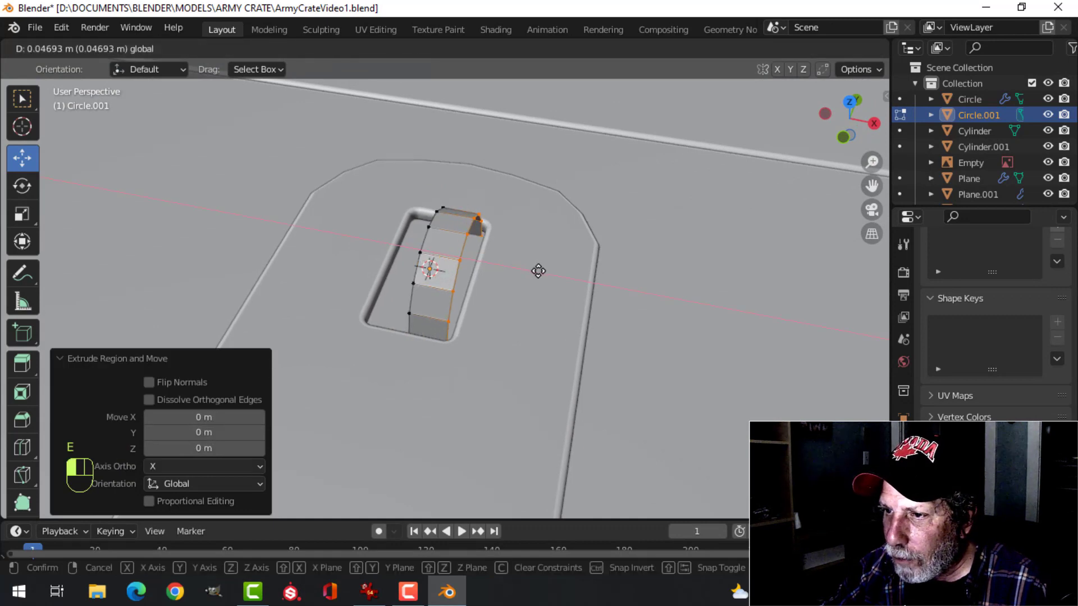
left_click(541, 272)
key("a")
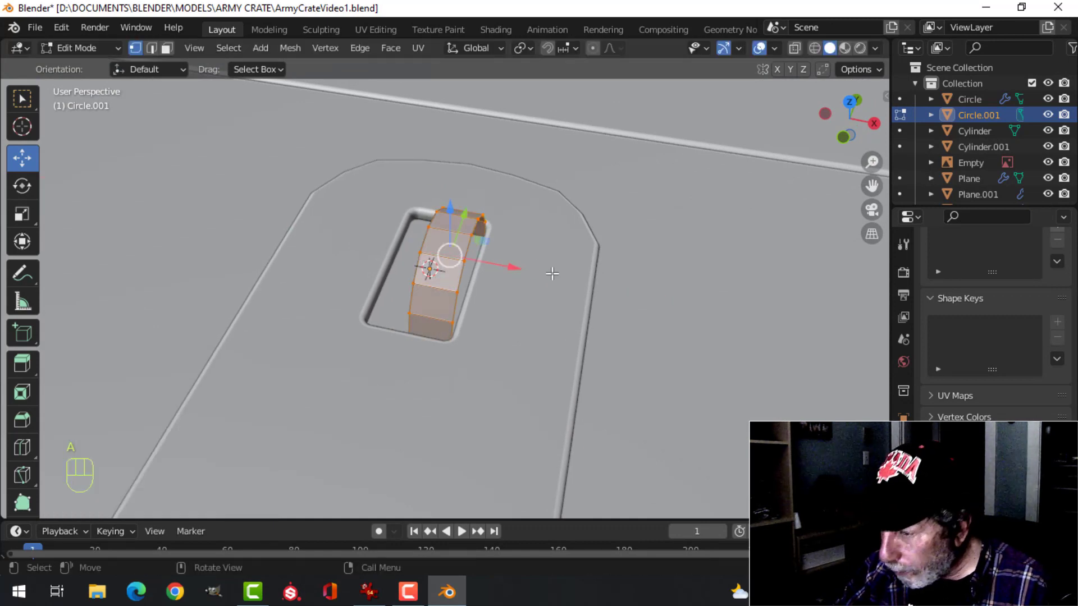
Extrude the arc strip in place and fatten the new faces about 0.019 m inward to give the loop thickness
key("KP_7")
scroll(549, 270, "up", 2)
left_click_drag(532, 292, 490, 289)
middle_click_drag(491, 289, 602, 239)
right_click(639, 241)
key("alt+s")
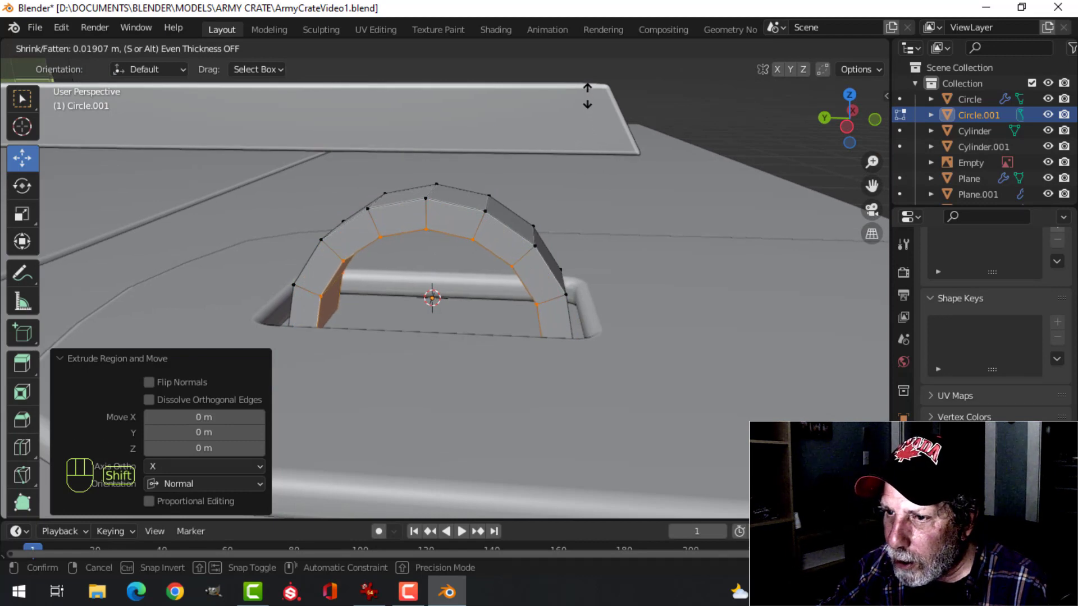
left_click(640, 187)
key("Tab")
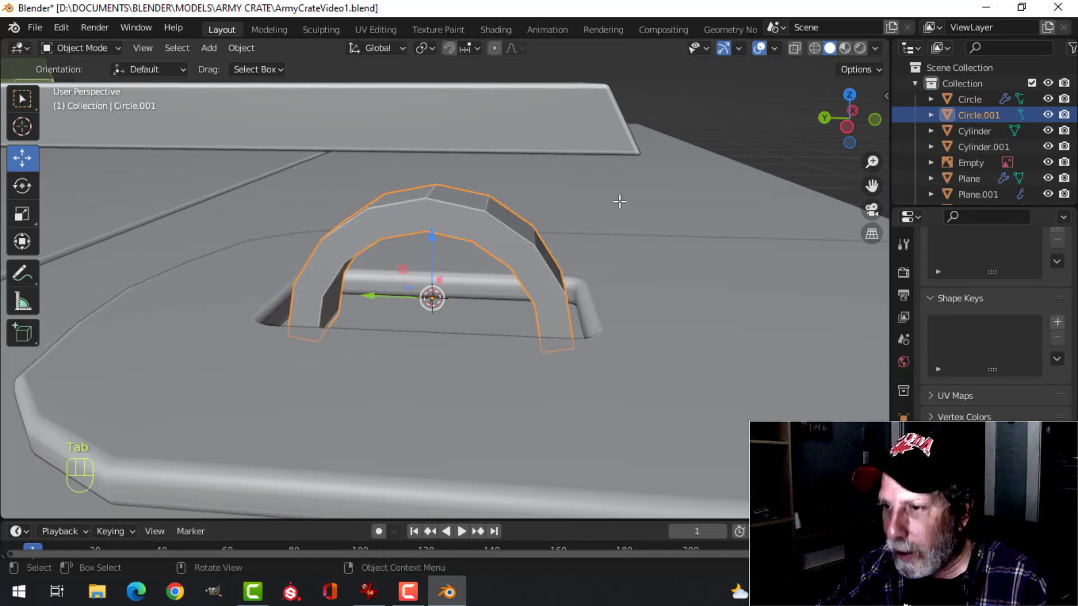
Isolate the staple loop in local view and delete the two faces closing the ends of its legs
key("KP_Divide")
middle_click_drag(577, 221, 647, 300)
key("Tab")
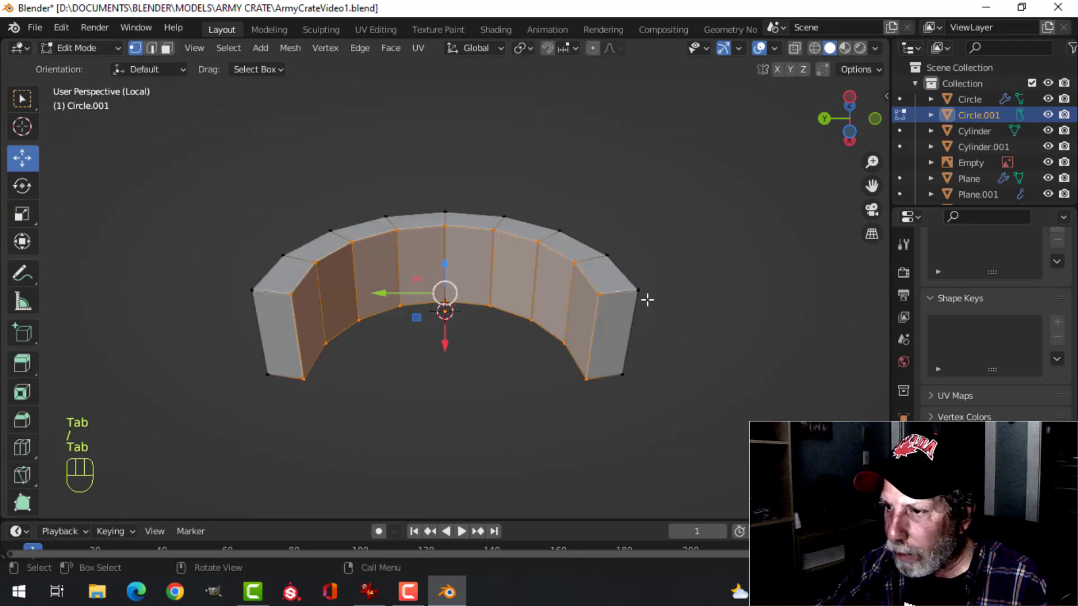
key("3")
left_click(625, 312)
left_click(296, 320, "shift")
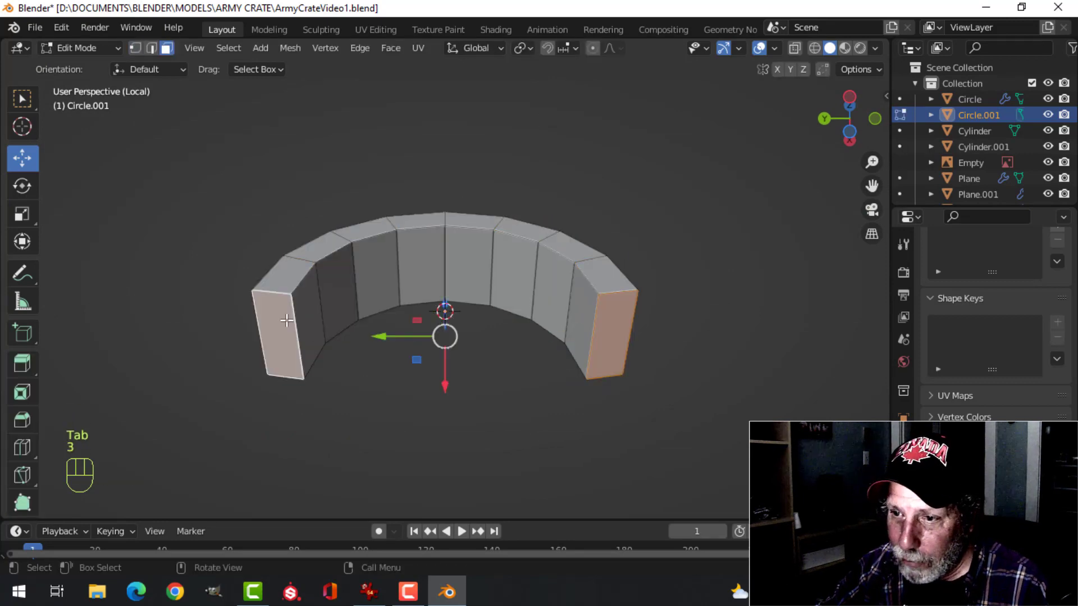
key("x")
left_click(257, 358)
key("Tab")
Try beveling the loop's long edges about 0.009 m with three segments, and undo the bevel
middle_click_drag(563, 255, 472, 253)
key("Tab")
key("2")
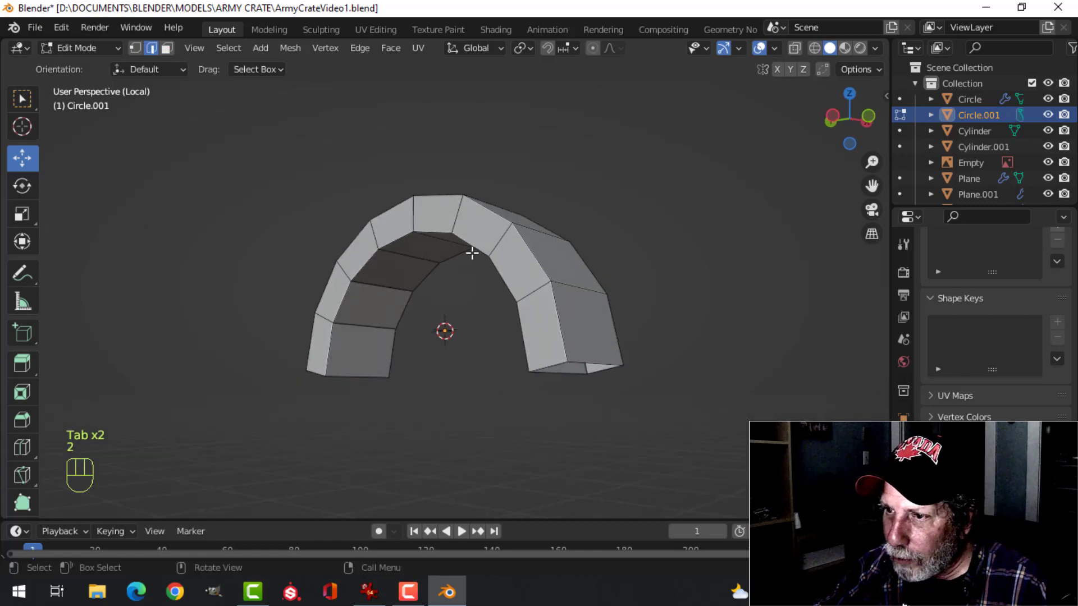
middle_click_drag(503, 215, 543, 346)
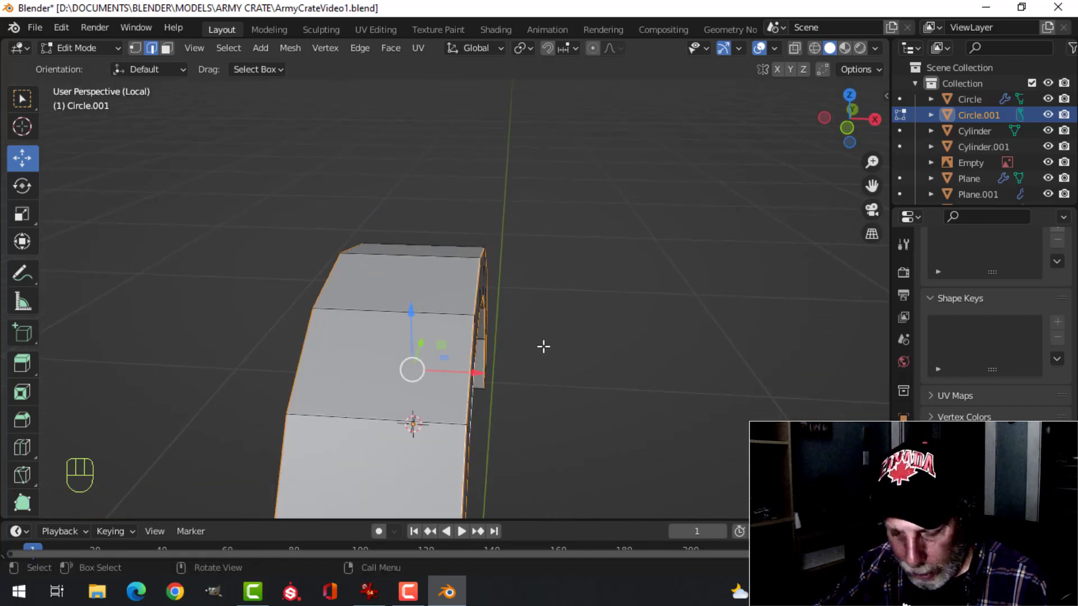
key("shift")
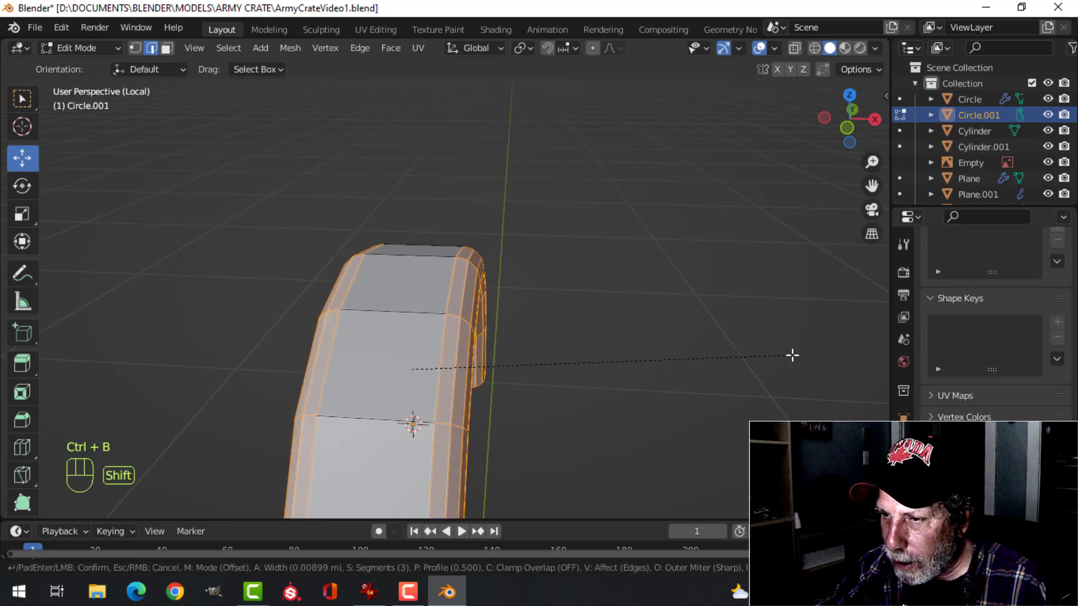
left_click(800, 353)
middle_click_drag(508, 337, 413, 260)
key("ctrl+z")
Bevel the loop's inner and outer rim edges about 0.006 m with three segments
scroll(454, 282, "up", 4)
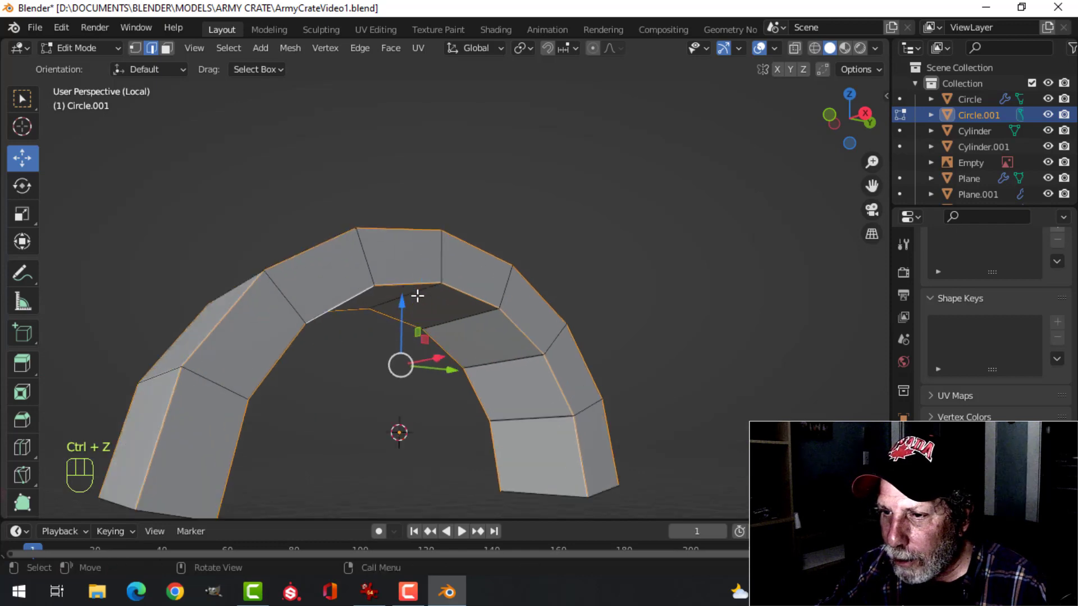
key("shift")
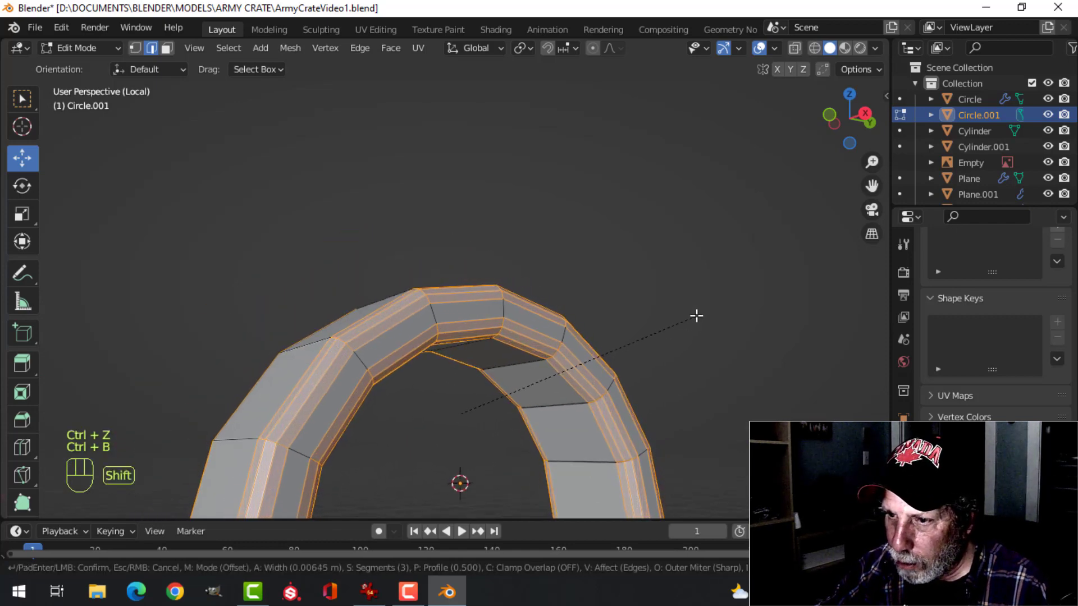
left_click(730, 293)
key("Tab")
middle_click_drag(522, 332, 487, 392)
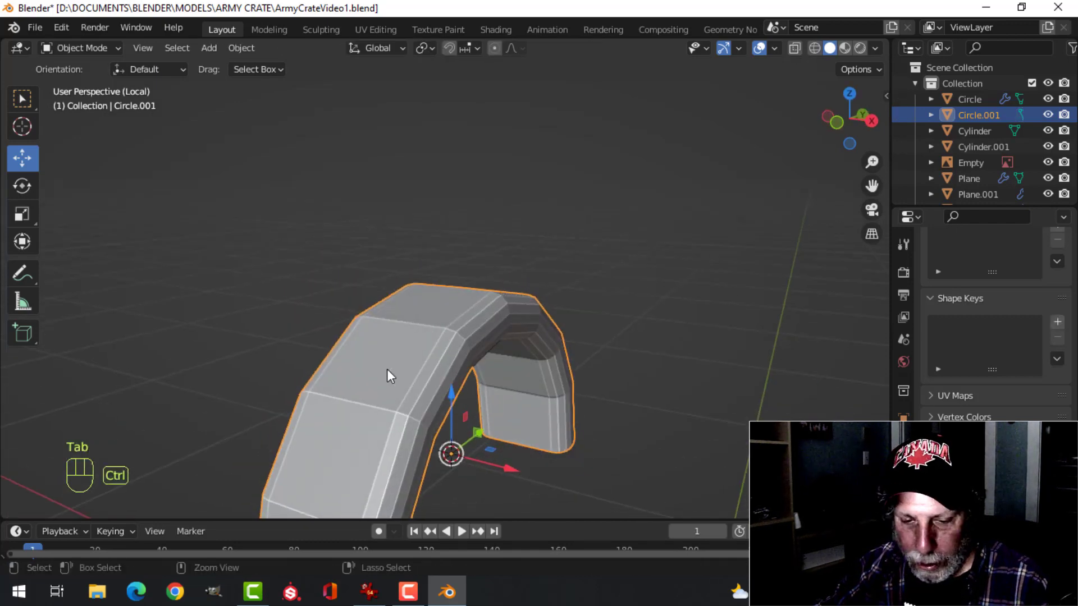
Add a level 1 subdivision to the loop and shade it smooth, returning to the full scene
key("ctrl+1")
right_click(375, 354)
left_click(353, 282)
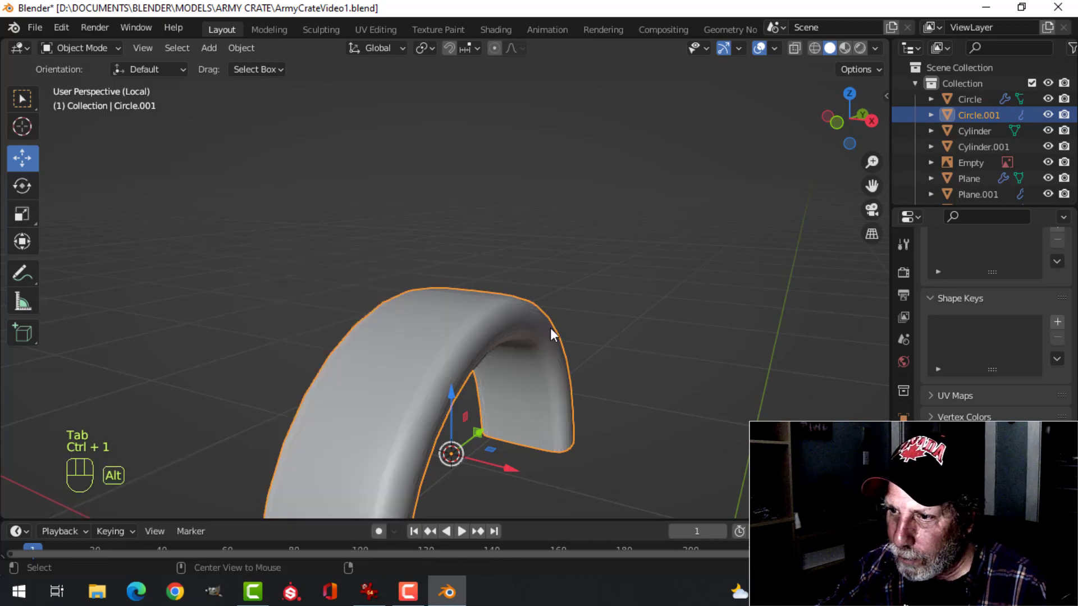
key("alt+a")
middle_click_drag(554, 337, 552, 371)
key("KP_Divide")
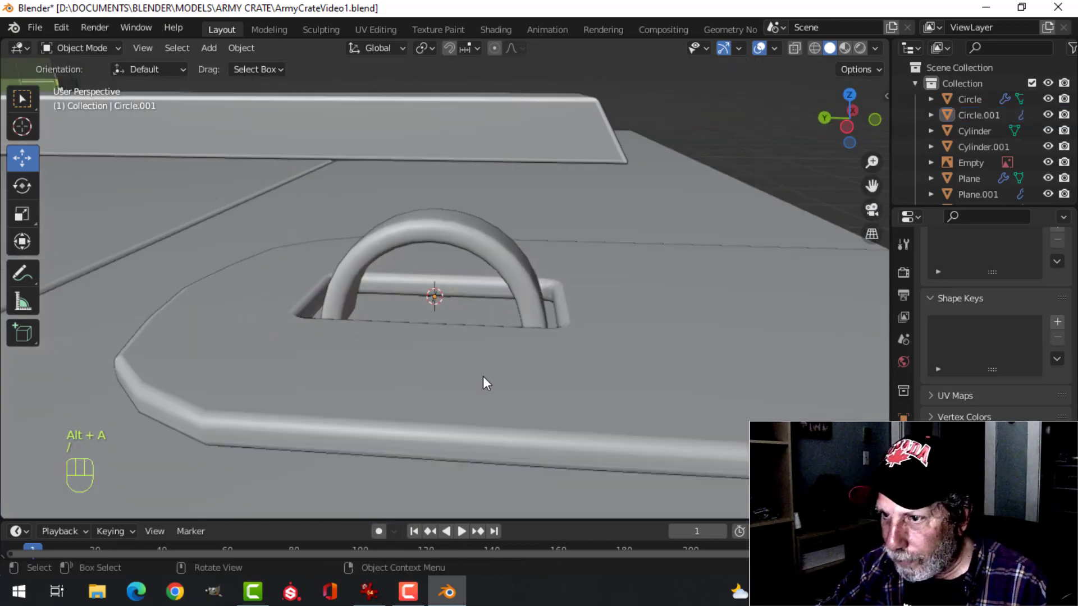
Hide the front latch strap so that only the staple loop remains on the lid
middle_click_drag(483, 376, 464, 337)
scroll(377, 400, "up", 2)
scroll(392, 407, "down", 5)
scroll(469, 335, "up", 3)
scroll(471, 334, "down", 3)
scroll(478, 333, "up", 2)
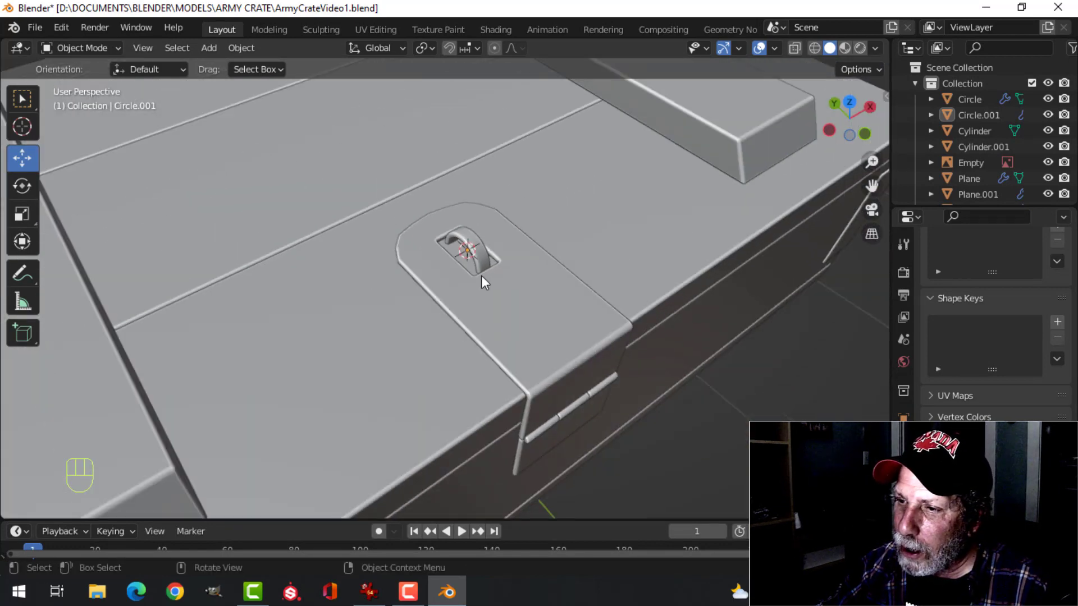
key("h")
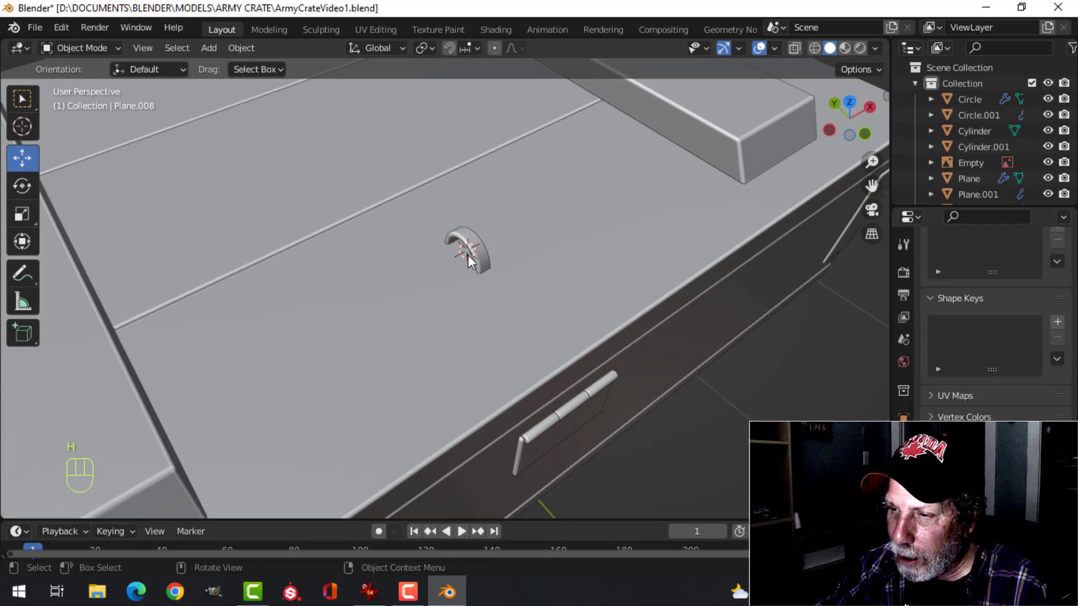
Add a plane mesh at the 3D cursor in the center of the staple loop
scroll(469, 286, "up", 4)
scroll(472, 285, "down", 4)
middle_click_drag(519, 312, 485, 299)
key("shift+a")
mouse_move(427, 252)
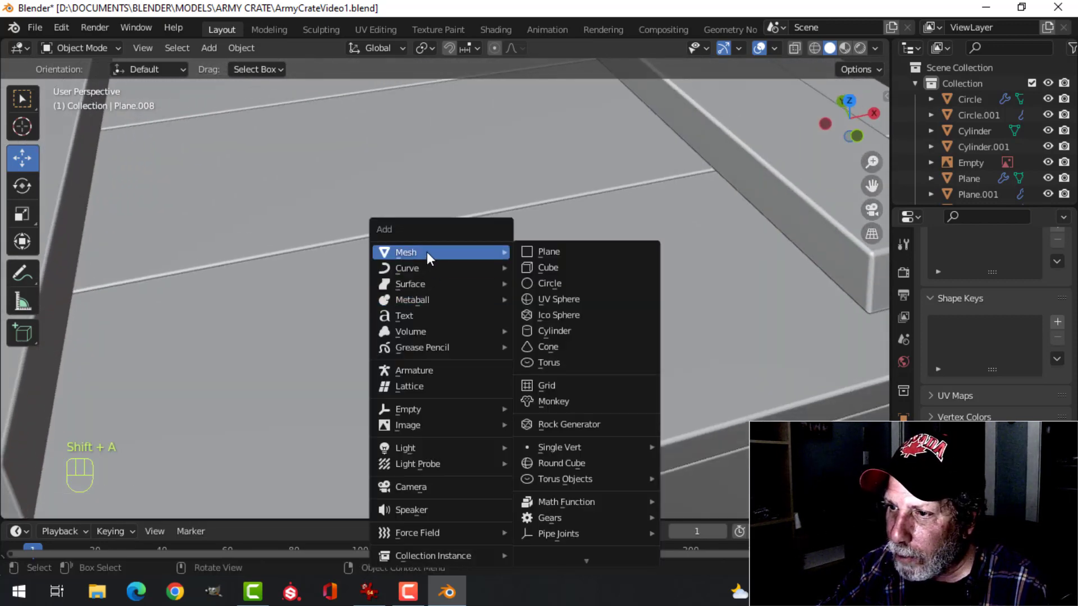
left_click(571, 254)
Scale the plane to about 0.114 in top view and narrow it into a rectangle surrounding the loop
key("KP_7")
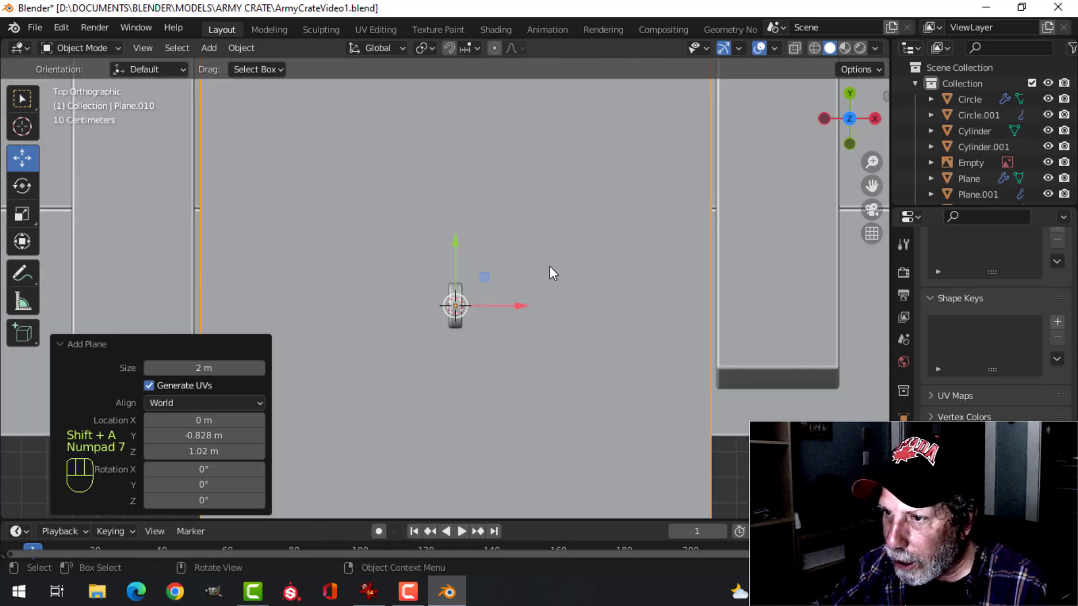
key("Tab")
key("s")
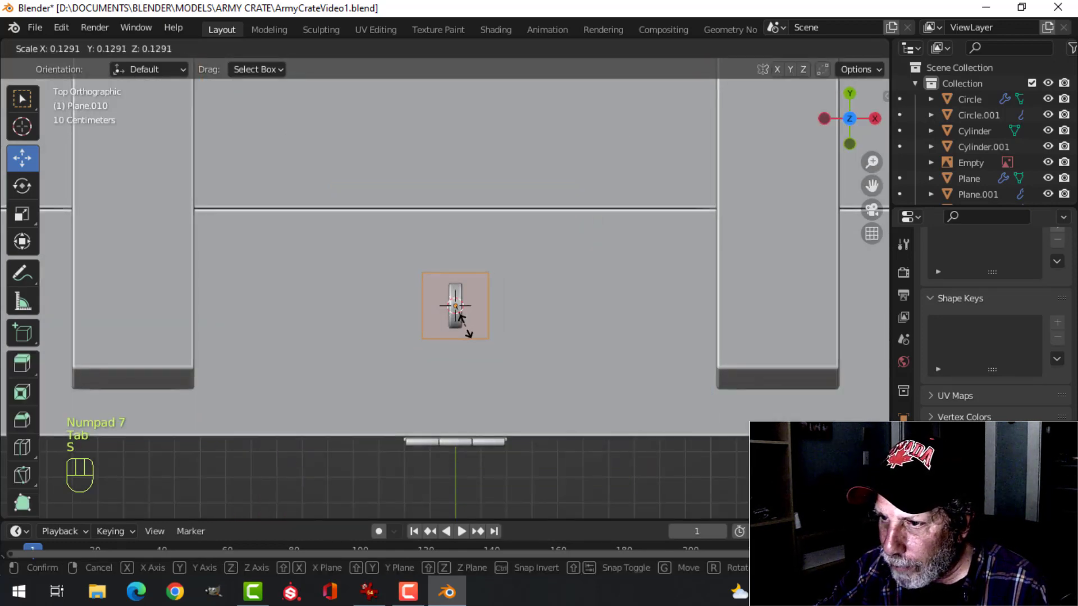
left_click(458, 314)
scroll(513, 307, "up", 4)
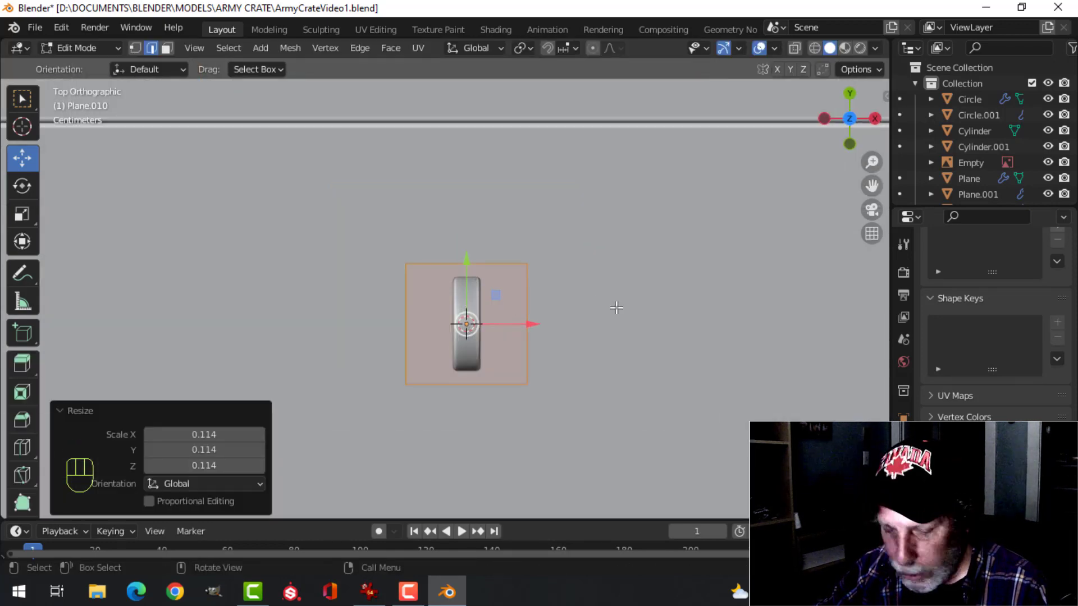
key("s")
left_click(549, 316)
Round the rectangle's four corners with a vertex bevel about 0.015 m wide, using four segments
middle_click_drag(542, 312, 549, 246)
key("1")
scroll(591, 272, "up", 4)
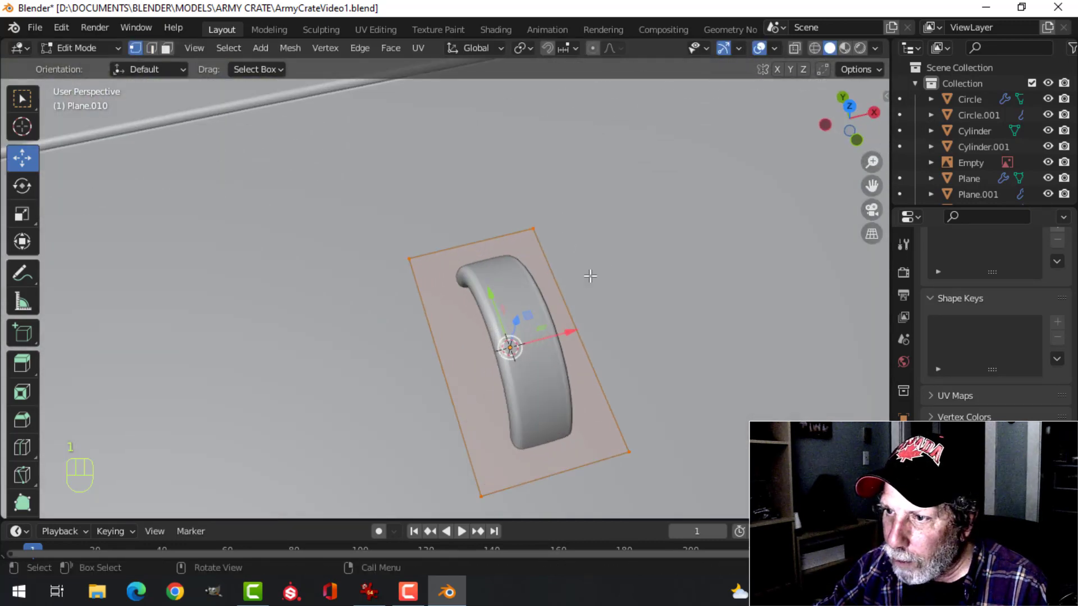
middle_click_drag(590, 275, 669, 247)
middle_click_drag(508, 315, 546, 318)
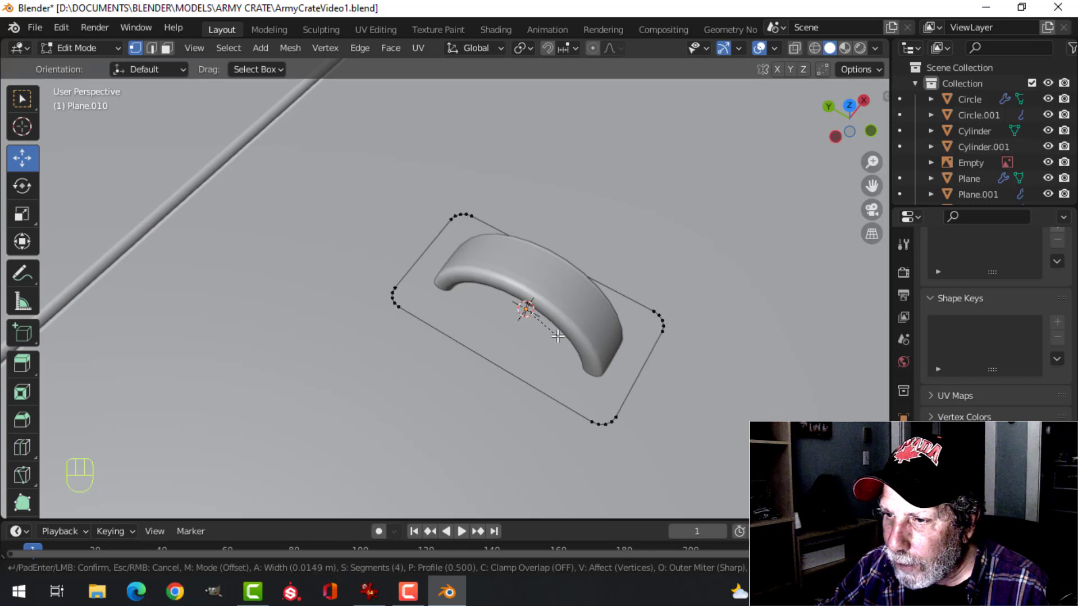
left_click(557, 337)
Extrude the rounded plate about 0.0077 m downward and delete its bottom face
key("a")
middle_click_drag(557, 338, 574, 291)
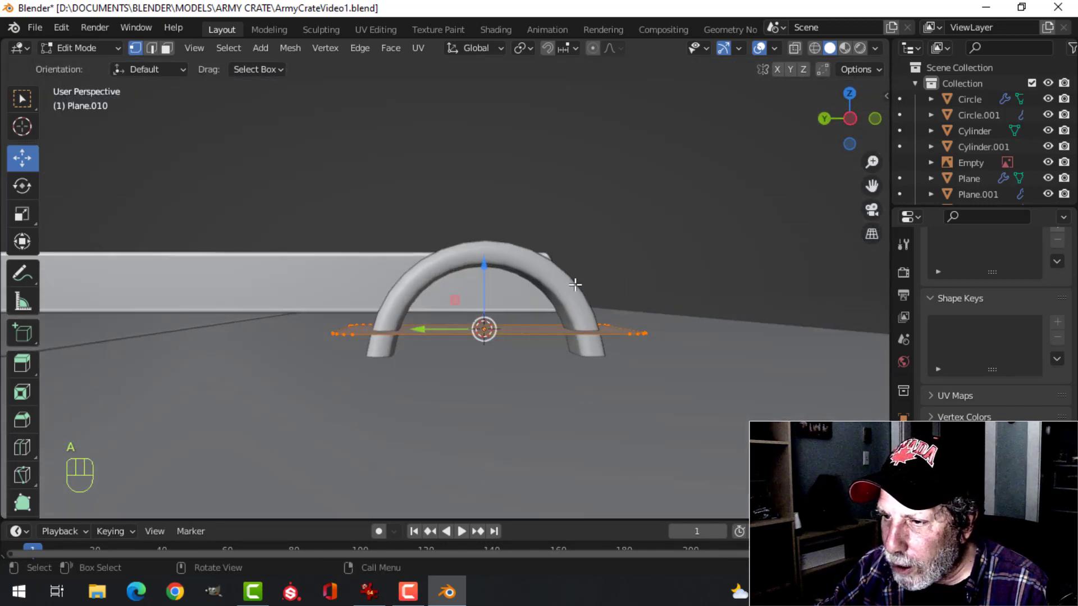
key("e")
left_click(574, 294)
key("x")
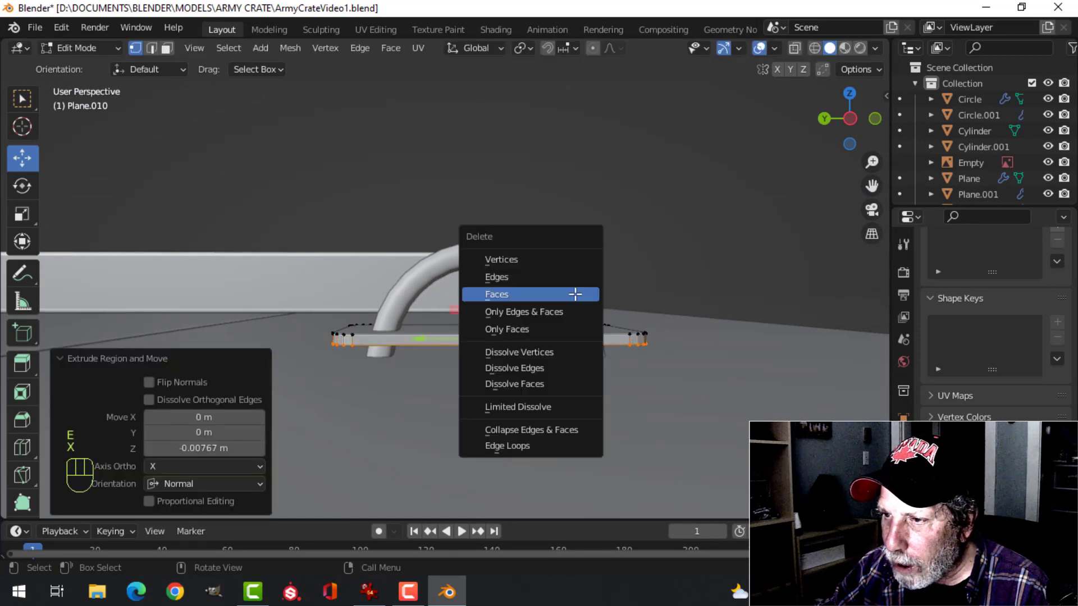
left_click(575, 294)
Bevel the edges around the base plate's top face about 0.004 m with two segments
middle_click_drag(574, 295, 662, 296)
key("3")
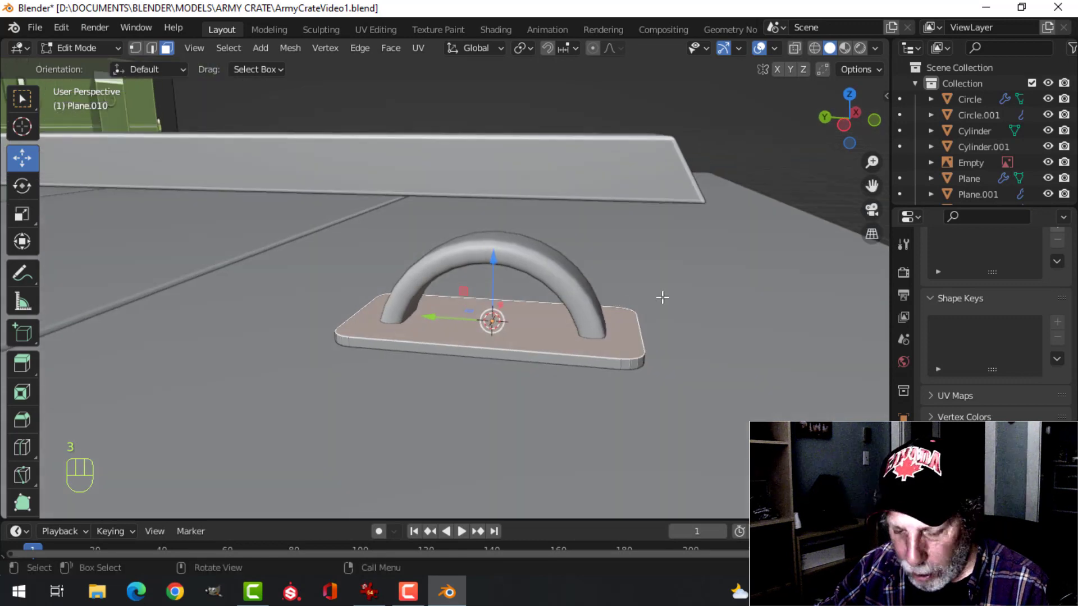
key("ctrl+b")
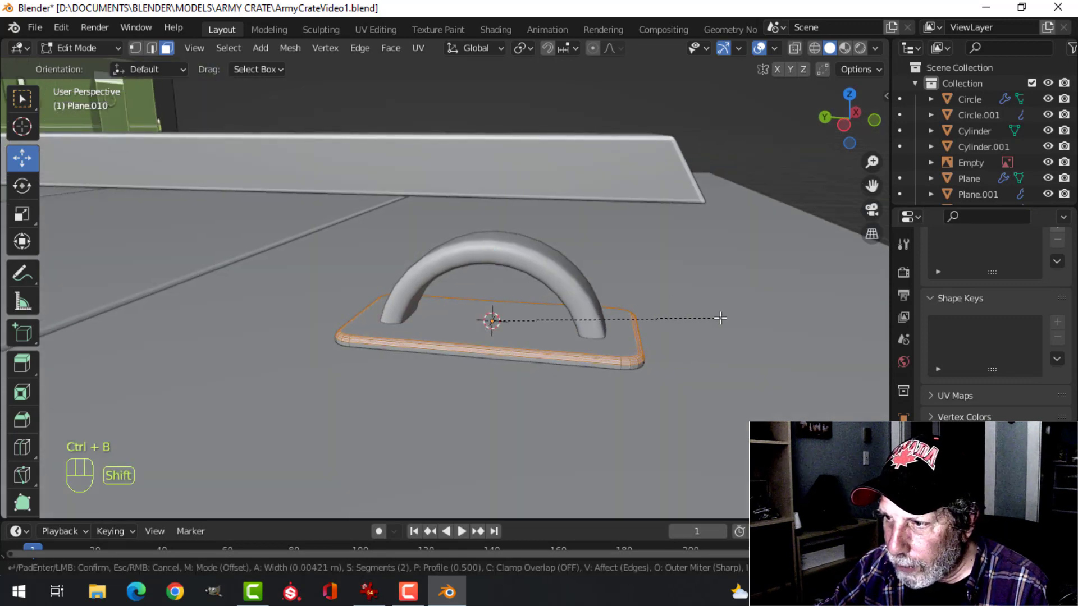
left_click(721, 317)
key("Tab")
Shade the base plate smooth and add a Weighted Normal modifier to it
right_click(540, 318)
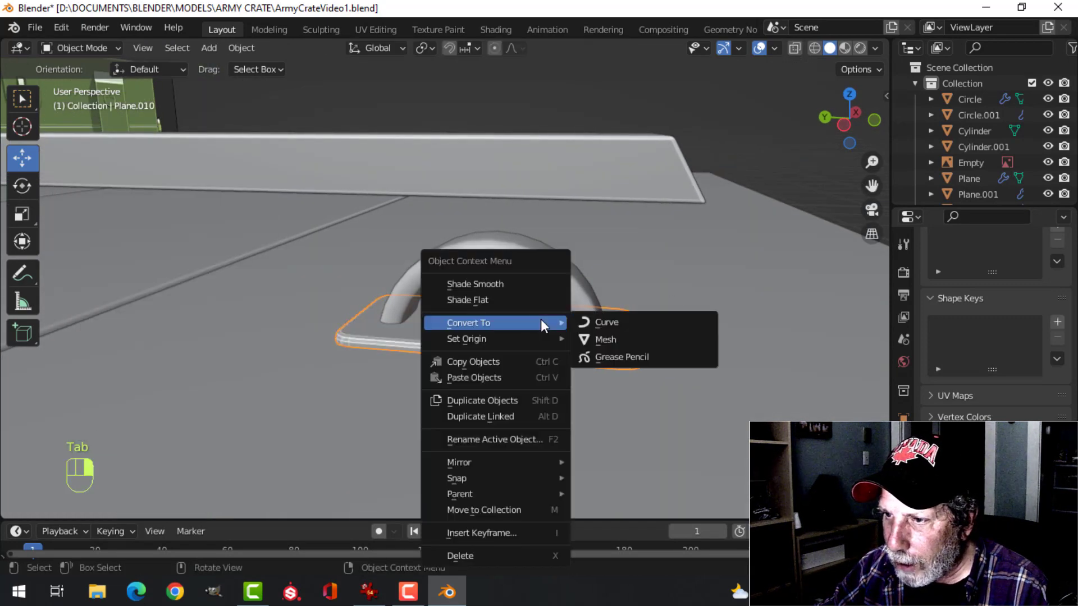
left_click(502, 286)
middle_click_drag(624, 325, 704, 393)
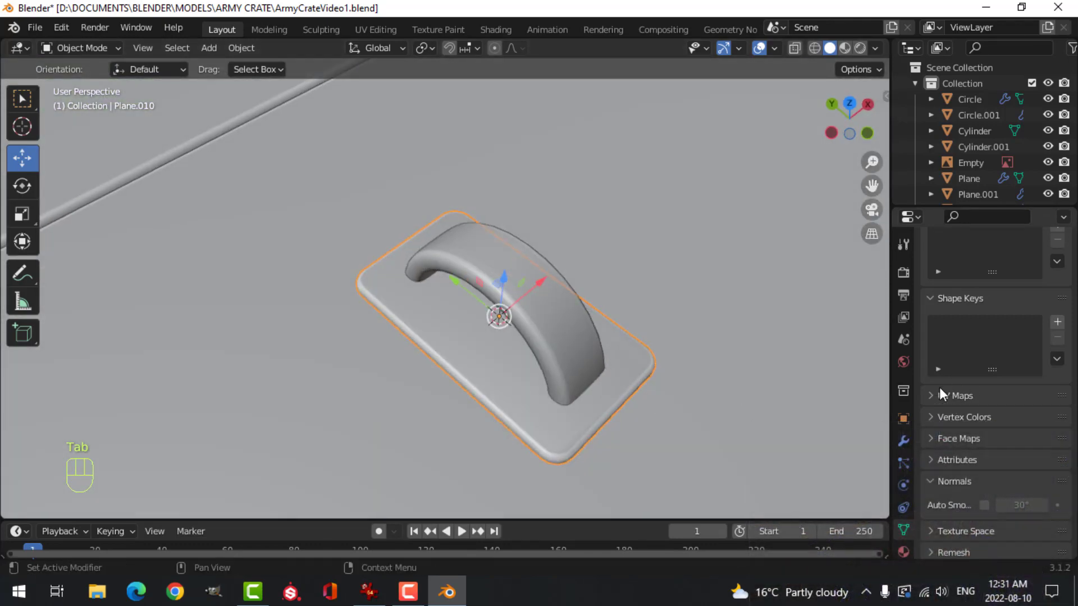
left_click(903, 440)
left_click(963, 271)
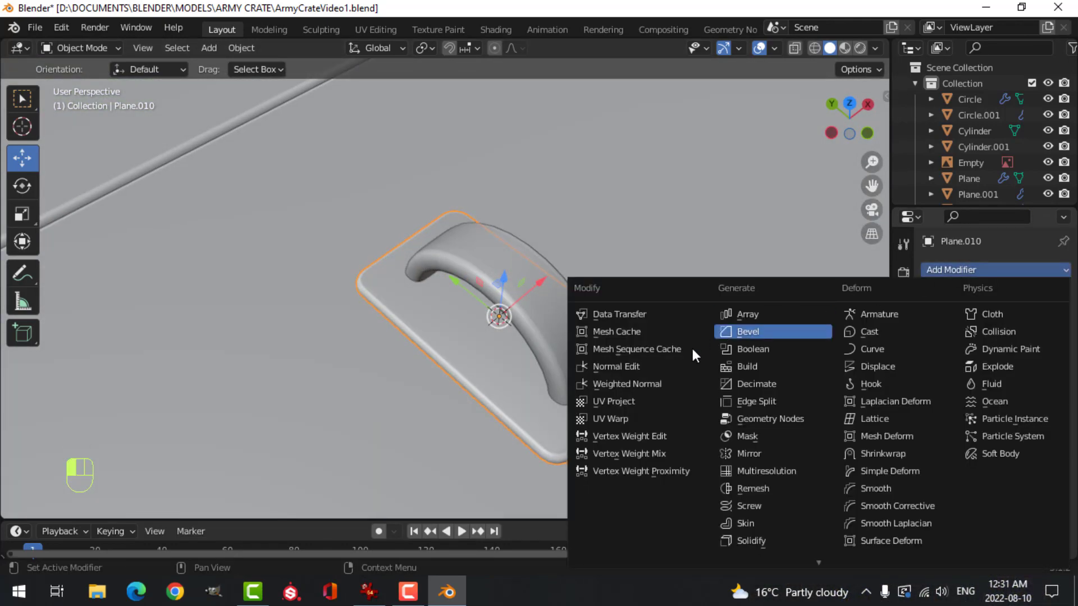
left_click(662, 376)
Enable Auto Smooth for the base plate's normals
left_click(903, 529)
scroll(966, 500, "down", 4)
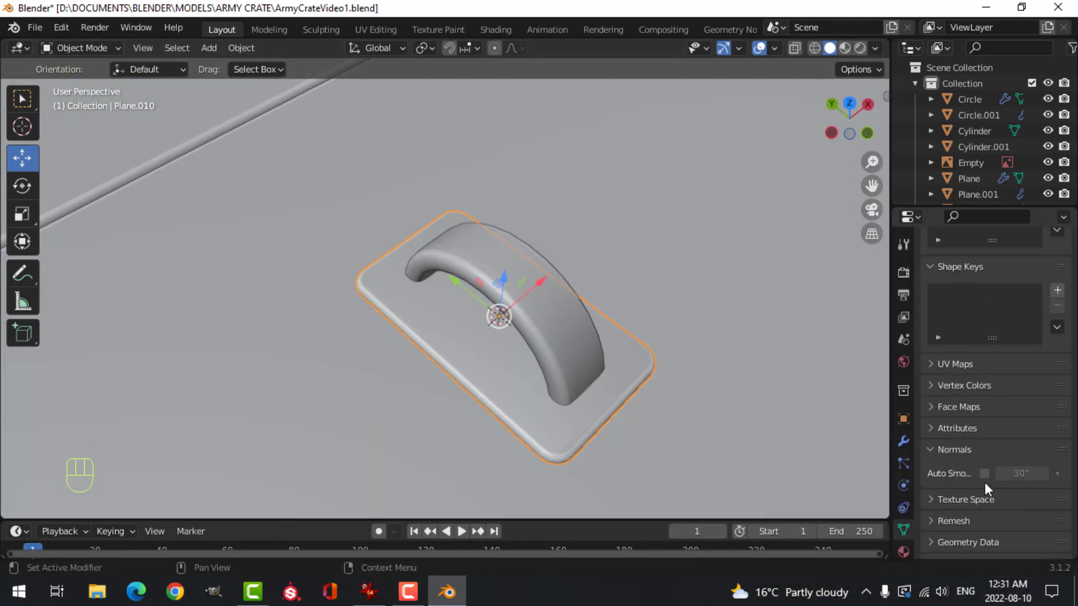
left_click(985, 473)
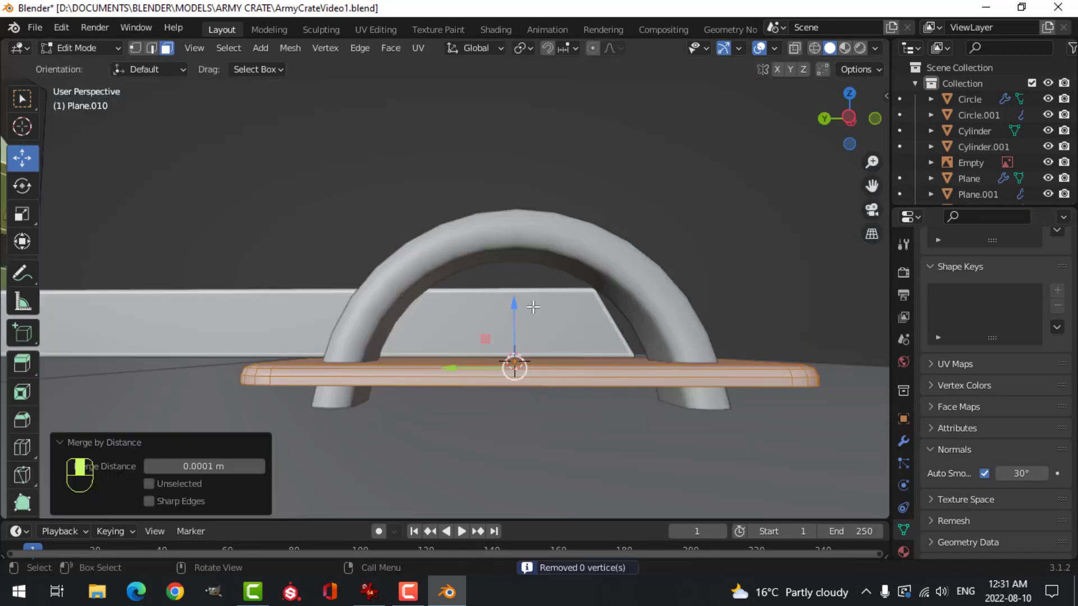
Merge the base plate's vertices by distance and move the plate down about 0.011 m along the Z axis
key("g")
key("z")
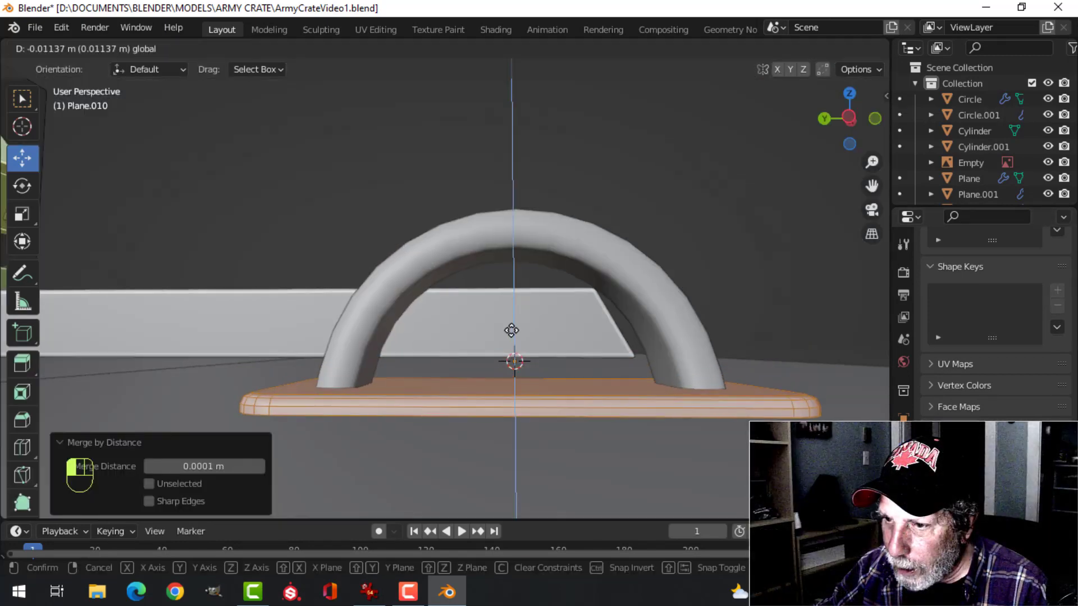
left_click(590, 344)
key("Tab")
Clear the selection and unhide the front latch strap
key("alt+a")
middle_click_drag(617, 298, 589, 326)
left_click(514, 382)
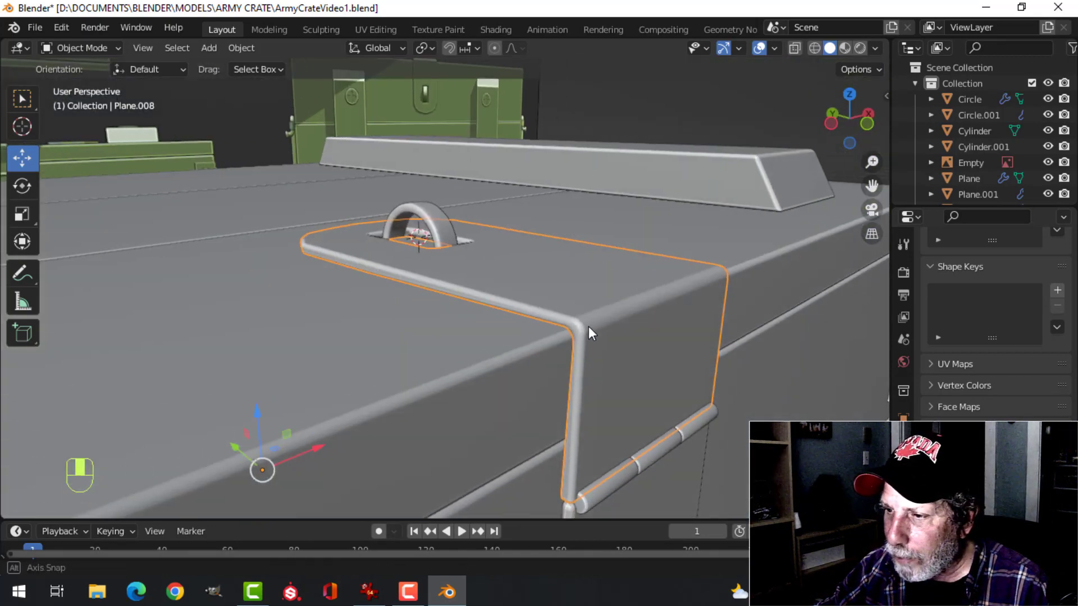
Select the whole middle barrel of the strap's hinge and snap the 3D cursor to its center
middle_click_drag(640, 415, 549, 338, "shift")
scroll(561, 354, "up", 2)
middle_click_drag(585, 376, 502, 311, "shift")
left_click(502, 308)
scroll(522, 331, "down", 3)
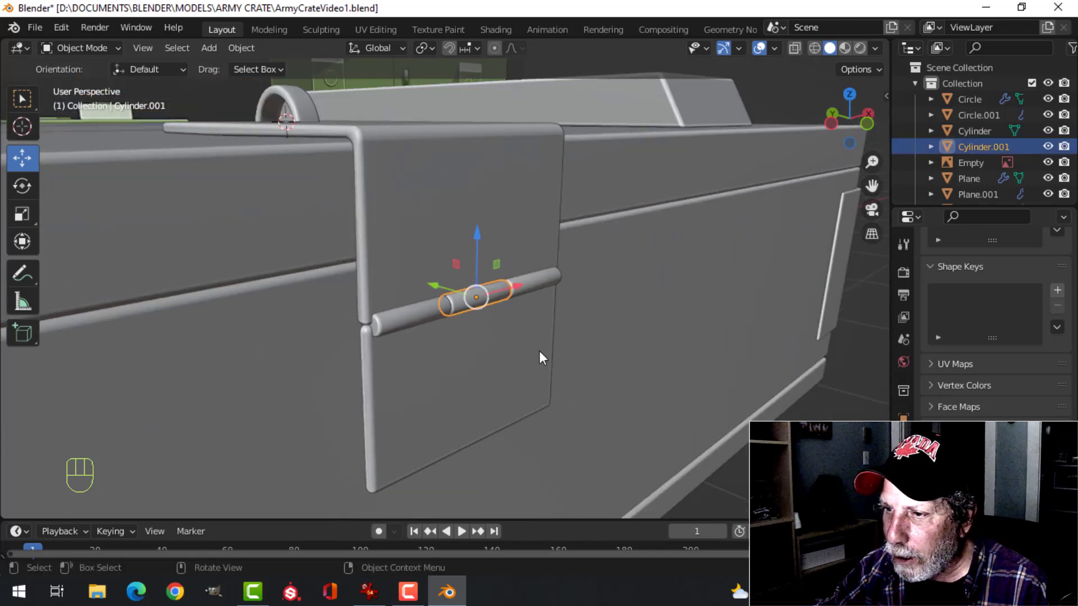
mouse_move(539, 351)
middle_mouse_down()
mouse_move(504, 359)
mouse_move(529, 356)
middle_mouse_up()
key("a")
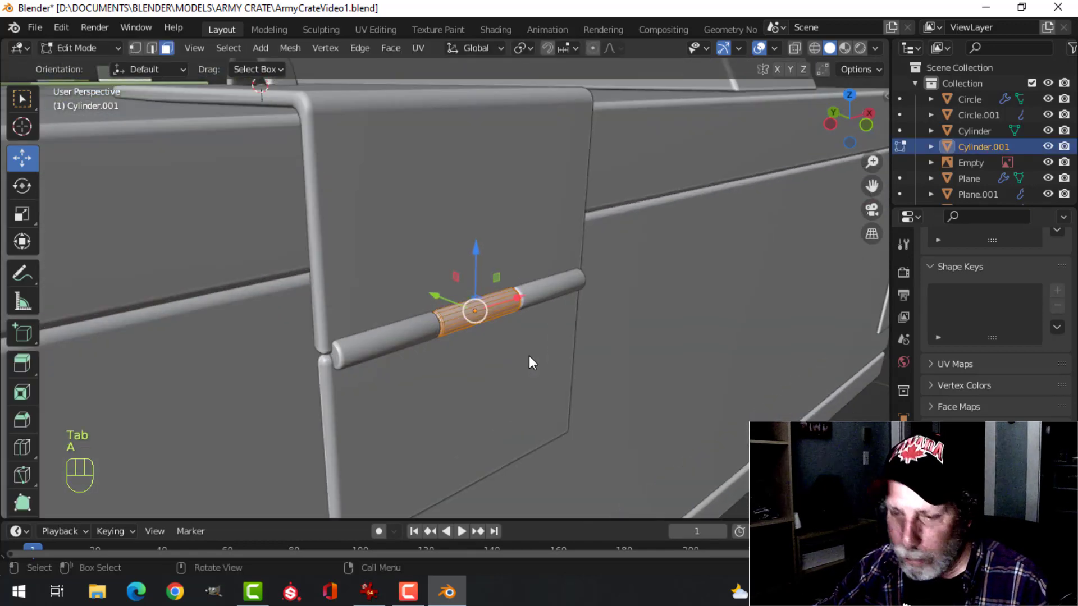
key("shift+s")
left_click(511, 446)
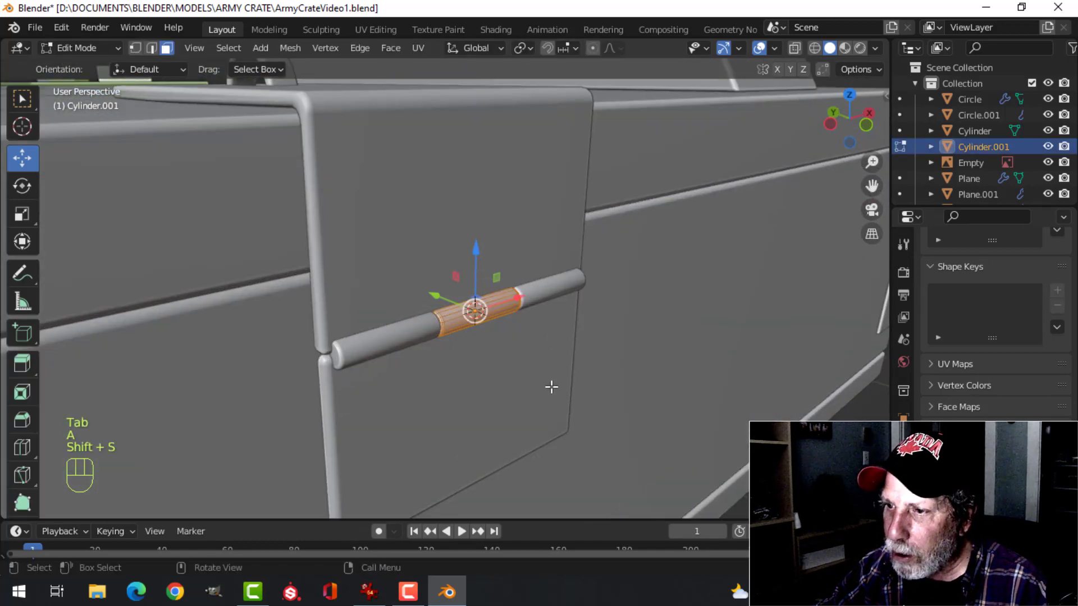
Return to Object Mode and set the transform pivot point to the 3D Cursor
key("Tab")
middle_click_drag(551, 385, 497, 242)
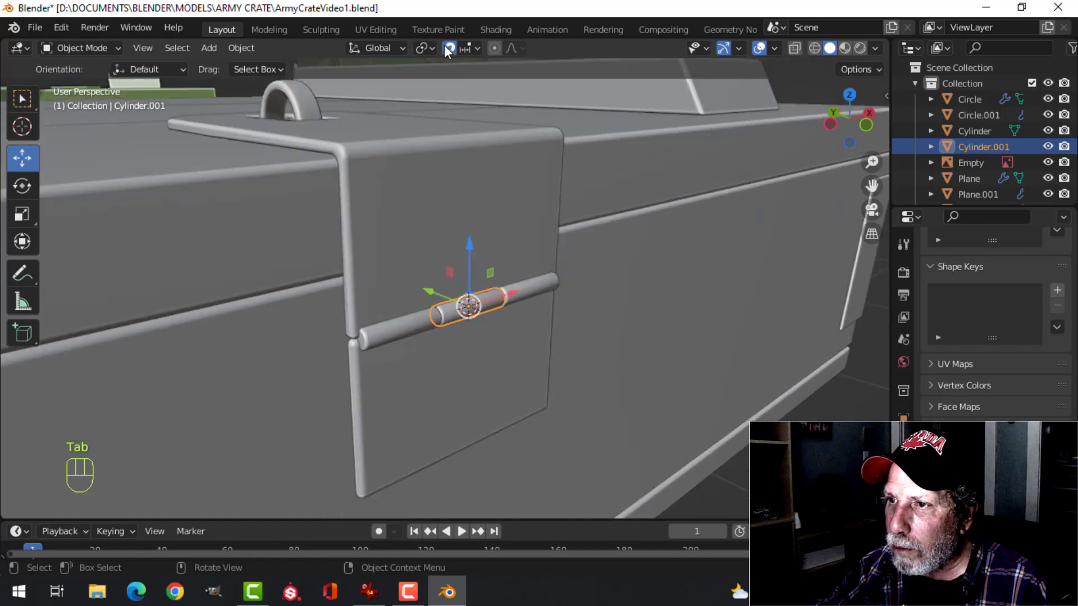
left_click(448, 48)
left_click(430, 47)
left_click(434, 82)
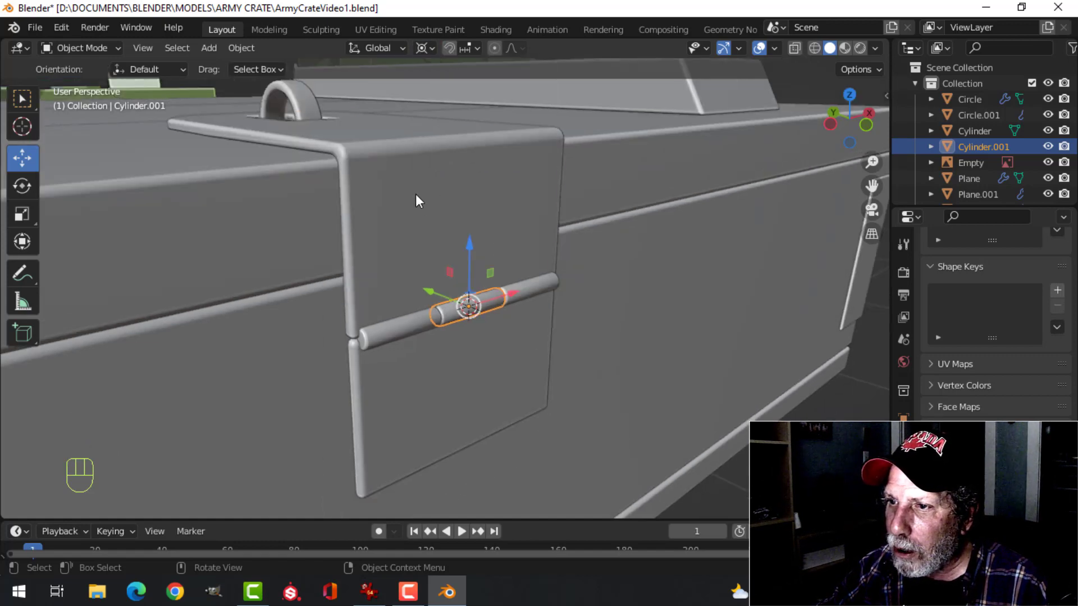
Test-rotate the front latch strap about 28° around the X axis at its hinge and undo the rotation
left_click(416, 196)
middle_click_drag(418, 200, 453, 243)
middle_click_drag(370, 264, 474, 298)
key("r")
key("x")
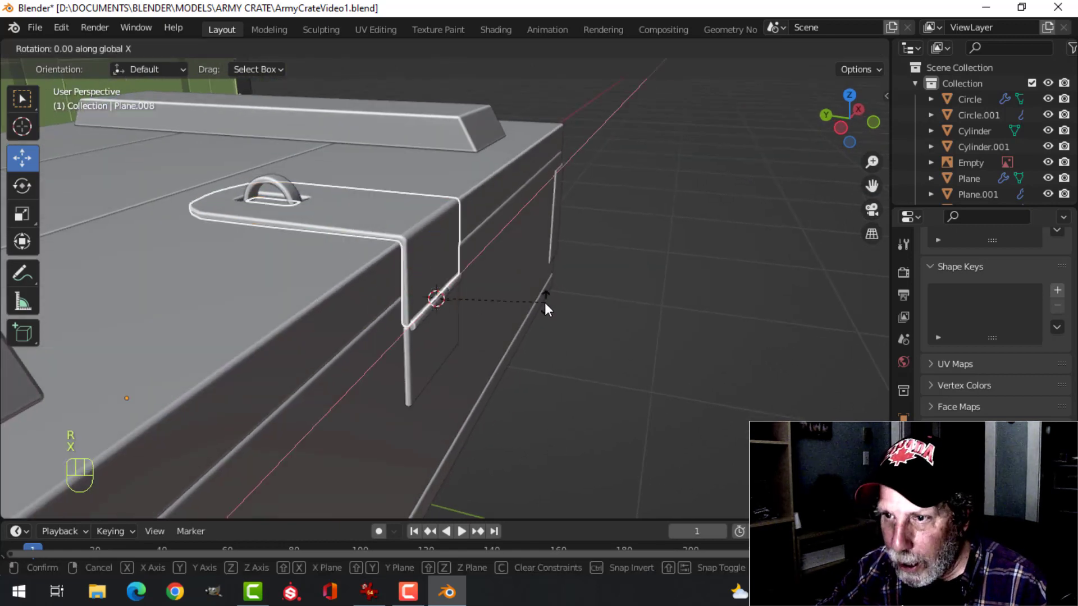
left_click(548, 360)
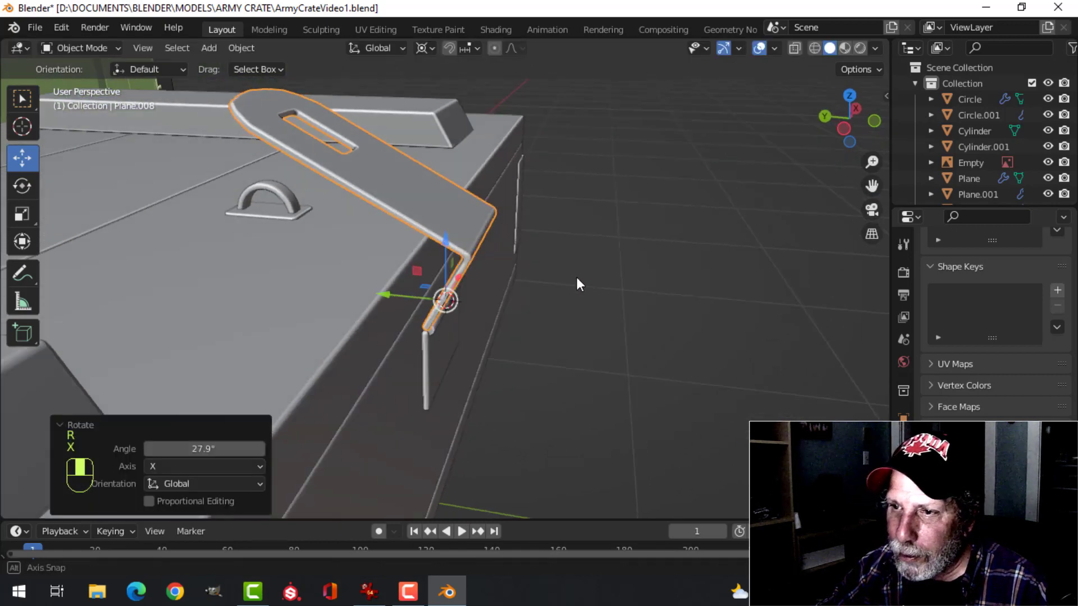
middle_click_drag(577, 277, 526, 266)
key("ctrl+z")
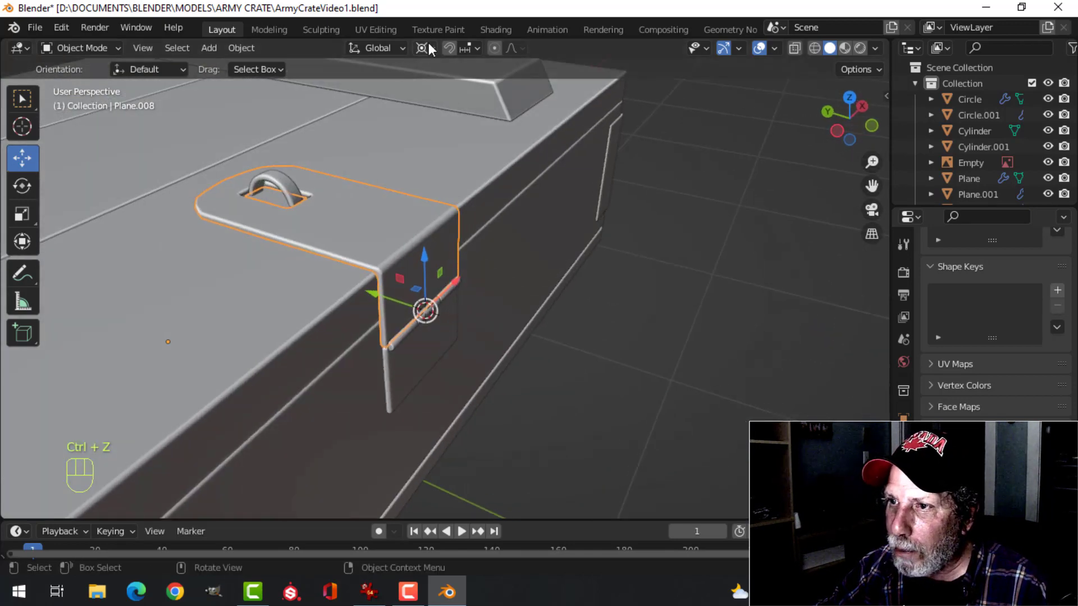
Set the transform pivot point to Median Point, then clear the selection and save the file
left_click(429, 49)
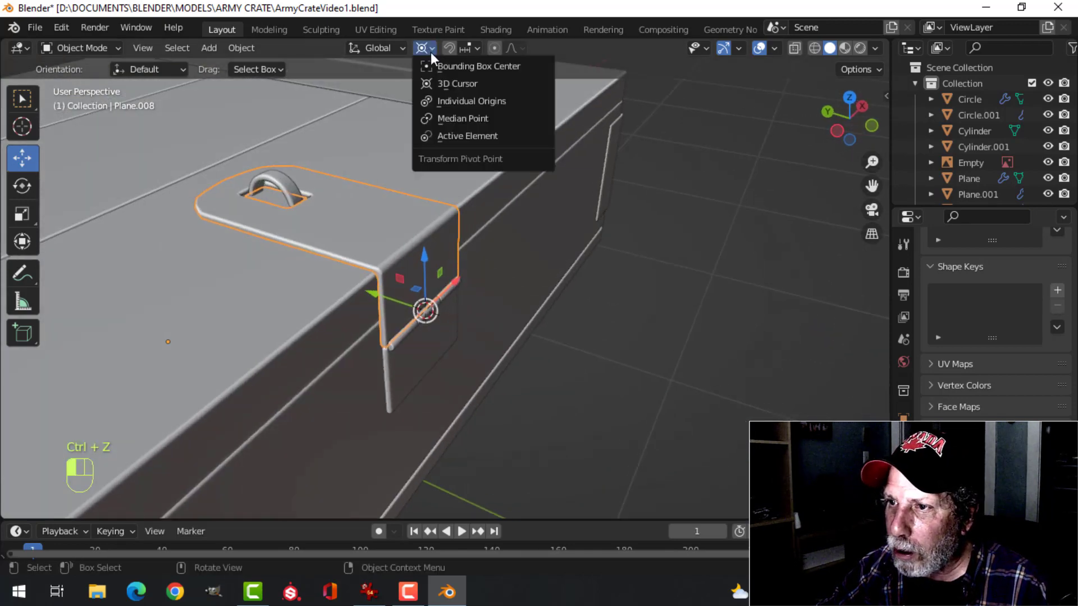
left_click(462, 122)
scroll(513, 172, "down", 3)
key("alt+a")
middle_click_drag(455, 239, 551, 236, "shift")
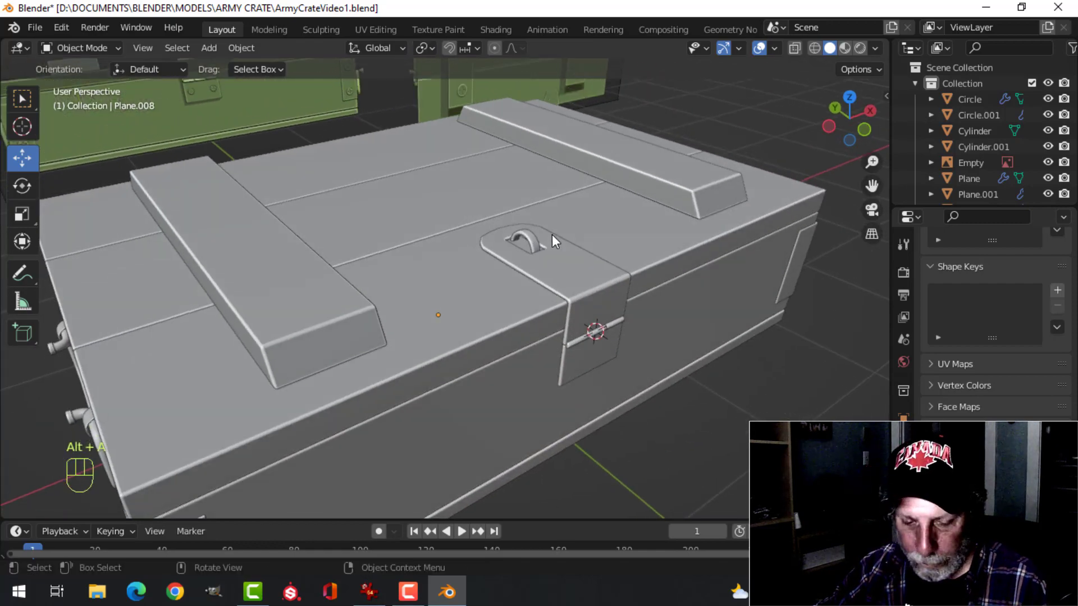
key("ctrl+s")
Turn on the Face Orientation overlay and check the normals around the latch staple
scroll(512, 244, "down", 3)
middle_click_drag(441, 350, 506, 282, "shift")
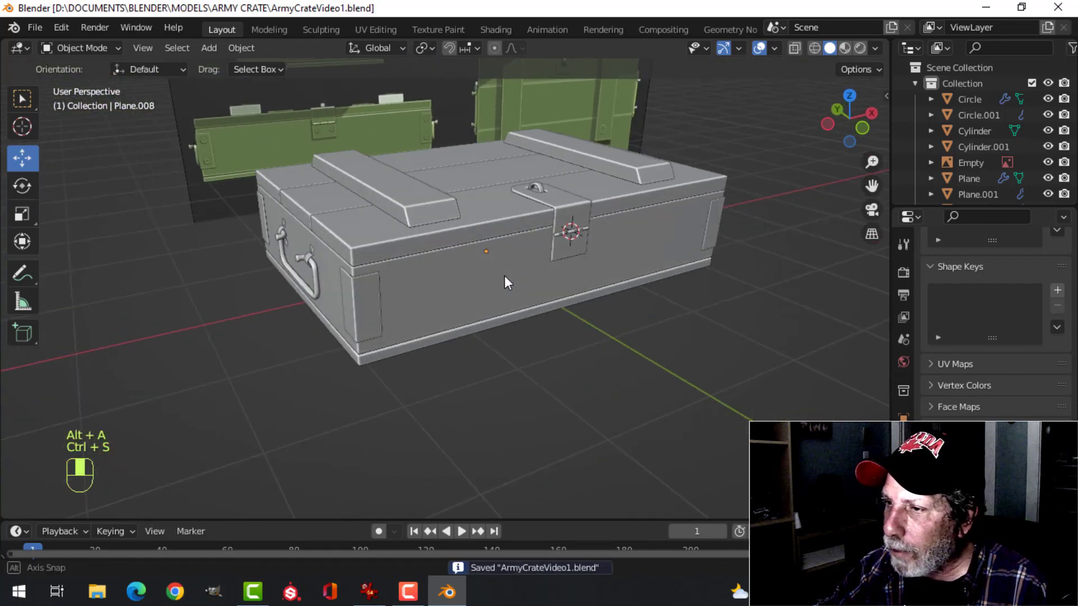
left_click(775, 48)
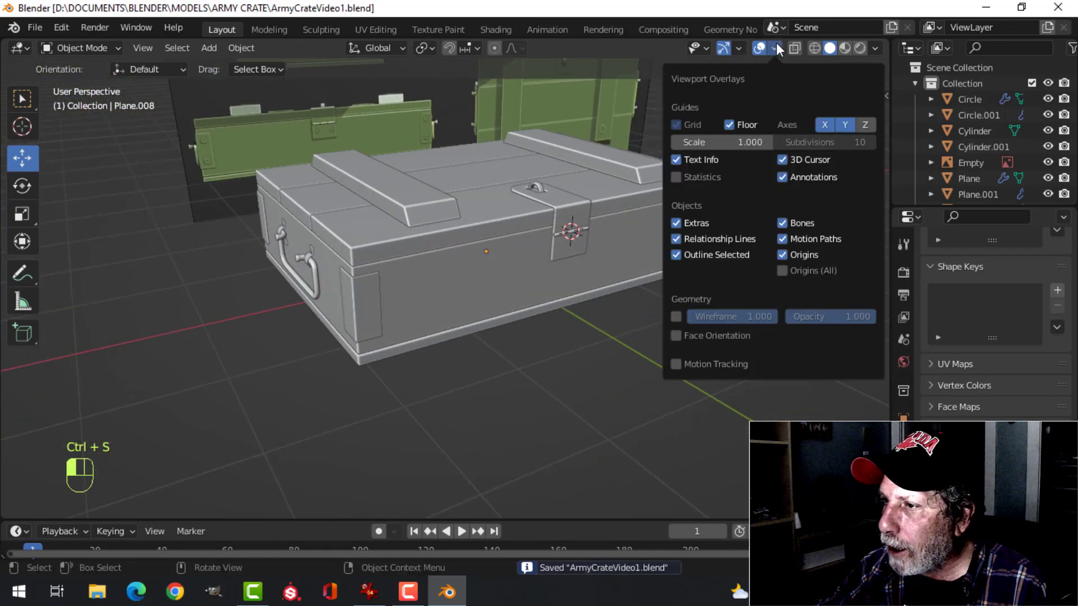
left_click(720, 335)
scroll(552, 226, "up", 5)
middle_click_drag(523, 321, 484, 321, "shift")
middle_click_drag(484, 322, 500, 338)
scroll(493, 323, "up", 4)
Recalculate the normals of the staple's base plate to the outside in Edit Mode and return to Object Mode
left_click(470, 262)
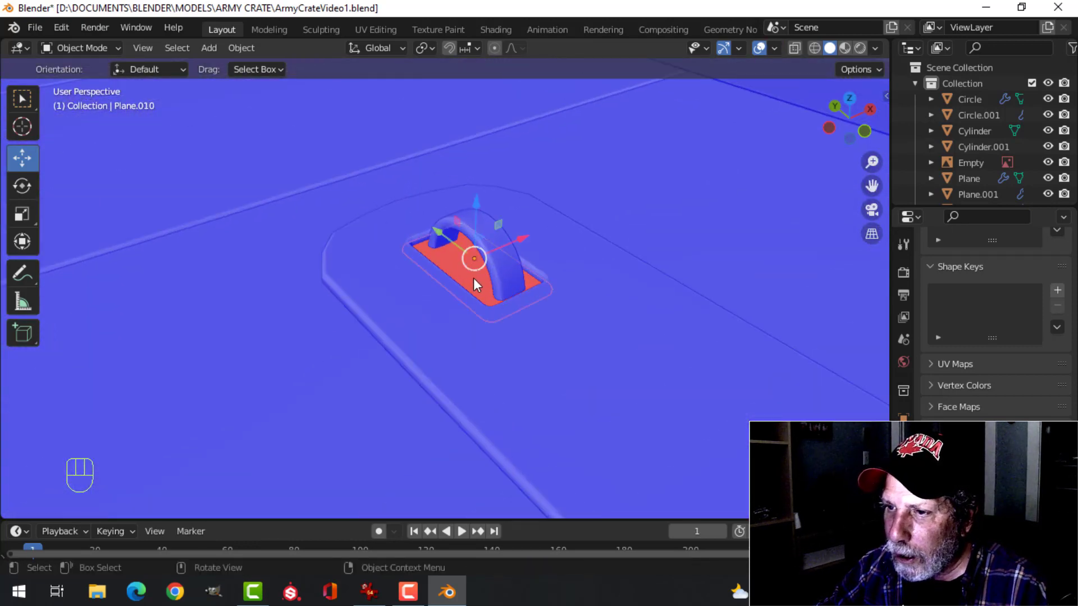
key("Tab")
key("a")
key("alt+n")
left_click(473, 279)
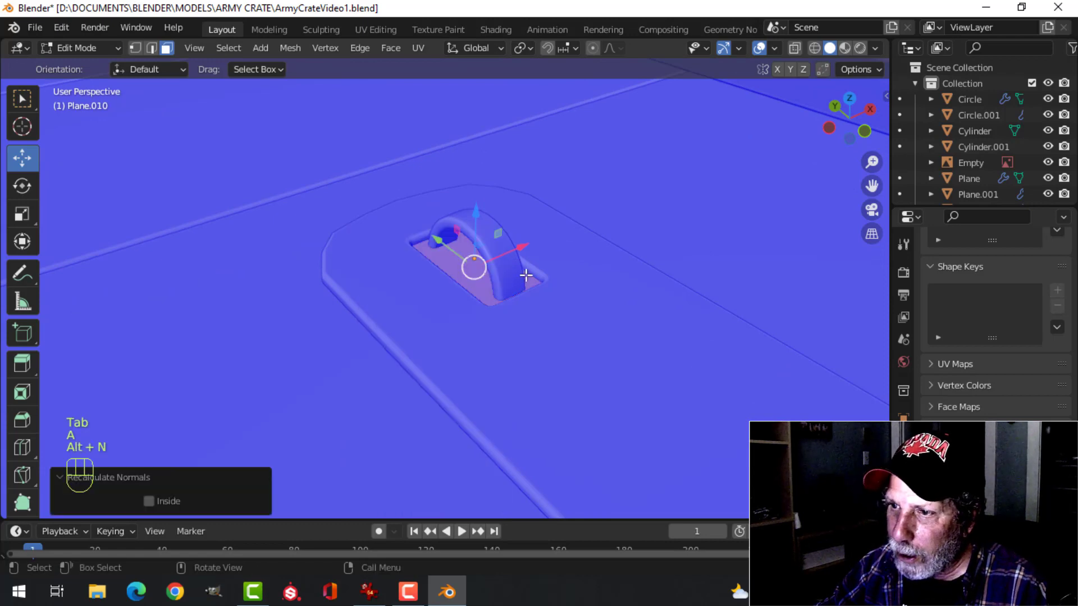
key("Tab")
Clear the selection and turn off the Face Orientation overlay
scroll(526, 274, "down", 4)
key("alt+a")
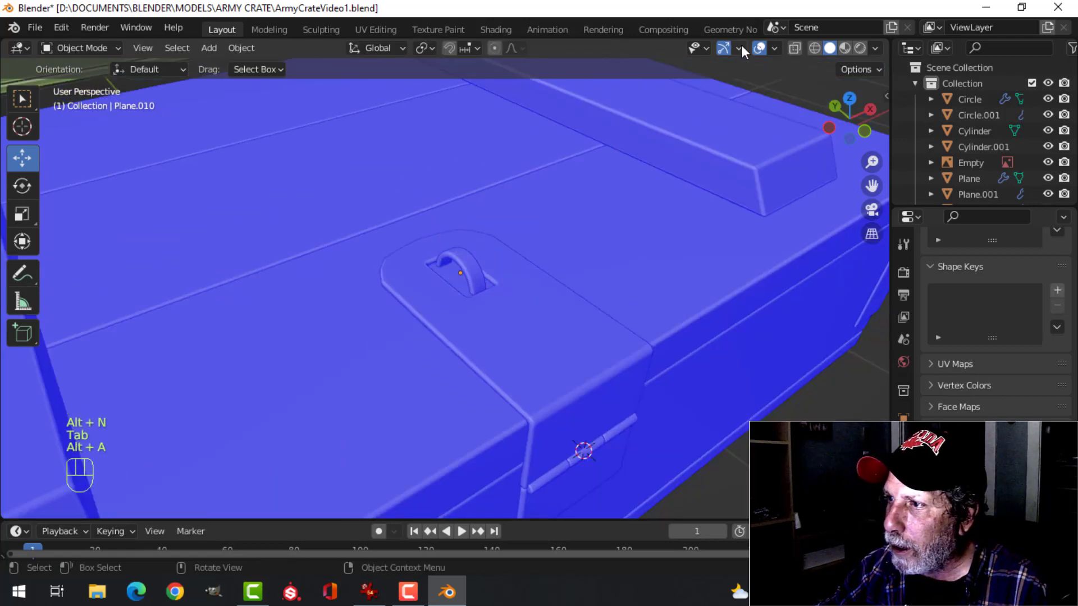
left_click(774, 48)
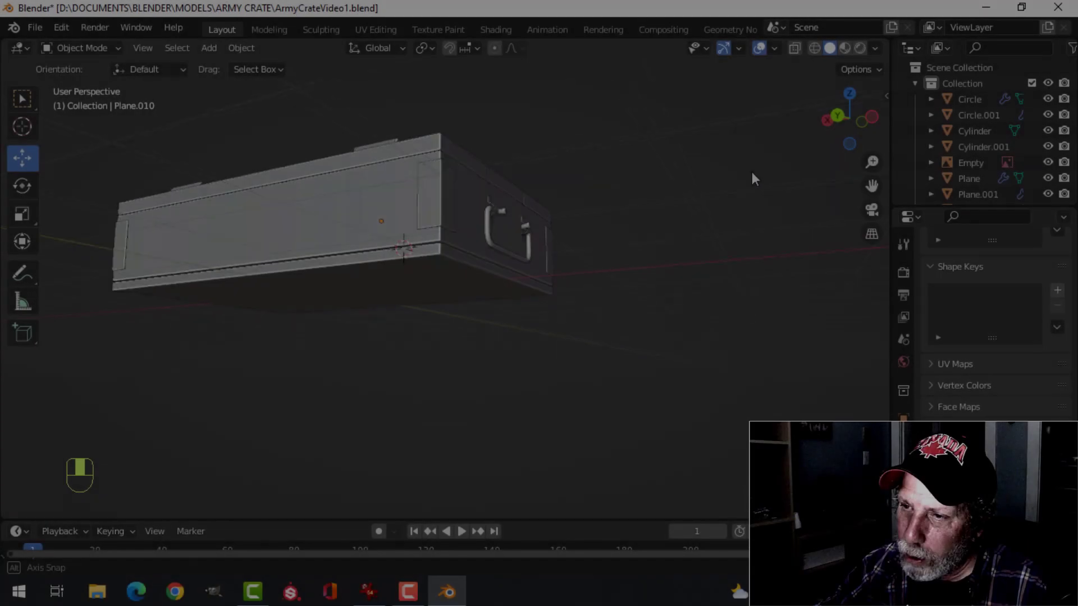
Snap the 3D cursor to the center of the front face of the corner plate nearest the side handle
middle_click_drag(753, 172, 434, 247)
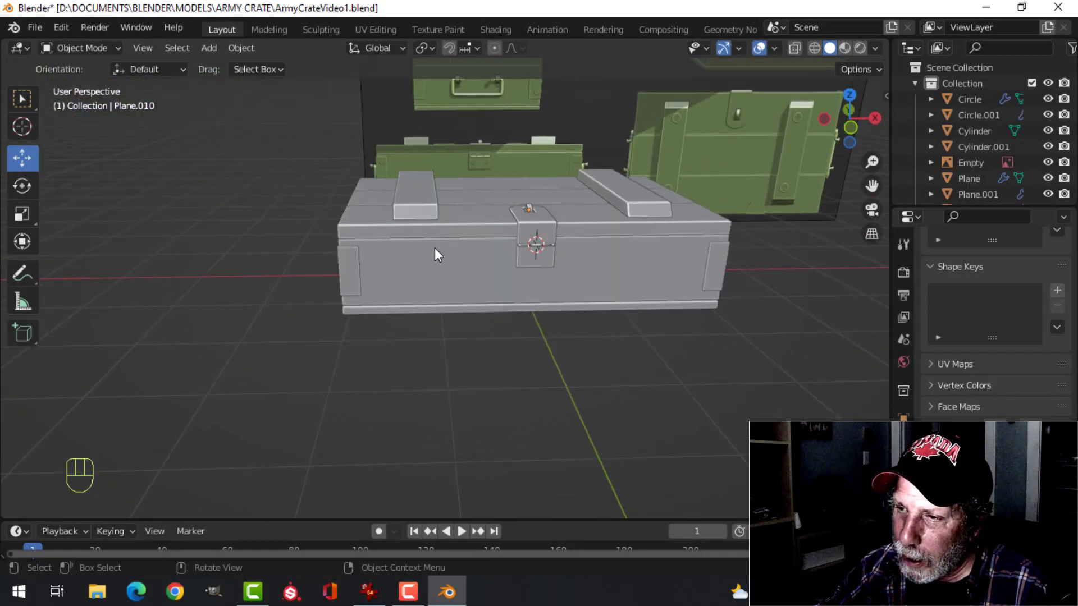
scroll(434, 247, "up", 2)
middle_click_drag(502, 264, 447, 267, "shift")
scroll(446, 267, "up", 2)
scroll(446, 267, "down", 4)
middle_click_drag(331, 279, 500, 291, "shift")
middle_click_drag(486, 246, 489, 259, "shift")
left_click(489, 259)
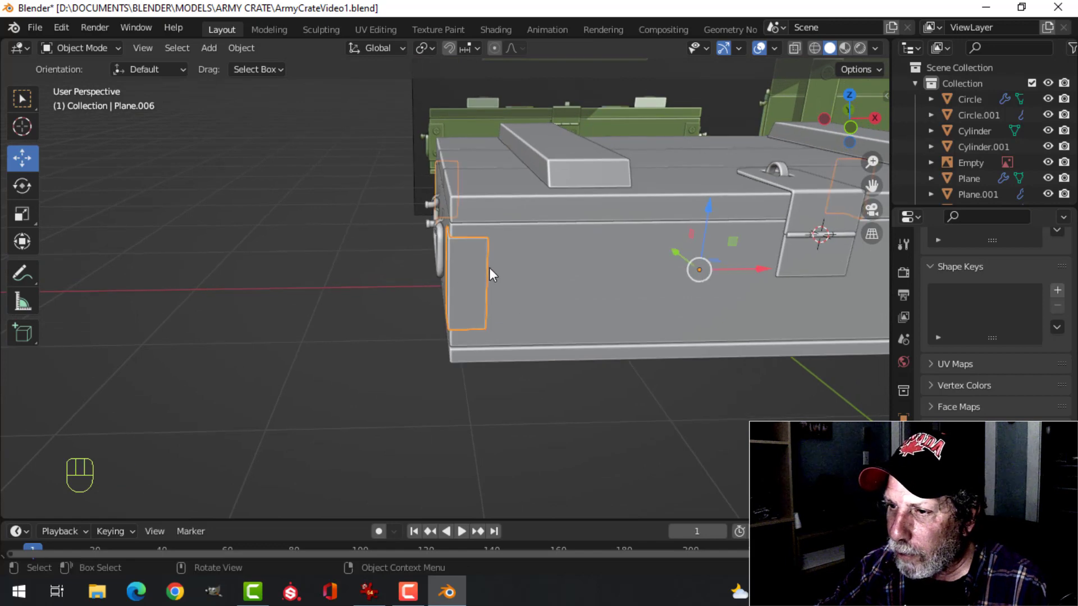
key("Tab")
scroll(480, 264, "up", 4)
key("alt+a")
key("3")
left_click(472, 237)
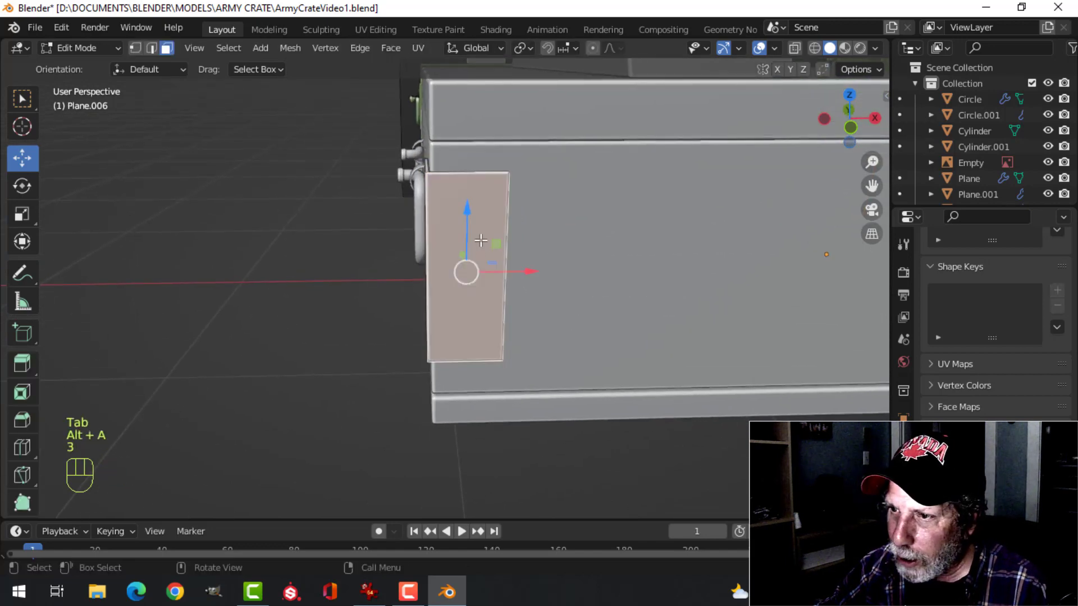
middle_click_drag(473, 238, 563, 245)
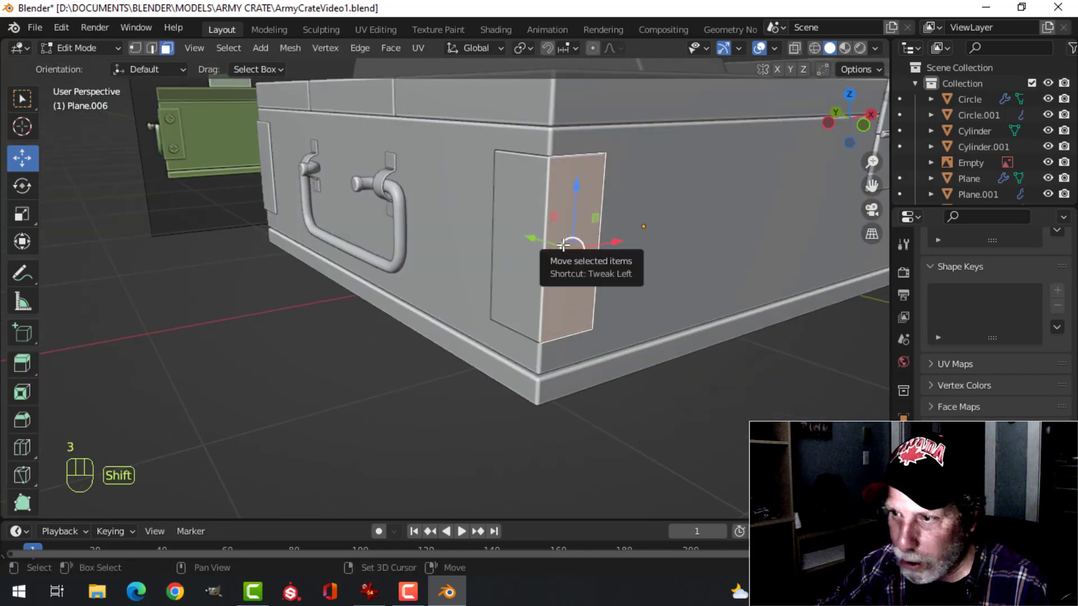
key("shift+s")
left_click(551, 334)
key("Tab")
Add a mesh circle with 24 vertices at the 3D cursor
middle_click_drag(614, 251, 550, 260)
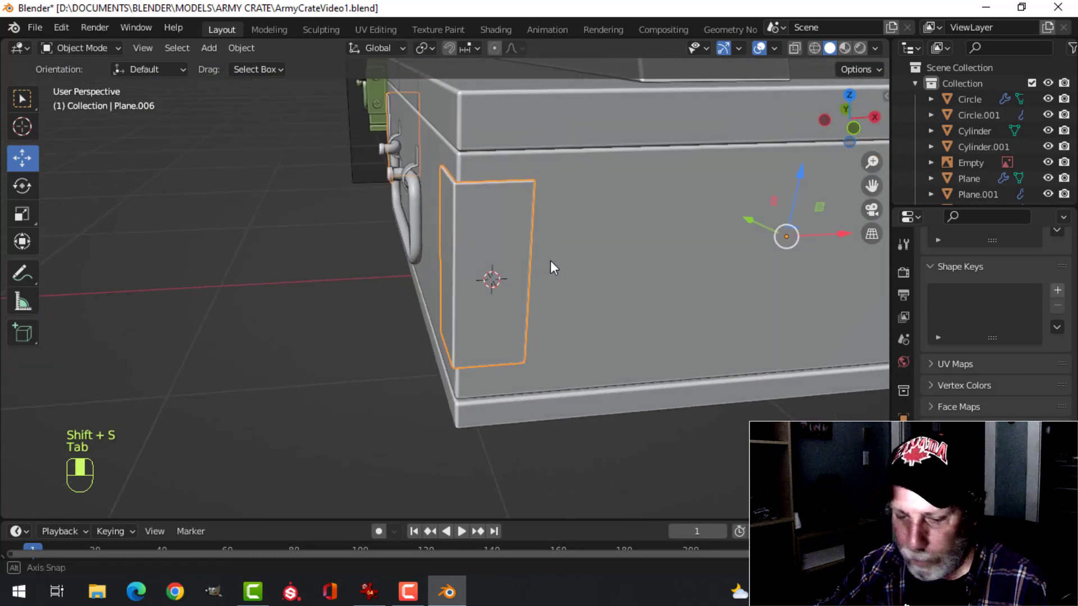
key("shift+a")
mouse_move(564, 252)
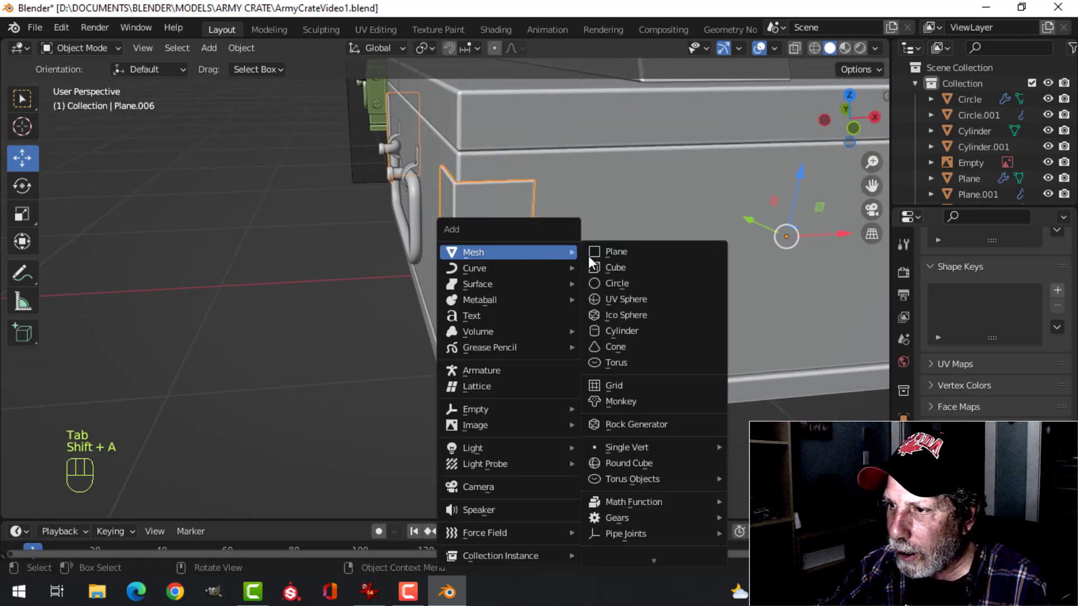
left_click(608, 283)
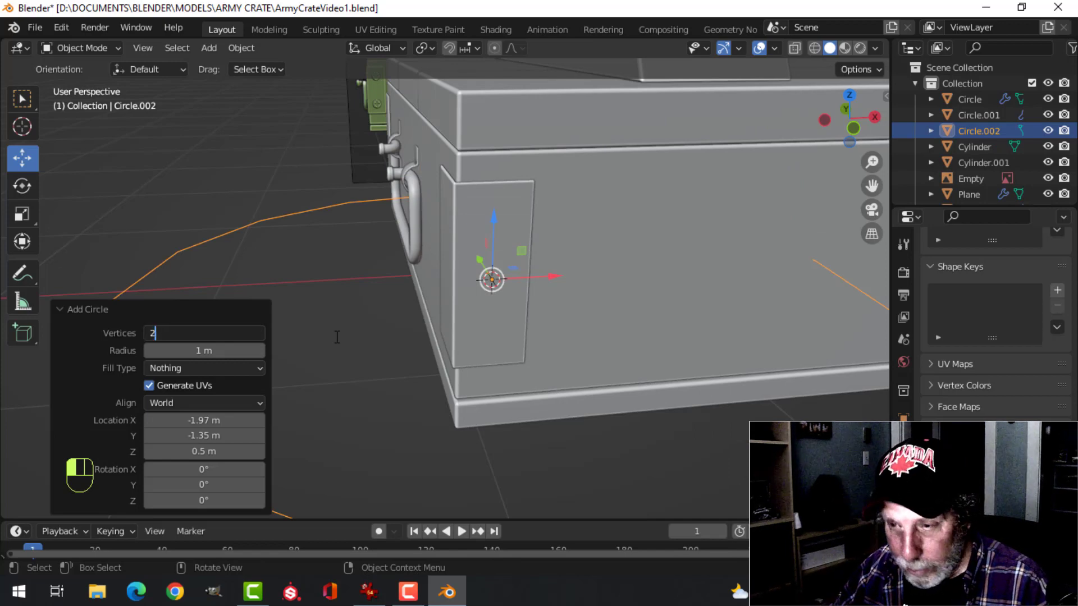
type("24")
key("Return")
In Edit Mode, scale the circle to about 0.044 and rotate it 90° around the X axis
key("Tab")
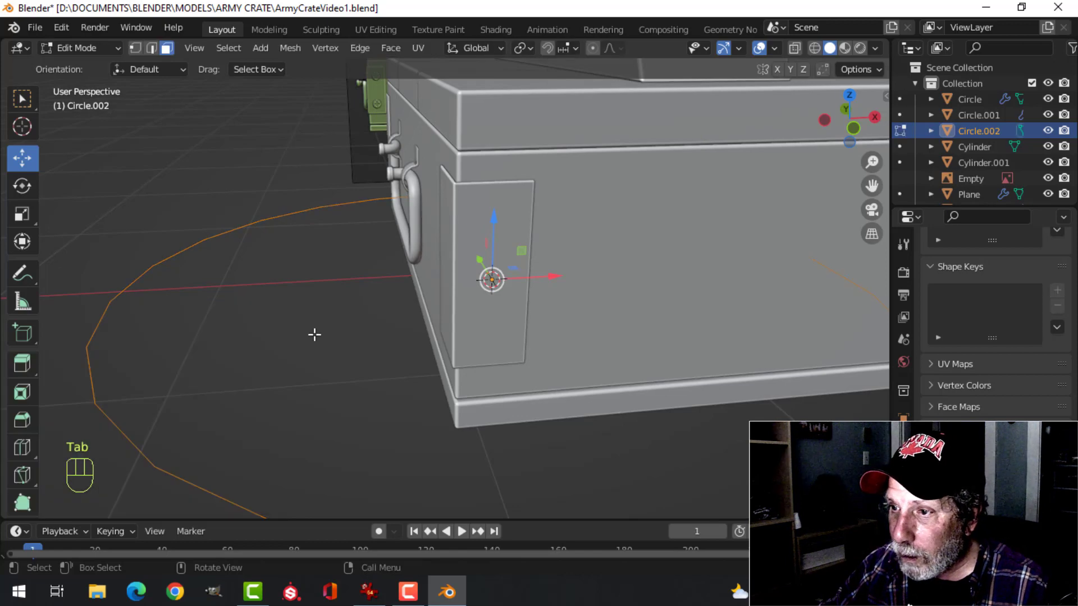
key("s")
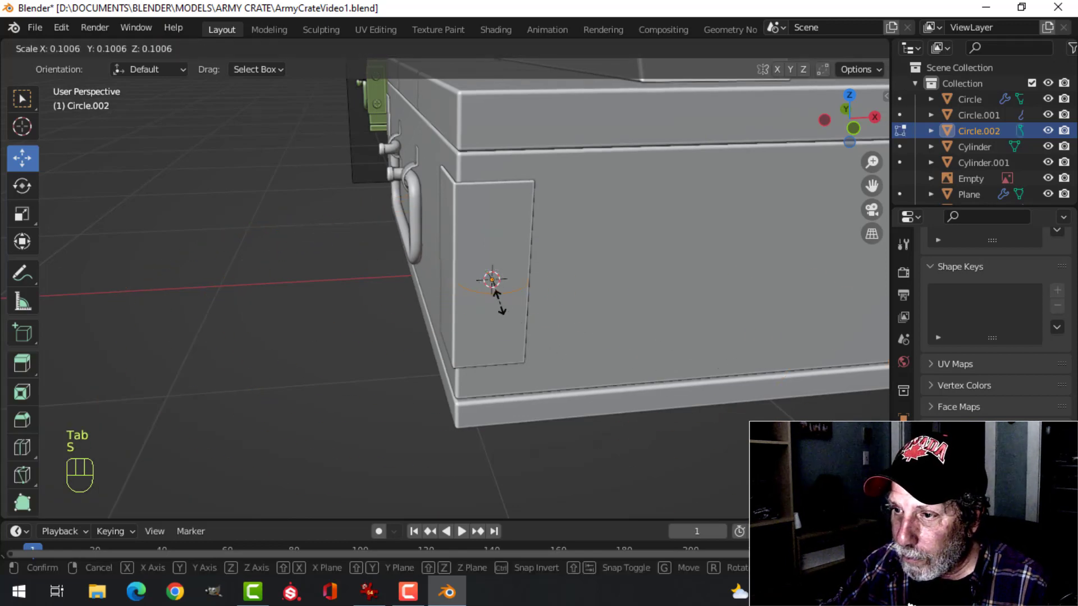
left_click(492, 284)
scroll(571, 311, "up", 2)
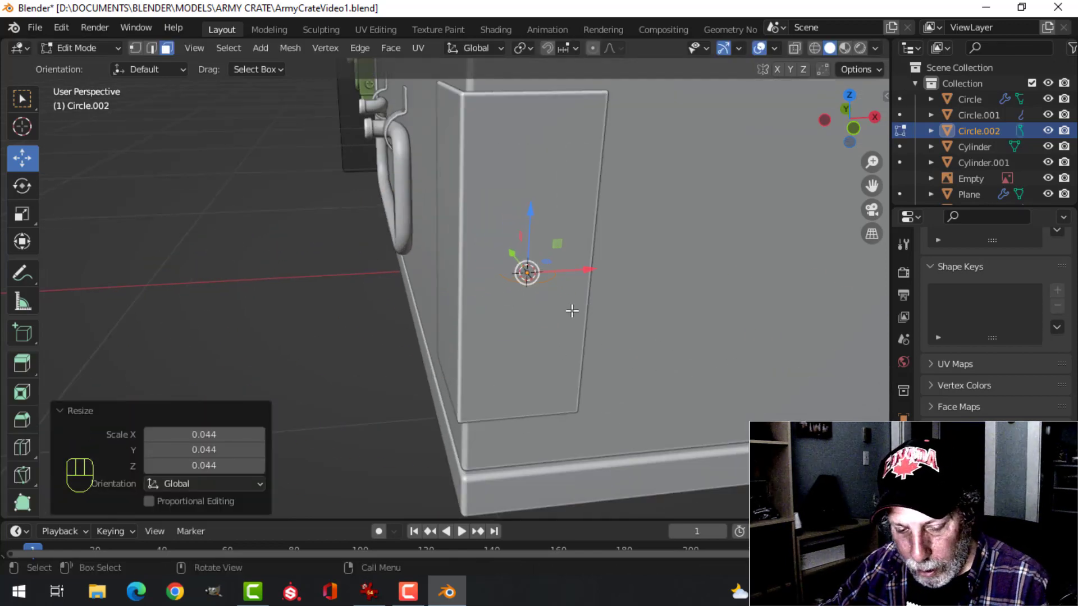
type("rx90")
left_click(572, 310)
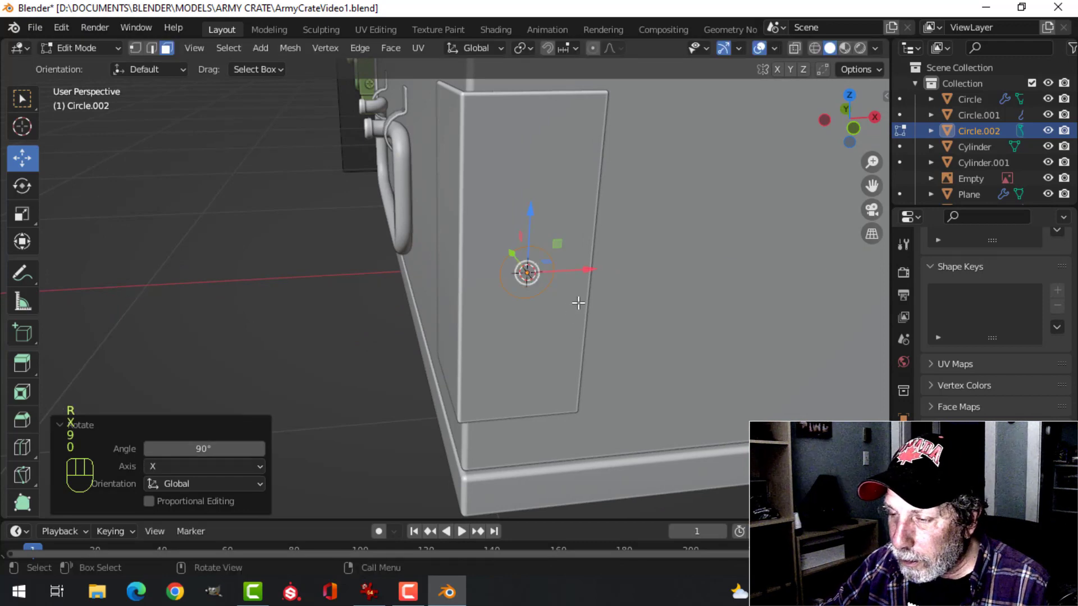
In front wireframe view, enlarge the circle and raise it about 0.169 m along Z to match the reference's upper screw
key("s")
left_click(589, 306)
key("KP_1")
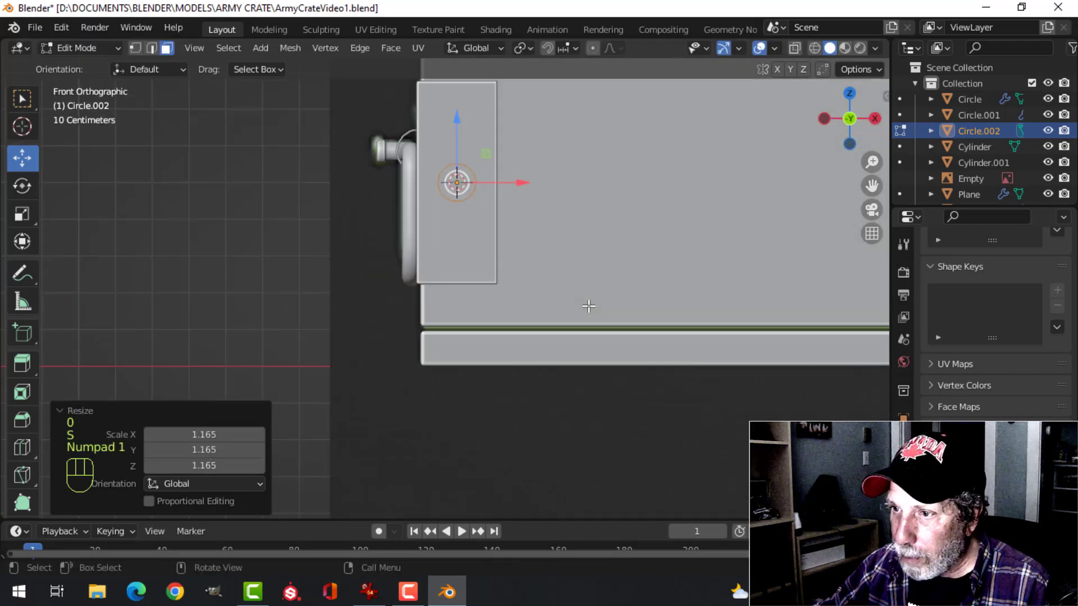
key("z")
middle_click_drag(528, 239, 539, 388, "shift")
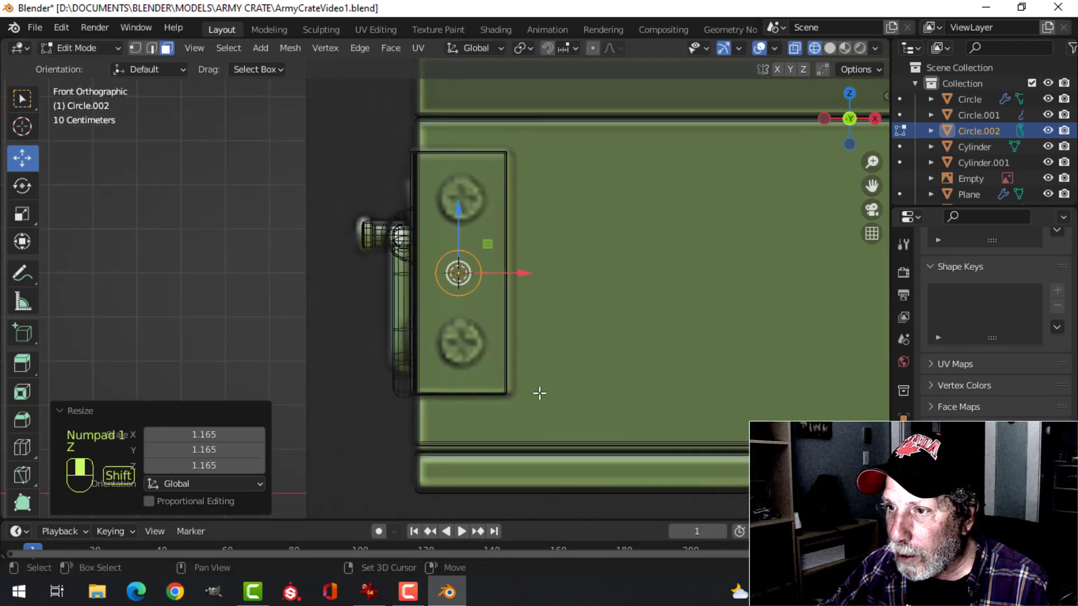
left_click_drag(459, 202, 488, 129)
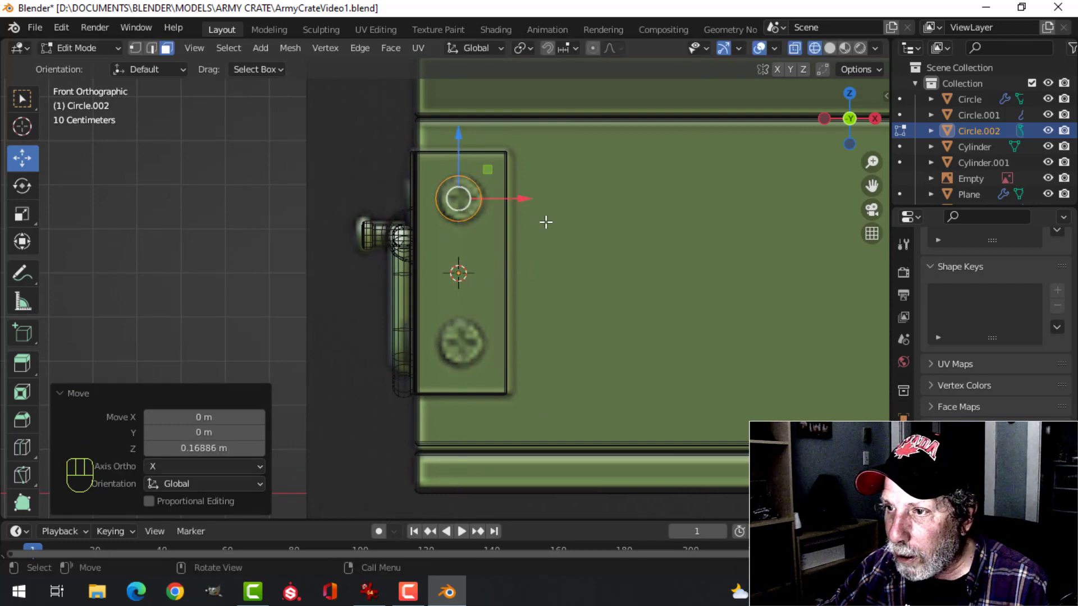
key("s")
left_click(548, 227)
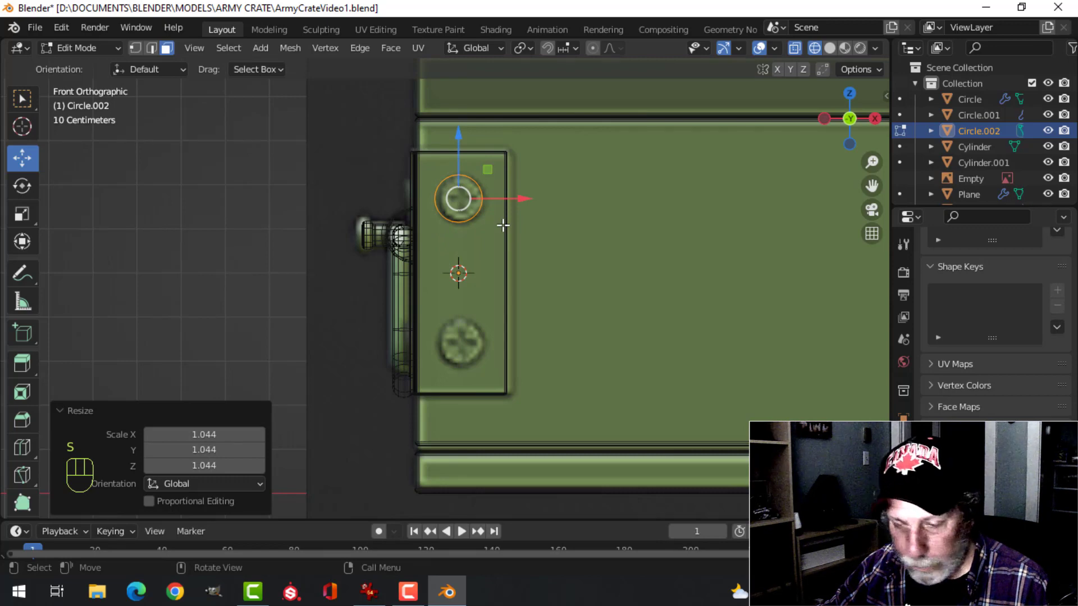
Return to solid shading and move the circle about 0.027 m out from the corner plate along the Y axis
key("z")
left_click(600, 234)
mouse_move(599, 233)
middle_mouse_down()
mouse_move(562, 263)
mouse_move(594, 236)
middle_mouse_up()
left_click_drag(556, 229, 657, 243)
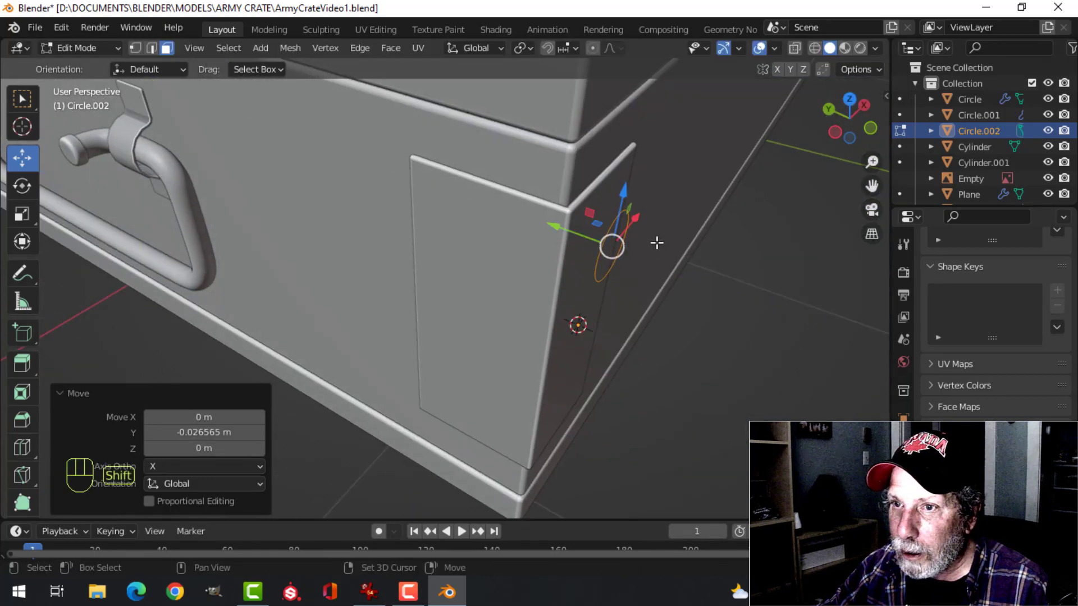
Fill the circle with a face and extrude it about 0.005 m along Y toward the corner plate
middle_click_drag(657, 243, 621, 258, "shift")
key("f")
key("e")
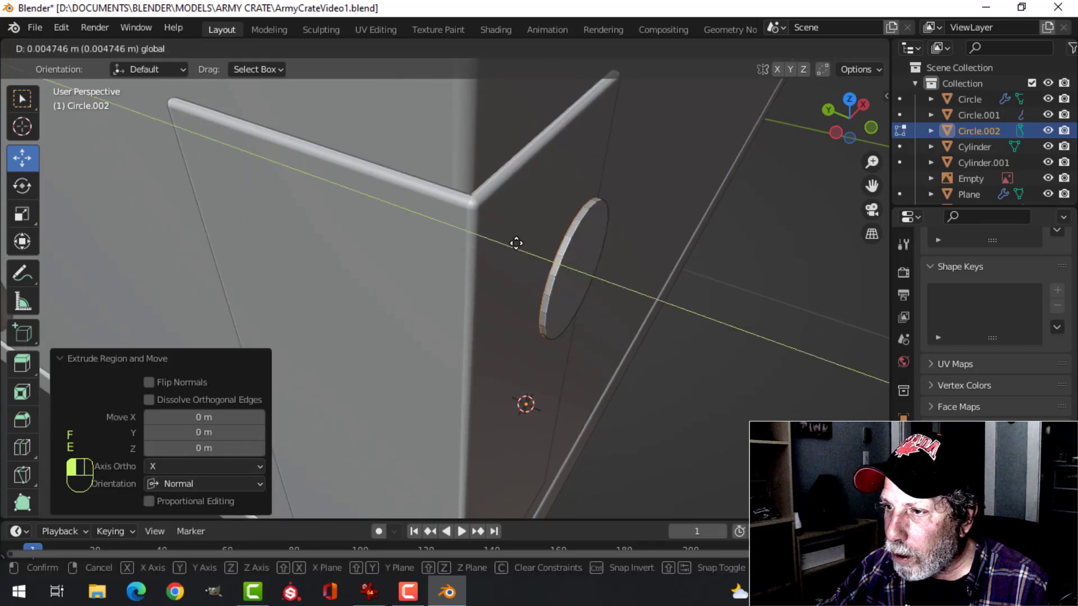
left_click(513, 238)
Scale the extruded face by about 1.118 and shift it about -0.0017 m along Y to form a chamfered rim
key("s")
left_click(601, 241)
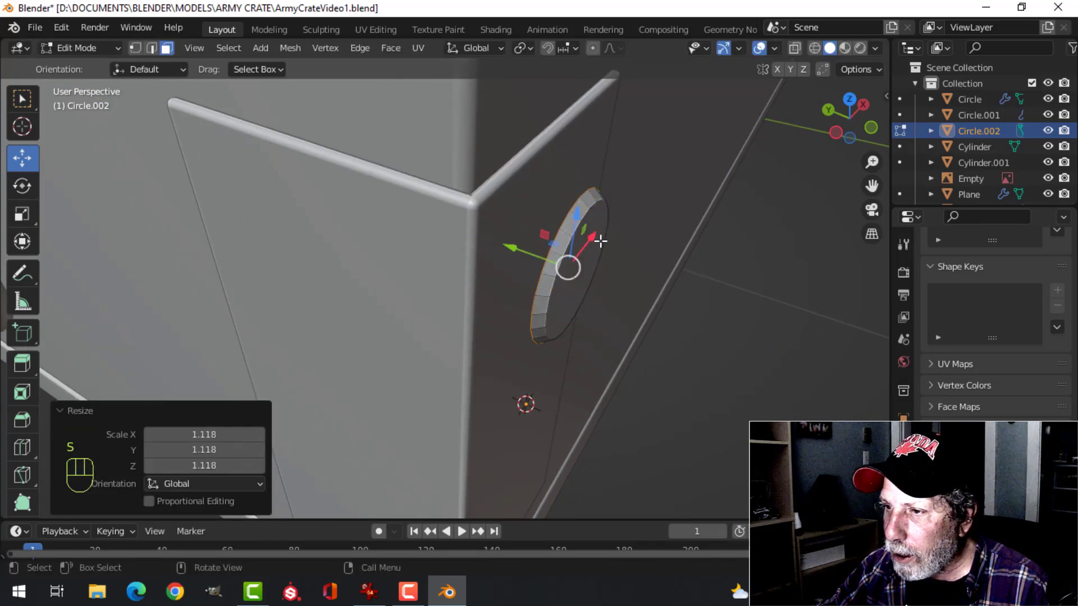
middle_click_drag(601, 241, 633, 288, "shift")
left_click_drag(548, 288, 658, 306)
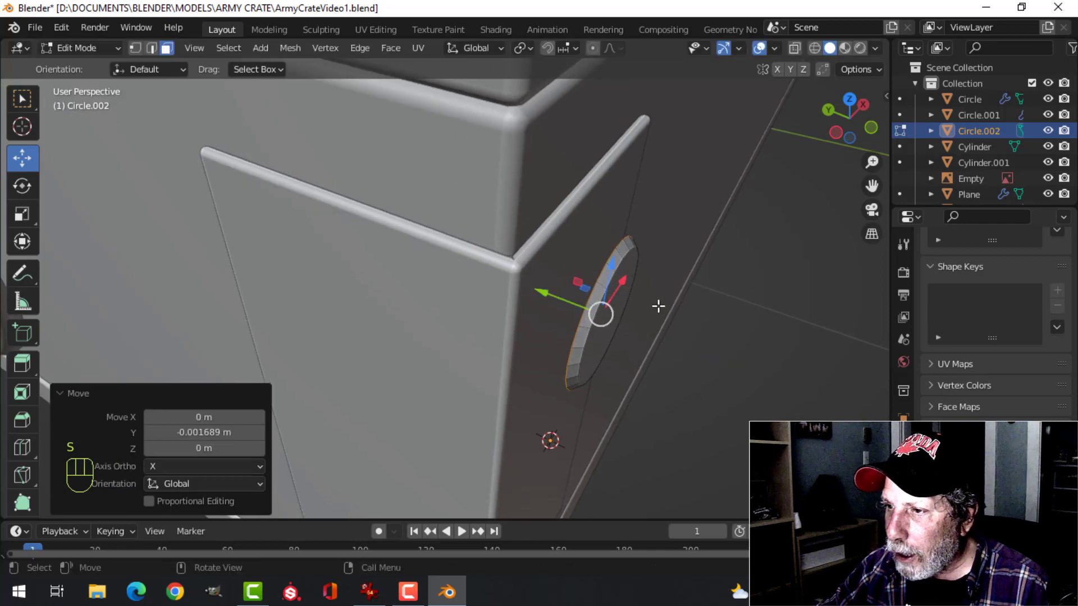
Extrude the enlarged face about 0.017 m along Y into the corner plate
key("e")
left_click(650, 306)
key("e")
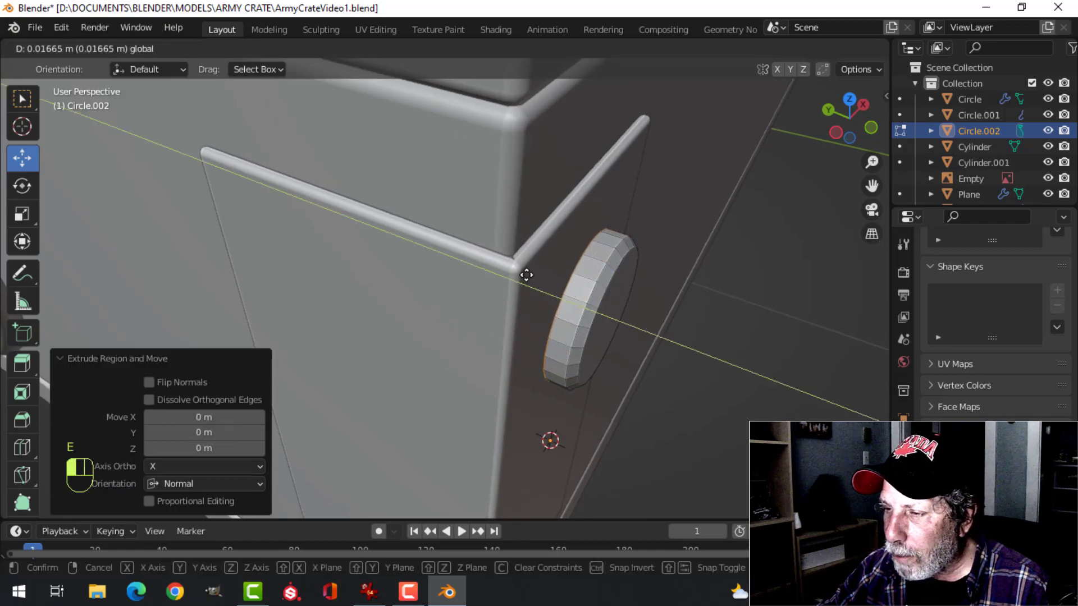
left_click(526, 275)
Select the whole screw head, flatten it slightly along the Y axis and return to Object Mode
key("a")
key("s")
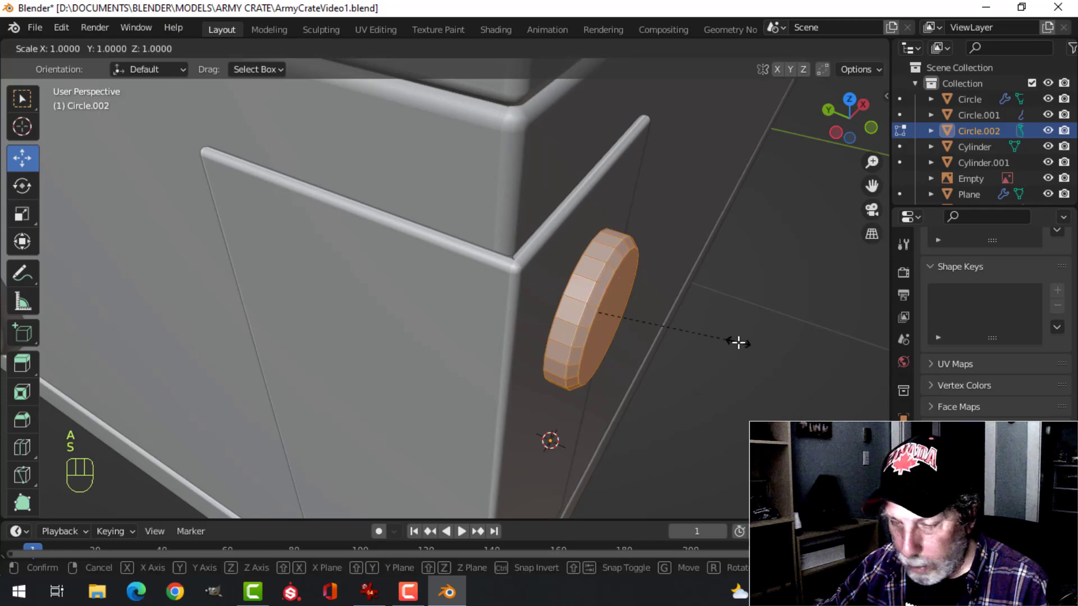
key("y")
left_click(703, 320)
middle_click_drag(703, 320, 502, 349, "shift")
key("Tab")
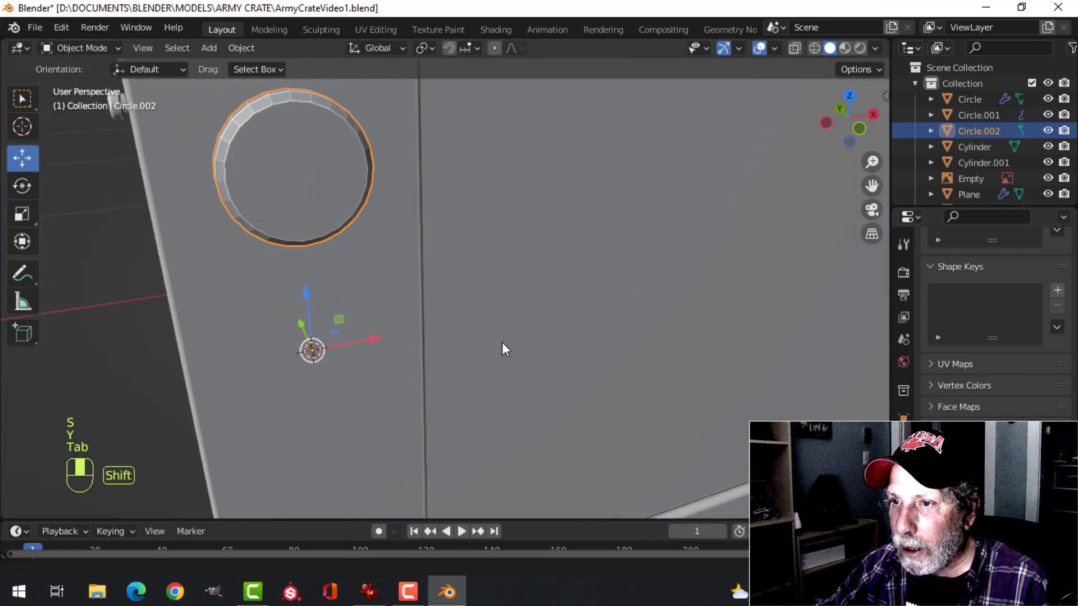
Add a Bevel modifier to the screw head
scroll(502, 348, "down", 3)
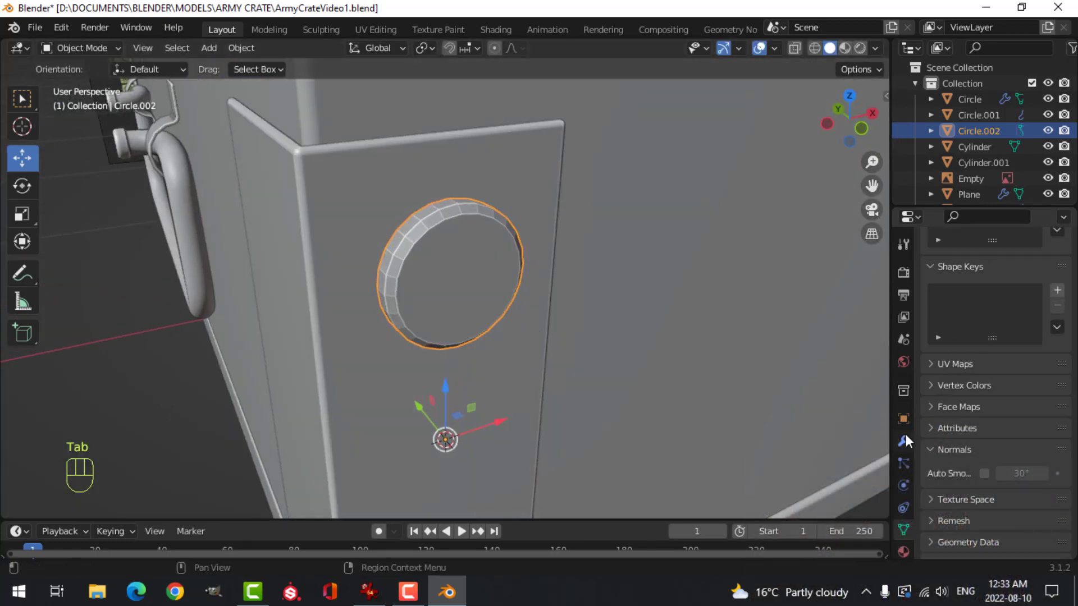
left_click(905, 440)
left_click(948, 272)
left_click(778, 332)
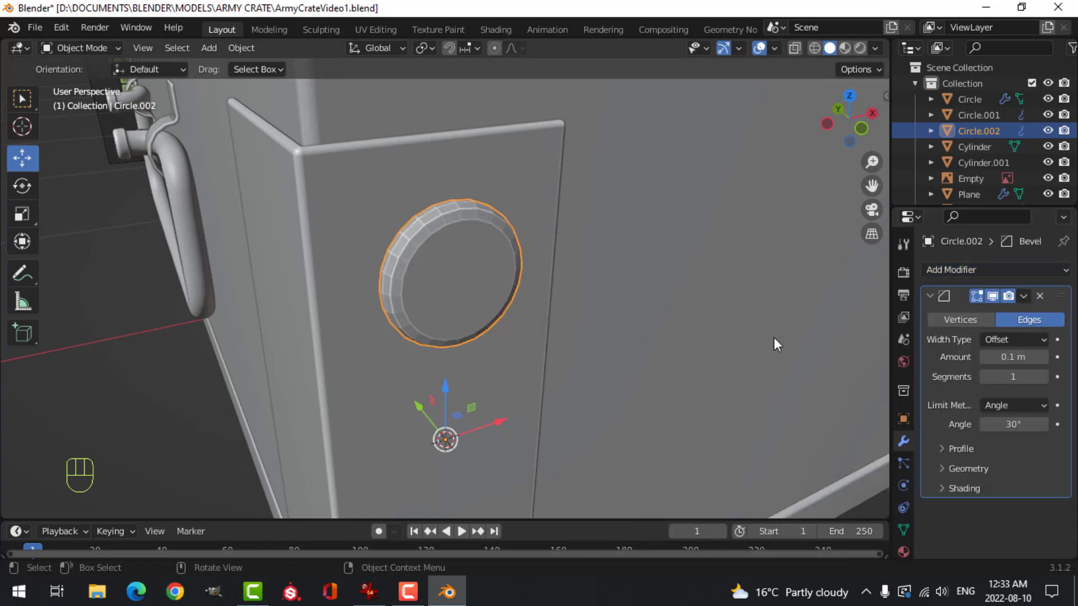
Set the screw head's bevel to 3 segments with an amount of 0.001 m, and shade the head smooth
left_click(1046, 375)
left_click(1046, 374)
left_click(1019, 358)
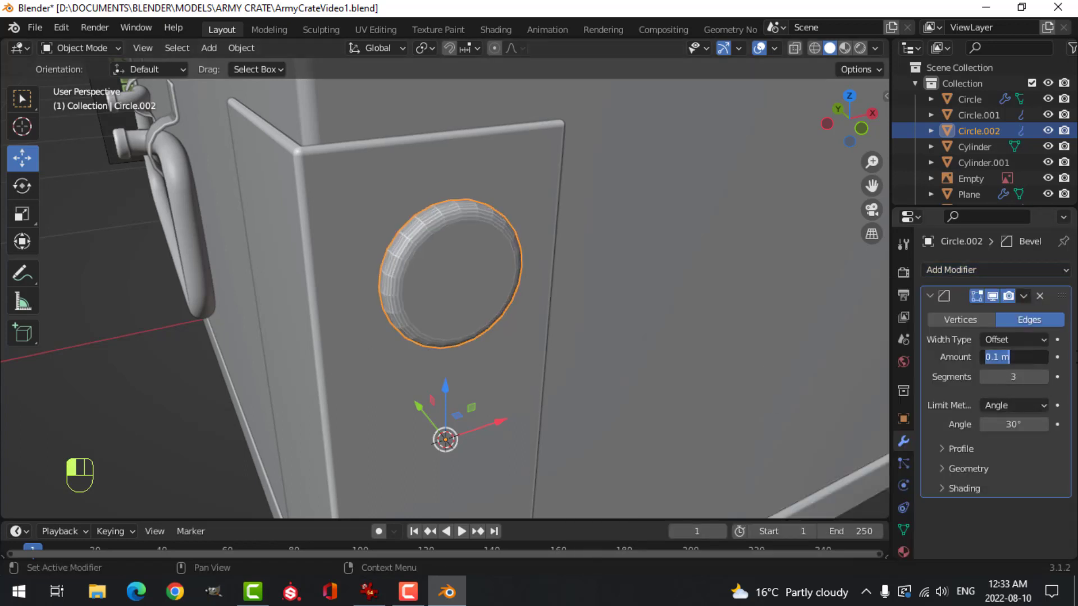
left_click(1056, 357)
key("Return")
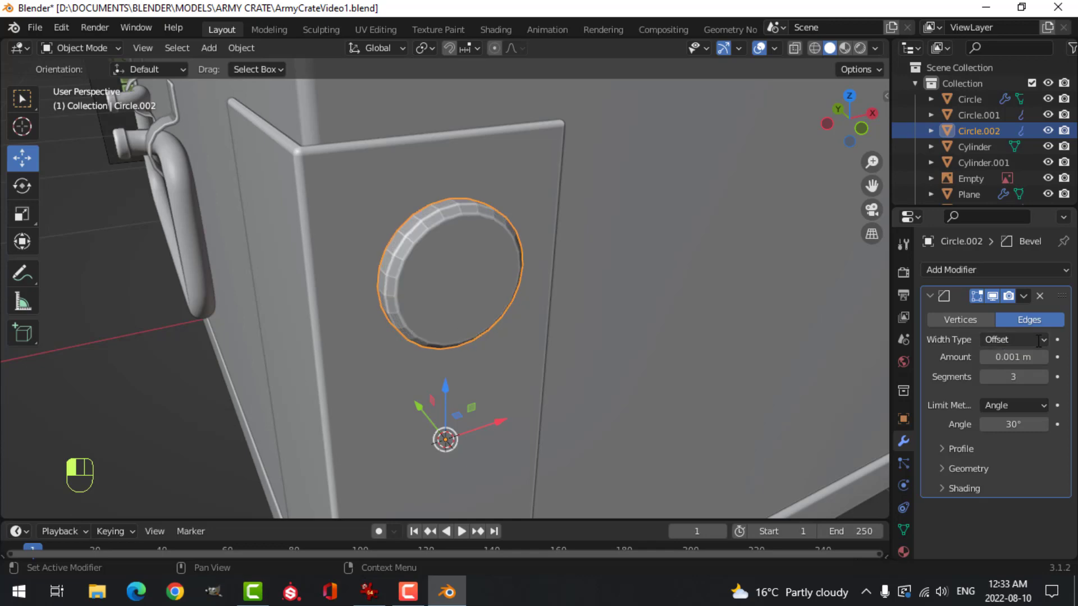
right_click(452, 253)
left_click(453, 254)
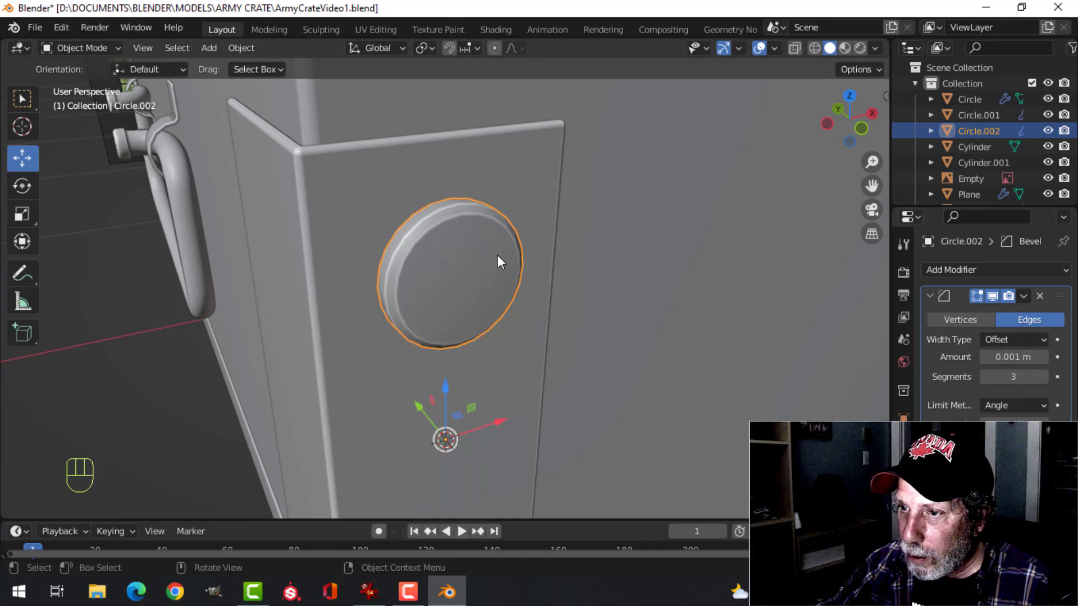
Isolate the screw head in local view and snap the 3D cursor to the centre of its mesh
key("alt+a")
middle_click_drag(507, 261, 734, 272)
left_click(497, 242)
middle_click_drag(479, 268, 522, 284)
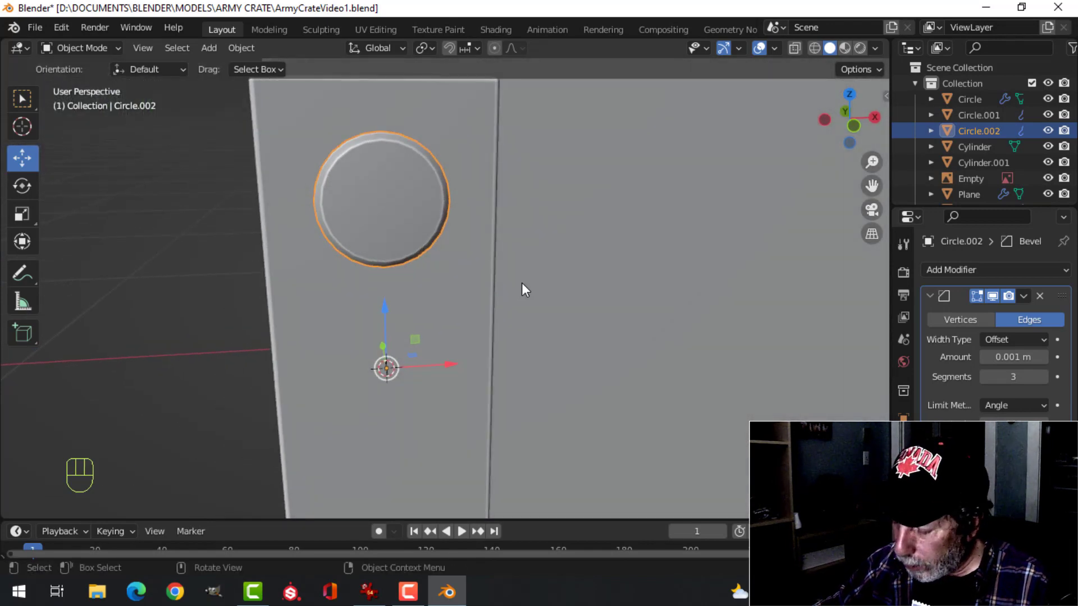
key("KP_Divide")
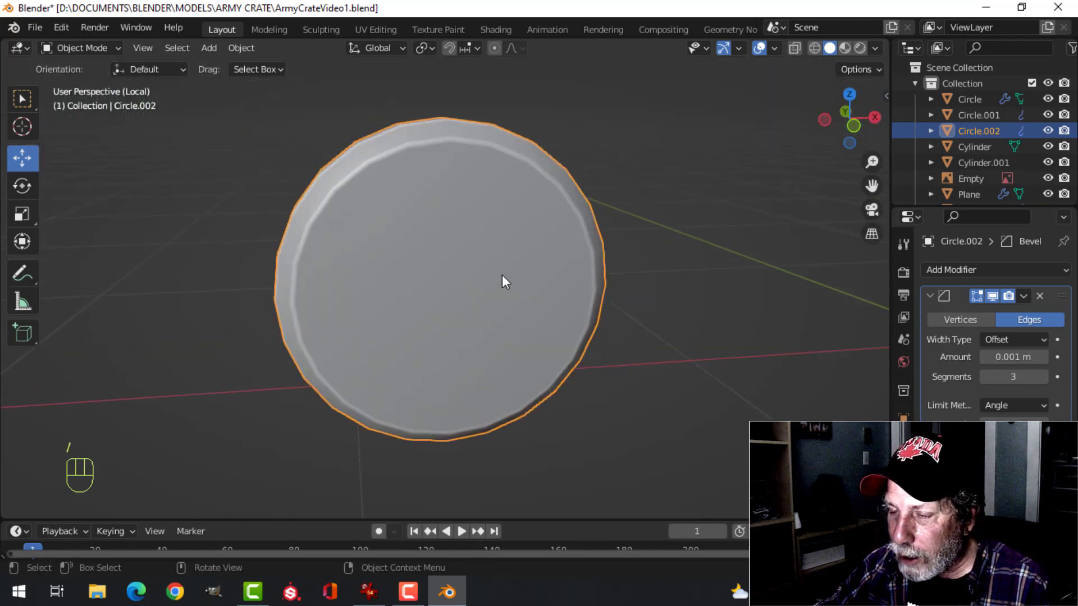
key("Tab")
key("shift+s")
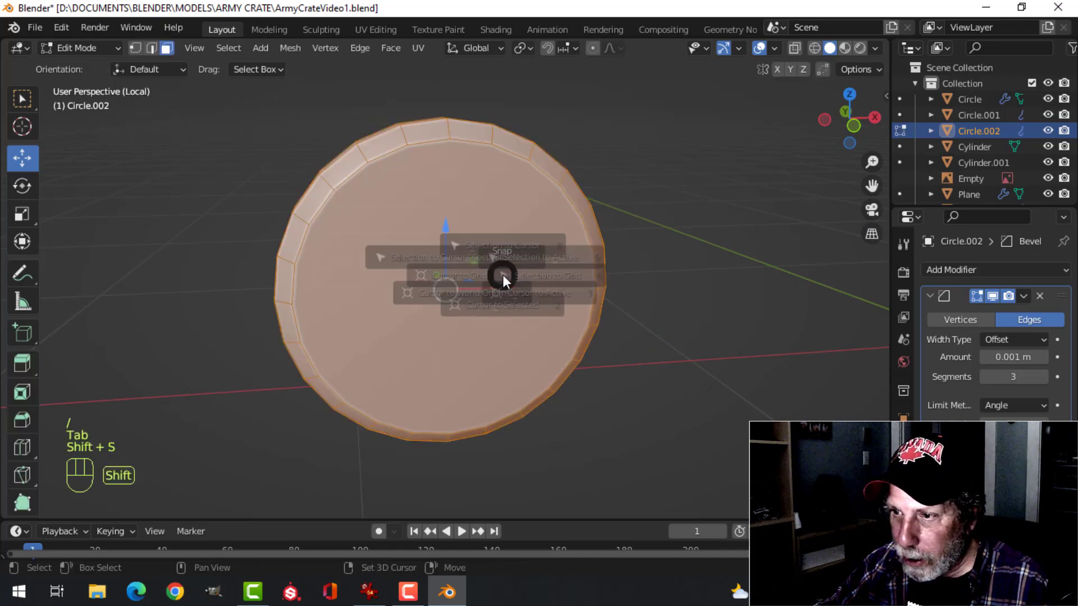
left_click(488, 364)
key("Tab")
key("alt+a")
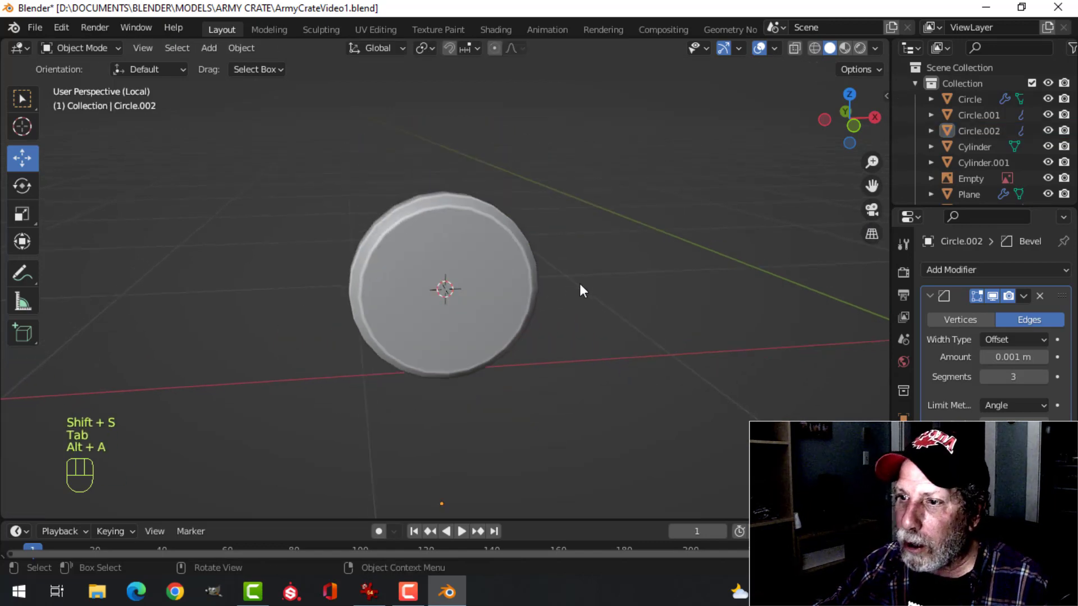
In front view, add a mesh plane at the 3D cursor and scale it in Edit Mode by about -0.071
middle_click_drag(579, 284, 550, 241)
key("KP_1")
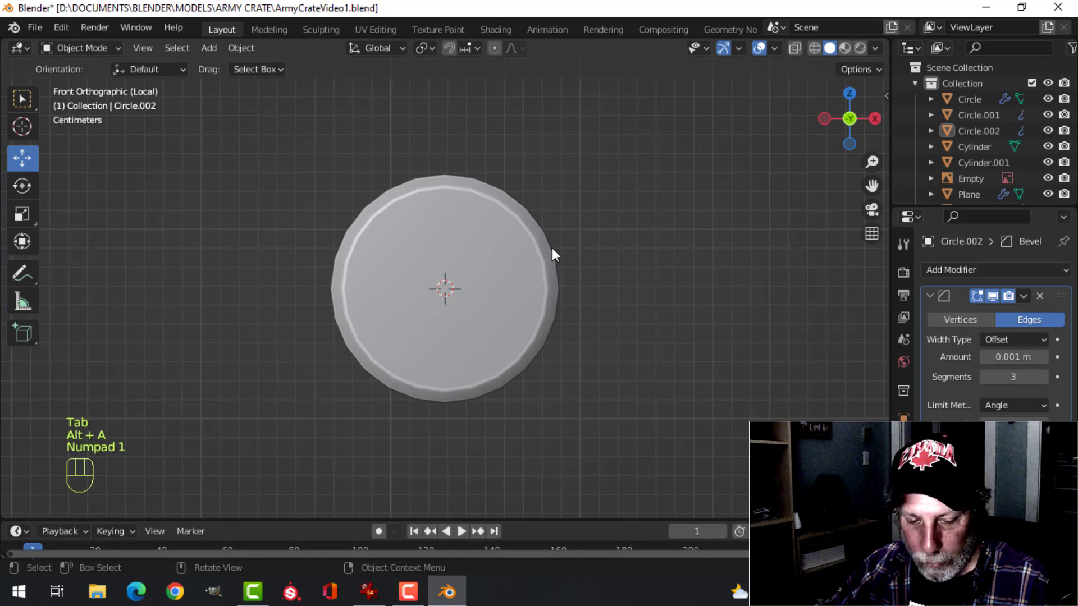
key("shift+a")
mouse_move(472, 248)
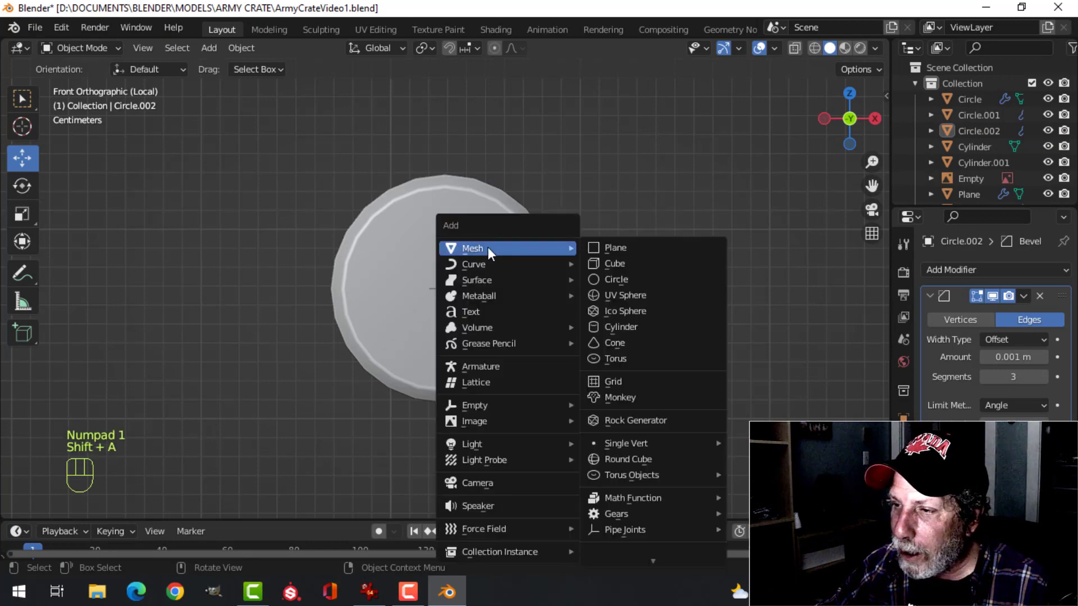
left_click(618, 249)
key("Tab")
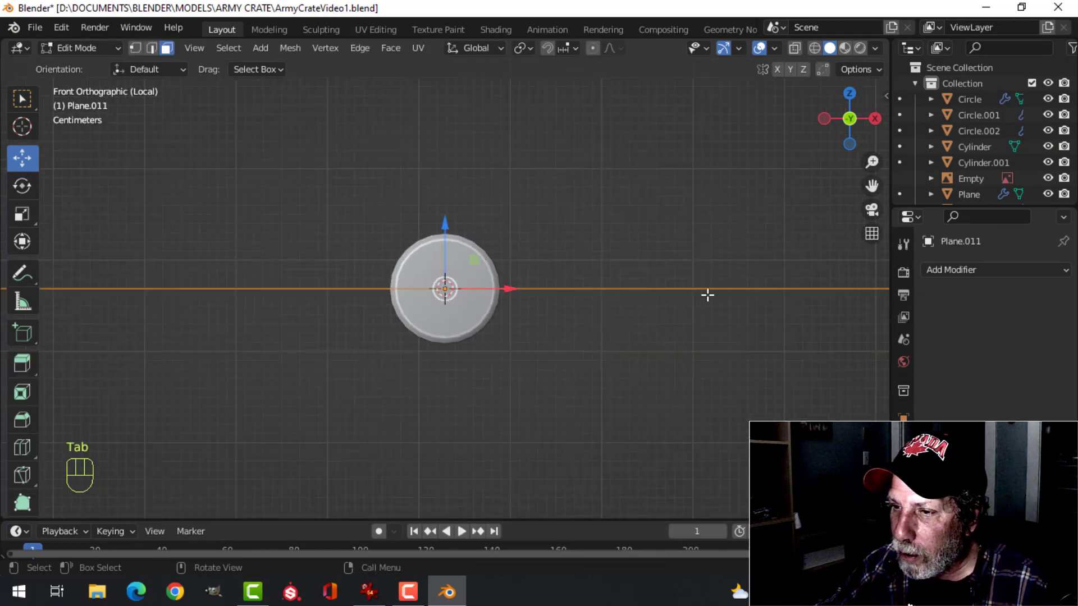
key("s")
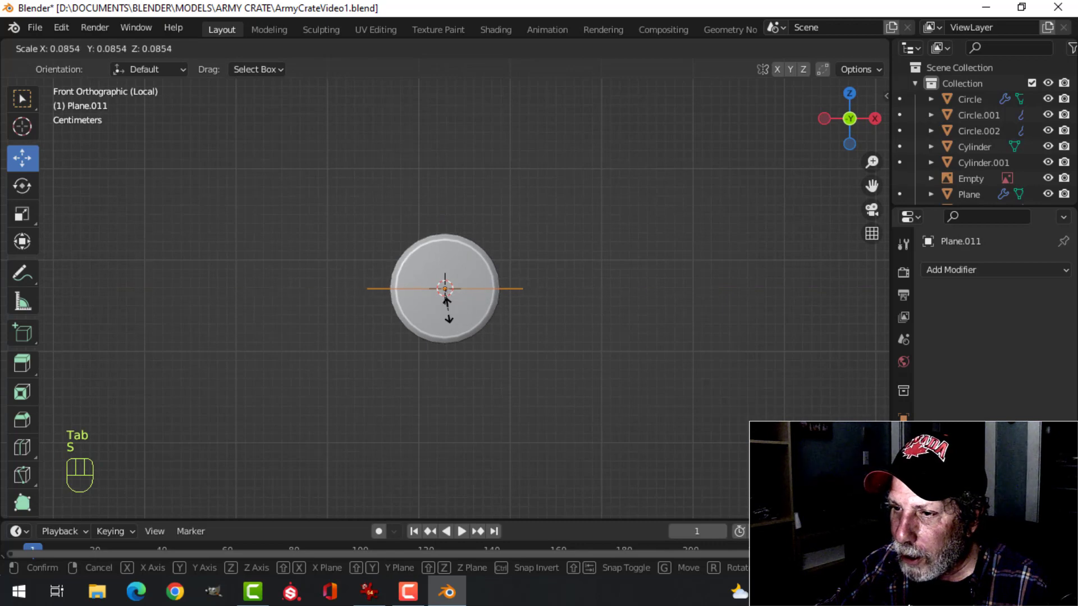
left_click(442, 298)
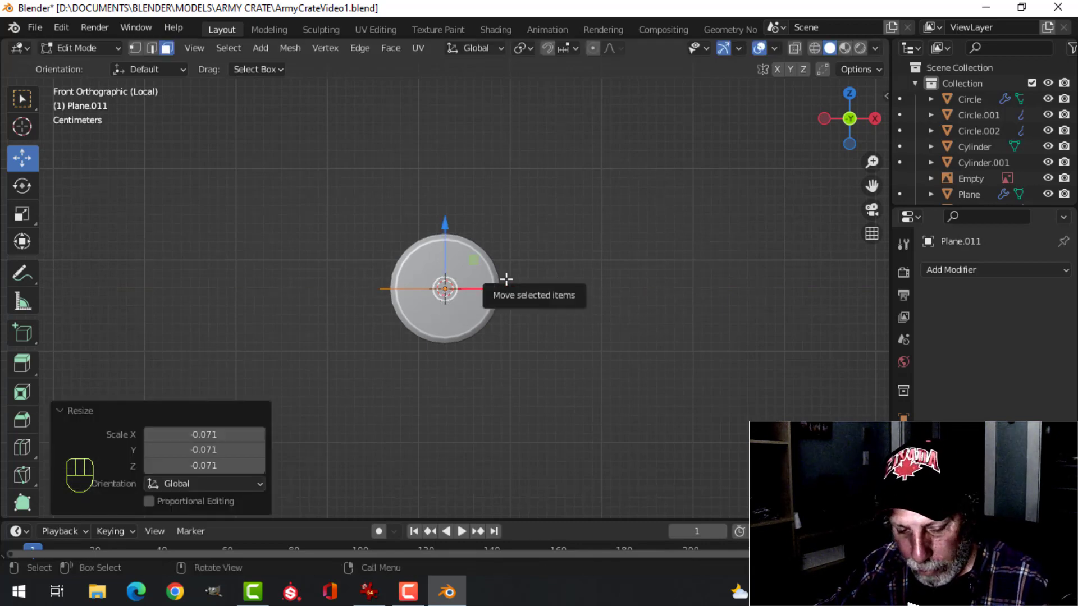
Rotate the plane 90° about X and move it about -0.0145 m along Y, in front of the screw head
key("r")
key("x")
key("9")
key("0")
left_click(506, 279)
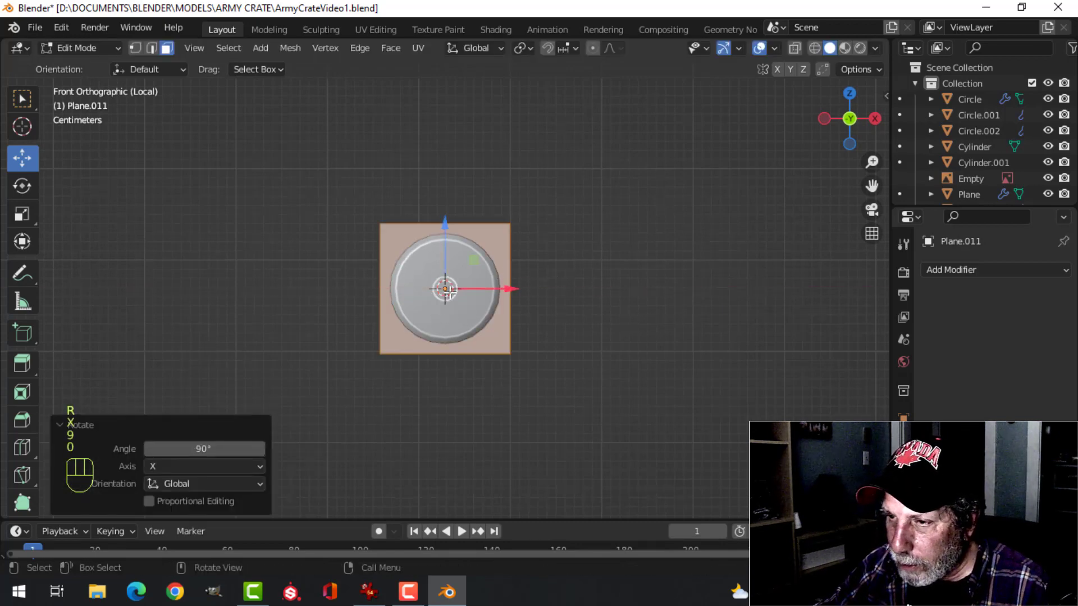
middle_click_drag(450, 291, 650, 281)
left_click_drag(397, 286, 407, 289)
key("KP_1")
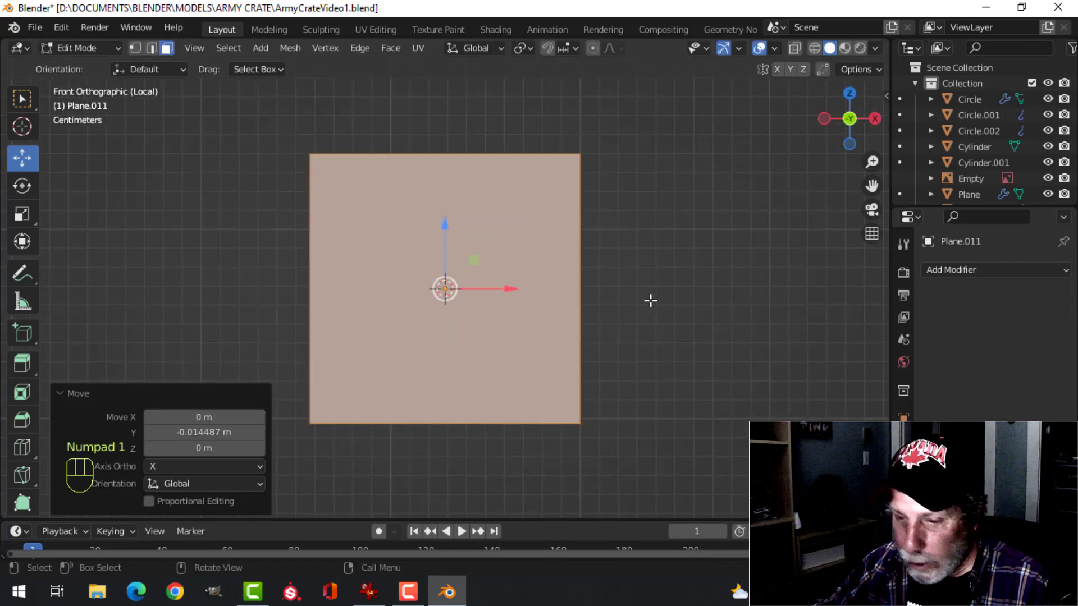
Show the front view in wireframe and subdivide the plane with 11 cuts
key("z")
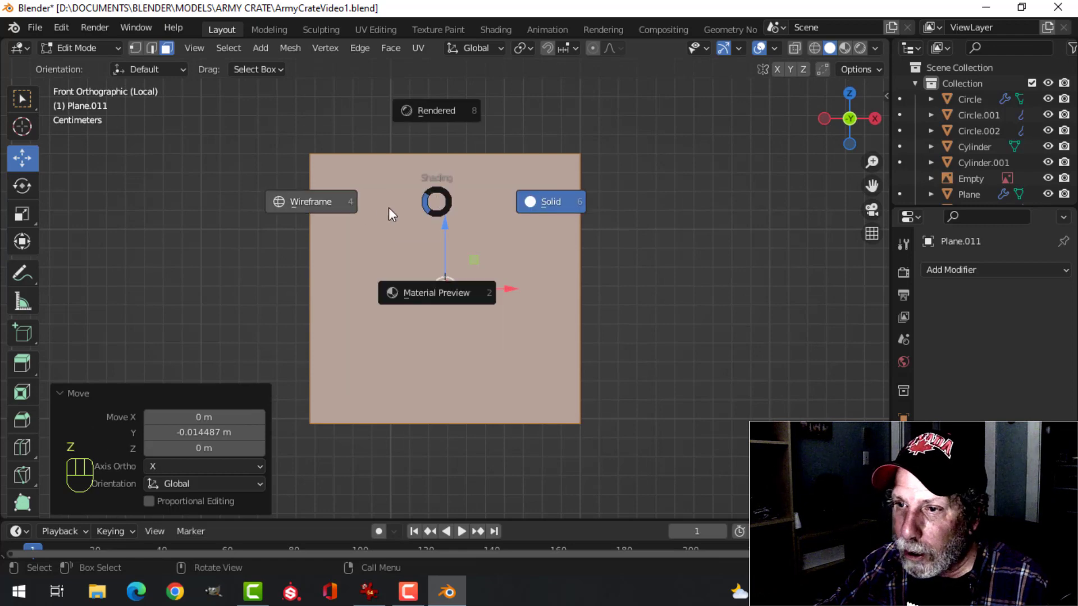
left_click(389, 212)
right_click(483, 207)
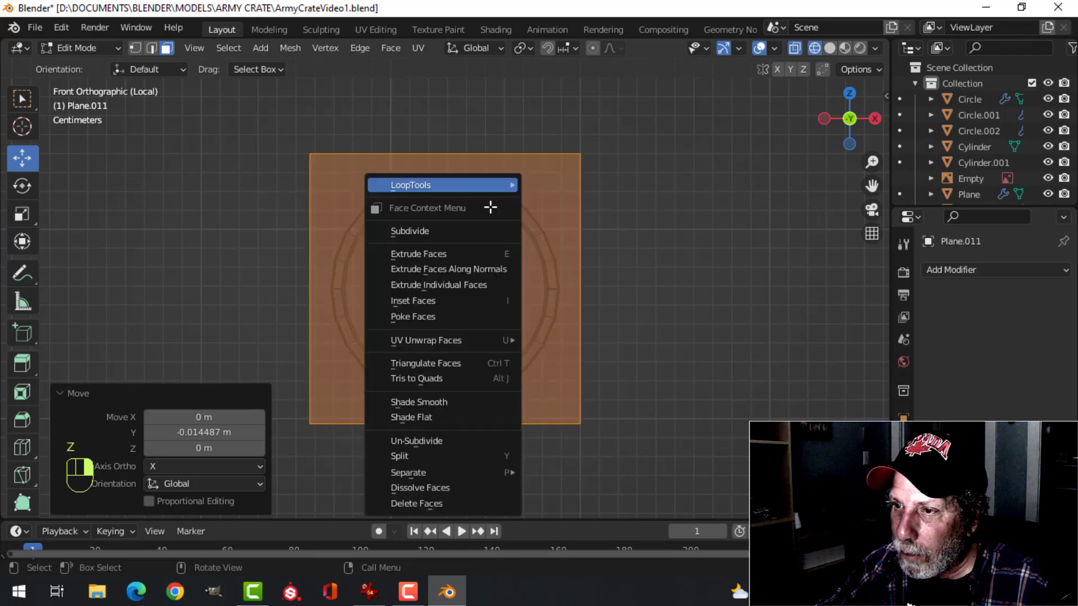
left_click(449, 230)
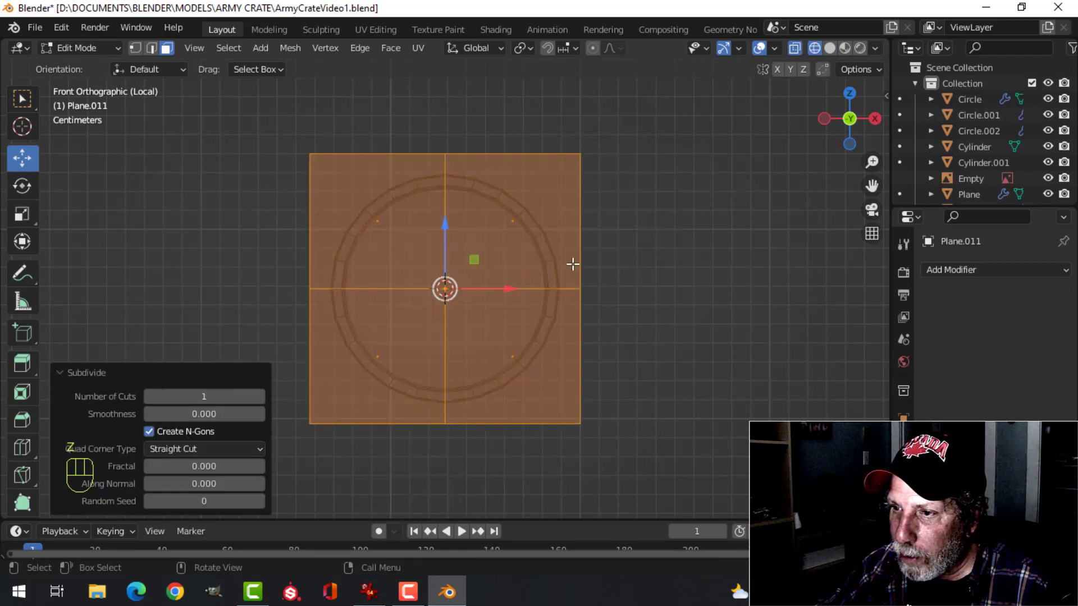
left_click(261, 397)
left_click(261, 396)
left_click(261, 396)
left_click(260, 397)
left_click(261, 397)
left_click(261, 396)
left_click(261, 397)
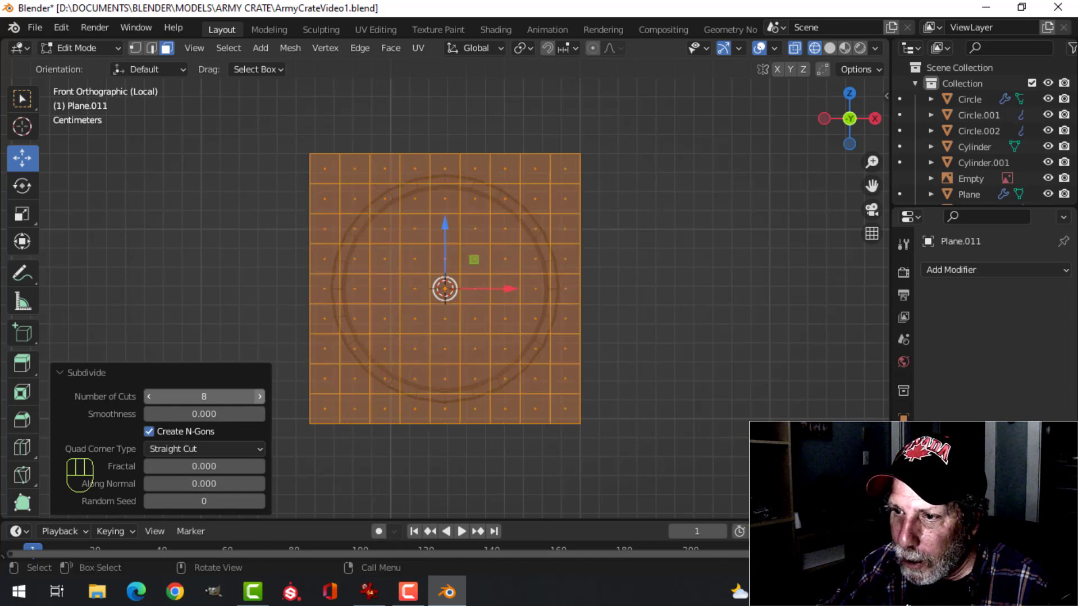
left_click(261, 396)
left_click(261, 397)
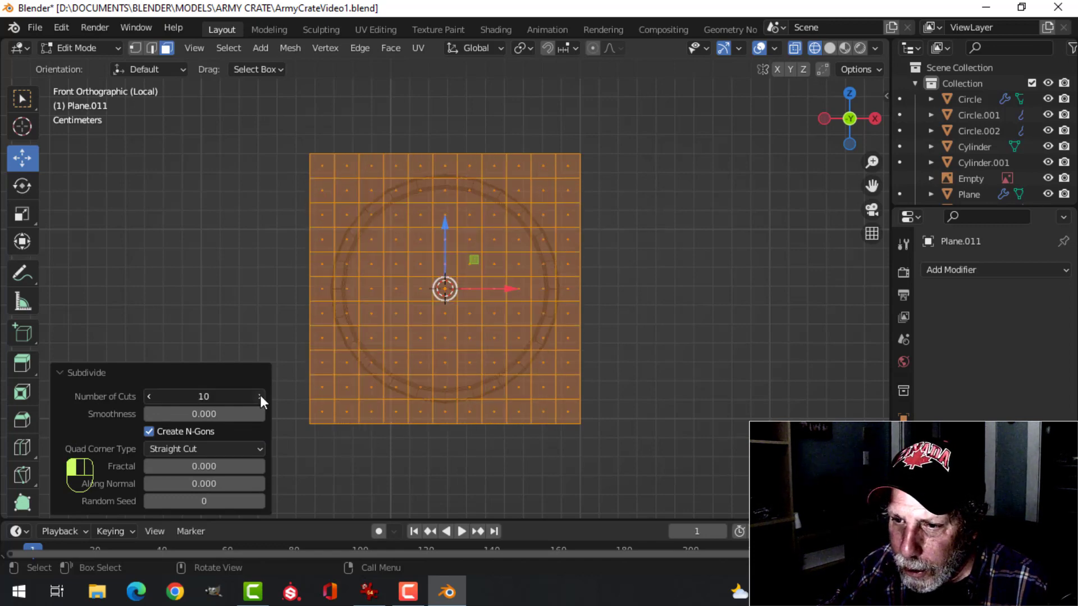
left_click_drag(197, 395, 208, 396)
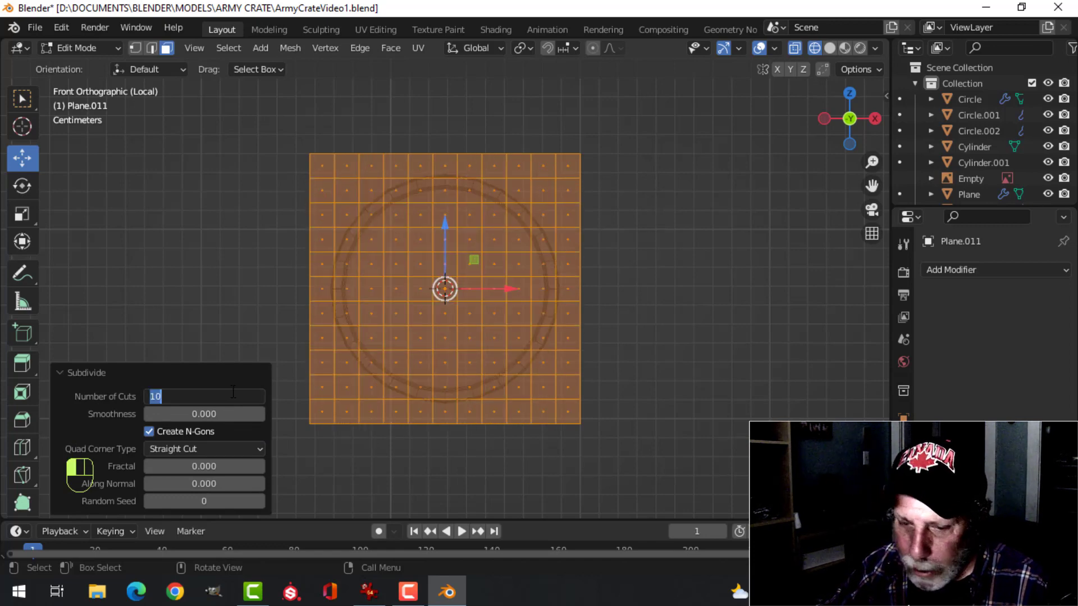
type("11")
key("Return")
scroll(327, 329, "up", 2)
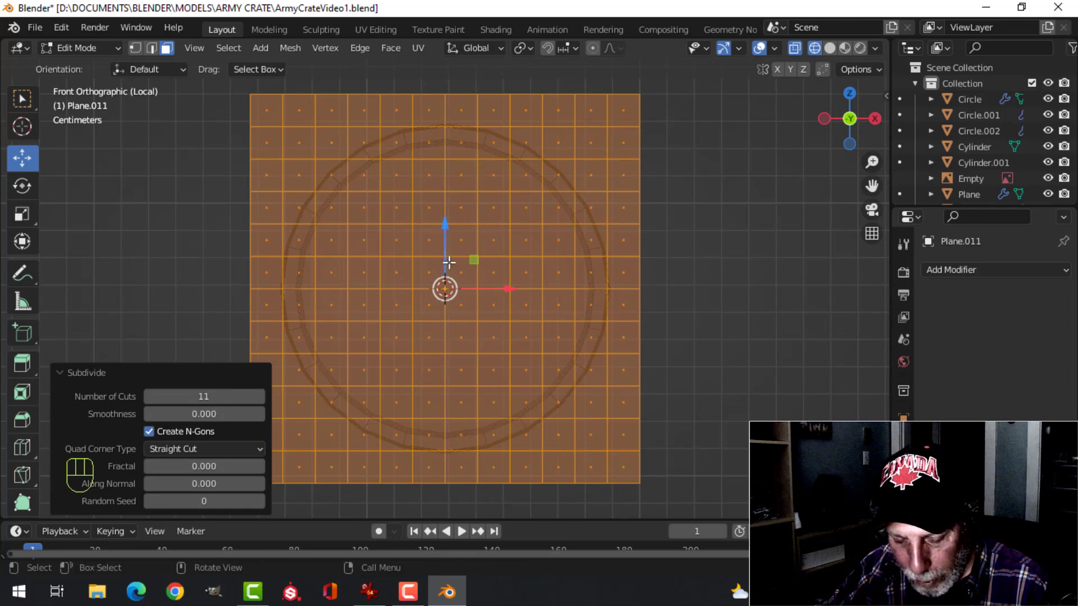
In solid shading, circle-select a centred cross of faces on the grid, two faces wide and ten faces long each way
key("alt+a")
key("z")
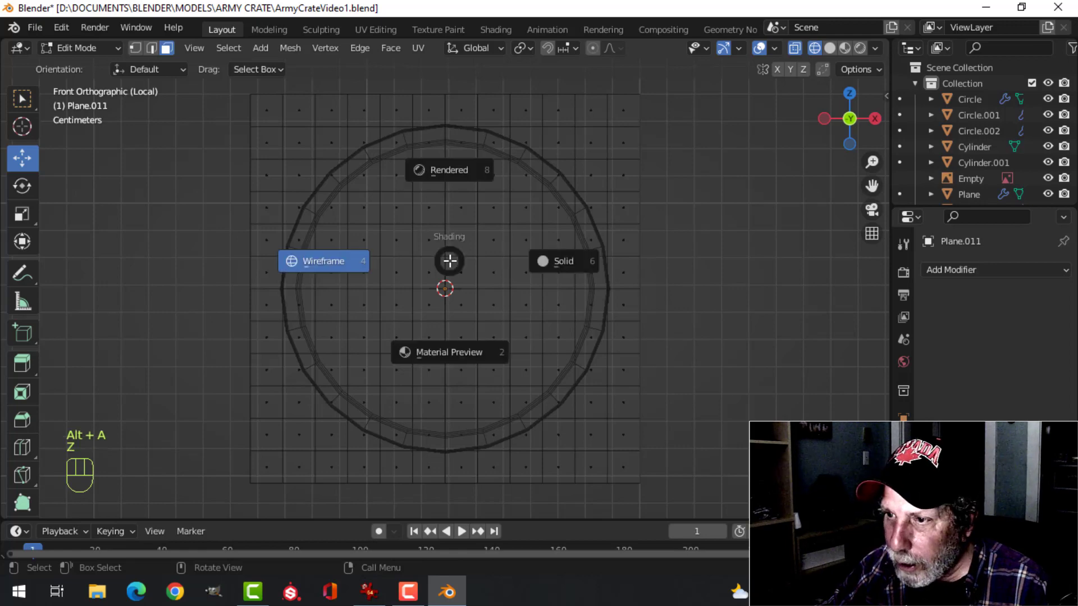
left_click(548, 258)
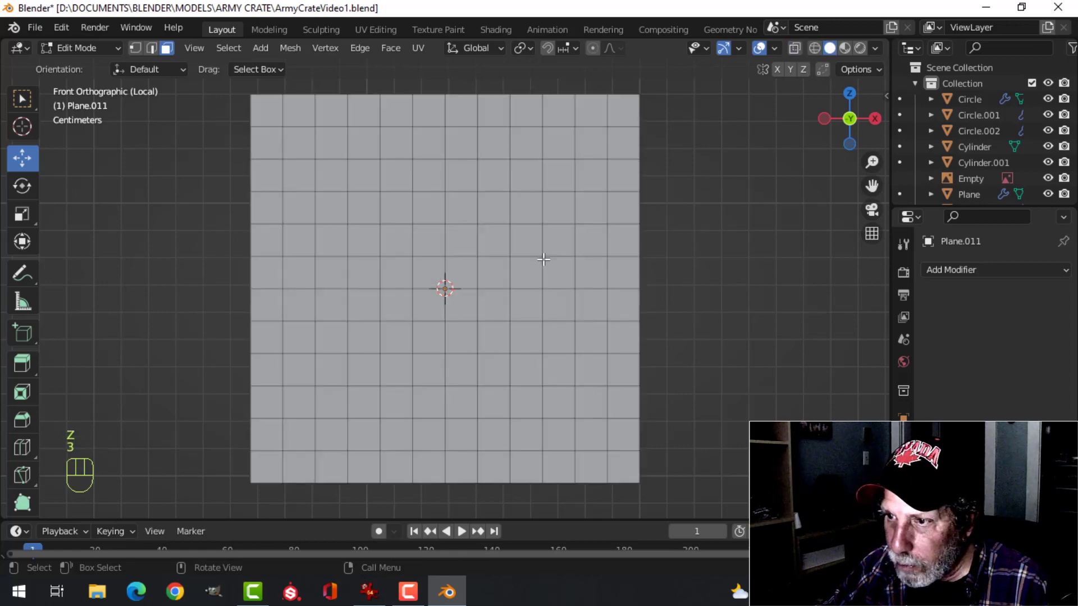
key("c")
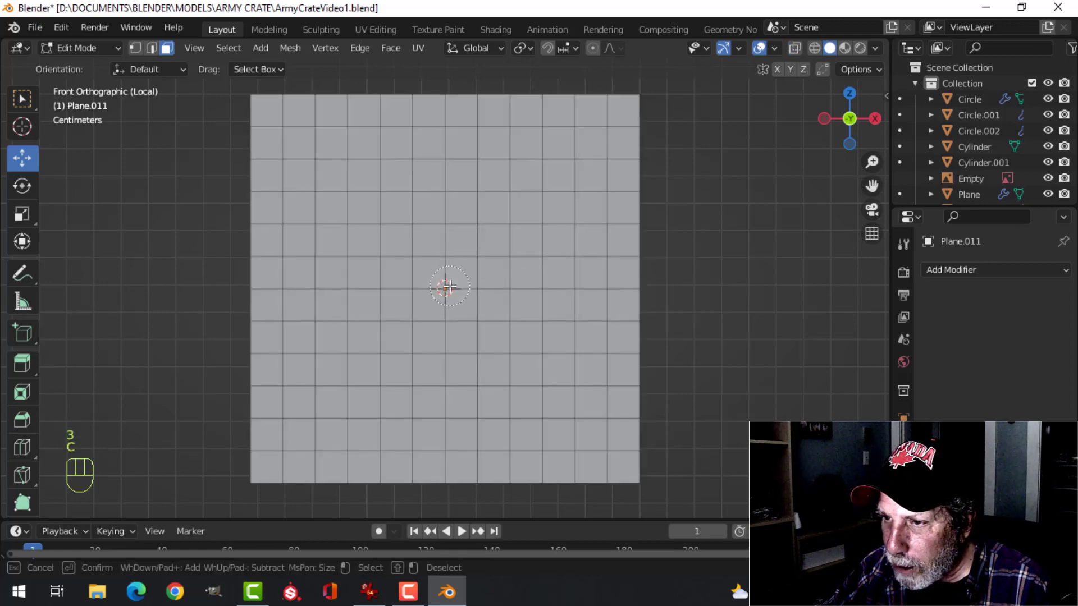
mouse_move(450, 286)
left_mouse_down()
mouse_move(378, 289)
mouse_move(570, 297)
left_mouse_up()
mouse_move(454, 278)
left_mouse_down()
mouse_move(447, 158)
mouse_move(445, 403)
left_mouse_up()
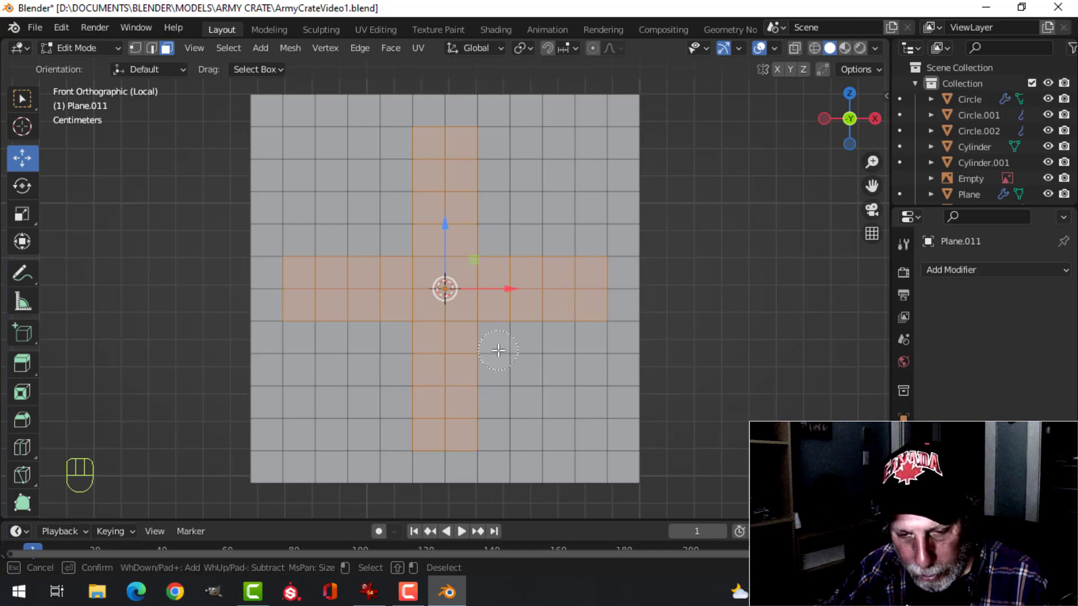
key("Escape")
In wireframe, deselect the two outermost faces of each cross arm so the cross fits inside the screw head
key("z")
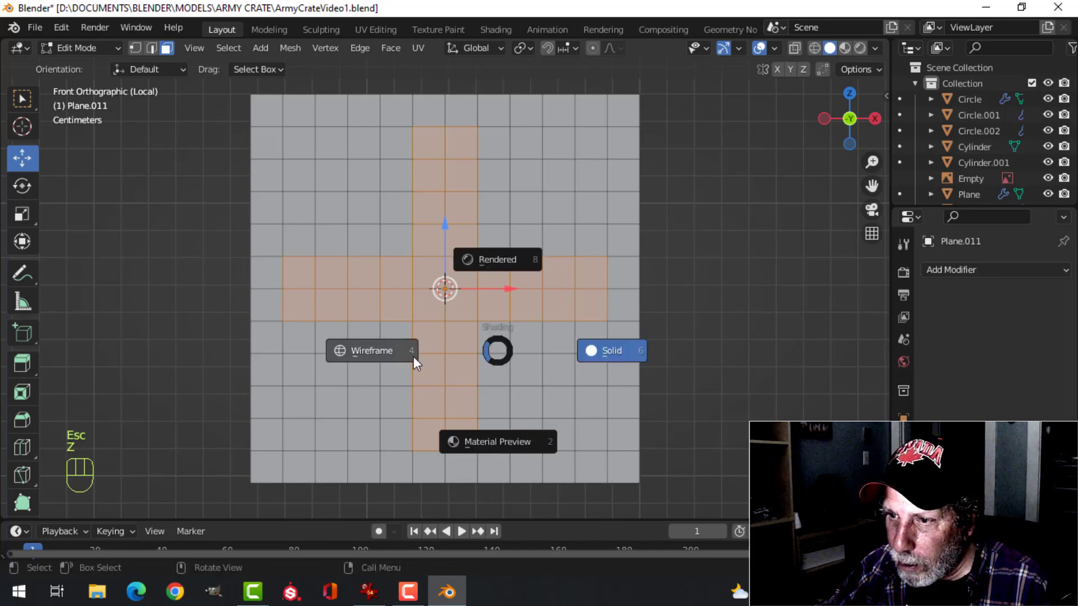
left_click(414, 356)
left_click(296, 286, "shift")
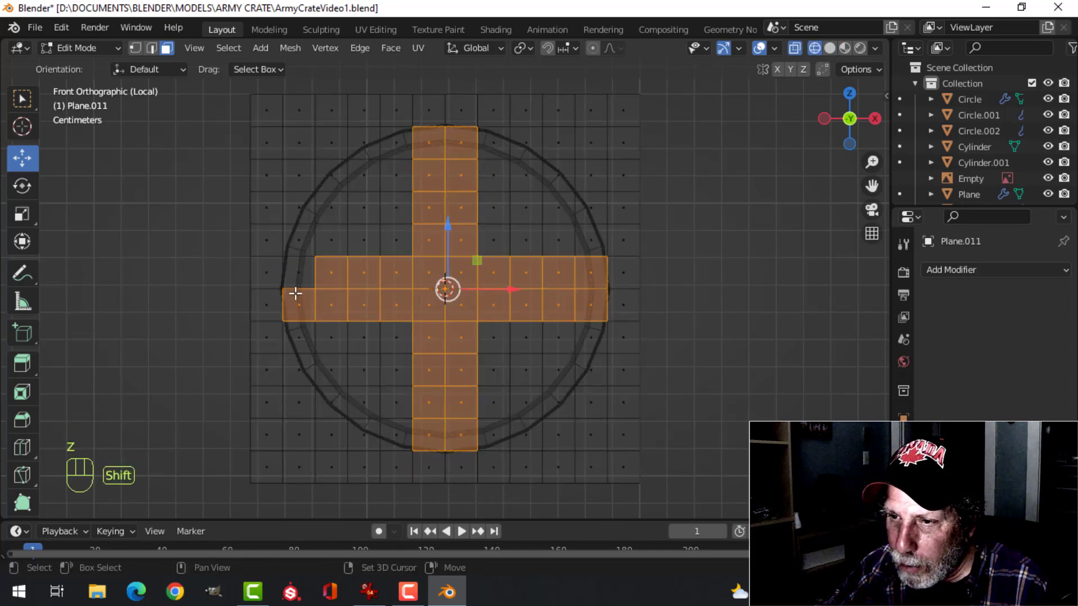
left_click(310, 297, "shift")
left_click(433, 144, "shift")
left_click(458, 144, "shift")
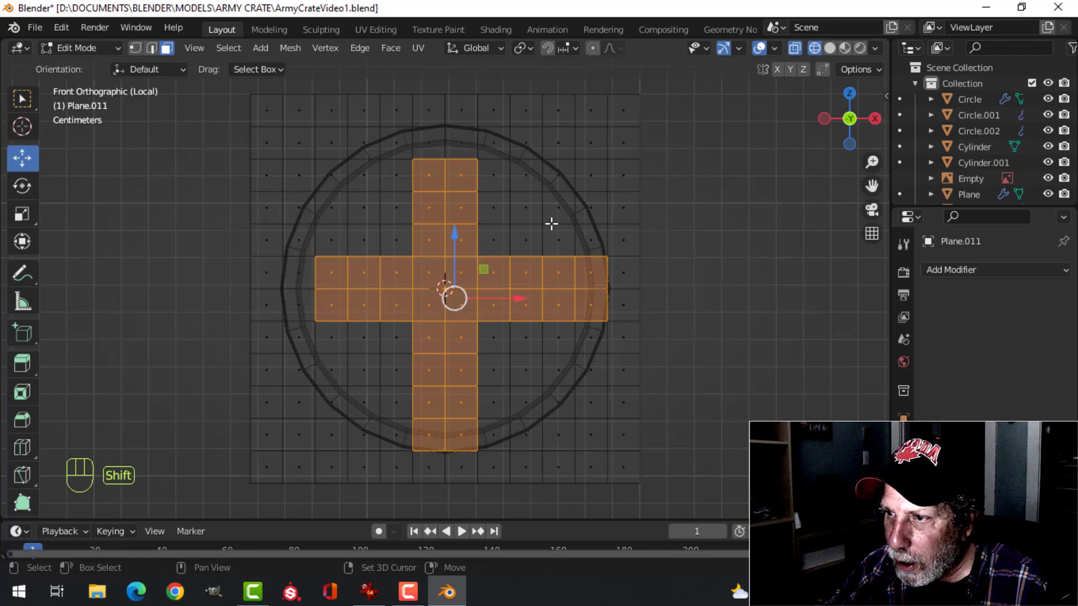
left_click(588, 269, "shift")
left_click(590, 298, "shift")
left_click(464, 436, "shift")
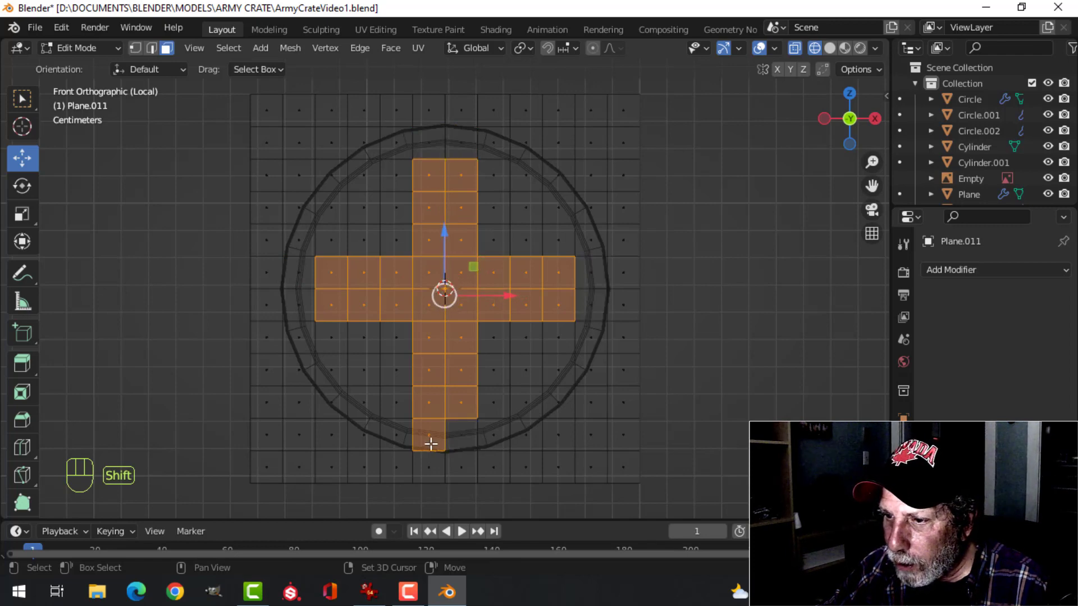
left_click(432, 441, "shift")
Invert the selection and delete all grid faces outside the cross
scroll(609, 355, "down", 2)
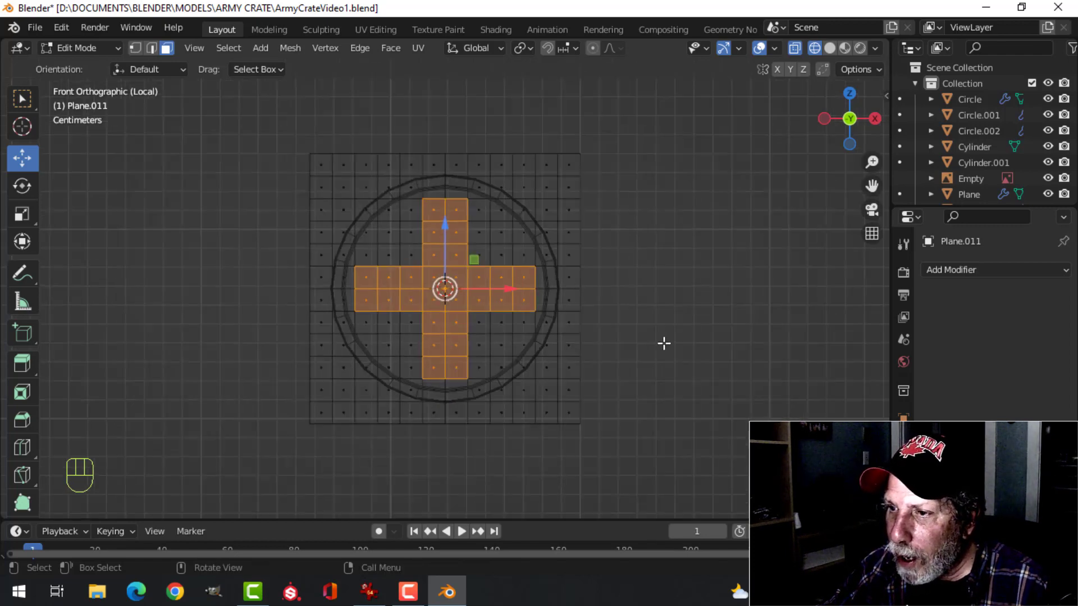
mouse_move(665, 342)
middle_mouse_down()
mouse_move(558, 327)
mouse_move(695, 322)
mouse_move(585, 296)
mouse_move(652, 332)
middle_mouse_up()
scroll(696, 322, "up", 1)
key("ctrl+i")
scroll(645, 322, "down", 1)
key("x")
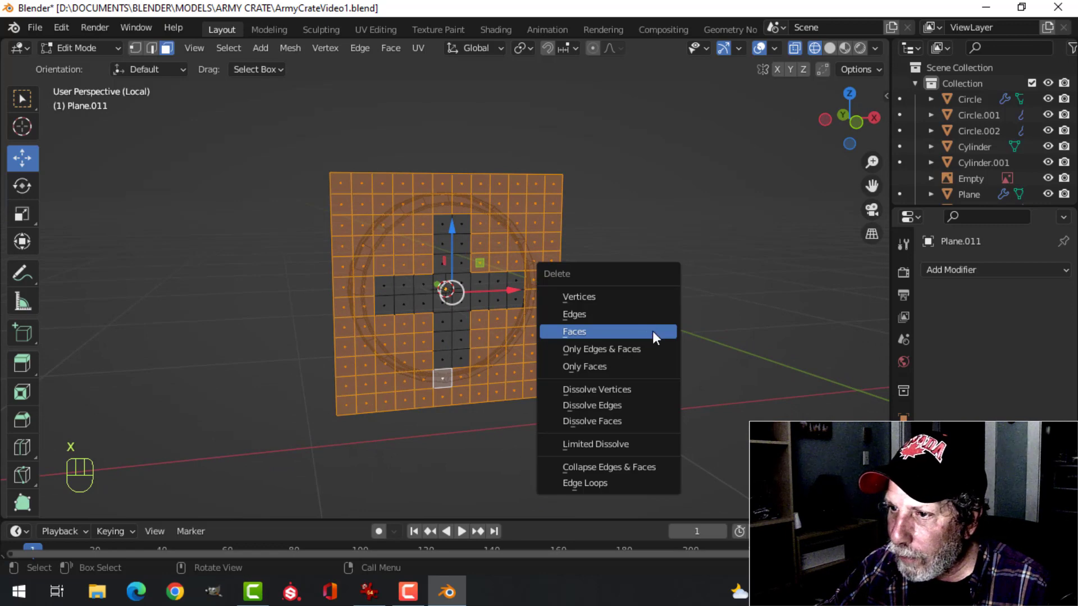
left_click(653, 331)
Select the whole cross and scale it down by about 0.77
key("a")
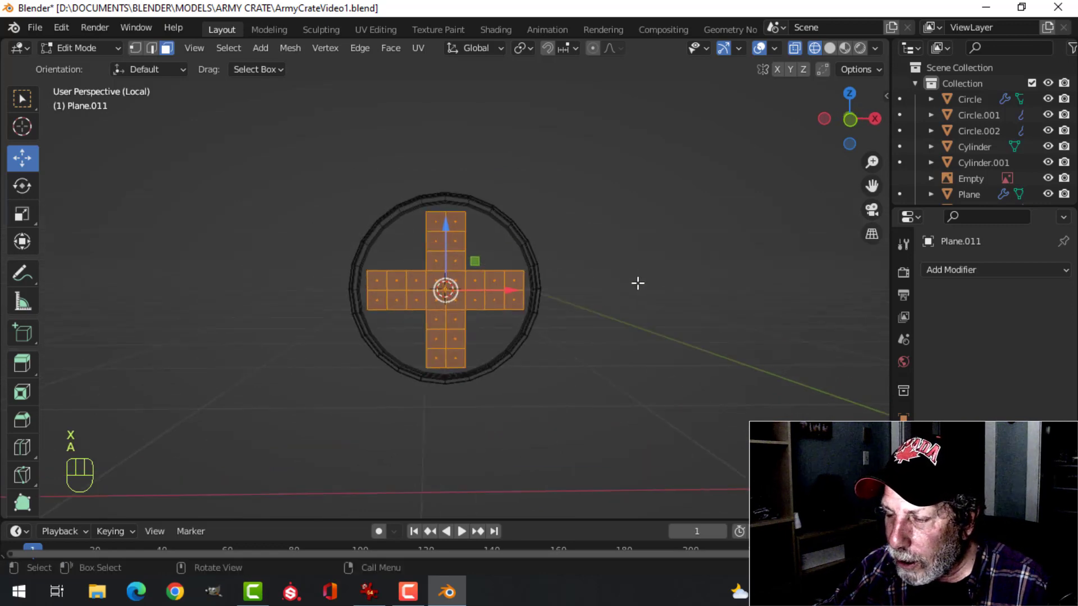
scroll(638, 283, "up", 1)
key("s")
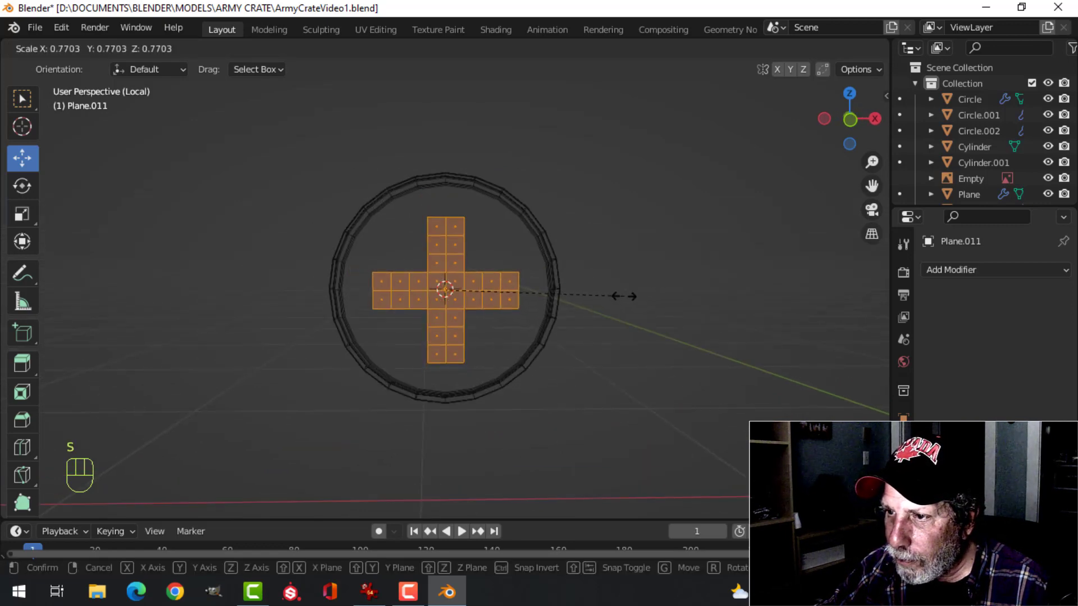
left_click(624, 295)
Extrude the cross faces through the screw head's front to give the cross thickness, and return to solid shading
mouse_move(248, 325)
middle_mouse_down()
mouse_move(418, 331)
mouse_move(412, 358)
mouse_move(329, 348)
mouse_move(243, 308)
mouse_move(450, 361)
mouse_move(556, 373)
mouse_move(484, 360)
mouse_move(506, 320)
mouse_move(595, 333)
middle_mouse_up()
key("e")
left_click(532, 369)
key("z")
left_click(667, 369)
Recalculate the normals of the whole cross and return to Object Mode
key("a")
key("alt+n")
left_click(586, 330)
key("Tab")
Add a Boolean Difference modifier to the screw head above its Bevel, with the cross as the cutting object
middle_click_drag(503, 324, 404, 321)
left_click_drag(405, 321, 378, 308)
middle_click_drag(378, 308, 458, 254)
key("alt+a")
left_click(458, 255)
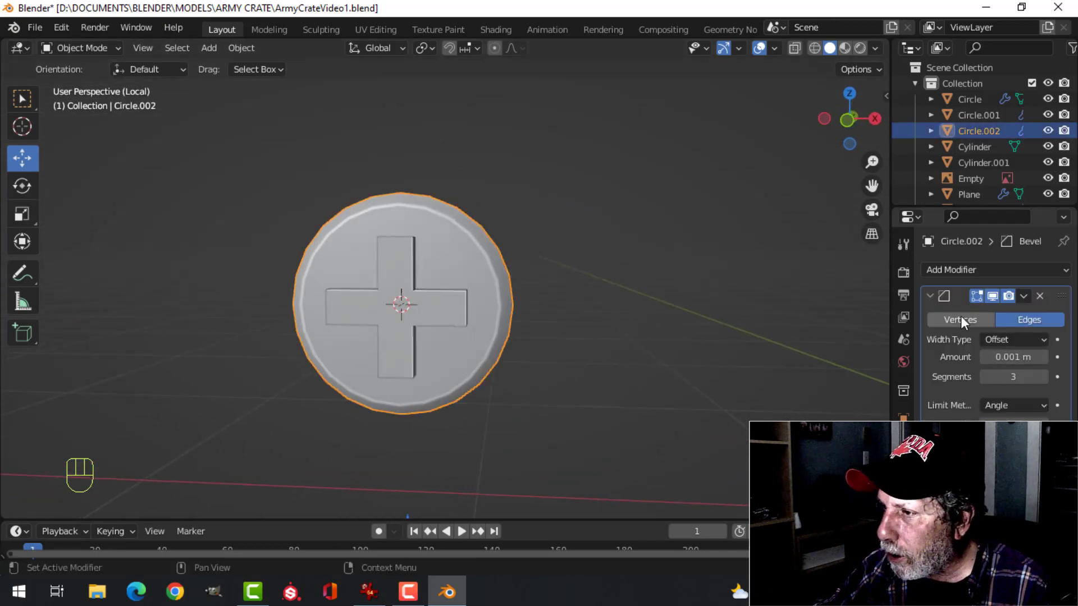
left_click(931, 295)
left_click(947, 271)
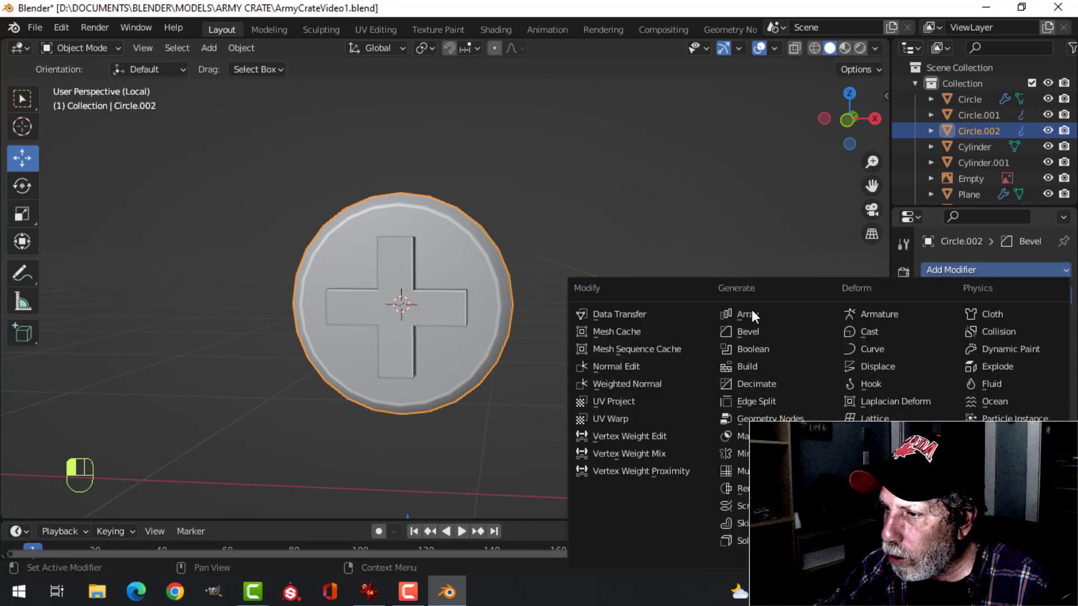
left_click(749, 348)
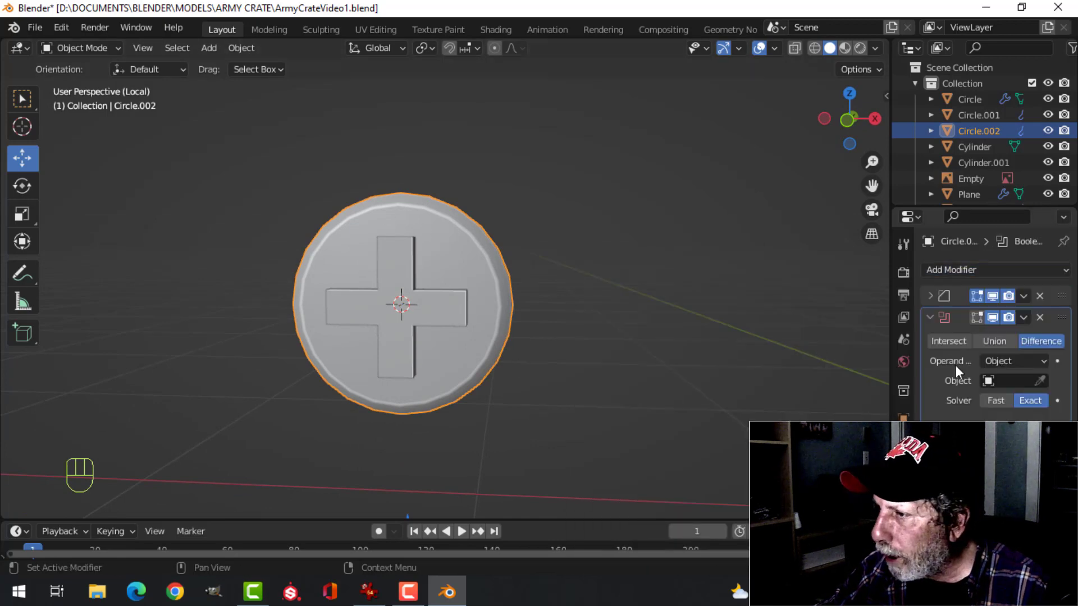
left_click_drag(1062, 319, 1064, 288)
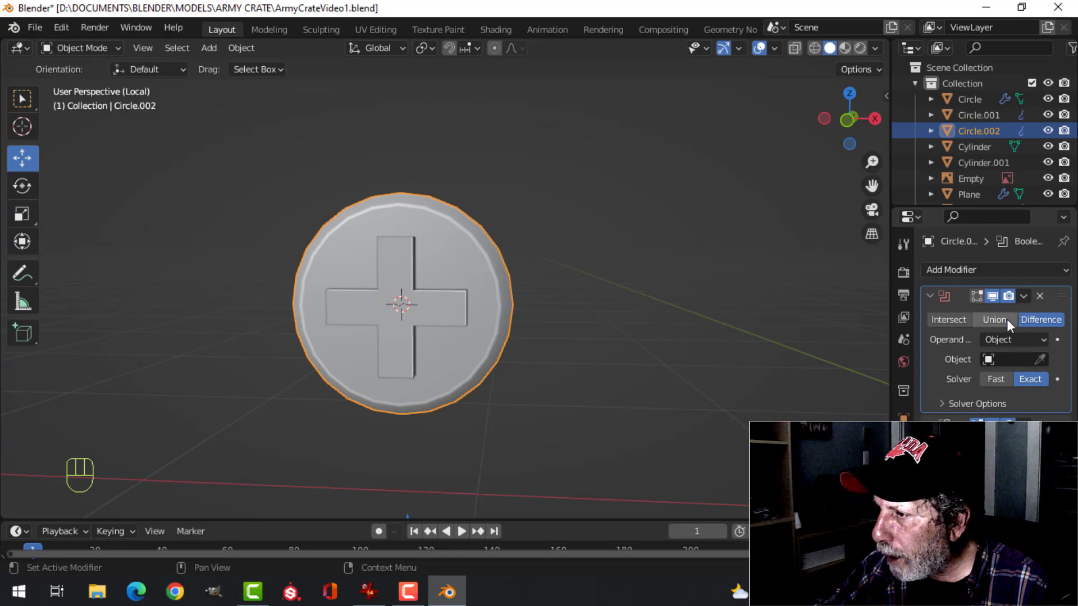
left_click(1041, 359)
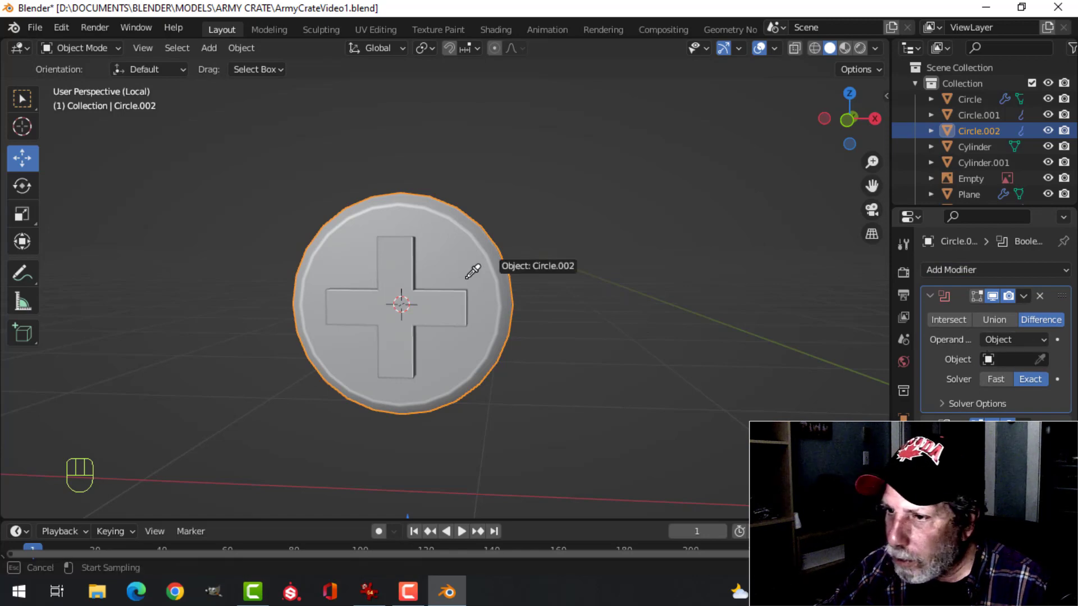
left_click(398, 268)
Apply the screw head's Boolean modifier and delete the cross object
left_click(1024, 296)
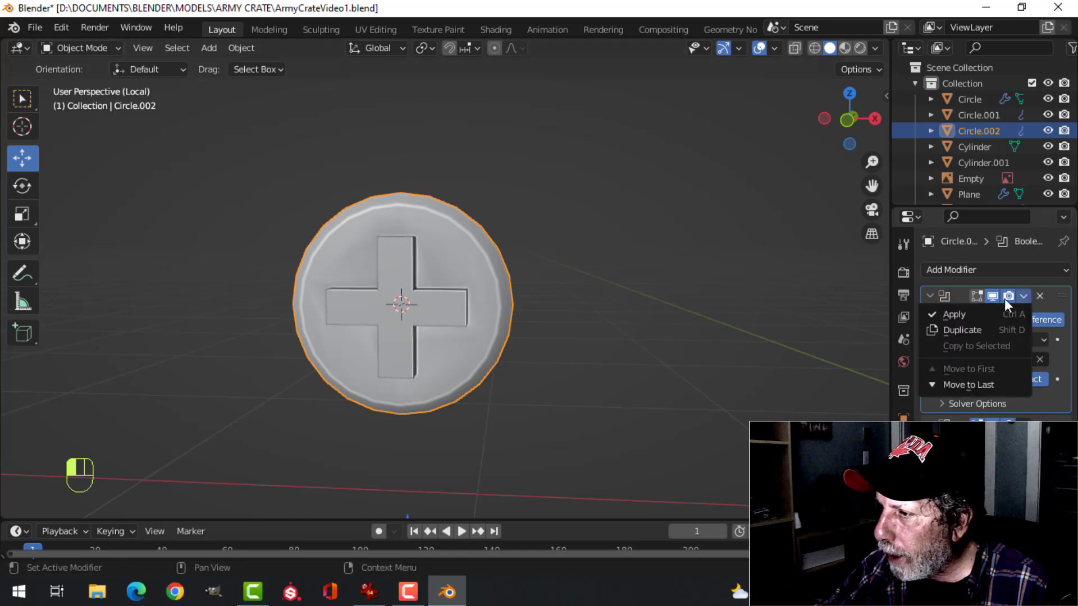
left_click(965, 315)
left_click(405, 315)
key("x")
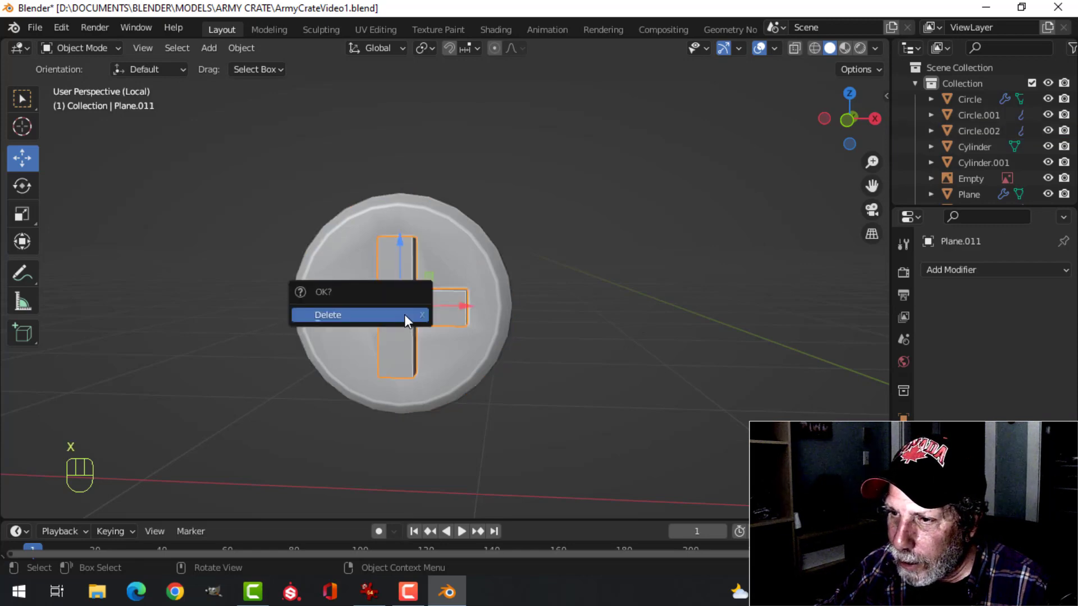
left_click(404, 314)
Set the screw head's Bevel modifier amount to 0.01 m
left_click(459, 273)
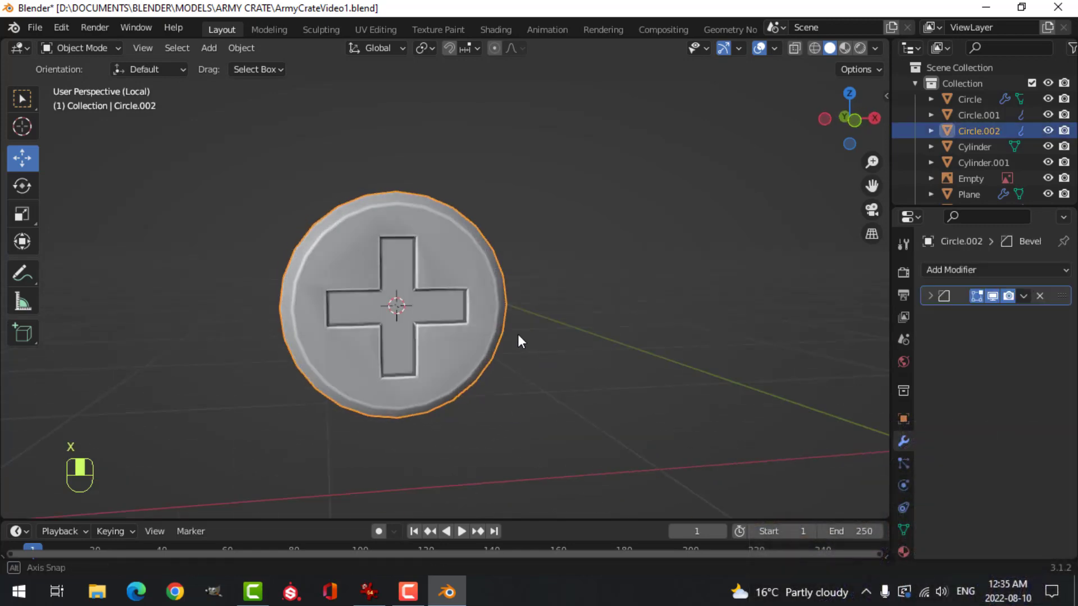
middle_click_drag(517, 335, 520, 333)
left_click(930, 296)
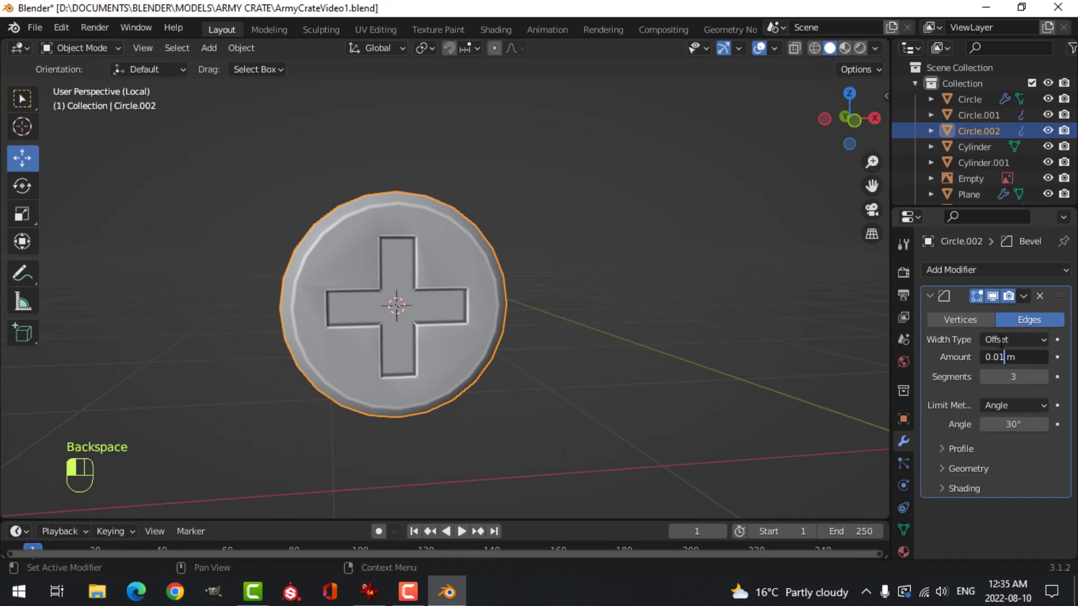
left_click(1000, 344)
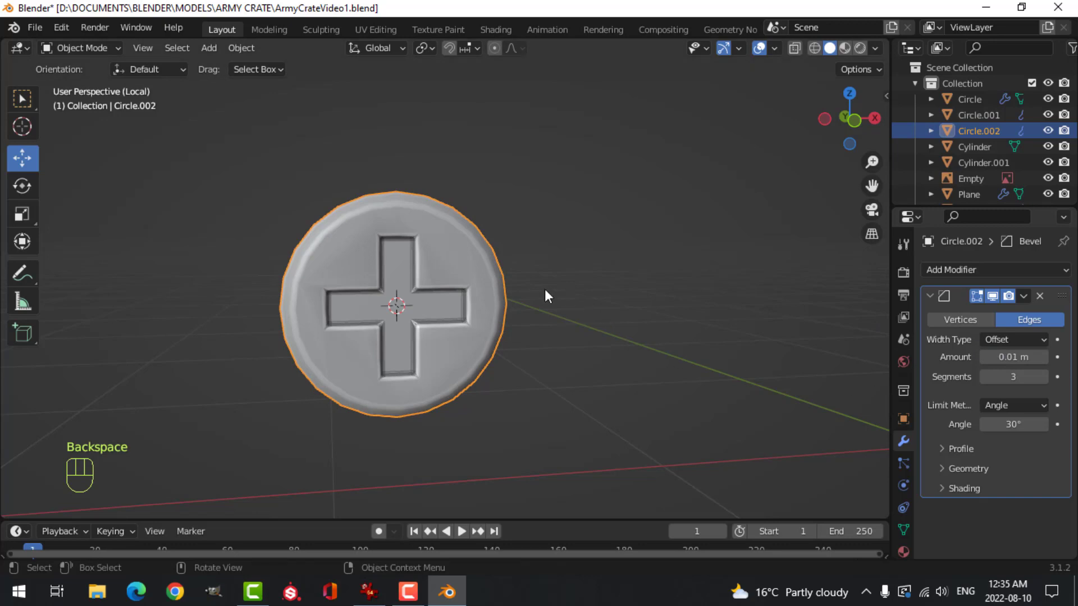
middle_click_drag(544, 288, 500, 305)
Add a Weighted Normal modifier to the screw head and make sure Auto Smooth is on
left_click(955, 270)
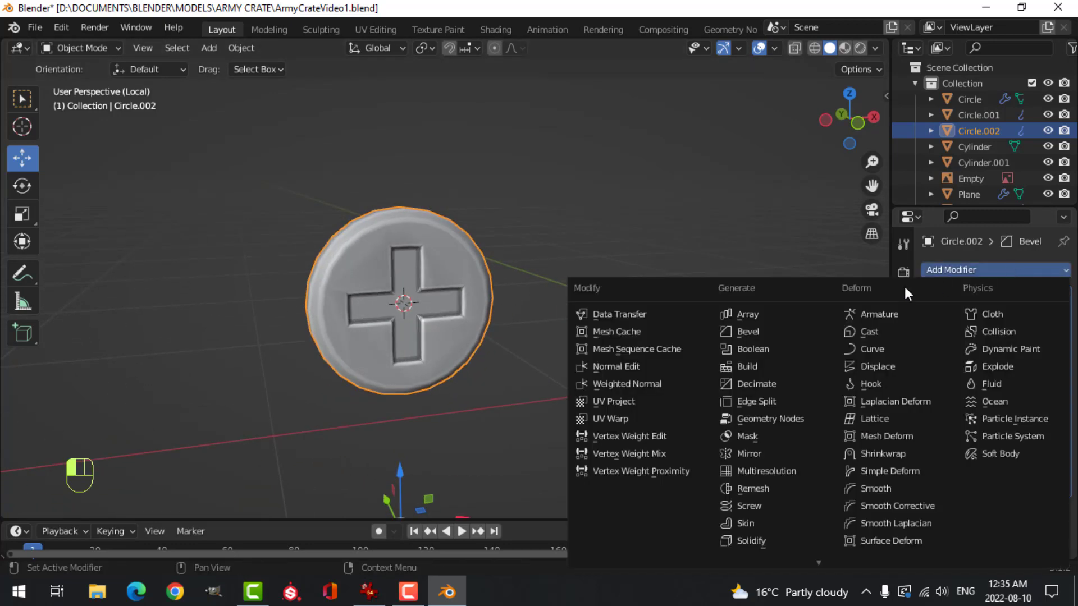
left_click(673, 386)
left_click(904, 529)
scroll(986, 501, "down", 5)
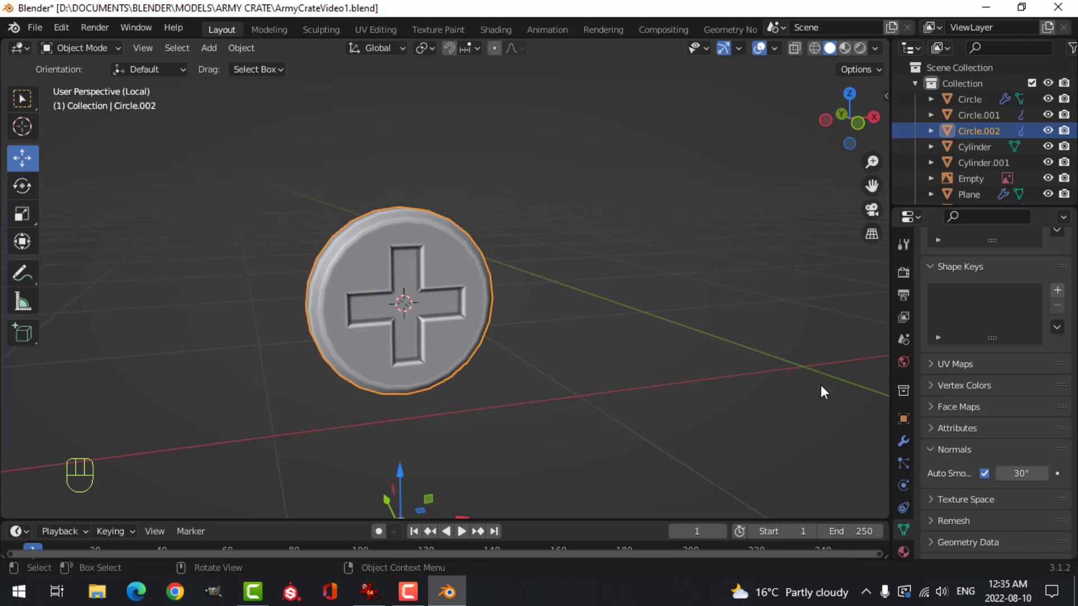
Set the outer miter of the screw head's Bevel modifier to Arc and deselect the screw
left_click(904, 441)
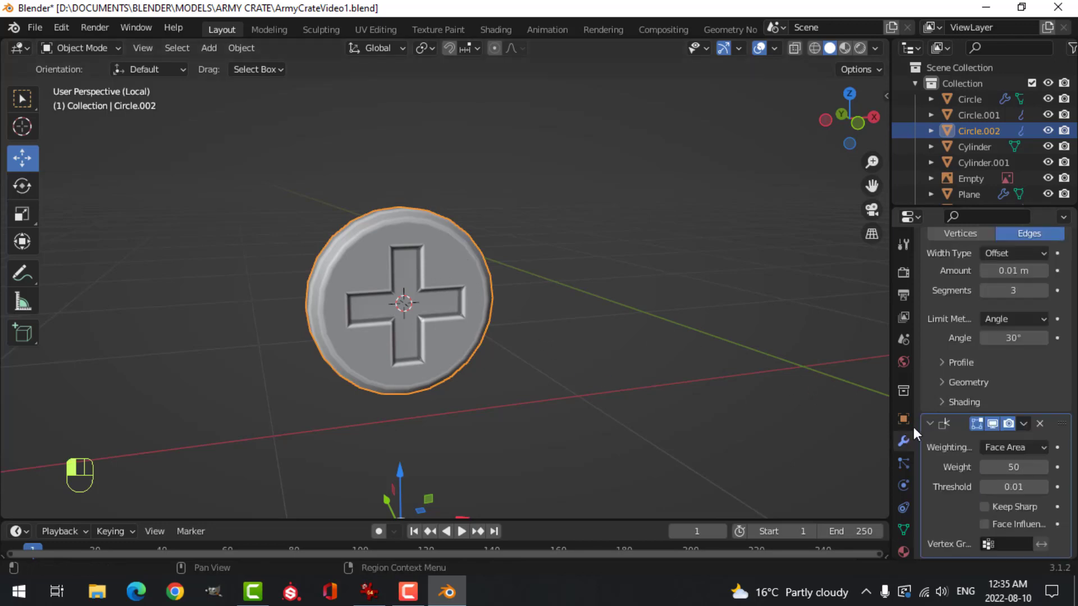
scroll(956, 369, "up", 1)
scroll(945, 400, "down", 1)
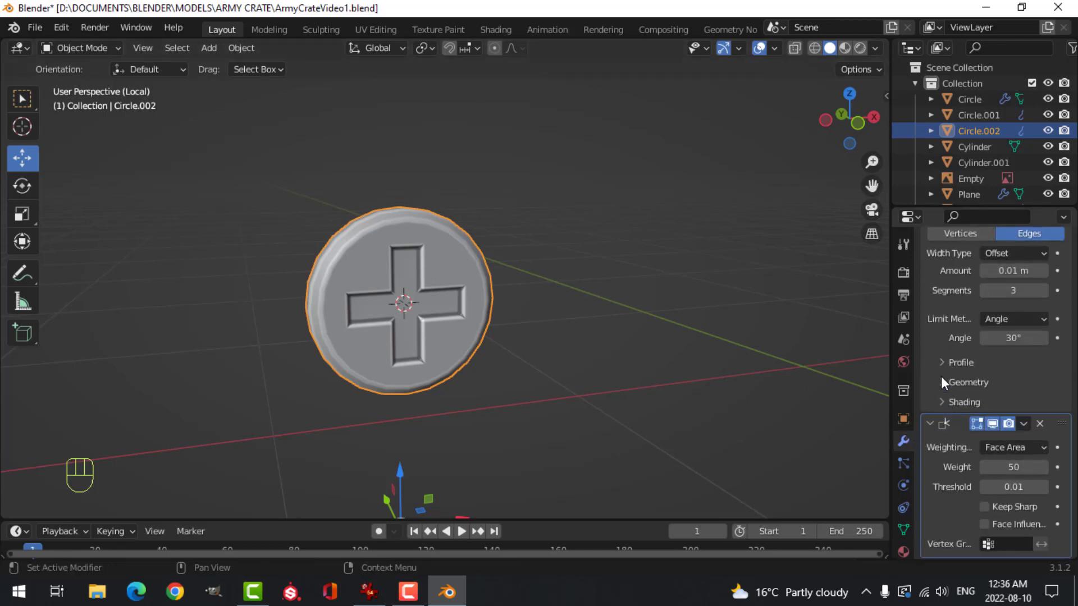
left_click(943, 380)
scroll(986, 393, "down", 2)
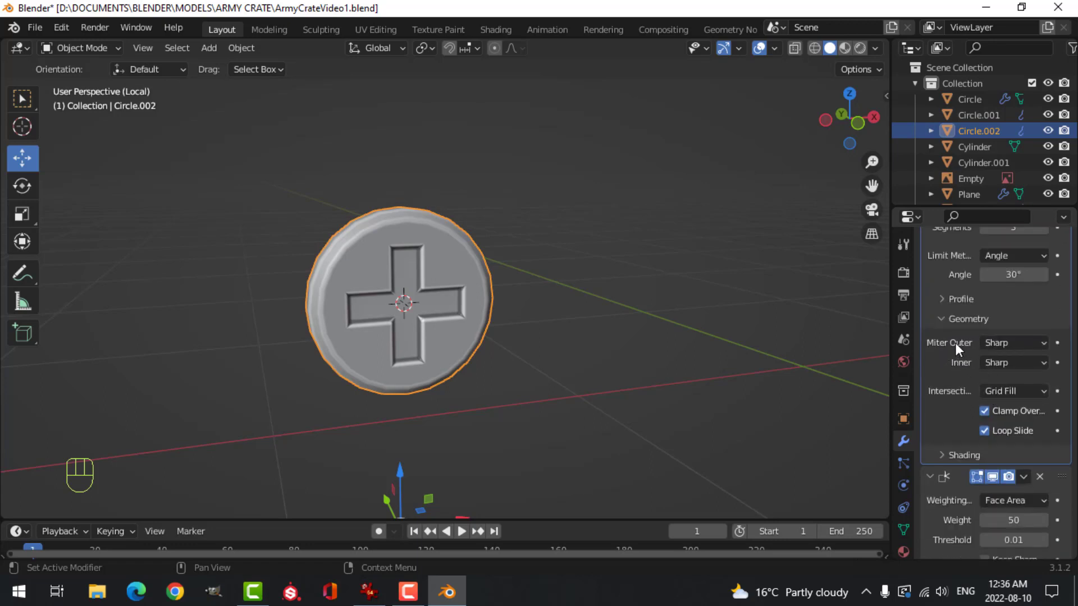
left_click(995, 342)
left_click(982, 395)
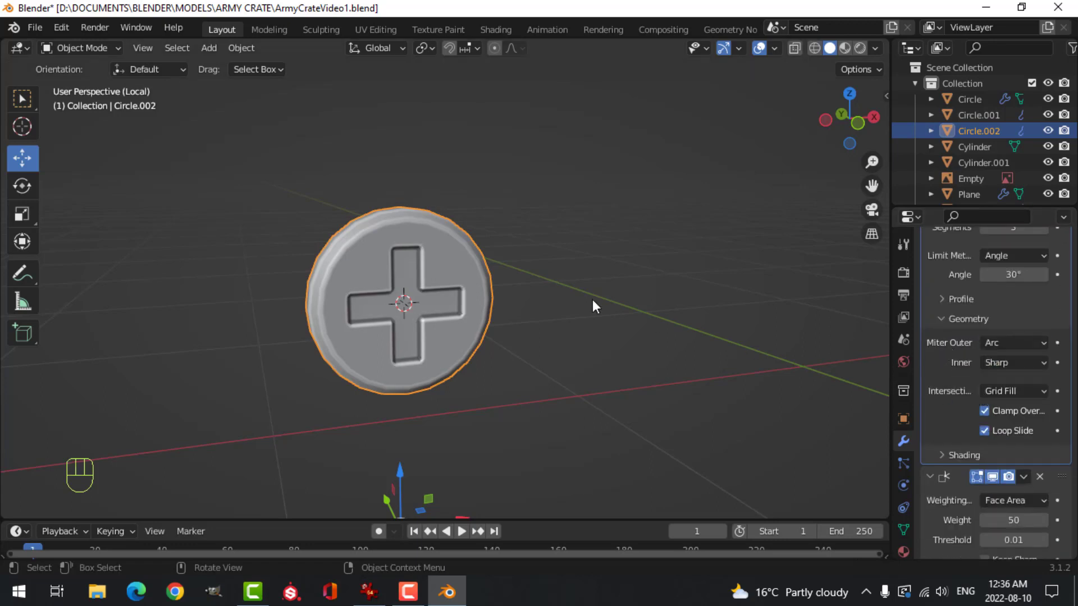
key("alt+a")
middle_click_drag(584, 272, 574, 230)
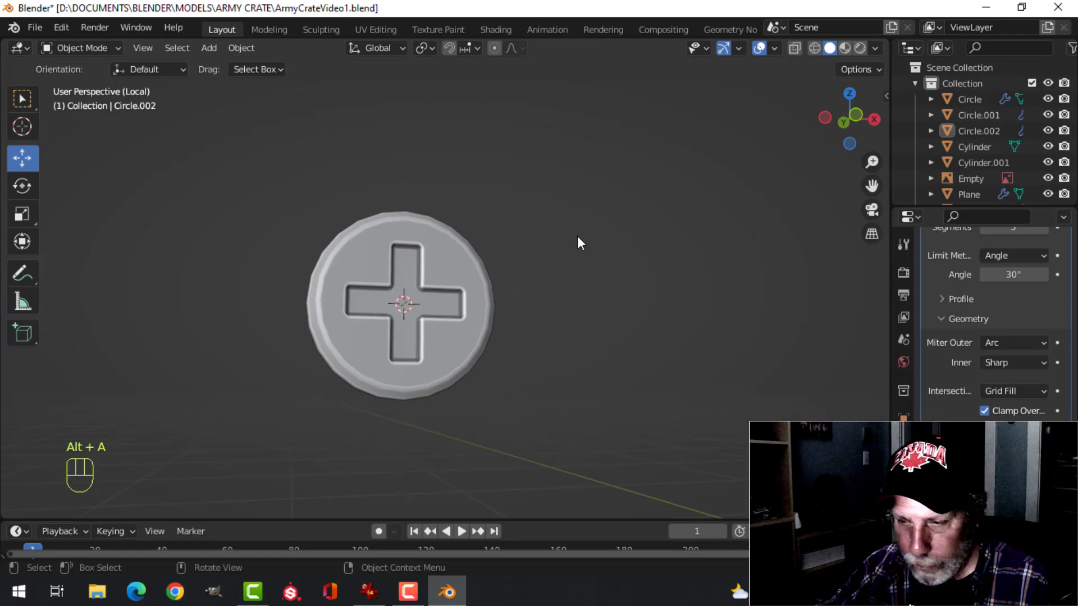
Save the file and leave local view to show the whole crate
key("ctrl+s")
key("slash")
scroll(489, 241, "down", 5)
middle_click_drag(490, 242, 567, 320)
scroll(566, 291, "up", 3)
Scale down the whole screw mesh in Edit Mode to fit the corner plate, and return to Object Mode
left_click(545, 291)
key("Tab")
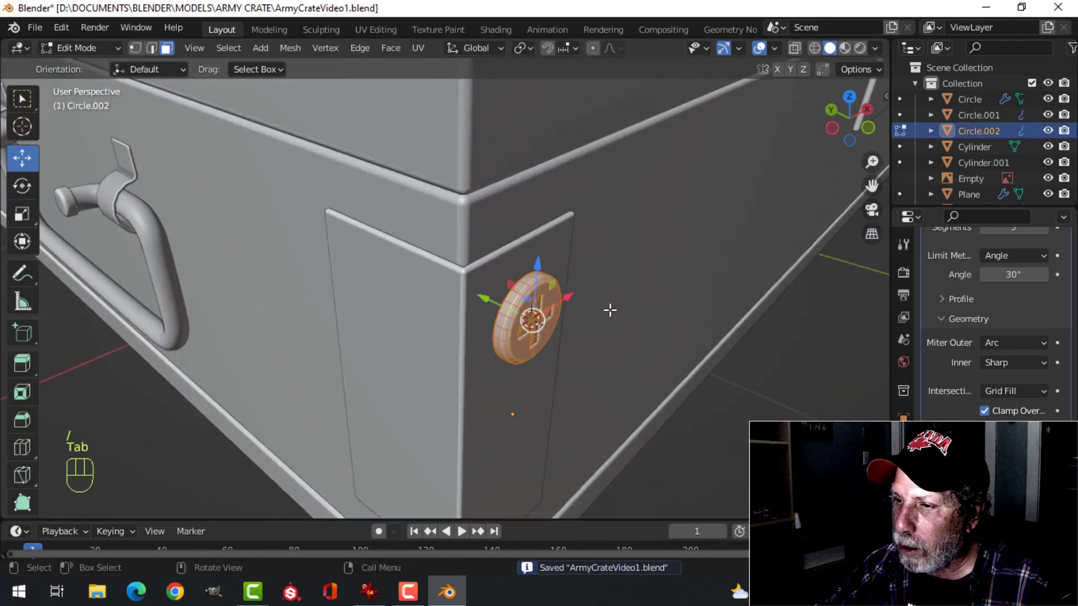
key("a")
scroll(610, 308, "up", 5)
middle_click_drag(696, 323, 544, 238, "shift")
mouse_move(632, 286)
middle_mouse_down()
mouse_move(646, 286)
mouse_move(633, 288)
middle_mouse_up()
key("s")
left_click(664, 272)
left_click_drag(552, 275, 522, 262)
key("Tab")
scroll(656, 275, "down", 7)
key("alt+a")
Duplicate the screw and move the copy straight down onto the lower screw of the reference image, using front wireframe view, and return to solid shading
middle_click_drag(656, 275, 524, 244)
scroll(501, 233, "down", 3)
key("KP_1")
scroll(505, 245, "up", 2)
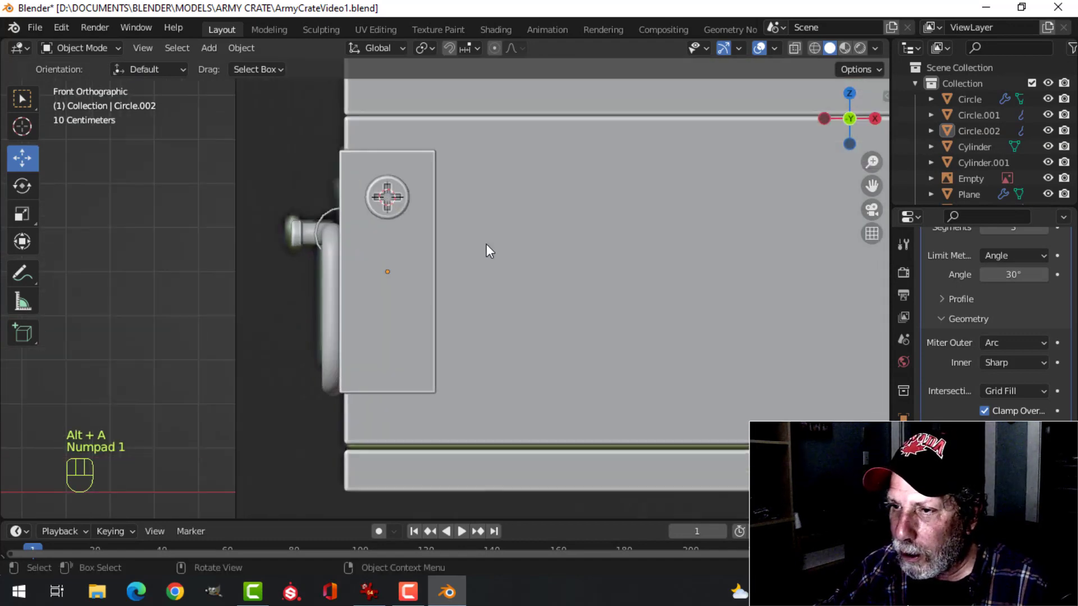
left_click(382, 202)
middle_click_drag(427, 278, 457, 255, "shift")
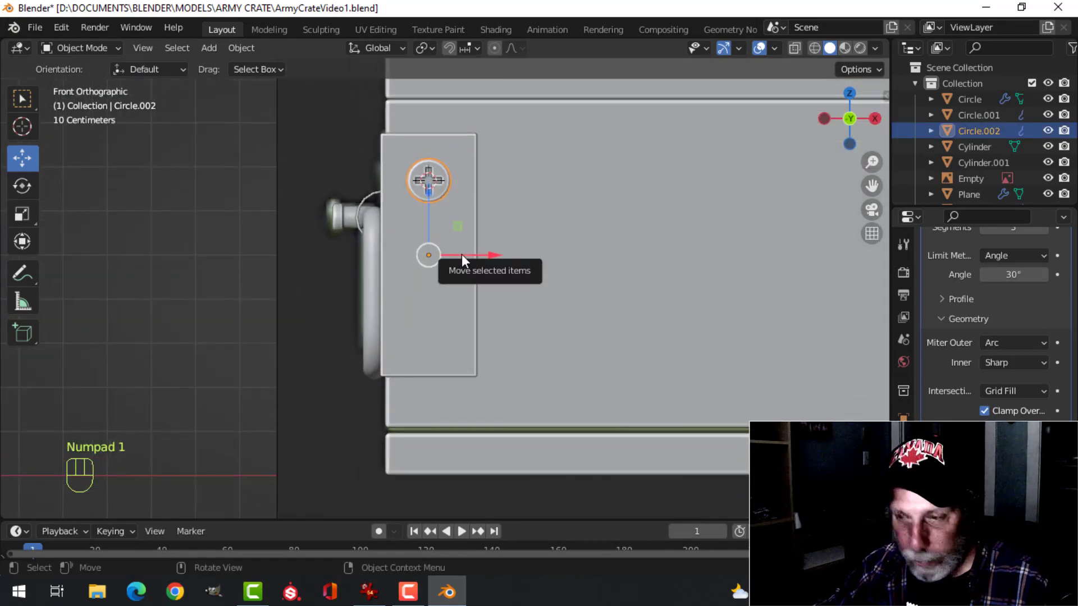
key("z")
left_click(356, 261)
key("shift+d")
right_click(453, 241)
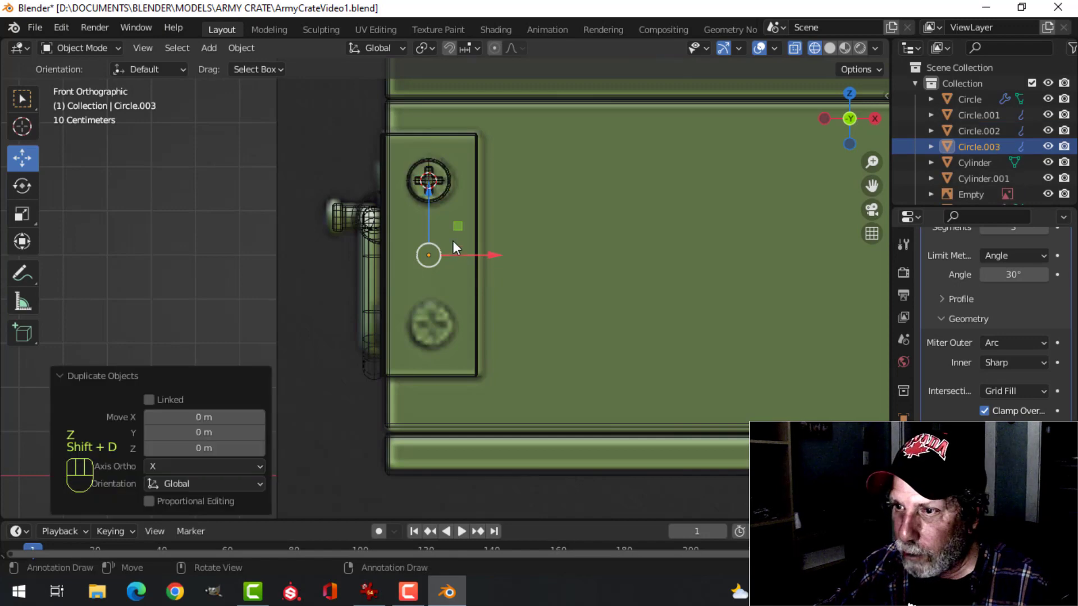
left_click_drag(430, 193, 429, 342)
key("z")
left_click(580, 325)
key("Tab")
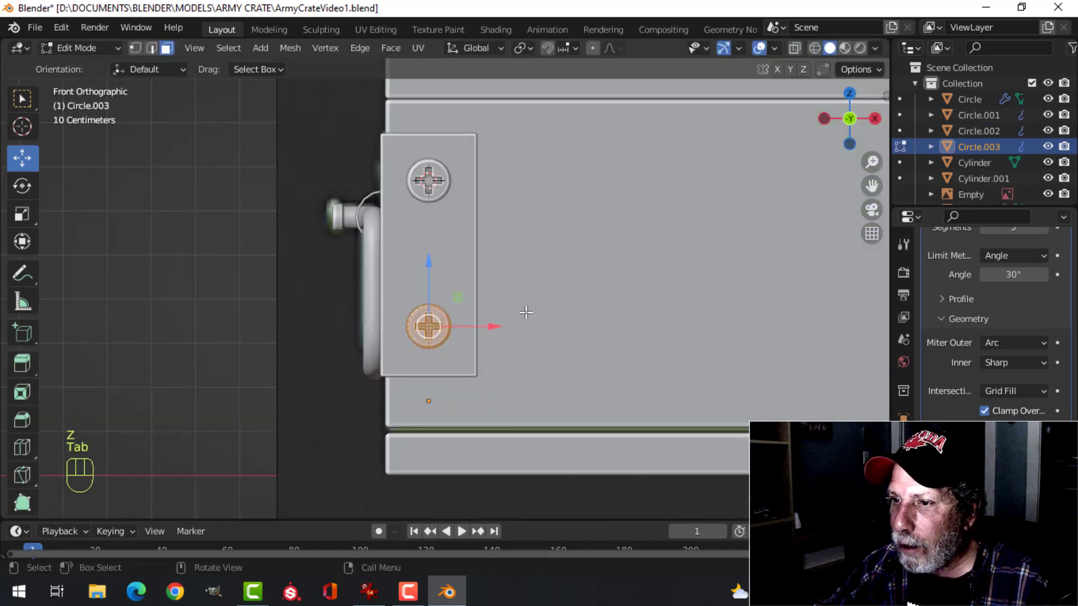
key("Tab")
scroll(484, 291, "down", 3)
key("alt+a")
Snap the 3D cursor to the centre of the crate body's whole mesh and return to Object Mode
middle_click_drag(484, 291, 562, 272)
scroll(550, 299, "up", 2)
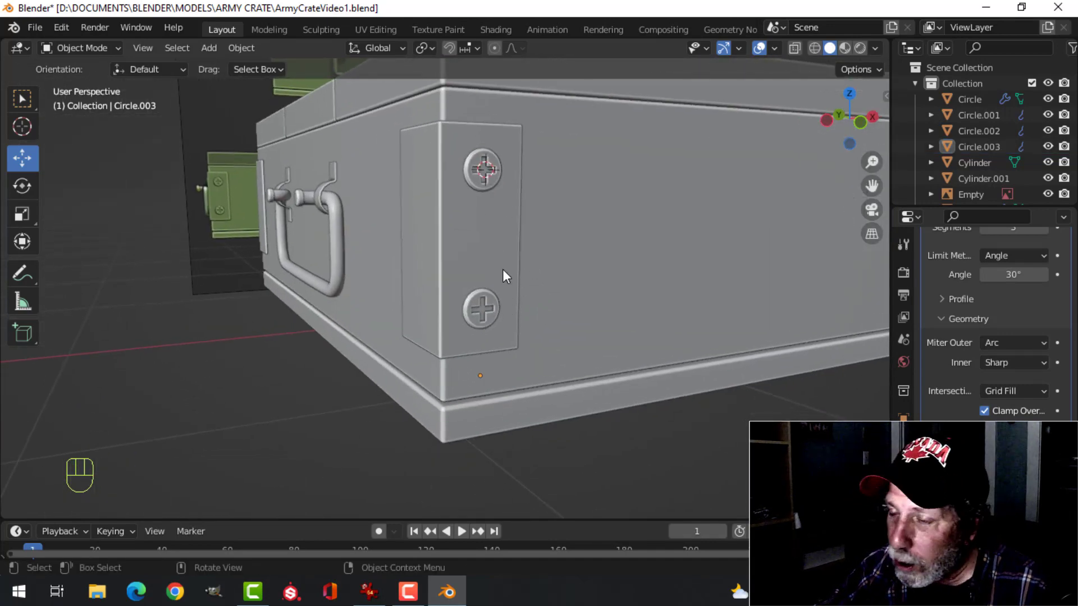
scroll(510, 266, "down", 3)
middle_click_drag(596, 277, 502, 267, "shift")
scroll(524, 273, "down", 2)
scroll(427, 289, "up", 2)
scroll(462, 289, "down", 2)
left_click(506, 297)
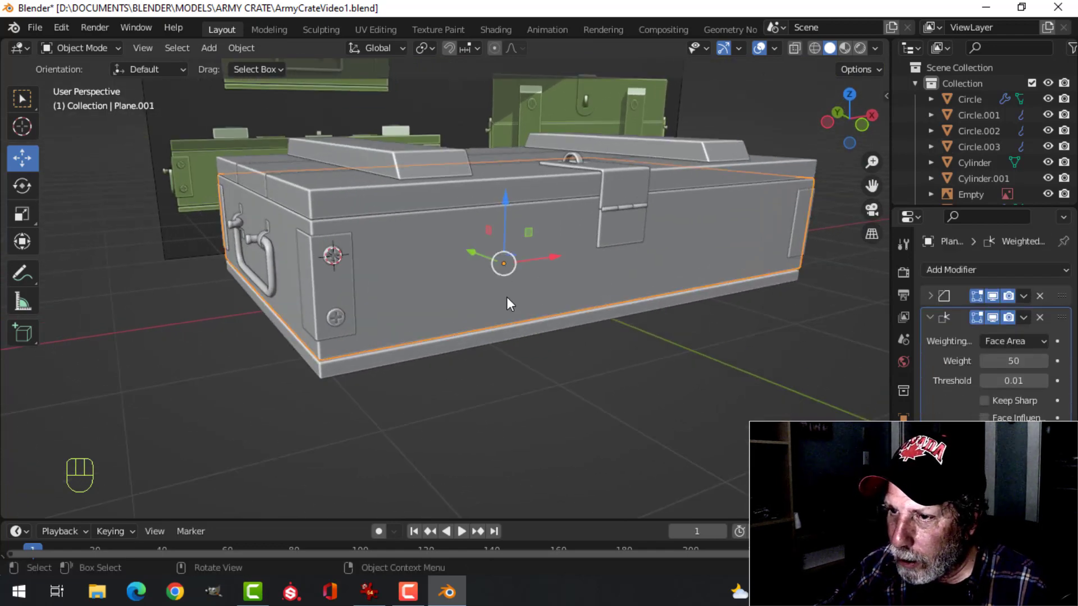
key("Tab")
key("a")
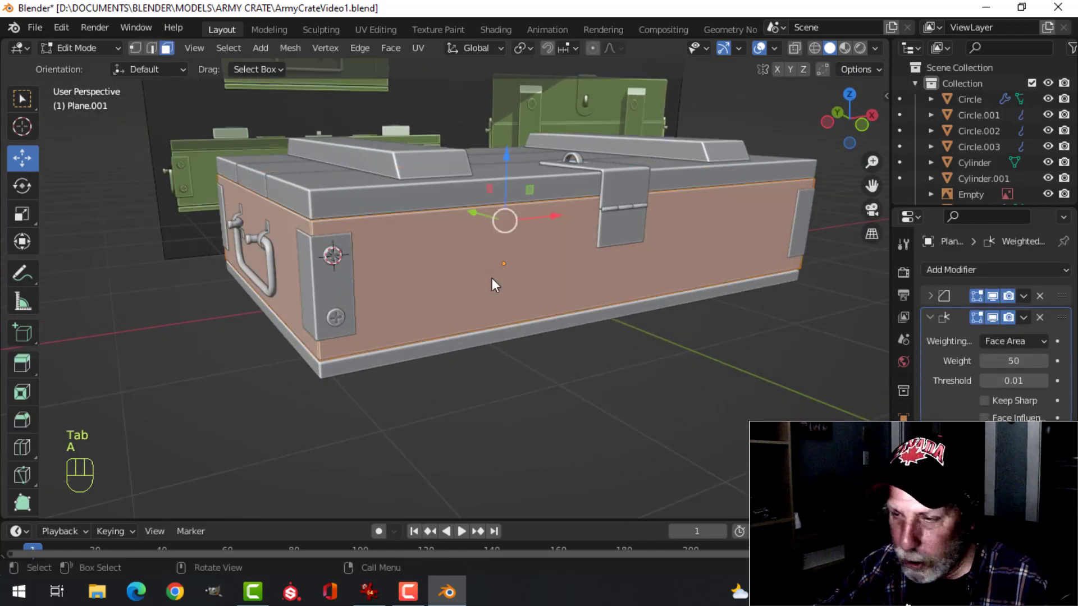
key("shift+s")
left_click(463, 369)
key("Tab")
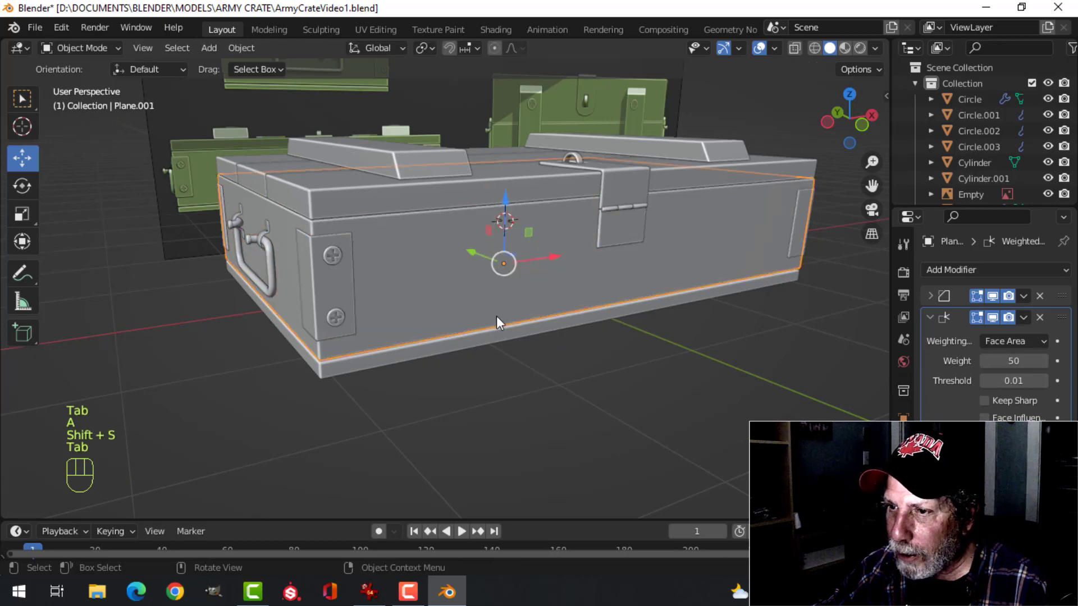
Join the two front corner screws into one object and set its origin to the 3D cursor
left_click(335, 258)
left_click(340, 316, "shift")
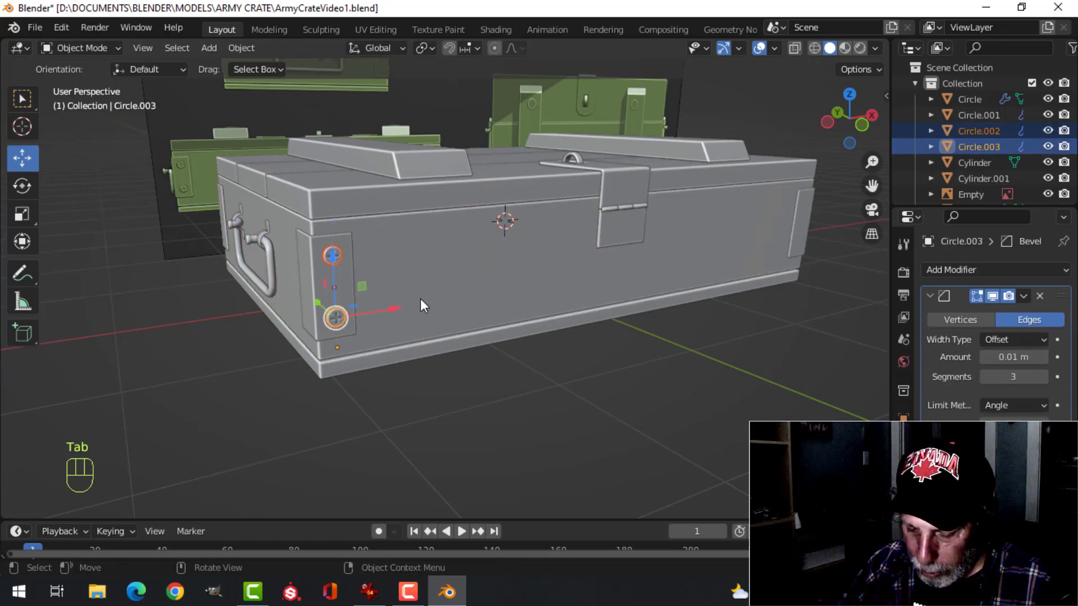
key("ctrl+j")
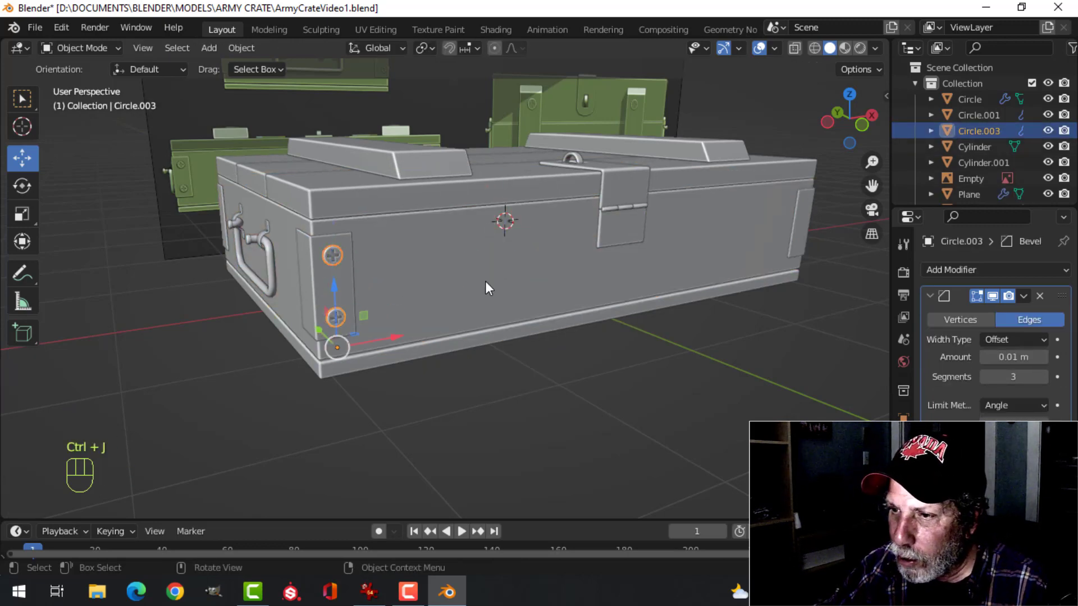
middle_click_drag(486, 287, 461, 296)
left_click(241, 47)
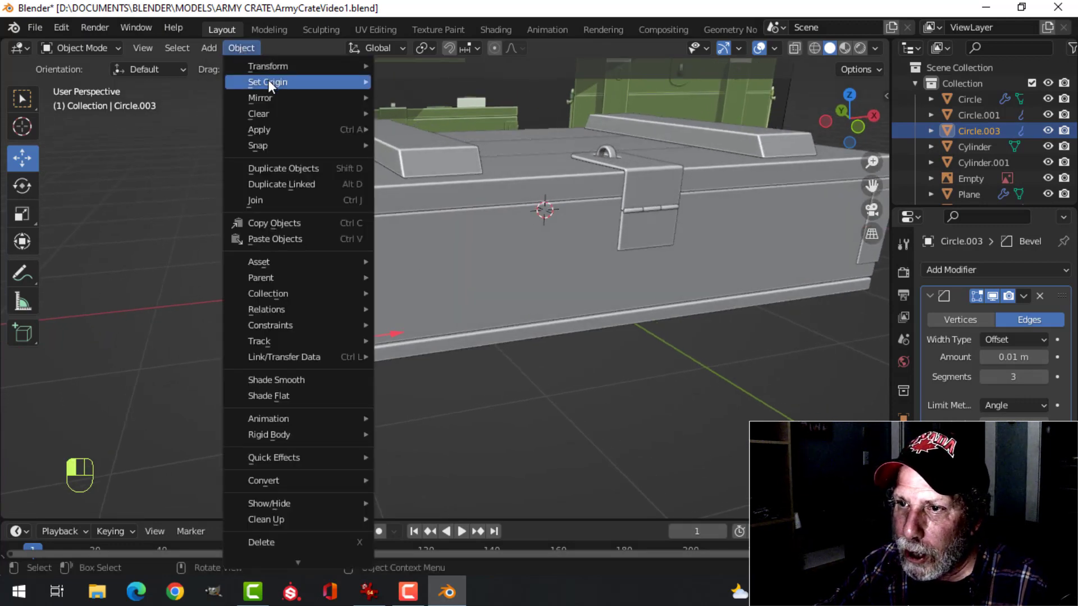
mouse_move(266, 80)
left_click(426, 114)
Add a Mirror modifier to the joined screws on the X and Y axes, and deselect everything
left_click(928, 296)
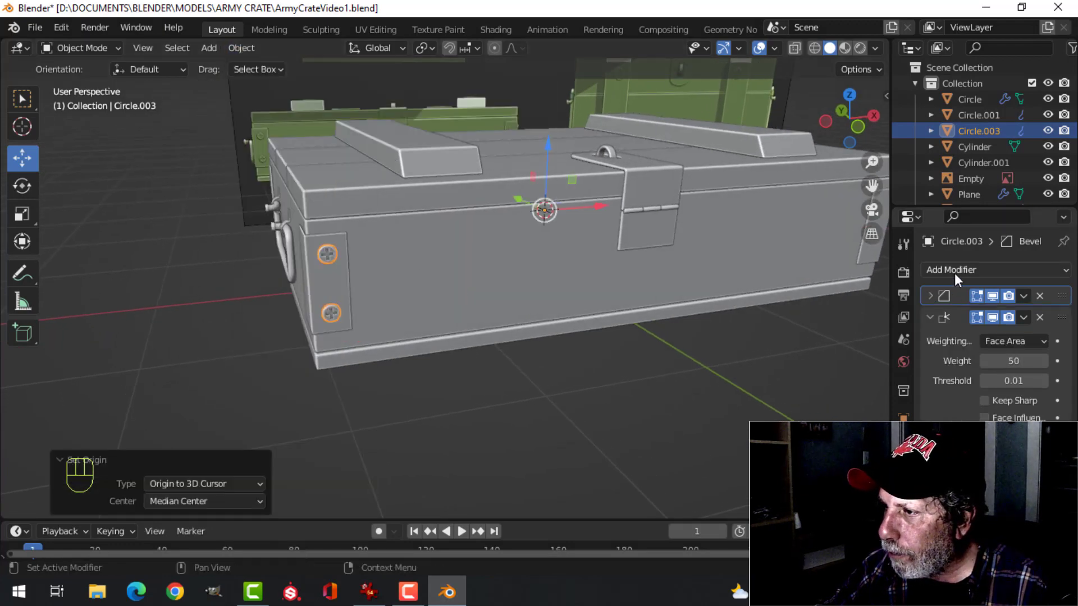
left_click(930, 316)
left_click(936, 270)
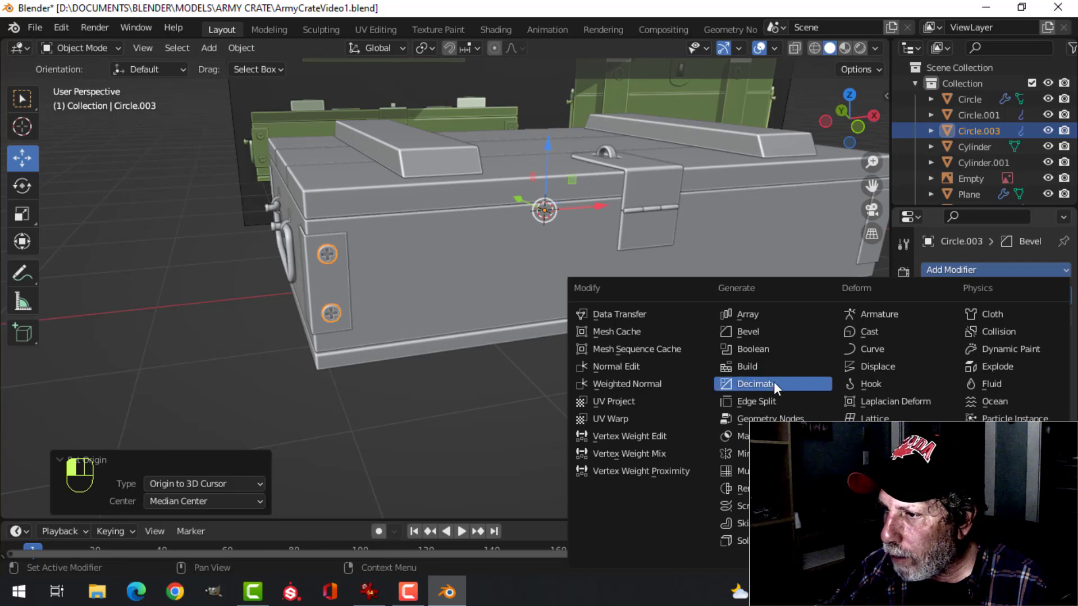
left_click(733, 454)
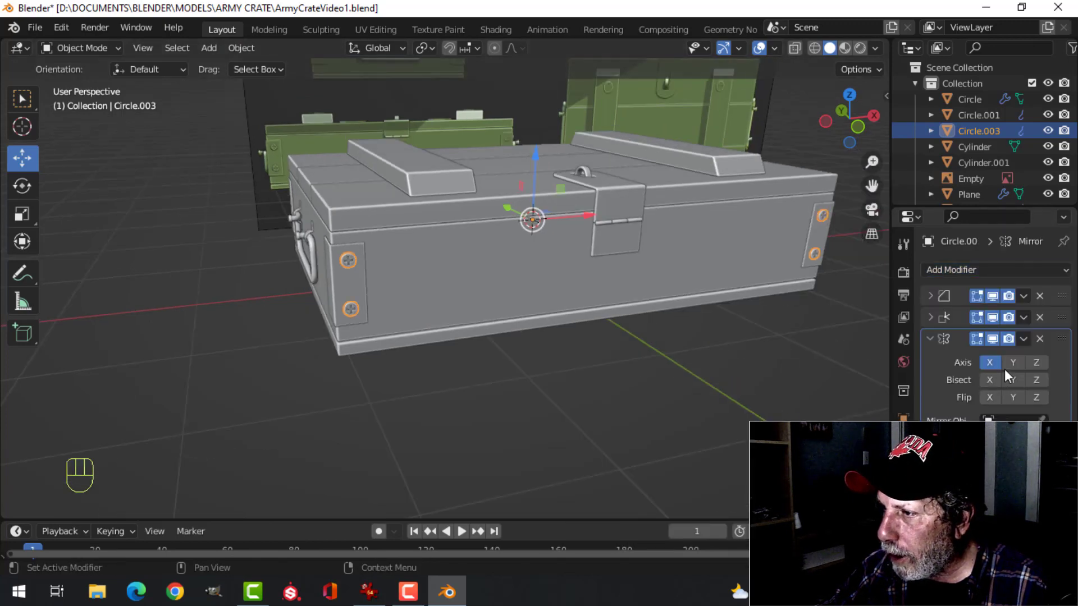
middle_click_drag(876, 358, 550, 289)
key("alt+a")
Duplicate both screws within their mesh and move the copies about 0.265 m along negative X, out beyond the crate's handle side
middle_click_drag(449, 281, 488, 285)
scroll(535, 275, "up", 2)
middle_click_drag(489, 285, 607, 284)
middle_click_drag(606, 284, 582, 295)
left_click(479, 262)
key("Tab")
key("a")
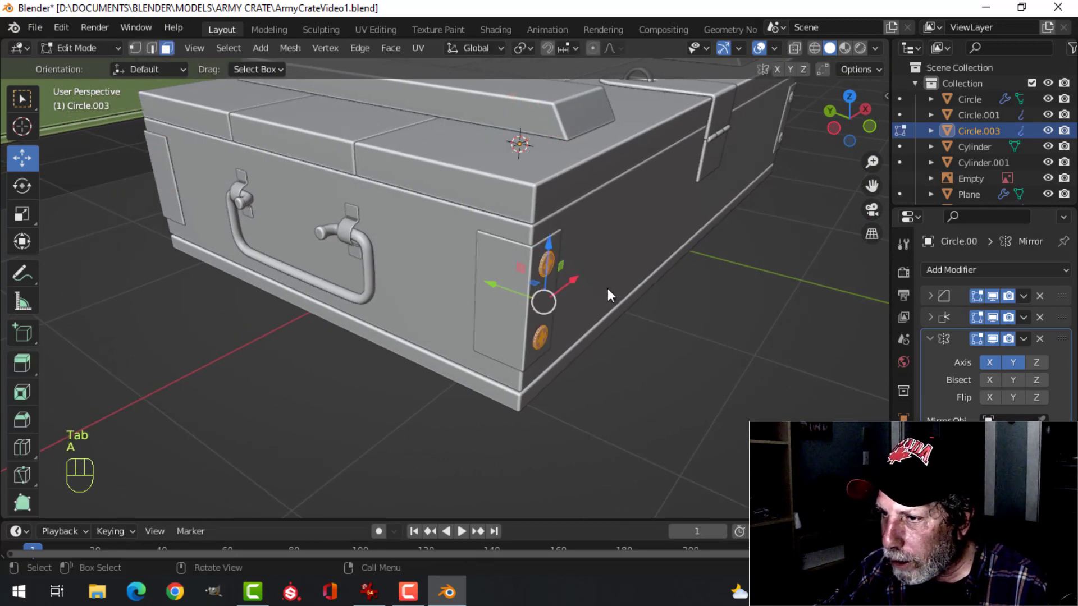
mouse_move(594, 291)
middle_mouse_down()
mouse_move(601, 270)
mouse_move(561, 264)
mouse_move(579, 279)
middle_mouse_up()
key("shift+d")
key("x")
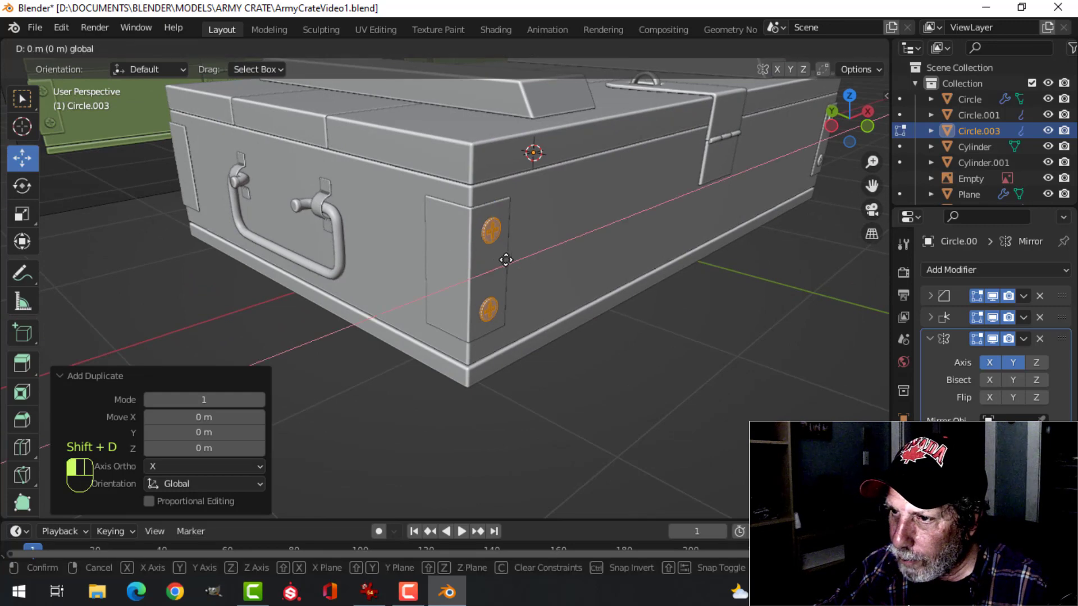
left_click(494, 285)
Rotate the two duplicated screws -90° about the global Z axis
scroll(494, 284, "up", 3)
scroll(488, 258, "down", 3, "shift")
type("r")
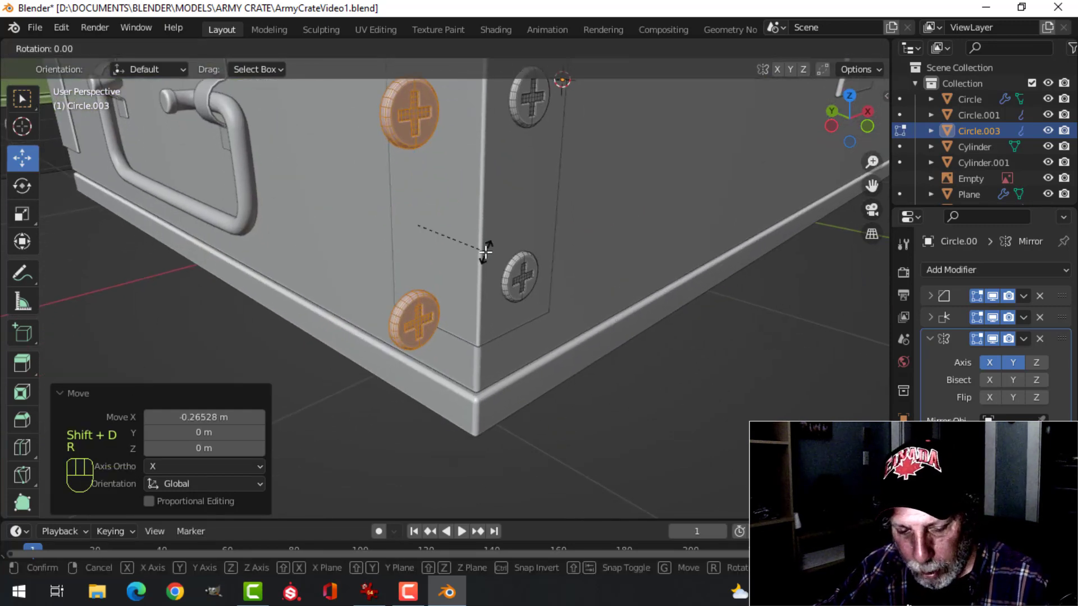
type("90")
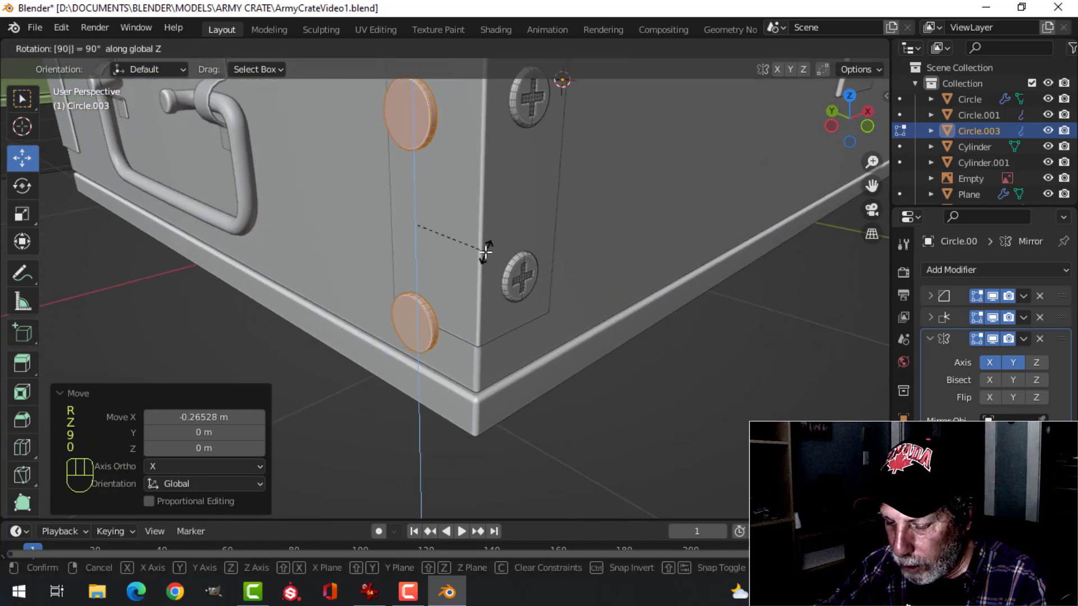
type("-")
key("Return")
Move the rotated screws about 0.144 m along X and 0.126 m along Y, centring them on the handle side's corner plate
middle_click_drag(486, 248, 415, 274)
left_click_drag(305, 322, 355, 286)
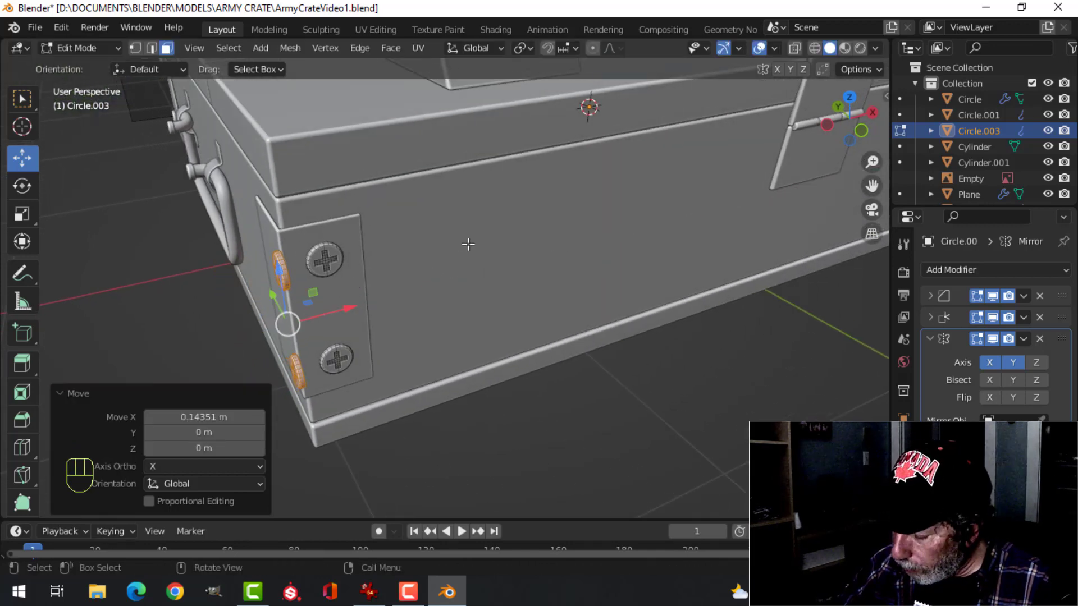
key("ctrl+KP_3")
scroll(549, 224, "up", 2)
middle_click_drag(549, 224, 341, 397, "shift")
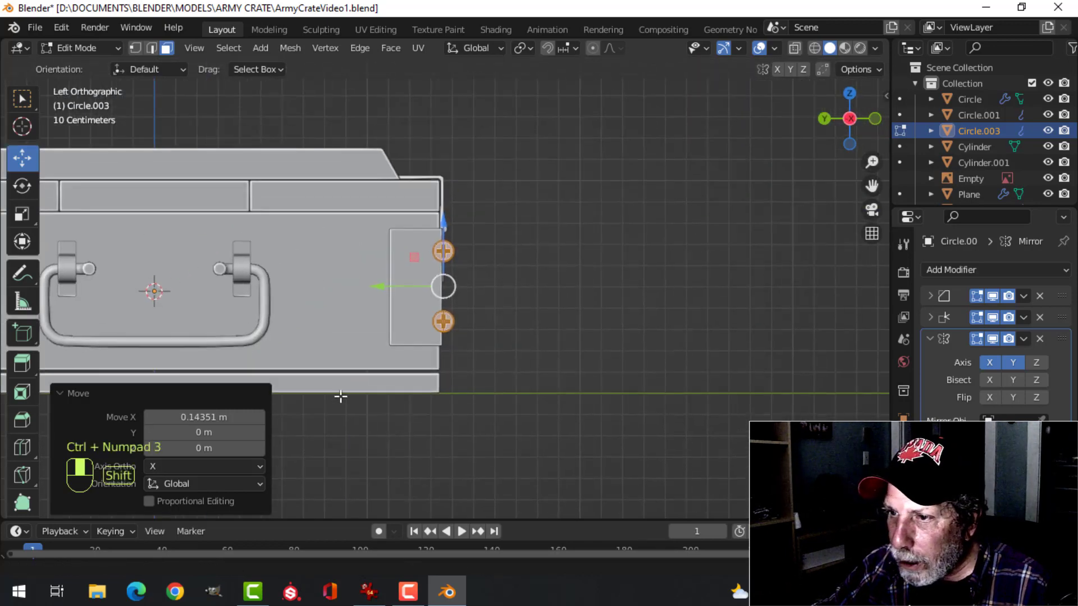
scroll(348, 382, "up", 5)
left_click_drag(362, 286, 301, 285)
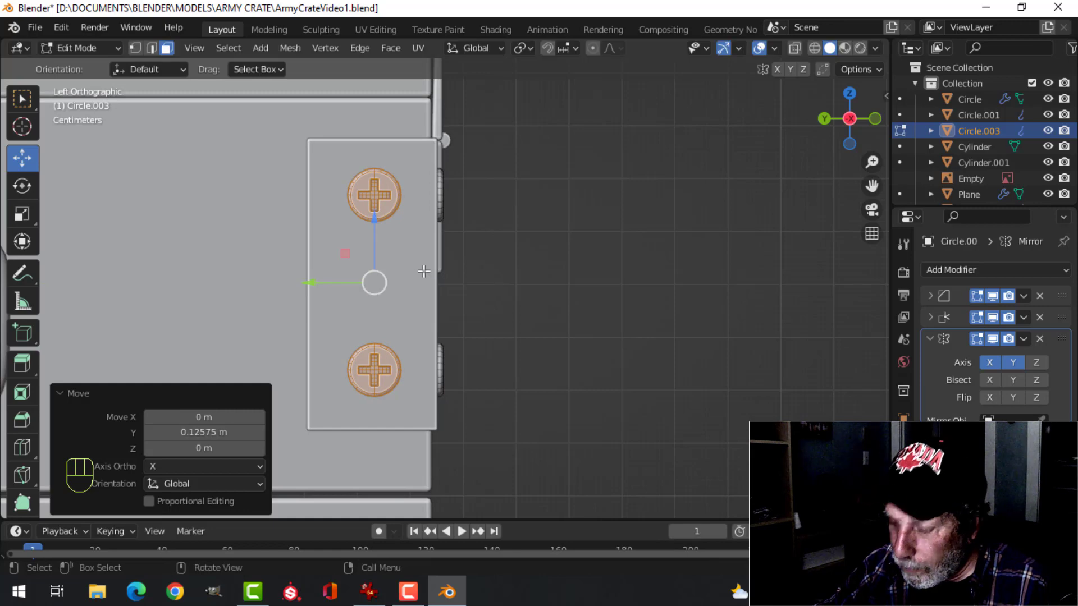
Nudge the handle-side screws about 0.002 m along positive X into the corner plate, return to Object Mode and deselect everything
key("KP_1")
scroll(440, 271, "up", 1)
scroll(433, 274, "down", 2)
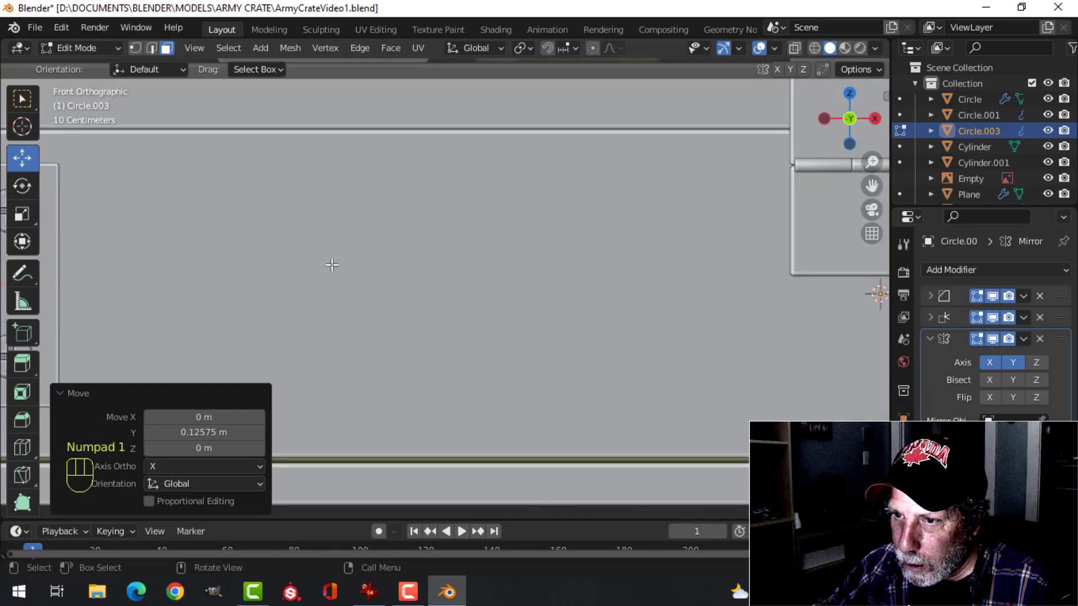
middle_click_drag(180, 256, 548, 300, "shift")
scroll(403, 296, "up", 3)
middle_click_drag(403, 296, 445, 351, "shift")
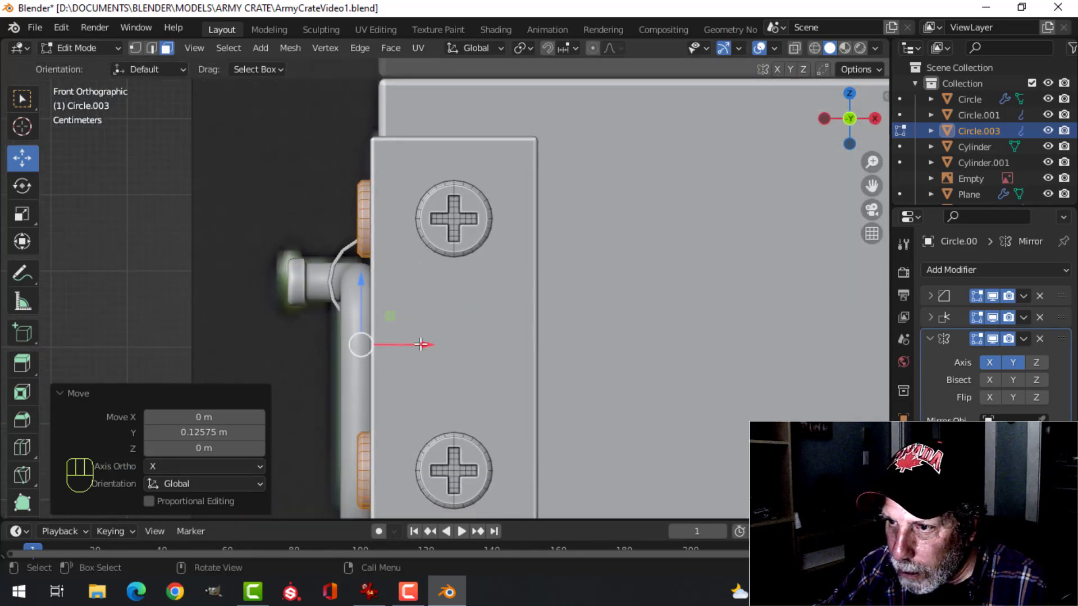
left_click_drag(421, 345, 425, 345)
key("z")
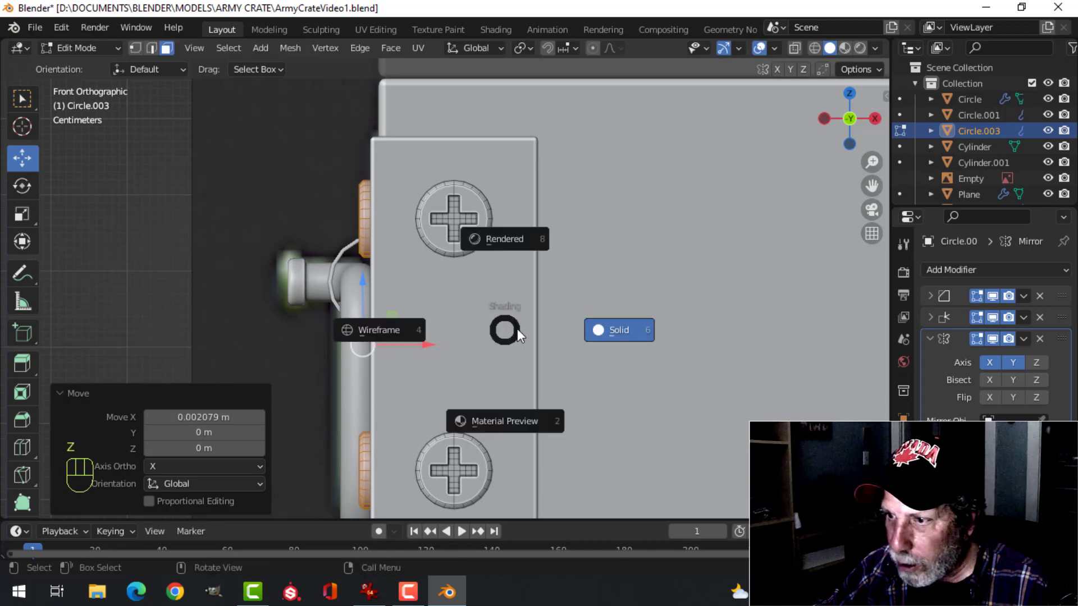
mouse_move(500, 332)
middle_mouse_down()
mouse_move(501, 313)
mouse_move(455, 318)
middle_mouse_up()
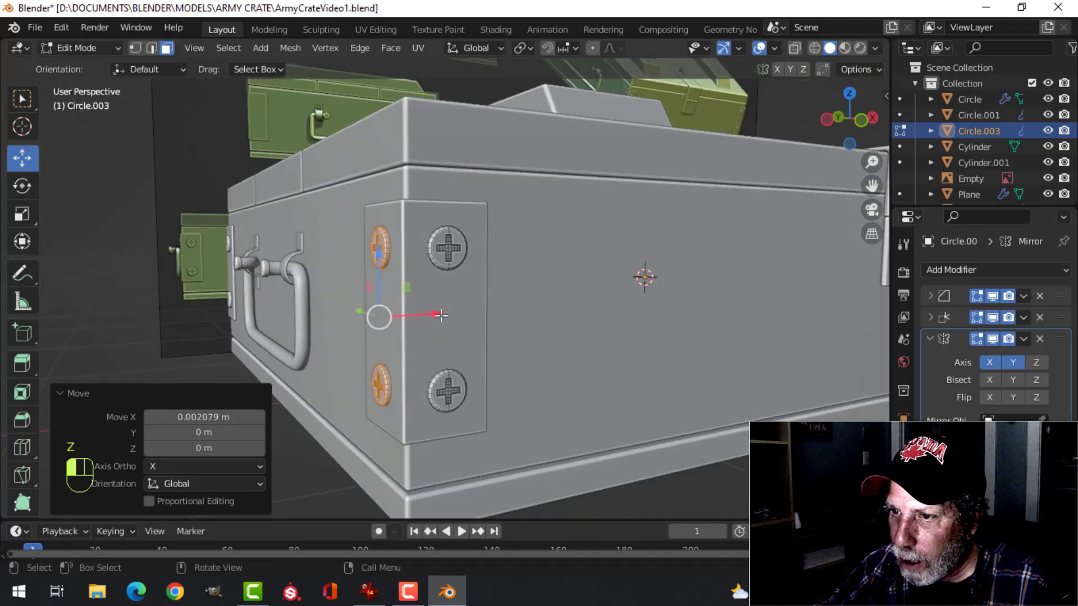
left_click_drag(441, 315, 440, 313)
scroll(427, 303, "up", 2)
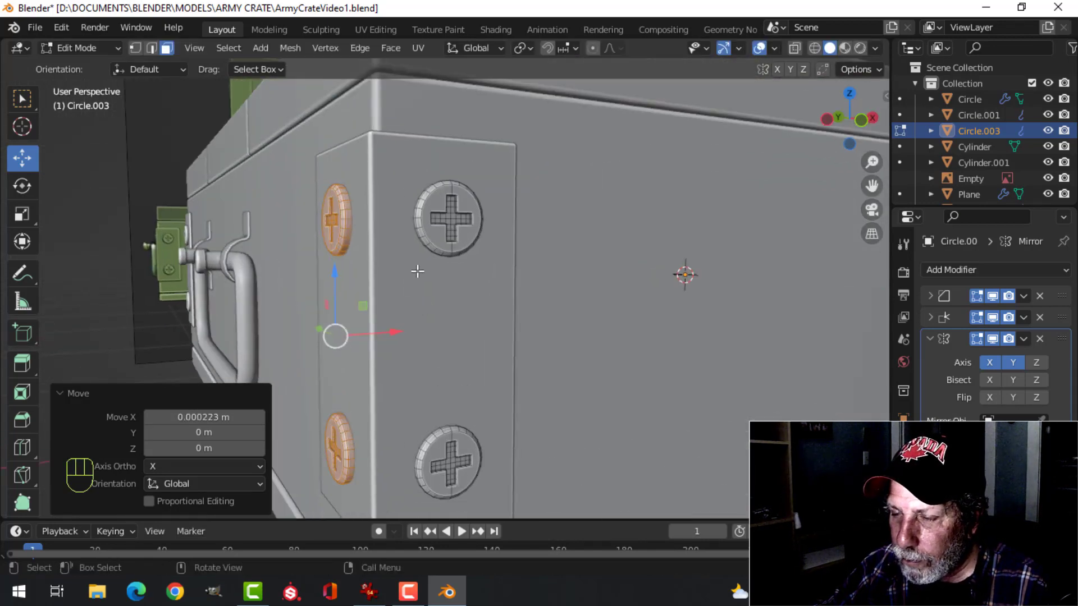
key("Tab")
key("alt+a")
Examine the mirrored screws on the crate's other corner plates
middle_click_drag(416, 280, 442, 315)
scroll(442, 315, "down", 4)
middle_click_drag(620, 261, 471, 279, "shift")
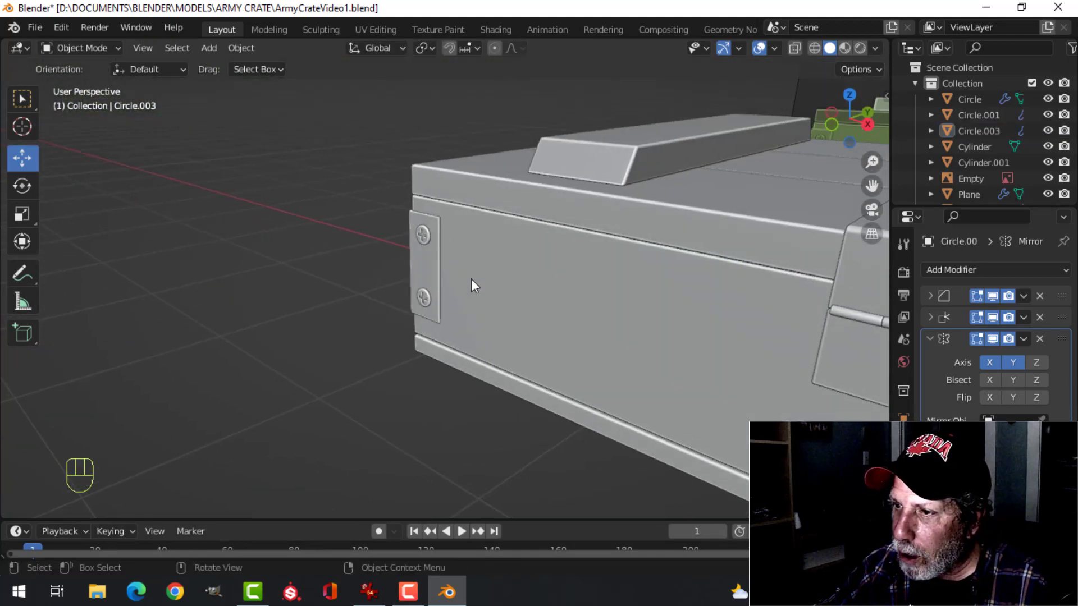
scroll(470, 279, "down", 5)
middle_click_drag(716, 327, 483, 275, "shift")
middle_click_drag(482, 275, 273, 332)
scroll(273, 332, "up", 3)
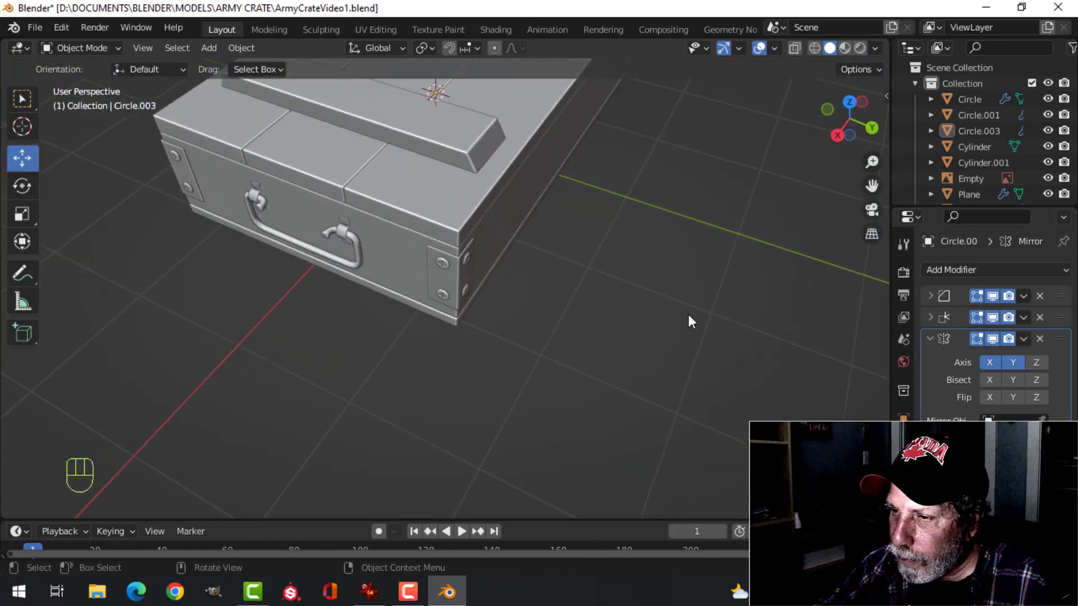
middle_click_drag(688, 315, 439, 269)
Hide the background reference image and check the crate's screws from the end and front
left_click(788, 257)
key("h")
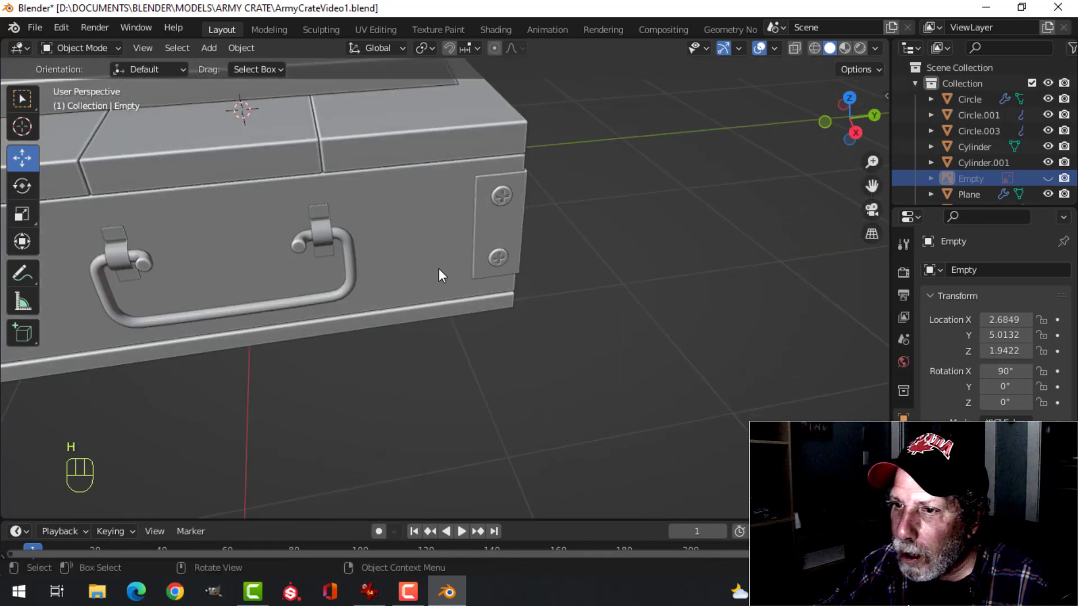
scroll(438, 269, "down", 3)
middle_click_drag(340, 295, 525, 250, "shift")
middle_click_drag(332, 306, 519, 290, "shift")
scroll(340, 302, "down", 3)
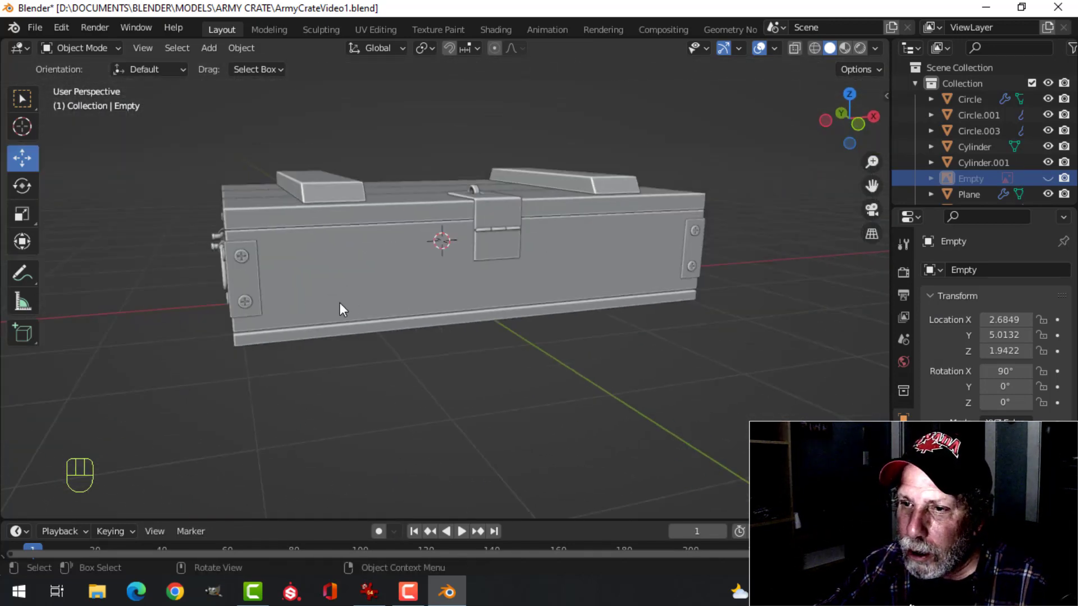
middle_click_drag(339, 302, 543, 301, "shift")
scroll(431, 278, "up", 4)
middle_click_drag(612, 281, 415, 283, "shift")
Duplicate the upper front corner screw within its mesh and move the copy about 1.861 m along X onto the hasp plate
left_click(248, 183)
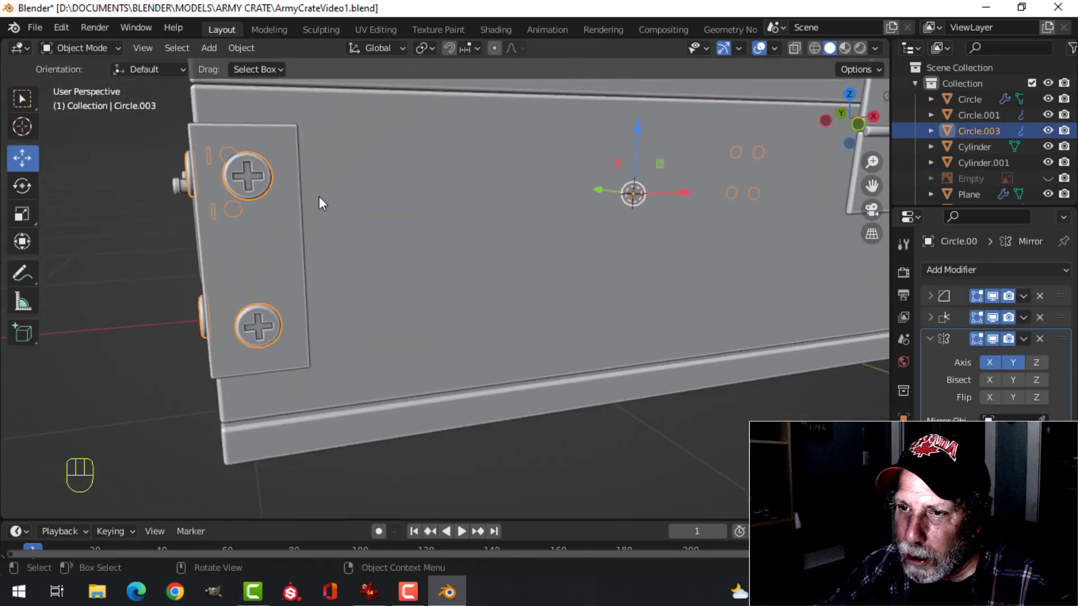
key("Tab")
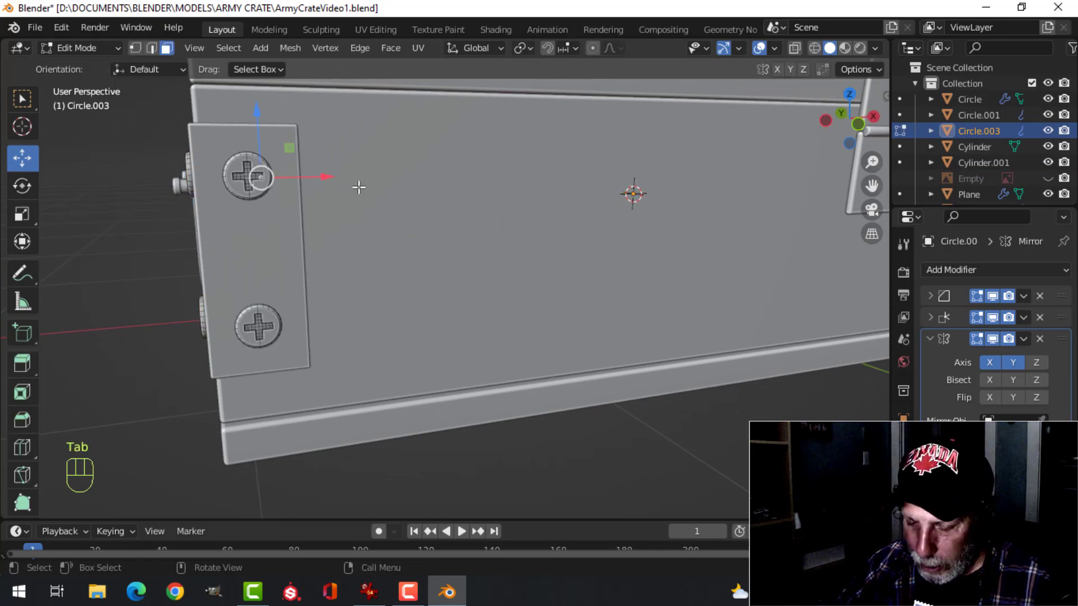
key("ctrl+l")
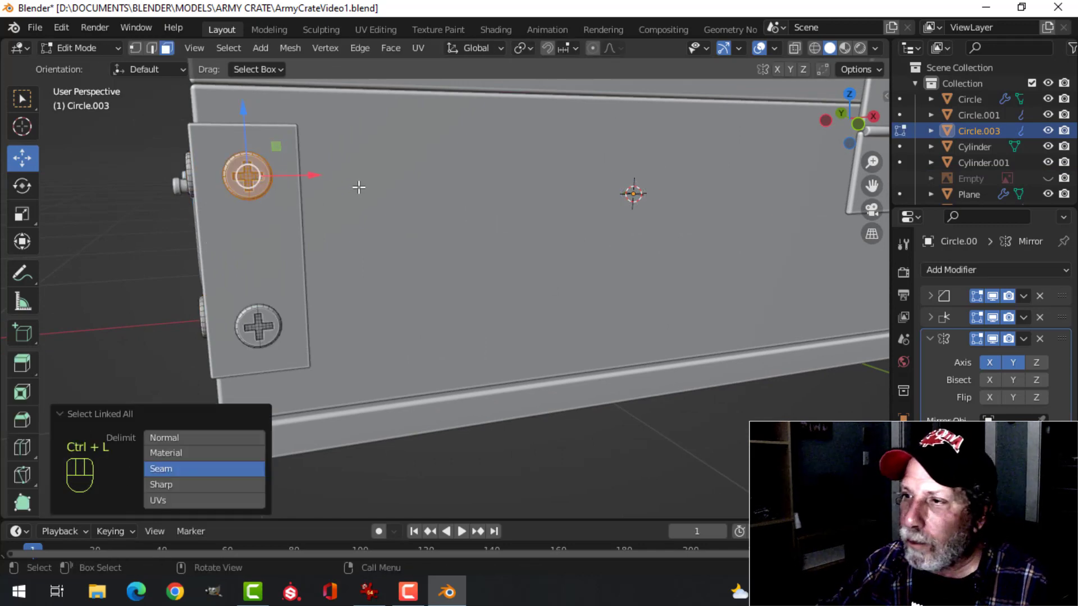
scroll(359, 188, "down", 6)
middle_click_drag(477, 218, 394, 260, "shift")
scroll(392, 306, "up", 4)
middle_click_drag(393, 306, 464, 258, "shift")
key("shift+d")
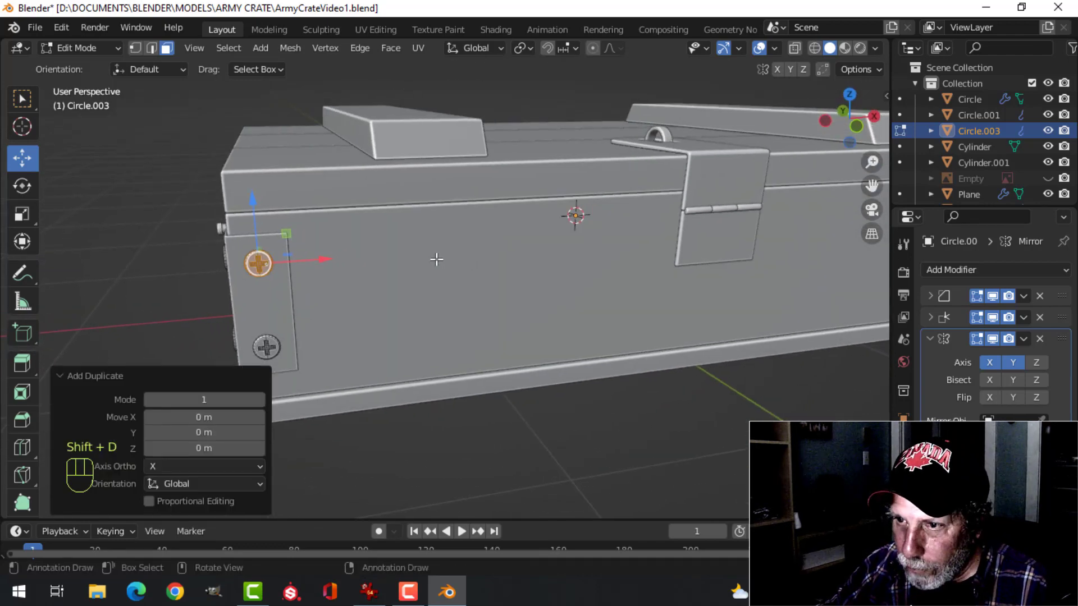
left_click_drag(328, 261, 604, 257)
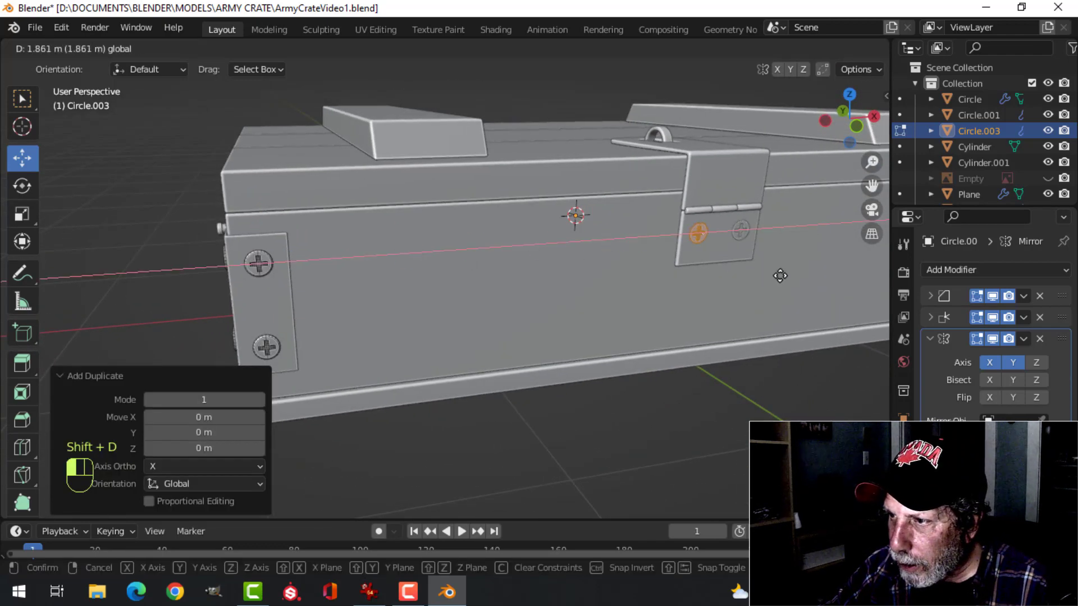
left_click_drag(780, 276, 779, 275)
Separate the hasp screw into its own object, return to Object Mode and deselect everything
scroll(758, 284, "down", 4)
middle_click_drag(756, 284, 714, 272)
scroll(715, 272, "up", 3)
middle_click_drag(638, 301, 517, 307, "shift")
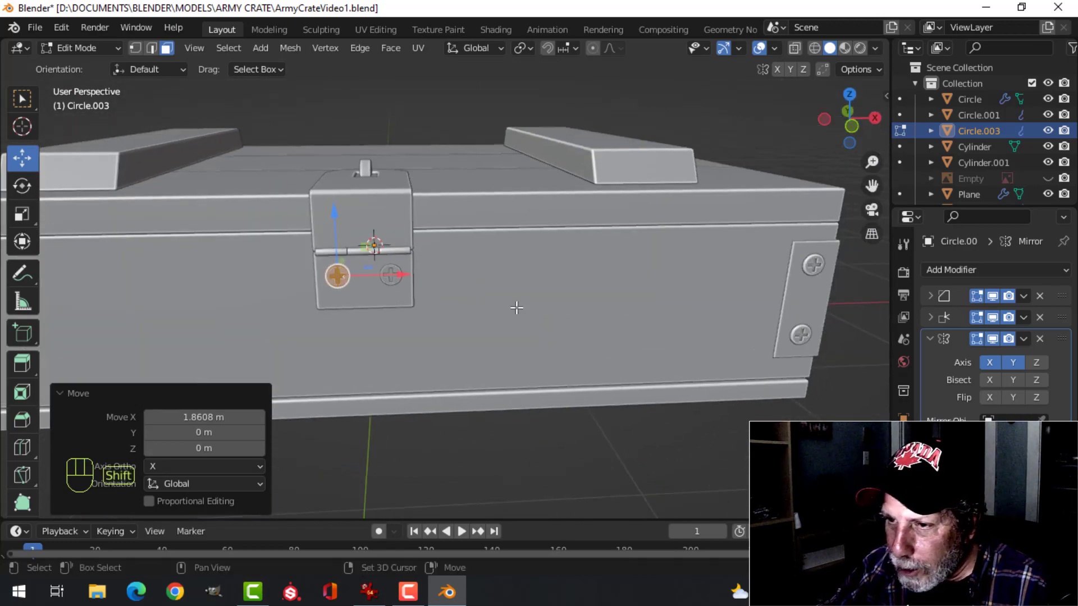
key("p")
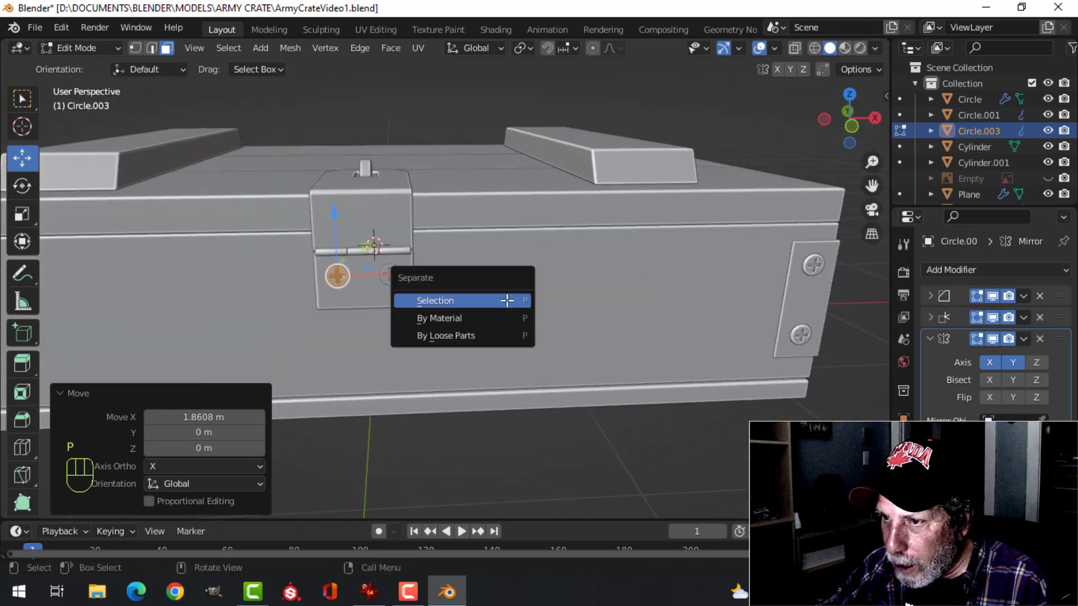
left_click(507, 300)
key("Tab")
scroll(496, 289, "down", 4)
key("alt+a")
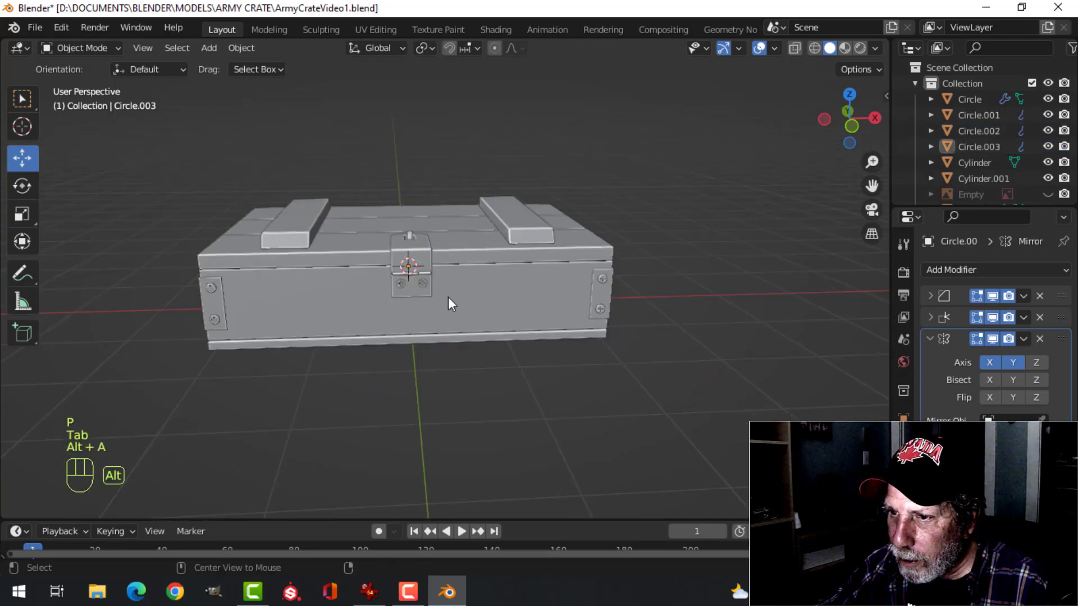
Select the hasp screw object and disable the Y axis in its Mirror modifier
left_click(420, 286)
key("alt+a")
scroll(461, 281, "up", 4)
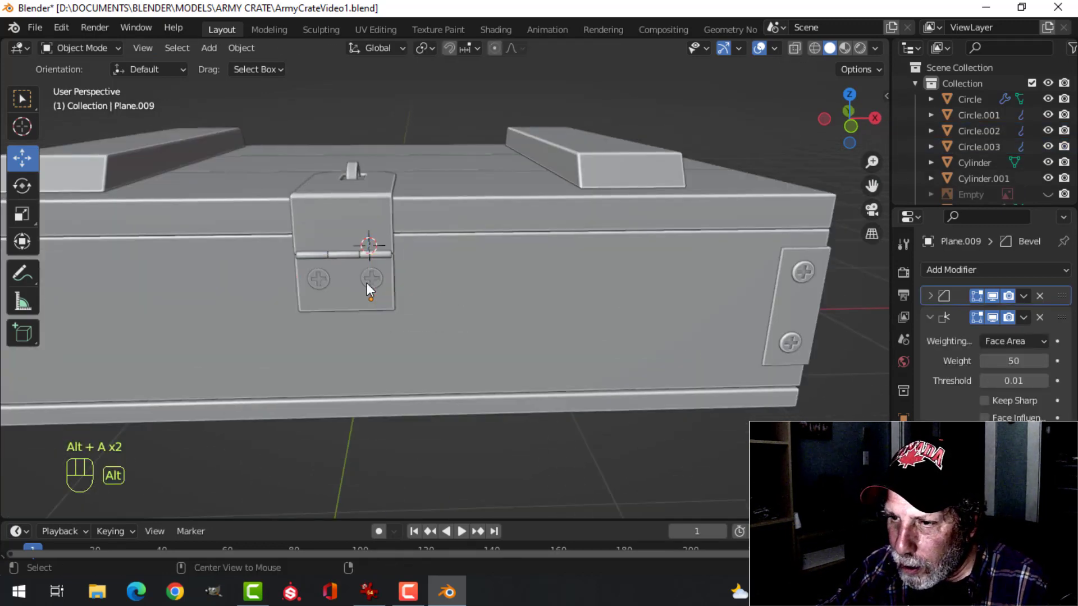
left_click(321, 279)
scroll(510, 279, "down", 4)
middle_click_drag(509, 279, 286, 248)
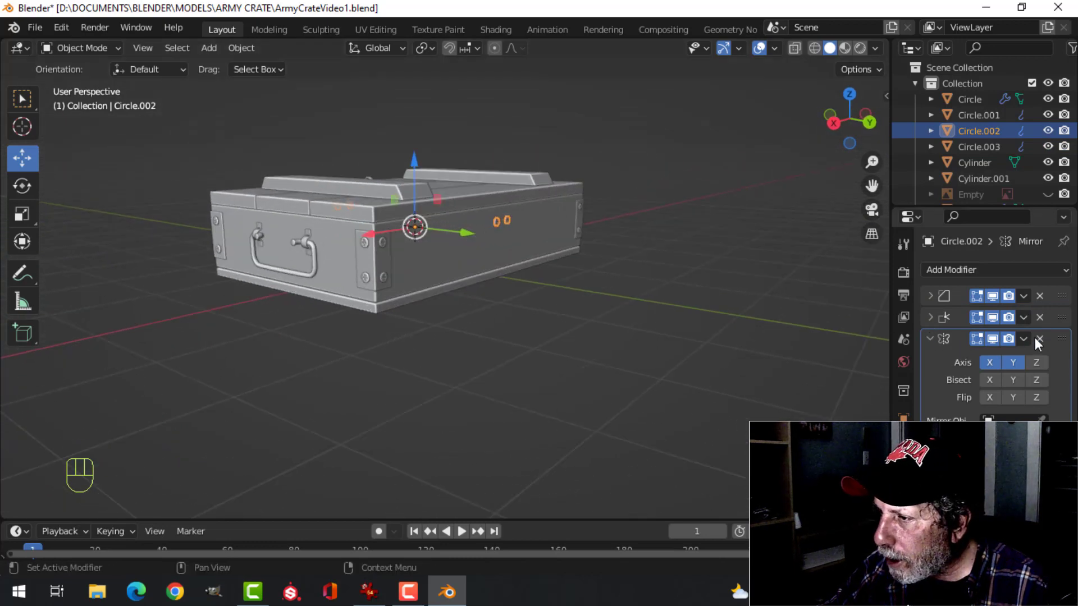
left_click(1014, 365)
middle_click_drag(402, 306, 584, 317)
scroll(504, 314, "up", 7)
middle_click_drag(496, 293, 411, 339, "shift")
Move the hasp screw's entire mesh slightly outward along Y so it protrudes from the plate, and return to Object Mode
key("KP_1")
scroll(510, 334, "up", 2)
scroll(430, 336, "up", 2)
scroll(506, 354, "down", 2)
middle_click_drag(527, 361, 301, 387)
key("KP_Decimal")
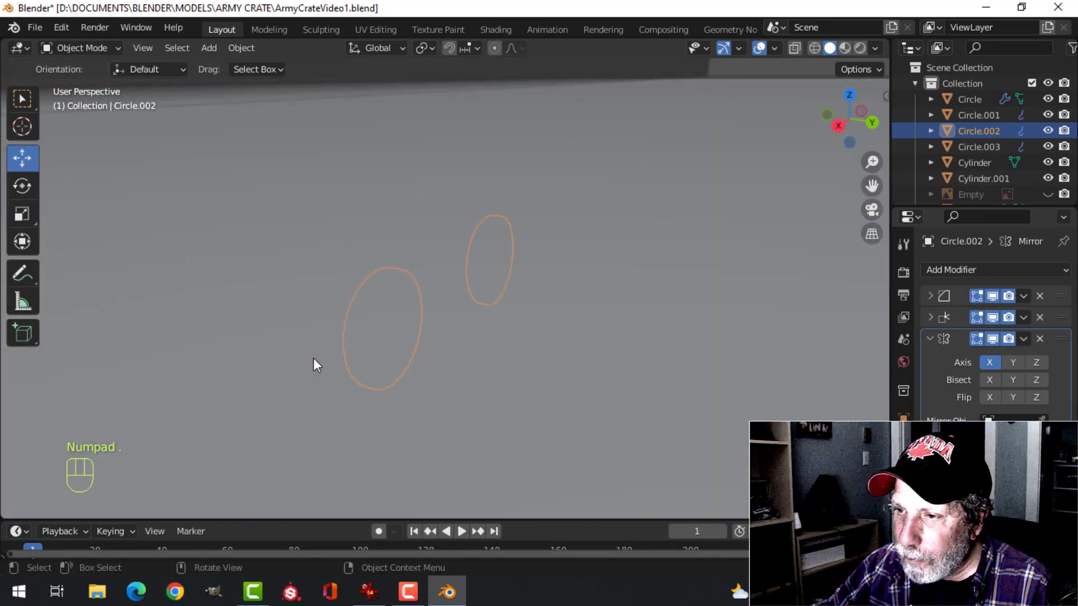
scroll(314, 358, "down", 3)
middle_click_drag(434, 353, 510, 368)
scroll(500, 355, "up", 1)
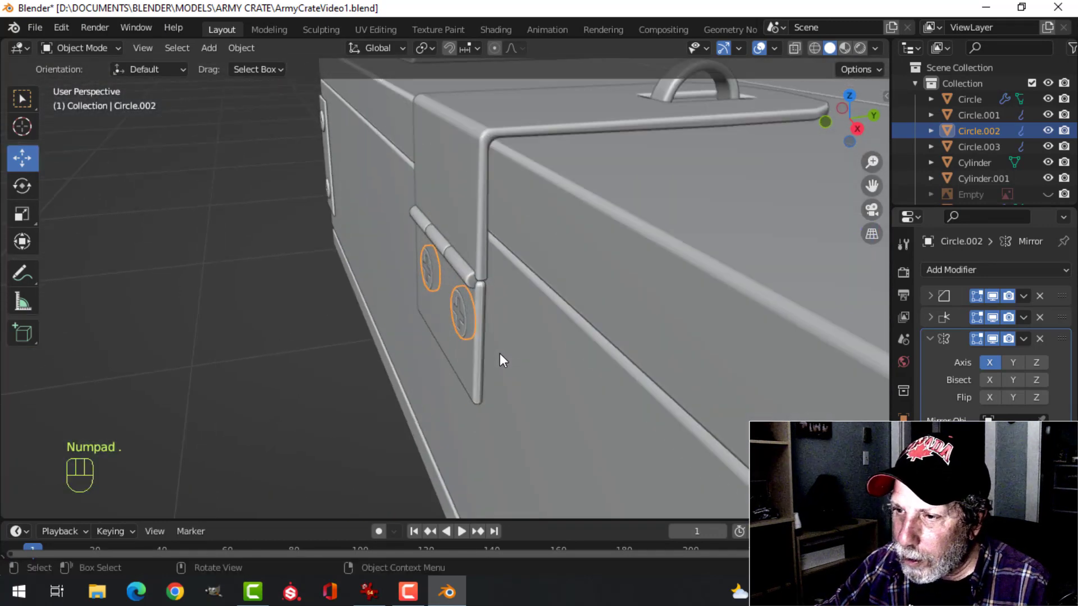
key("Tab")
key("a")
scroll(494, 270, "up", 4)
left_click_drag(478, 249, 469, 251)
key("Tab")
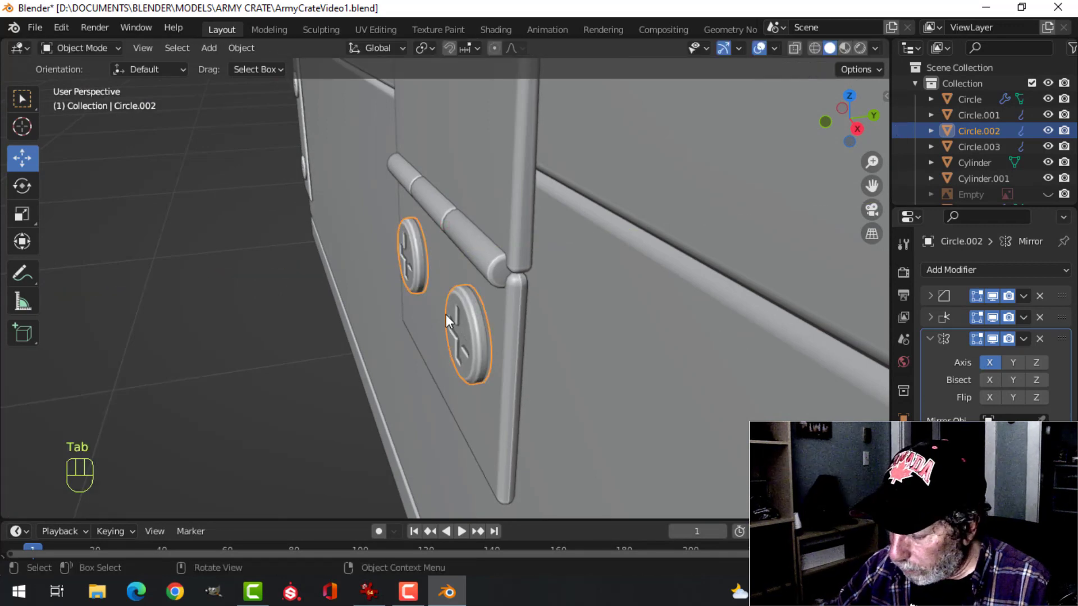
Unhide the reference image and display the hasp from the front in wireframe
key("KP_1")
key("alt+h")
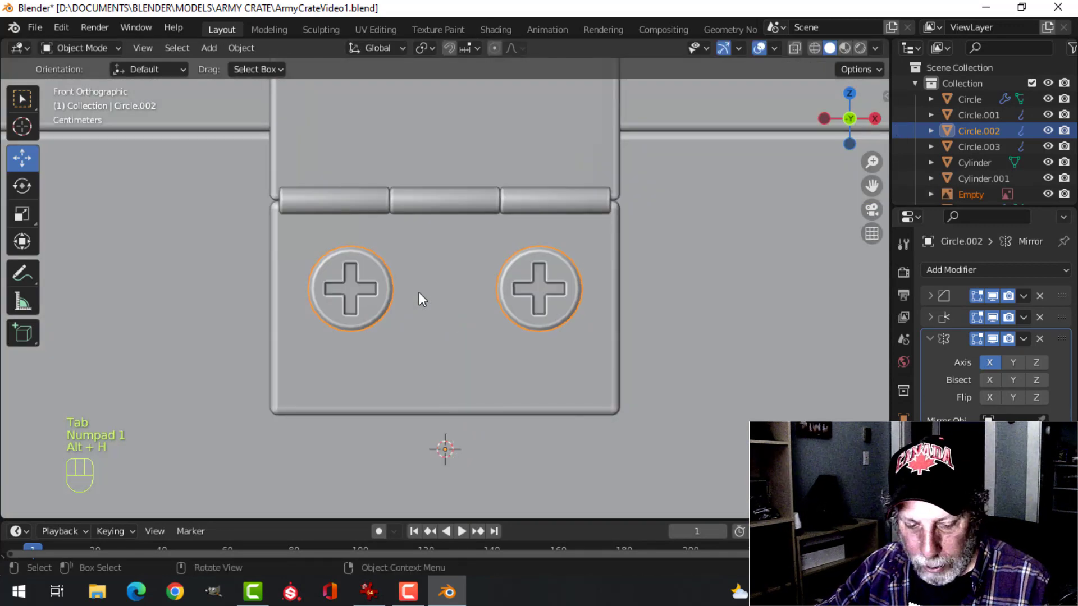
key("z")
left_click(315, 291)
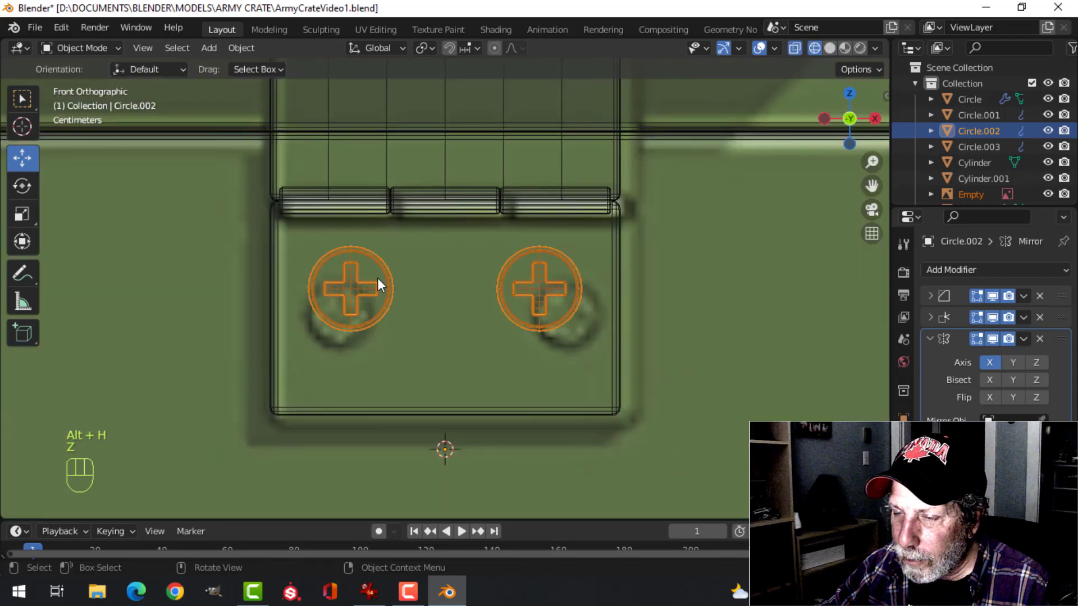
Move the hasp screws about -0.0065 m in X and -0.0232 m in Z to match the reference image
key("g")
key("Escape")
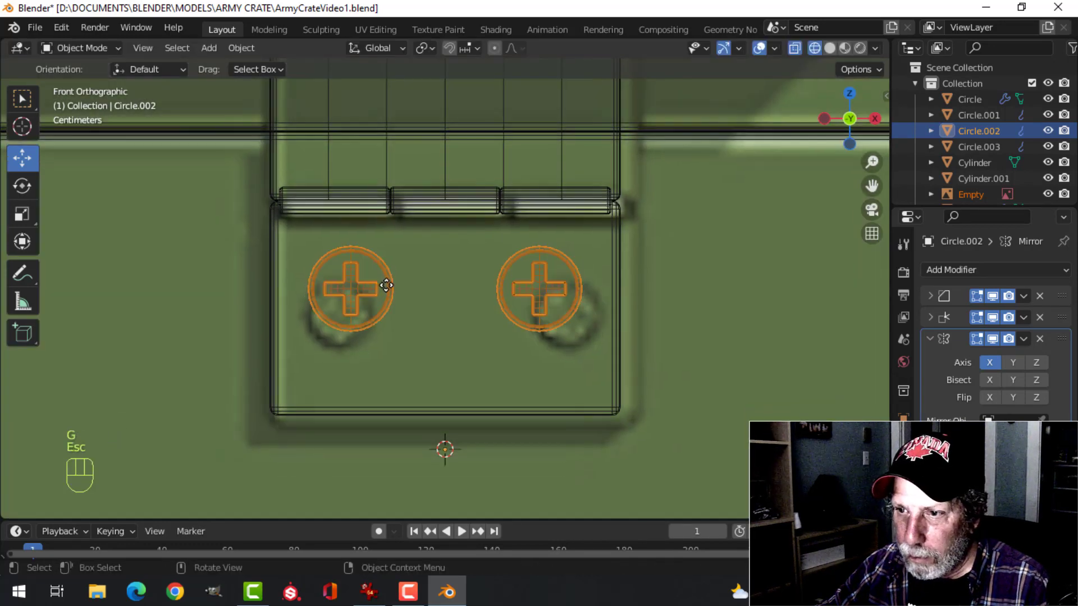
left_click(386, 267)
left_click(374, 264)
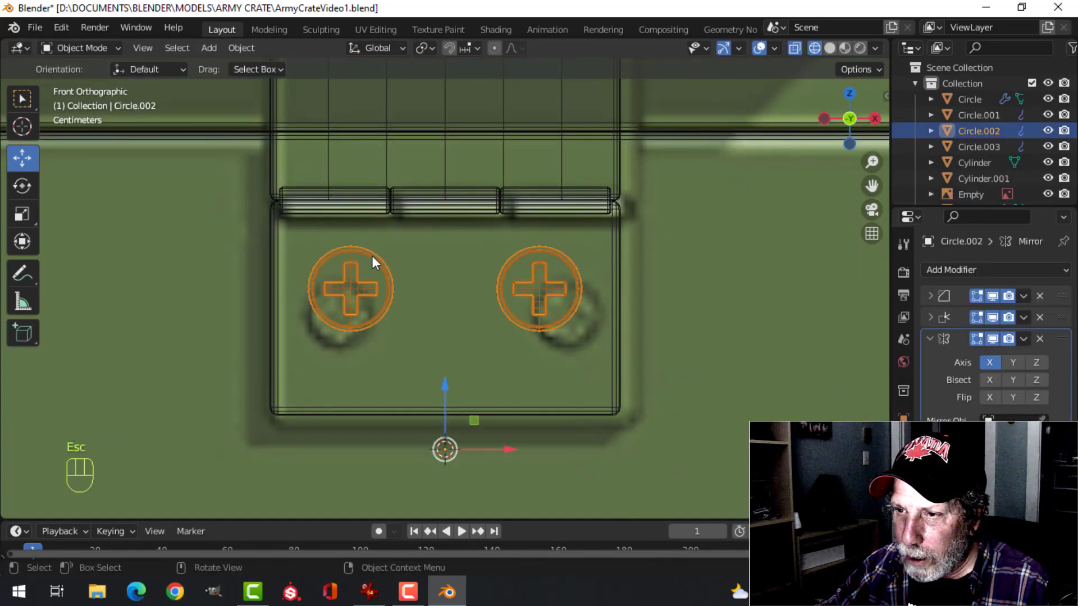
key("g")
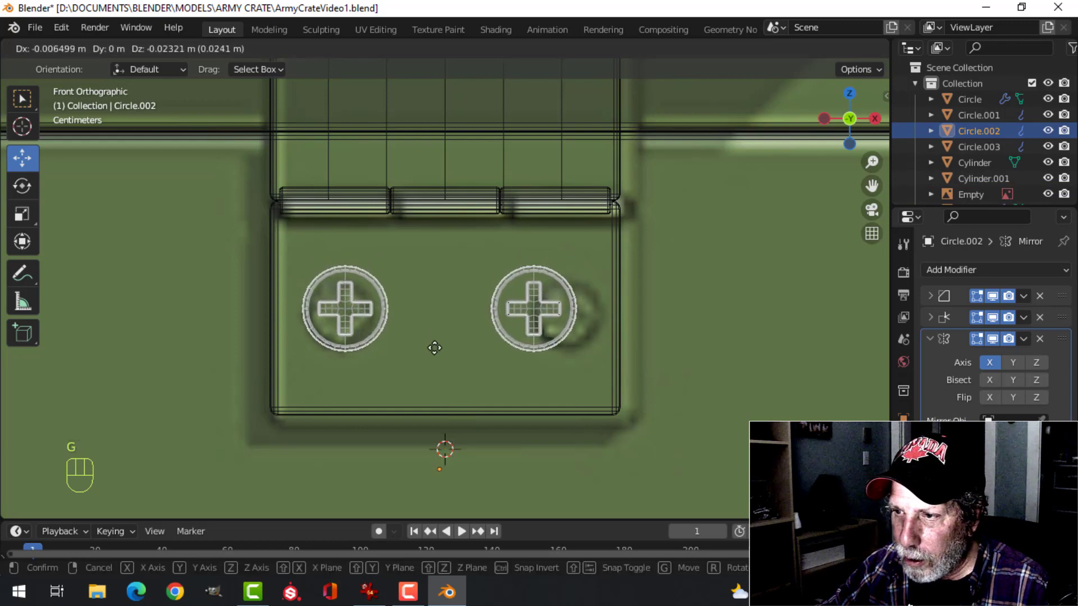
left_click(435, 348)
scroll(479, 340, "down", 5)
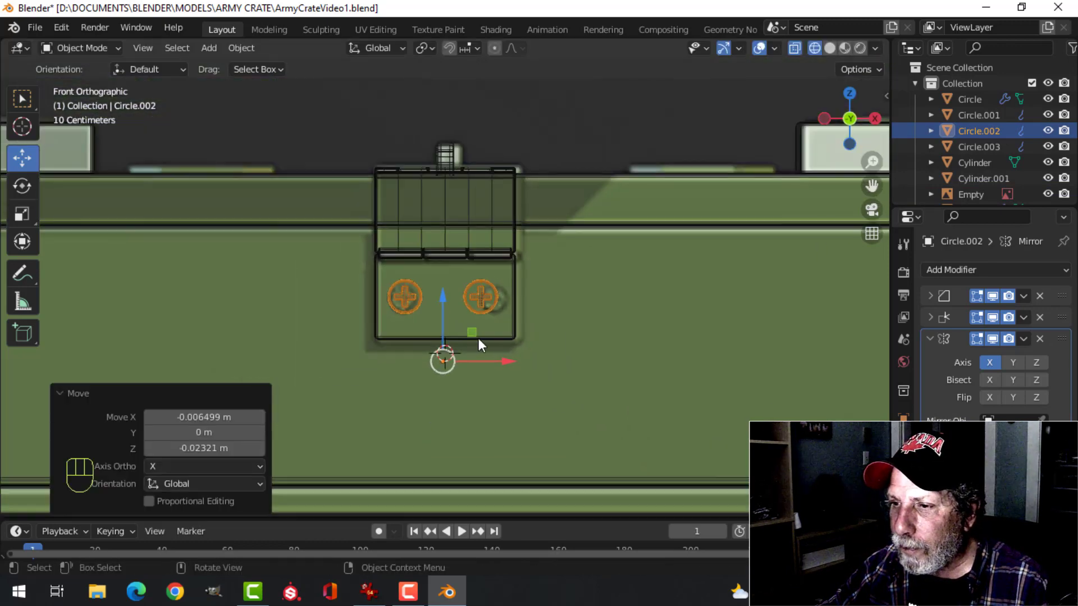
scroll(486, 333, "up", 1)
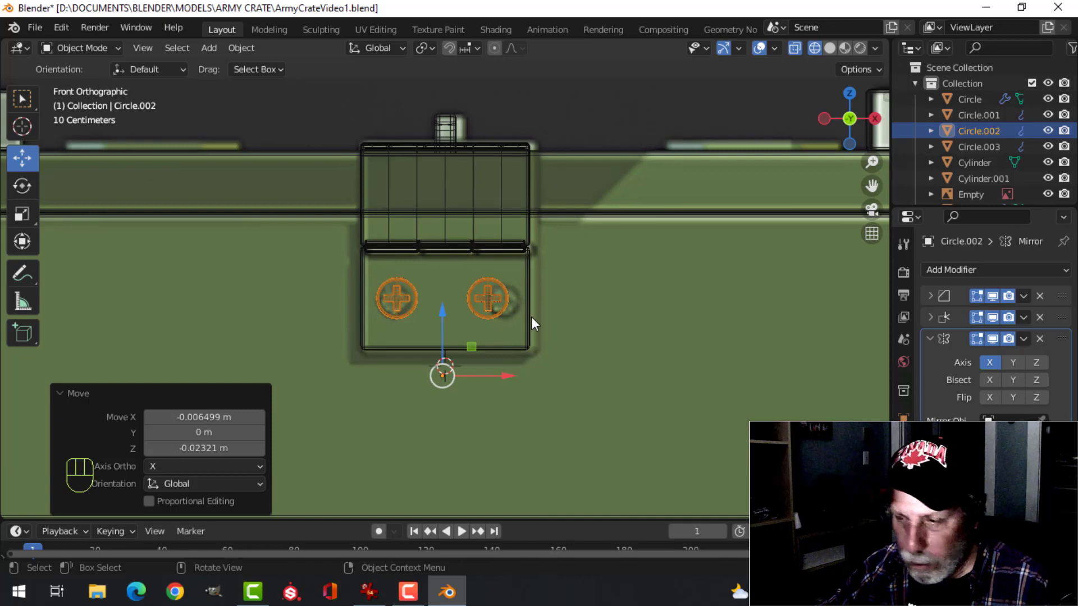
Switch the viewport back to solid shading and deselect everything
key("z")
left_click(632, 321)
key("alt+a")
middle_click_drag(564, 310, 519, 318)
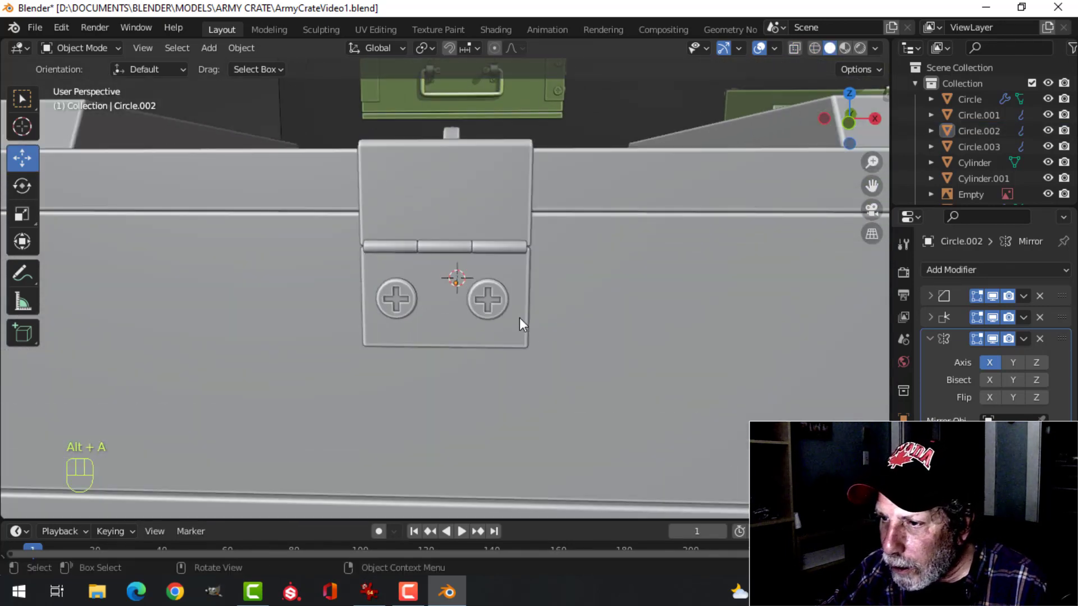
Set the hasp screws' origin to the 3D cursor and deselect them
left_click(496, 300)
scroll(516, 308, "down", 2)
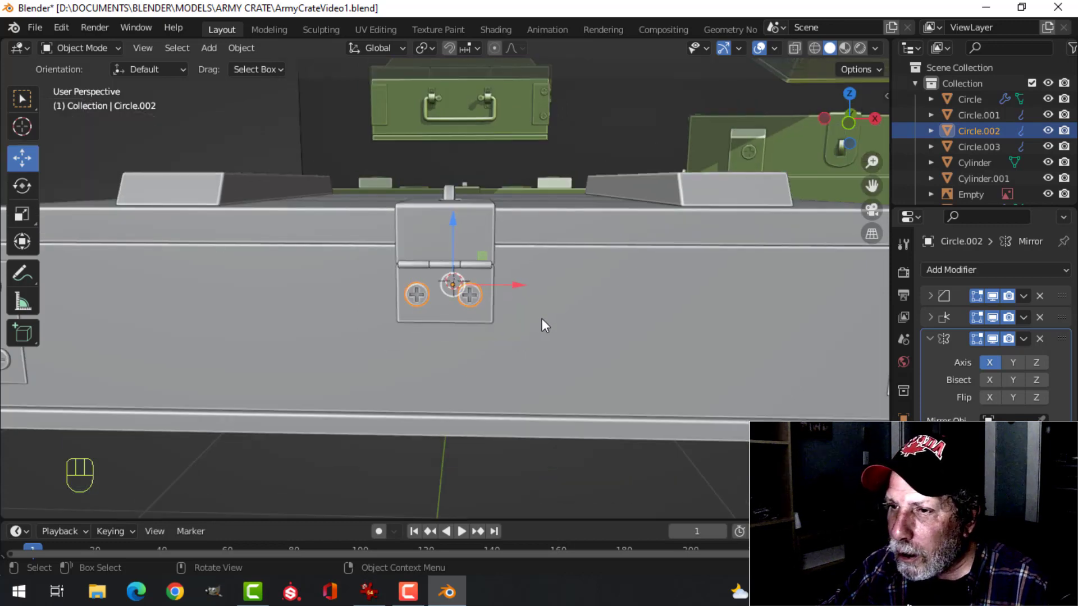
left_click(242, 49)
mouse_move(306, 89)
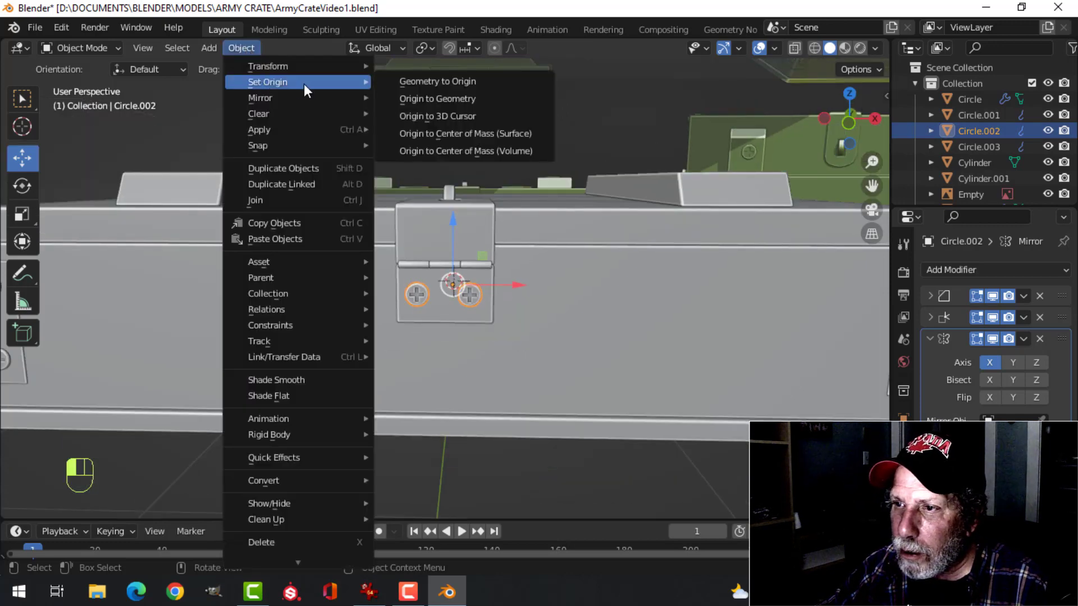
left_click(405, 119)
scroll(535, 315, "up", 2)
middle_click_drag(588, 301, 558, 279)
scroll(526, 321, "down", 2)
scroll(531, 308, "down", 3)
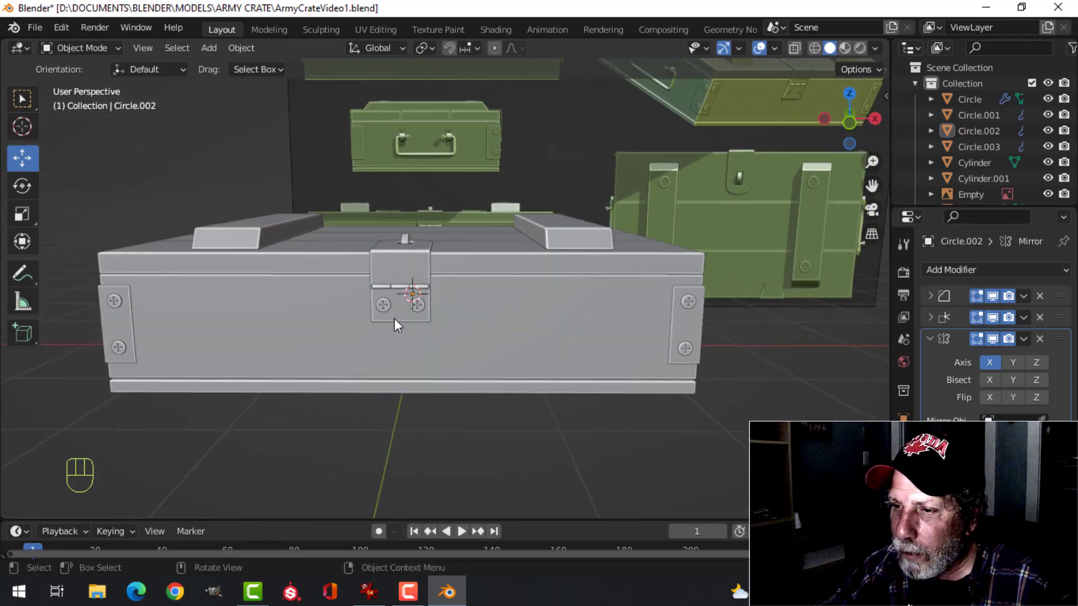
In Edit Mode, duplicate the upper corner-plate screw on the crate's handle side and move the copy about 0.826 m along Y onto the handle bracket
scroll(394, 319, "up", 3)
middle_click_drag(359, 319, 476, 318, "shift")
middle_click_drag(393, 318, 470, 321)
scroll(471, 321, "down", 4)
middle_click_drag(303, 355, 415, 353, "shift")
middle_click_drag(416, 353, 477, 313)
scroll(419, 323, "up", 4)
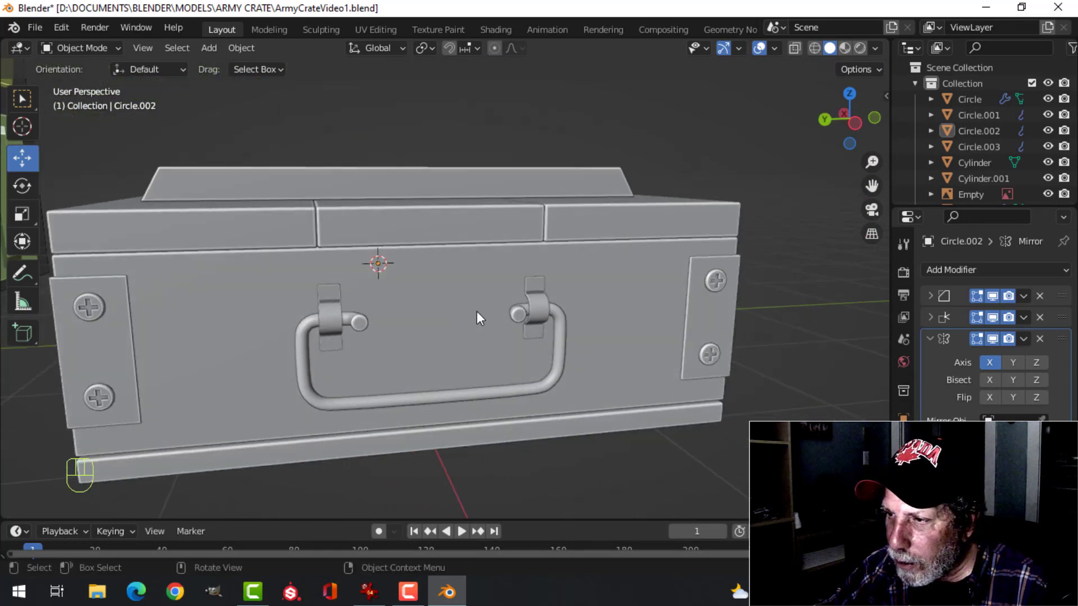
left_click(719, 277)
key("Tab")
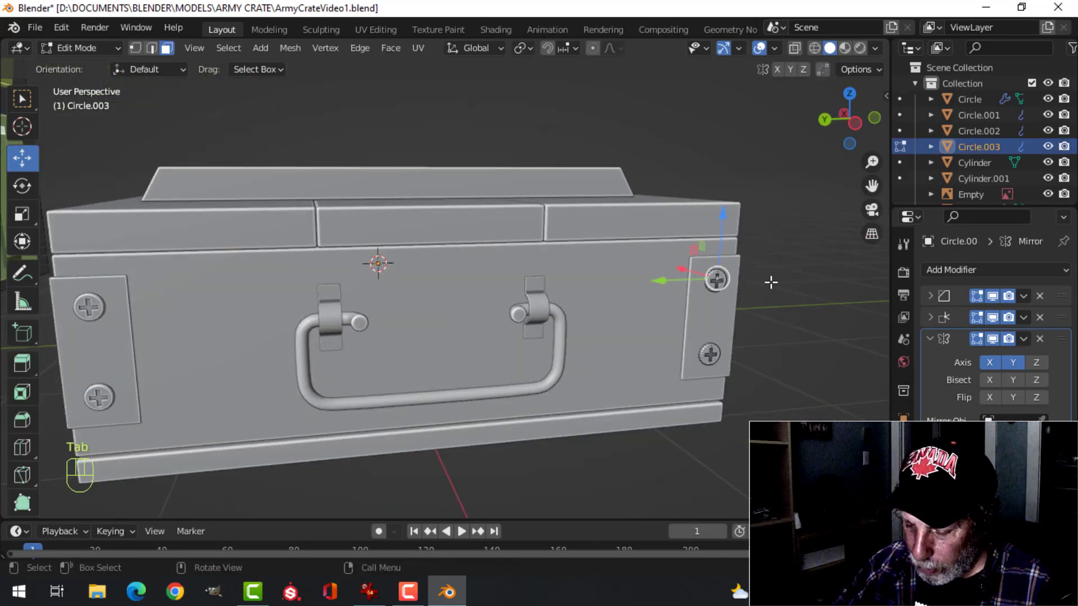
key("ctrl+l")
key("shift+d")
right_click(771, 282)
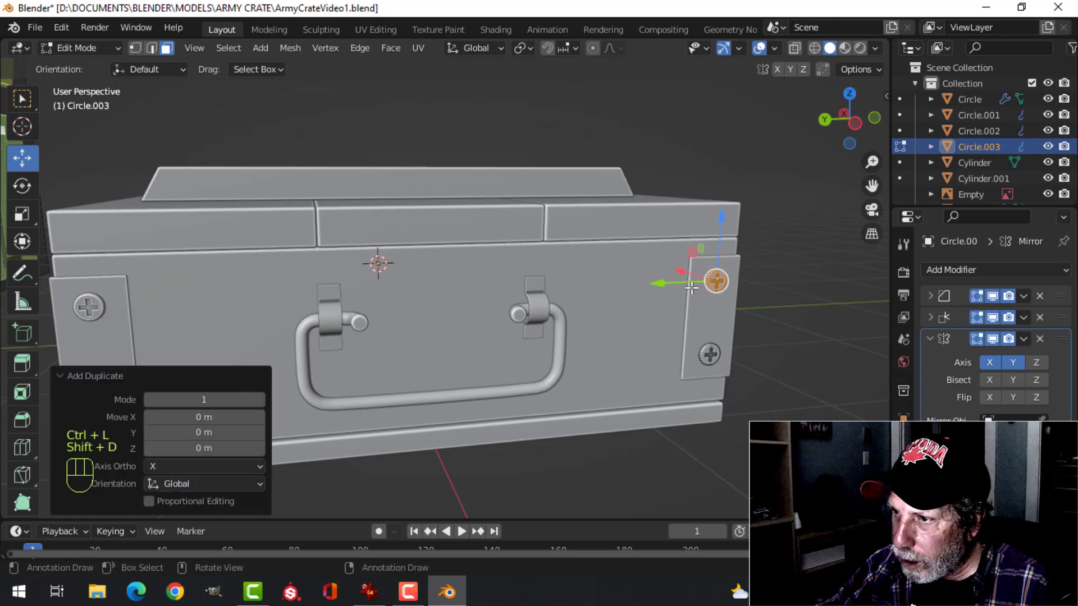
left_click_drag(663, 284, 556, 287)
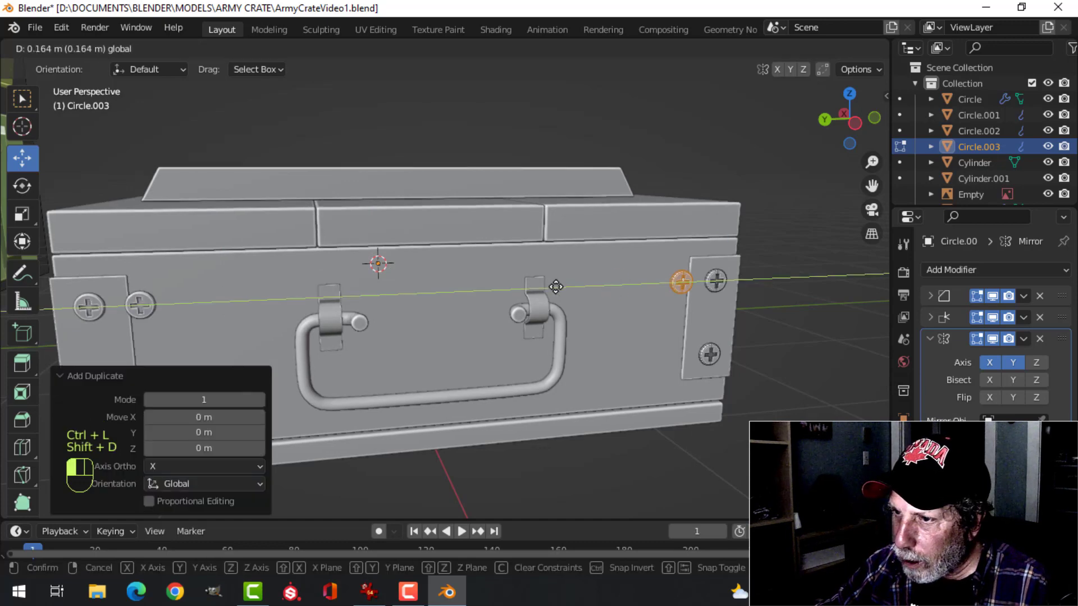
left_click(475, 282)
Scale the copied screw to about 0.407 and center it on the bracket's upper tab, shifting it about 0.0128 m in Z and -0.0064 m in Y
key("ctrl+KP_3")
scroll(587, 281, "up", 5)
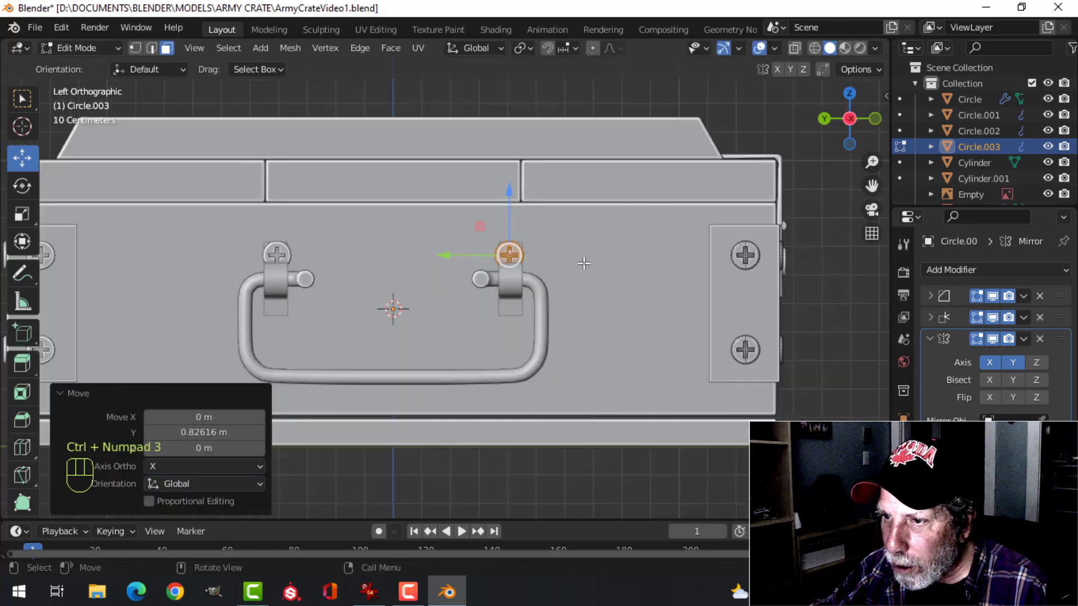
key("s")
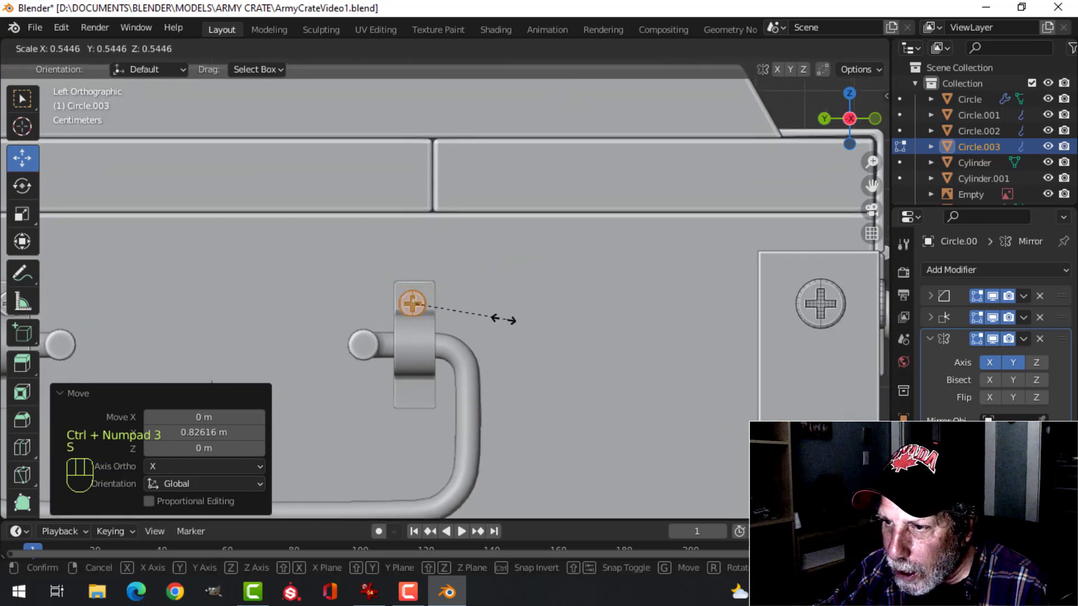
left_click(482, 318)
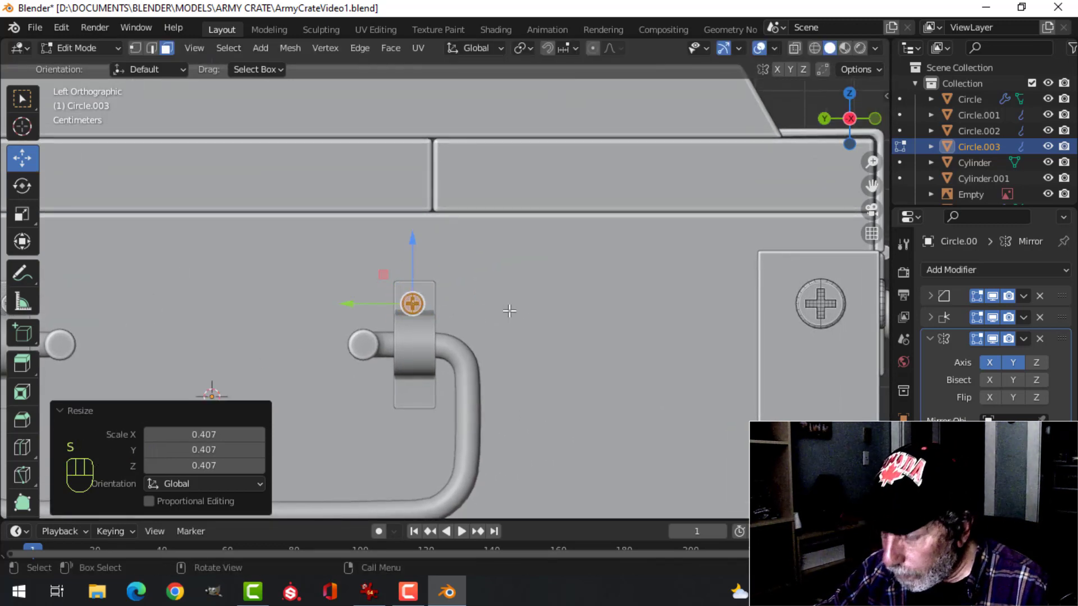
left_click_drag(410, 250, 410, 245)
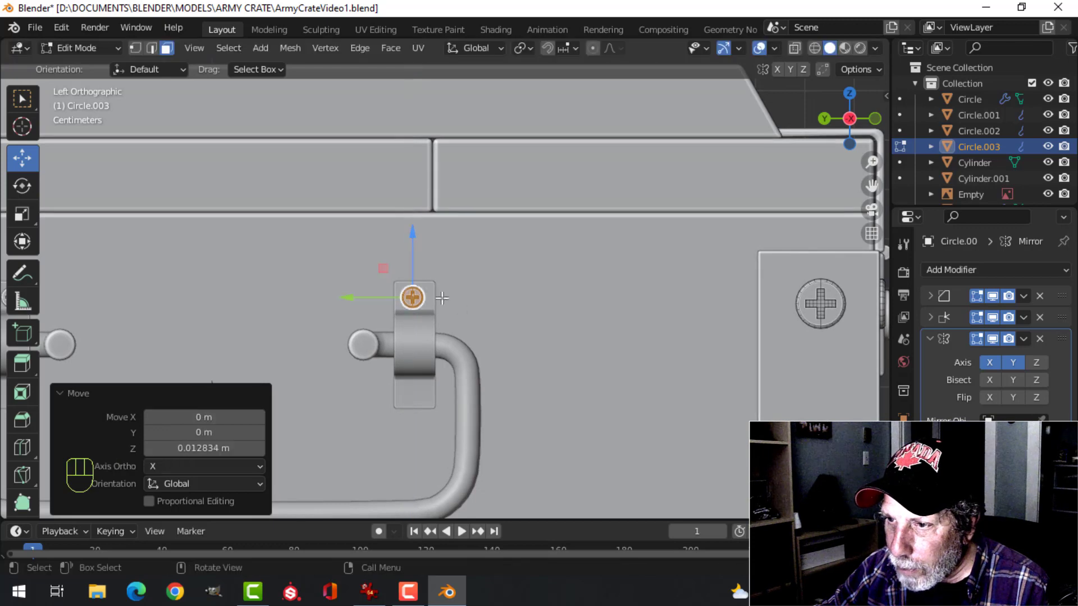
left_click_drag(345, 298, 347, 298)
scroll(593, 337, "up", 4)
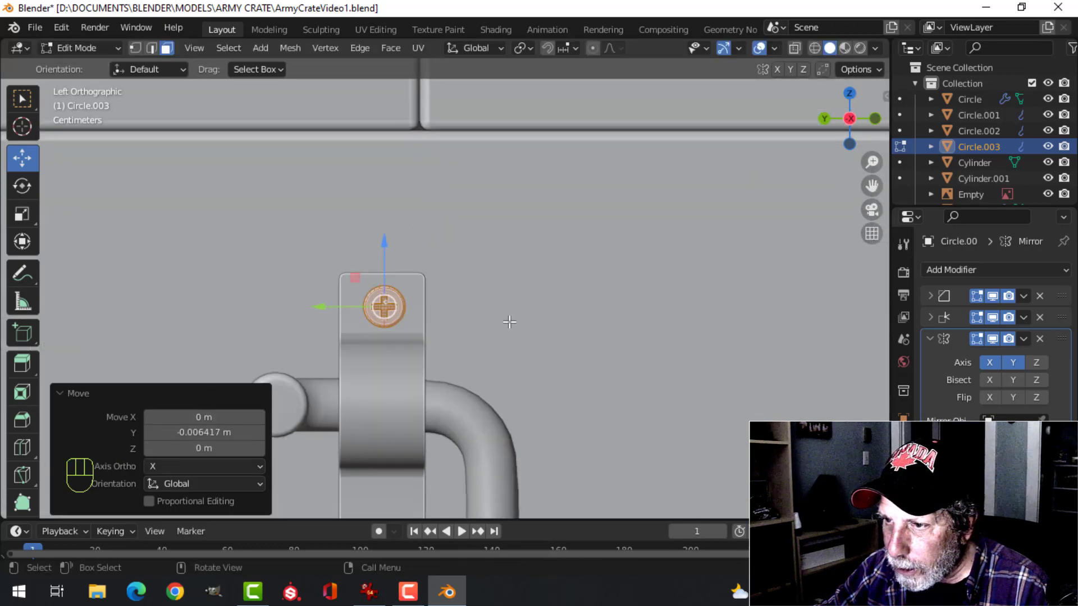
Move the small bracket screw about 0.0137 m along X to seat it against the tab
mouse_move(482, 322)
middle_mouse_down("shift")
mouse_move(586, 370)
mouse_move(491, 380)
mouse_move(525, 370)
mouse_move(491, 337)
middle_mouse_up("shift")
key("KP_Decimal")
left_click_drag(487, 288, 623, 313)
scroll(612, 314, "down", 4)
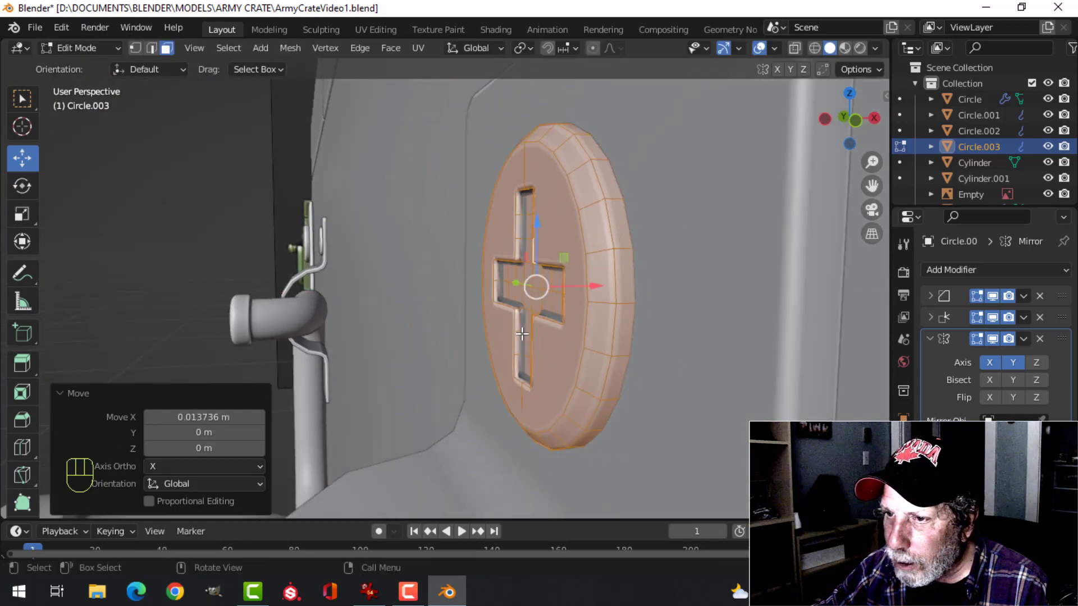
middle_click_drag(584, 313, 652, 316)
scroll(561, 342, "down", 9)
Duplicate the bracket screw and move the copy about 0.19 m down in Z onto the bracket's lower tab
middle_click_drag(449, 371, 473, 375)
middle_click_drag(472, 375, 636, 270, "shift")
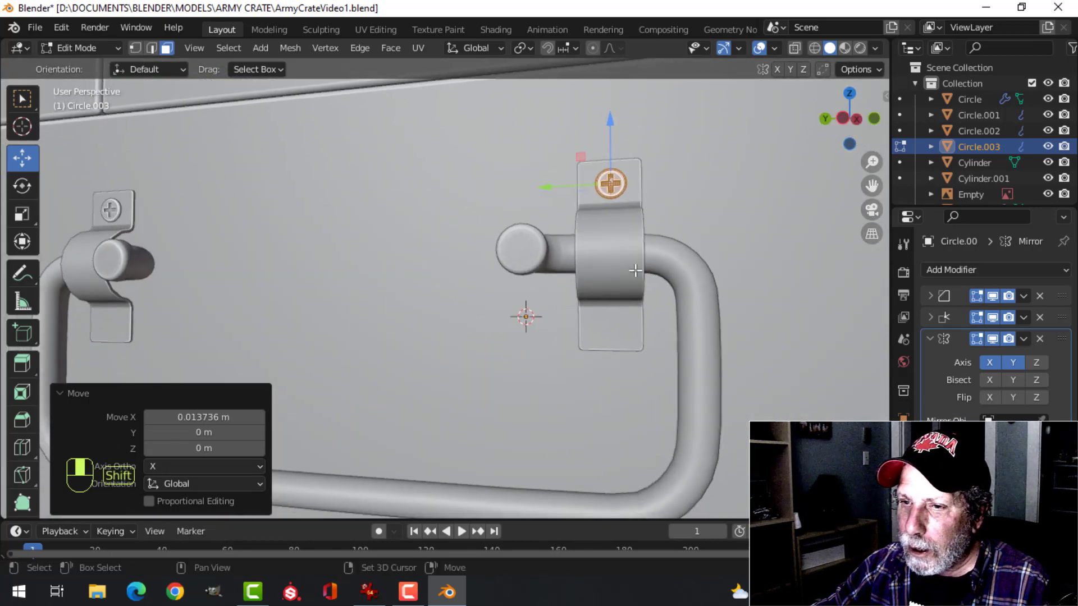
key("shift+d")
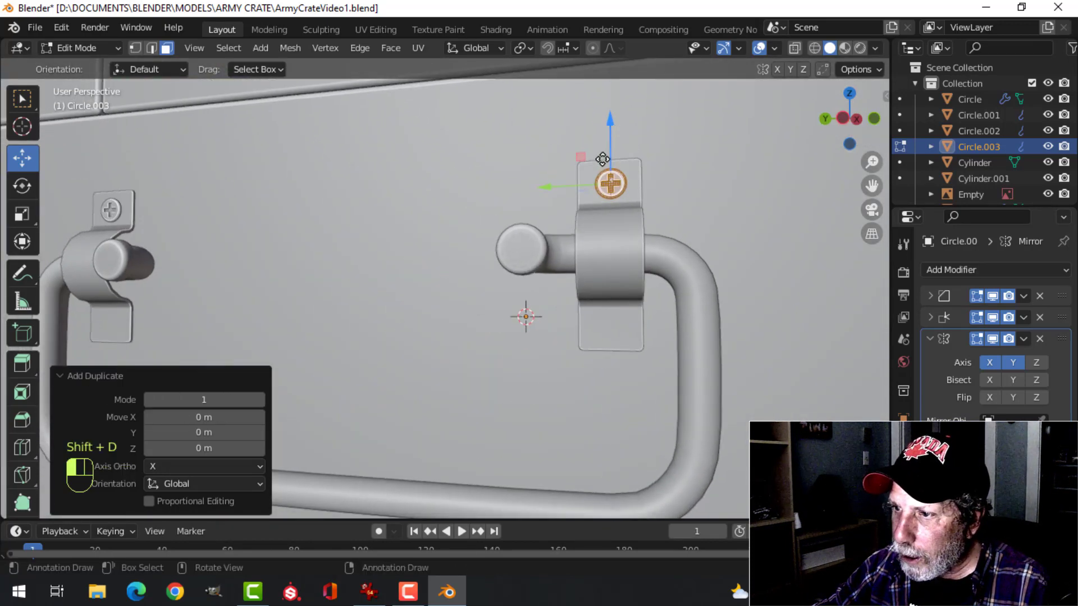
left_click_drag(602, 159, 589, 273)
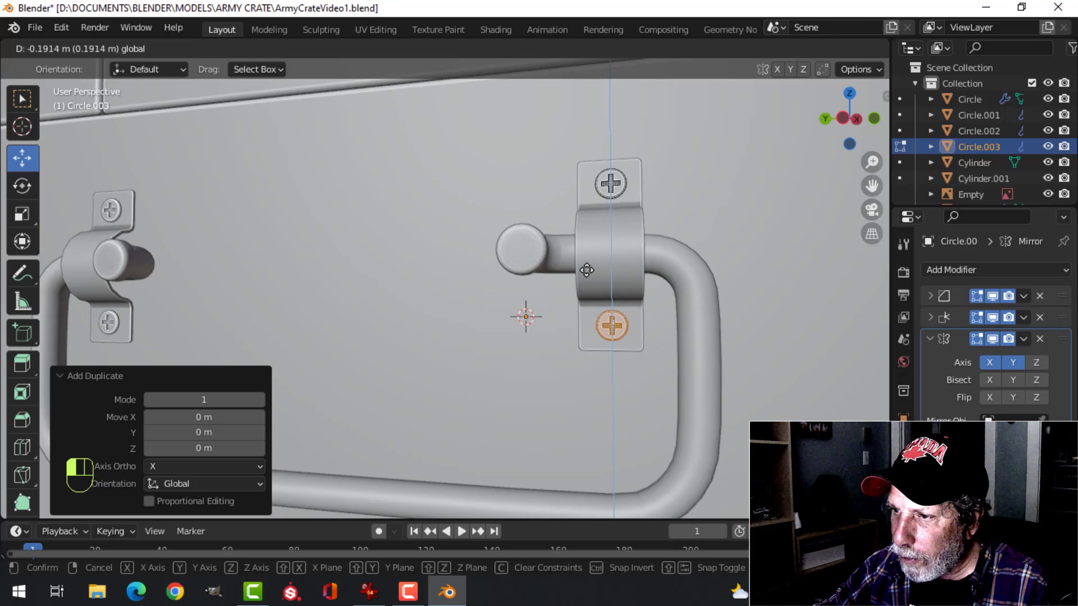
left_click(586, 270)
left_click_drag(616, 267, 614, 273)
scroll(614, 273, "down", 8)
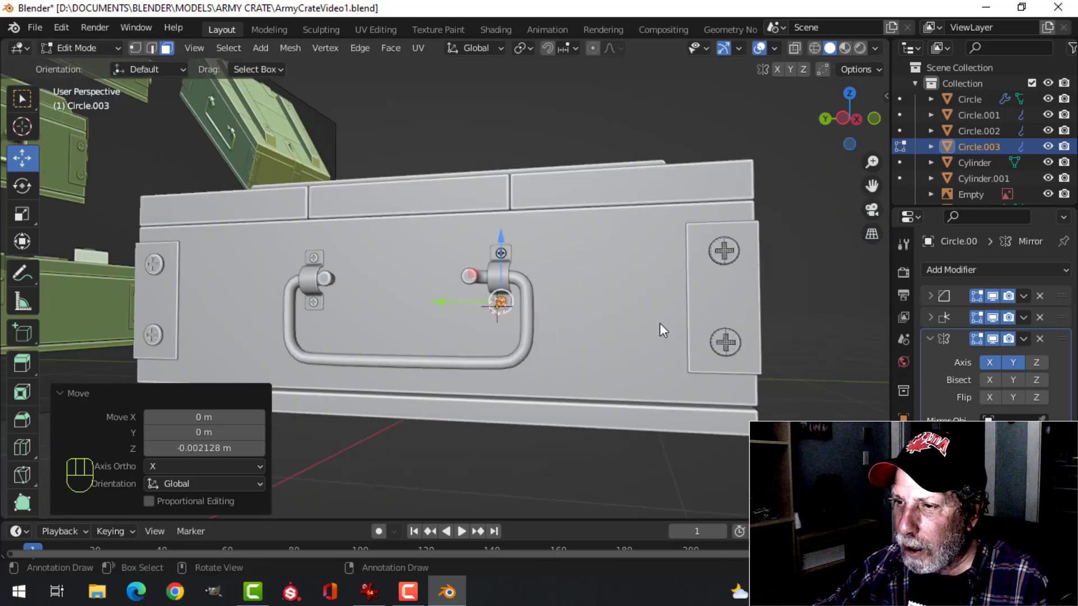
Return to Object Mode, deselect everything and save the file
key("Tab")
middle_click_drag(712, 289, 393, 317)
middle_click_drag(674, 298, 533, 289, "shift")
middle_click_drag(534, 289, 457, 276)
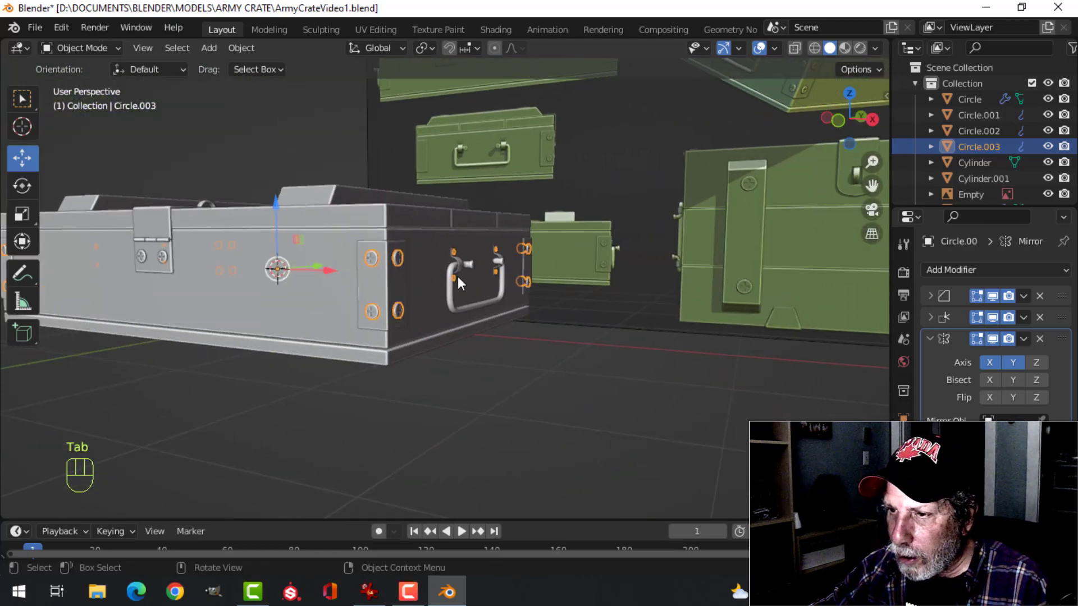
key("alt+a")
scroll(539, 271, "up", 3)
middle_click_drag(539, 271, 365, 285)
scroll(413, 264, "up", 5)
key("ctrl+s")
Examine the crate's lid, front hasp and screws from several angles
scroll(489, 264, "down", 5)
scroll(365, 285, "up", 5)
middle_click_drag(657, 261, 681, 299, "shift")
scroll(513, 275, "down", 5)
scroll(500, 288, "down", 3)
scroll(480, 312, "up", 3)
middle_click_drag(580, 315, 611, 359)
scroll(601, 331, "up", 3)
middle_click_drag(565, 290, 489, 319, "shift")
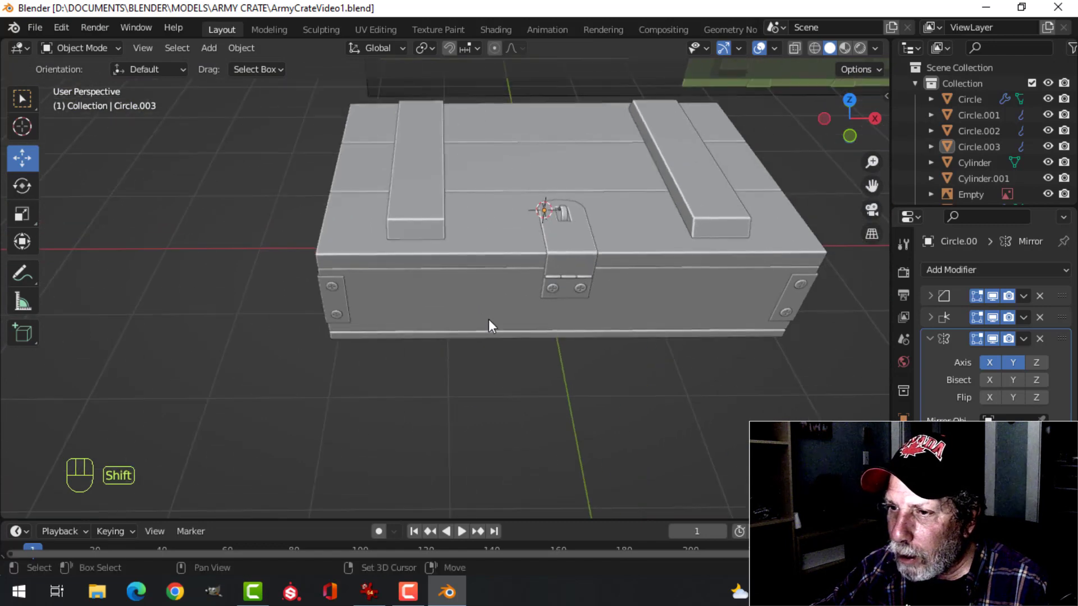
In Edit Mode, duplicate the hasp screw's entire mesh and move the copy about 0.579 m up in Z above the lid
scroll(494, 320, "up", 2)
mouse_move(631, 336)
middle_mouse_down()
mouse_move(614, 298)
mouse_move(570, 342)
mouse_move(643, 339)
middle_mouse_up()
left_click(601, 297, "shift")
key("Tab")
key("a")
key("shift+d")
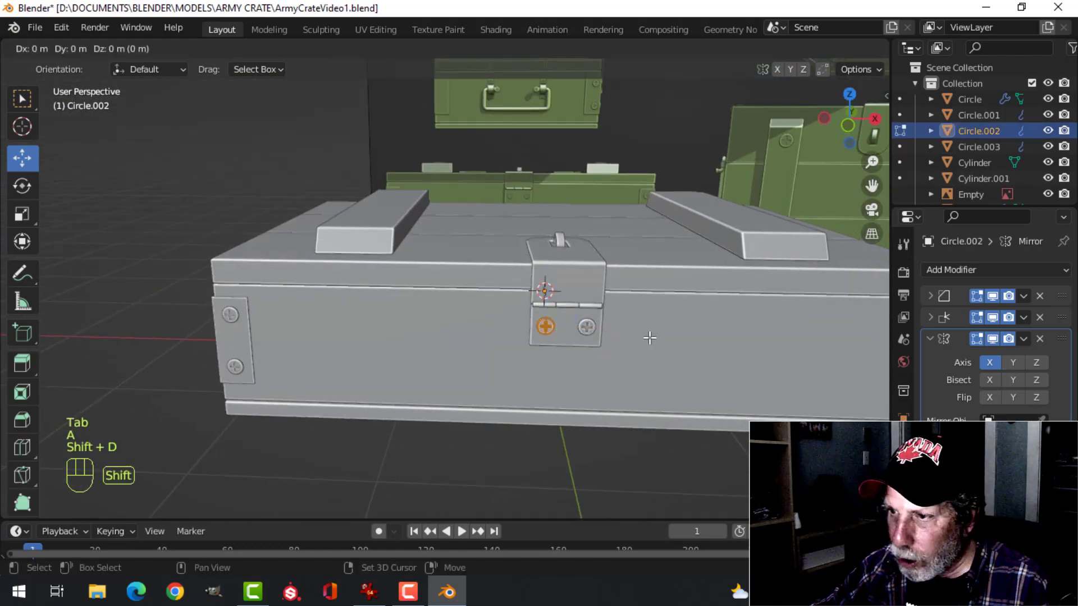
left_click(579, 164)
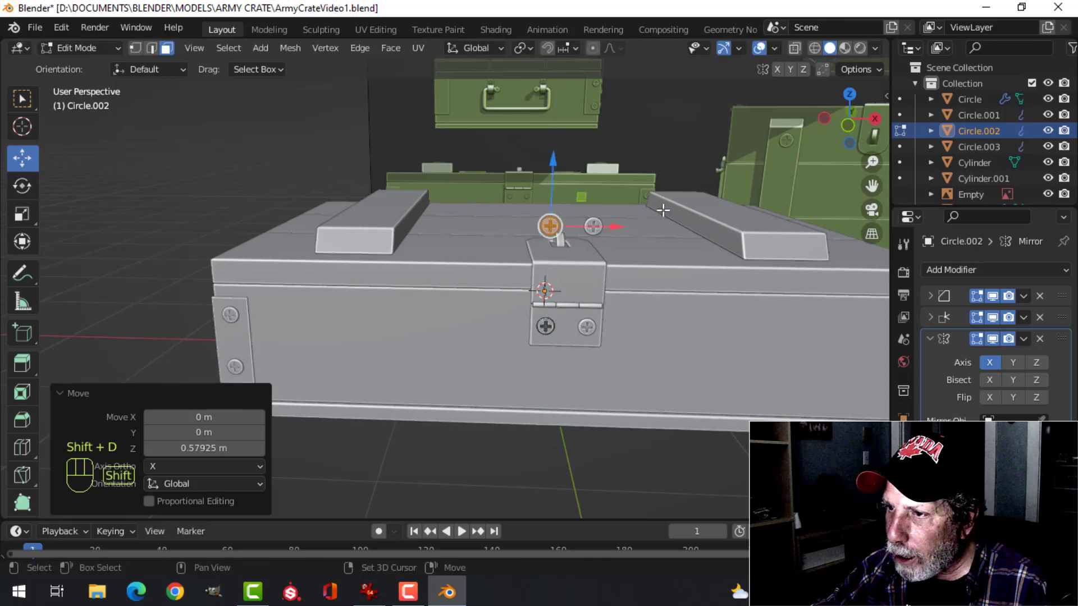
Rotate the duplicated hasp screw above the lid
middle_click_drag(662, 207, 568, 279)
key("r")
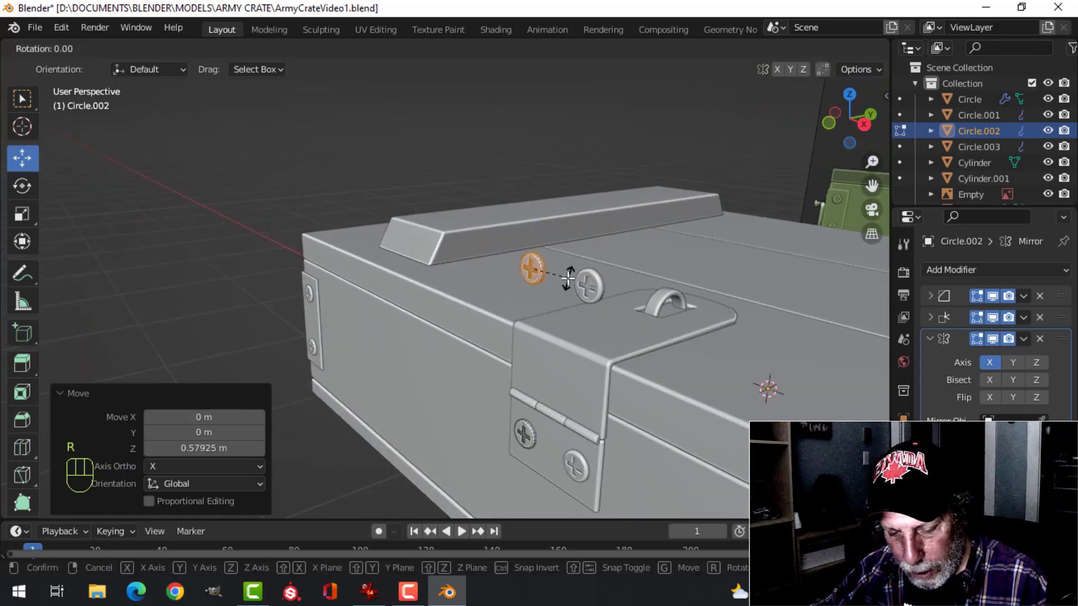
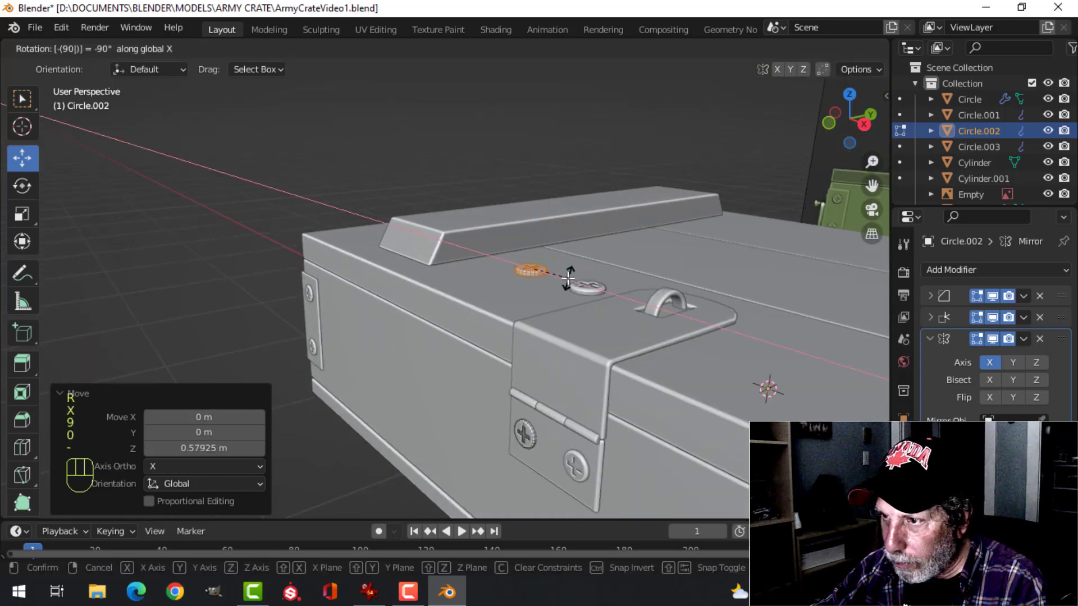
Rotate the duplicated screw -90° about X and move it onto the front end of the lid's left batten
key("Return")
middle_click_drag(569, 279, 607, 269)
key("g")
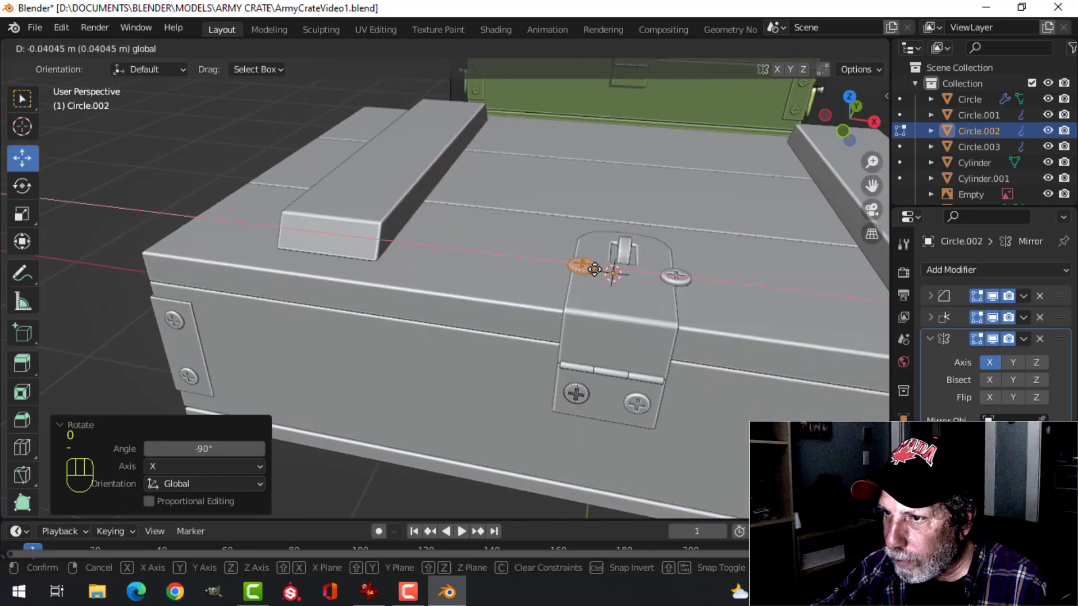
left_click(398, 220)
key("KP_7")
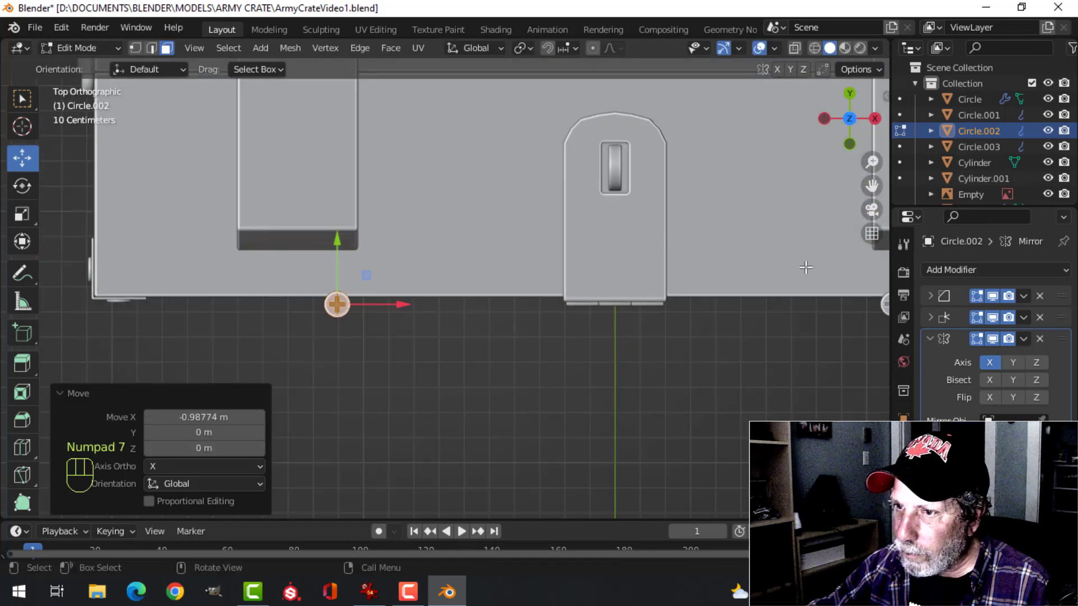
key("g")
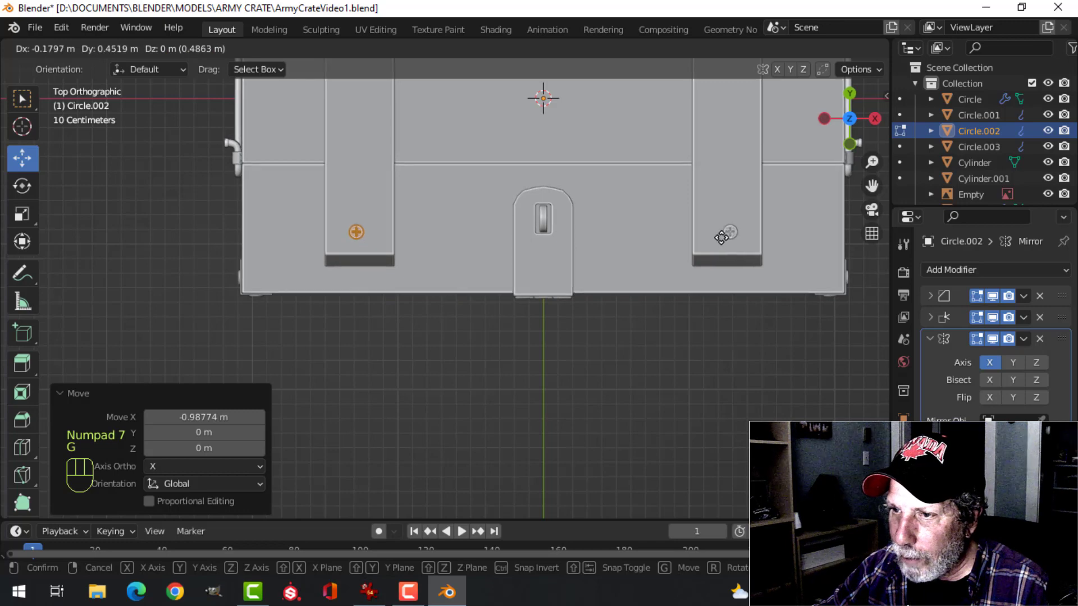
Scale the batten screw up by about 1.976 and nudge it to the middle of the batten's width
key("s")
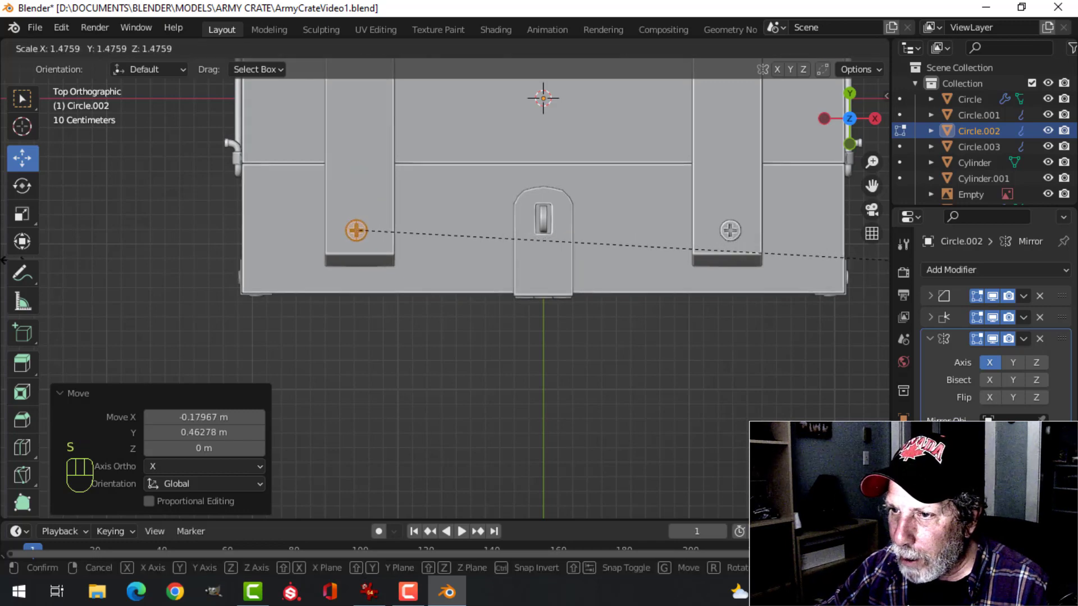
left_click(177, 266)
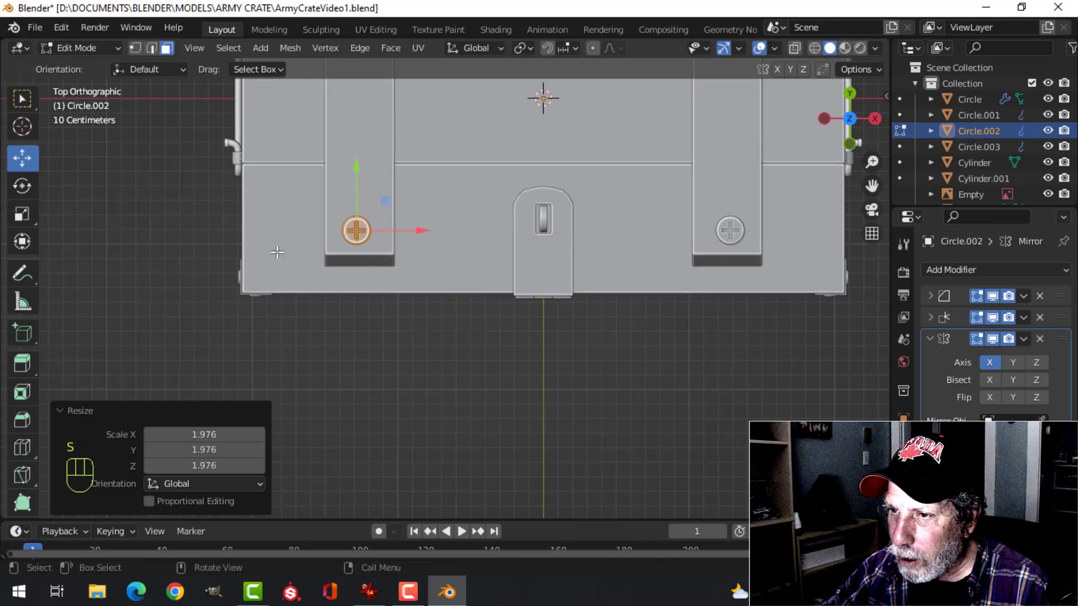
key("g")
left_click(433, 253)
Lower the enlarged screw about 0.063 m in Z so it sits on the batten's surface
middle_click_drag(433, 252, 481, 247)
scroll(488, 244, "up", 3)
key("g")
key("z")
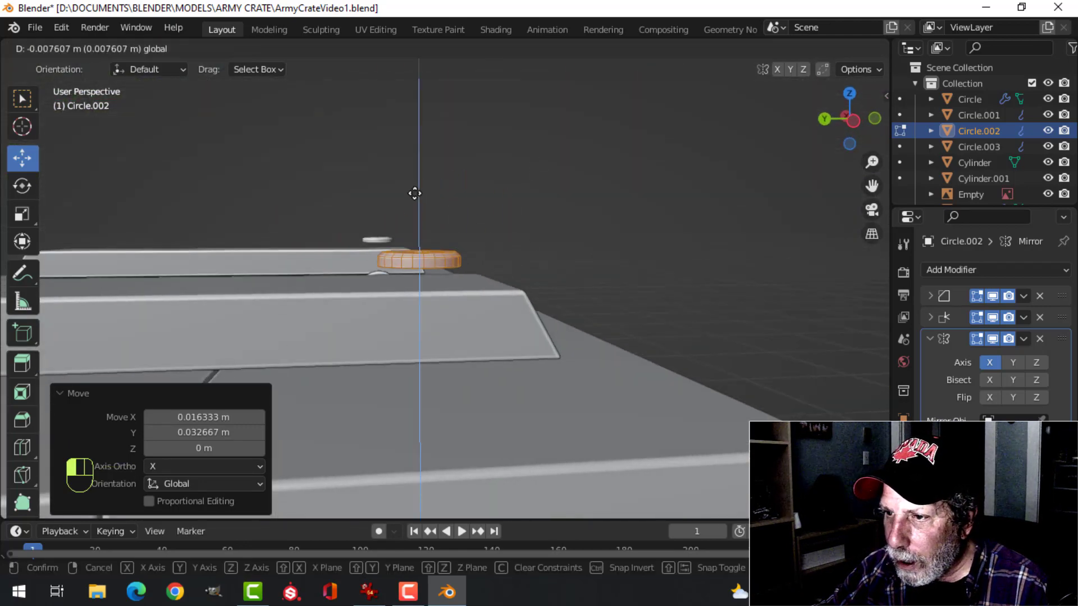
left_click(416, 212)
Duplicate the batten screw and move the copy about 1.748 m along Y to the batten's rear end
middle_click_drag(416, 211, 511, 252)
key("KP_7")
scroll(492, 274, "down", 3)
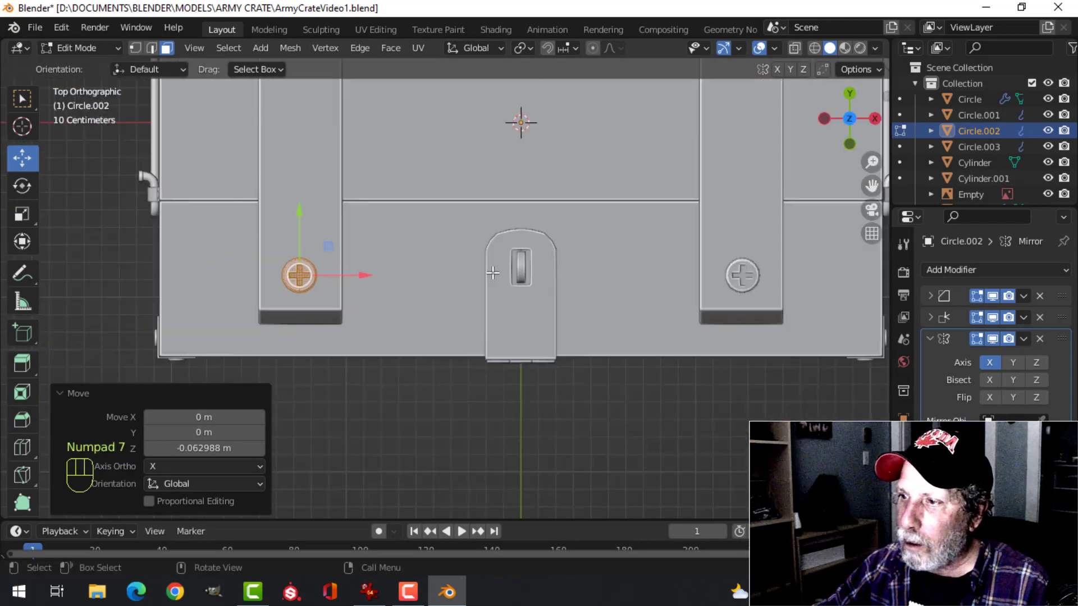
key("shift+d")
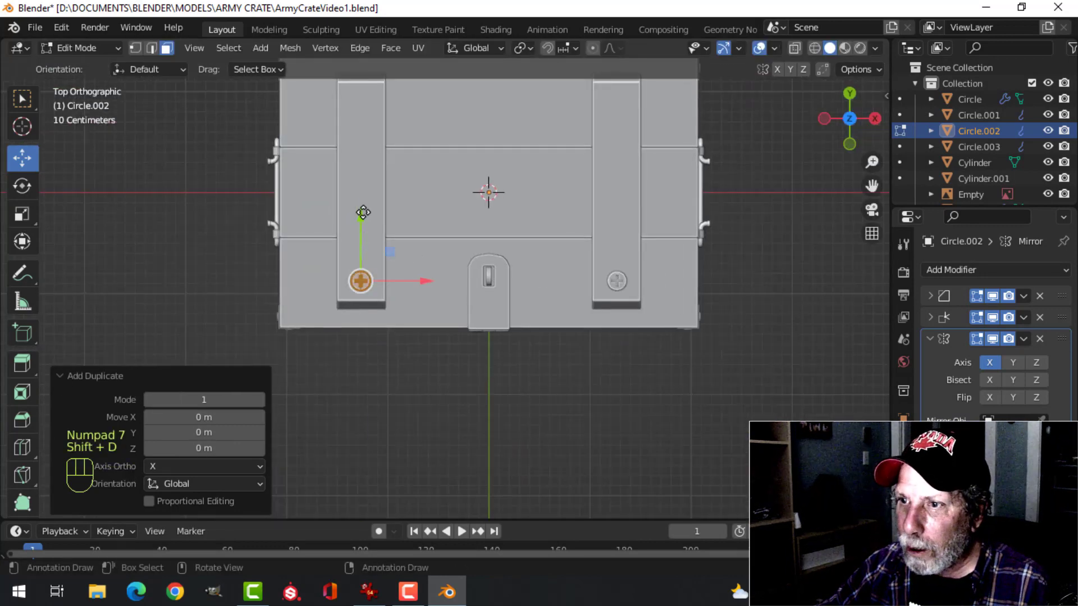
left_click_drag(363, 212, 383, 508)
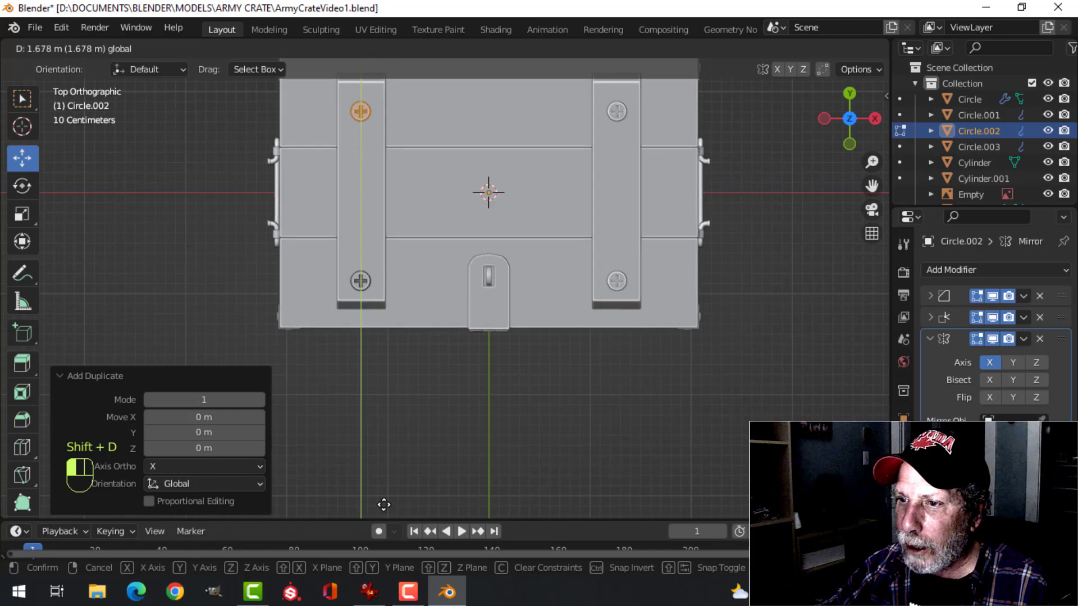
left_click_drag(384, 497, 384, 498)
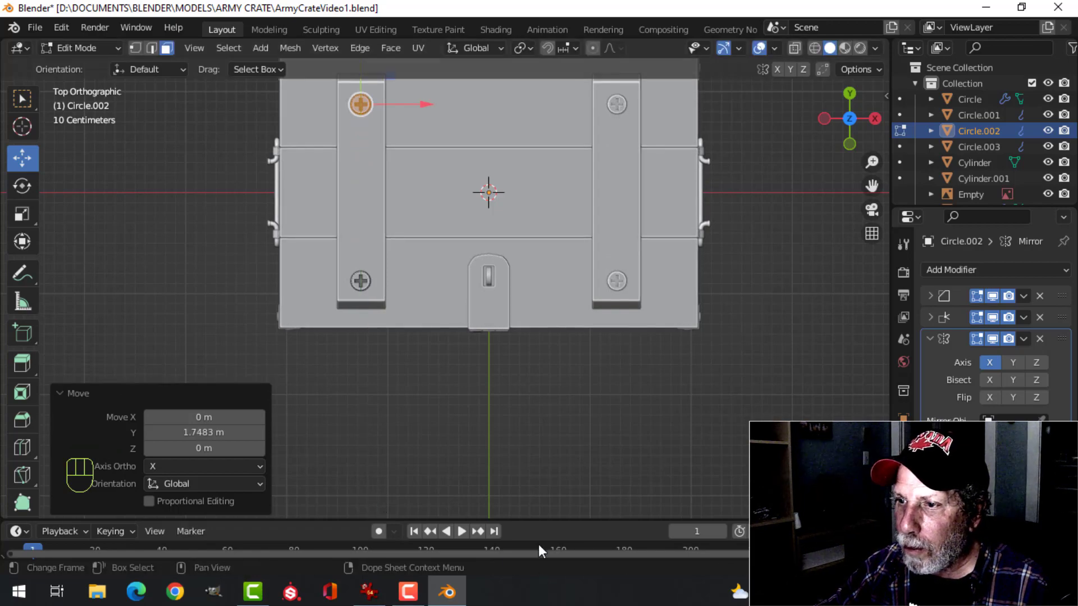
Return to Object Mode, deselect everything and save the file
key("alt+a")
middle_click_drag(677, 376, 618, 349)
key("Tab")
key("alt+a")
key("ctrl+s")
Hide the hasp's bent upper plate to expose the base plate of the loop on the lid
scroll(439, 365, "down", 2)
middle_click_drag(440, 366, 388, 348)
scroll(606, 433, "down", 3)
middle_click_drag(606, 432, 505, 415, "shift")
middle_click_drag(505, 416, 531, 387, "shift")
scroll(534, 313, "up", 4)
left_click(531, 386)
key("h")
scroll(645, 400, "up", 5)
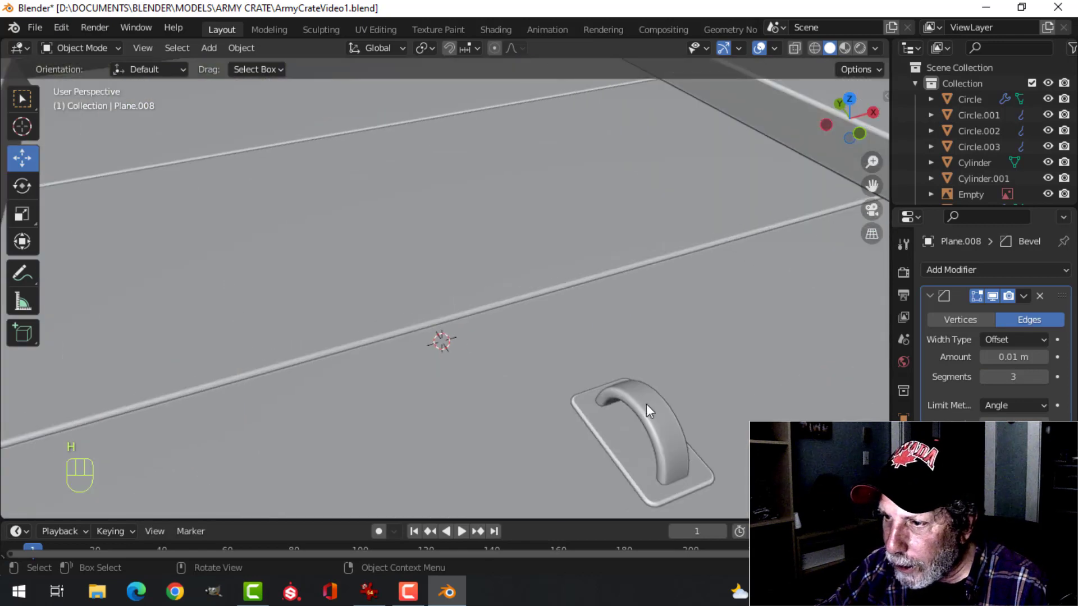
scroll(650, 404, "down", 4)
middle_click_drag(609, 408, 516, 349, "shift")
In Edit Mode, duplicate the hasp screw's linked mesh and move the copy about 0.448 m up in Z above the lid
left_click(577, 333)
key("Tab")
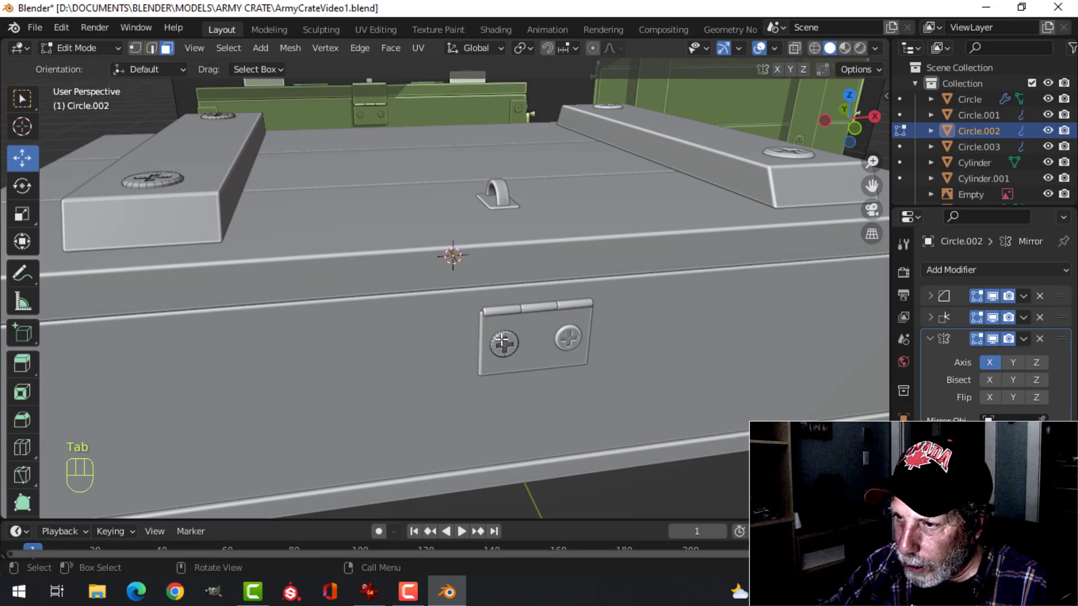
key("ctrl+l")
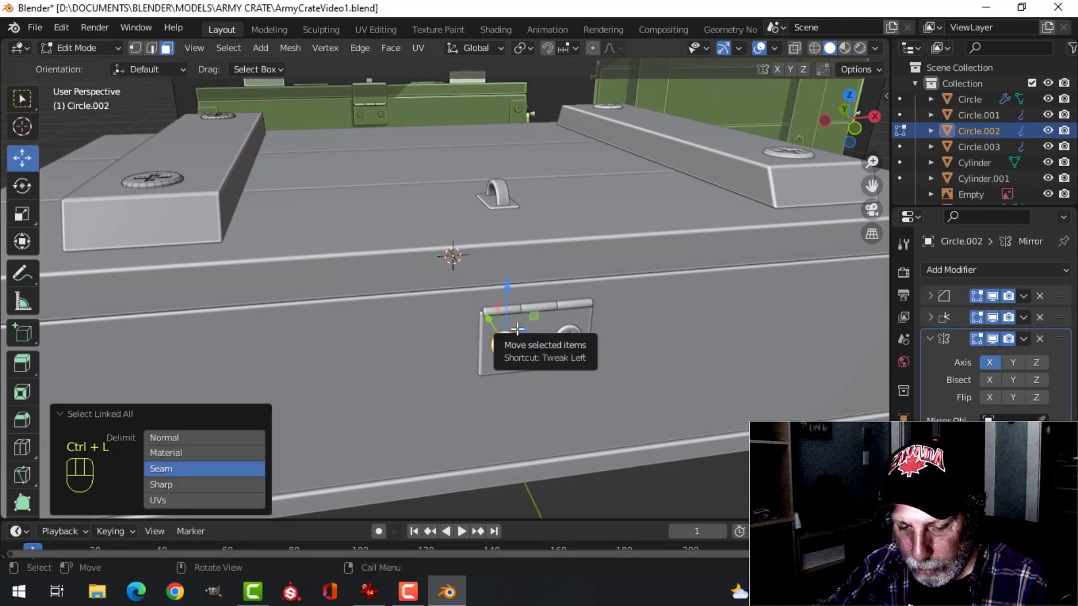
key("shift+d")
left_click_drag(508, 291, 518, 215)
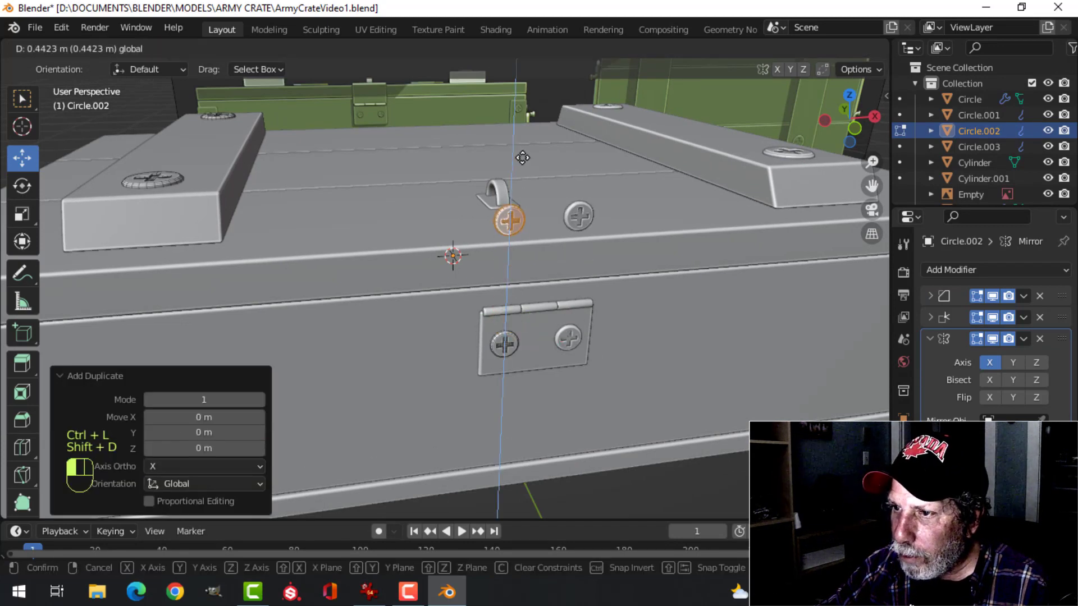
left_click_drag(523, 158, 523, 156)
middle_click_drag(523, 157, 542, 135, "shift")
Rotate the copied hasp screw -90° about X and scale it down to about 0.41
scroll(561, 302, "up", 5)
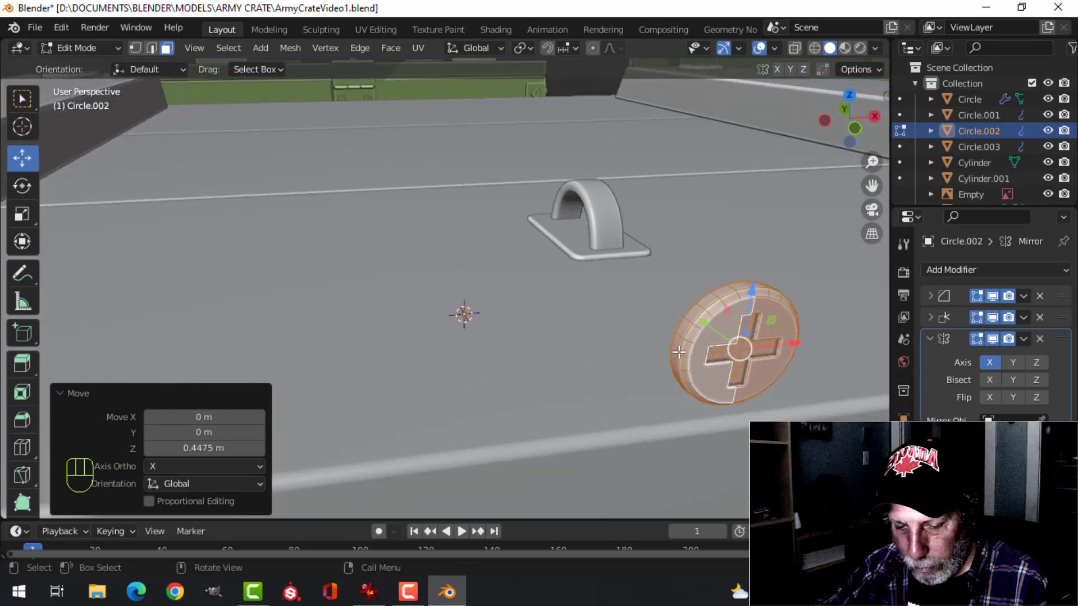
type("rx-90")
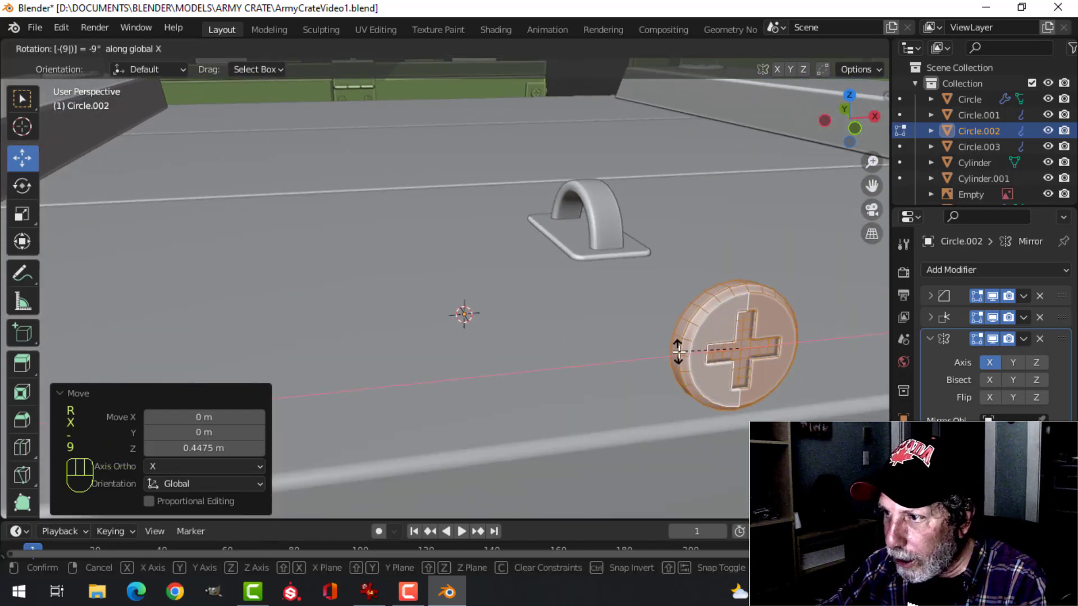
left_click(679, 351)
scroll(668, 337, "down", 4)
key("s")
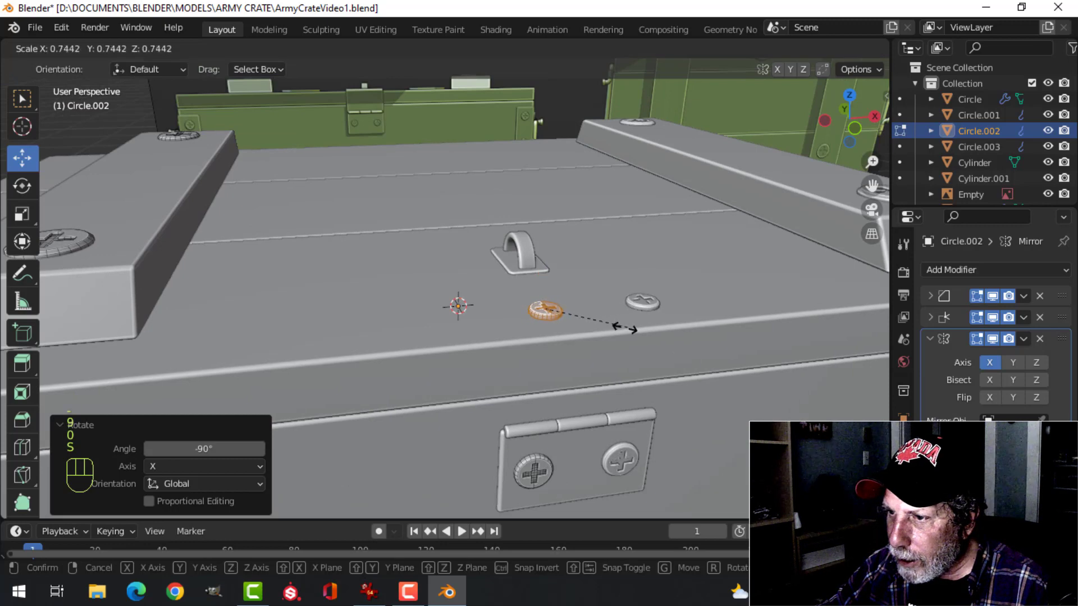
left_click(587, 329)
Move the small screw about 0.06 m in X and 0.631 m in Y to the rear corner of the loop's base plate
key("KP_7")
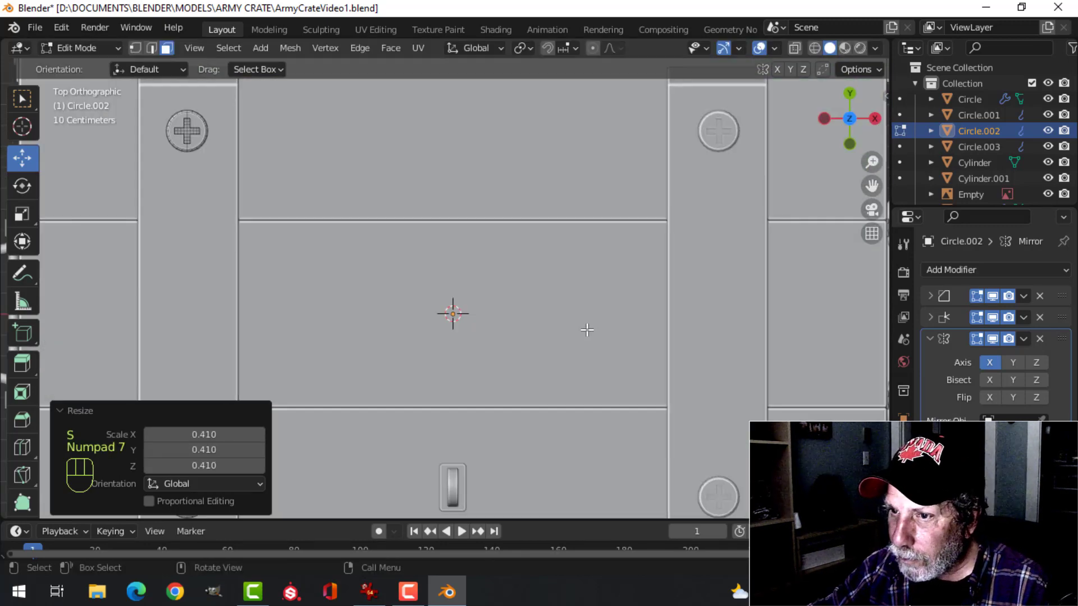
scroll(584, 334, "down", 4)
scroll(533, 392, "up", 4)
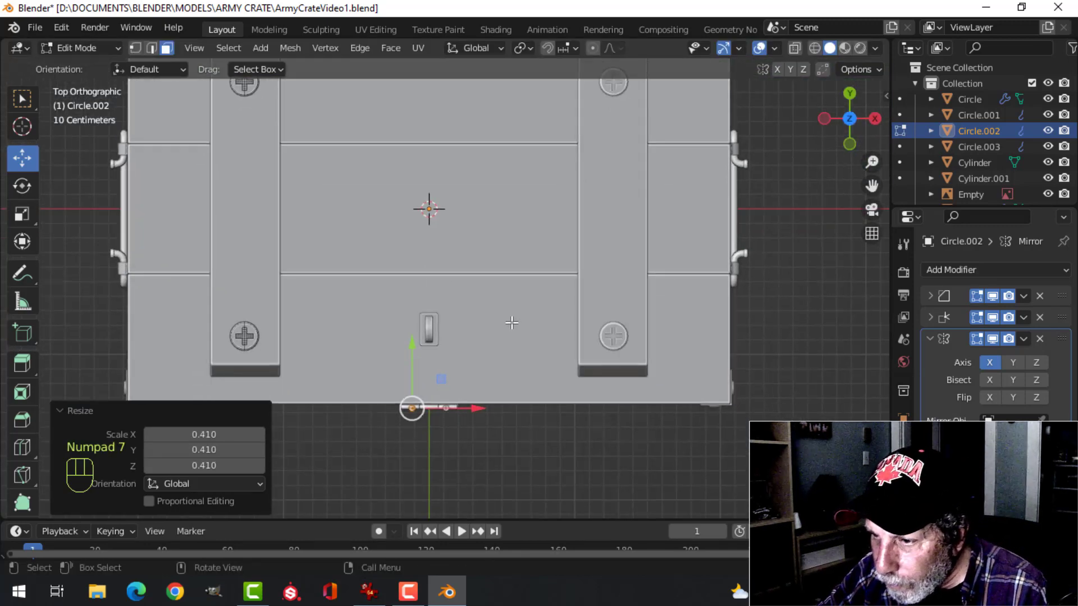
key("g")
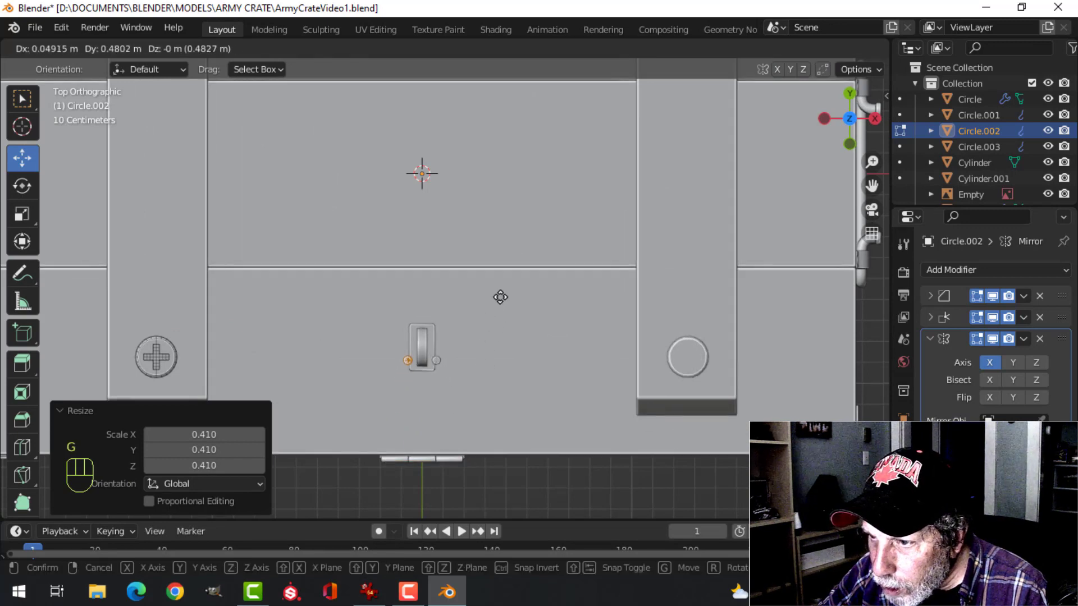
left_click(502, 270)
scroll(520, 248, "up", 7)
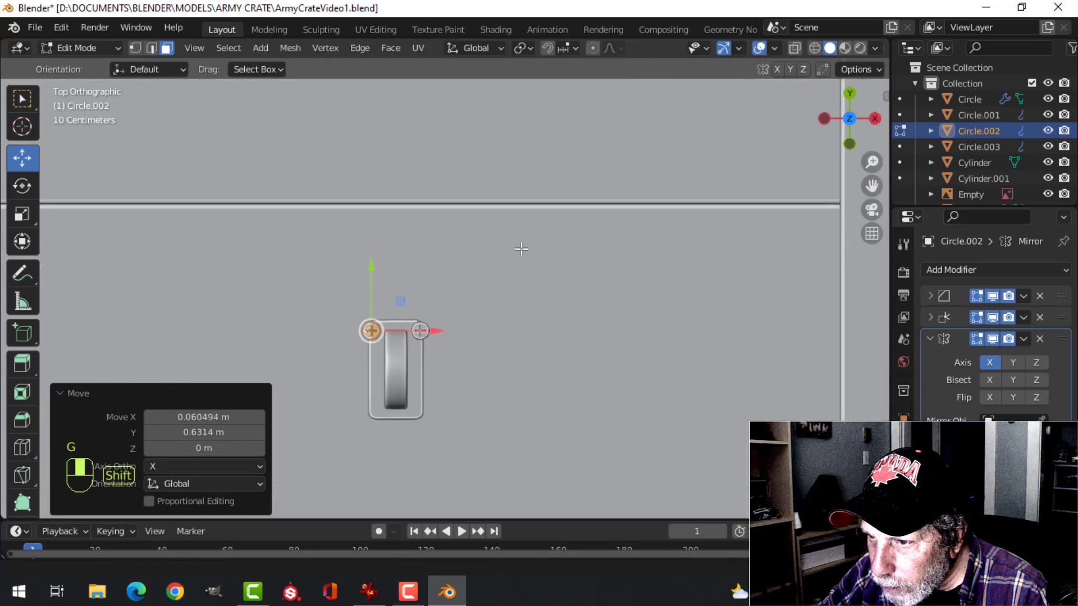
Scale the small screw to about 0.604 and shift it inward to fit the base plate's corner
scroll(460, 277, "up", 4)
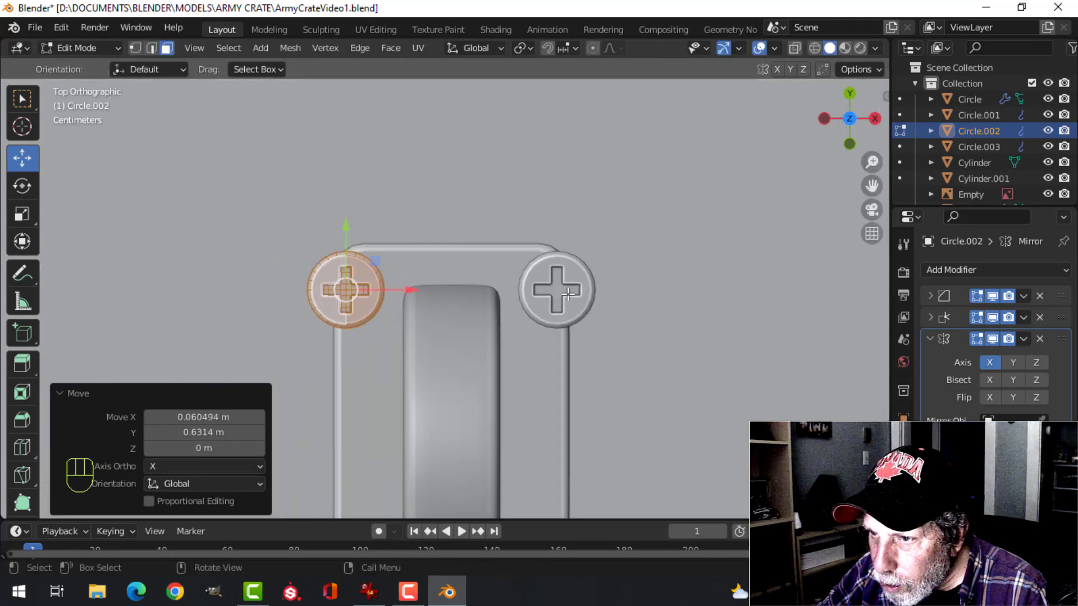
key("s")
left_click(442, 309)
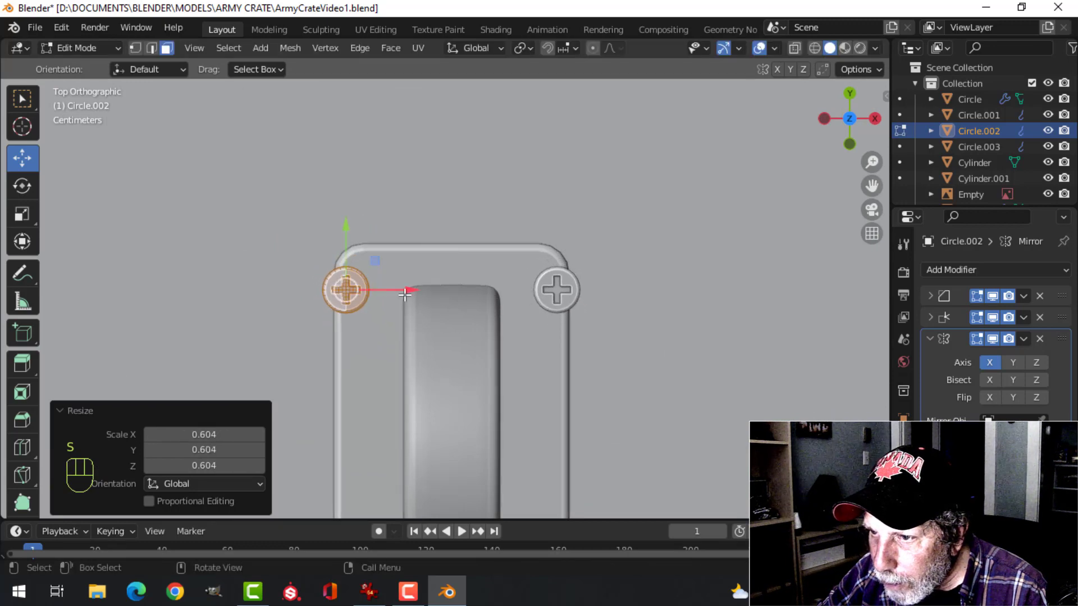
left_click_drag(405, 294, 425, 279)
left_click_drag(373, 234, 372, 219)
Lower the small screw in Z until it rests on the loop's base plate
middle_click_drag(412, 311, 506, 259)
key("KP_Decimal")
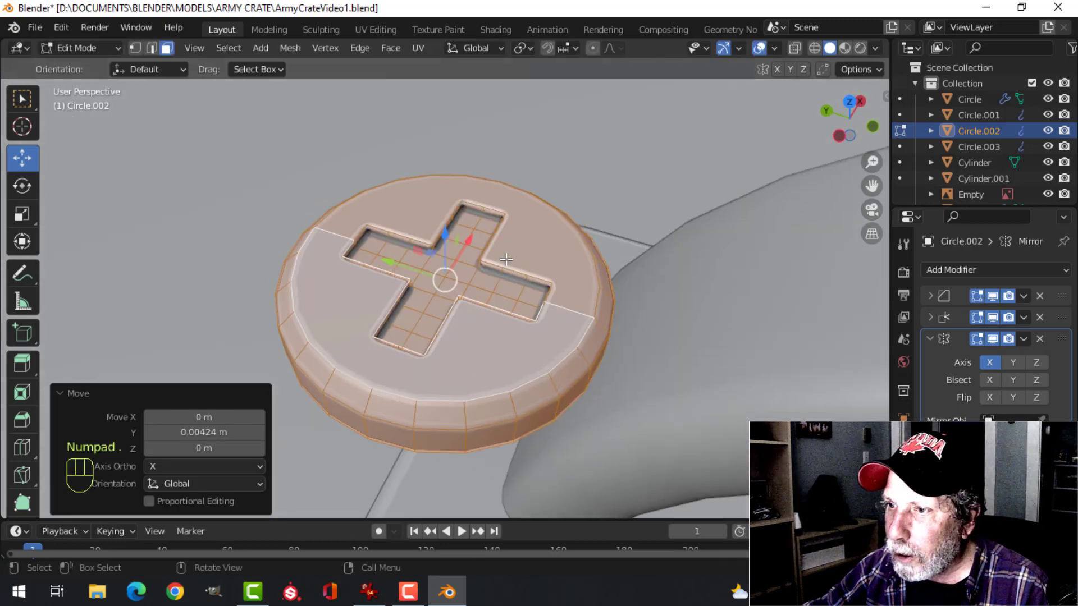
scroll(485, 262, "down", 3)
middle_click_drag(441, 360, 472, 121)
scroll(492, 302, "down", 4)
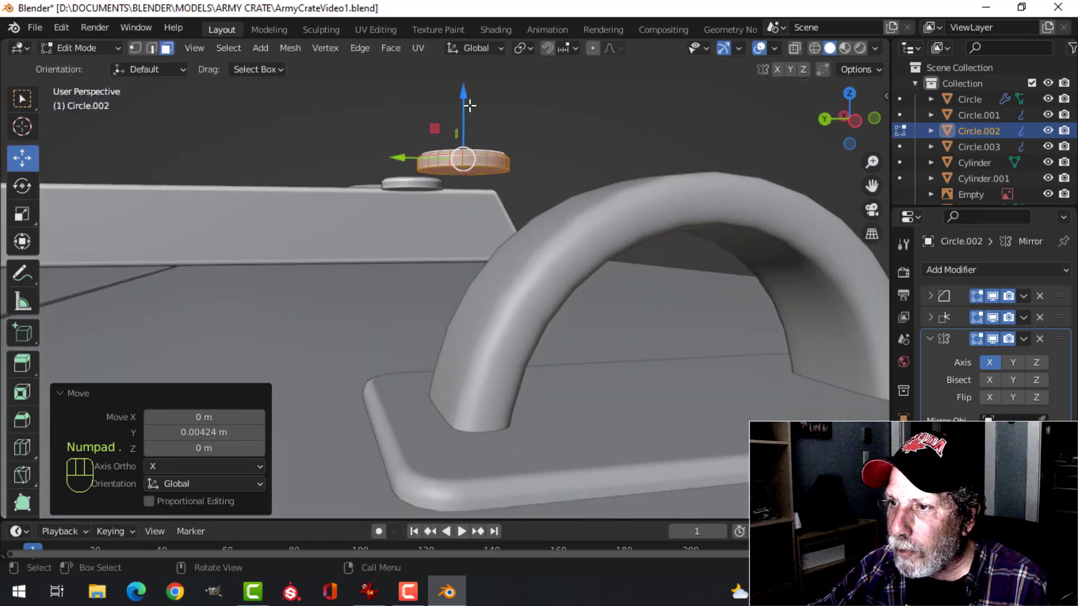
left_click_drag(466, 115, 489, 401)
middle_click_drag(518, 414, 541, 363)
scroll(540, 363, "down", 3)
Duplicate the base plate screw and move the copy about -0.188 m along Y to the plate's front corner
middle_click_drag(508, 330, 475, 318, "shift")
key("shift+d")
left_click(474, 319)
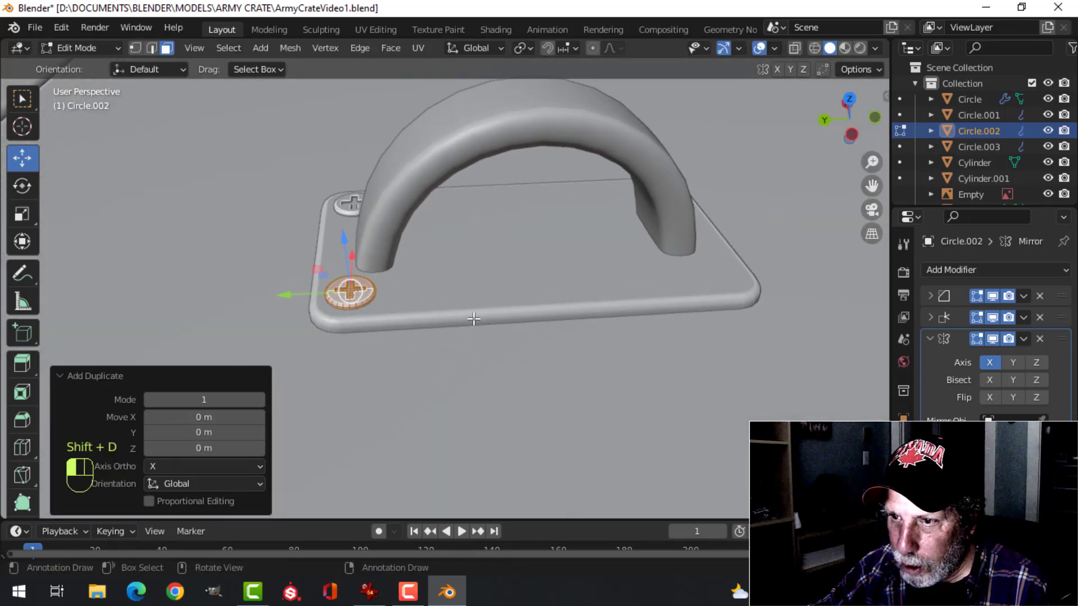
left_click_drag(291, 296, 527, 295)
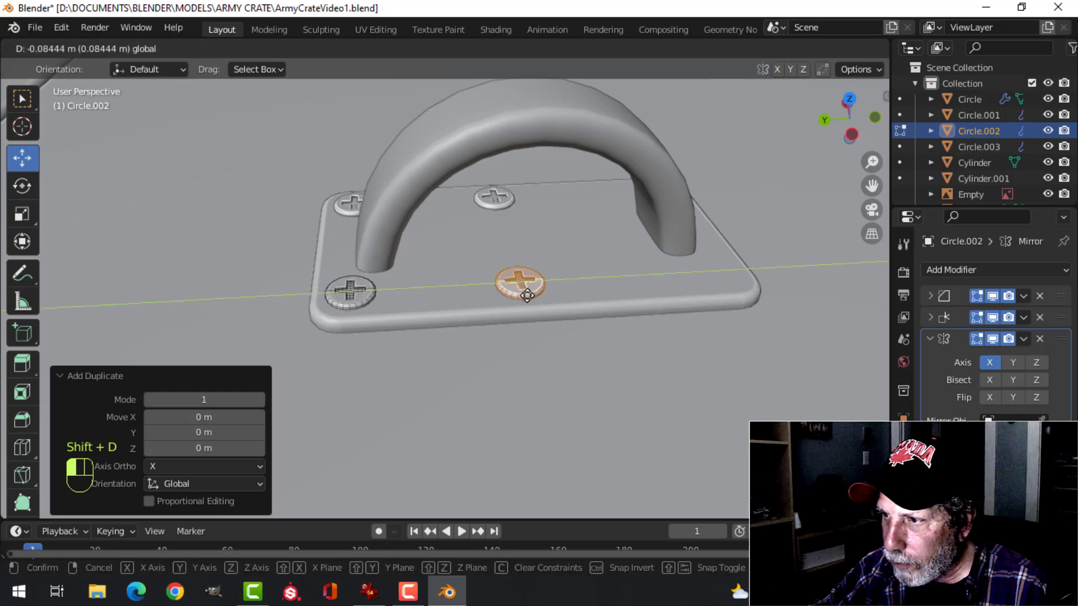
left_click(672, 302)
Return to Object Mode, unhide the hasp's upper plate and save the file
key("Tab")
scroll(615, 328, "down", 4)
key("alt+a")
middle_click_drag(638, 286, 484, 346)
scroll(435, 353, "down", 8)
key("alt+h")
key("alt+a")
scroll(534, 325, "up", 3)
scroll(484, 346, "up", 3)
scroll(483, 348, "down", 2)
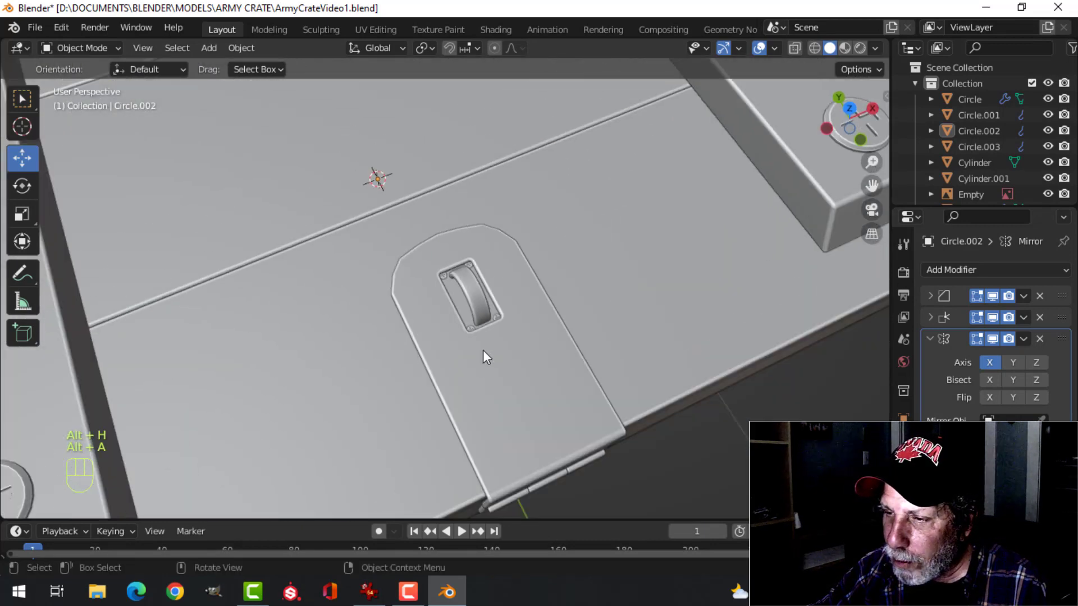
scroll(486, 357, "down", 2)
key("ctrl+s")
Duplicate the hasp's upper and lower plates and move the copies about 3.2 m along Y behind the crate
scroll(498, 315, "down", 4)
middle_click_drag(484, 330, 459, 242, "shift")
scroll(535, 396, "down", 5)
middle_click_drag(416, 351, 689, 361)
scroll(535, 374, "up", 4)
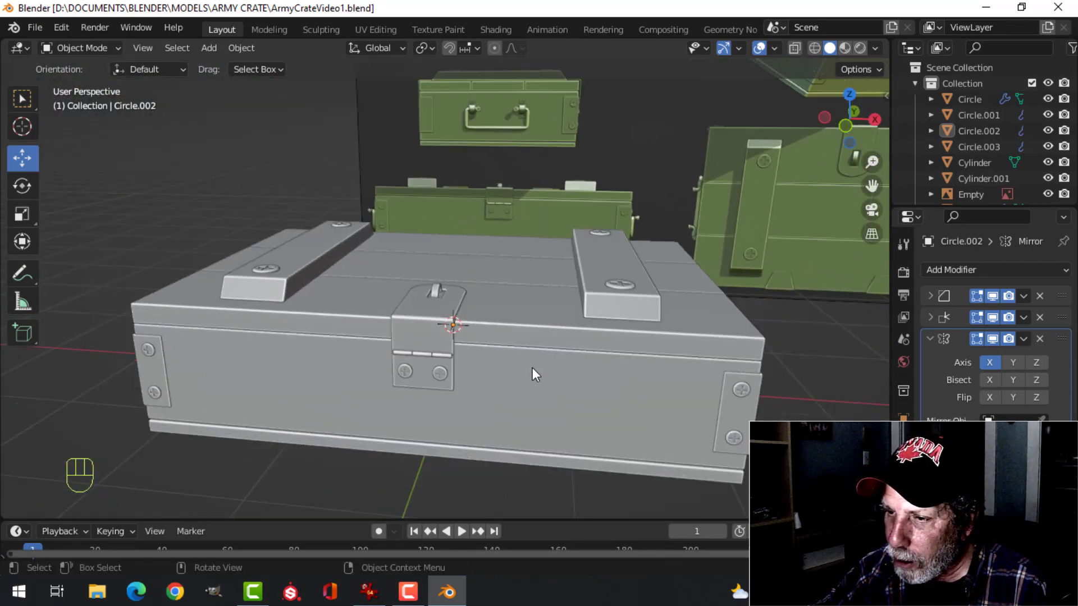
scroll(532, 369, "up", 3)
middle_click_drag(554, 322, 564, 351)
left_click(460, 284)
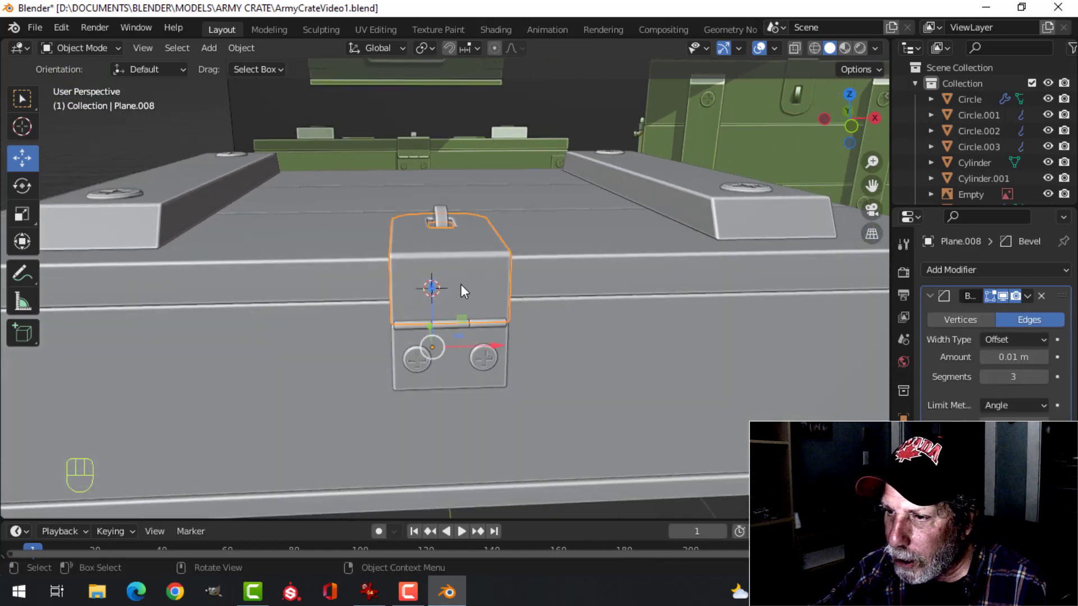
left_click(458, 375, "shift")
key("shift+d")
right_click(529, 362)
scroll(526, 384, "down", 3)
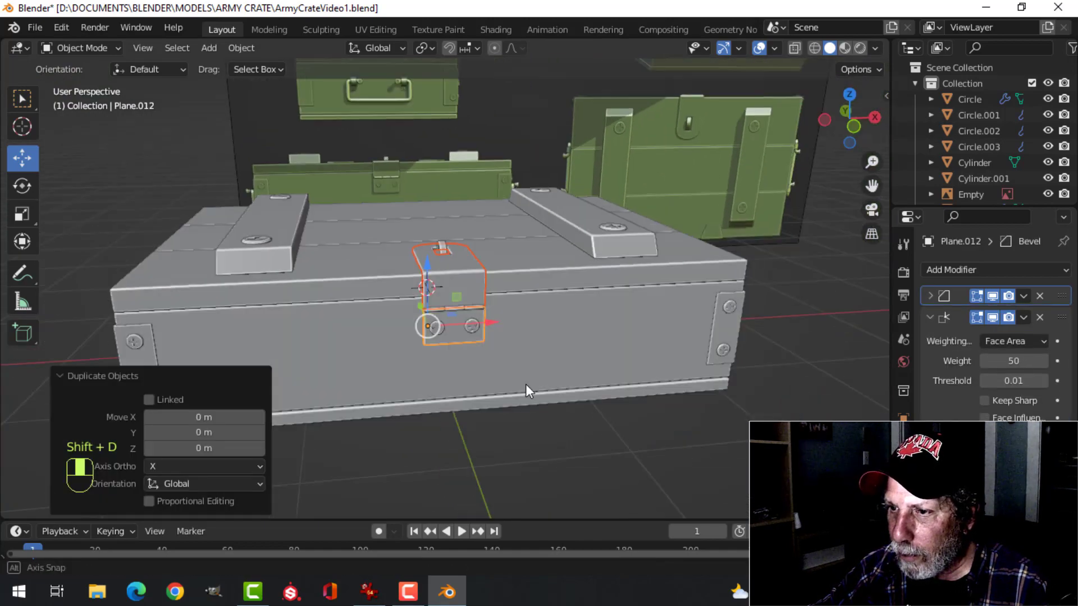
middle_click_drag(526, 384, 410, 346)
left_click_drag(301, 331, 91, 258)
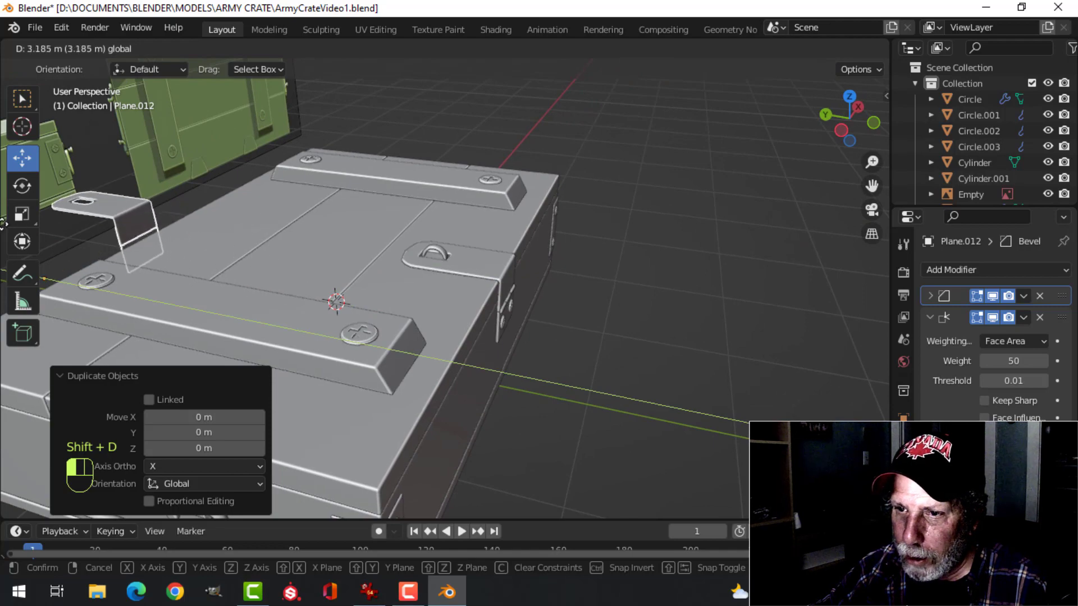
left_click_drag(2, 224, 2, 225)
In Edit Mode, select the entire mesh of the duplicated hasp plates and rotate it 180° about Z
middle_click_drag(241, 241, 542, 287, "shift")
middle_click_drag(456, 300, 550, 359, "shift")
key("Tab")
key("a")
scroll(453, 323, "up", 3)
middle_click_drag(525, 348, 494, 338)
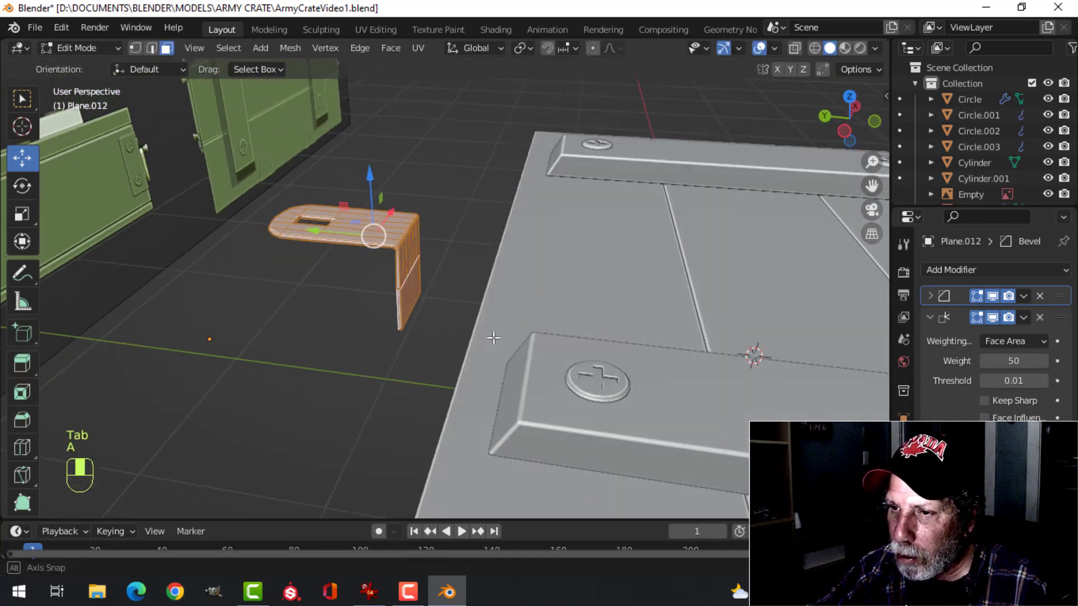
type("r")
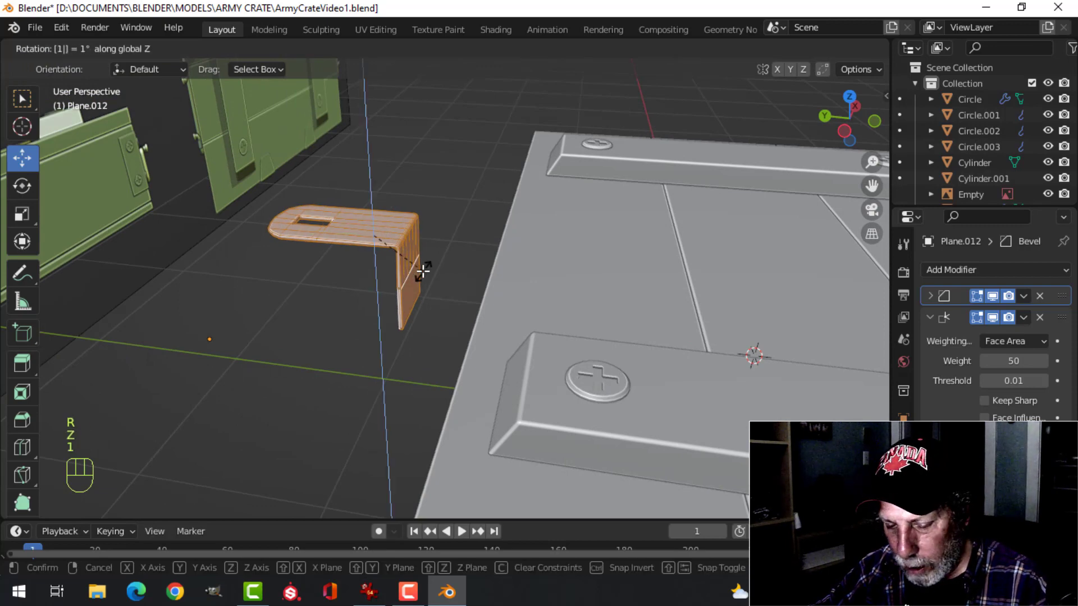
type("80")
key("Return")
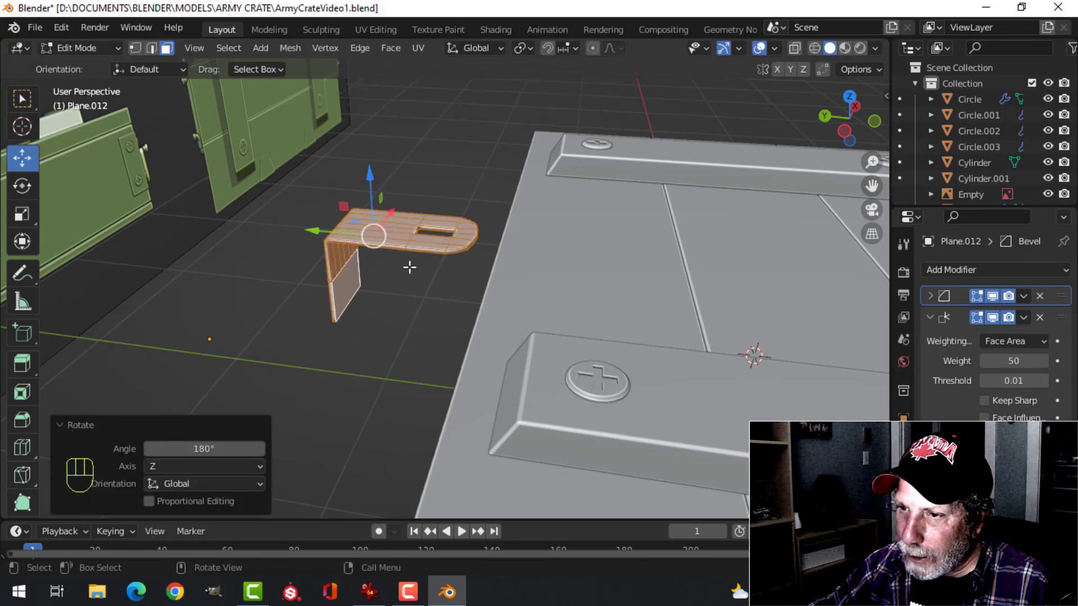
Check the rear hinge in the reference image from the back view, then leave Edit Mode and hide the reference image
key("ctrl+KP_1")
scroll(358, 256, "down", 5)
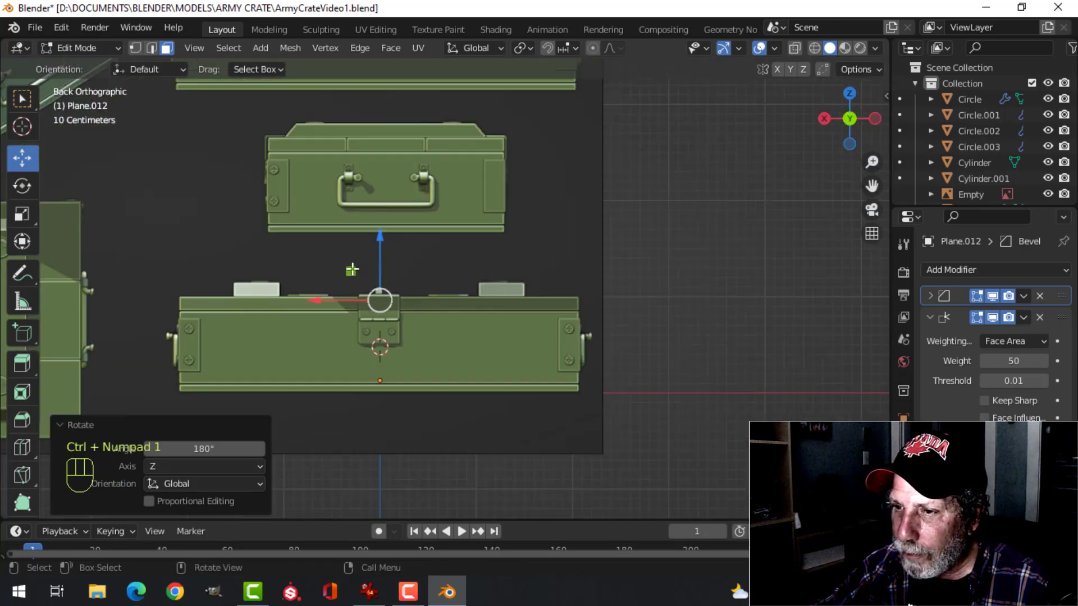
scroll(352, 281, "up", 8)
scroll(352, 281, "up", 4)
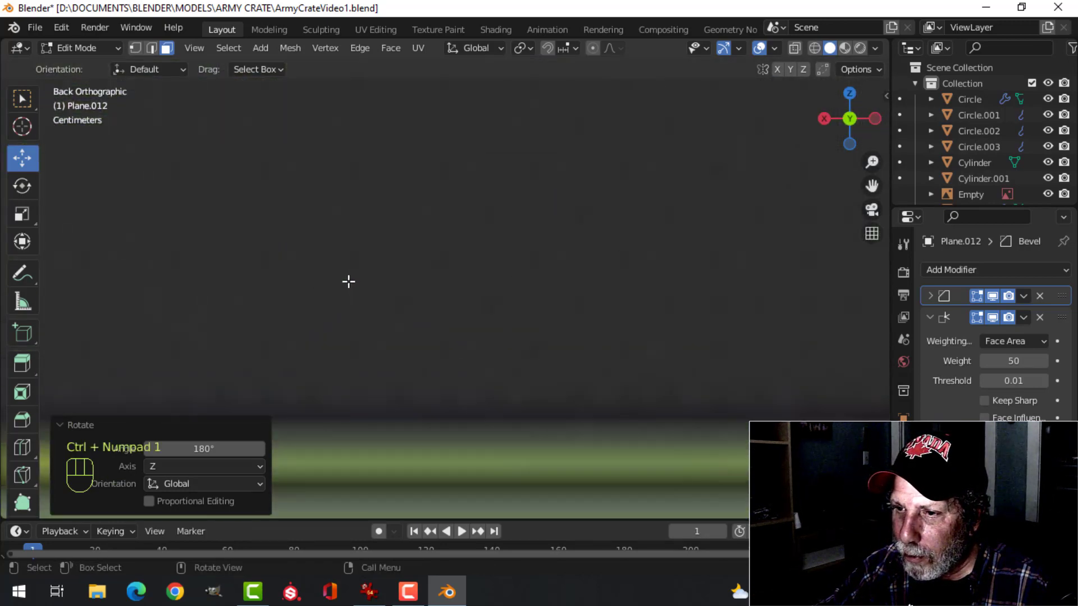
scroll(348, 283, "down", 6)
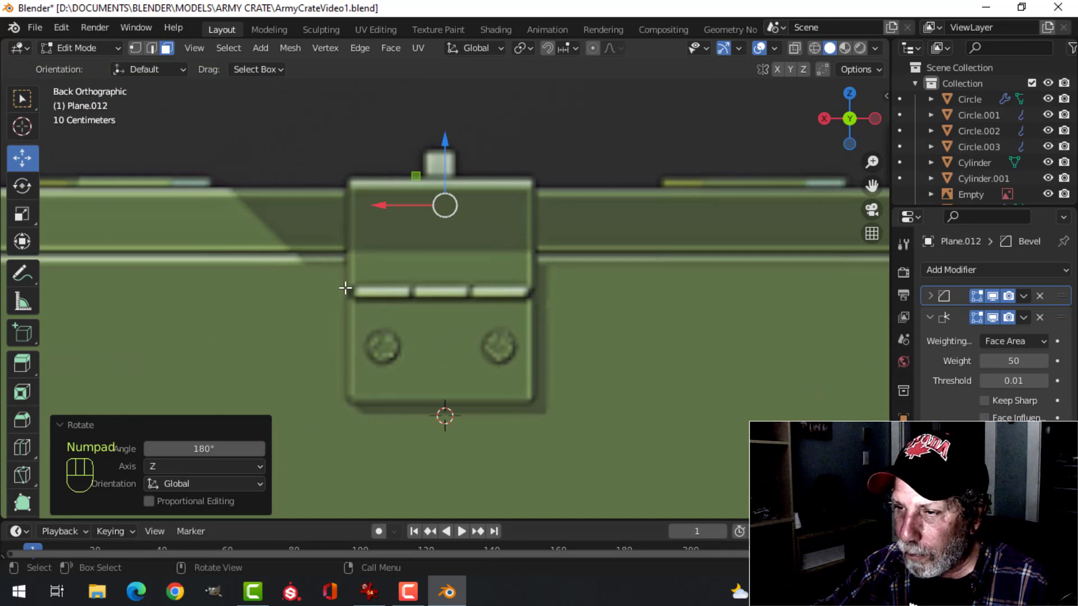
key("Tab")
left_click(615, 237)
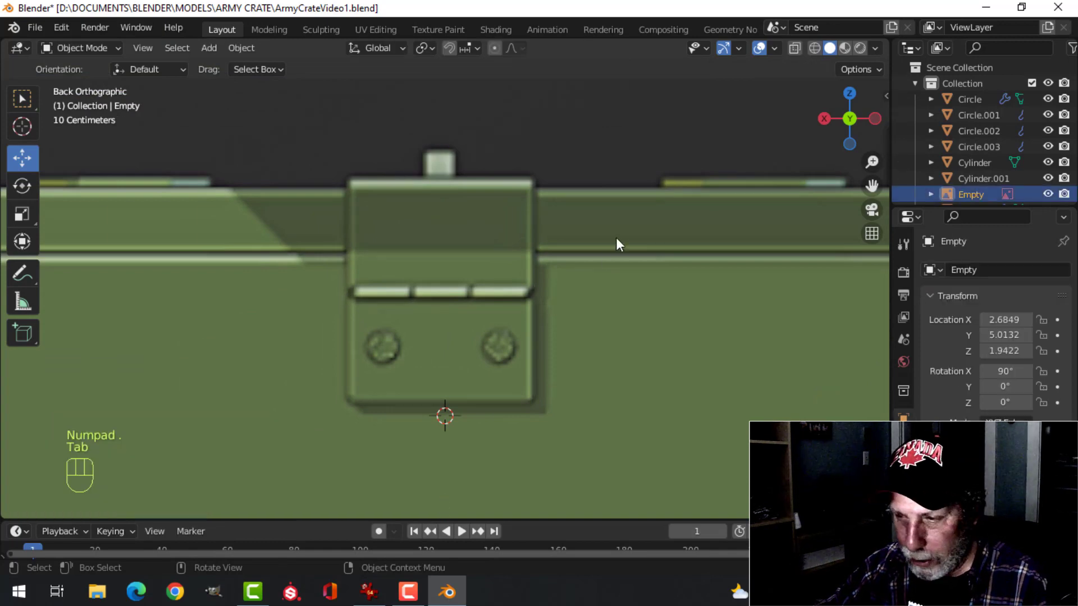
key("h")
Select the duplicated upper and lower plates and move them about 0.746 m along X toward the lid's cross batten
scroll(489, 260, "down", 4)
left_click(474, 264)
left_click(461, 306, "shift")
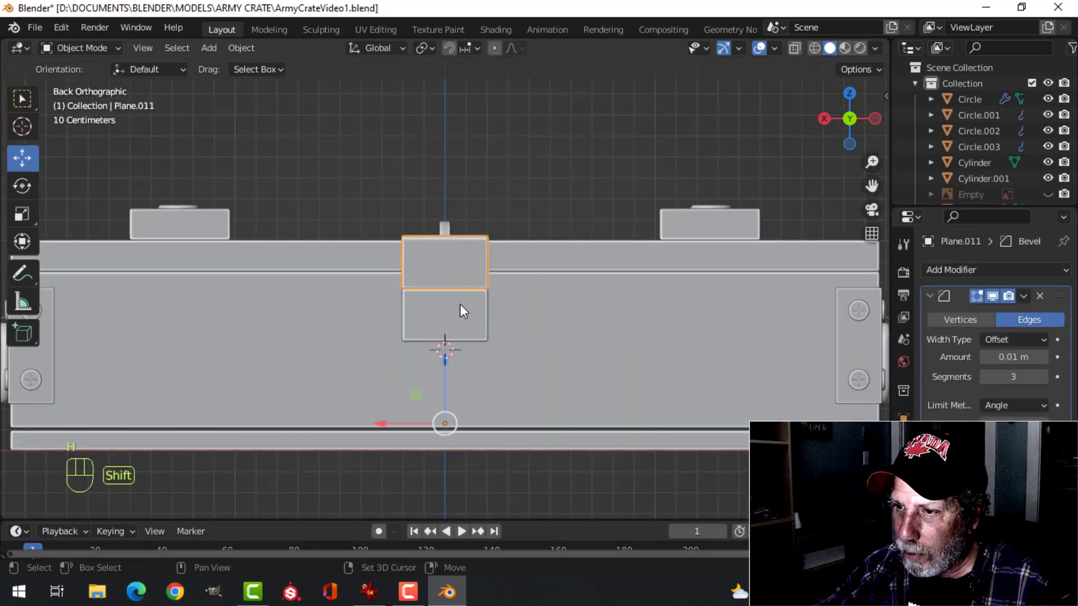
middle_click_drag(460, 305, 568, 317)
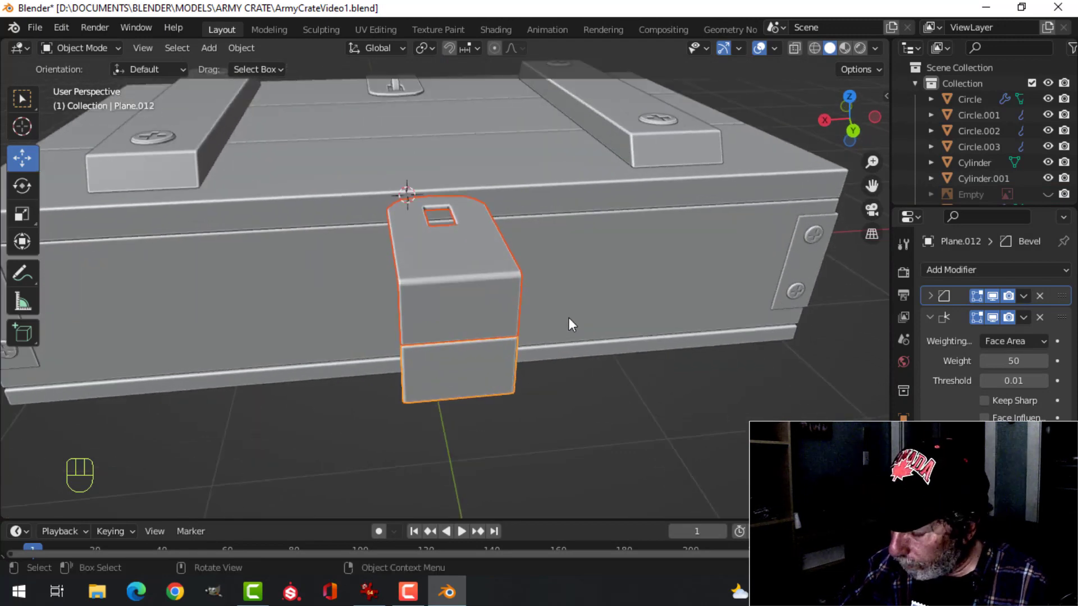
key("ctrl+KP_1")
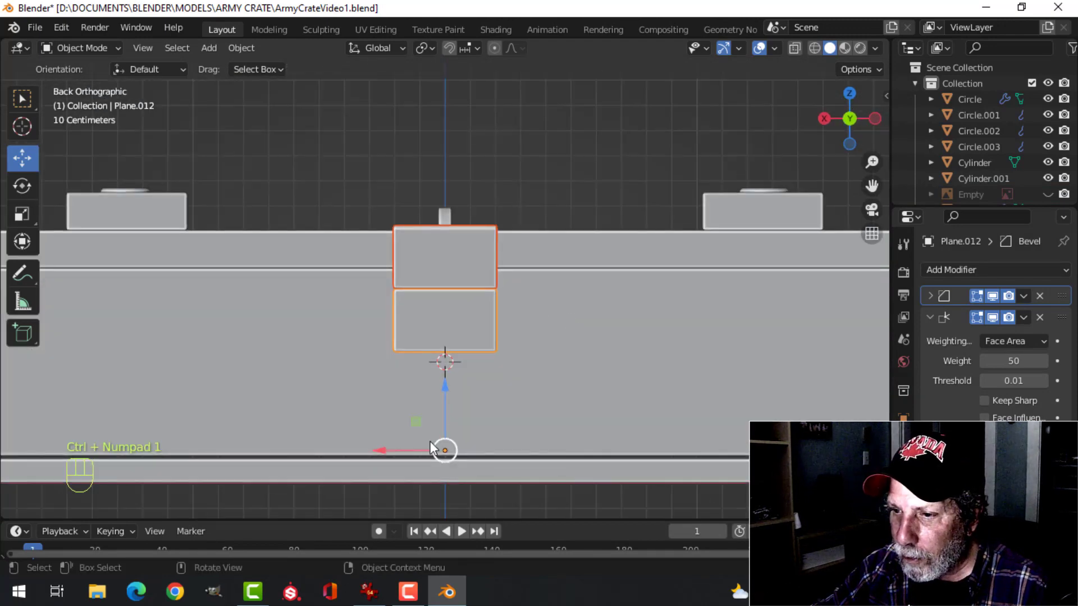
left_click_drag(386, 453, 194, 404)
Move both plates about -0.862 m along Y up against the crate's rear side
middle_click_drag(194, 405, 454, 311)
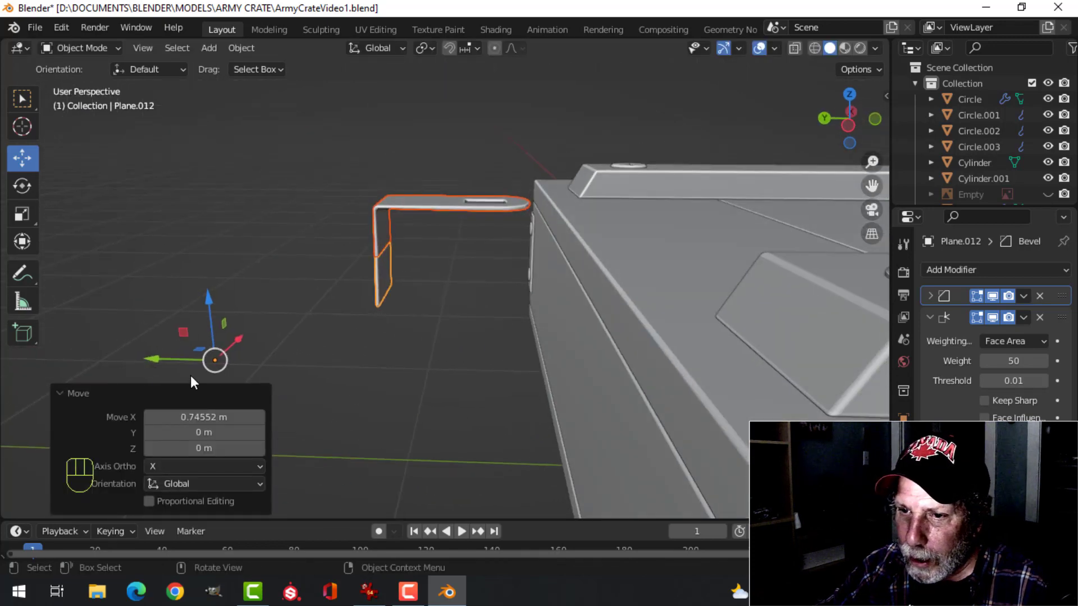
left_click_drag(155, 357, 316, 353)
key("KP_3")
scroll(314, 353, "up", 4)
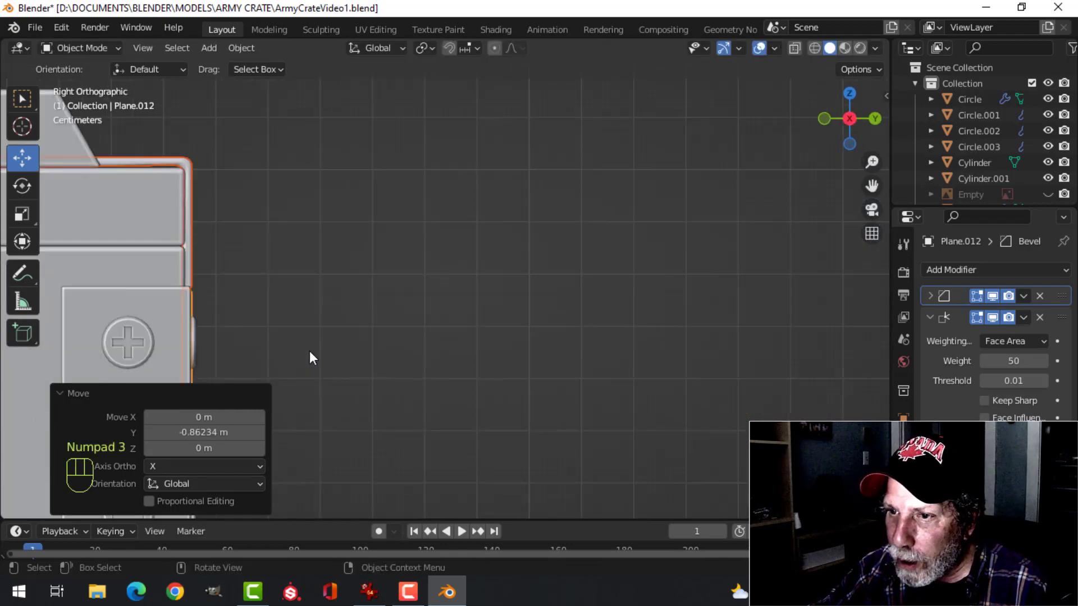
Fine-tune the two plates' position in the side view so they sit flush against the crate's rear edge, and deselect them
middle_click_drag(229, 280, 568, 350, "shift")
scroll(607, 333, "up", 3)
middle_click_drag(660, 316, 595, 272, "shift")
key("g")
left_click(624, 317)
scroll(624, 318, "down", 2)
key("alt+a")
middle_click_drag(596, 273, 489, 325)
scroll(464, 317, "down", 2)
middle_click_drag(489, 325, 500, 332)
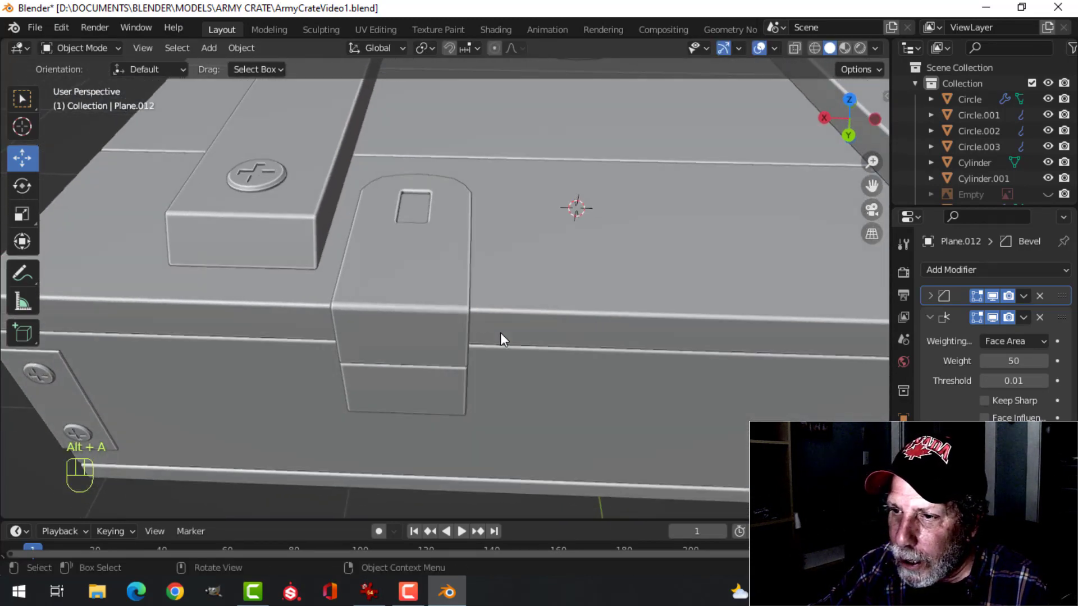
In wireframe top view, delete the rounded end vertices of the rear upper plate, including the front of its slot
left_click(448, 271)
middle_click_drag(475, 293, 492, 319, "shift")
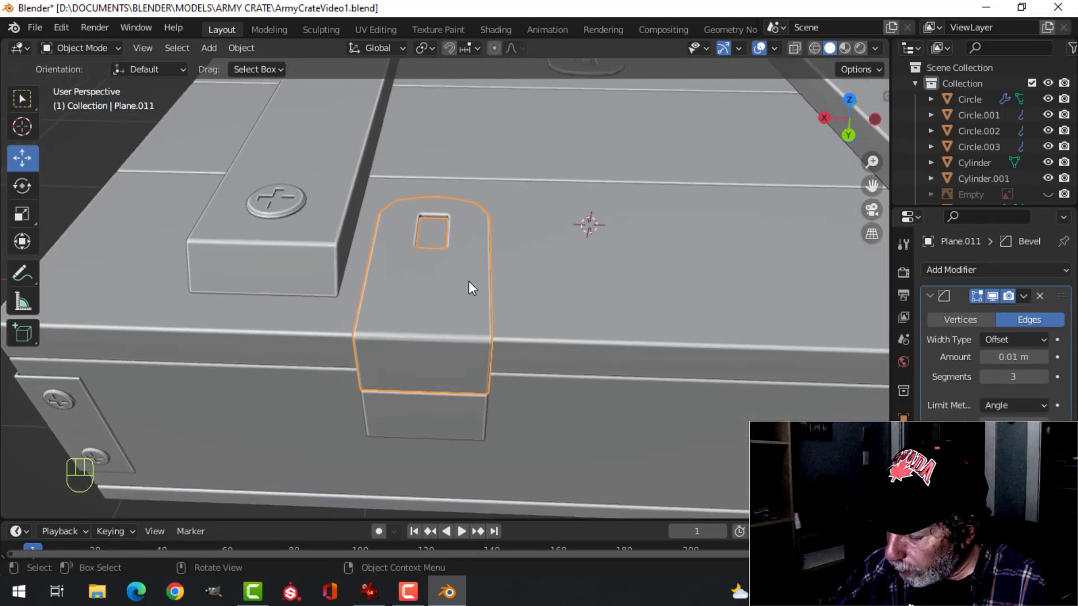
key("KP_7")
key("Tab")
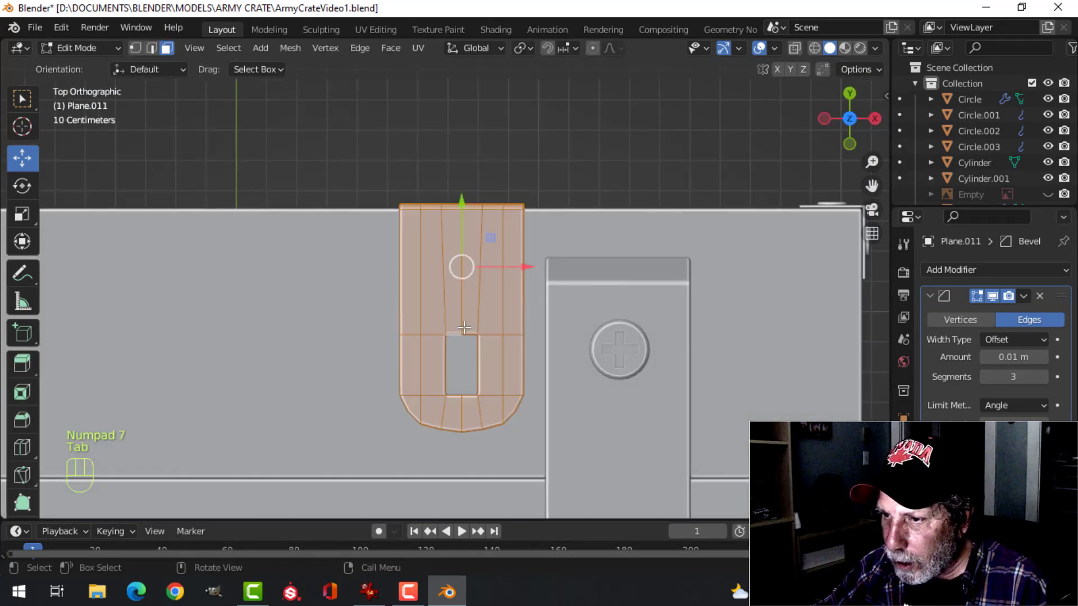
key("alt+a")
middle_click_drag(469, 281, 445, 194, "shift")
key("z")
left_click(483, 328)
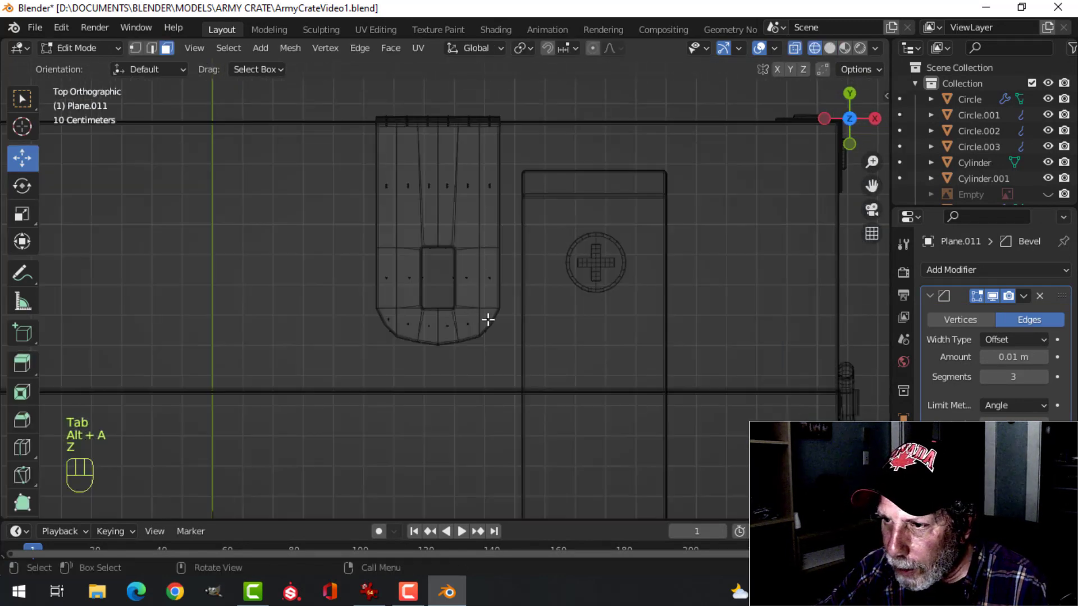
key("b")
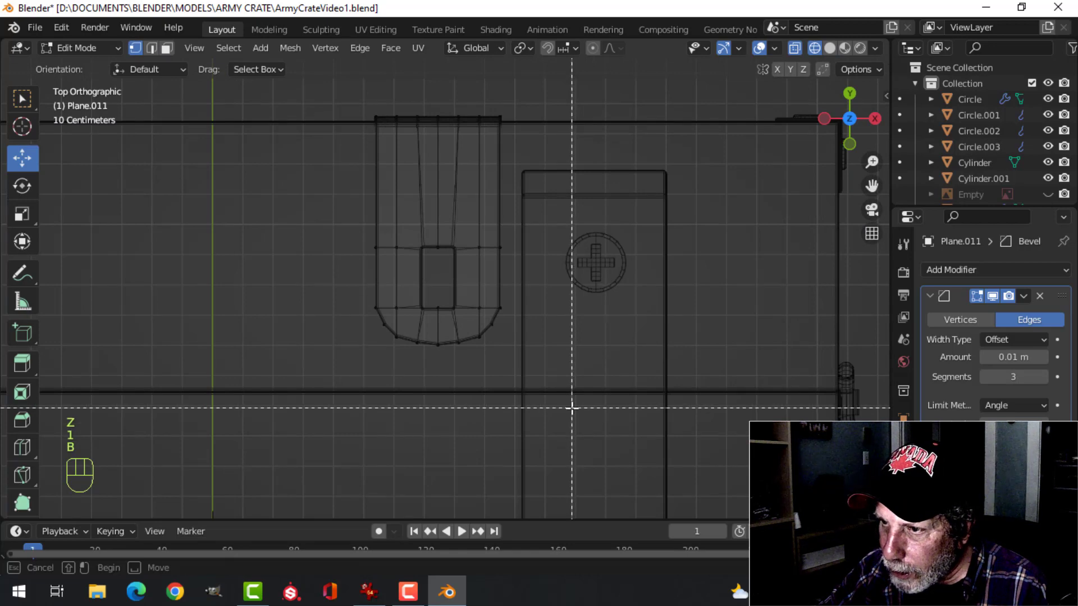
left_click_drag(571, 406, 317, 252)
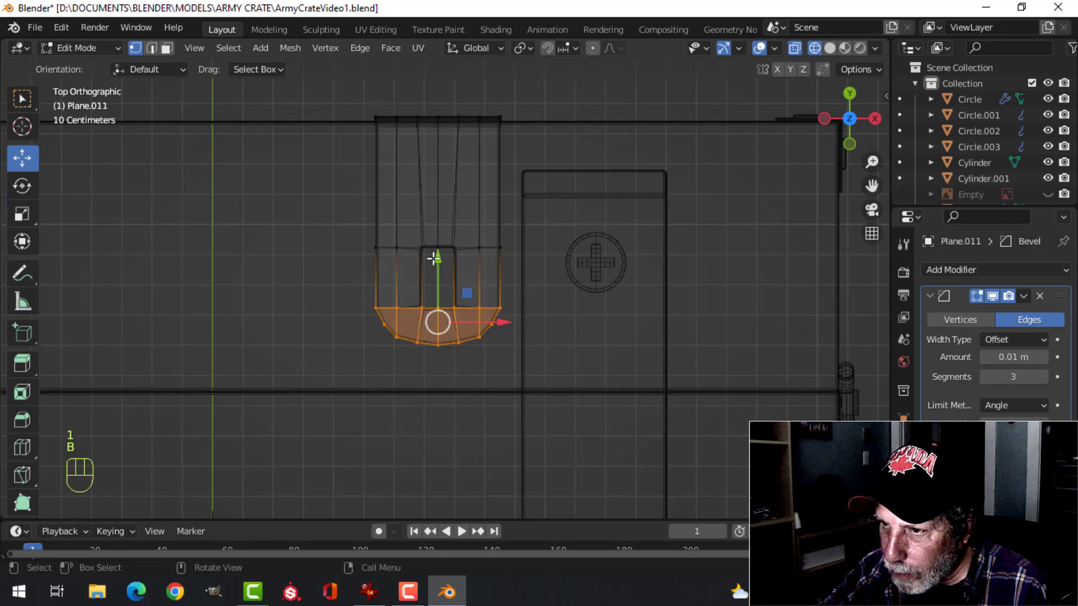
key("x")
left_click(418, 248)
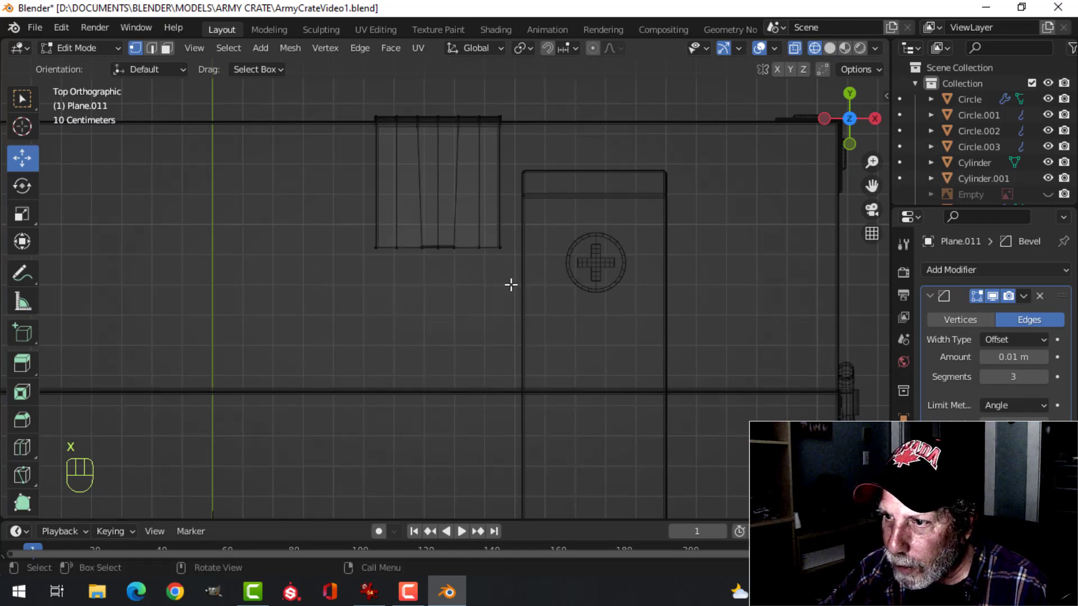
Return to solid shading and isolate the cut upper plate in local view
scroll(513, 286, "up", 4)
middle_click_drag(516, 270, 518, 382, "shift")
middle_click_drag(513, 363, 513, 260)
key("z")
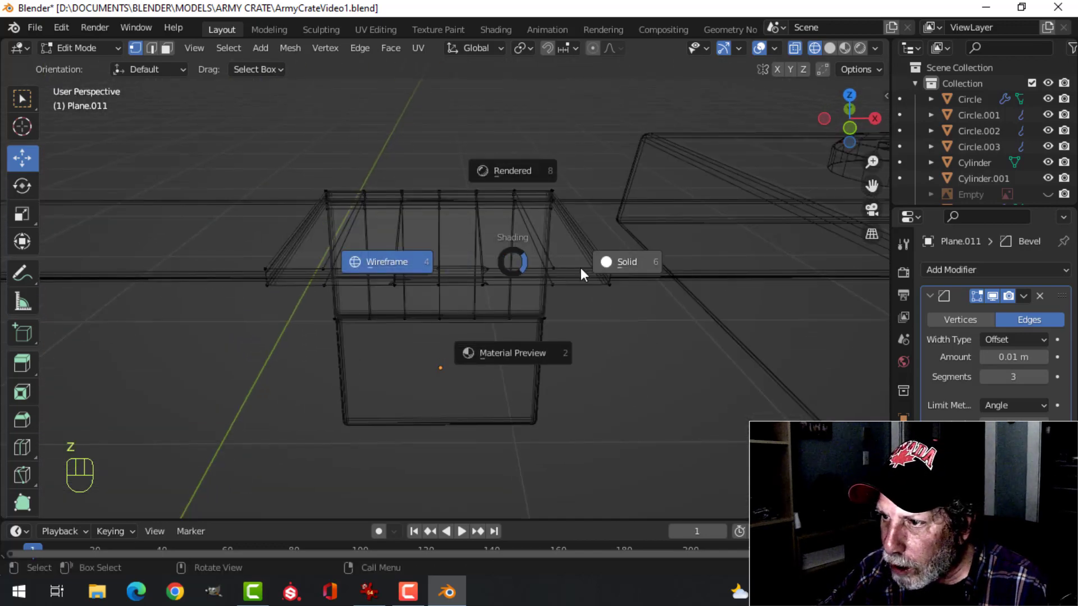
left_click(581, 268)
scroll(547, 283, "up", 3)
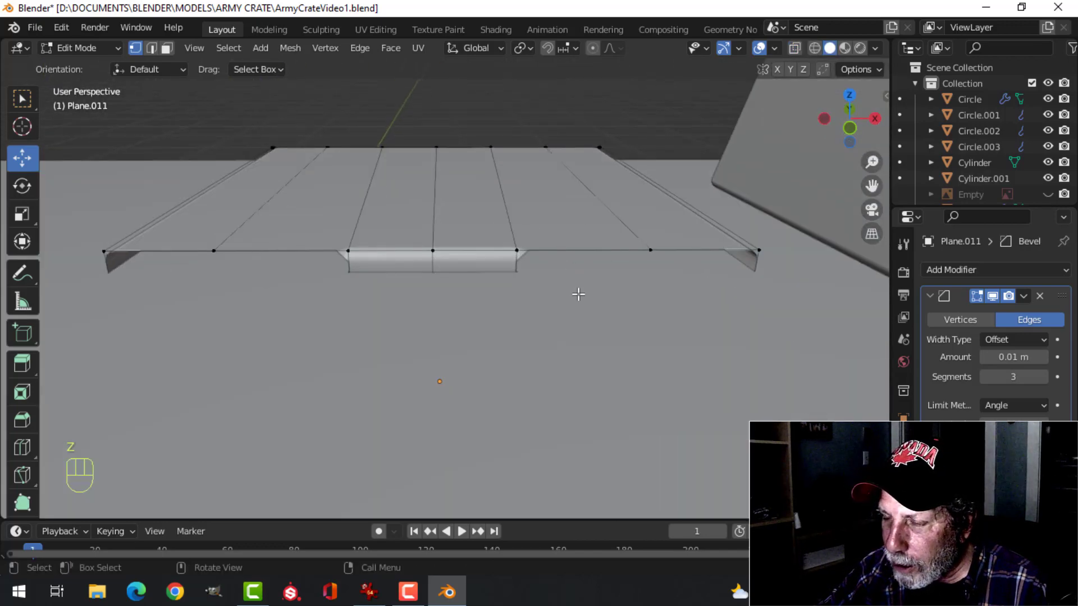
key("Tab")
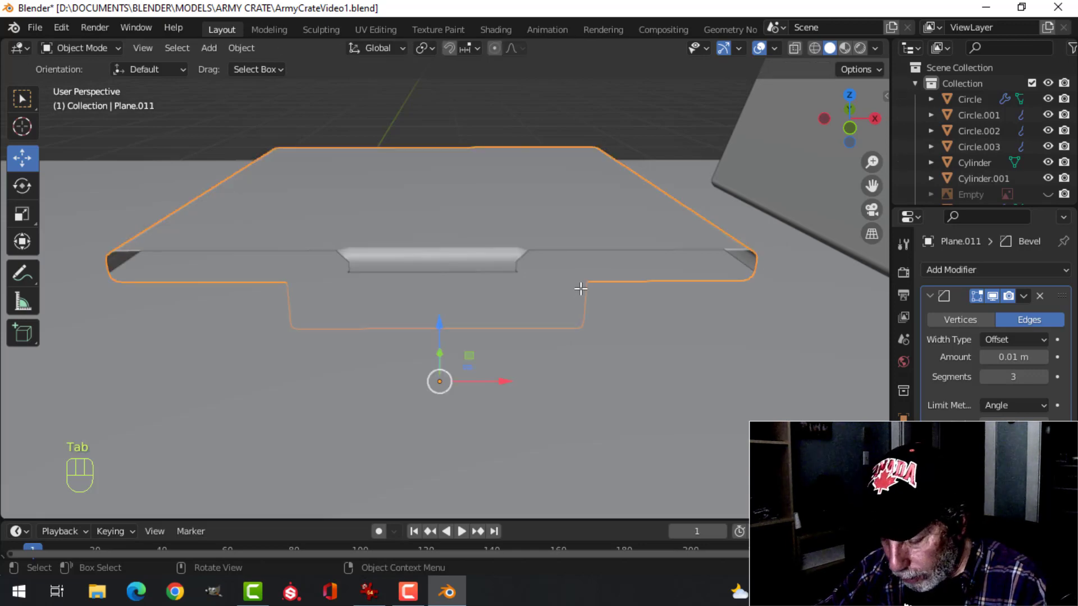
key("slash")
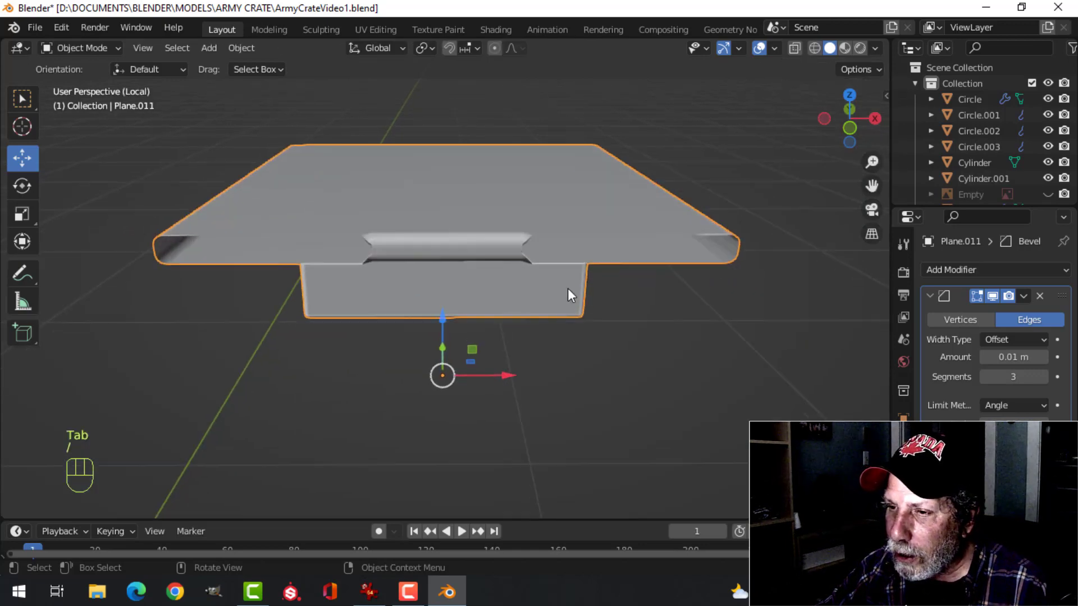
Fill the two open gaps on the +X half of the plate's cut end with faces between the upper and lower edges
key("Tab")
middle_click_drag(630, 222, 553, 277, "shift")
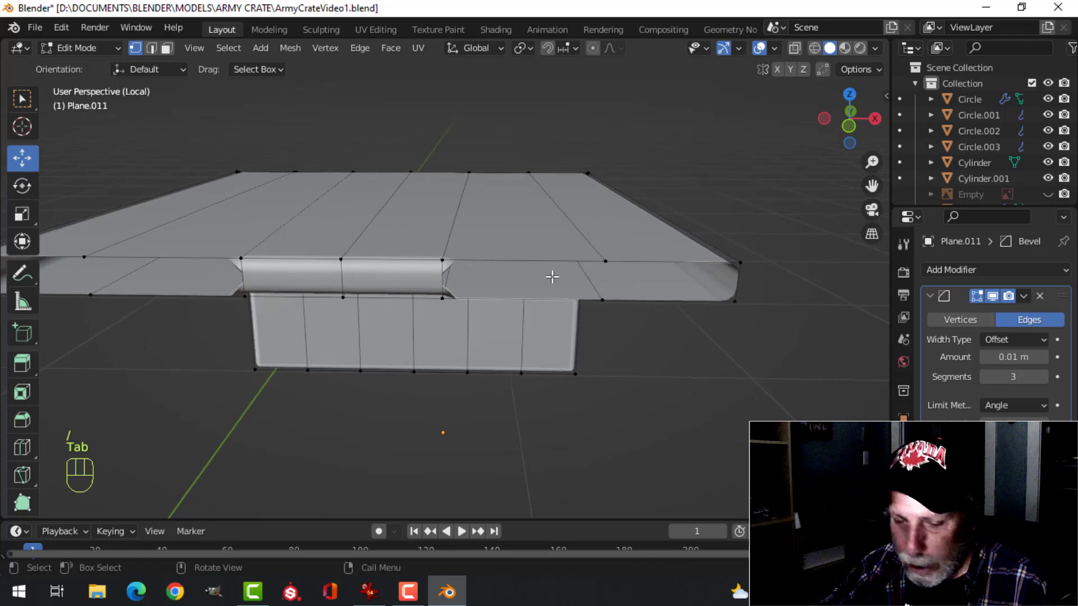
key("2")
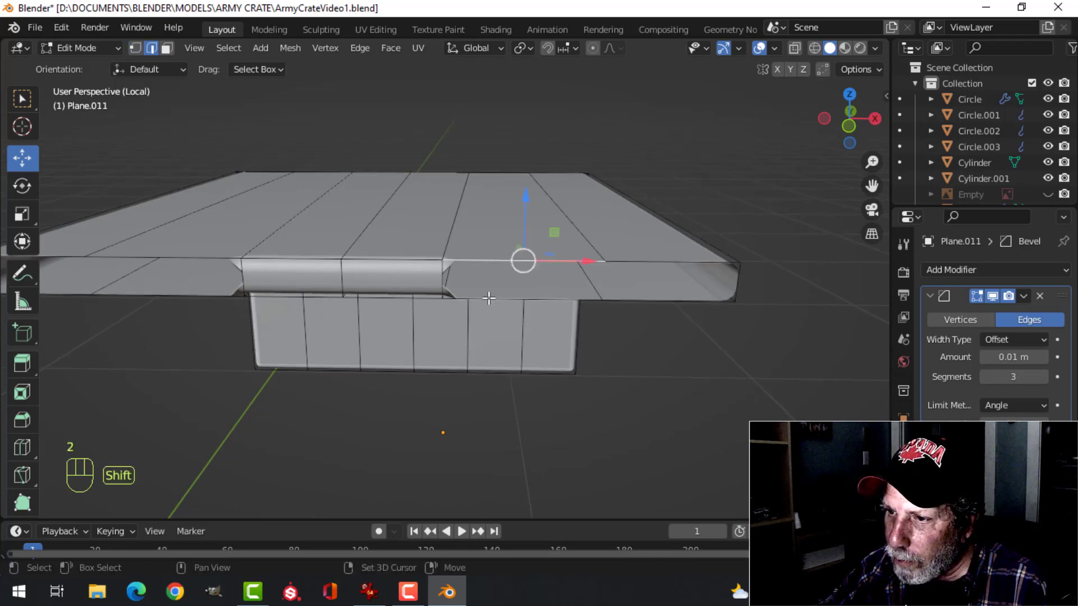
key("f")
key("alt+a")
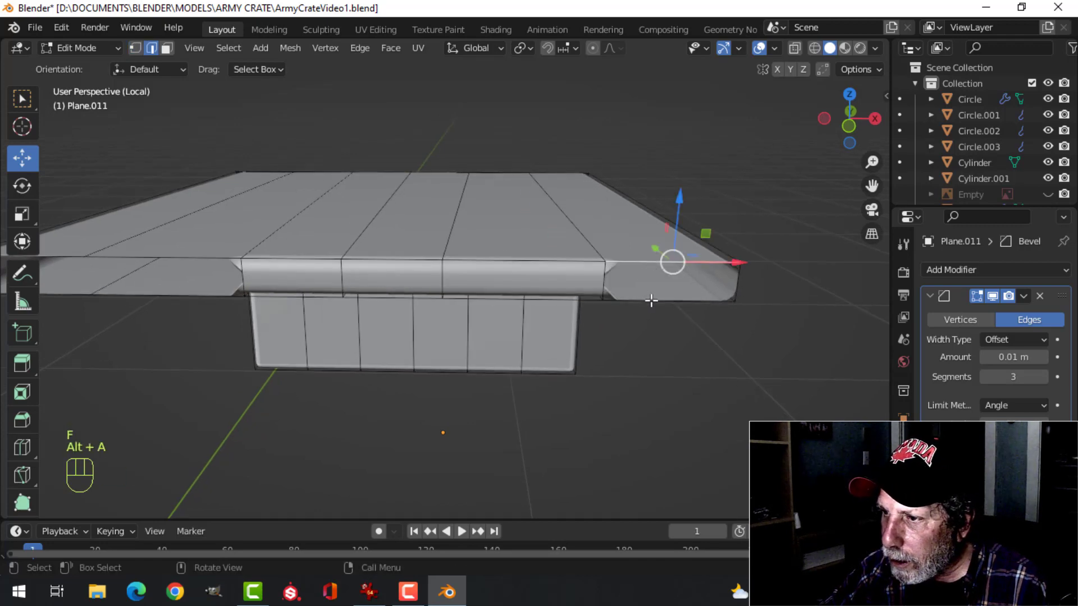
left_click(690, 302, "shift")
key("f")
key("alt+a")
Fill the two remaining gaps on the -X half of the plate's cut end with faces
middle_click_drag(417, 306, 503, 291, "shift")
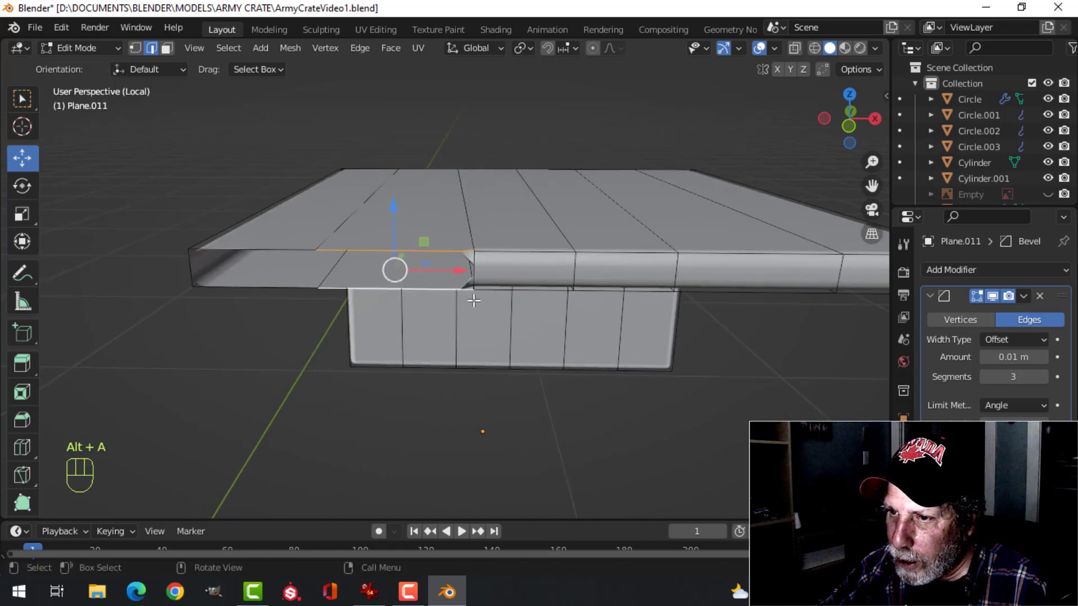
key("f")
left_click(271, 246)
left_click(264, 284, "shift")
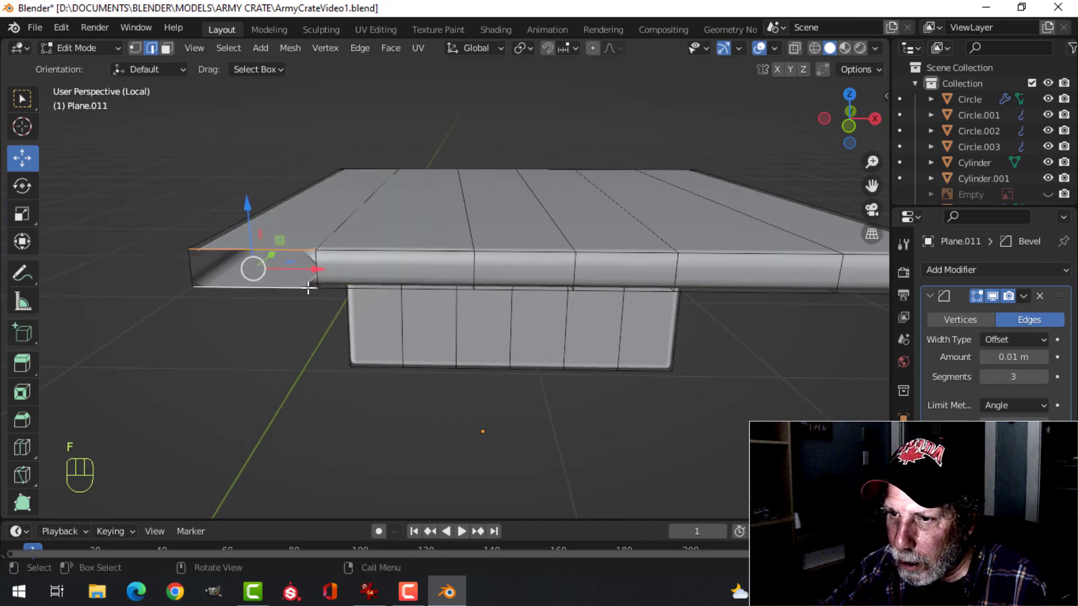
key("f")
key("alt+a")
Select the five inner edge loops running lengthwise around the plate and remove them while keeping its surfaces
middle_click_drag(560, 303, 323, 320)
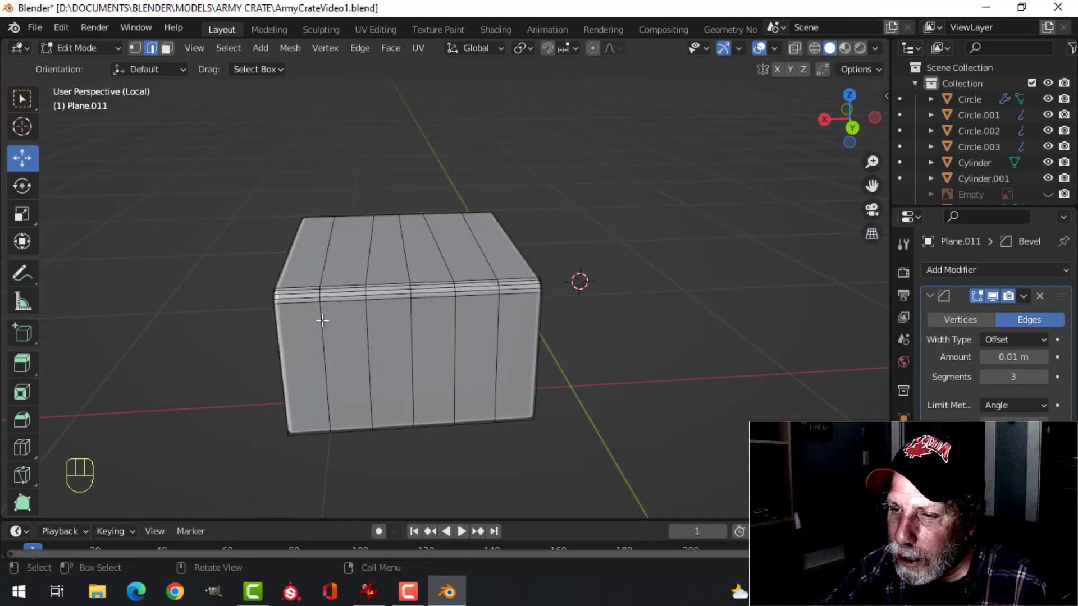
left_click(323, 320, "alt+shift")
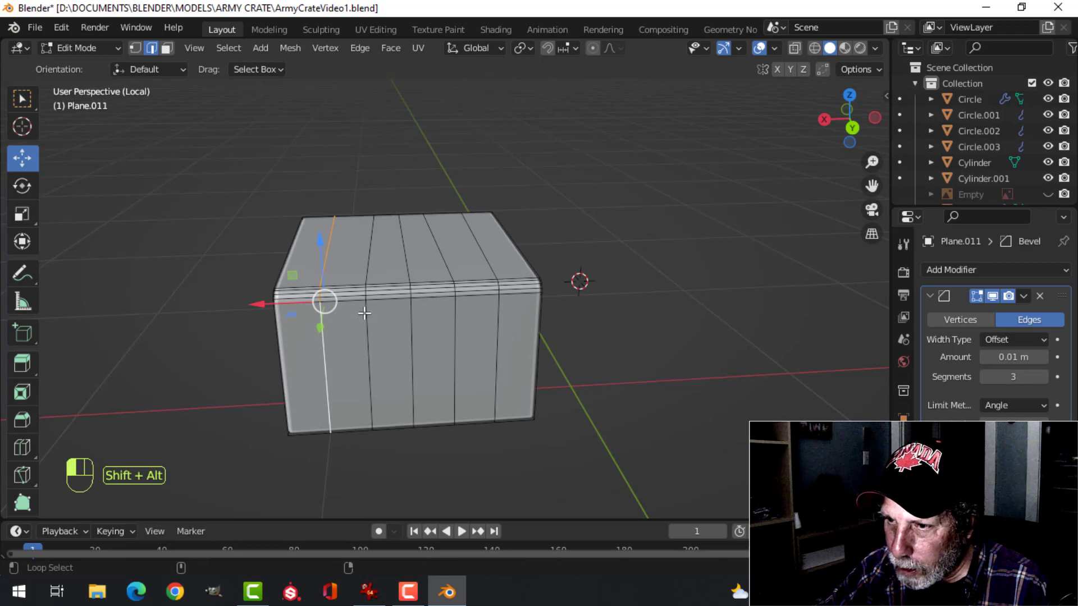
left_click(365, 313, "alt+shift")
left_click(409, 312, "alt+shift")
left_click(452, 308, "alt+shift")
left_click(494, 309, "alt+shift")
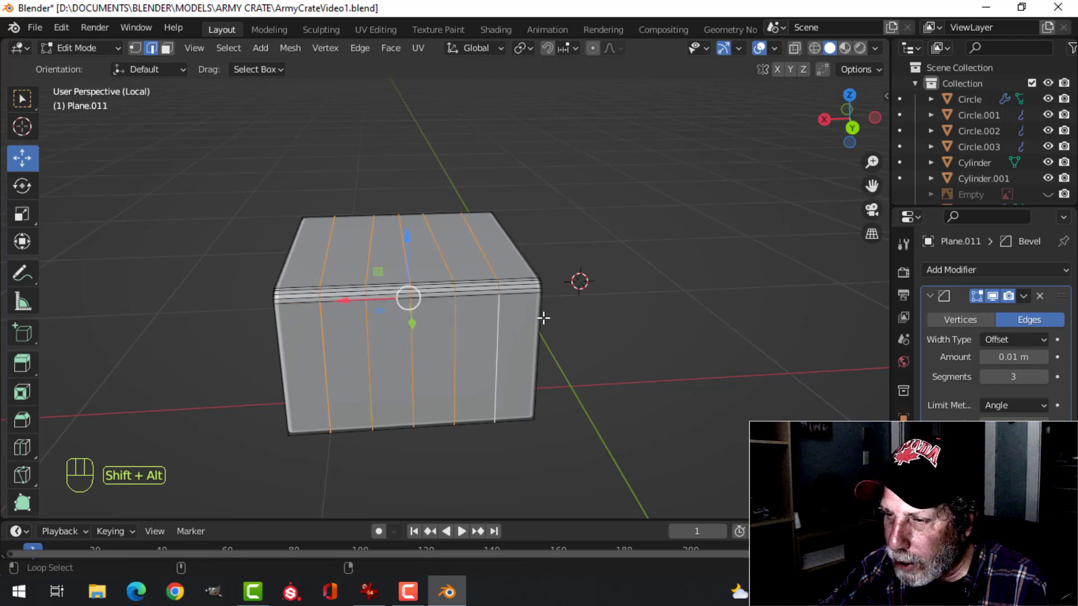
middle_click_drag(544, 317, 331, 314)
key("x")
left_click(506, 422)
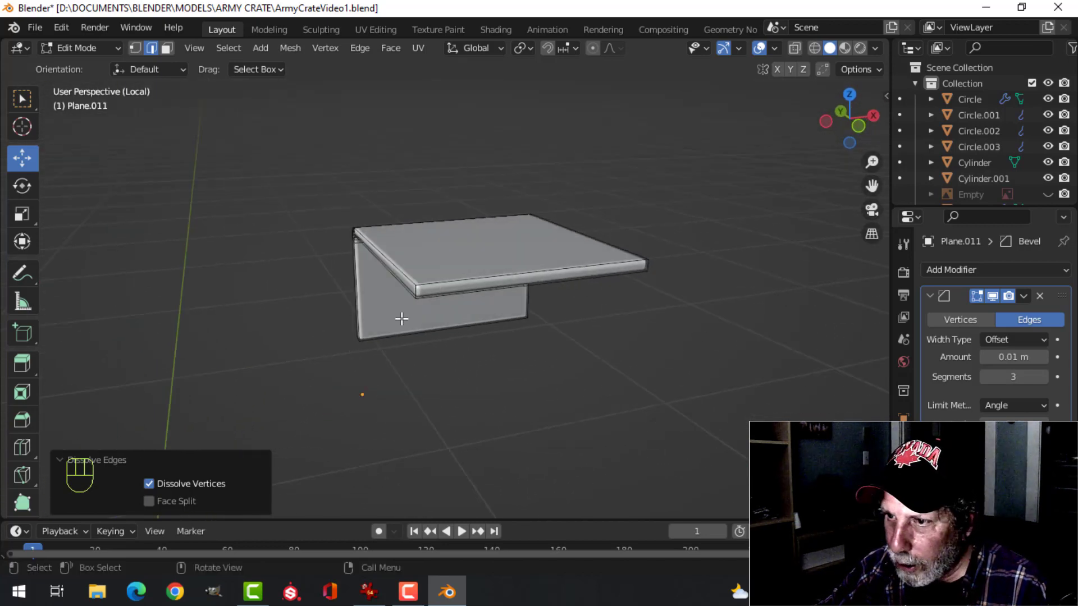
Scale the end face of the plate's lid flange along X to a bit over half its width, and leave local view
key("3")
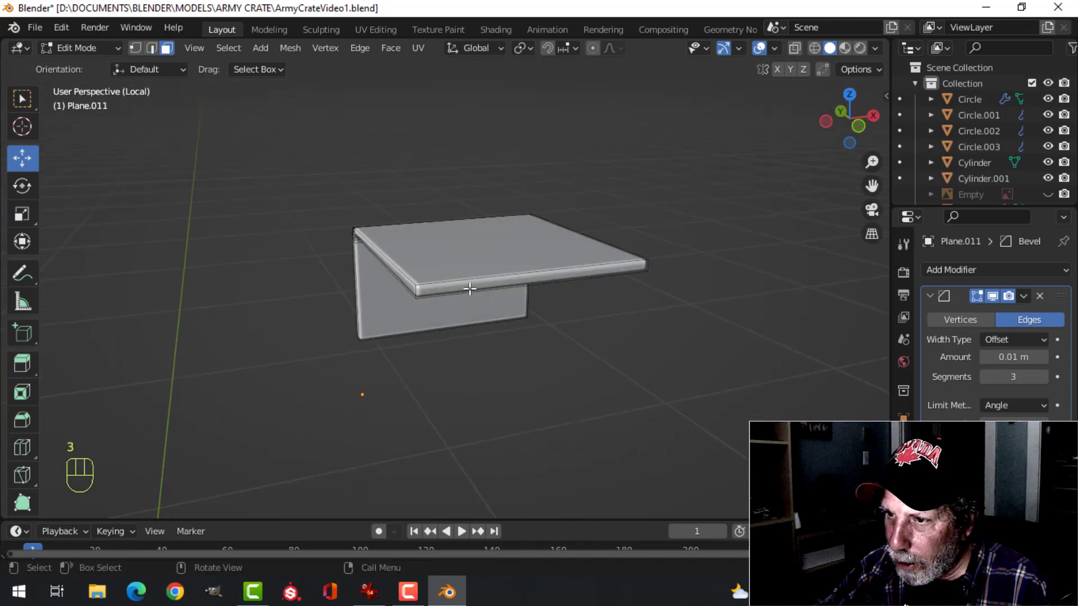
left_click(471, 282)
middle_click_drag(604, 300, 779, 364)
key("s")
key("x")
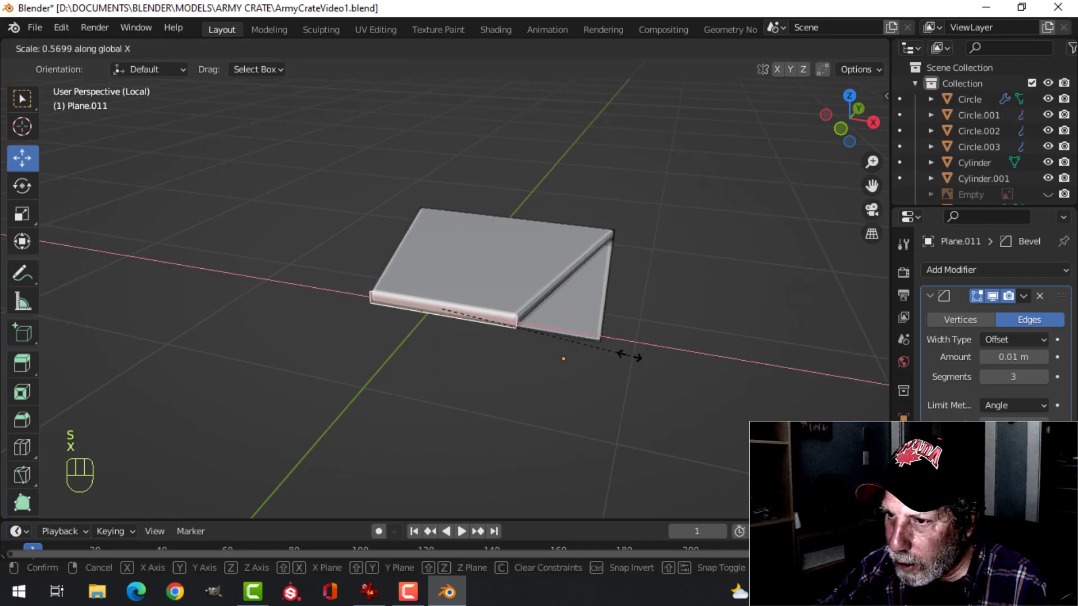
left_click(649, 335)
key("Tab")
middle_click_drag(650, 335, 547, 351)
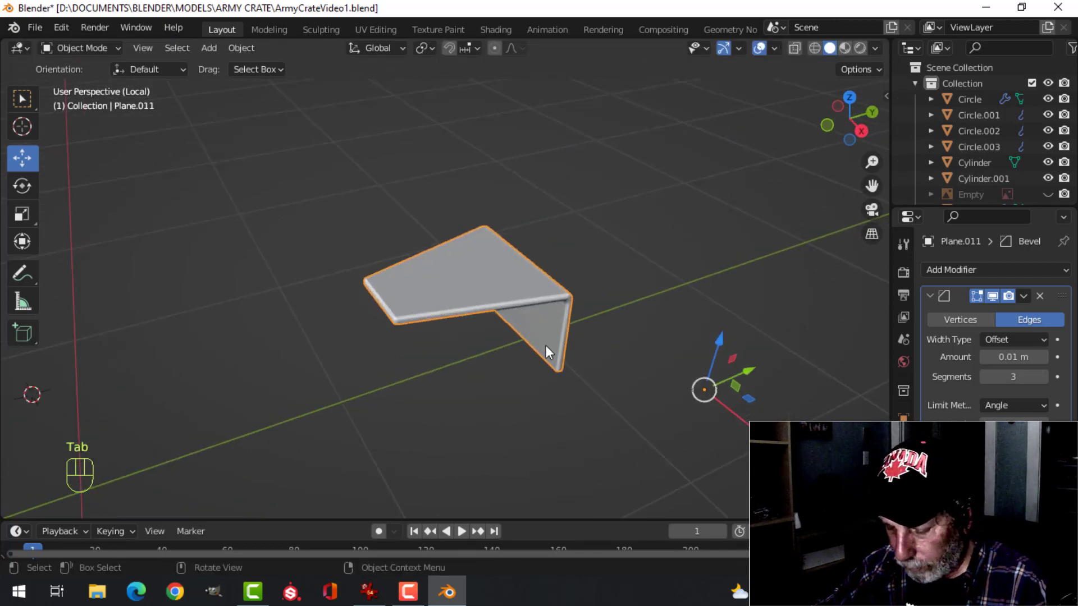
key("KP_Divide")
key("alt+a")
Select the rear upper and lower plates and nudge their entire meshes slightly in Edit Mode to refine their fit on the crate
middle_click_drag(472, 339, 474, 306)
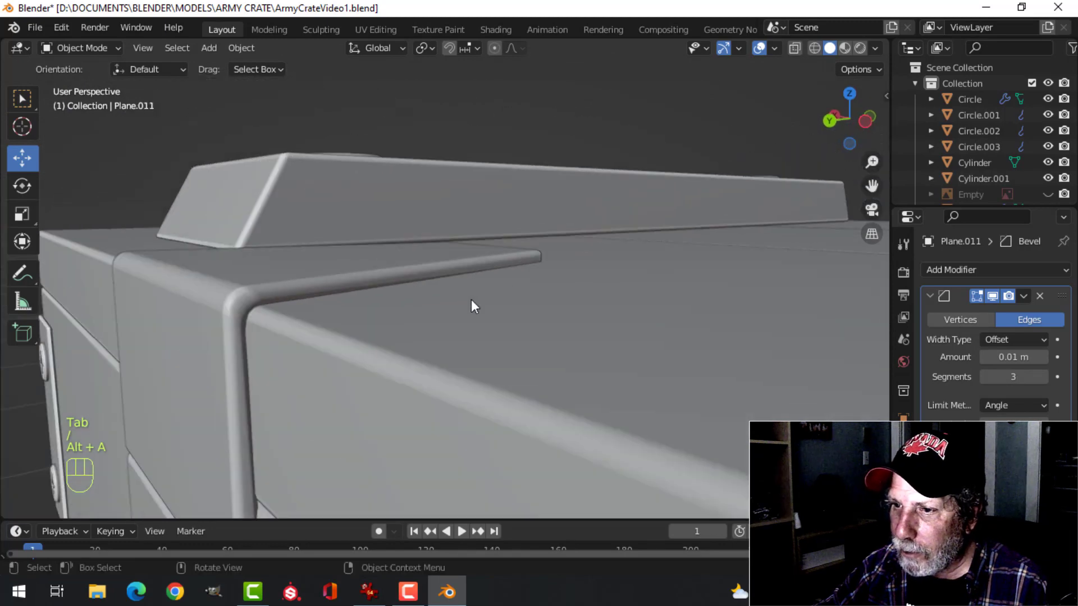
left_click(262, 338)
middle_click_drag(262, 338, 254, 384)
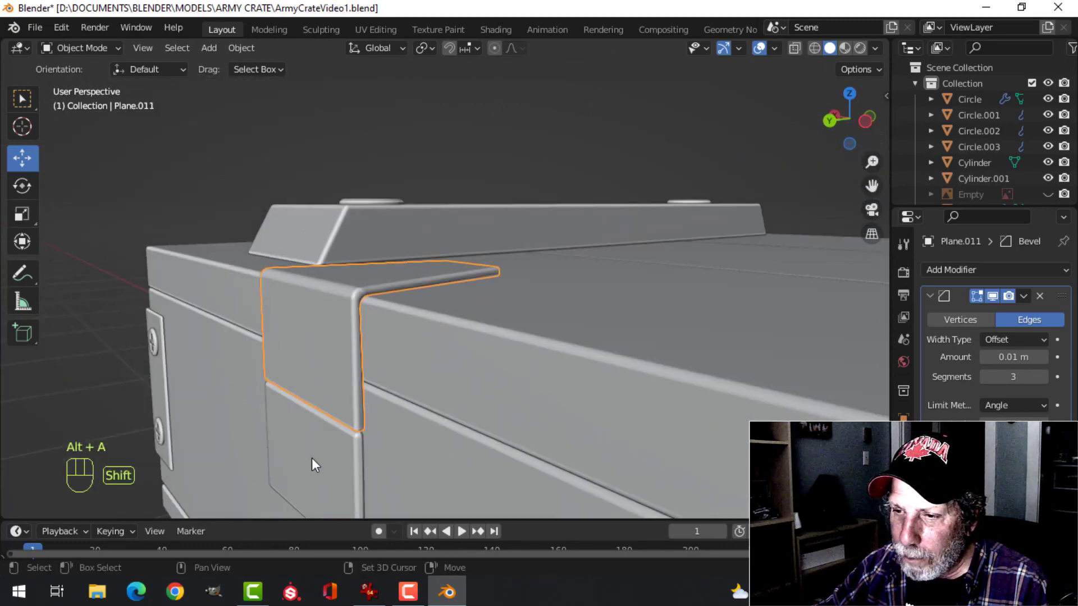
key("shift+d")
left_click(445, 427)
middle_click_drag(463, 413, 467, 366)
key("Tab")
key("a")
scroll(462, 402, "up", 3)
middle_click_drag(467, 366, 374, 295)
left_click_drag(325, 268, 327, 265)
middle_click_drag(393, 331, 514, 344)
key("Tab")
Join the rear hinge's upper and lower plates into a single object
key("alt+a")
scroll(521, 372, "down", 3)
scroll(517, 361, "up", 3)
left_click(481, 374)
left_click(464, 324, "shift")
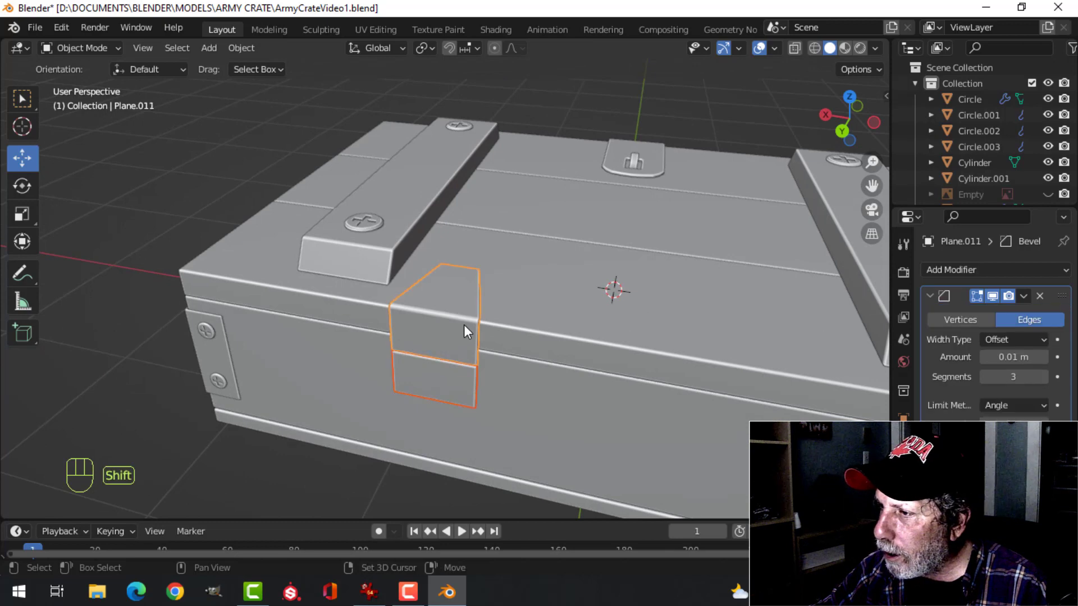
key("alt+a")
left_click(447, 328)
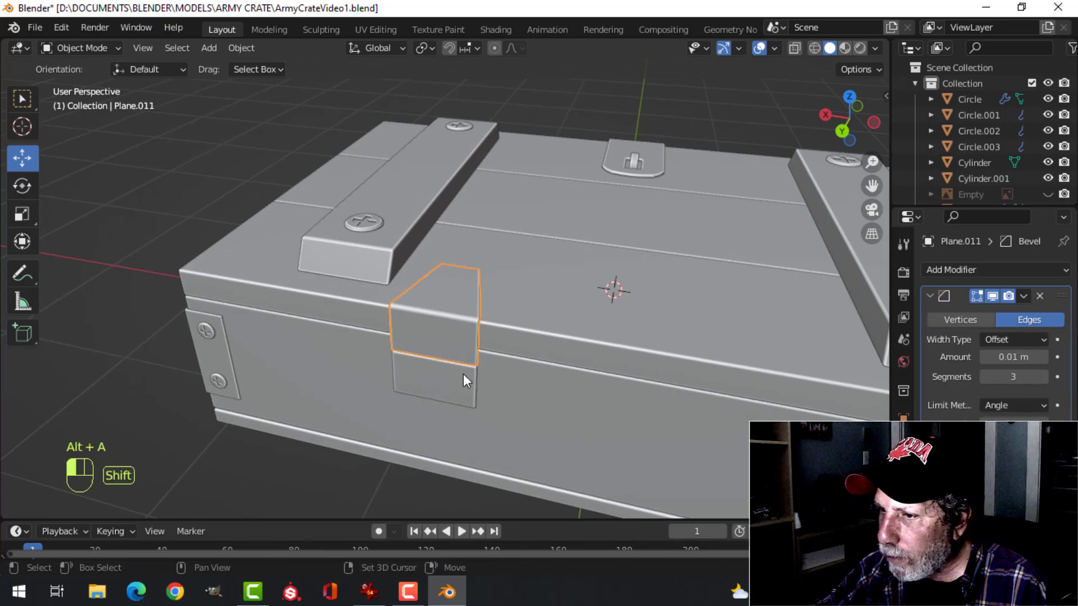
left_click(463, 374, "shift")
key("ctrl+j")
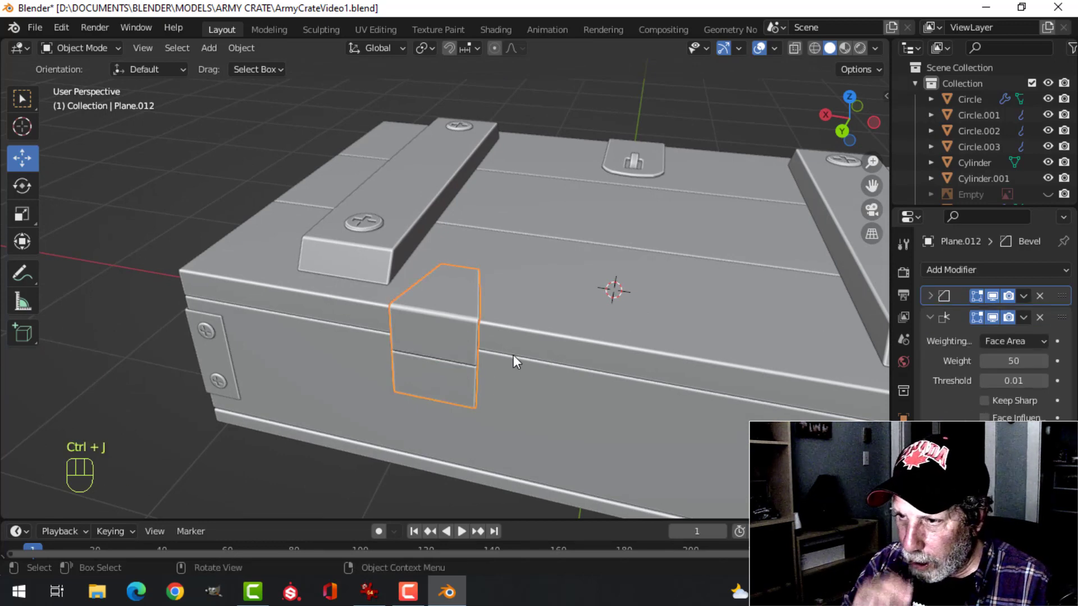
Inspect the joined hinge plate on the crate's rear from several angles
middle_click_drag(506, 356, 528, 313)
key("alt+a")
middle_click_drag(467, 333, 560, 411)
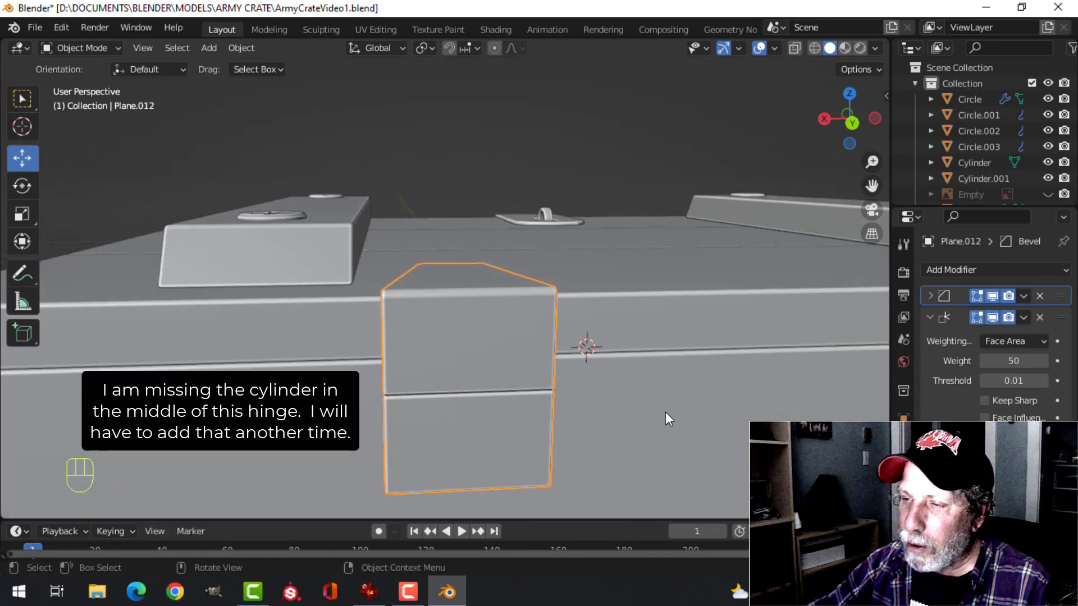
scroll(665, 412, "down", 4)
middle_click_drag(564, 322, 593, 332)
scroll(315, 401, "up", 2)
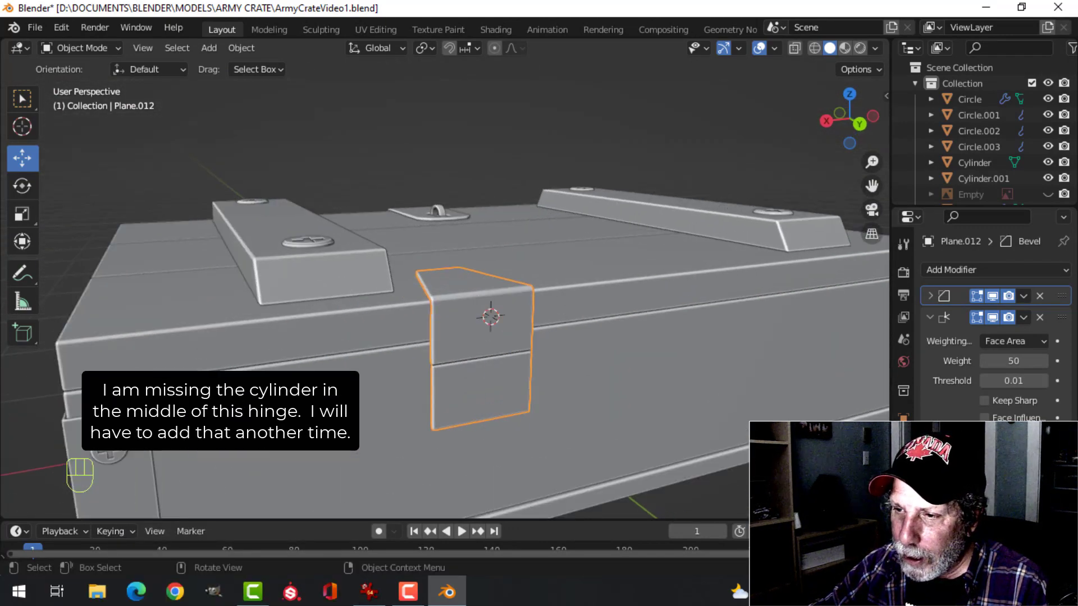
scroll(315, 402, "down", 2)
key("alt+a")
In Edit Mode, select the whole upper screw head on the front -X corner plate and duplicate it almost in place
middle_click_drag(315, 401, 449, 320, "shift")
left_click(274, 337)
key("Tab")
scroll(370, 329, "up", 2)
middle_click_drag(368, 331, 486, 303, "shift")
scroll(488, 325, "up", 1)
key("alt+a")
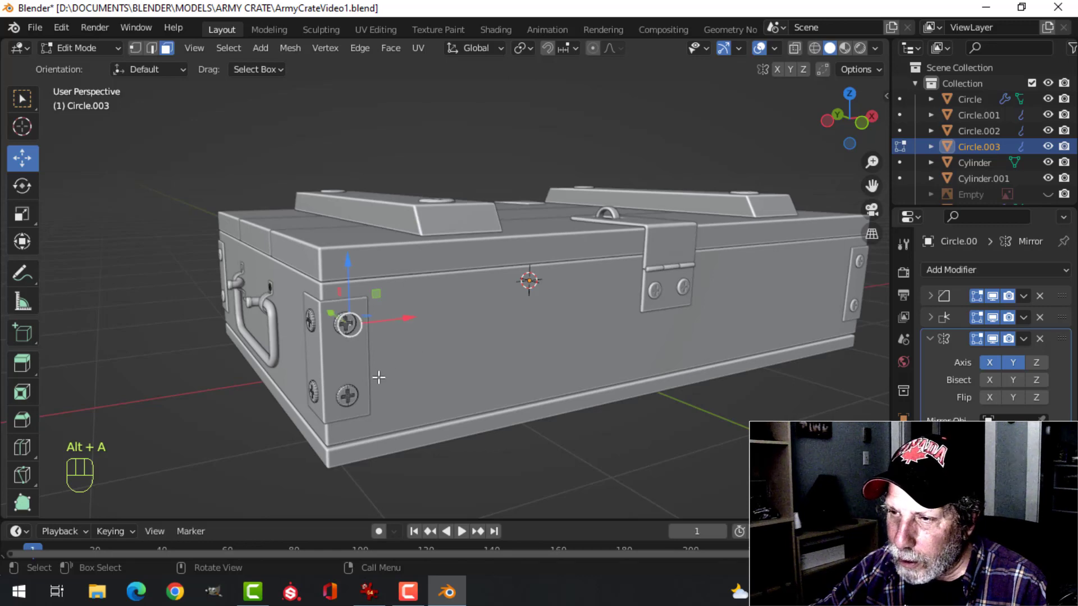
key("ctrl+l")
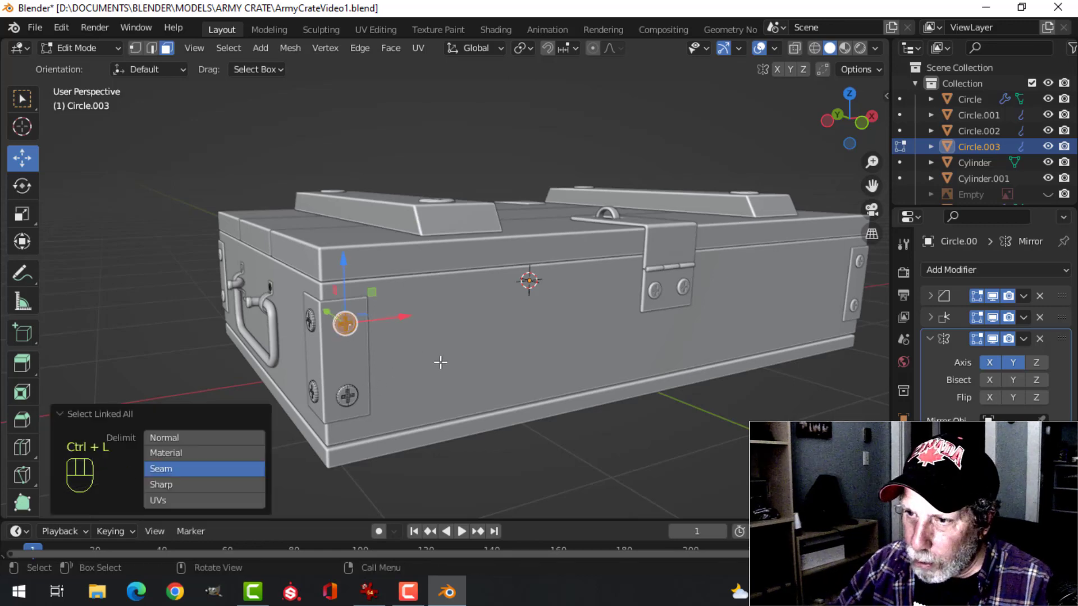
middle_click_drag(441, 363, 331, 303)
key("shift+d")
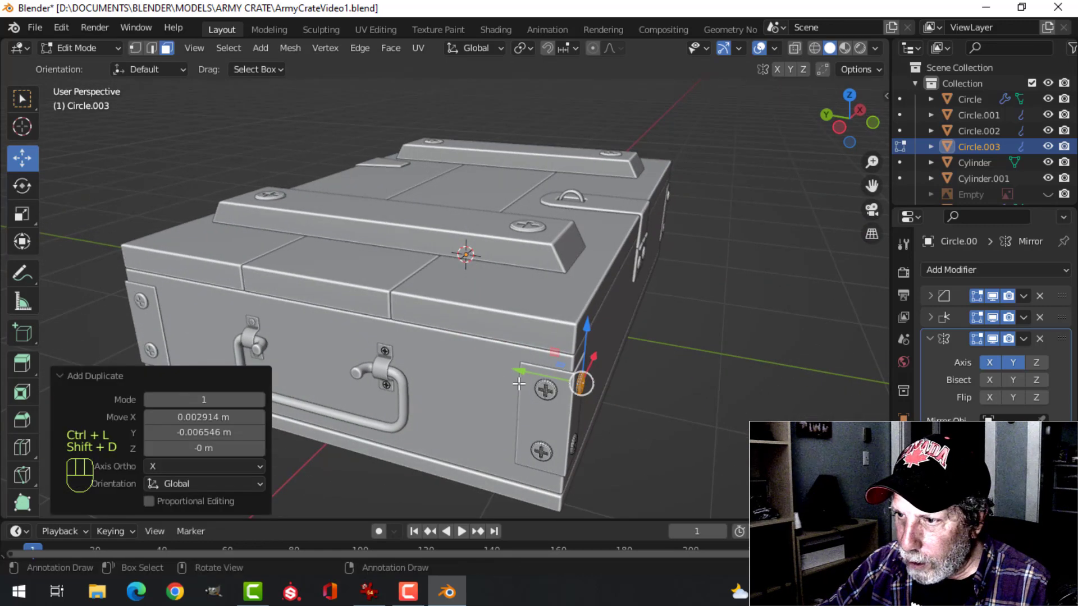
Move the duplicated screw head about 2.9 m along Y so it sits beyond the crate's rear face
left_click(114, 218)
middle_click_drag(151, 247, 337, 387)
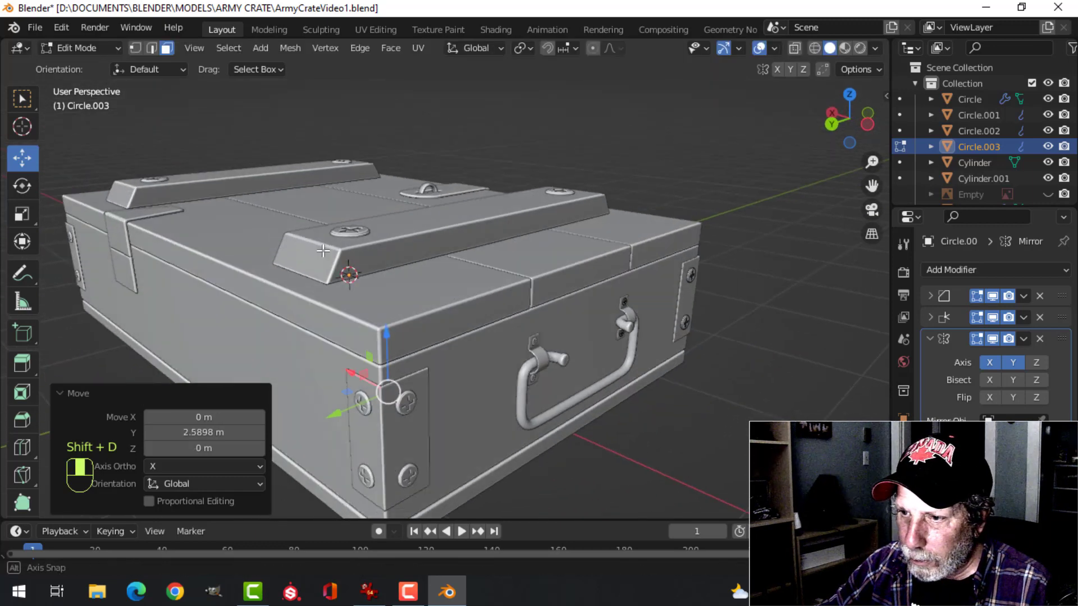
left_click_drag(331, 421, 269, 426)
middle_click_drag(270, 427, 534, 287)
Move the screw head about 2.55 m along X to the hinge's lower plate
key("g")
key("x")
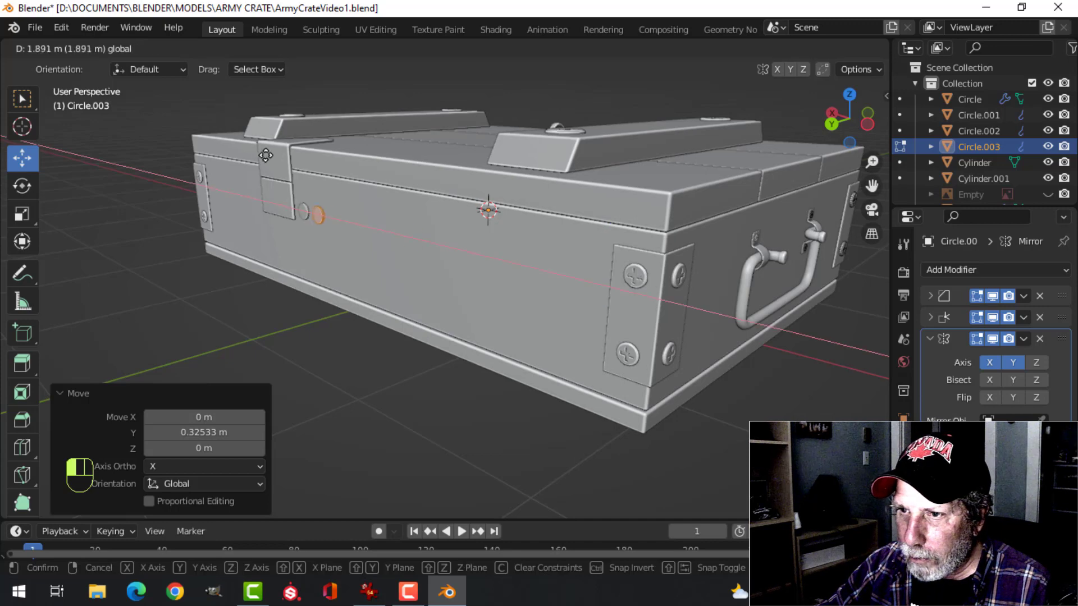
left_click(298, 174)
middle_click_drag(337, 253, 518, 301)
scroll(478, 306, "up", 3)
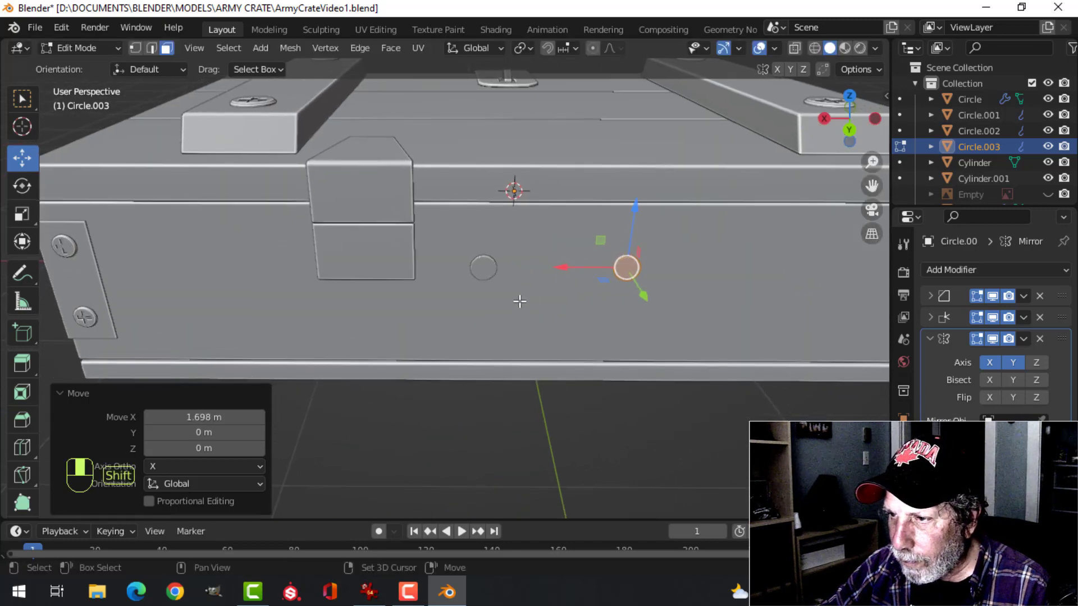
left_click_drag(559, 268, 330, 250)
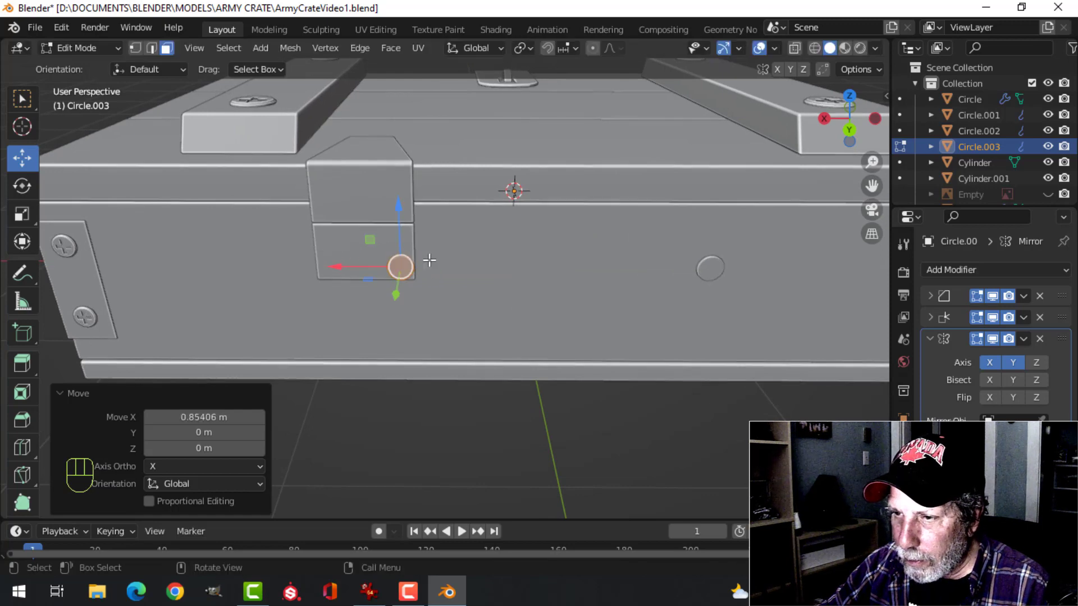
Rotate the screw head 180° around X so its cross slot faces outward
key("r")
type("x")
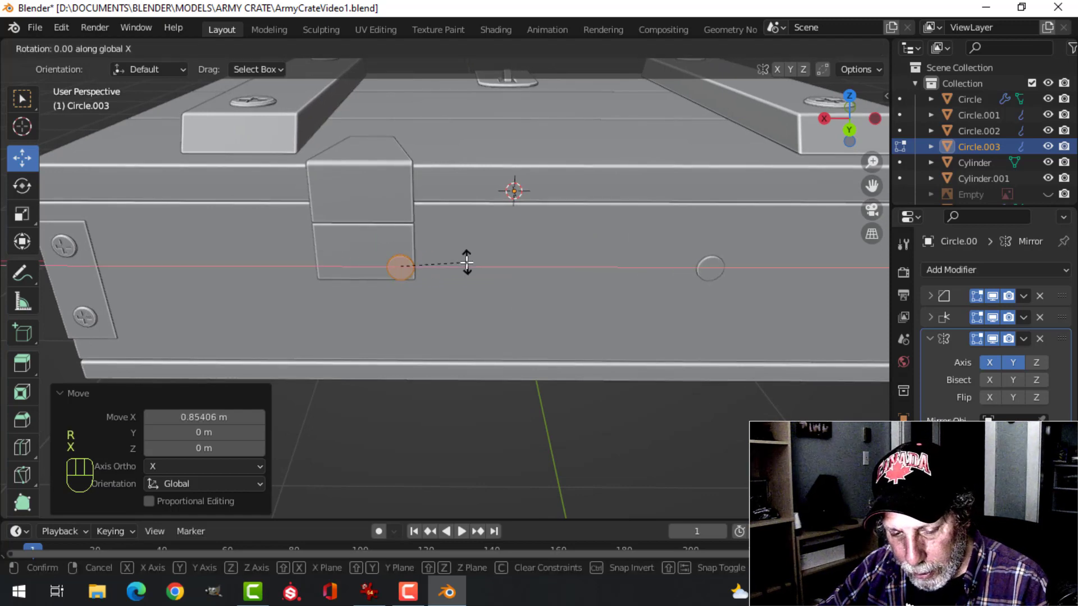
type("180")
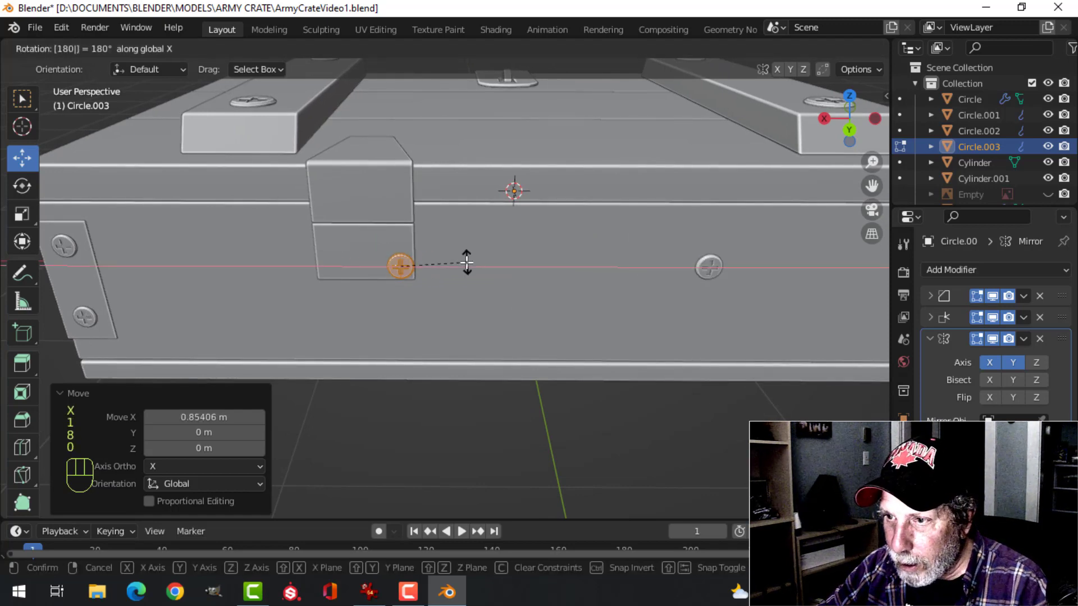
key("Return")
Position the screw head on the +X half of the lower hinge plate in back view and push it along Y toward the crate
key("ctrl+KP_1")
scroll(530, 253, "up", 3)
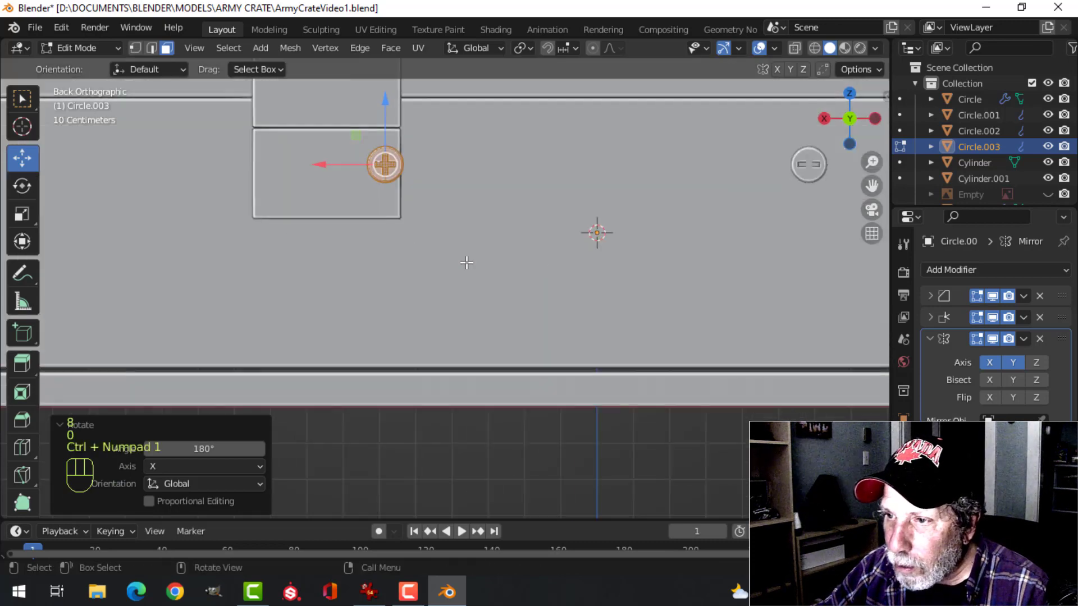
key("g")
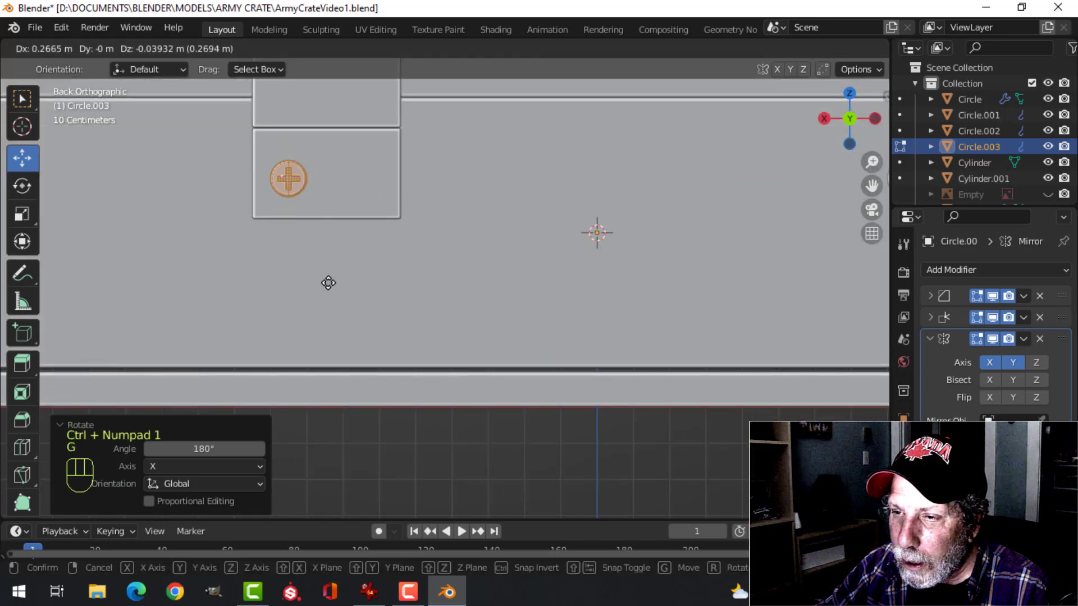
left_click(329, 284)
scroll(393, 267, "down", 4)
middle_click_drag(459, 254, 418, 314, "shift")
left_click_drag(482, 310, 459, 306)
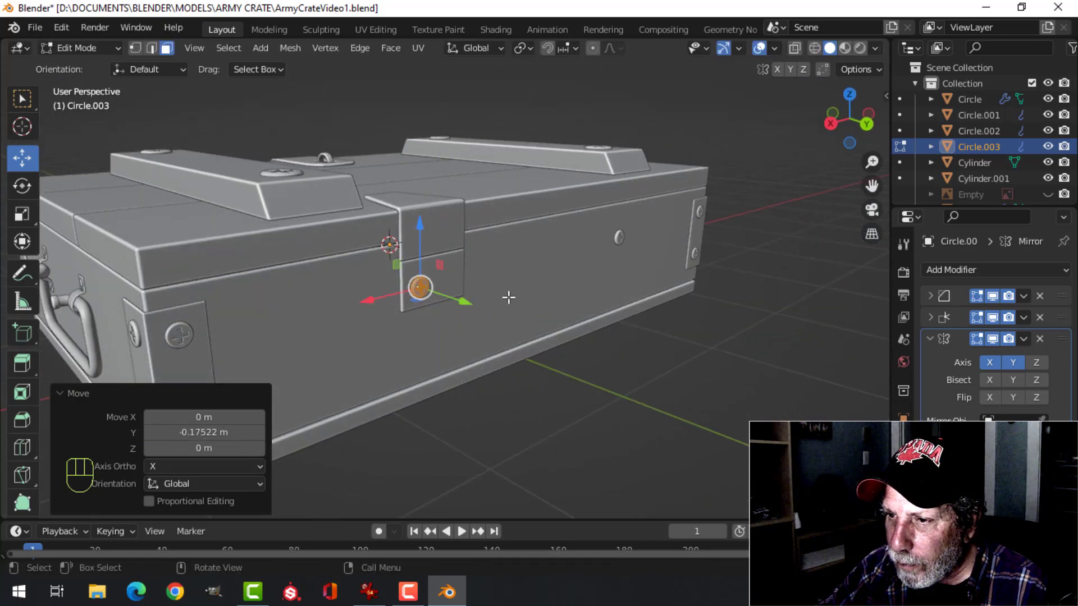
Show the crate in wireframe back view, leave Edit Mode and reveal the hidden reference image
scroll(507, 296, "up", 6)
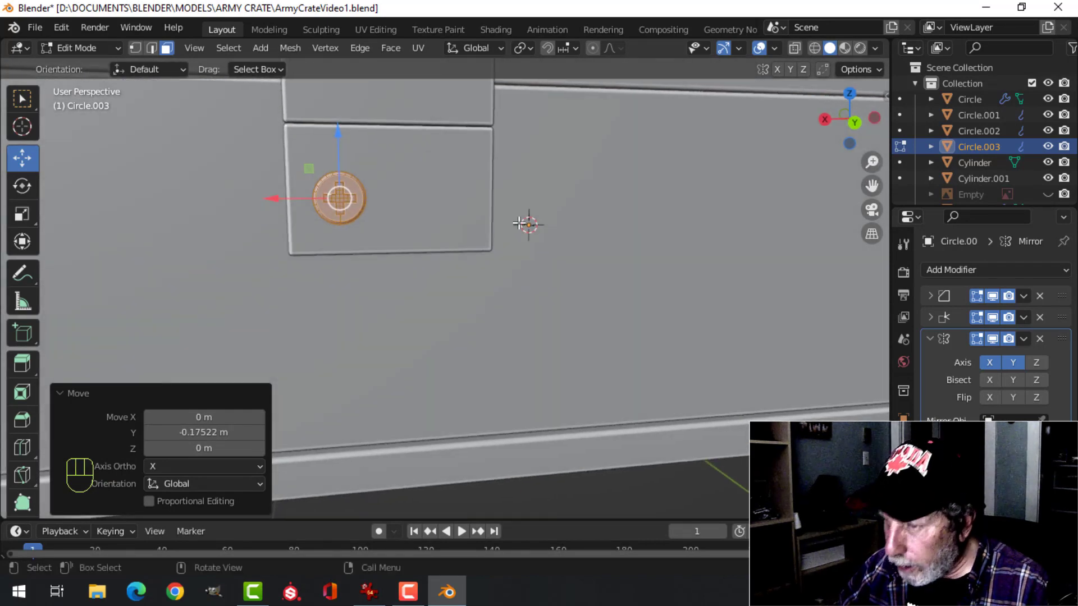
key("ctrl+KP_1")
key("z")
left_click(402, 230)
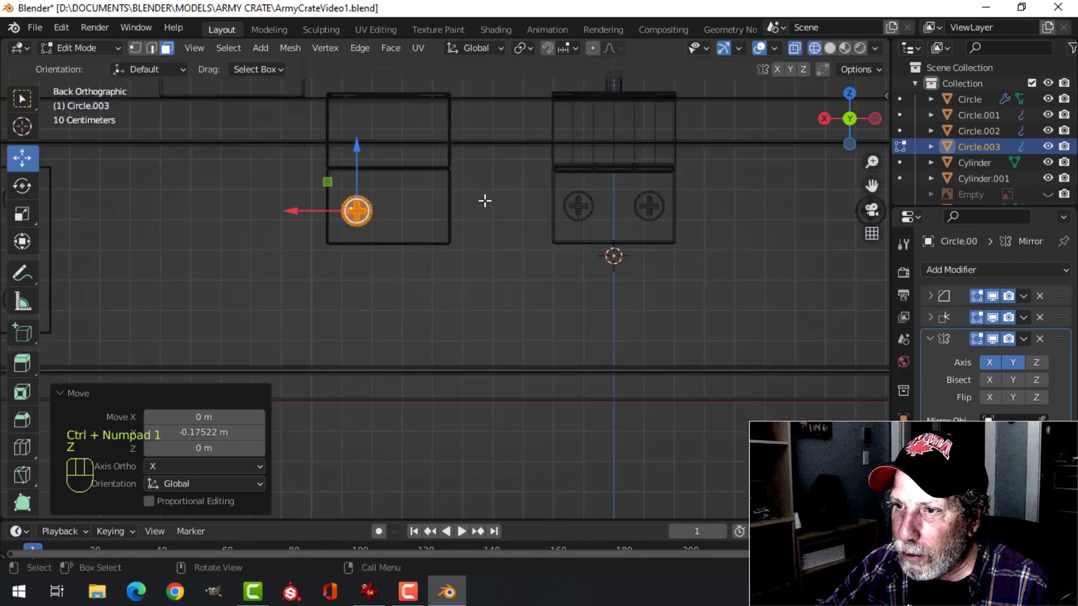
scroll(483, 200, "down", 4)
key("alt+h")
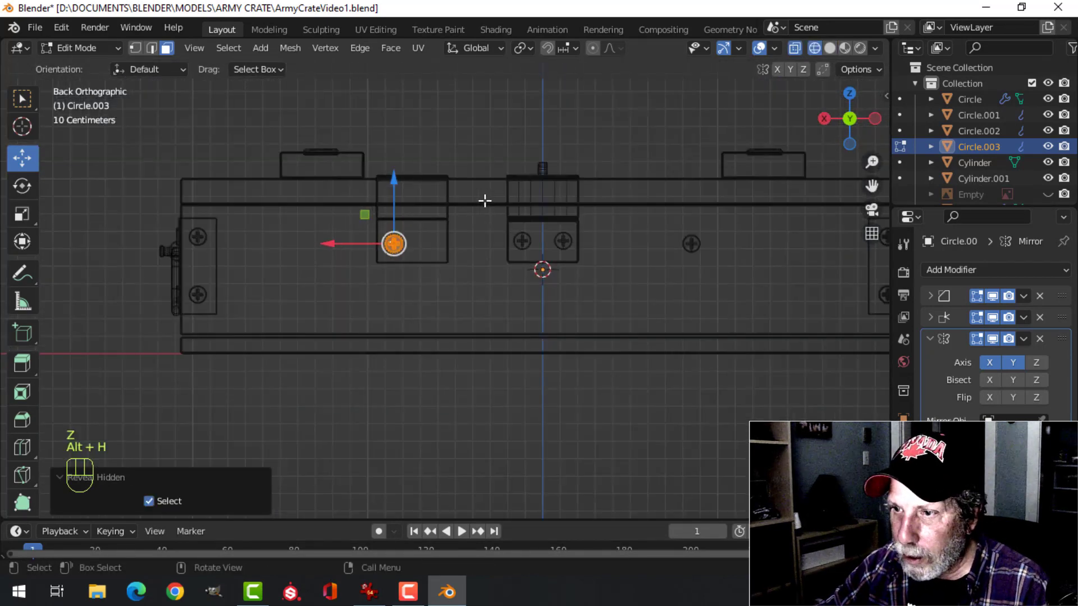
key("Tab")
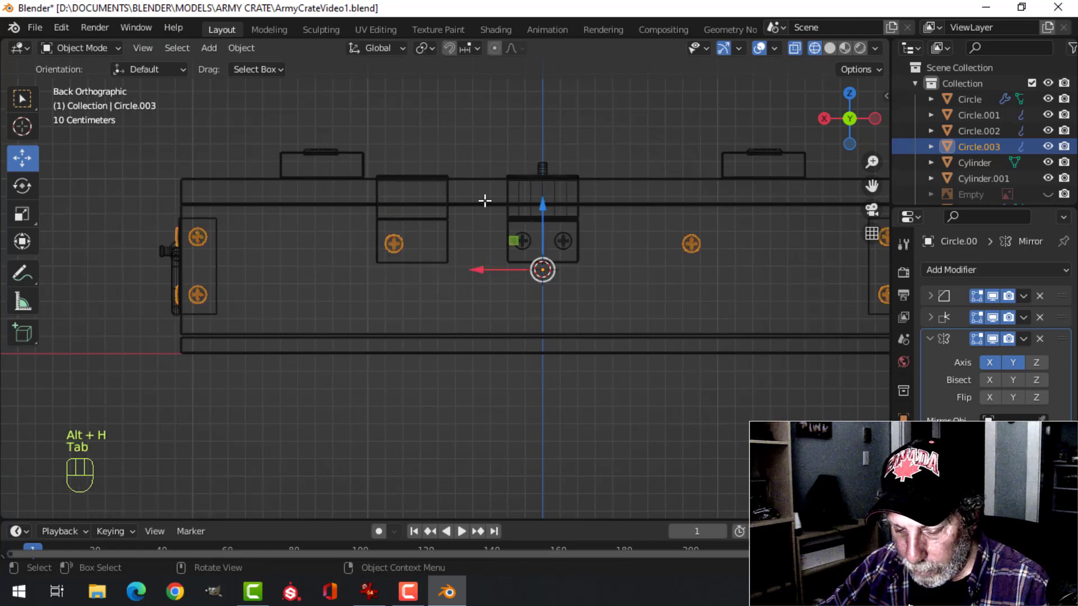
key("alt+h")
key("alt+a")
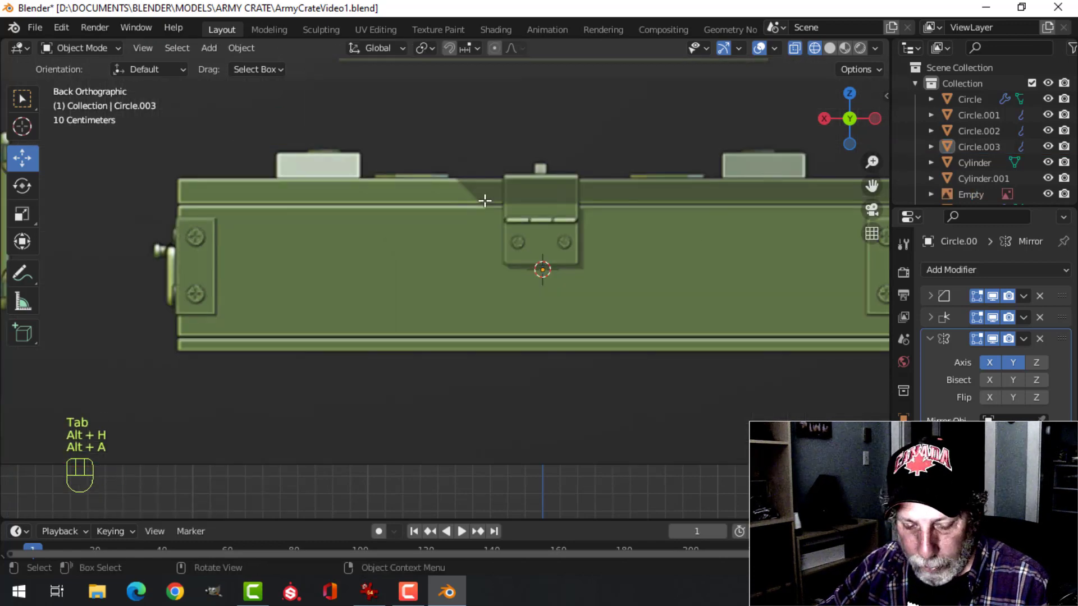
Examine the rear hinge screws in the reference image, and hide the image again
scroll(484, 201, "down", 6)
middle_click_drag(482, 183, 533, 303, "shift")
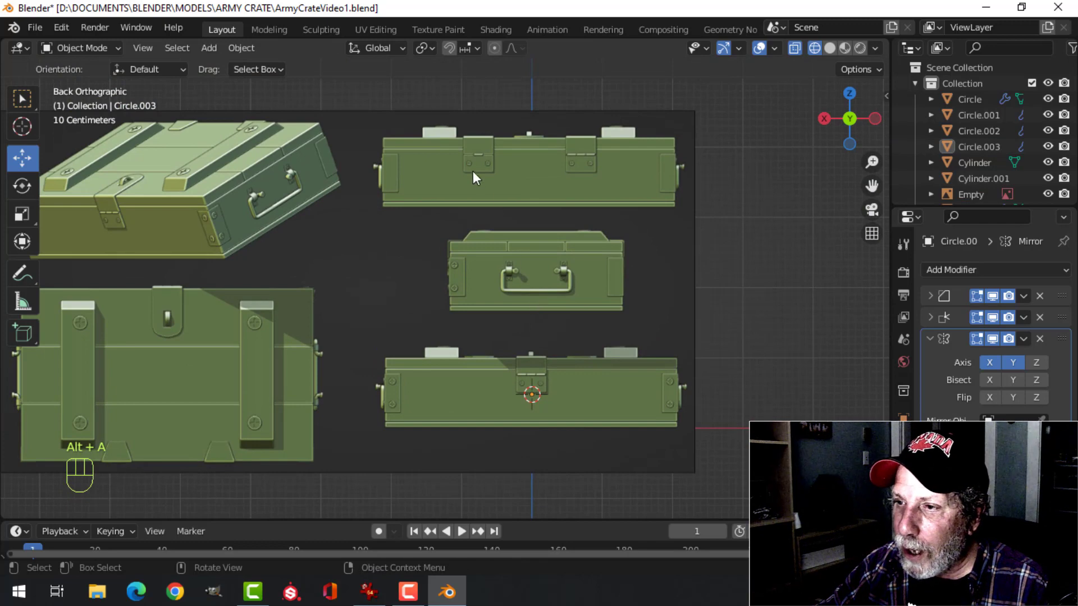
key("z")
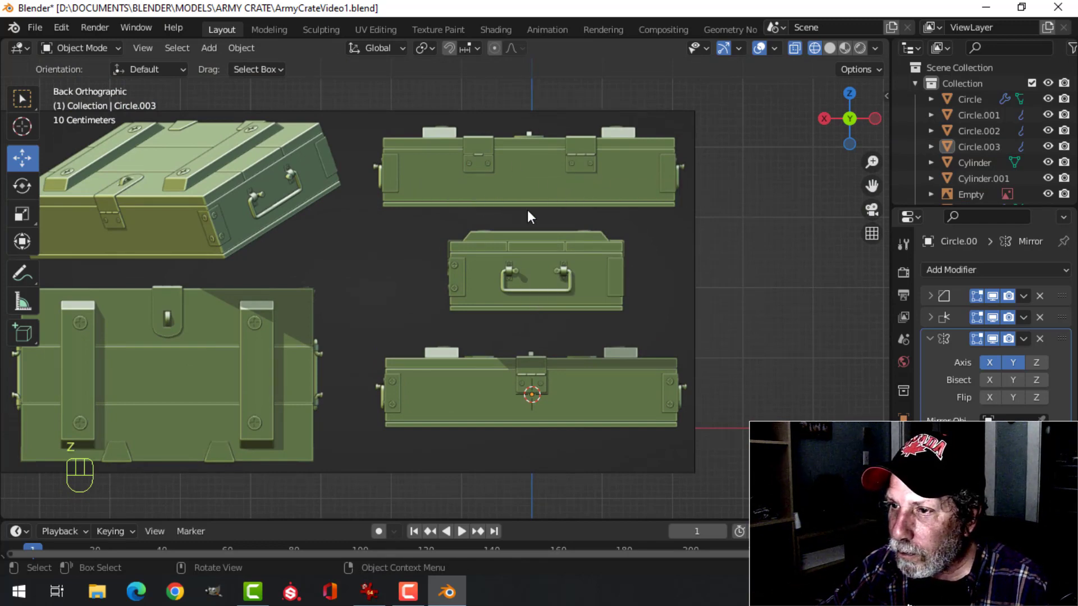
left_click(665, 176)
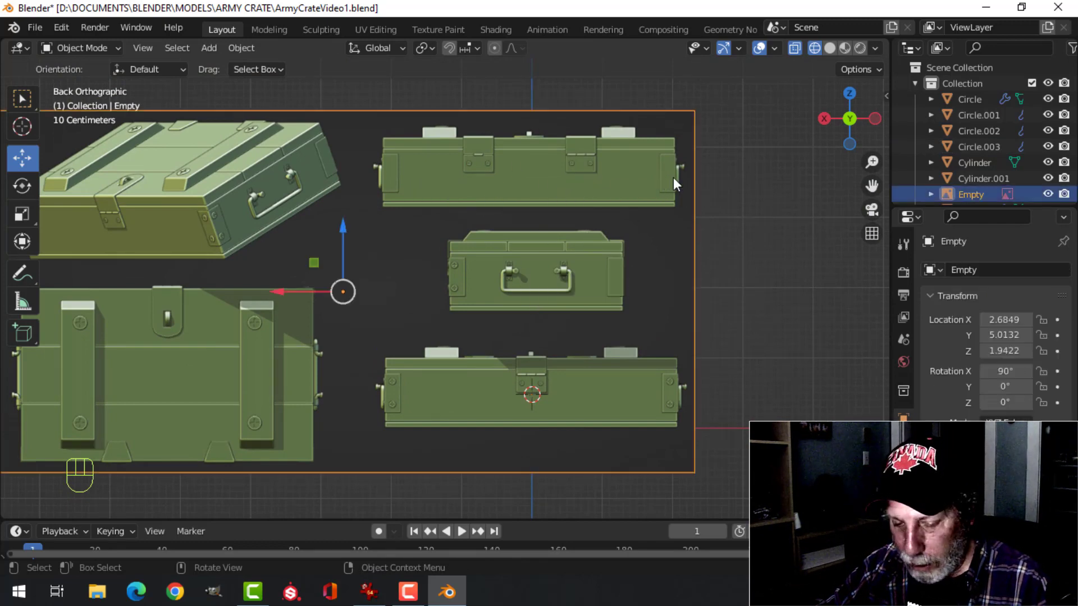
key("h")
scroll(534, 402, "up", 5)
middle_click_drag(531, 416, 528, 203, "shift")
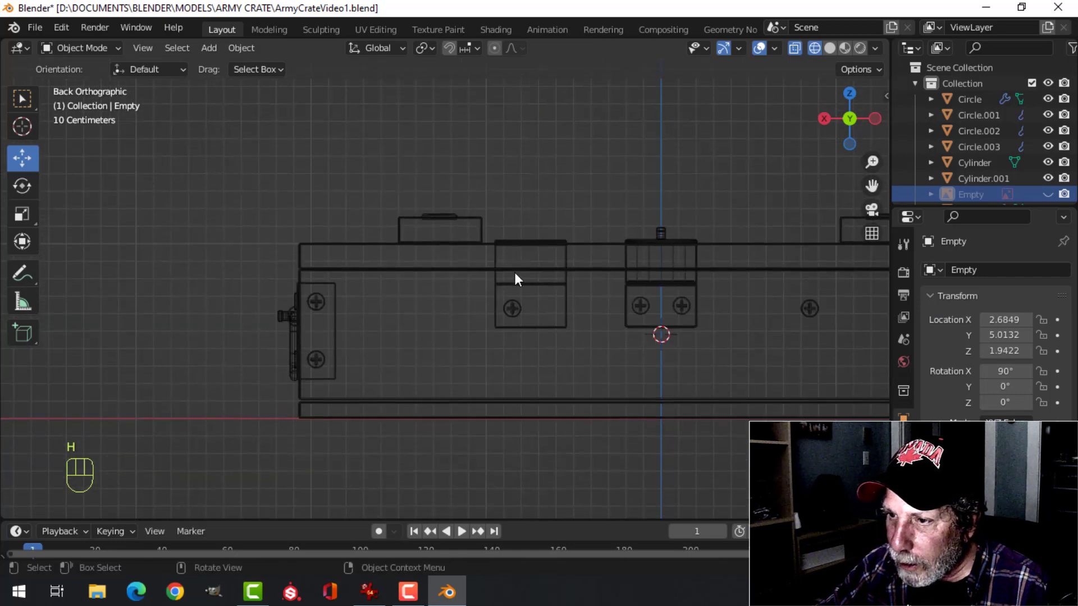
Scale the hinge screw head down to about 0.75 in Edit Mode
scroll(516, 275, "up", 3)
left_click(559, 321)
key("Tab")
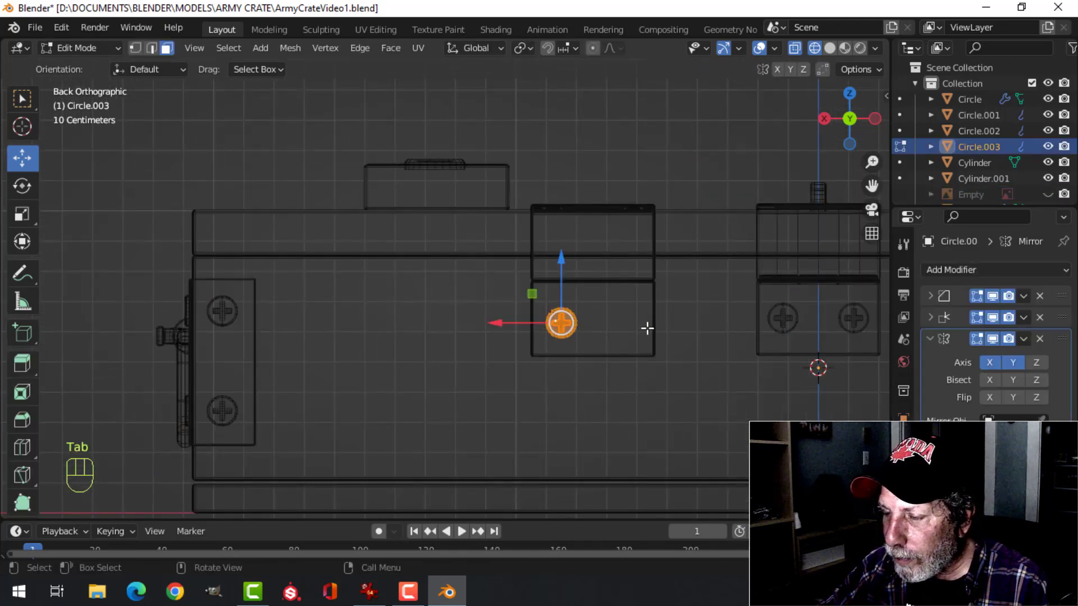
key("s")
left_click(631, 331)
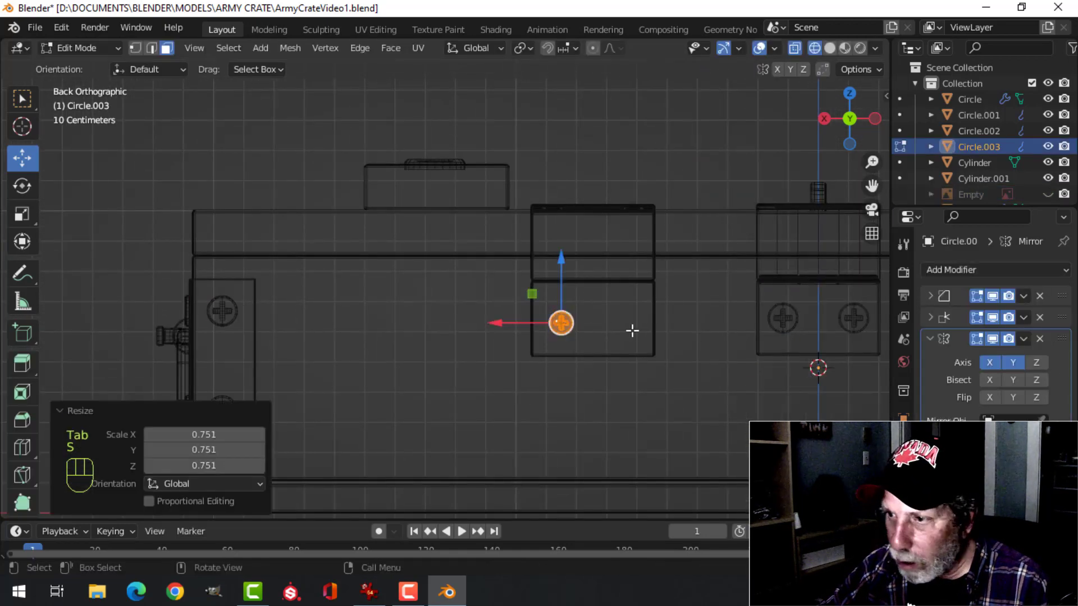
Return to solid shading, adjust the hinge screw head's depth against the plate and lower it slightly along Z
key("z")
left_click(716, 333)
mouse_move(606, 326)
middle_mouse_down()
mouse_move(680, 345)
mouse_move(419, 301)
mouse_move(501, 304)
middle_mouse_up()
scroll(681, 345, "up", 3)
left_click_drag(509, 294, 505, 298)
middle_click_drag(506, 298, 447, 292)
left_click_drag(435, 292, 431, 292)
left_click_drag(475, 239, 476, 254)
middle_click_drag(561, 277, 469, 276)
Duplicate the hinge screw head, move the copy about -0.22 m along X on the lower plate, and leave Edit Mode
key("shift+d")
left_click(349, 277)
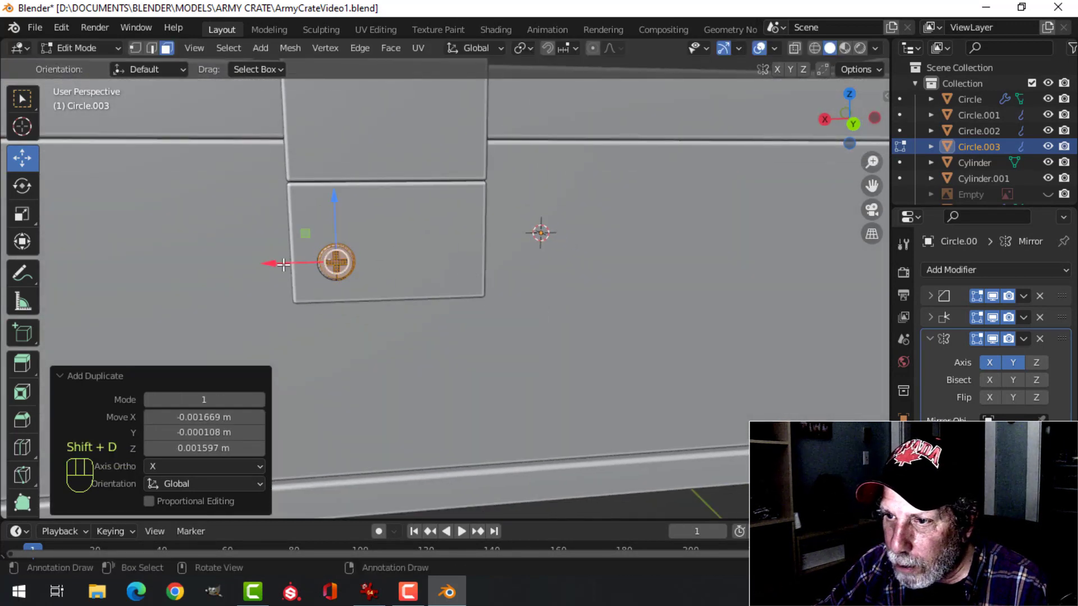
left_click_drag(284, 265, 397, 270)
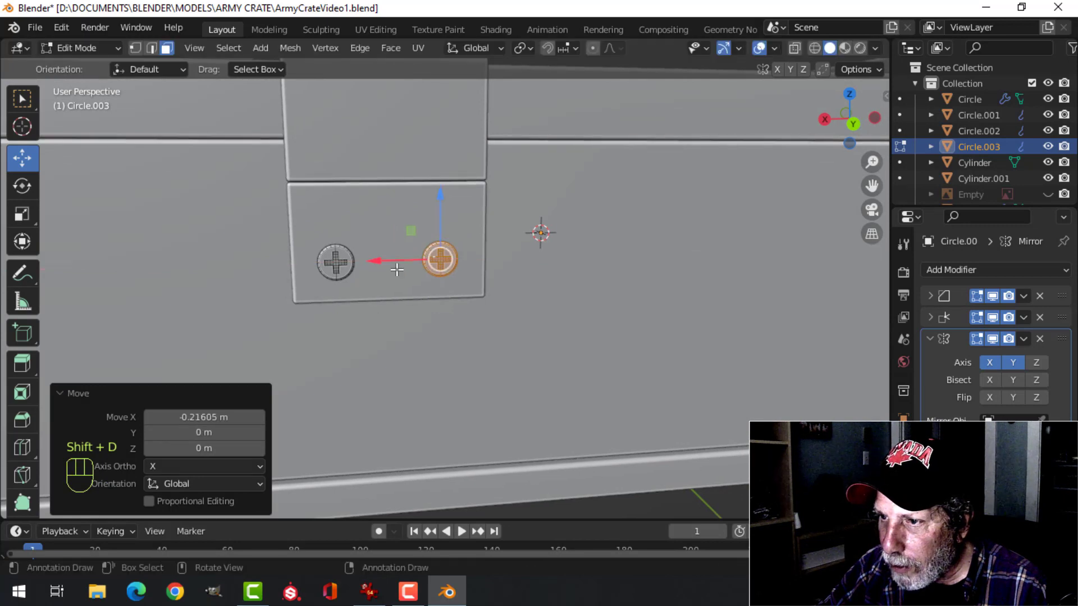
scroll(545, 298, "down", 5)
key("Tab")
key("alt+a")
scroll(453, 231, "up", 3)
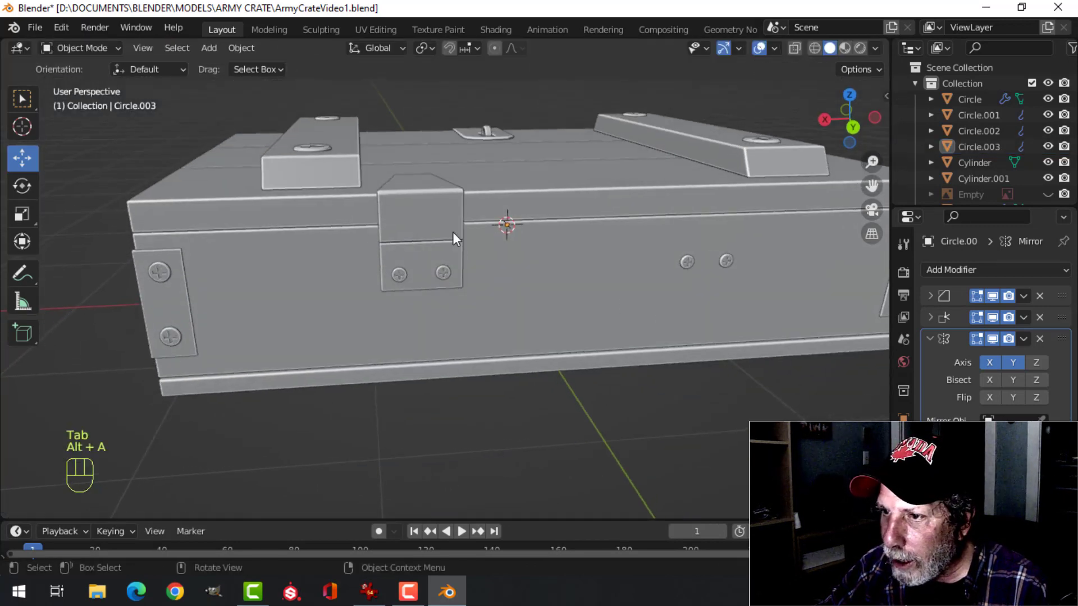
Add a Mirror modifier to the rear hinge plate
left_click(454, 235)
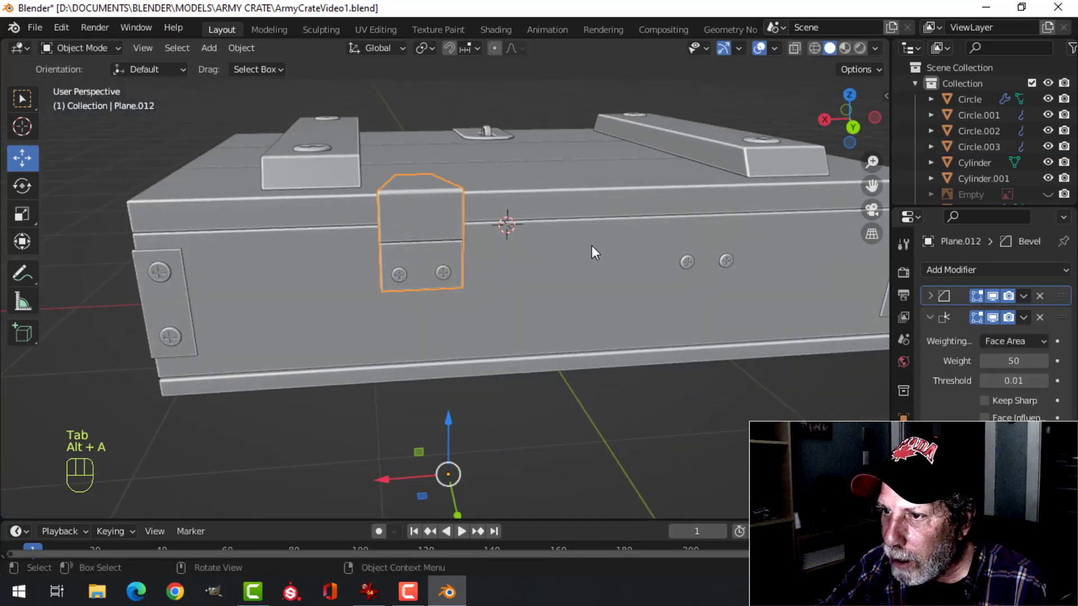
left_click(960, 271)
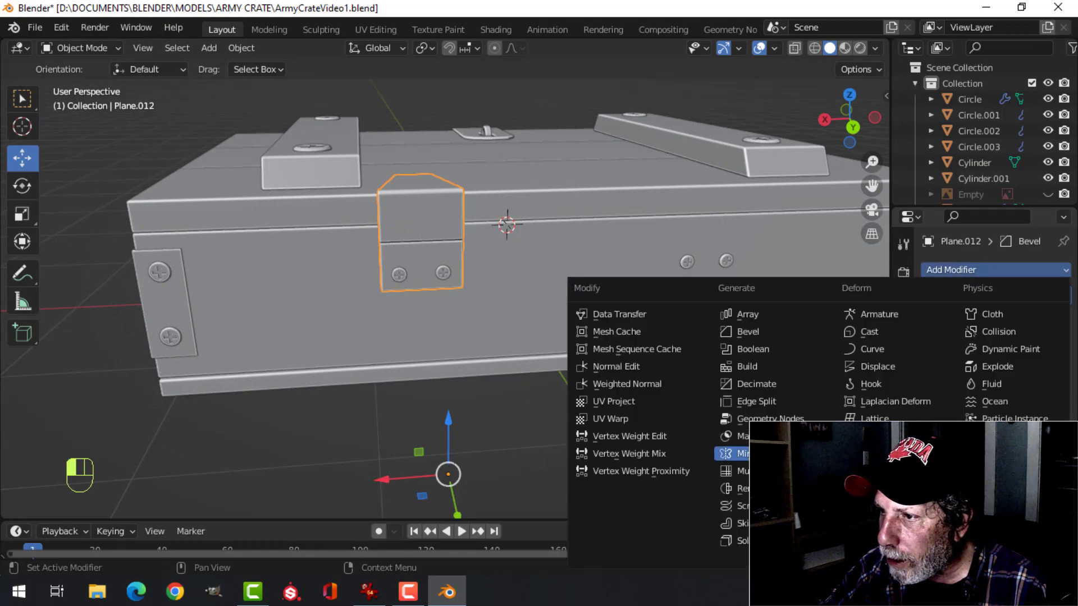
left_click(730, 454)
middle_click_drag(722, 318, 703, 320, "shift")
left_click(1014, 488)
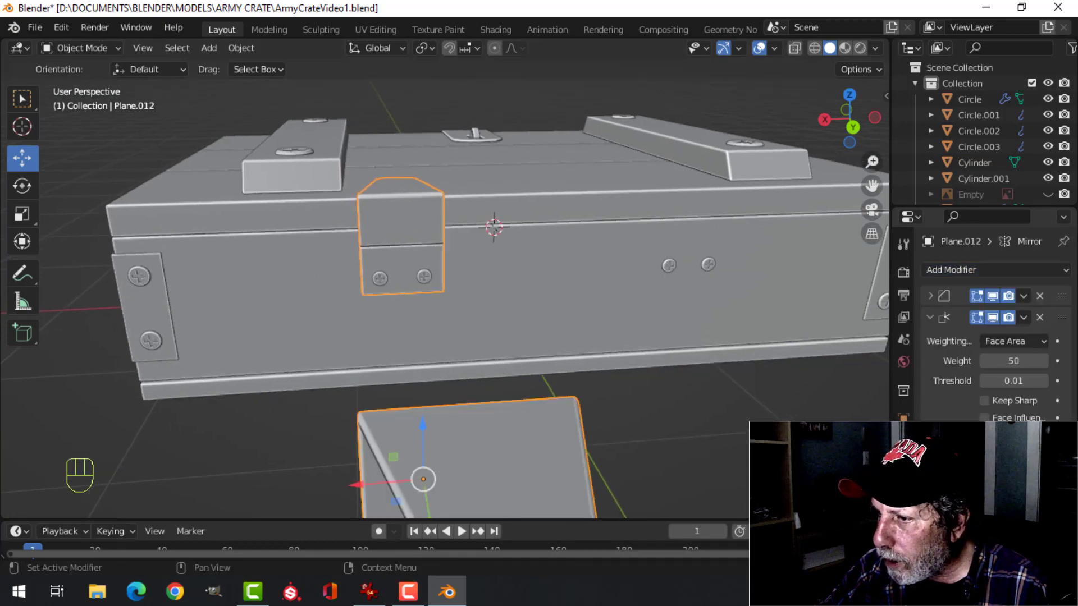
scroll(619, 386, "down", 6)
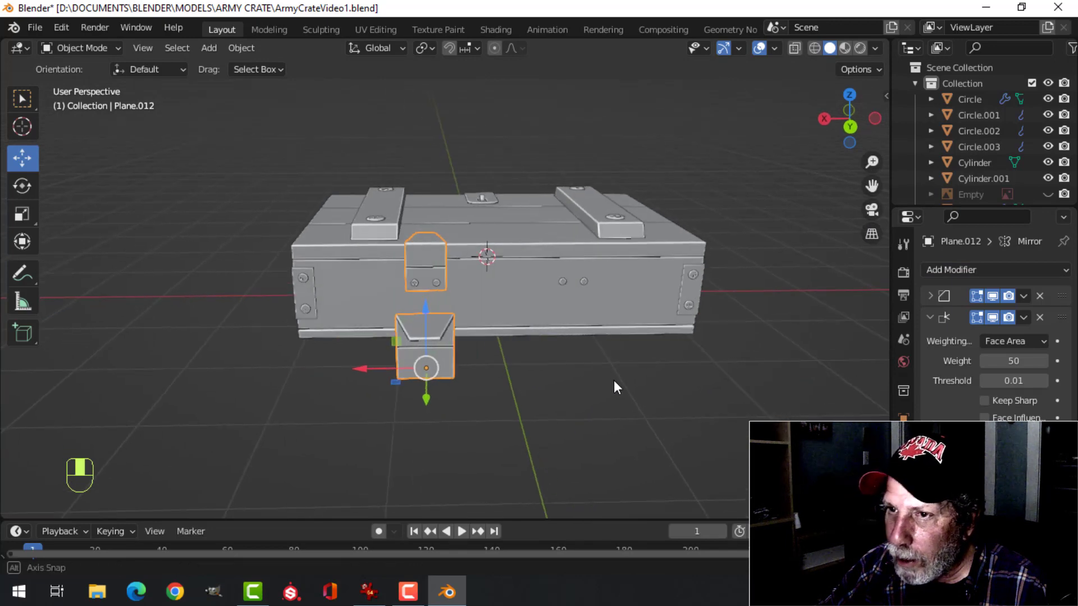
Set the rear hinge plate's origin to the 3D cursor and mirror the plate along the X axis only
left_click(242, 48)
mouse_move(262, 83)
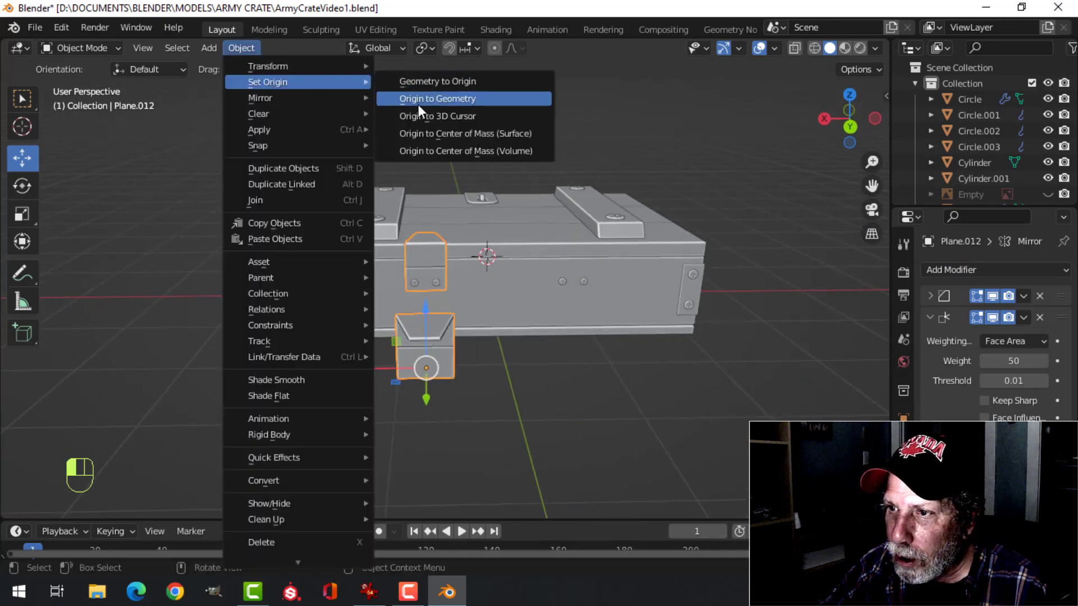
left_click(429, 116)
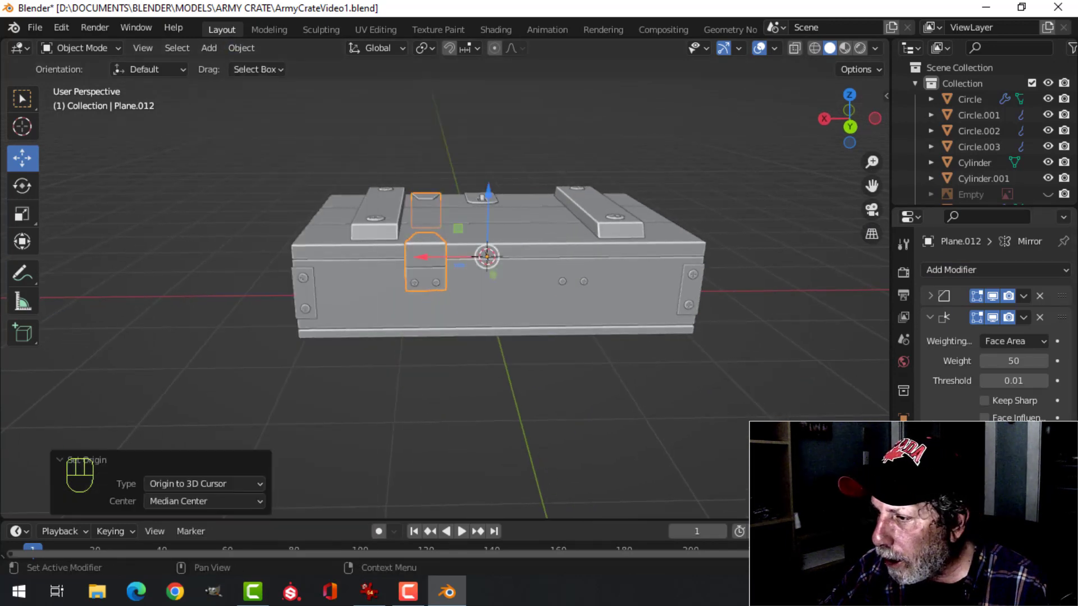
left_click(1014, 489)
key("alt+a")
Check the mirrored hinge plates around and inside the crate, and save the file
middle_click_drag(669, 311, 544, 224)
scroll(675, 321, "up", 4)
middle_click_drag(575, 201, 434, 233)
scroll(406, 244, "up", 2)
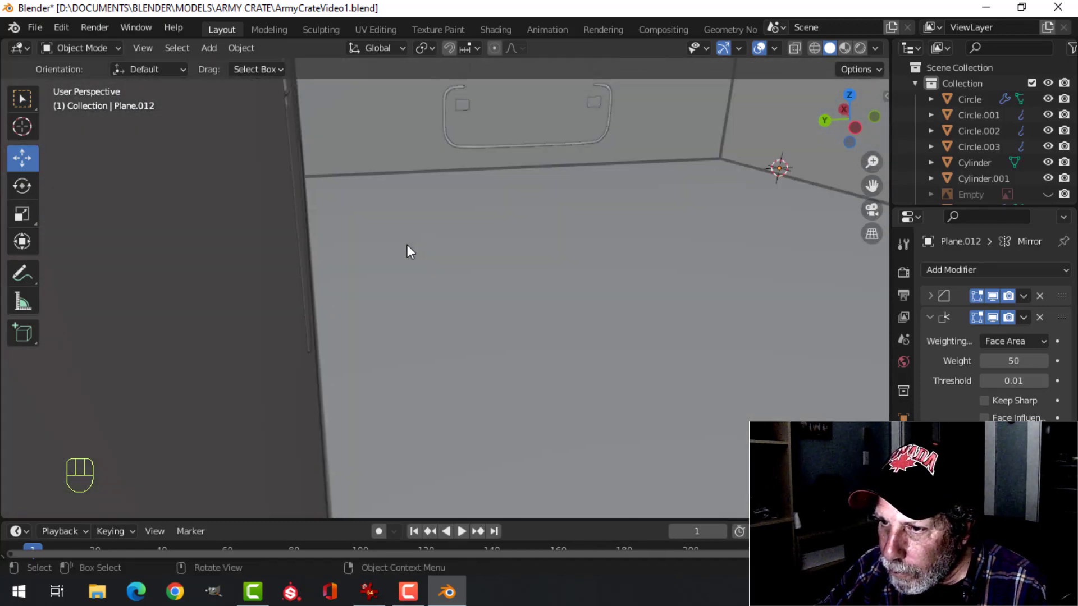
scroll(408, 245, "down", 6)
middle_click_drag(640, 240, 605, 208)
scroll(467, 256, "down", 5)
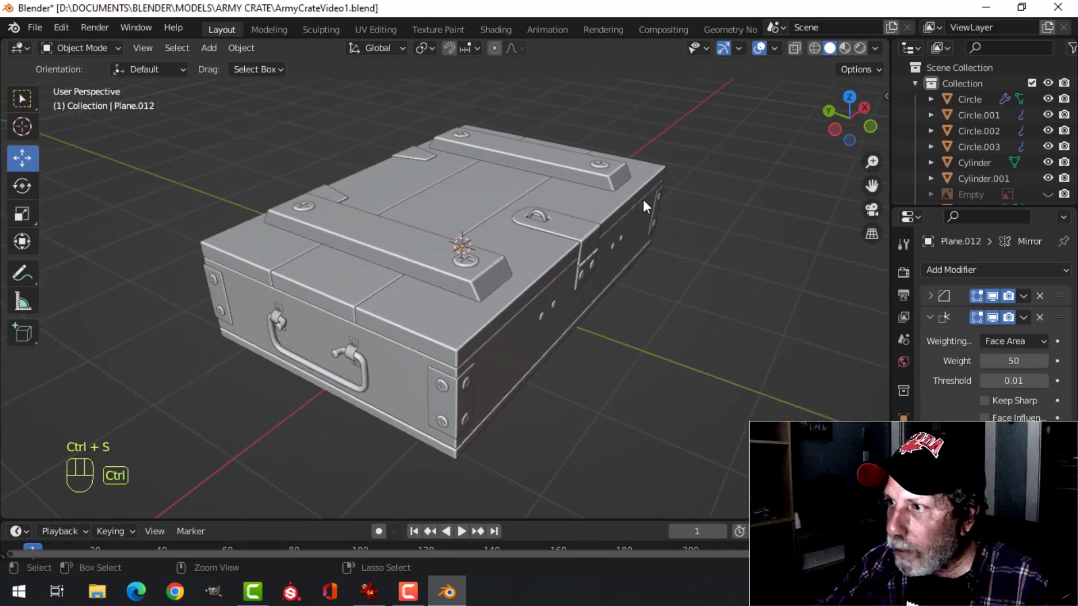
key("ctrl+s")
Check the crate's normals with the Face Orientation overlay and switch the overlay off again
left_click(775, 48)
left_click(694, 335)
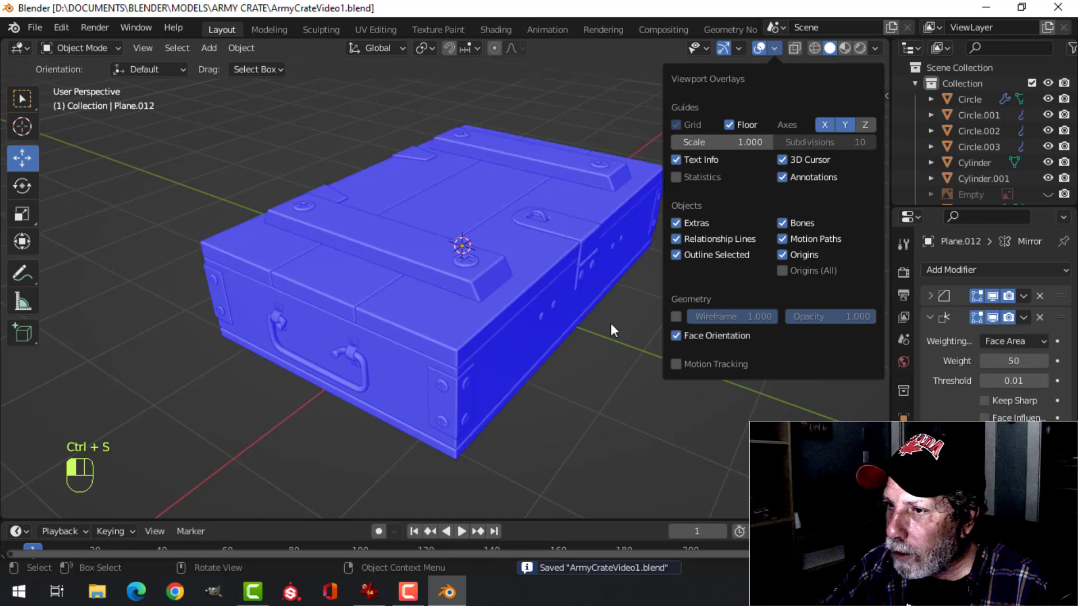
middle_click_drag(610, 322, 590, 185)
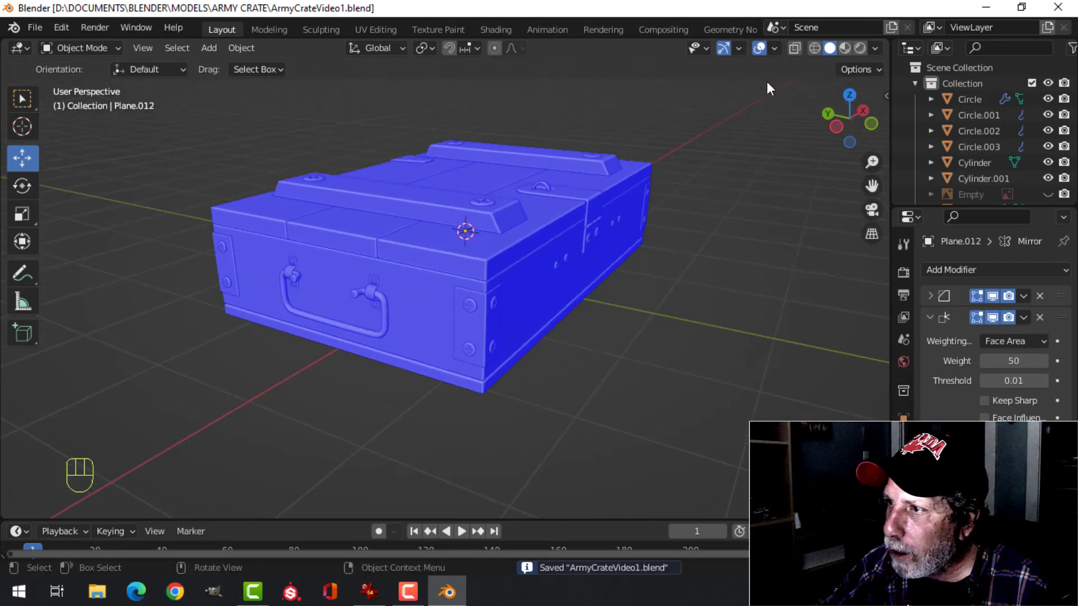
left_click(779, 47)
left_click(695, 336)
Enable Shadow in the viewport shading and choose the third Studio light preset
scroll(570, 244, "down", 3)
middle_click_drag(570, 243, 767, 194)
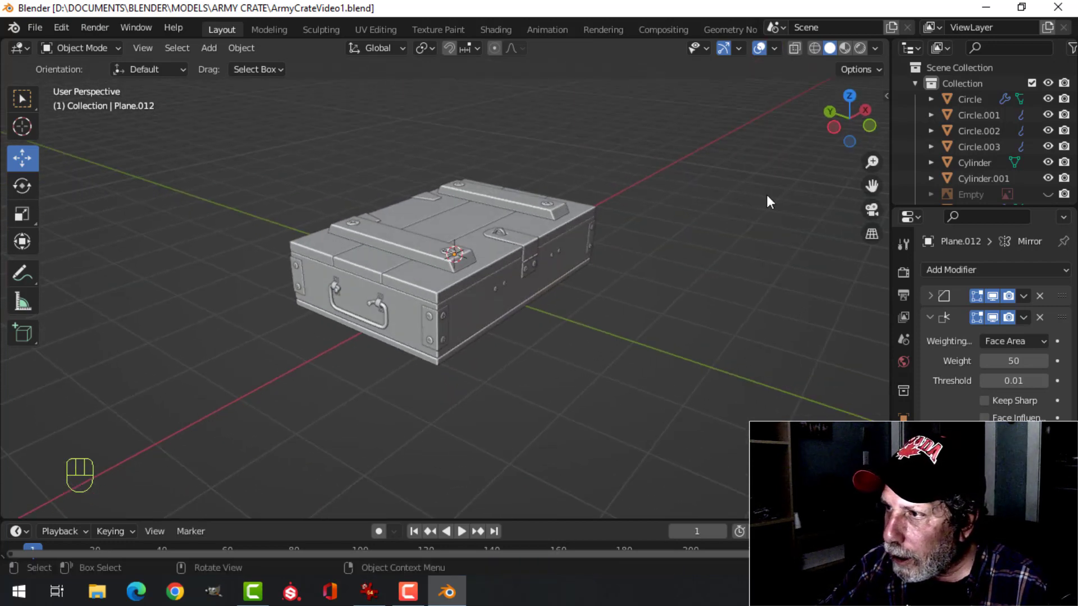
left_click(874, 47)
left_click(784, 386)
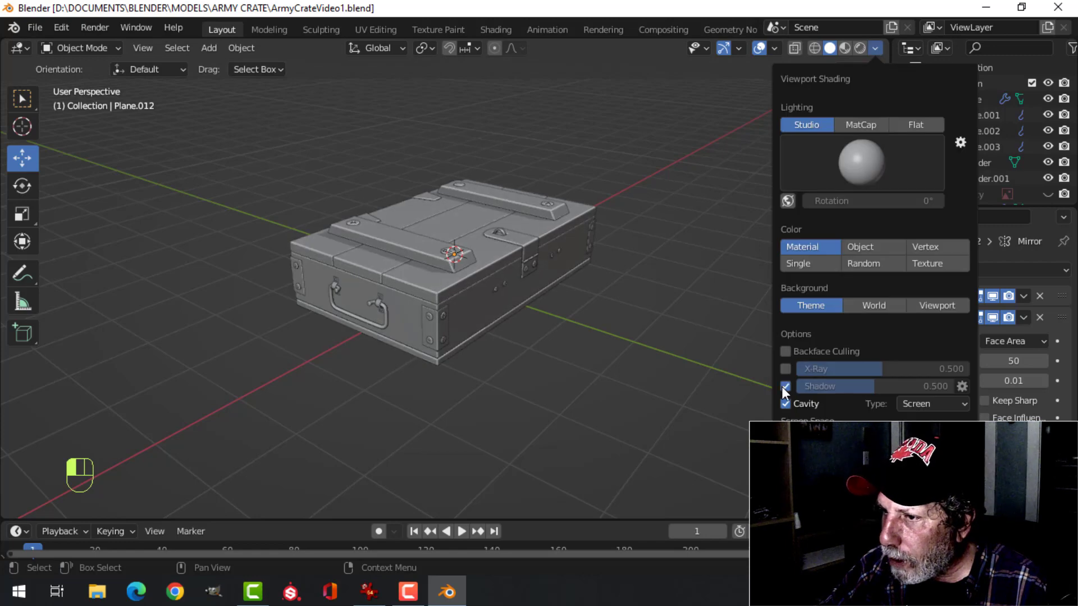
left_click(833, 175)
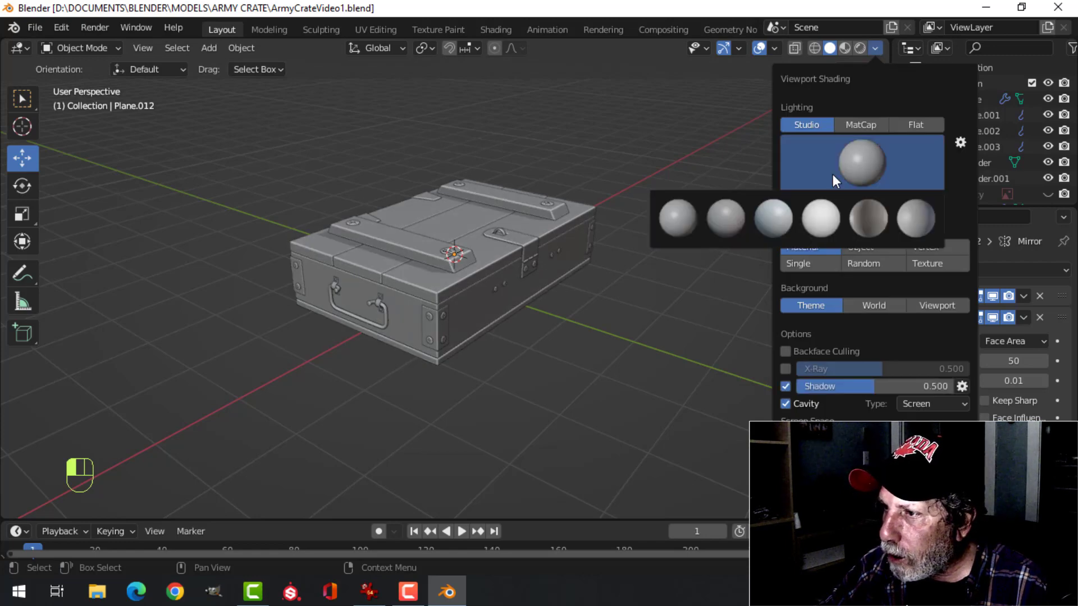
left_click(778, 225)
Hide the gizmos and overlays, unhide all objects, and examine the crate's screws and lock side
scroll(667, 238, "up", 4)
mouse_move(667, 237)
middle_mouse_down("shift")
mouse_move(695, 226)
mouse_move(681, 220)
middle_mouse_up("shift")
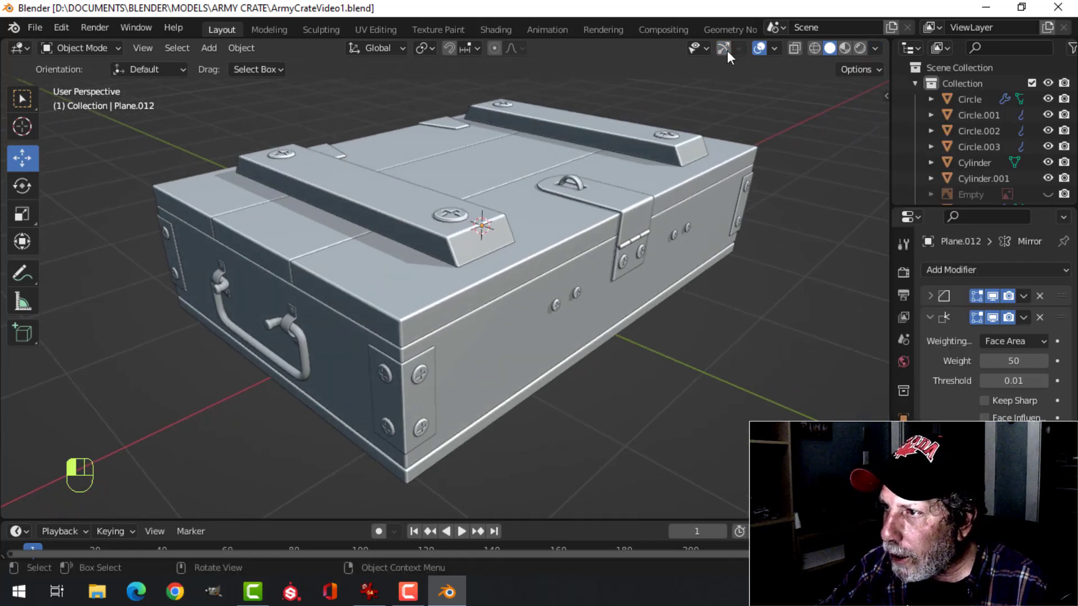
middle_click_drag(730, 123, 598, 231)
key("alt+h")
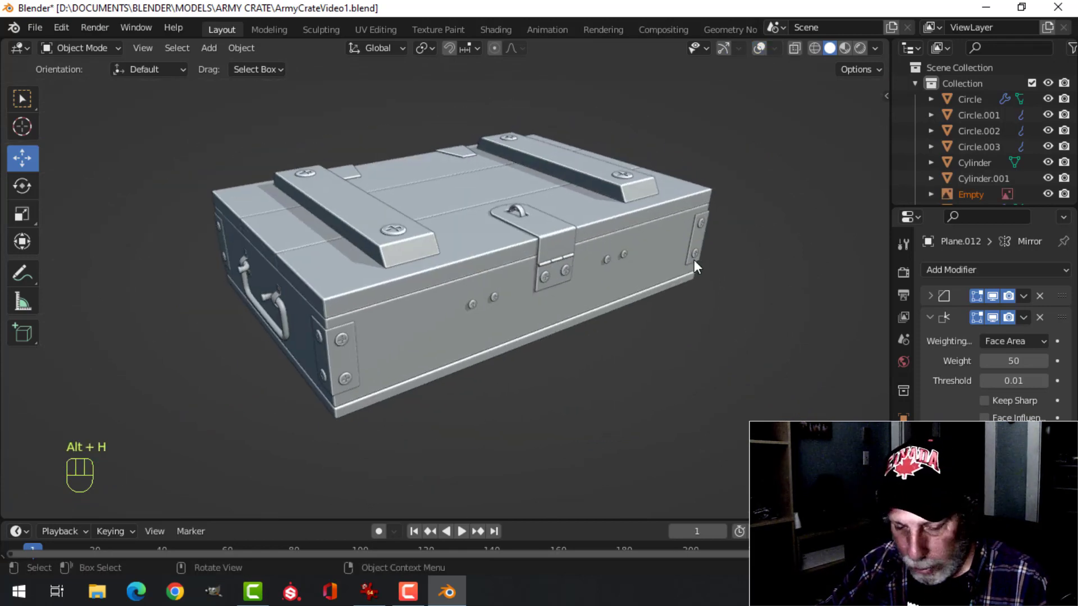
scroll(578, 332, "up", 3)
scroll(573, 325, "down", 1)
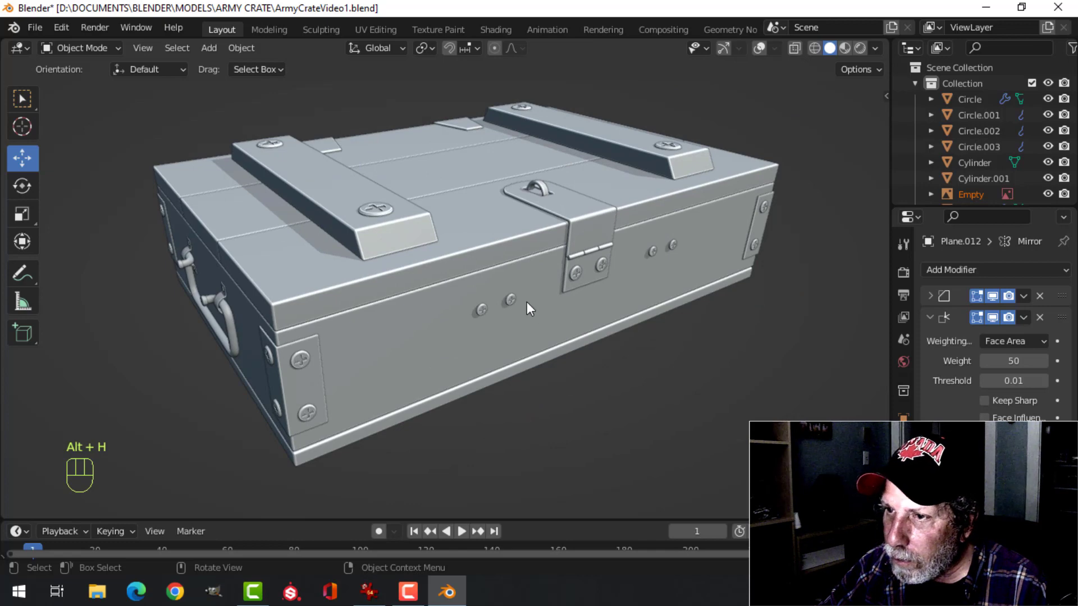
middle_click_drag(527, 302, 483, 236)
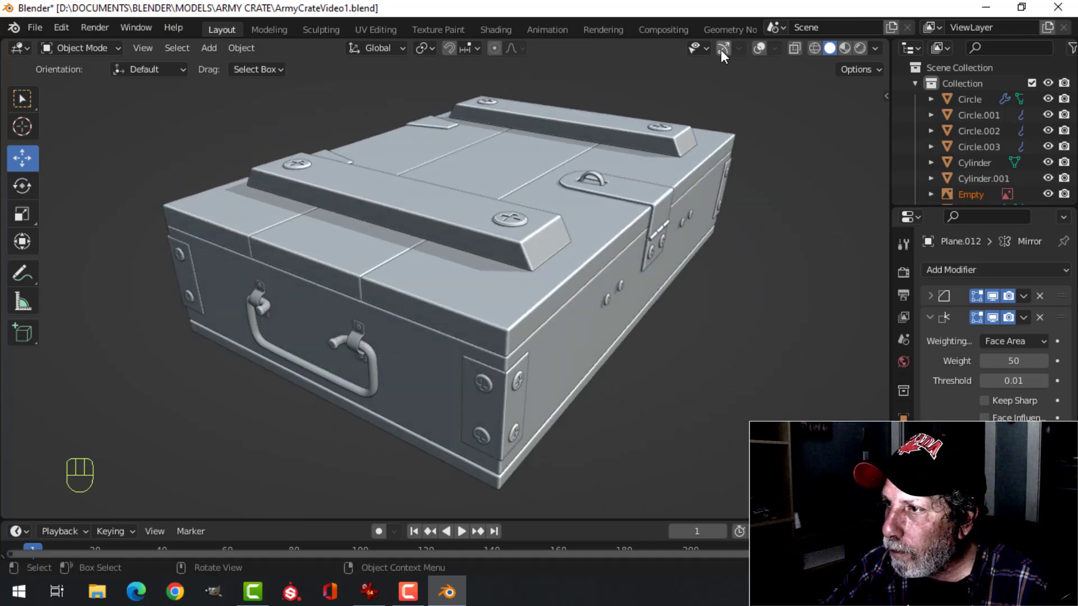
Turn the gizmos and overlays back on and open the rear hinge screws' object in Edit Mode
left_click(757, 46)
middle_click_drag(526, 202, 589, 224)
middle_click_drag(425, 281, 477, 232)
scroll(478, 232, "up", 2)
left_click(471, 187)
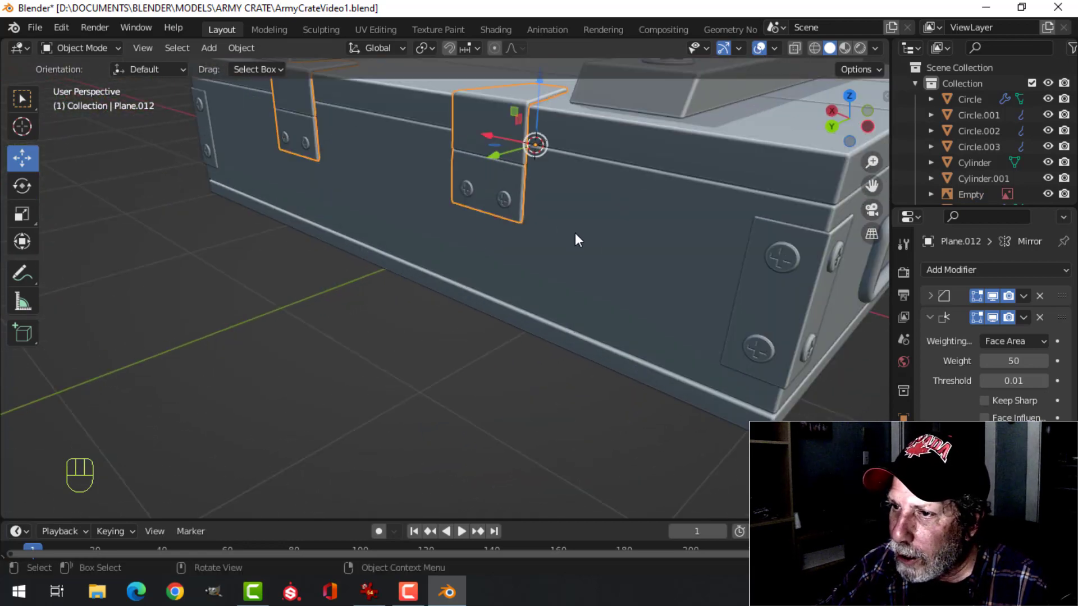
left_click(467, 189)
key("Tab")
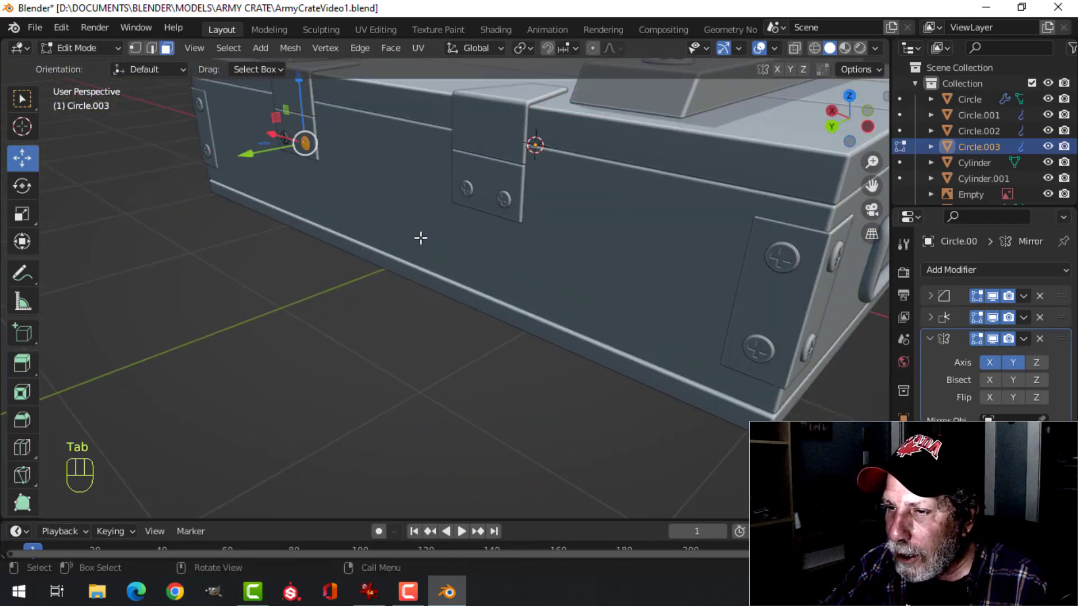
Separate the two rear hinge screws, including all linked geometry, into their own object and return to Object Mode
middle_click_drag(344, 229, 387, 270, "shift")
middle_click_drag(387, 270, 460, 267)
scroll(460, 267, "up", 3)
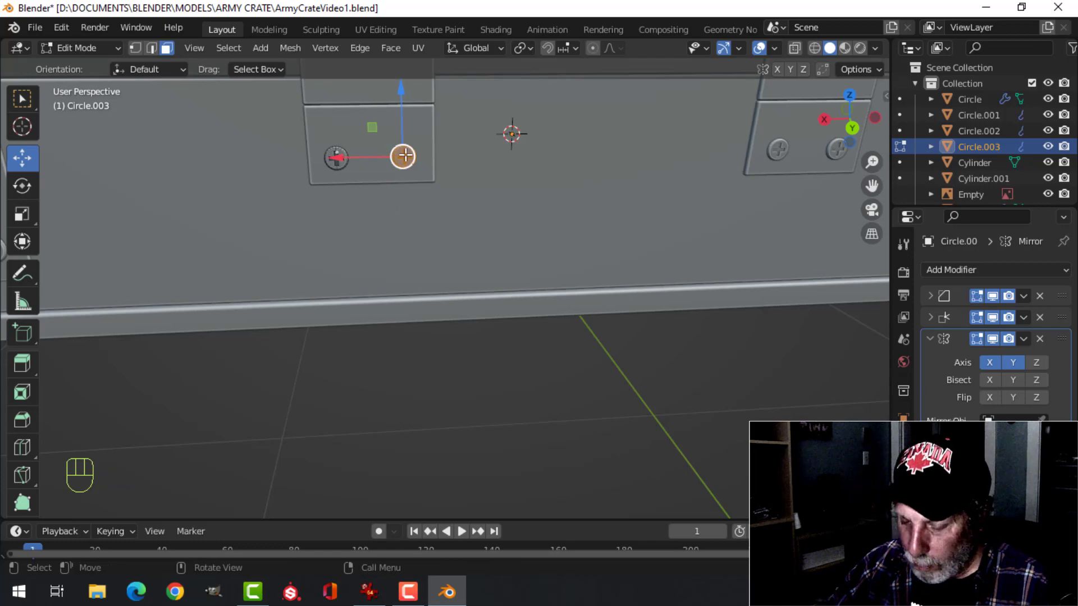
key("ctrl+l")
key("p")
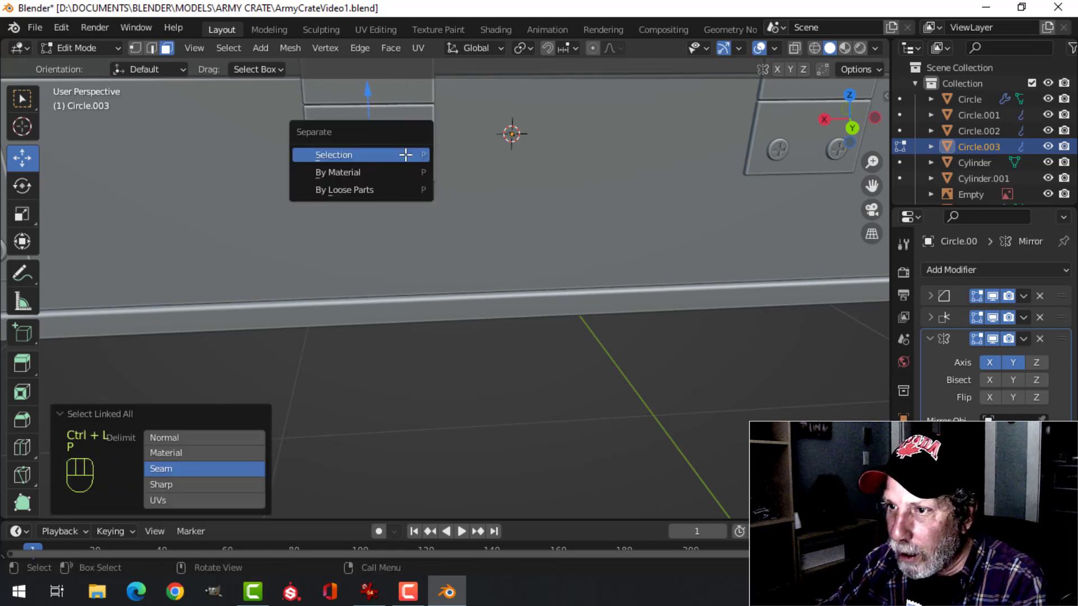
left_click(406, 156)
key("Tab")
key("alt+a")
scroll(473, 235, "up", 1)
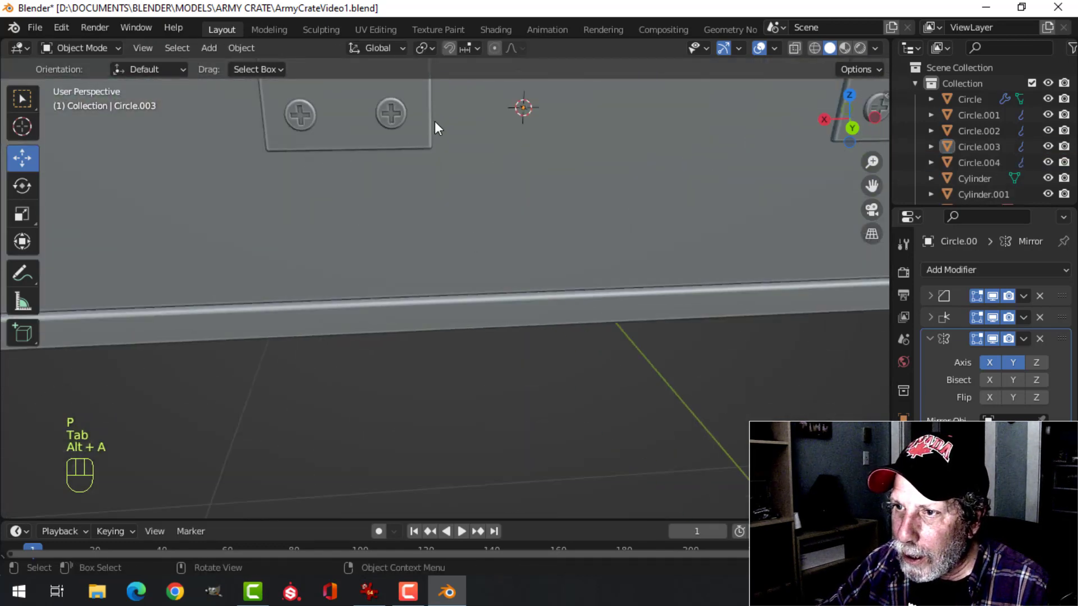
Turn off the Y axis in the separated hinge screws' Mirror modifier, keeping only X, and save the file
left_click(399, 117)
scroll(440, 156, "down", 4)
scroll(525, 182, "down", 4)
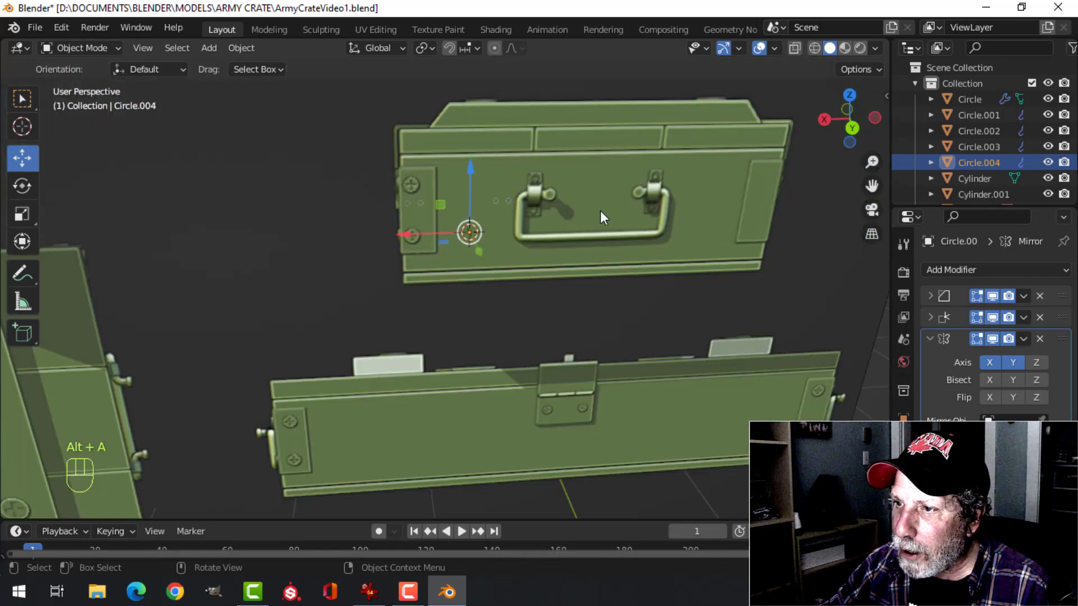
middle_click_drag(601, 211, 326, 210)
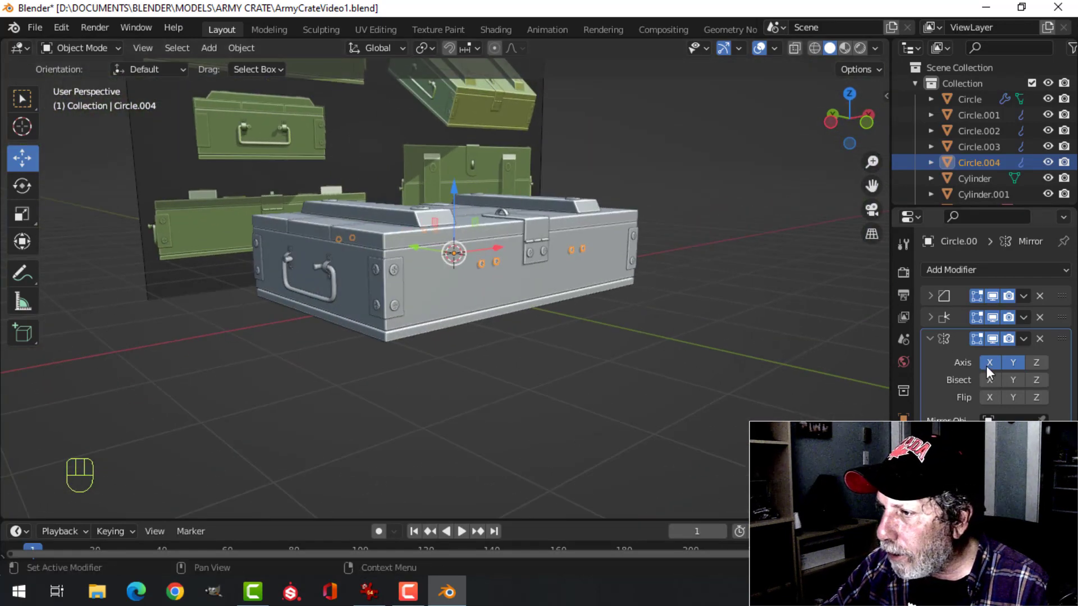
key("alt+a")
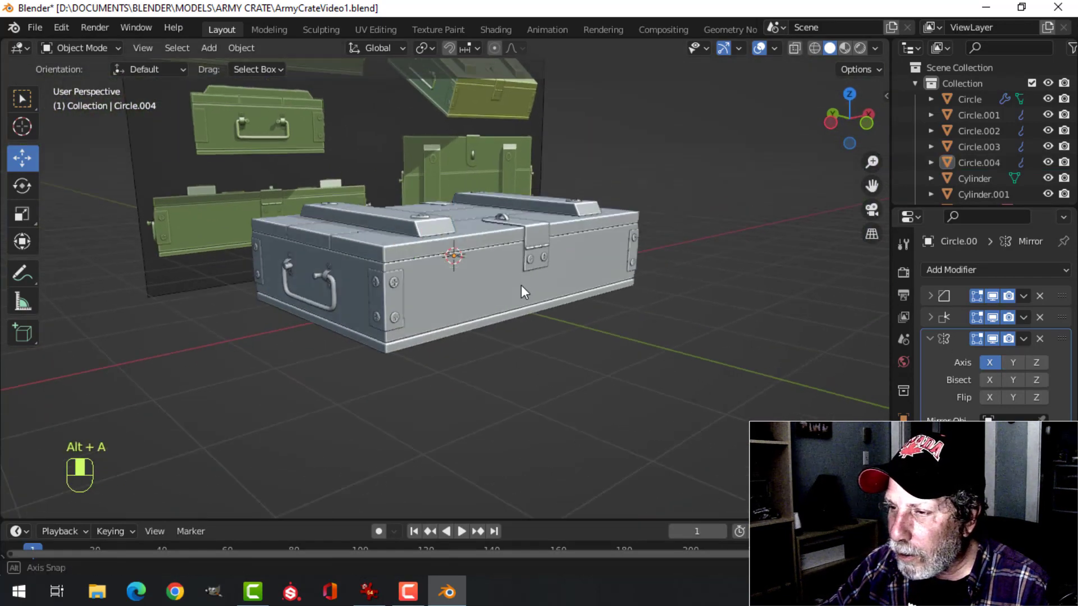
middle_click_drag(521, 286, 523, 291)
key("ctrl+s")
Hide the gizmos and overlays and examine the crate from all sides
left_click(718, 49)
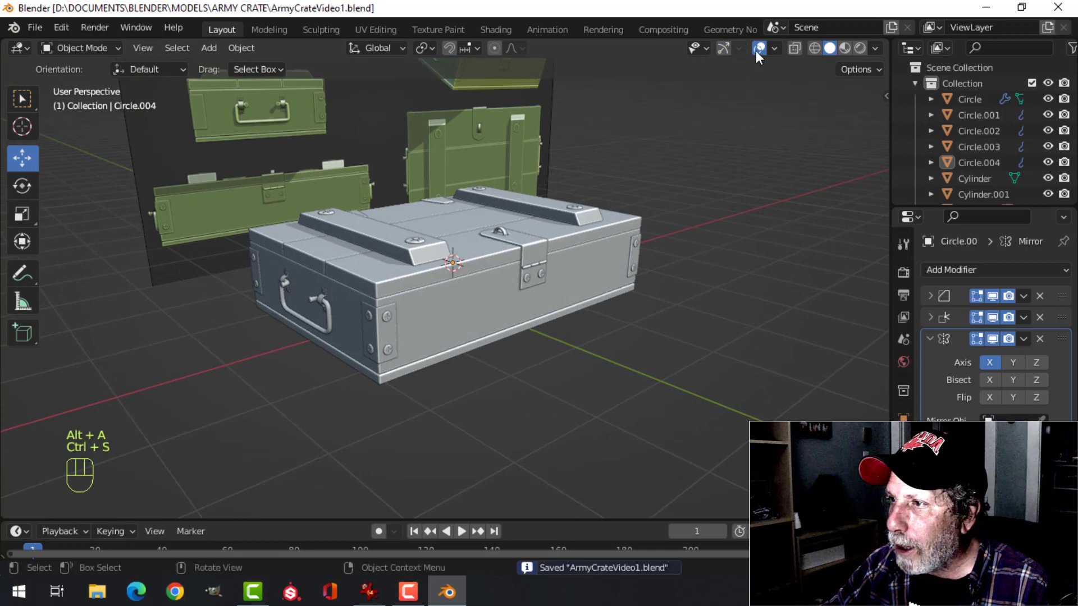
left_click(756, 50)
scroll(733, 197, "up", 5)
scroll(706, 233, "down", 5)
middle_click_drag(735, 209, 667, 272, "shift")
scroll(643, 294, "up", 3)
scroll(673, 226, "down", 1)
middle_click_drag(673, 225, 467, 251)
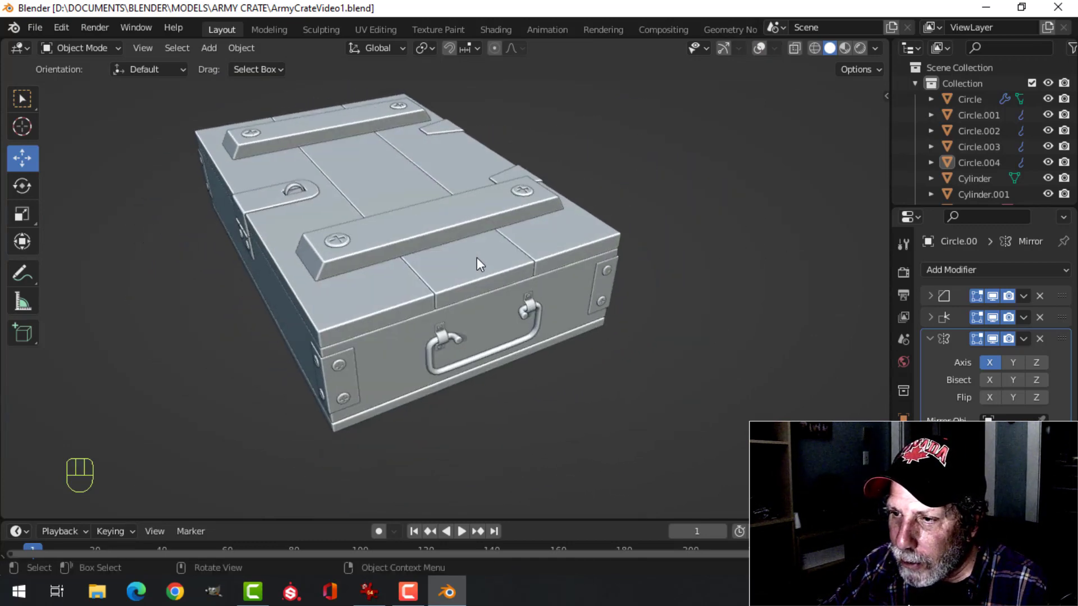
scroll(473, 297, "up", 3)
middle_click_drag(558, 297, 518, 256)
scroll(537, 249, "down", 5)
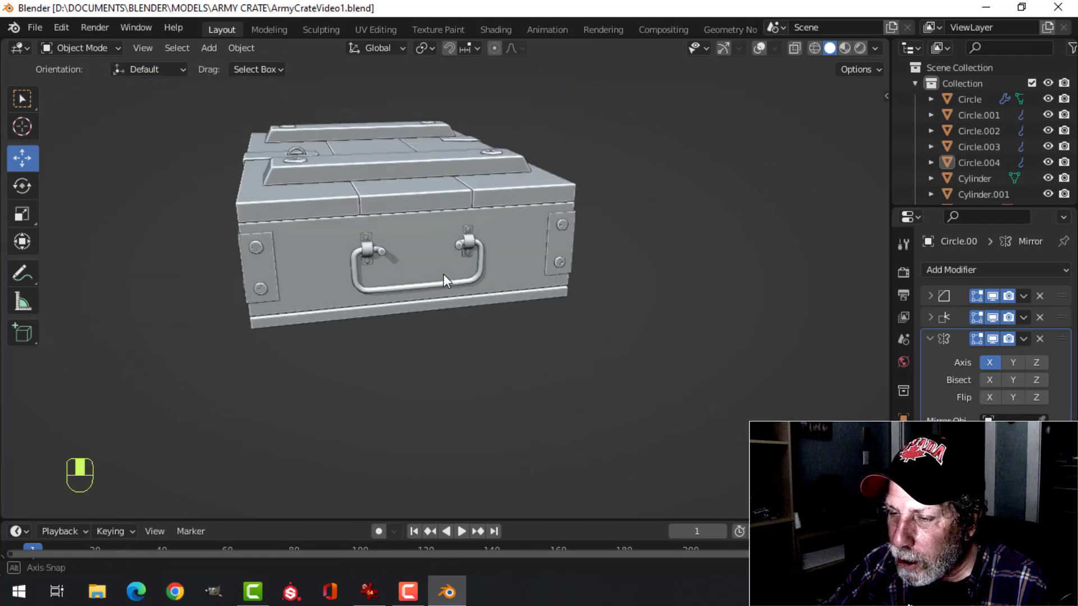
middle_click_drag(443, 274, 668, 287)
middle_click_drag(573, 255, 584, 292, "shift")
scroll(584, 292, "up", 1)
middle_click_drag(584, 292, 469, 254)
scroll(598, 280, "down", 1)
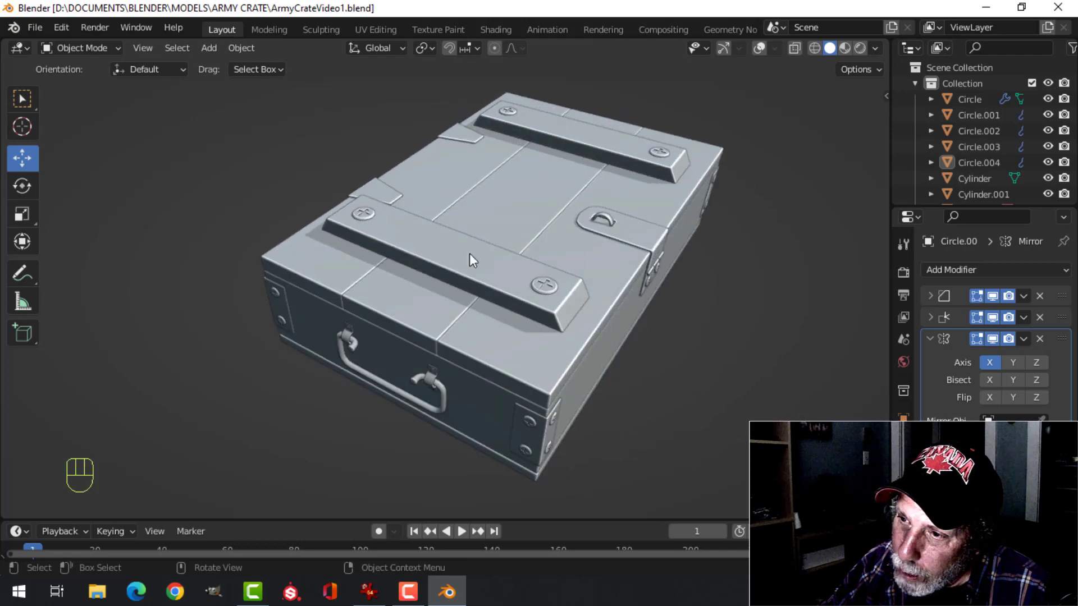
middle_click_drag(601, 326, 589, 305)
scroll(588, 305, "up", 3)
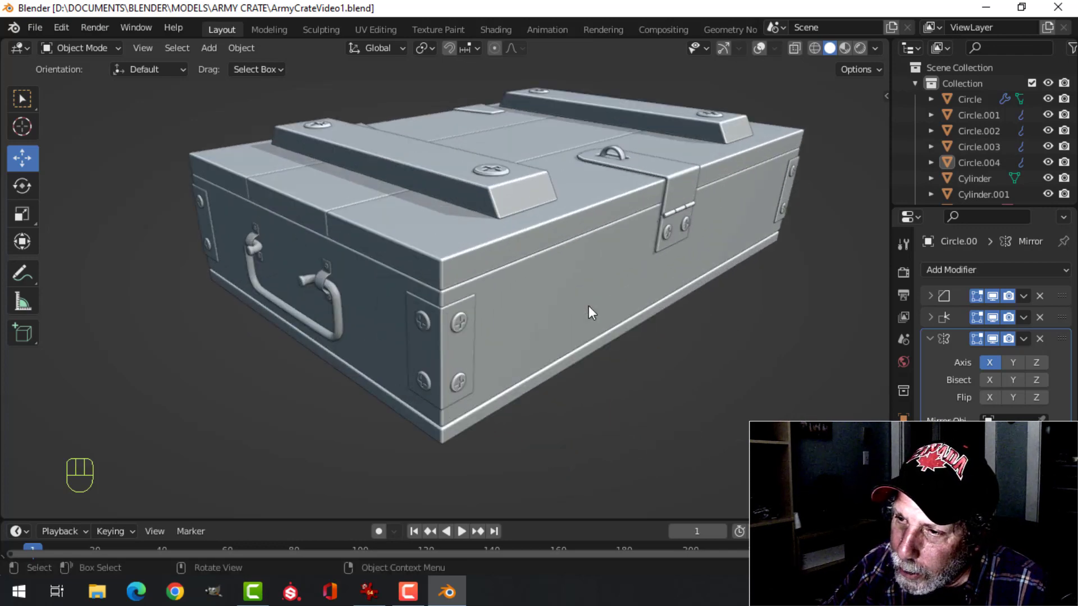